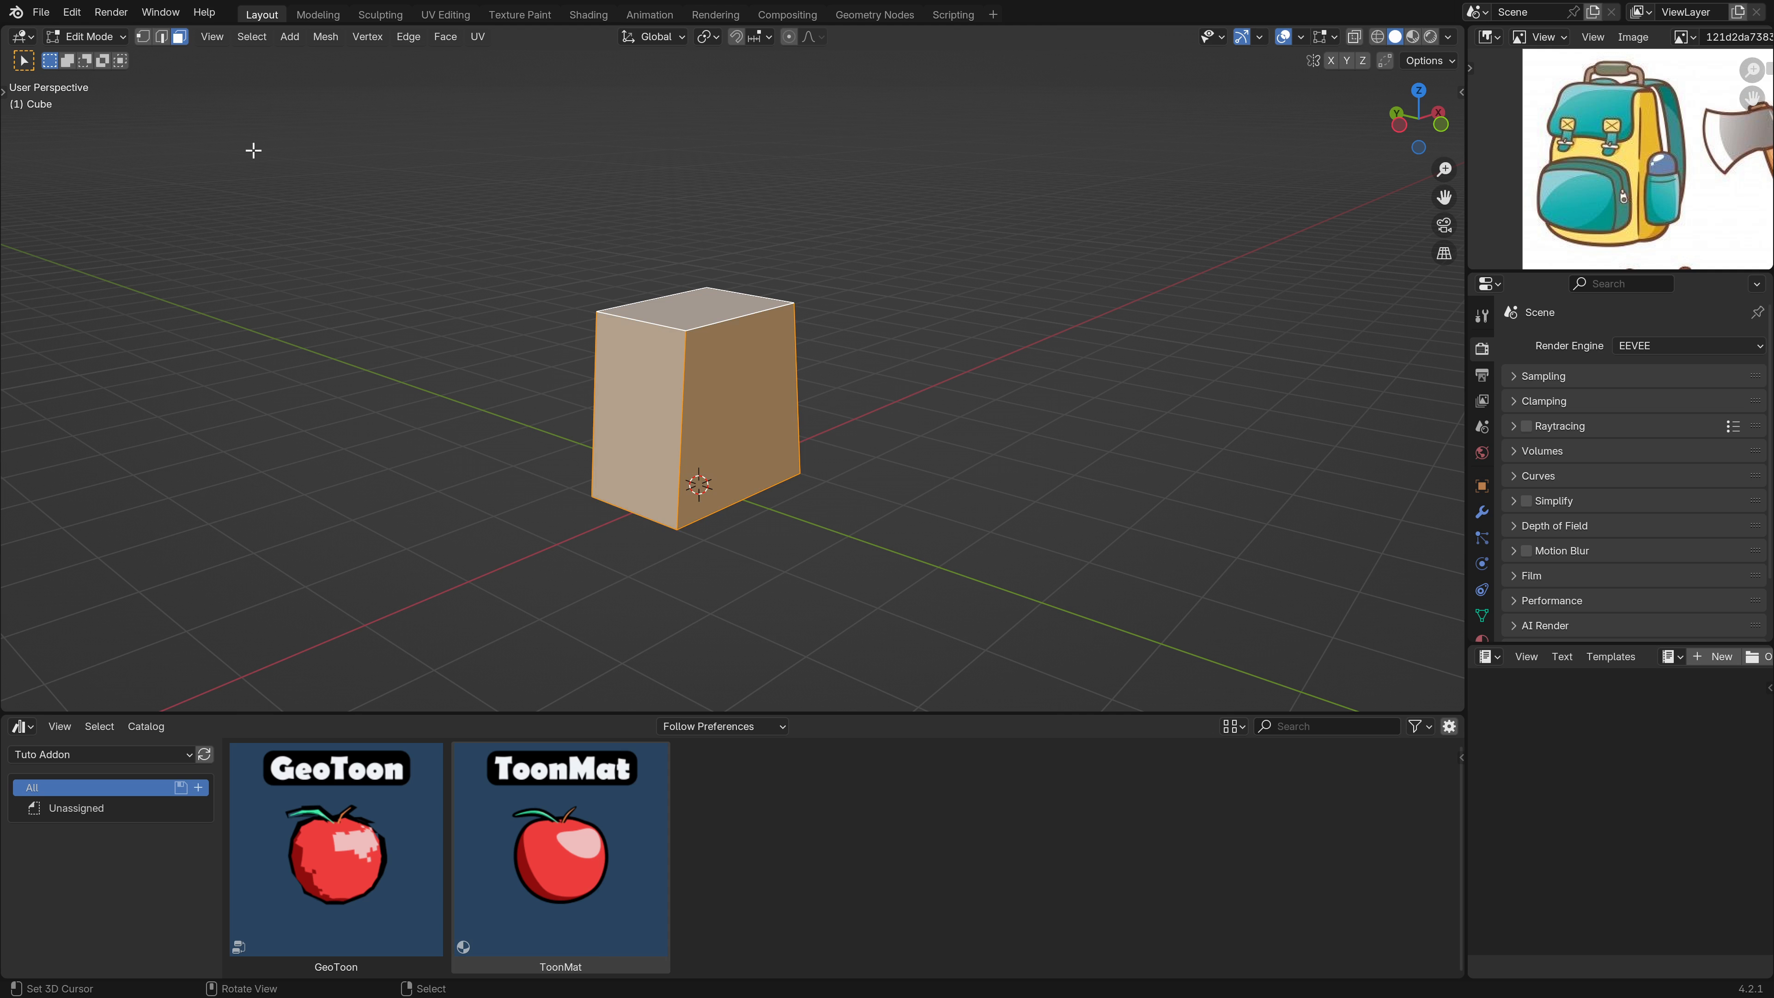
Taper the box by scaling its top face narrower along the Y axis.
left_click(149, 39, "shift")
left_click(148, 40)
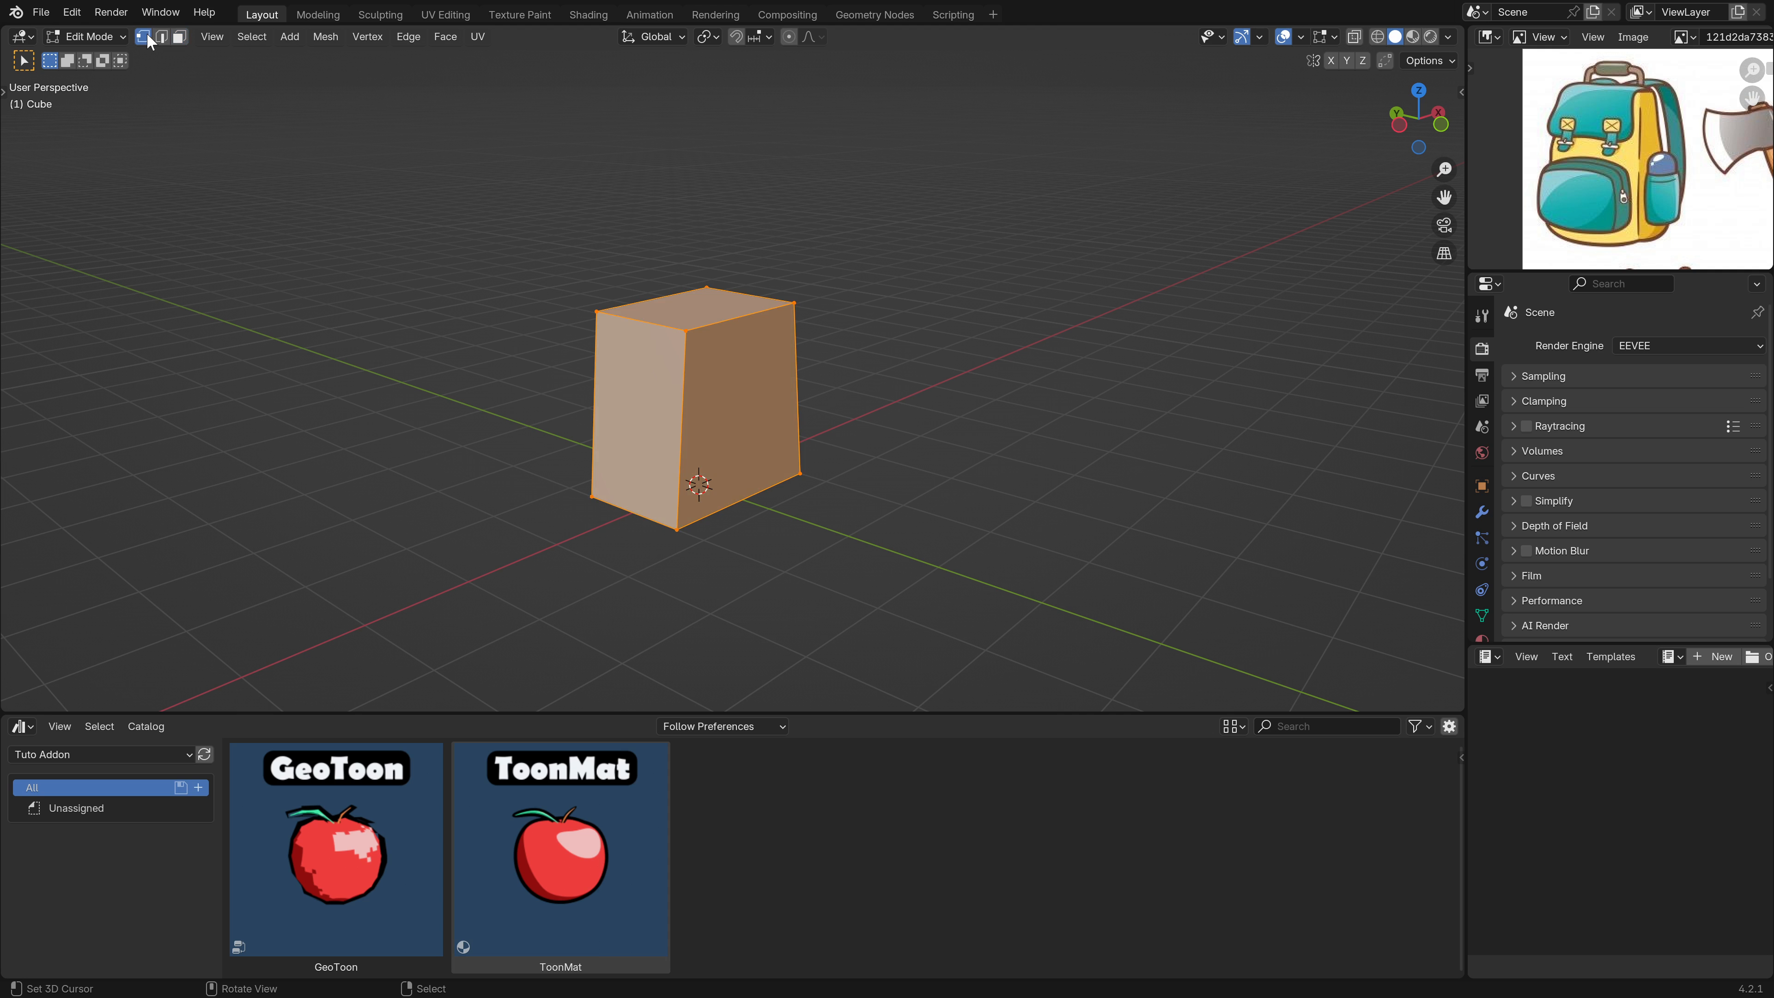
middle_click_drag(866, 421, 848, 409)
left_click(180, 37)
left_click(699, 309)
key("s")
key("y")
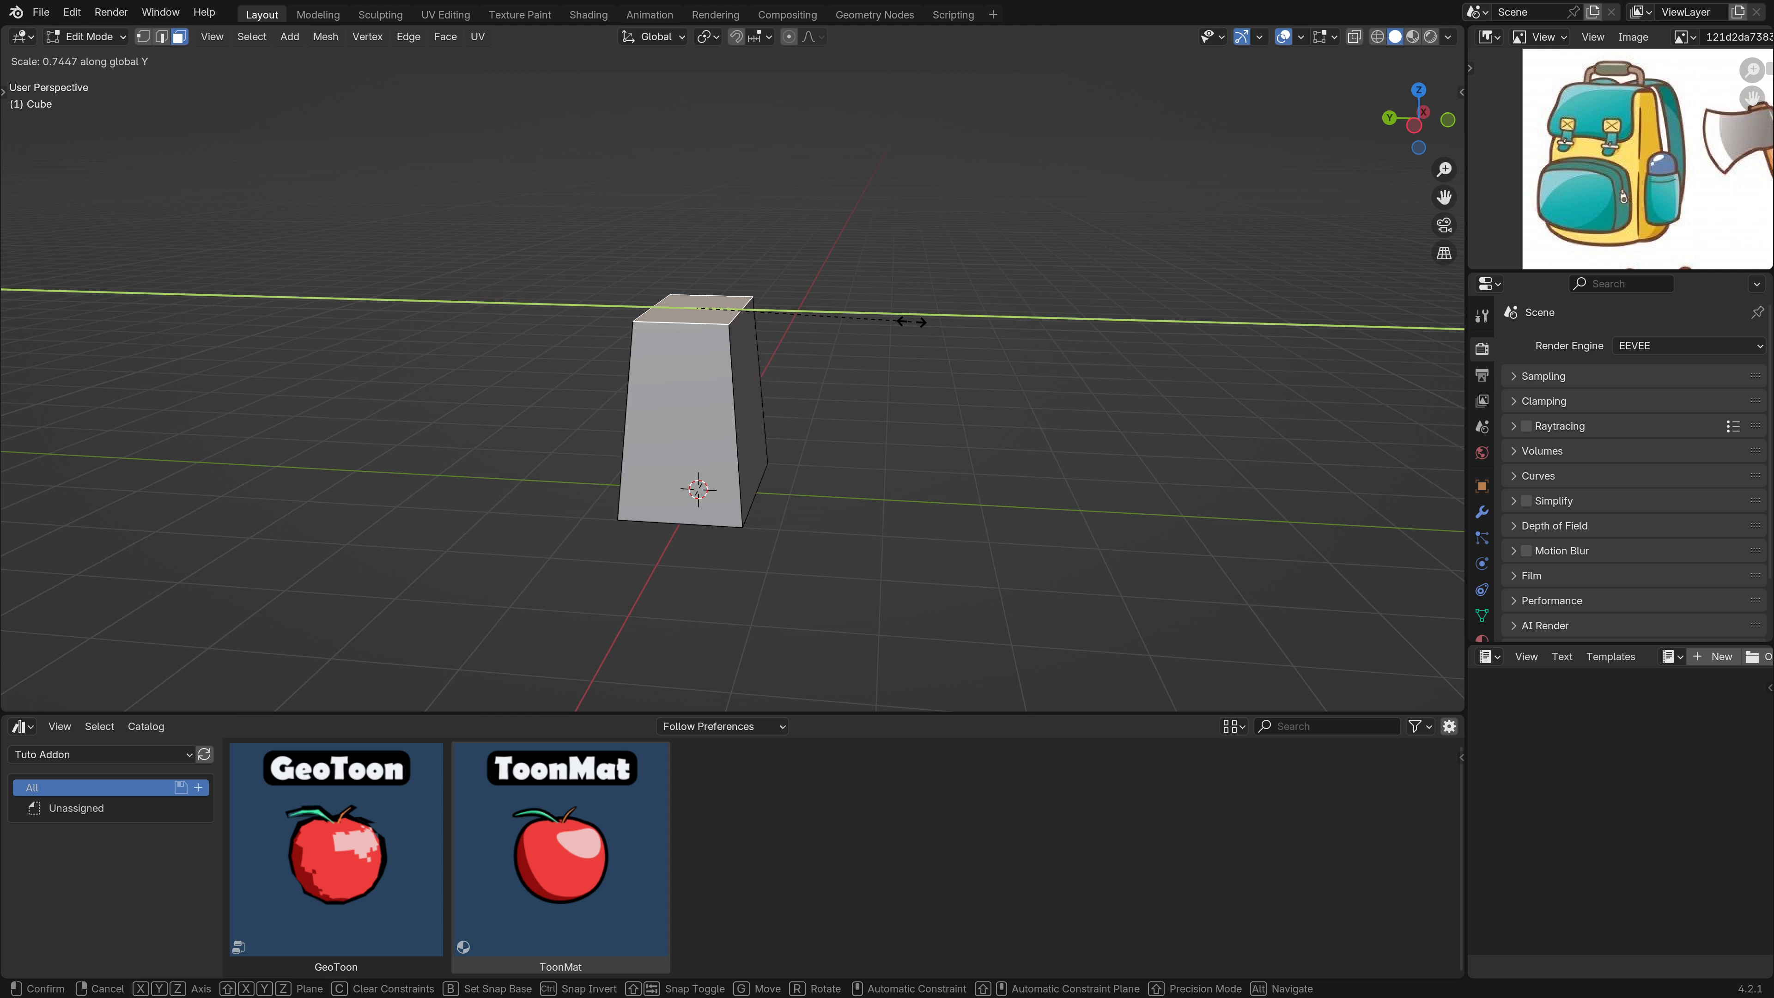
left_click(880, 305)
Move the box's top face about 0.18 m along Y and scale it slightly along the same axis.
middle_click_drag(879, 305, 768, 333)
key("g")
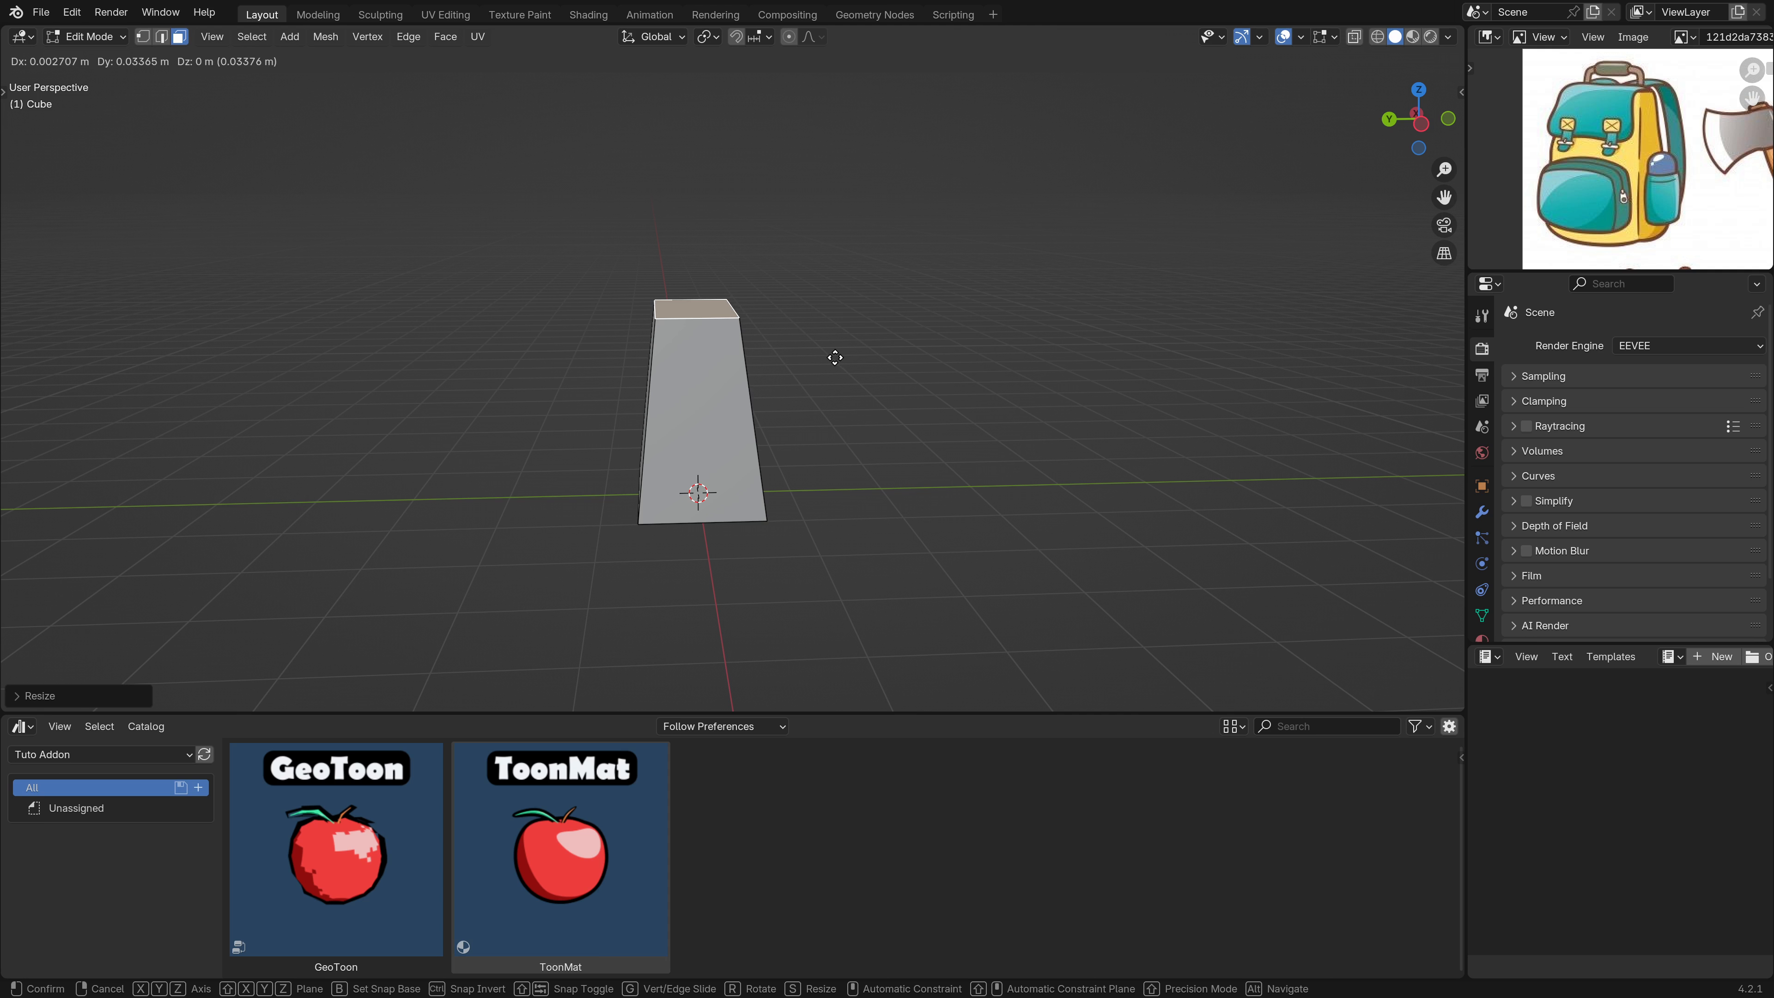
key("y")
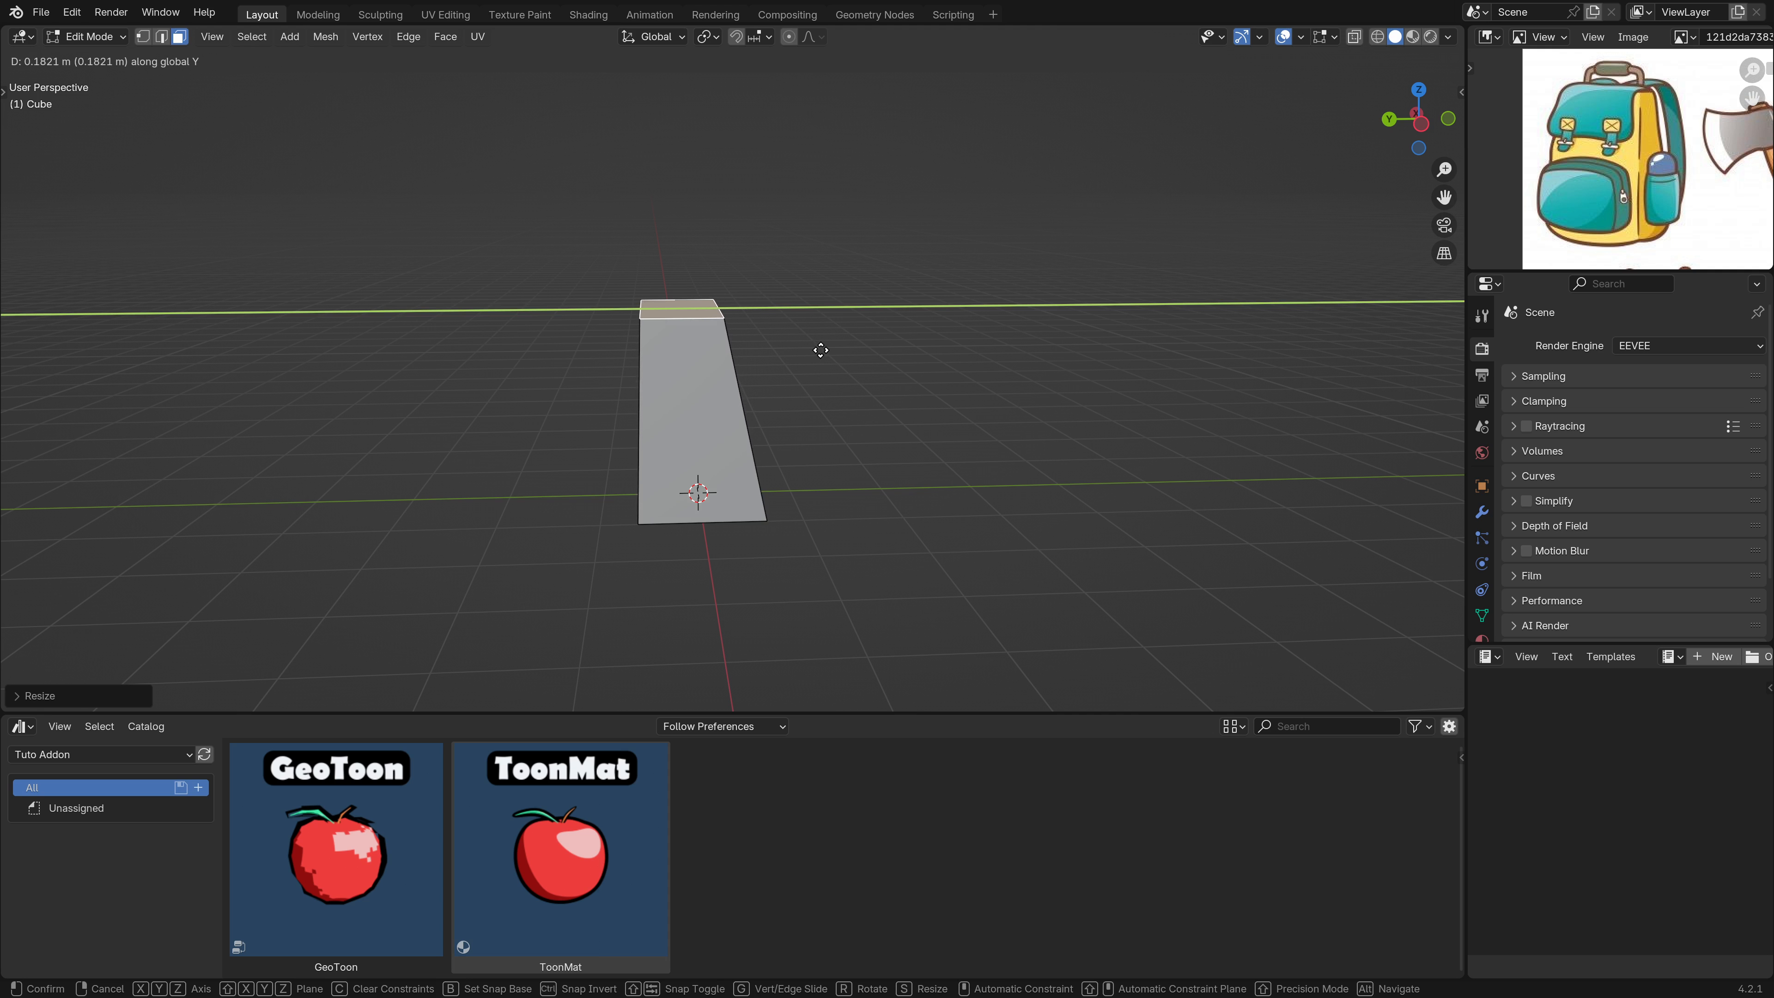
left_click(826, 350)
middle_click_drag(826, 349, 781, 365)
key("s")
key("y")
left_click(835, 389)
Fine-tune the top face's position with a slight move along Y in the right orthographic view.
key("KP_3")
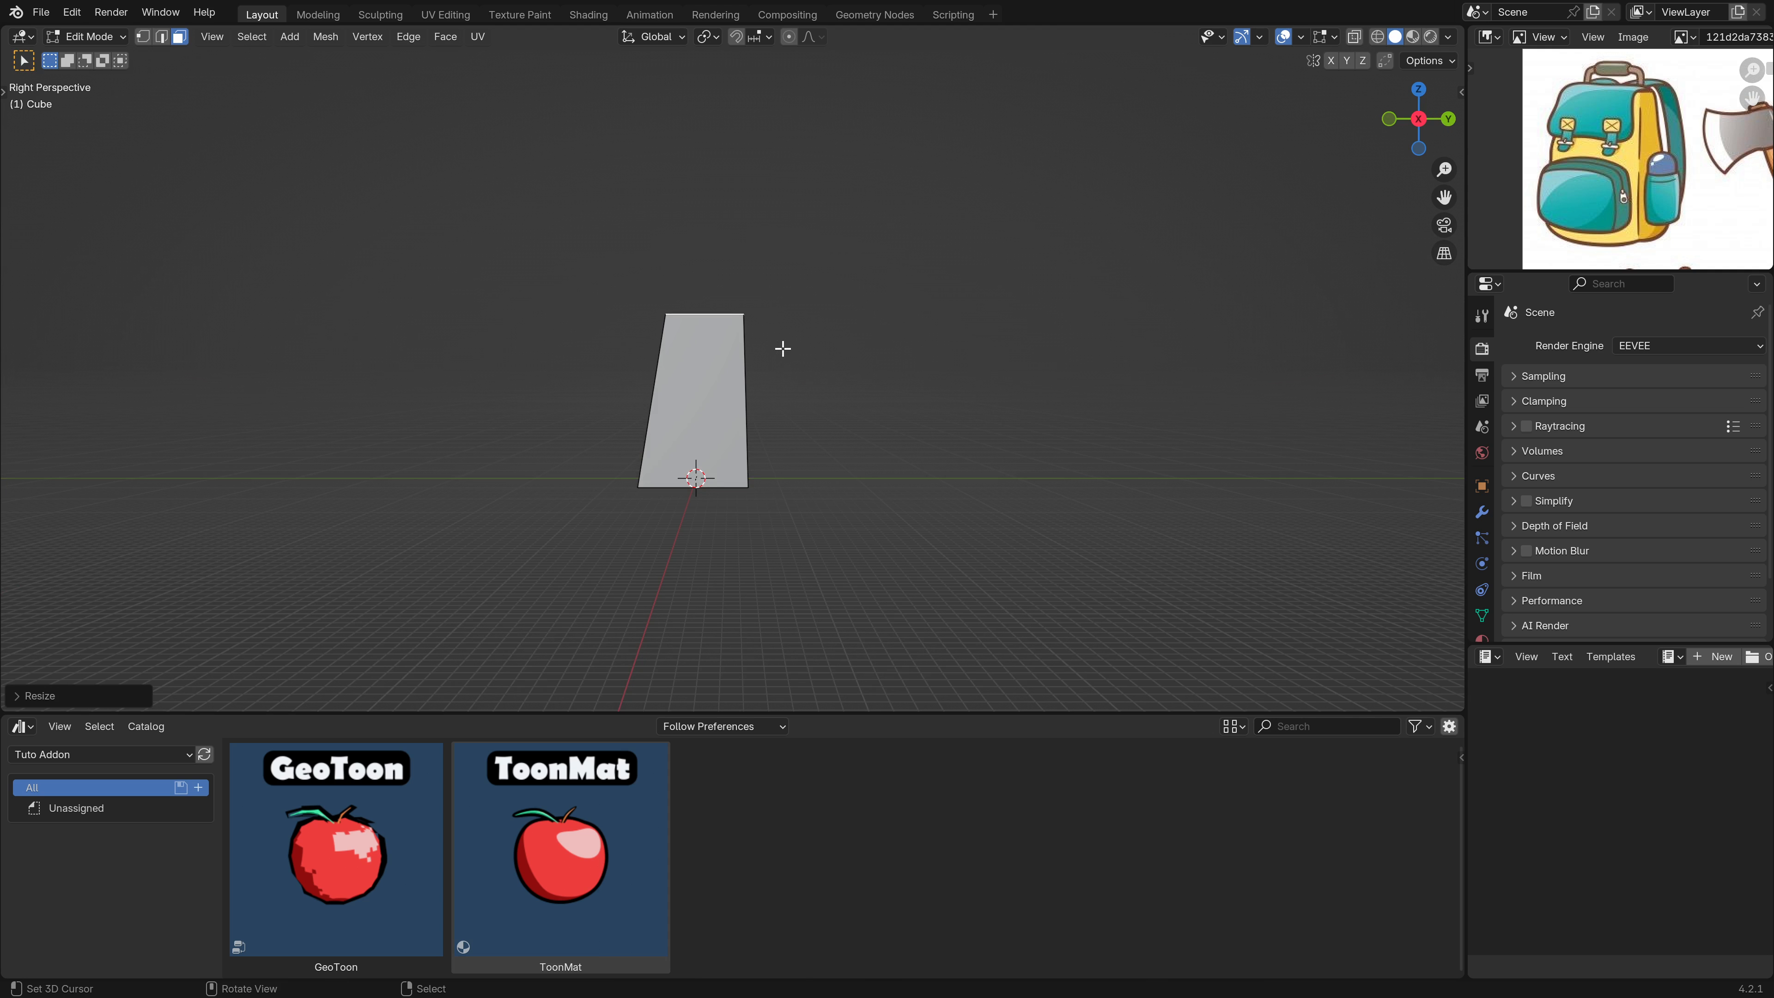
key("KP_5")
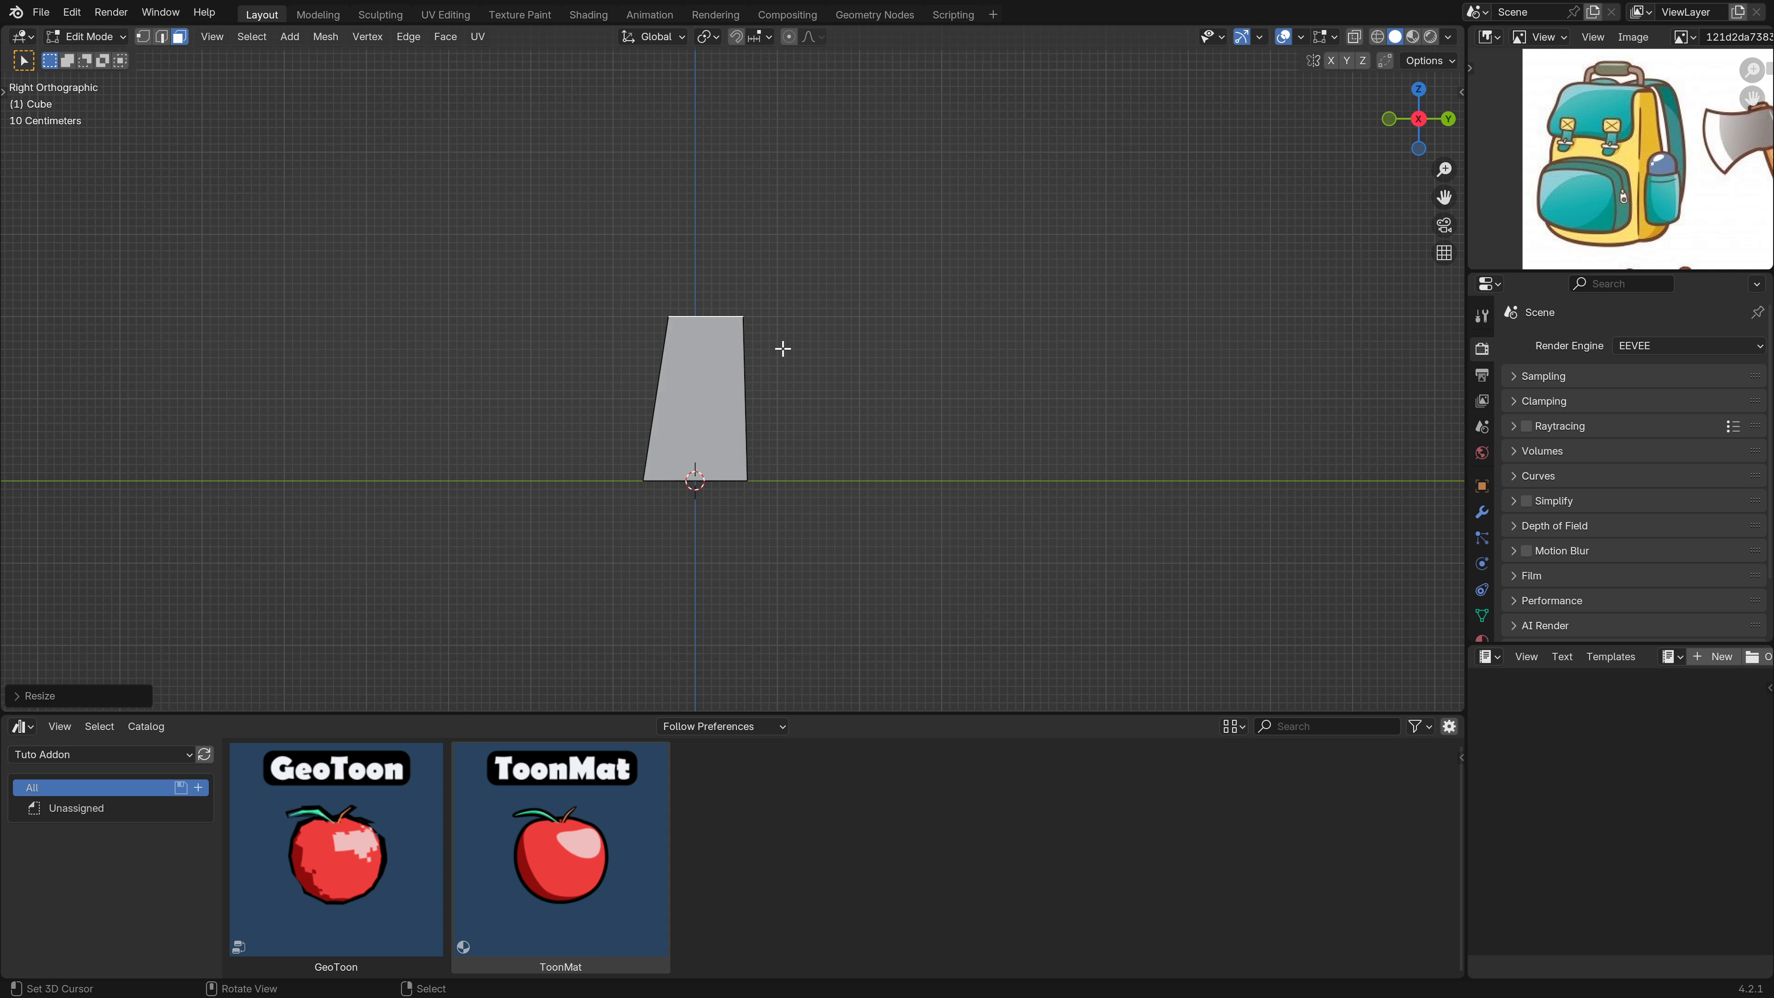
scroll(784, 348, "up", 5)
middle_click_drag(752, 384, 760, 341, "shift")
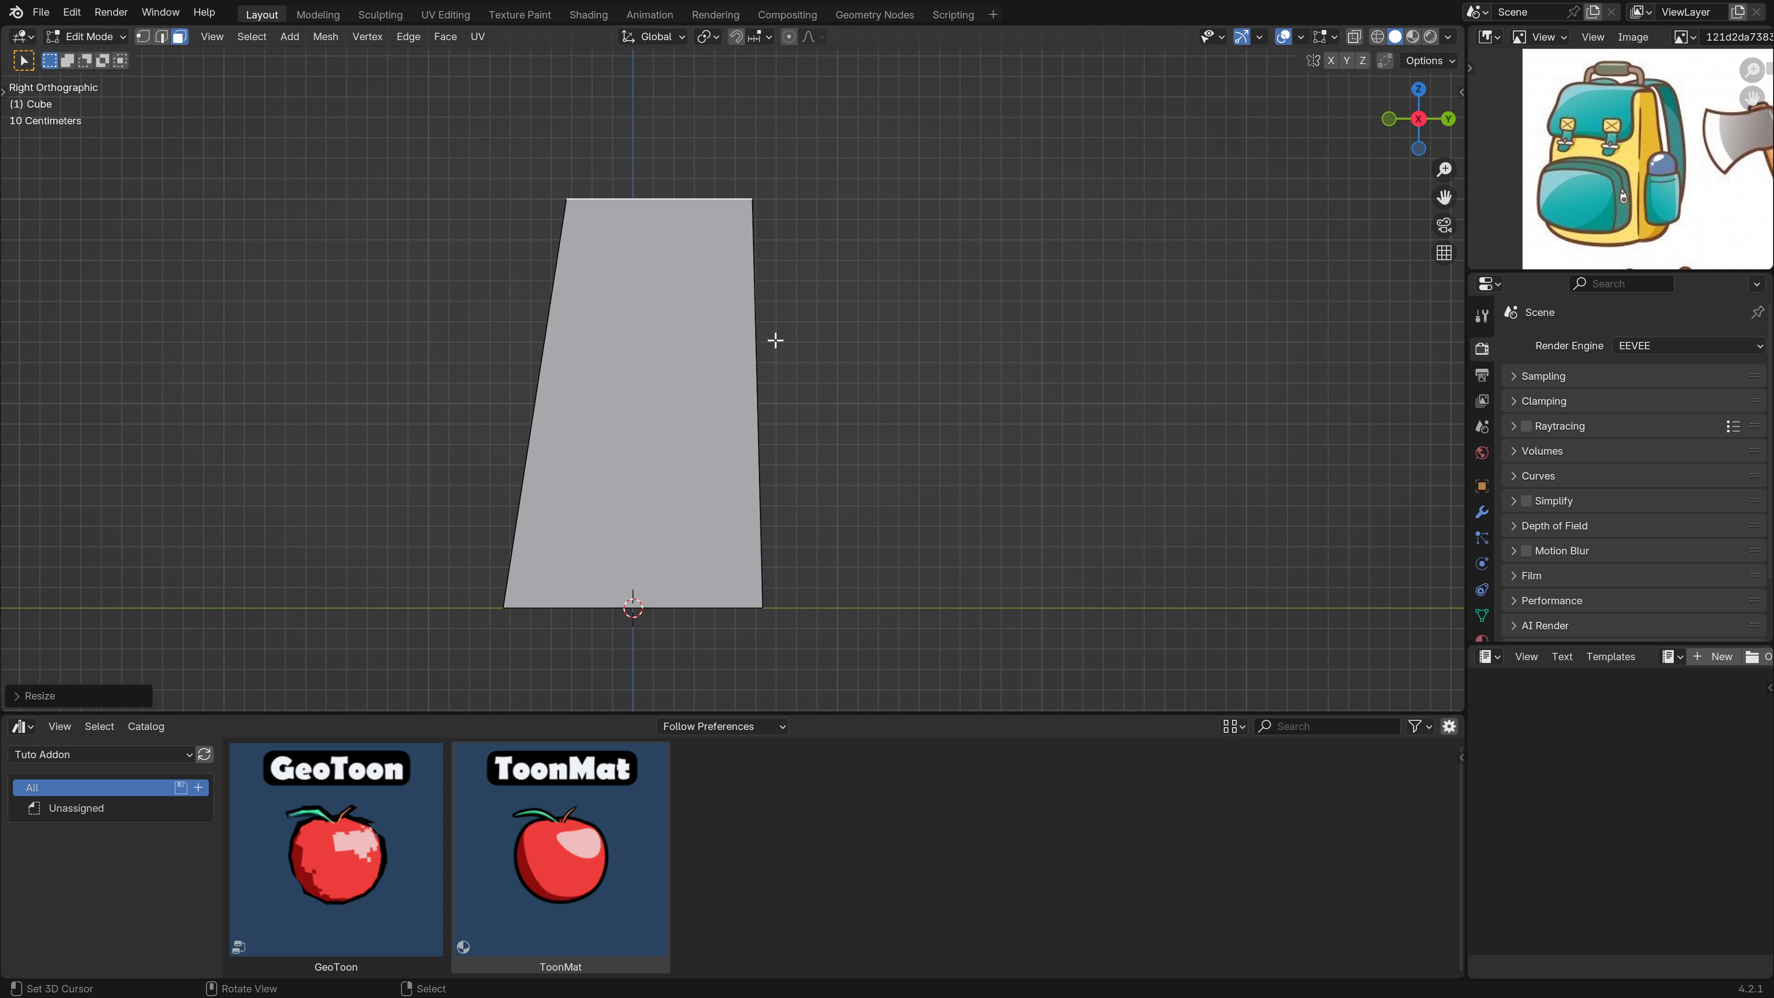
key("g")
key("y")
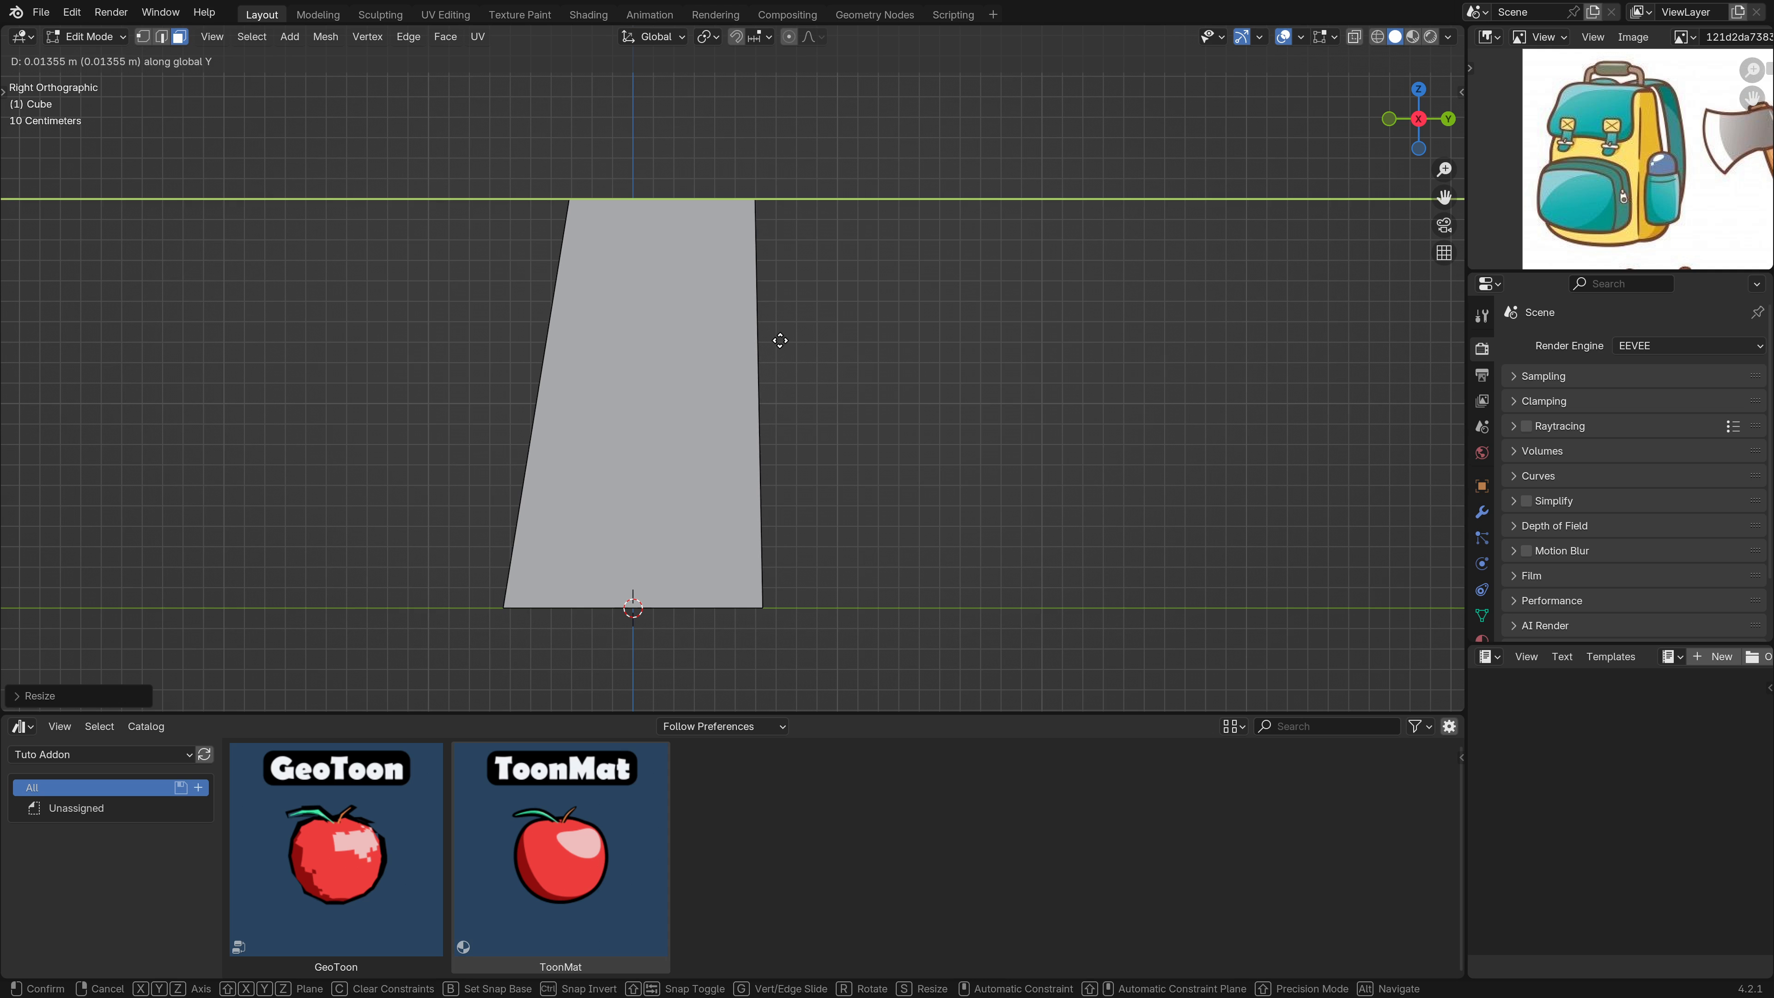
left_click(778, 338)
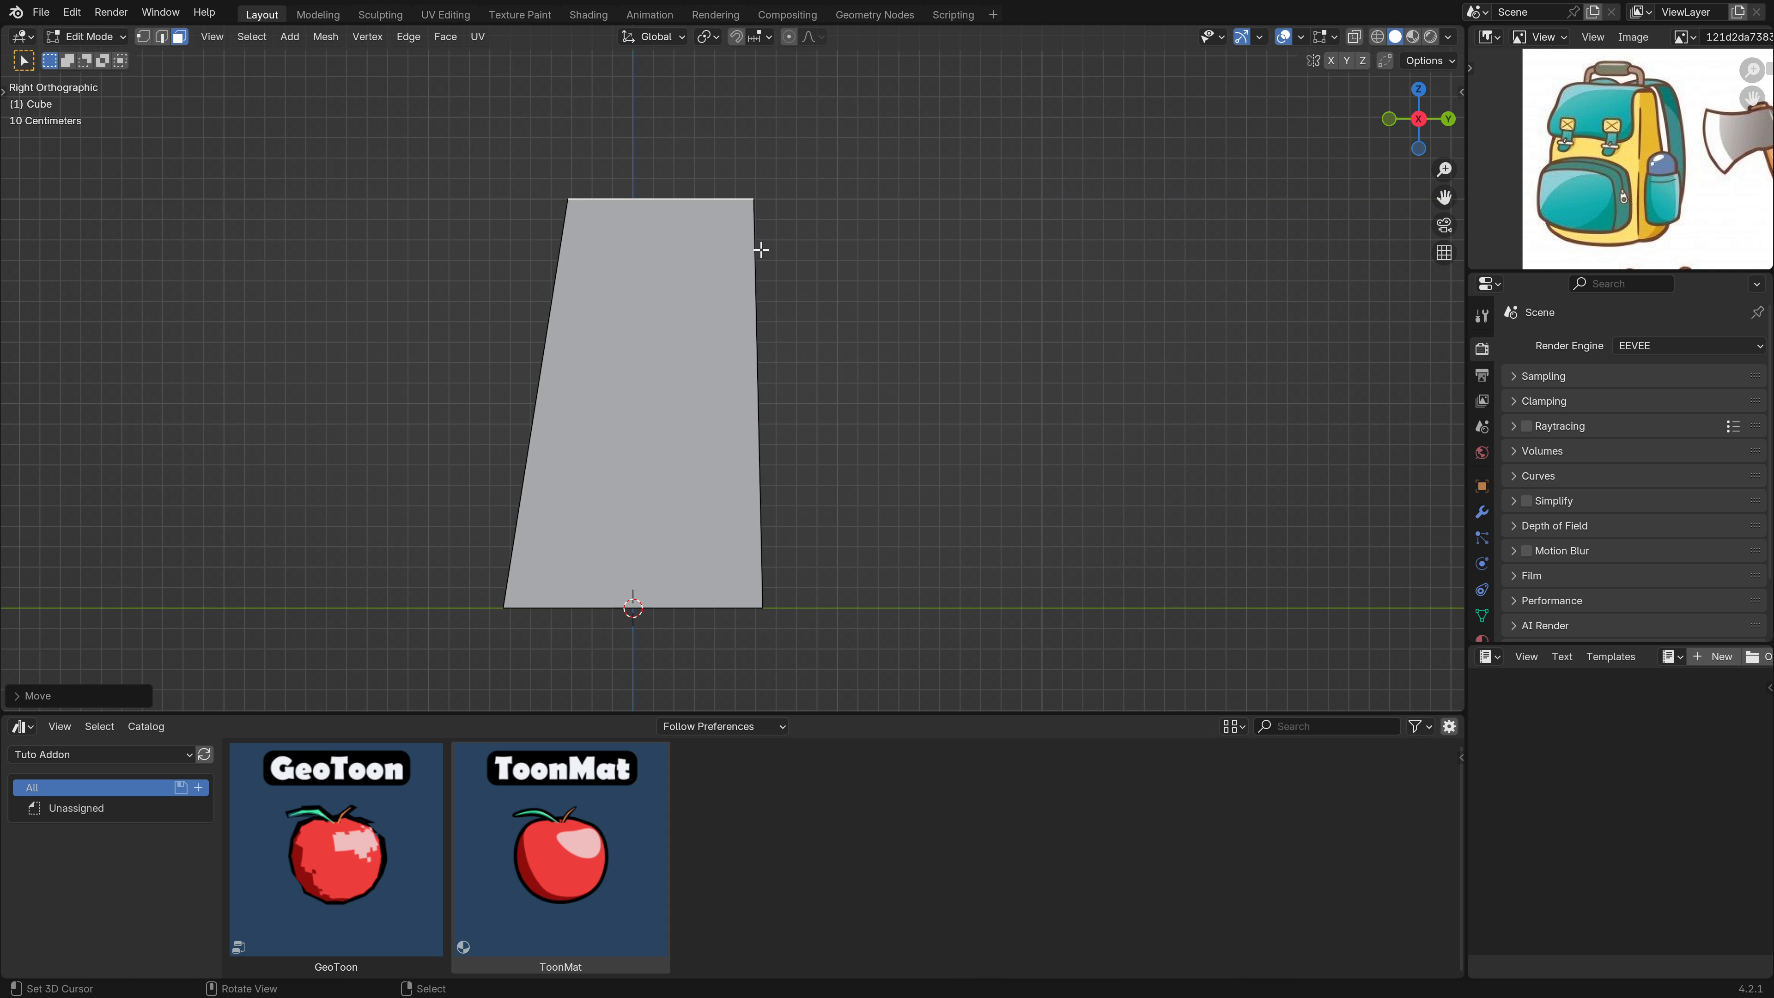
Bevel all edges of the tapered box to give the backpack body chamfered corners.
middle_click_drag(774, 545, 874, 489)
scroll(773, 545, "down", 4)
key("1")
key("a")
key("ctrl+b")
left_click(760, 404)
Smooth all vertices of the beveled body and scale the whole mesh up.
scroll(782, 385, "up", 1)
key("w")
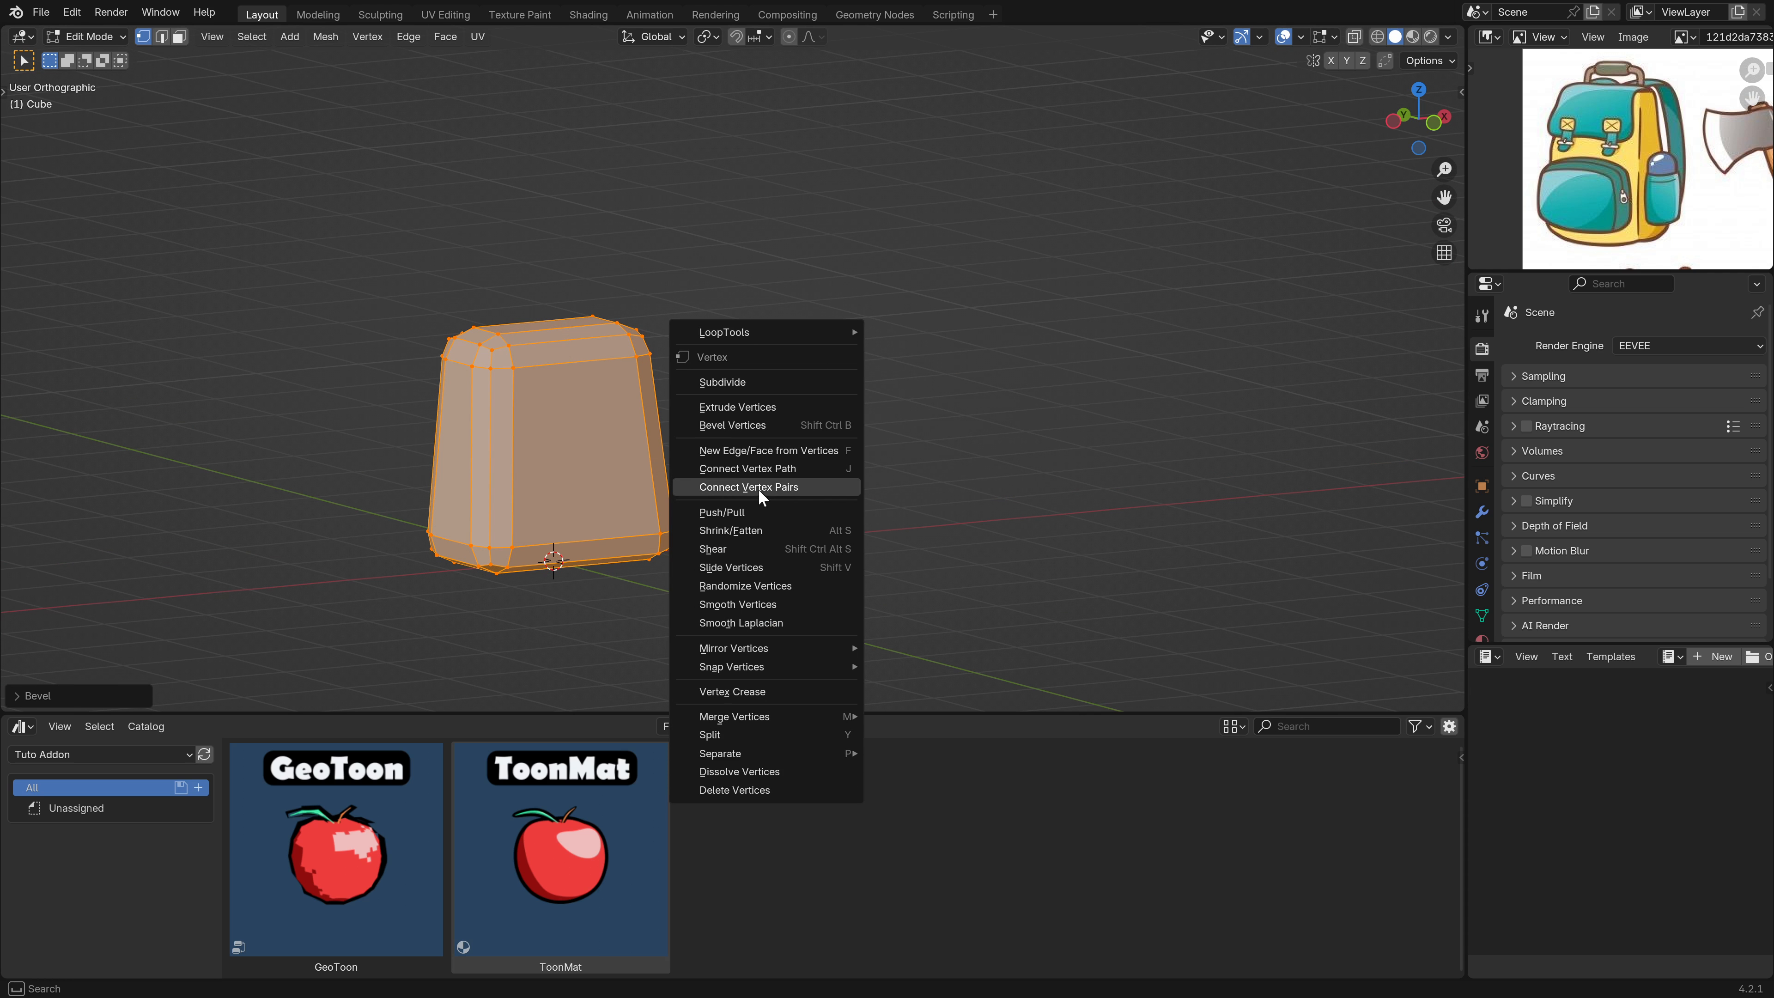
left_click(739, 604)
key("s")
left_click(769, 614)
middle_click_drag(594, 454, 404, 480)
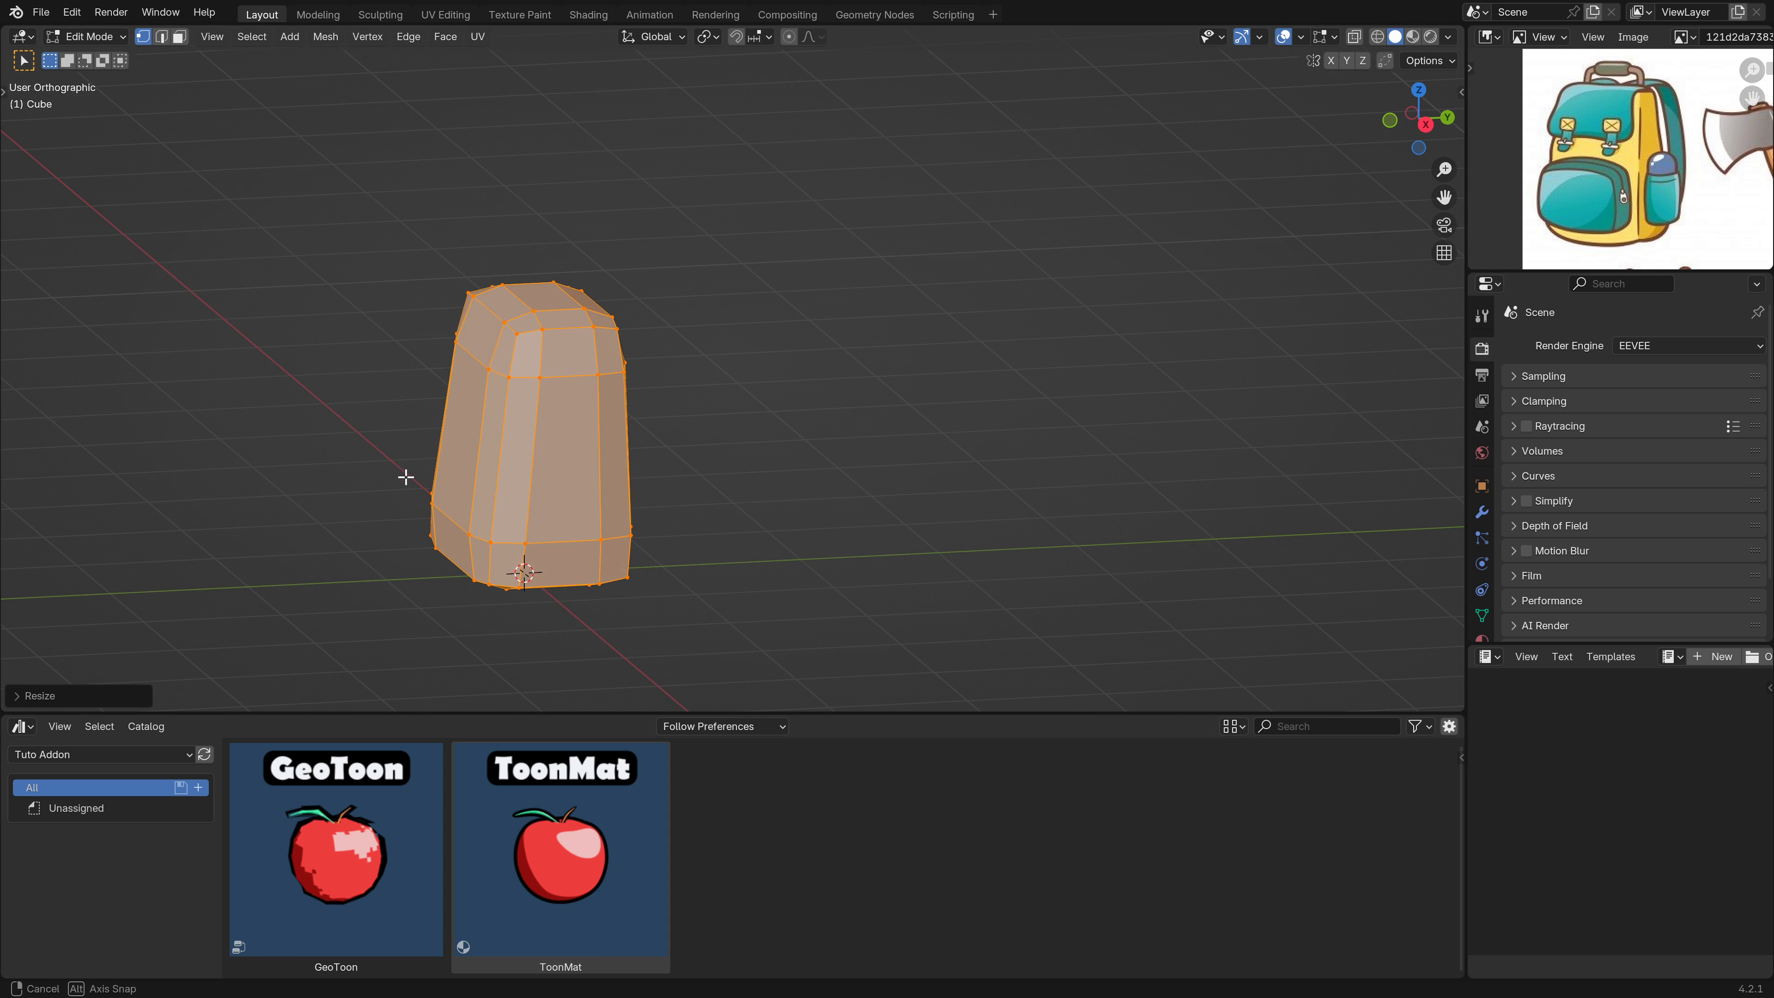
Add a centred vertical loop cut around the backpack body in the front orthographic view.
key("Tab")
middle_click_drag(571, 423, 717, 440)
scroll(716, 439, "up", 3)
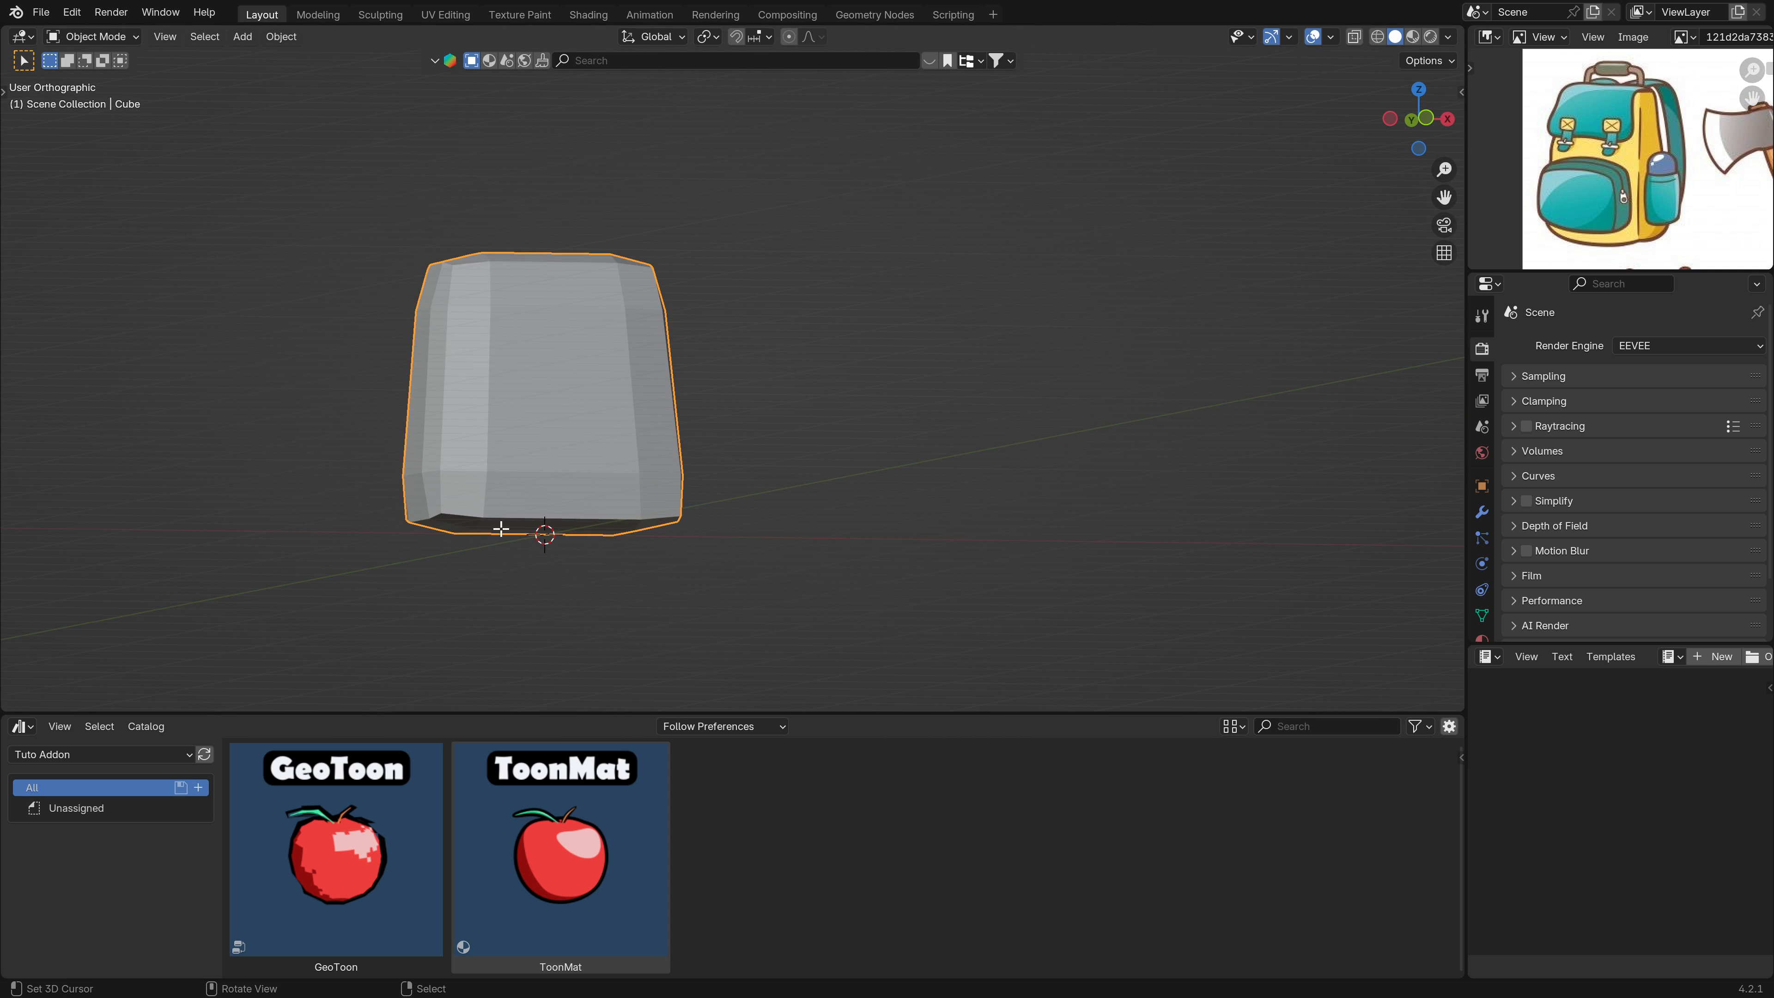
key("Tab")
middle_click_drag(482, 518, 768, 480)
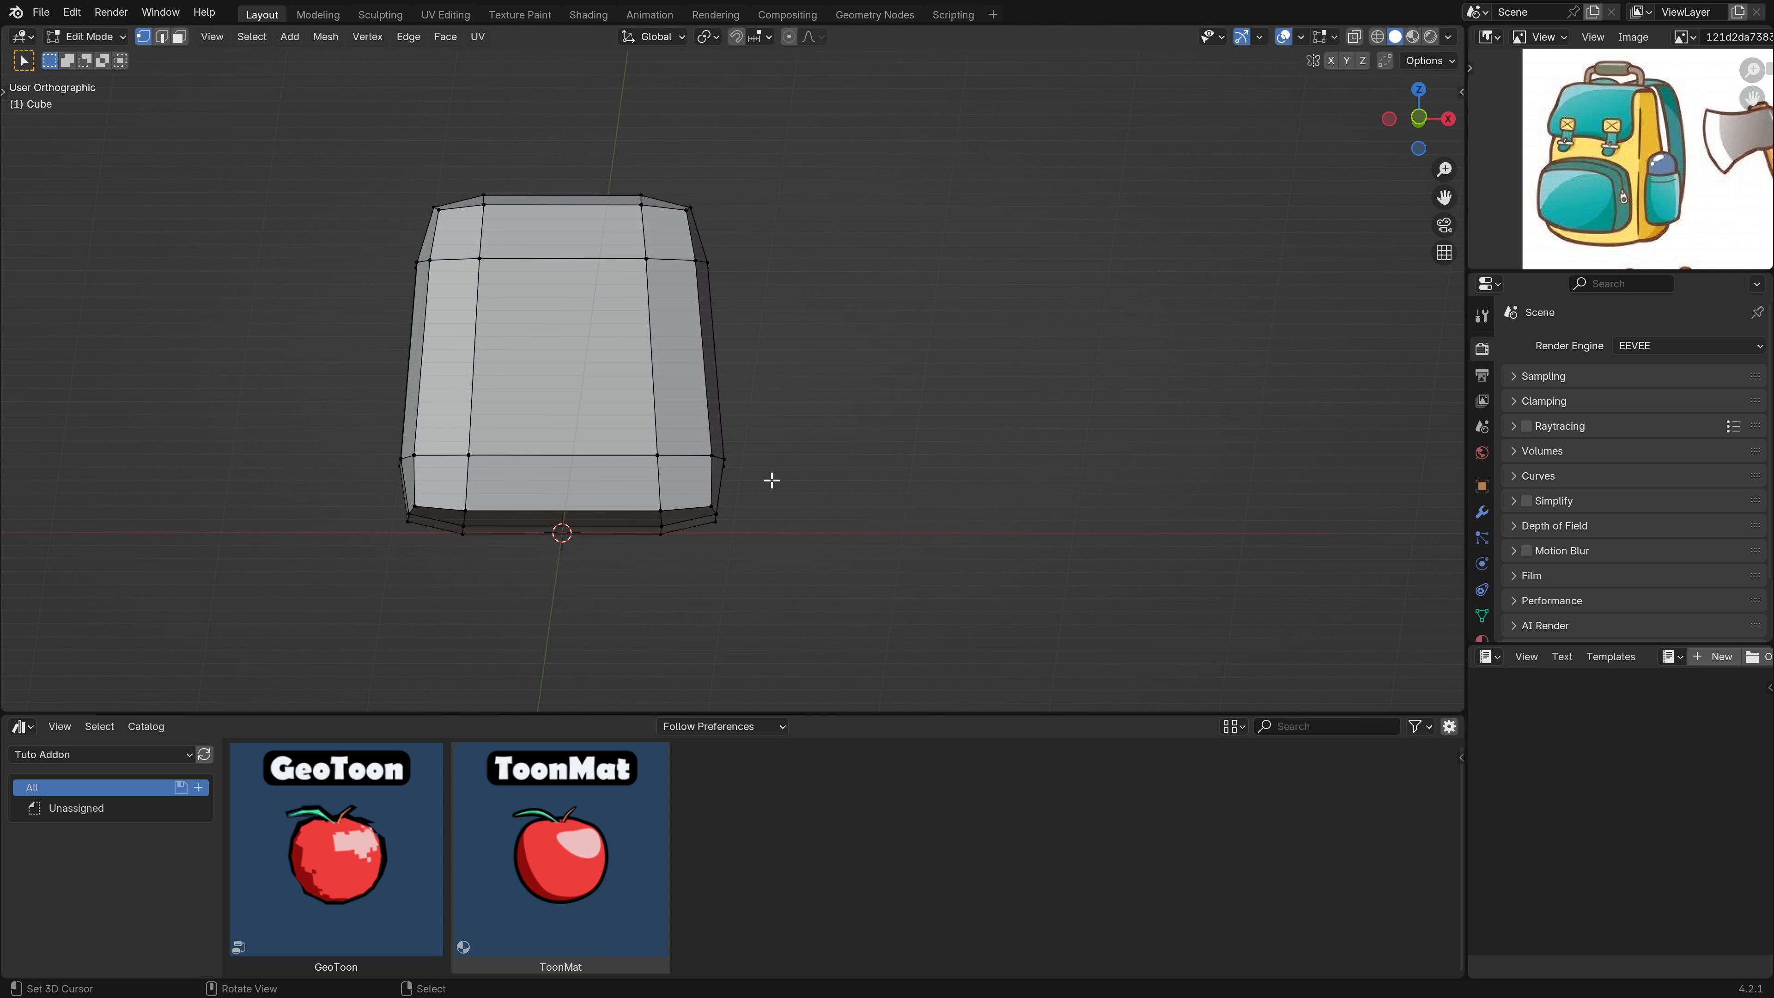
middle_click_drag(497, 623, 543, 443)
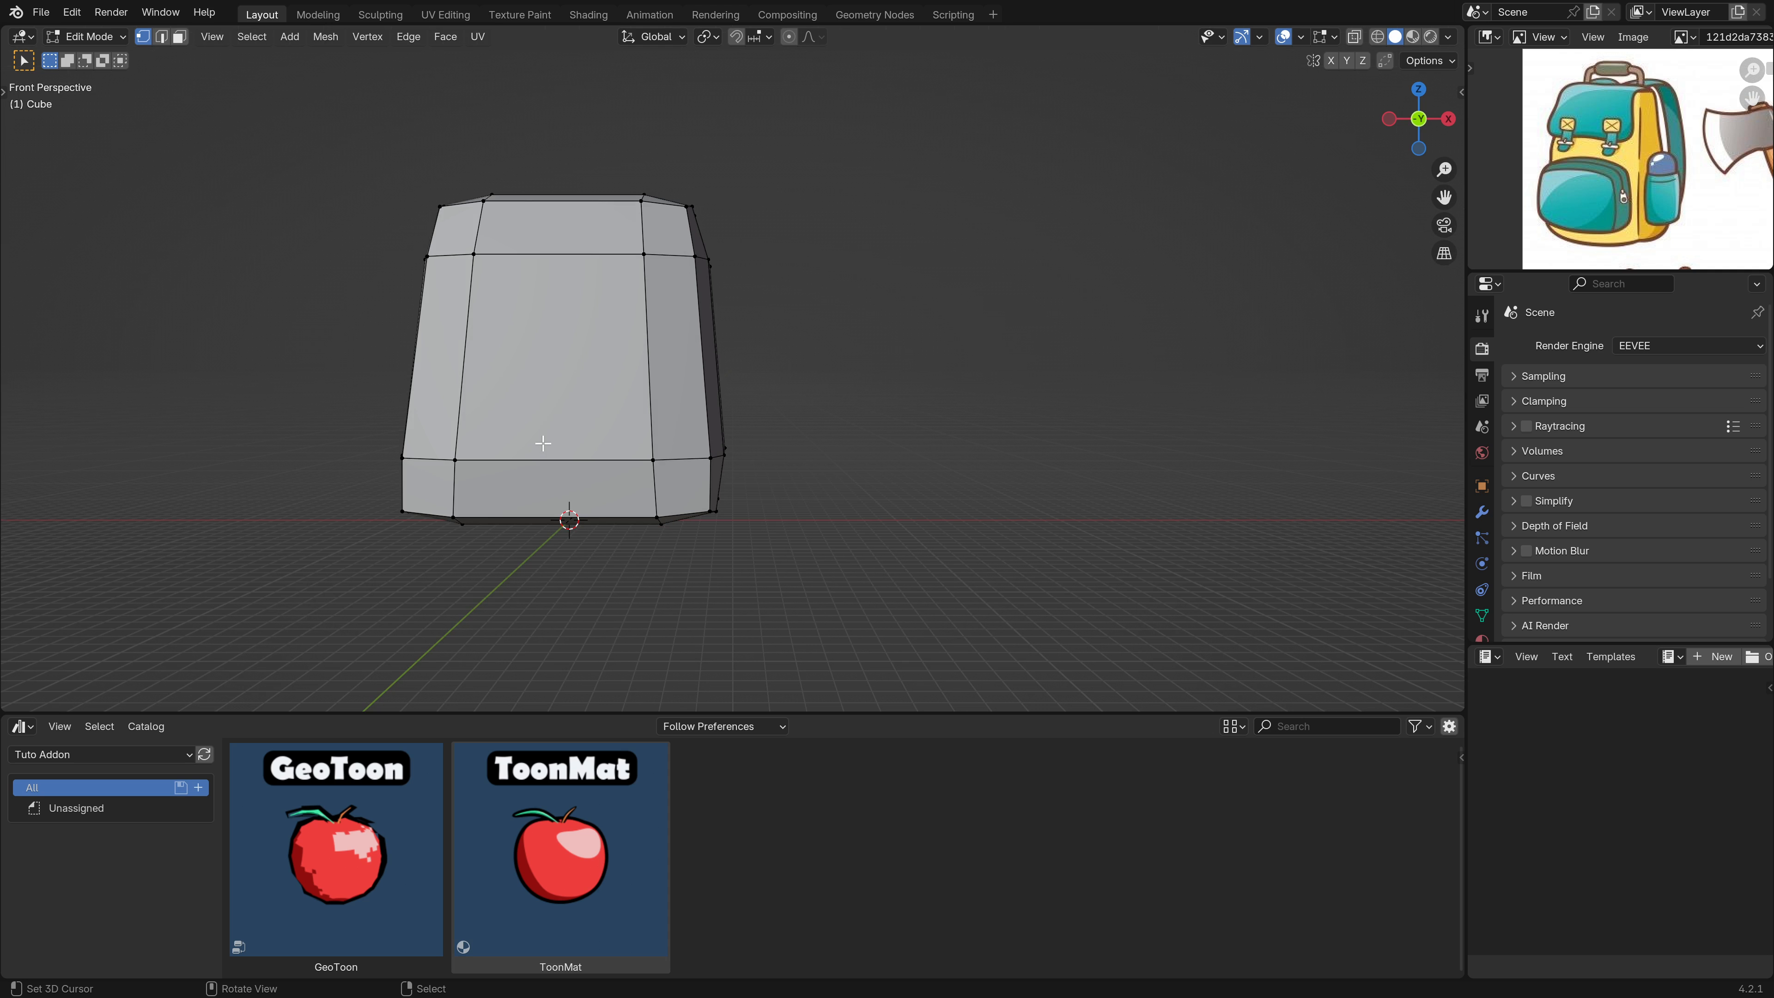
key("KP_1")
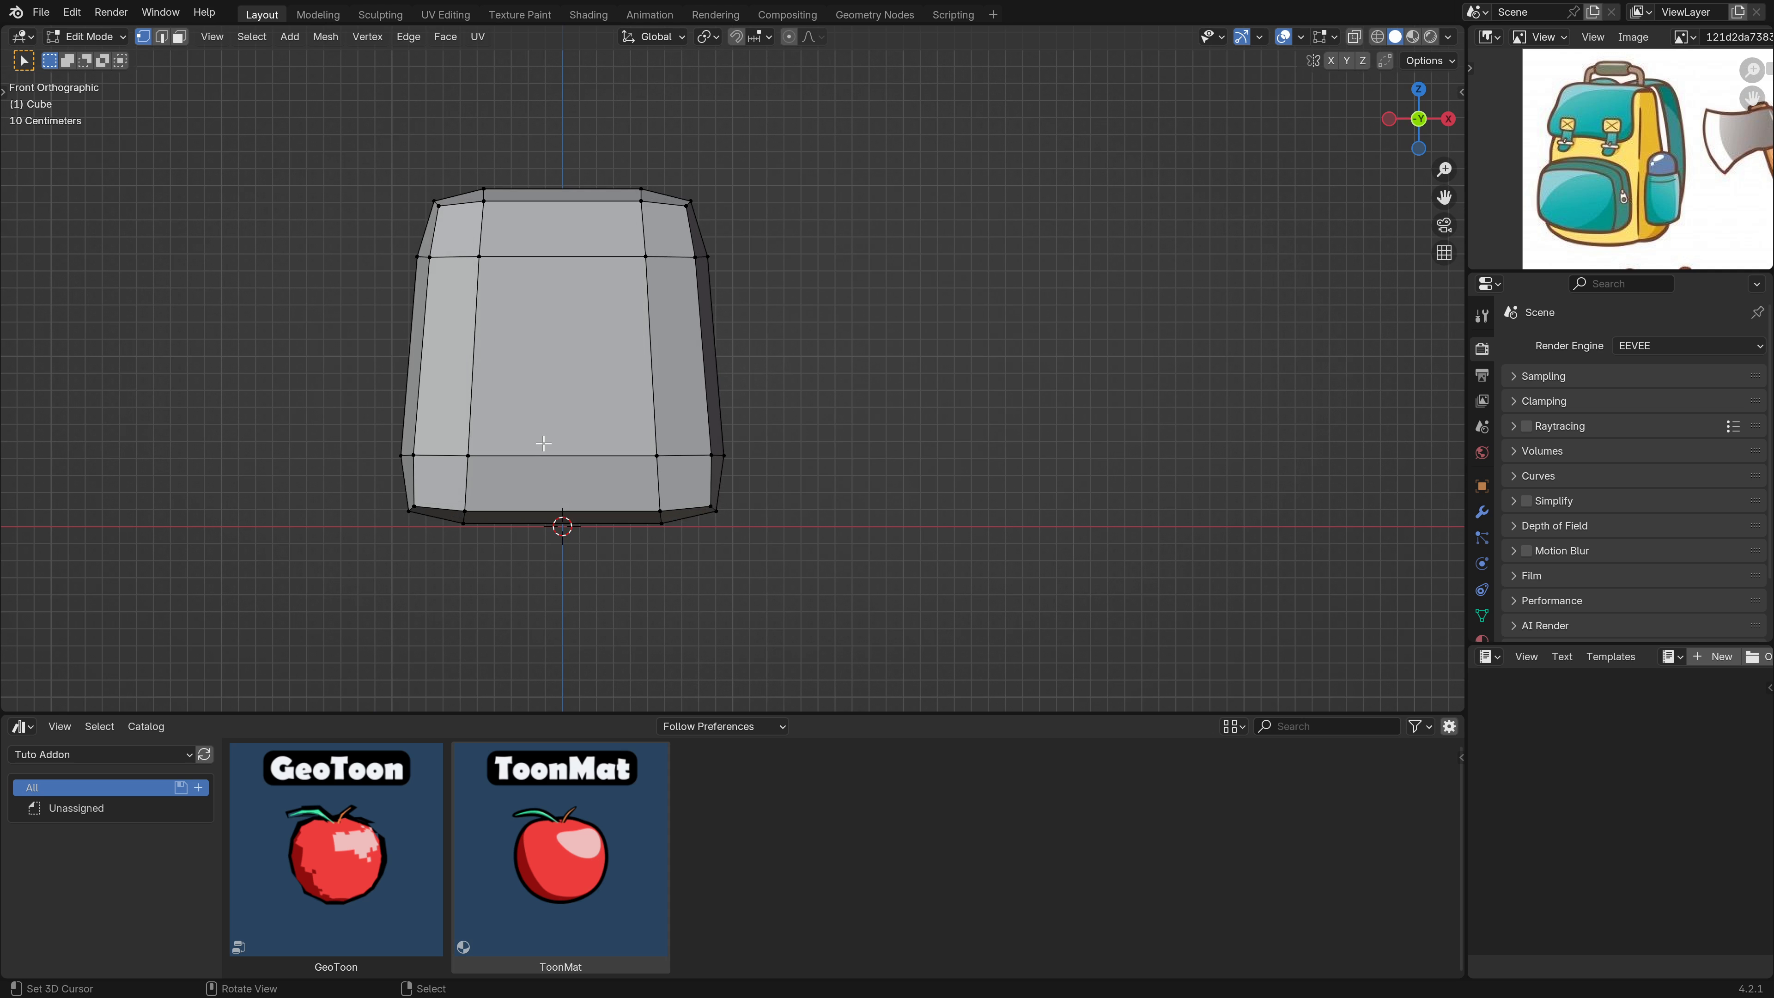
key("ctrl+r")
left_click(566, 519)
right_click(571, 519)
Select the centre vertices on the body's underside and enable proportional editing with Sphere falloff.
middle_click_drag(565, 541, 566, 500)
right_click(588, 450)
right_click(578, 478, "shift")
middle_click_drag(322, 488, 328, 533)
middle_click_drag(816, 345, 864, 363)
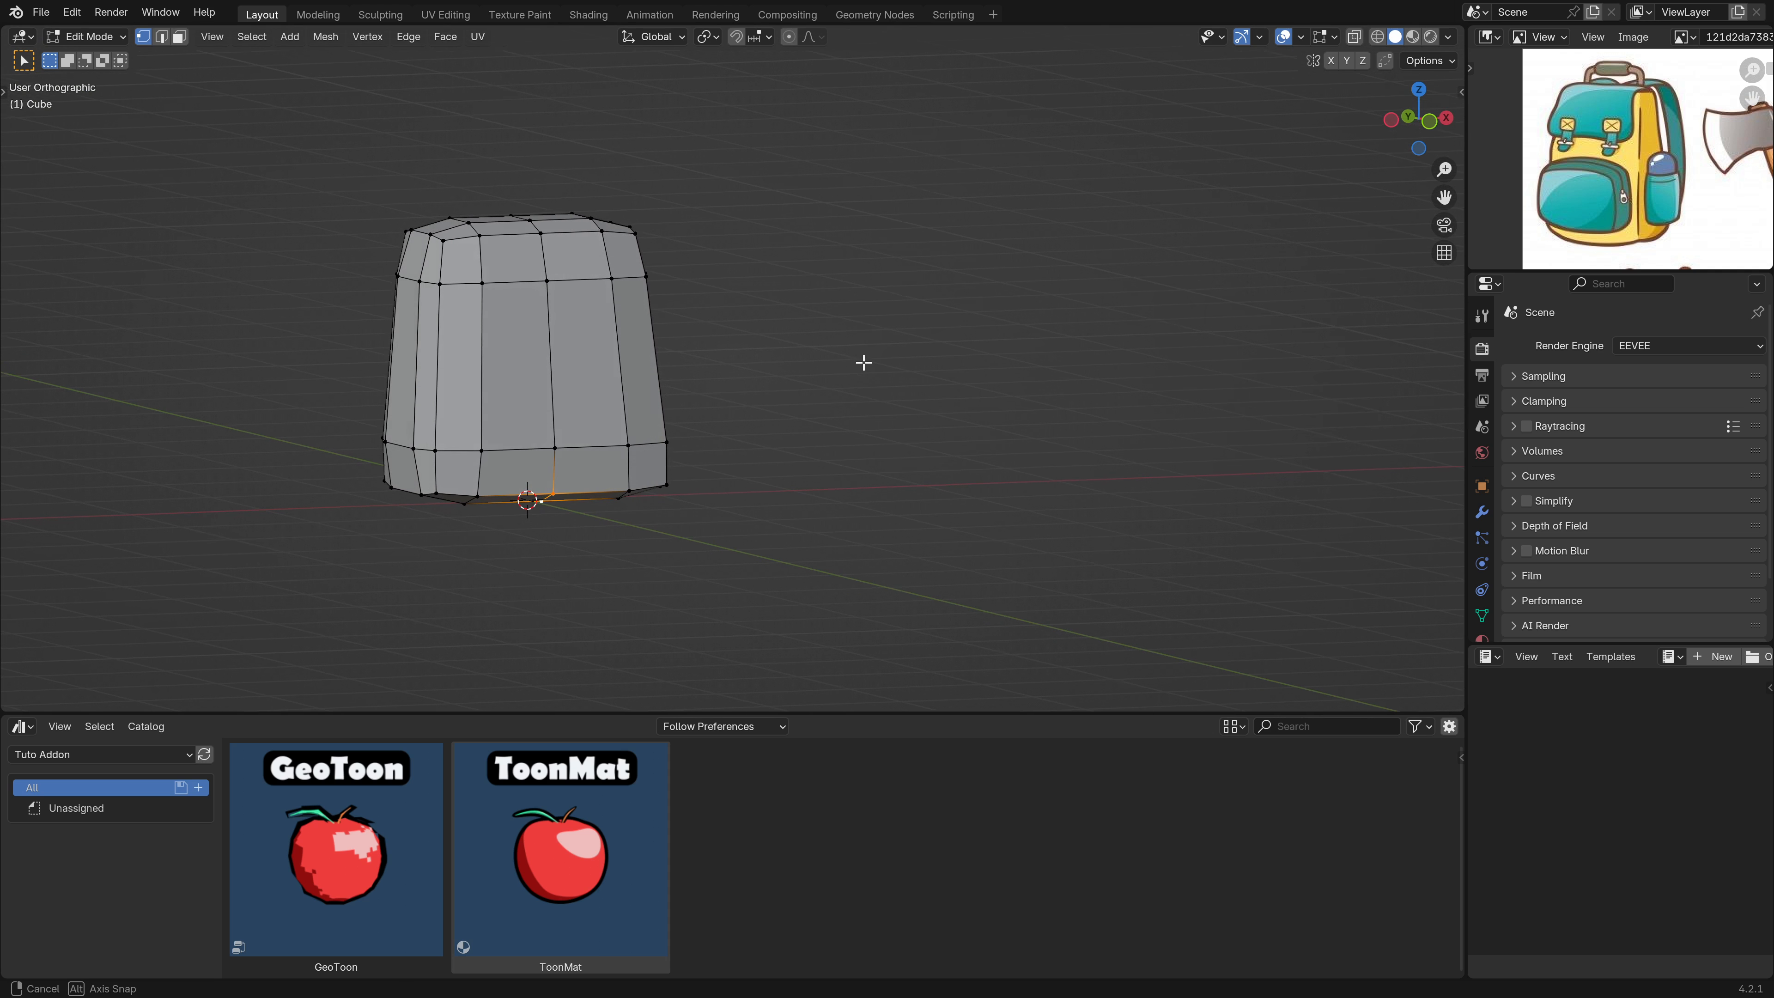
middle_click_drag(574, 350, 726, 350, "shift")
left_click(733, 40)
left_click(789, 37)
left_click(814, 37)
left_click(796, 138)
Pull the selected bottom centre vertices down along Z with proportional influence to round the base.
mouse_move(717, 447)
middle_mouse_down()
mouse_move(712, 480)
mouse_move(711, 443)
middle_mouse_up()
key("KP_5")
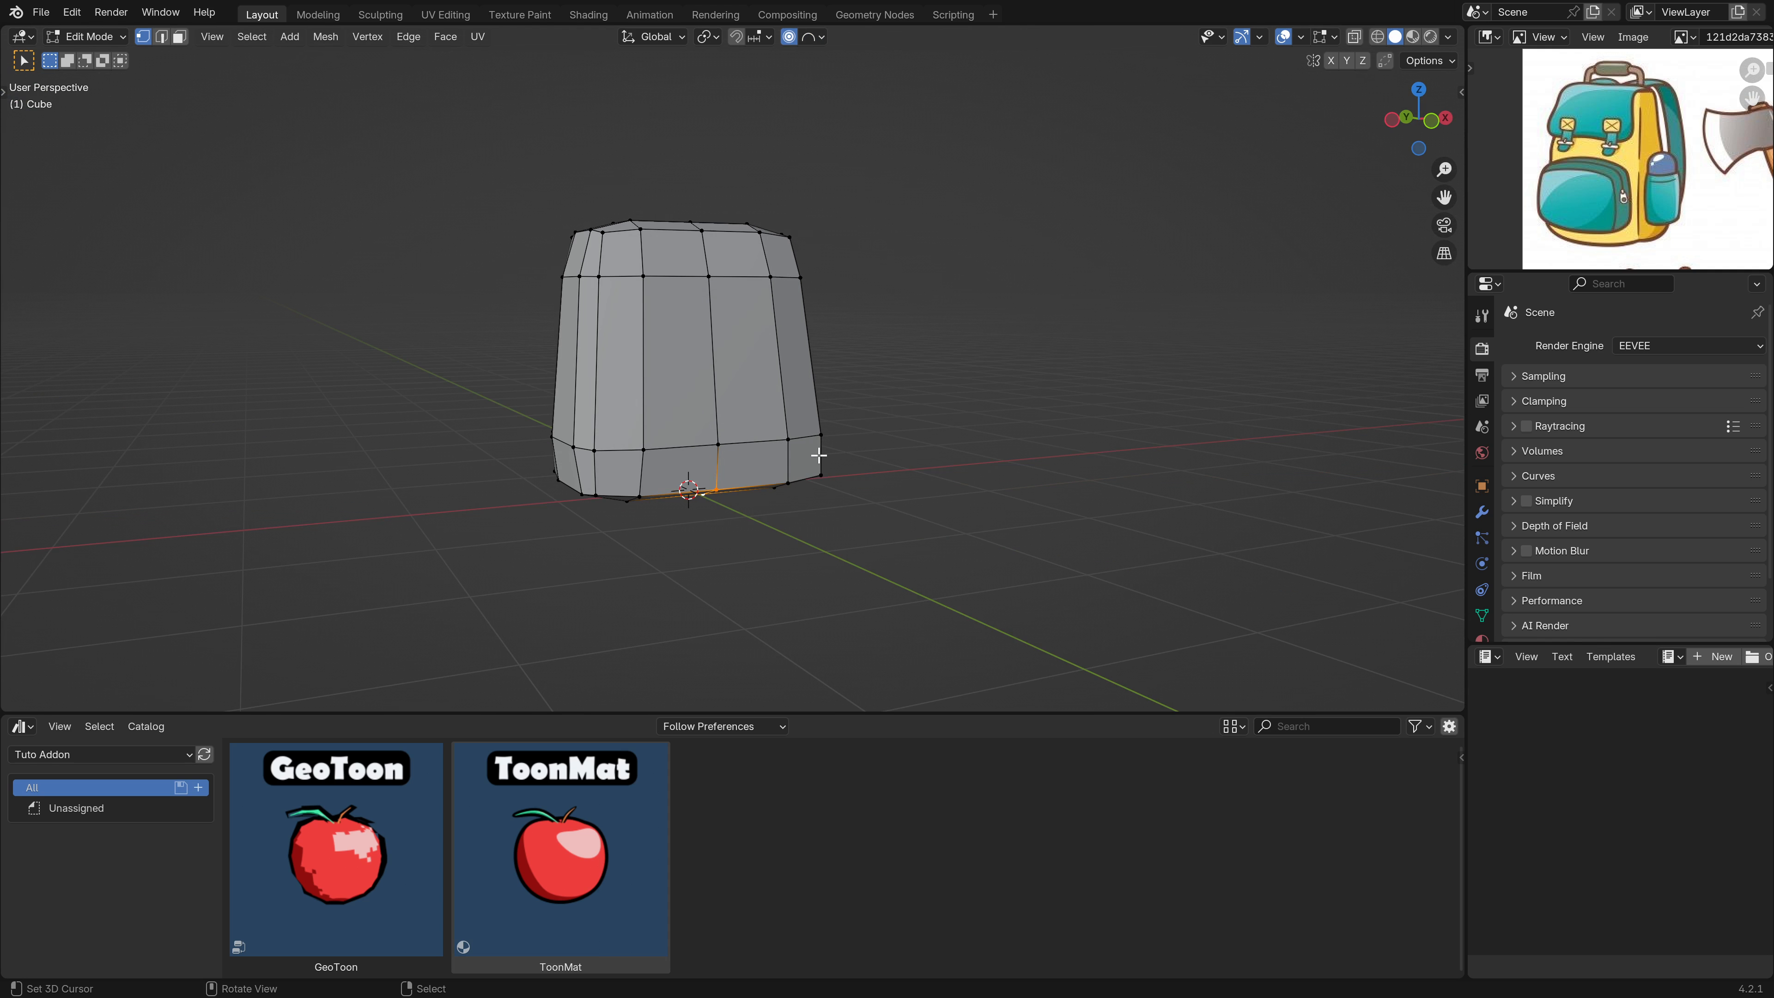
key("KP_1")
key("g")
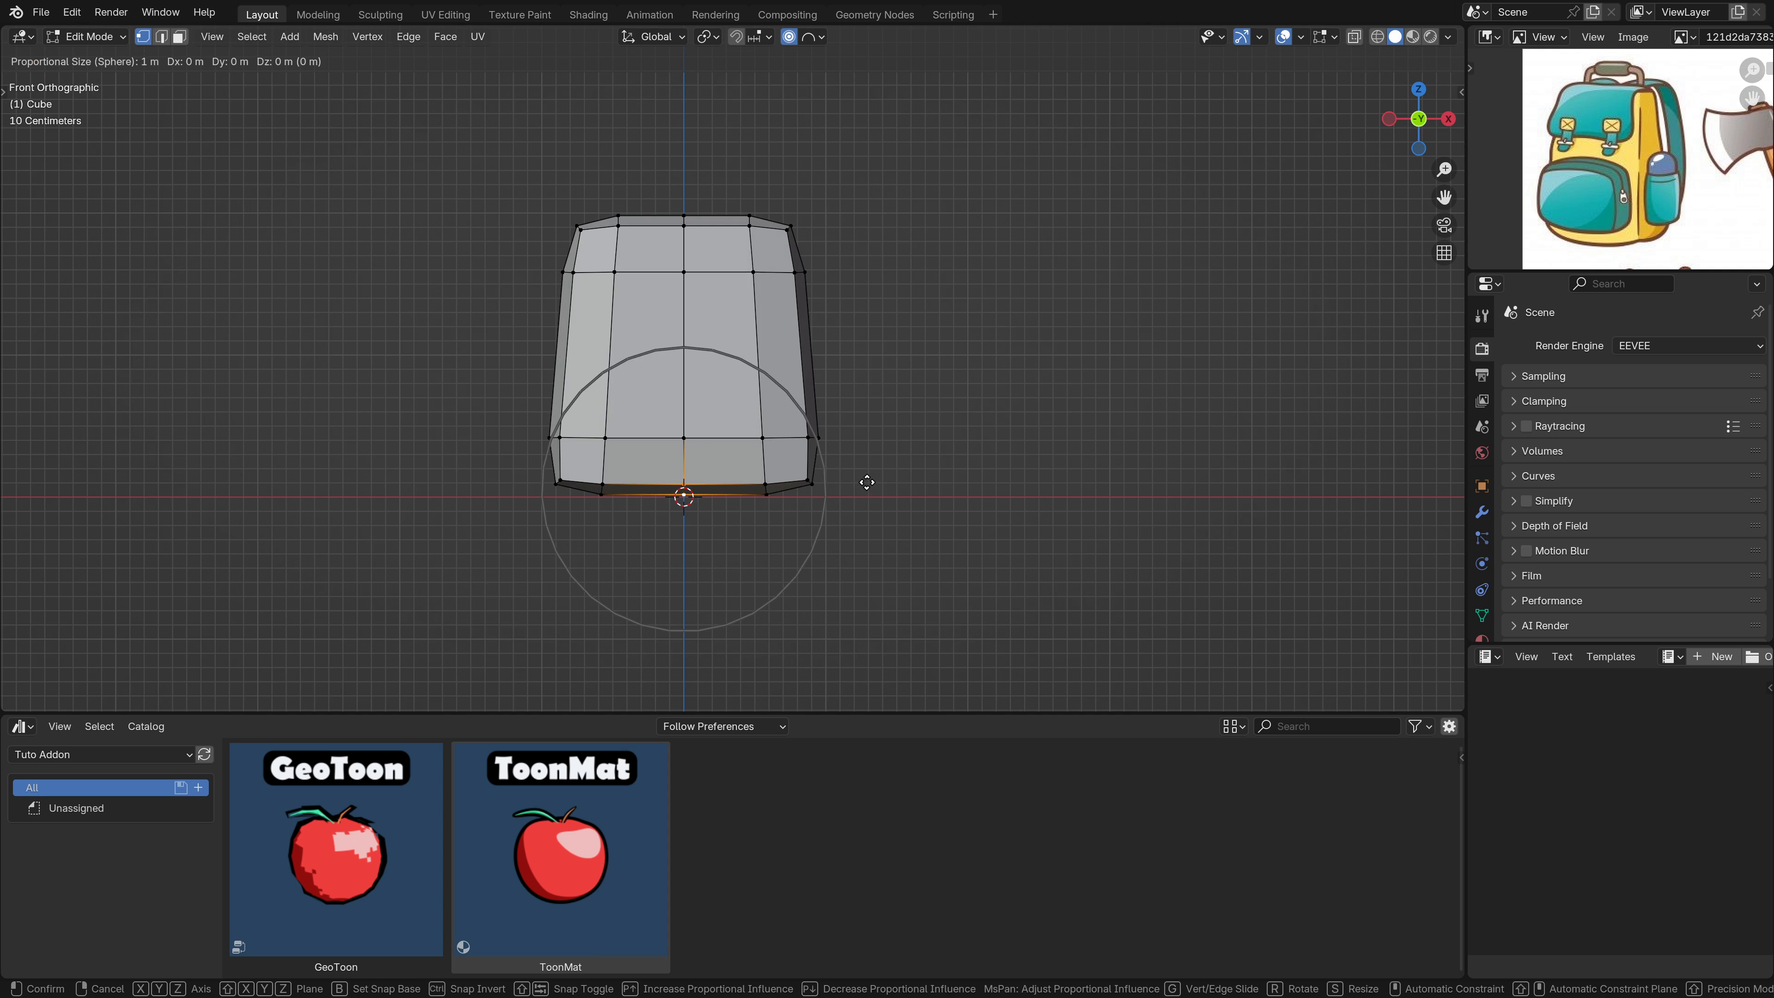
key("z")
scroll(868, 497, "up", 4)
left_click(868, 503)
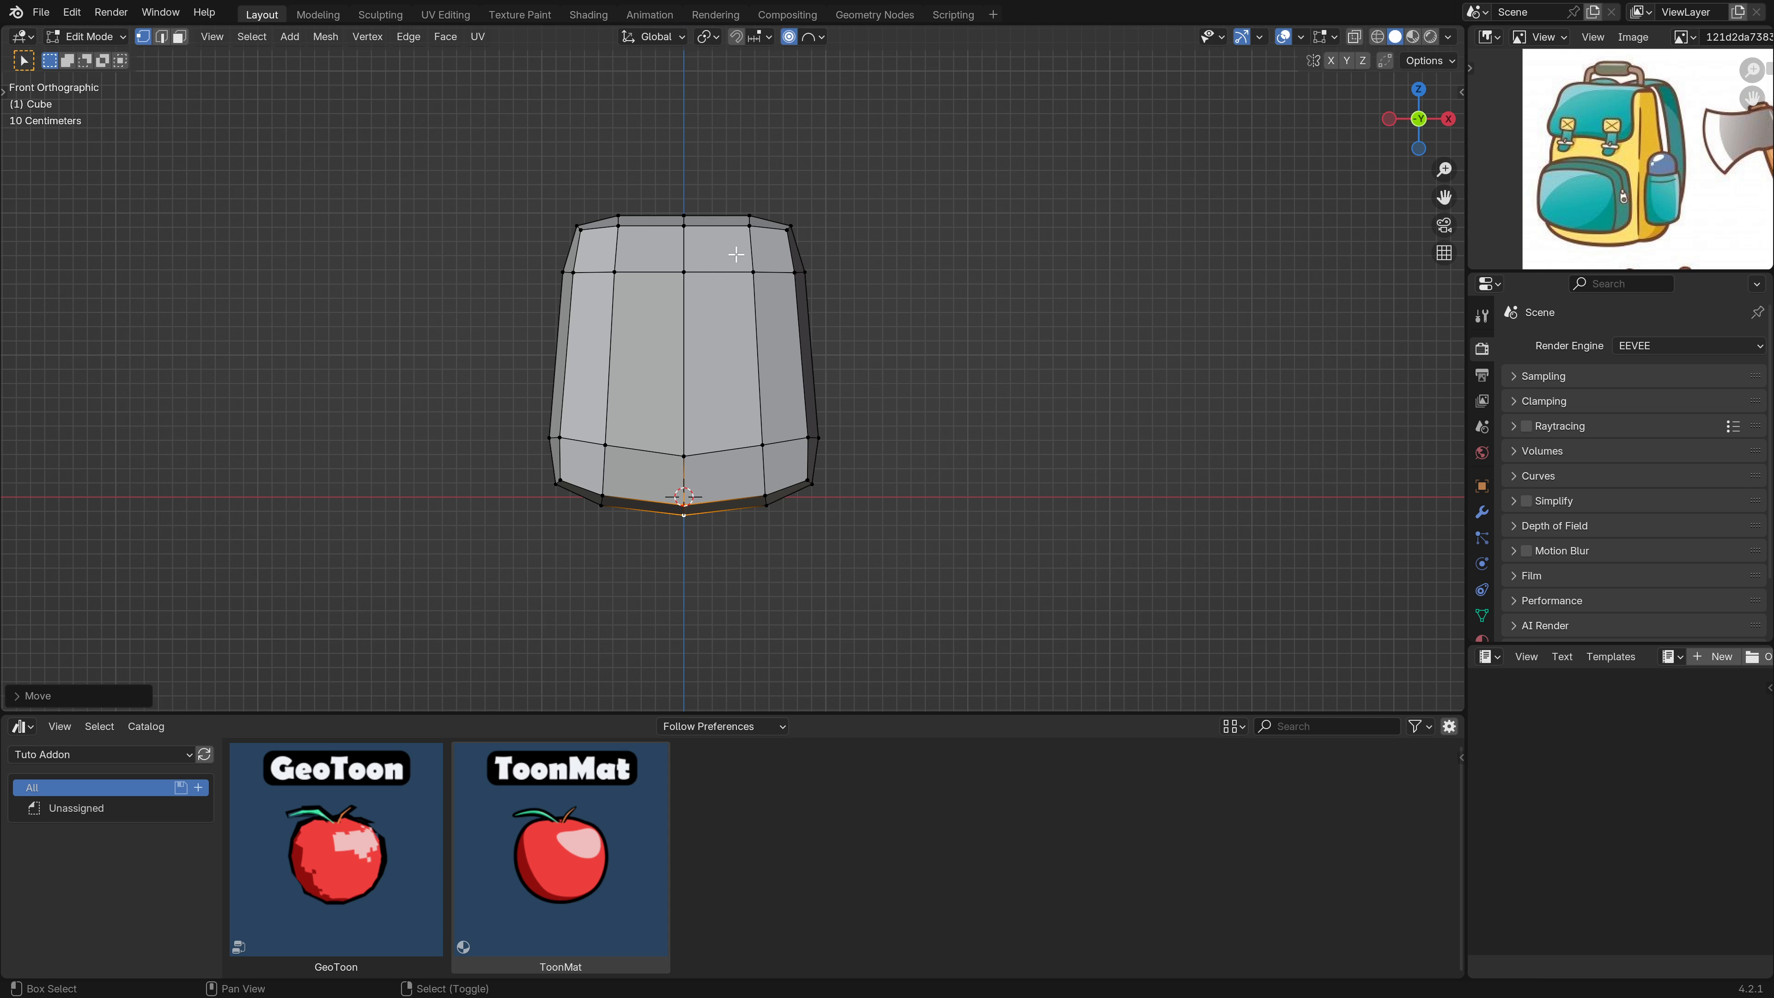
Turn off proportional editing and raise the body's upper horizontal edge loop about 0.08 m along Z.
middle_click_drag(733, 254, 482, 324, "shift")
key("KP_1")
scroll(741, 335, "up", 3)
key("o")
left_click(737, 273, "alt")
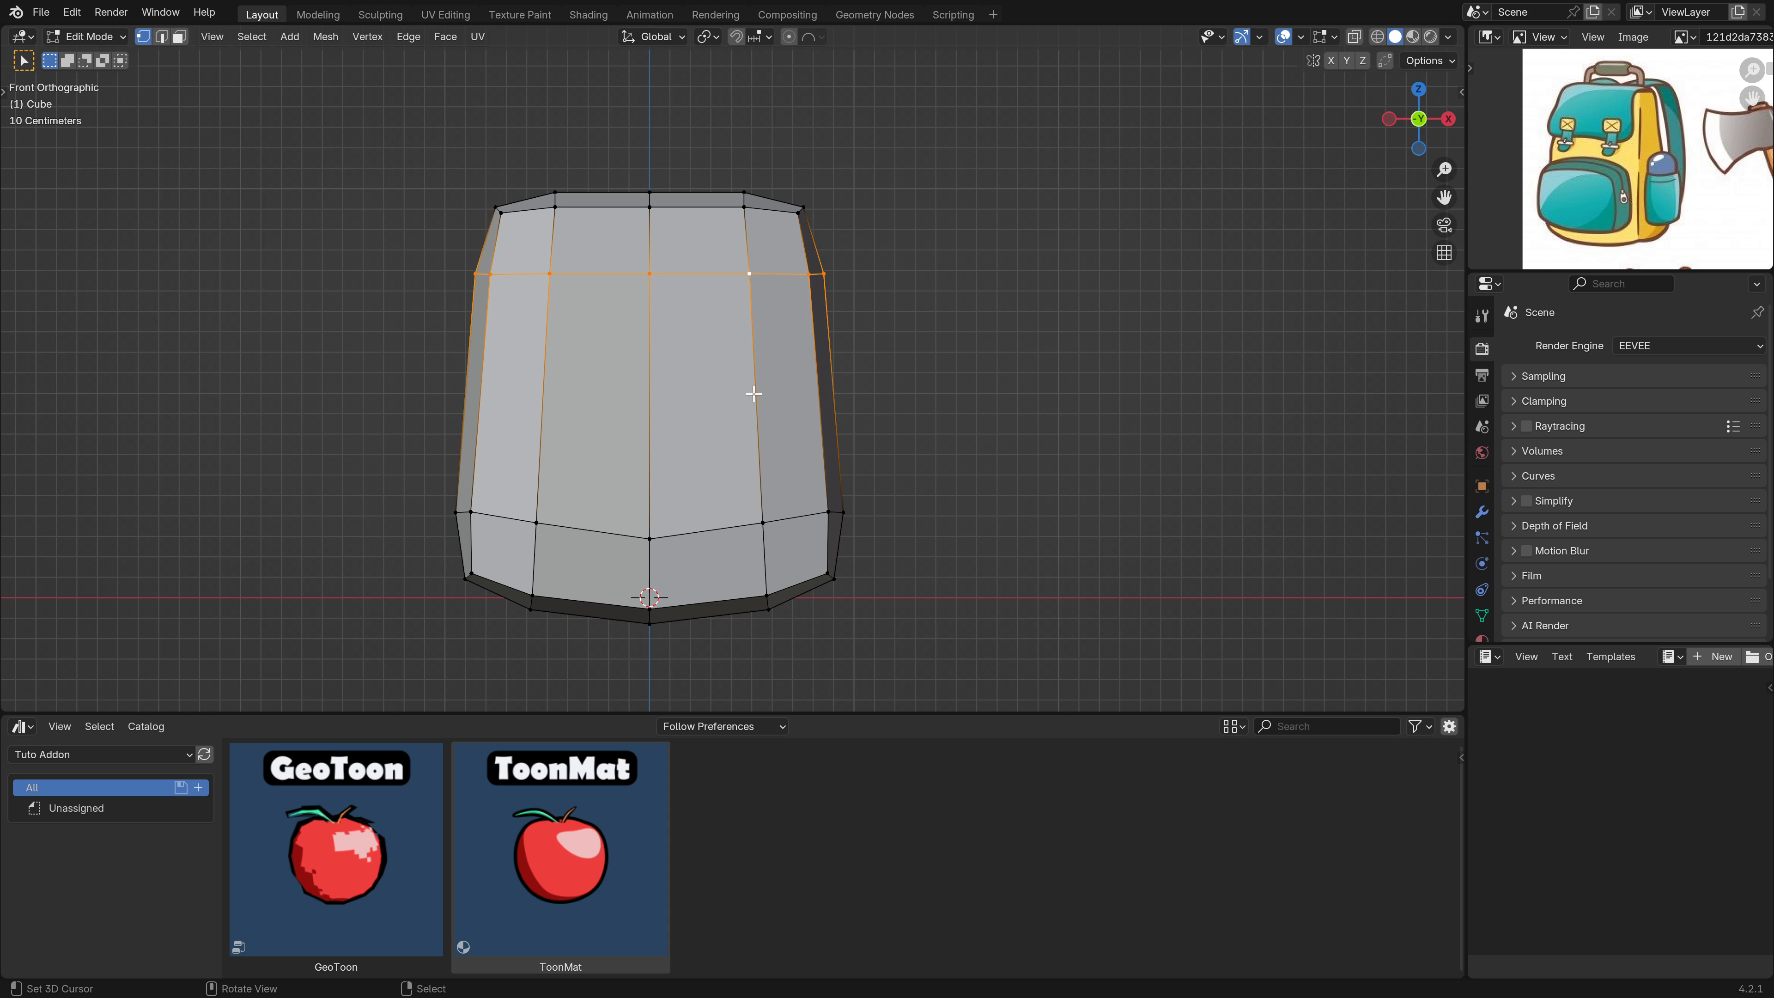
key("g")
key("z")
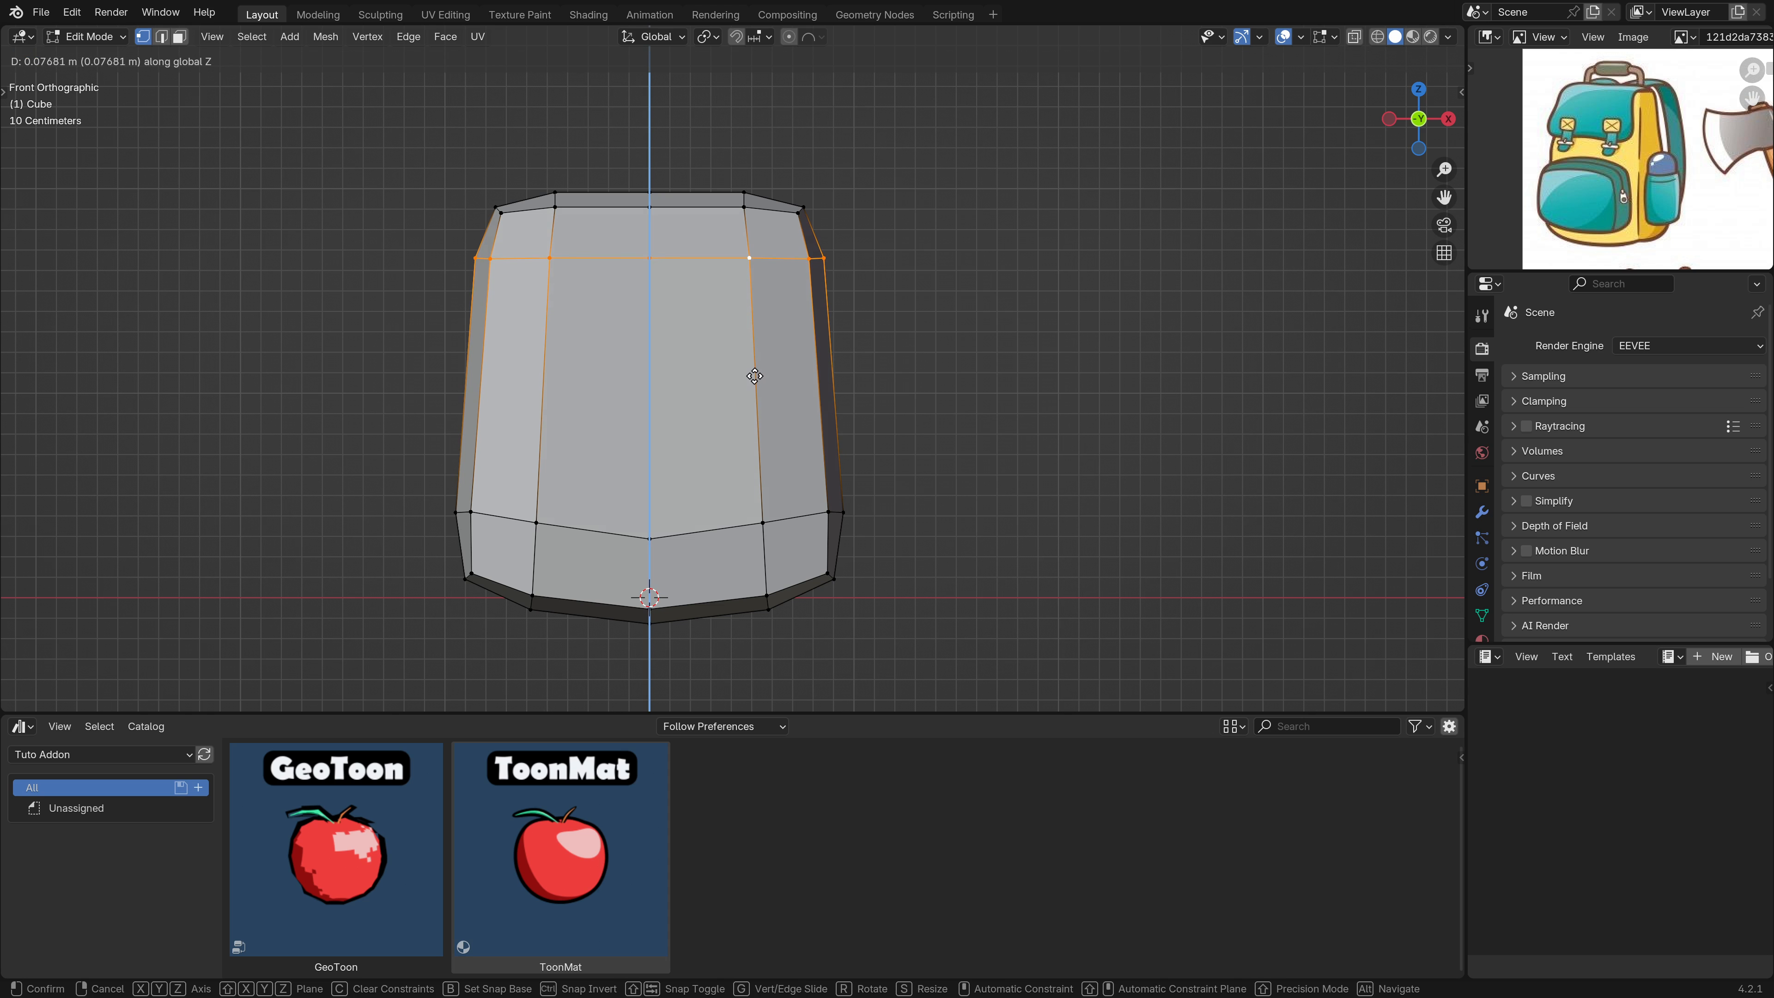
left_click(757, 377)
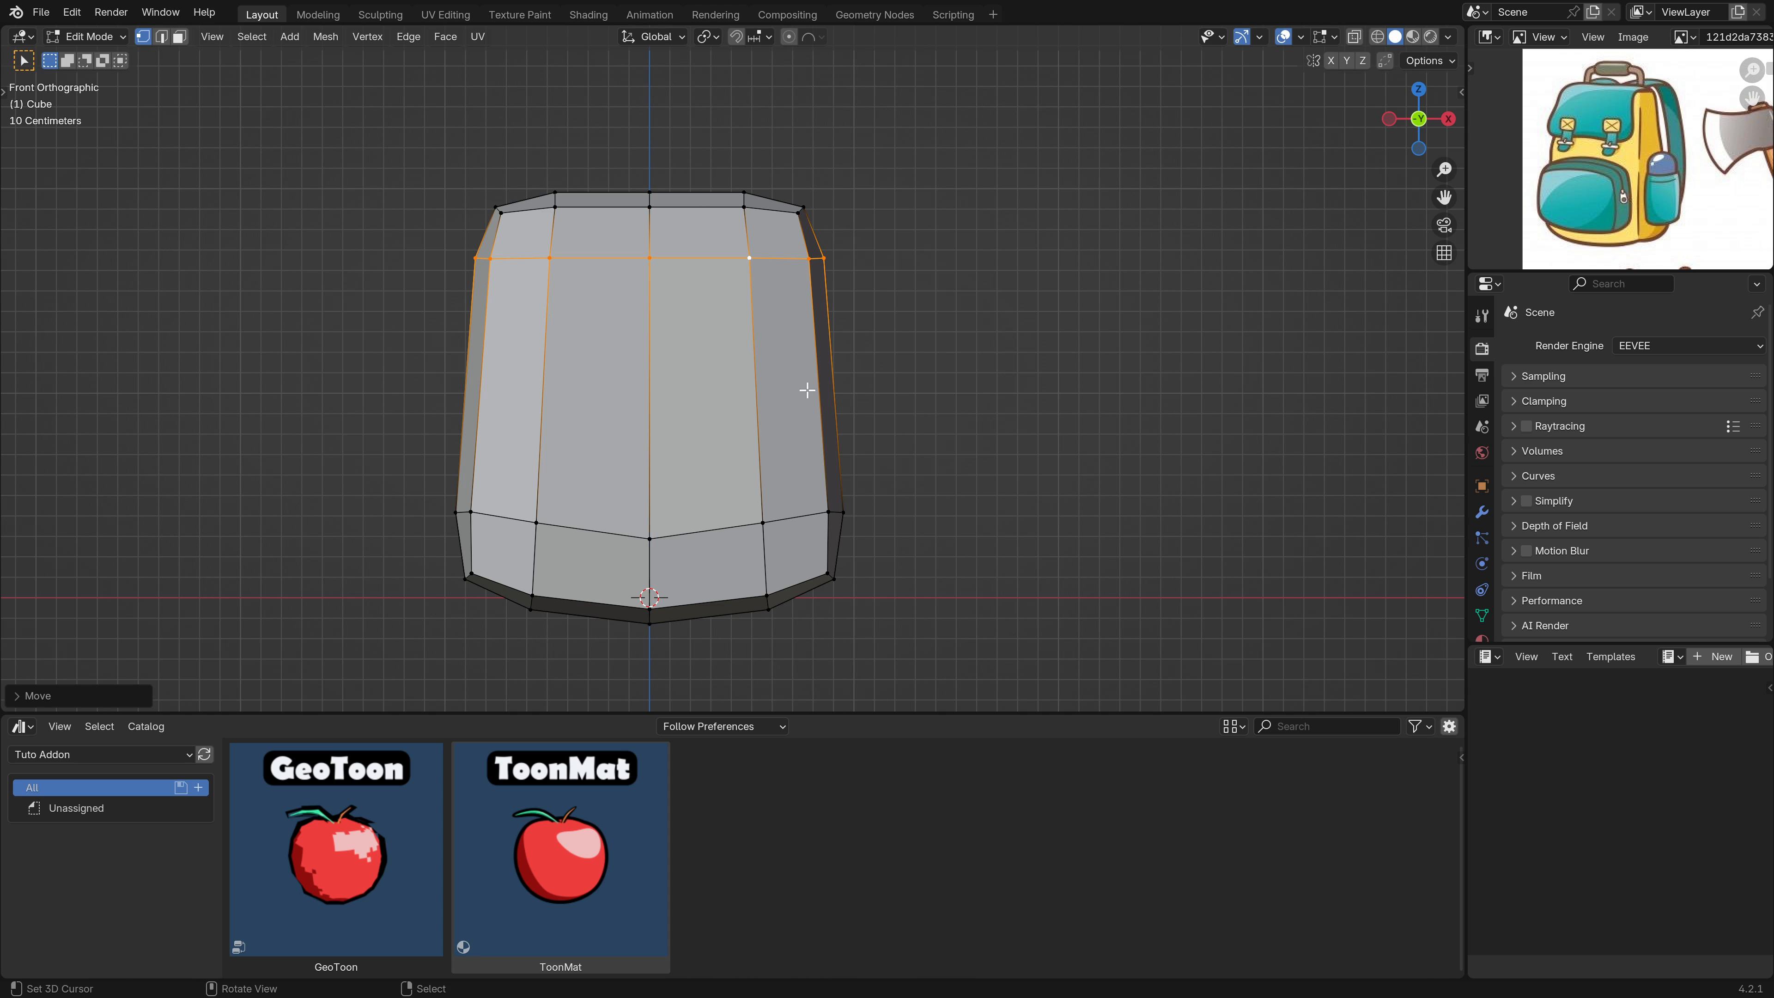
Add a horizontal loop cut across the upper part of the body and scale it along X.
key("ctrl+r")
left_click(819, 364)
left_click(943, 333)
key("s")
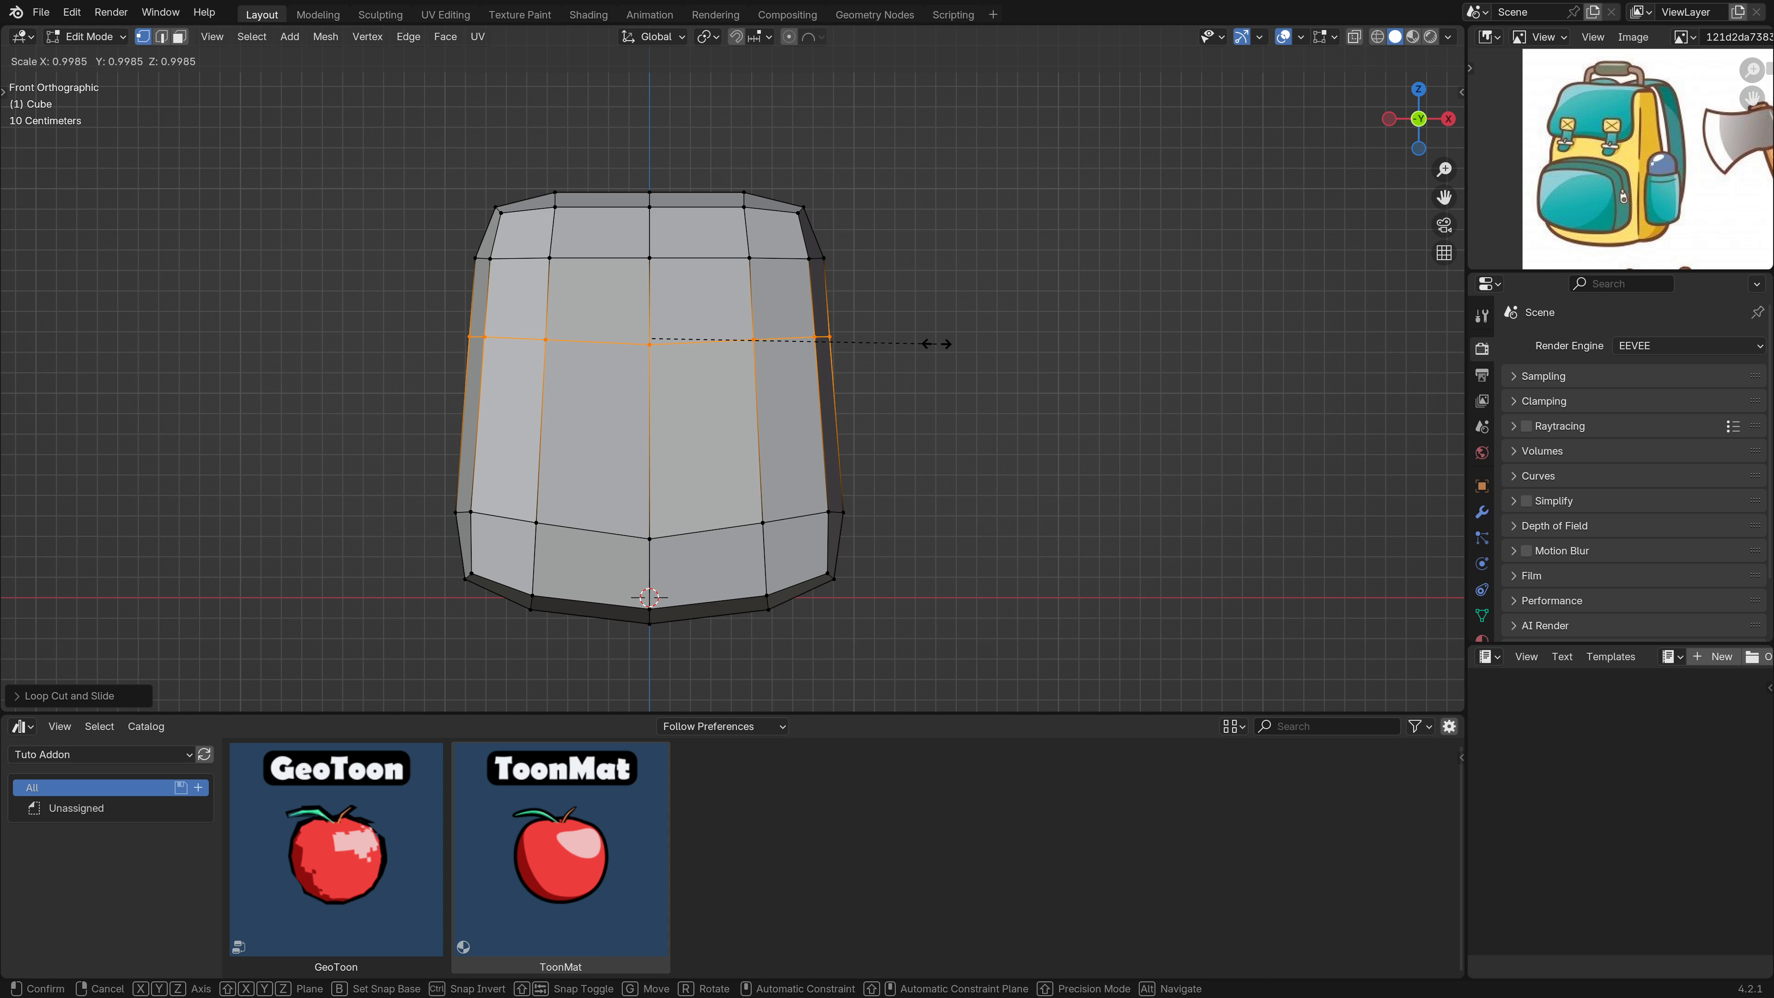
key("x")
left_click(929, 344)
Rotate the new horizontal edge loop slightly in the front view.
middle_click_drag(929, 345, 920, 445)
key("r")
left_click(1022, 425)
scroll(797, 457, "down", 2)
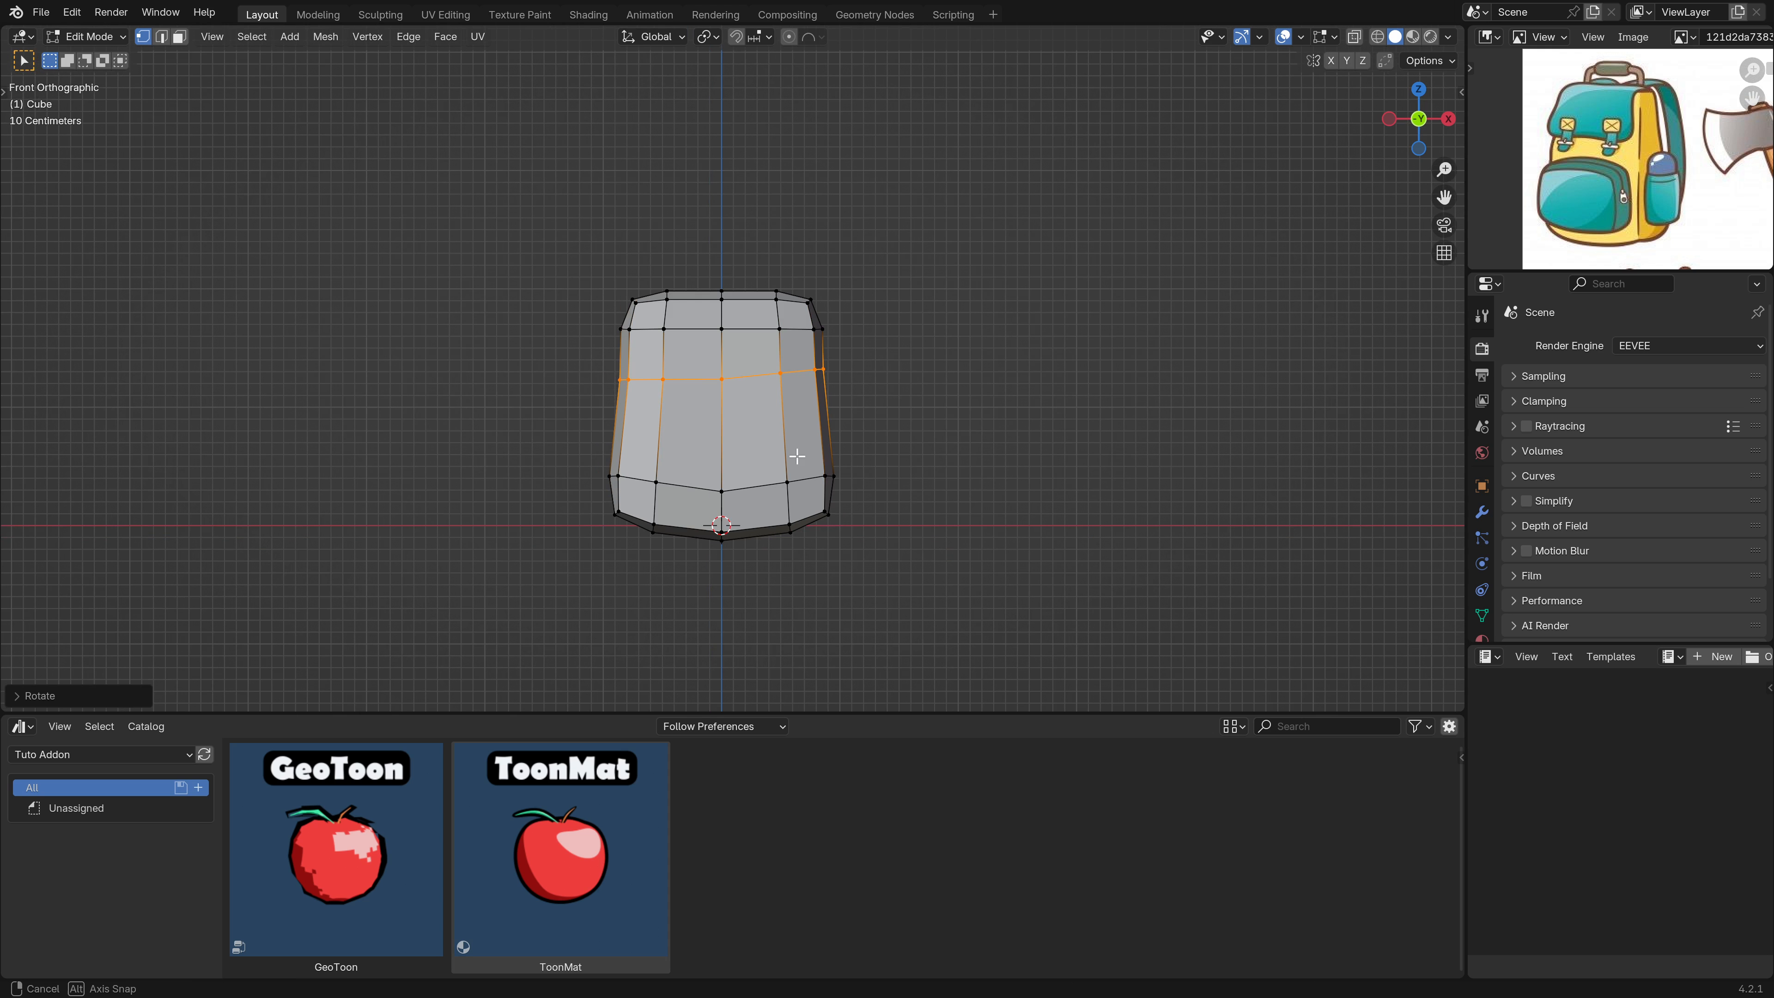
Select the entire body mesh and place a duplicate of it in front of the body in the right view.
middle_click_drag(797, 456, 734, 283)
key("Tab")
key("Tab")
key("l")
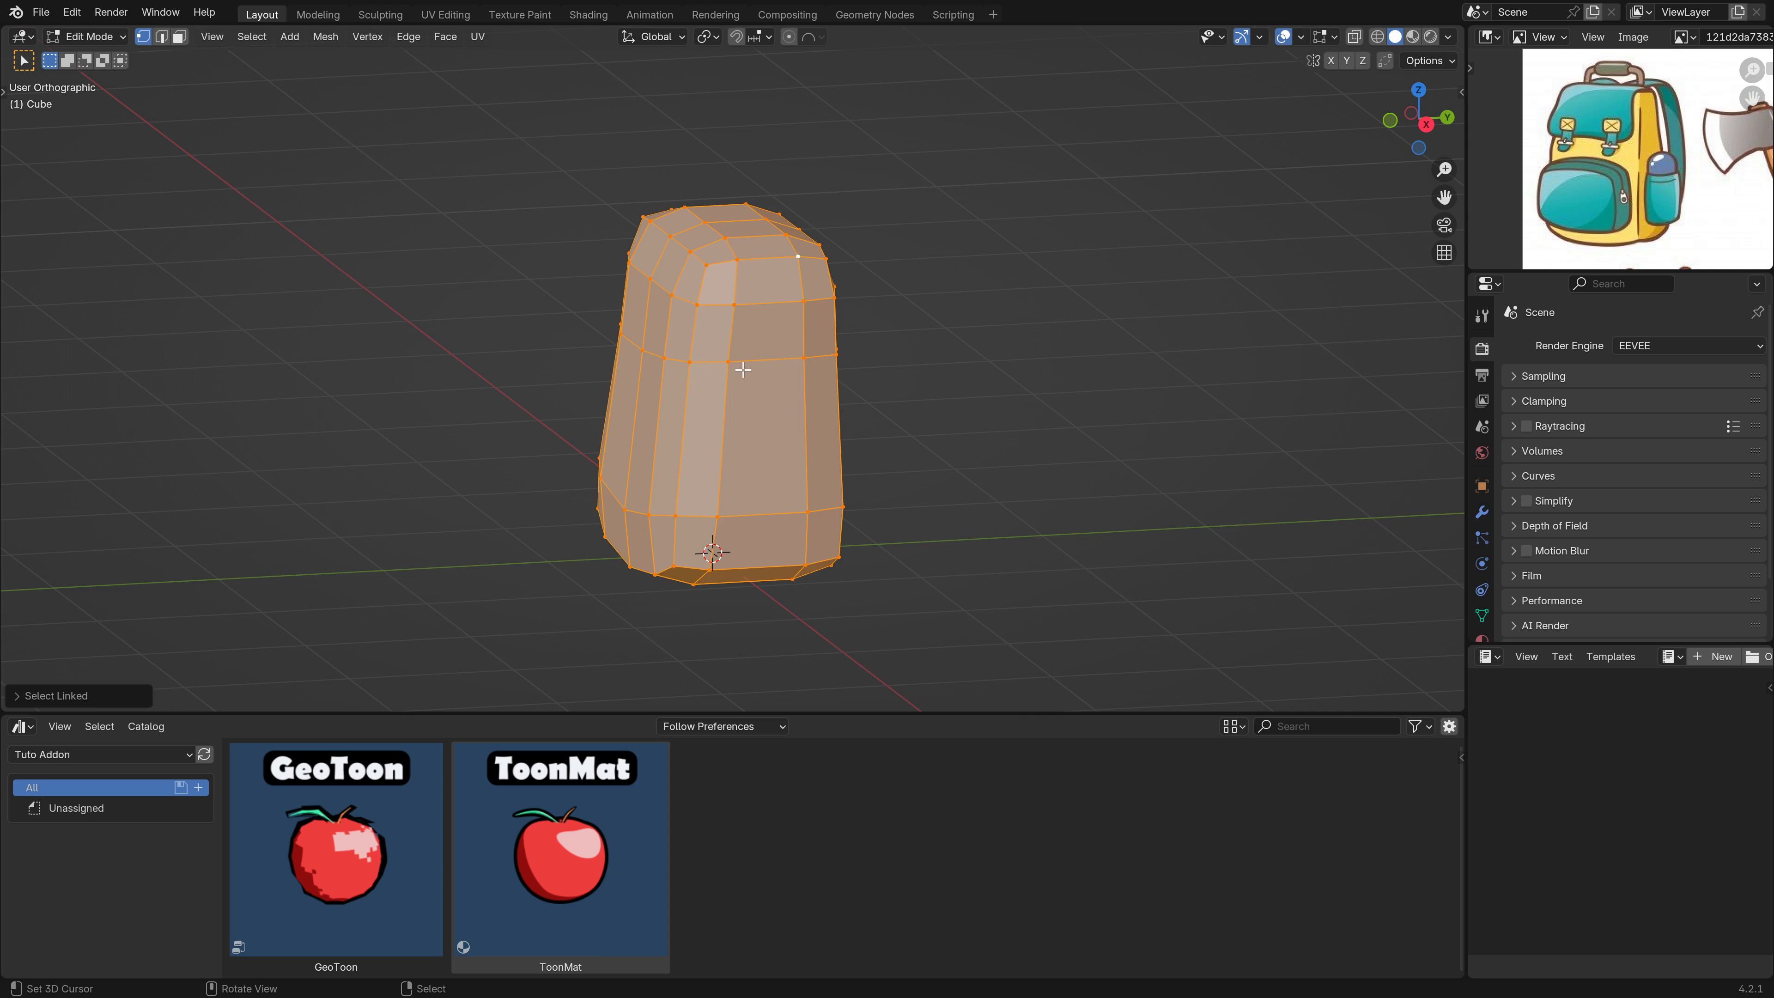
middle_click_drag(740, 369, 735, 362)
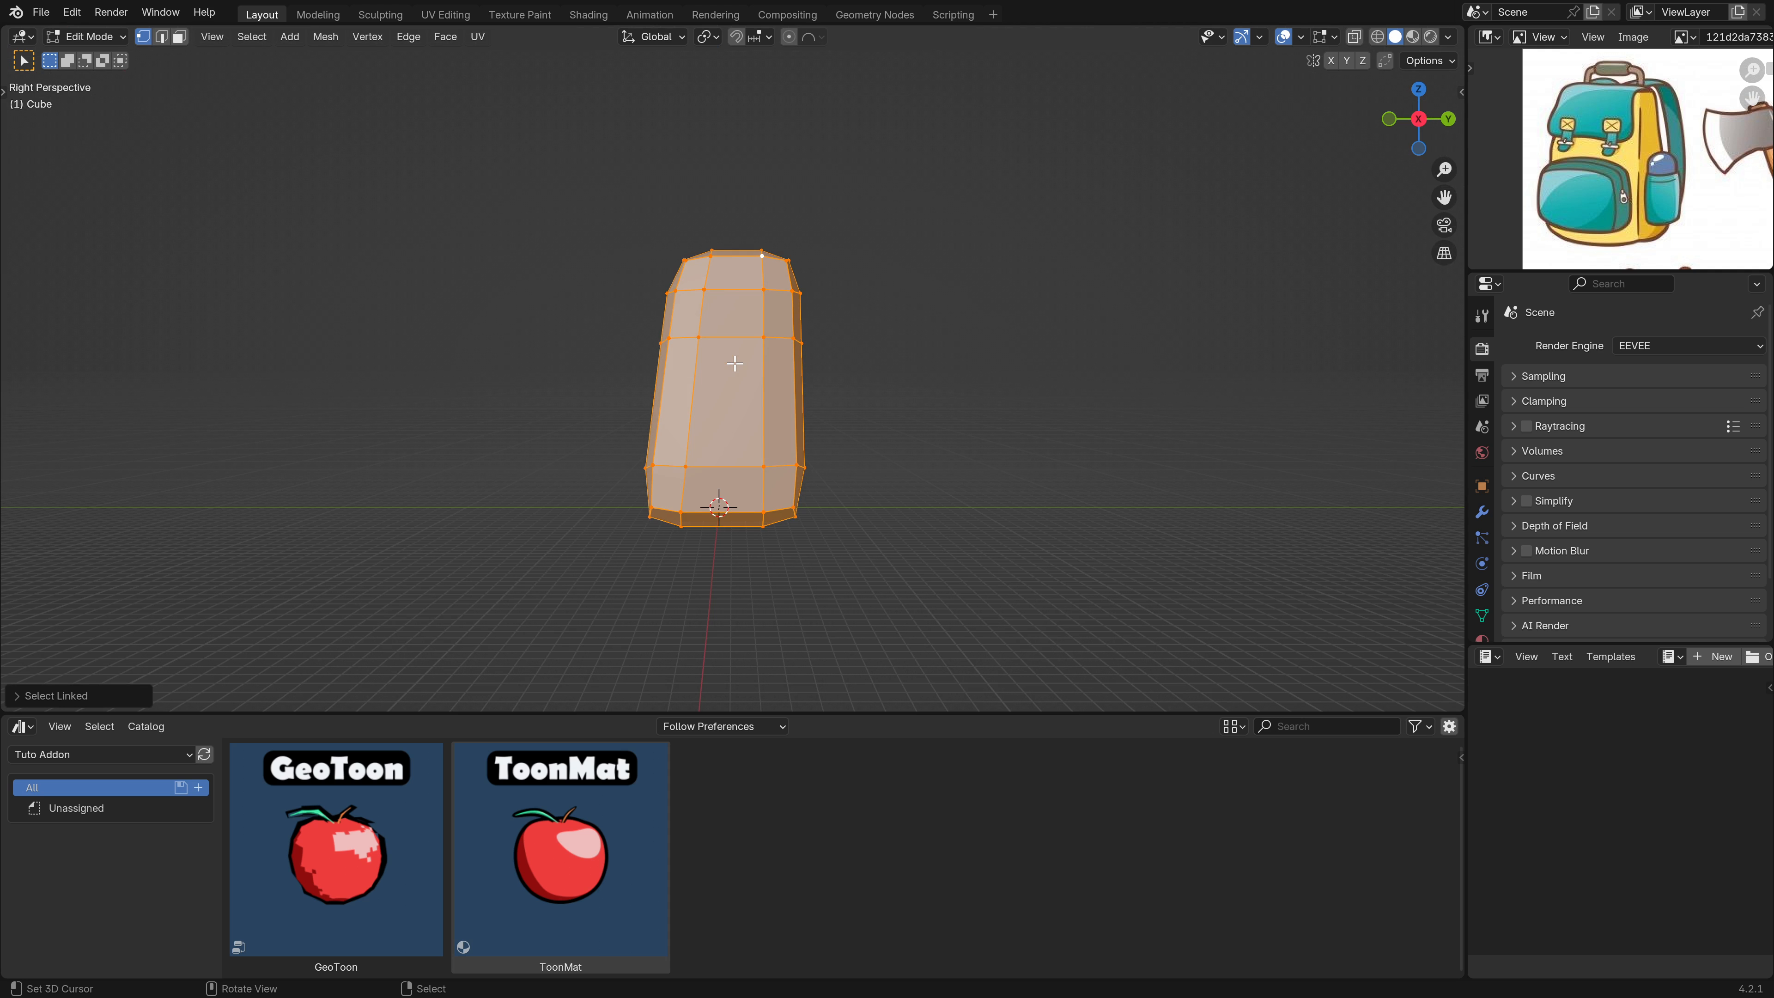
key("KP_5")
scroll(734, 364, "up", 1)
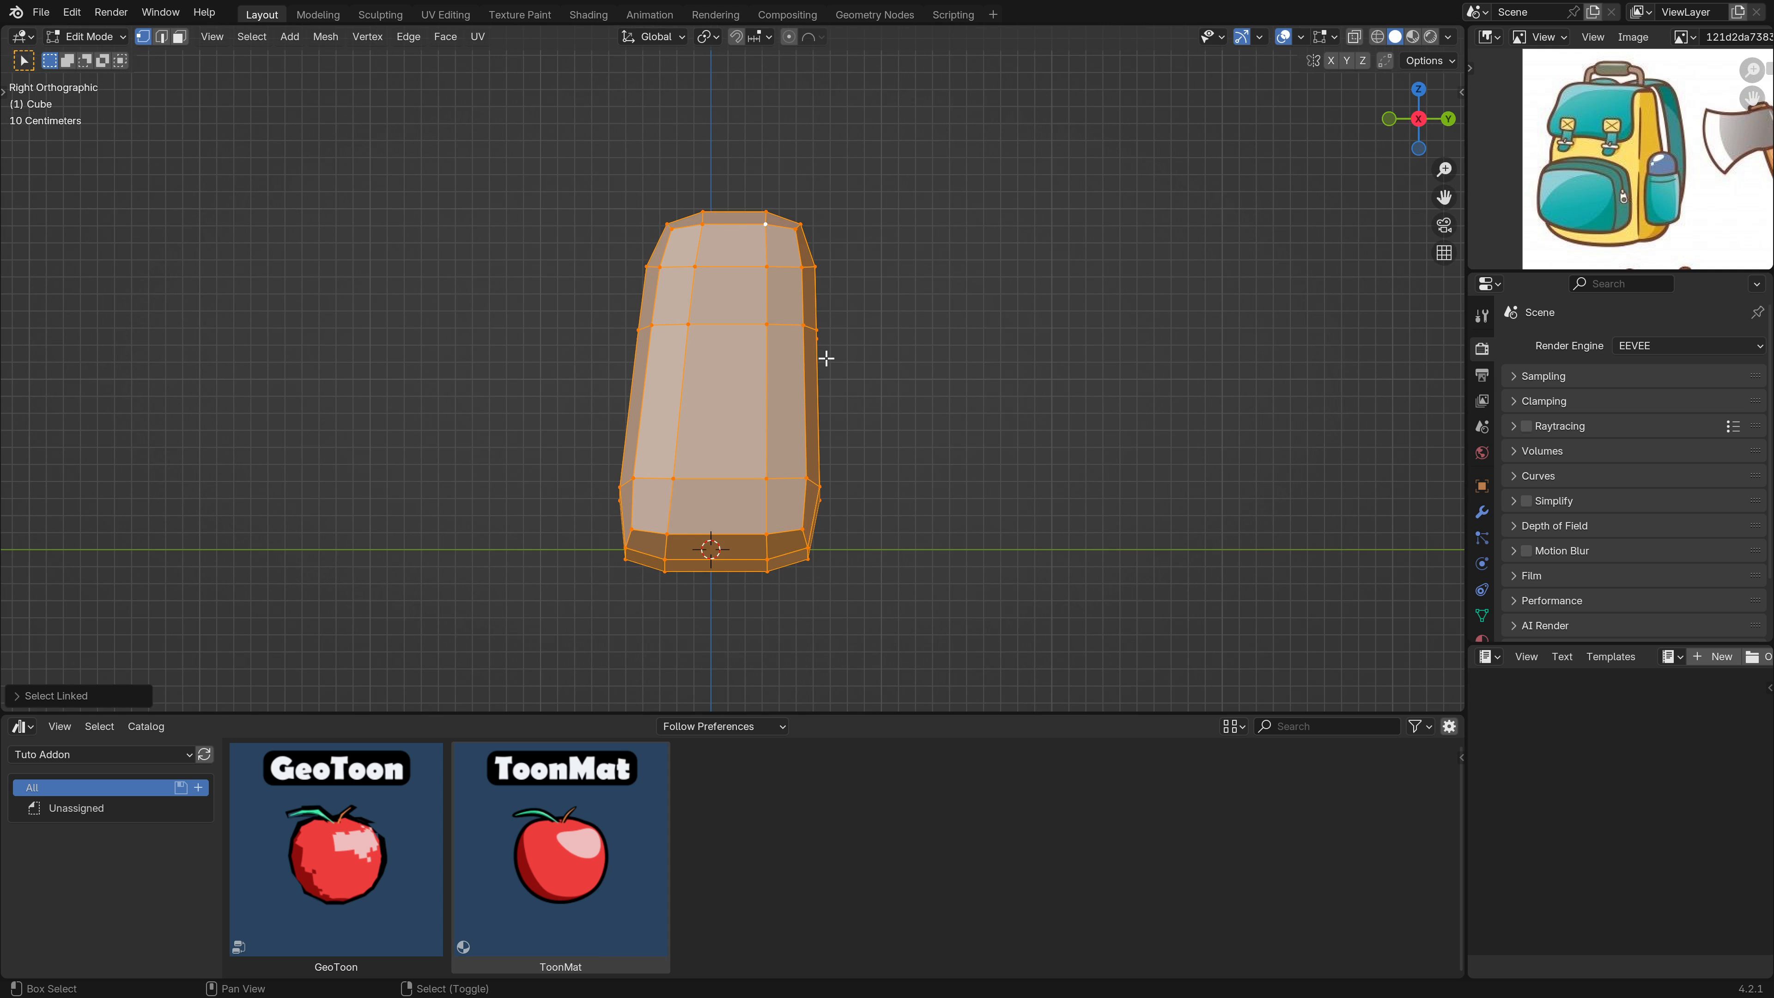
key("shift+d")
left_click(673, 409)
Shrink the duplicate and fit it, slightly tilted, against the lower front of the body as a pocket.
key("s")
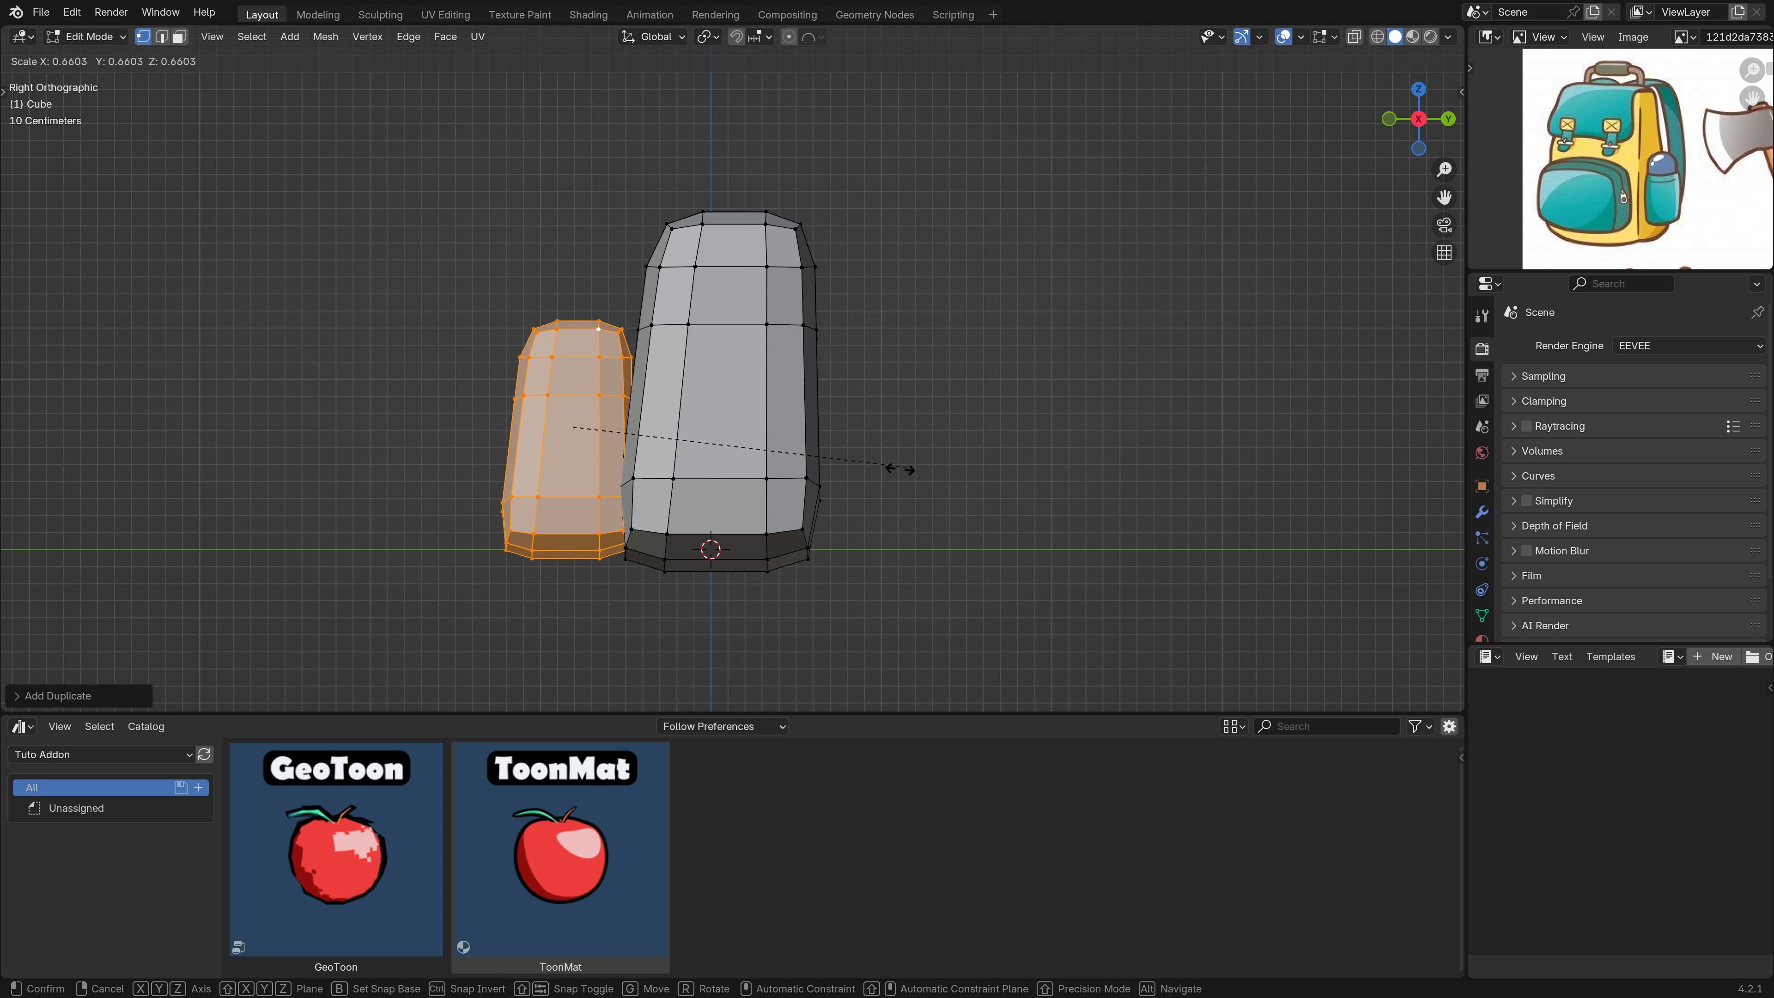
left_click(789, 484)
key("g")
left_click(880, 500)
key("r")
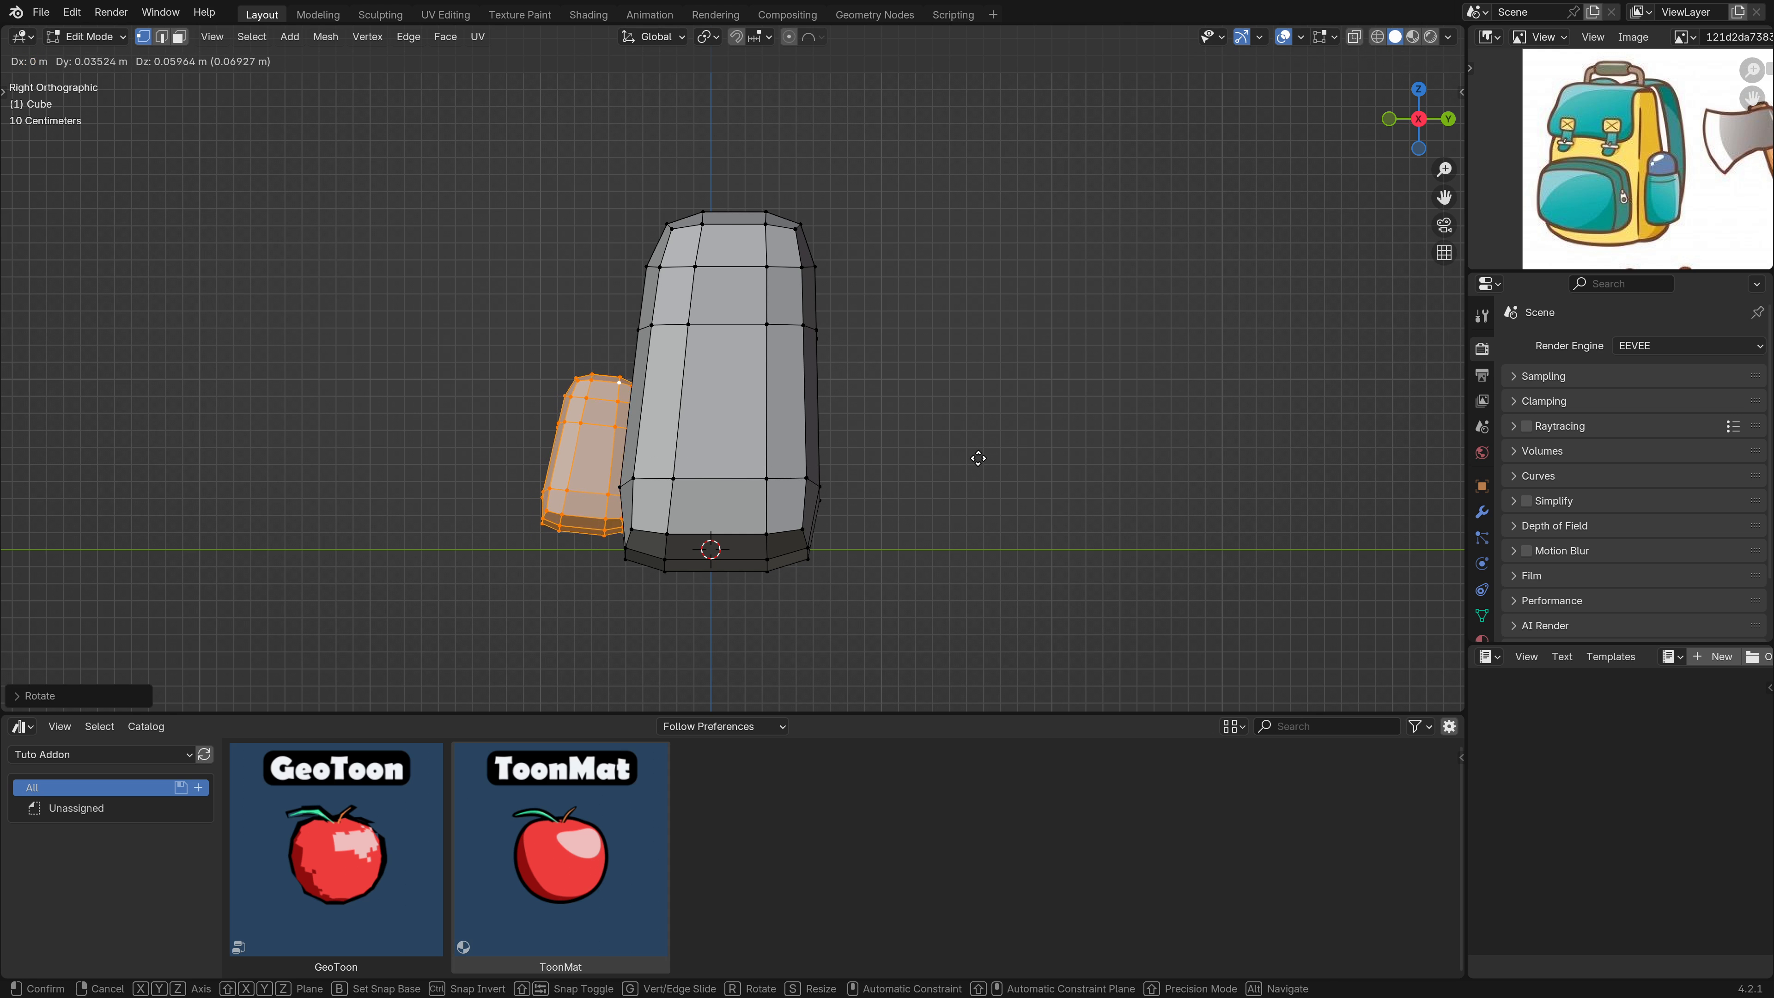
left_click(873, 475)
Scale the front pocket wider along X and shorter along Z in the front view.
middle_click_drag(868, 475, 851, 475)
key("KP_1")
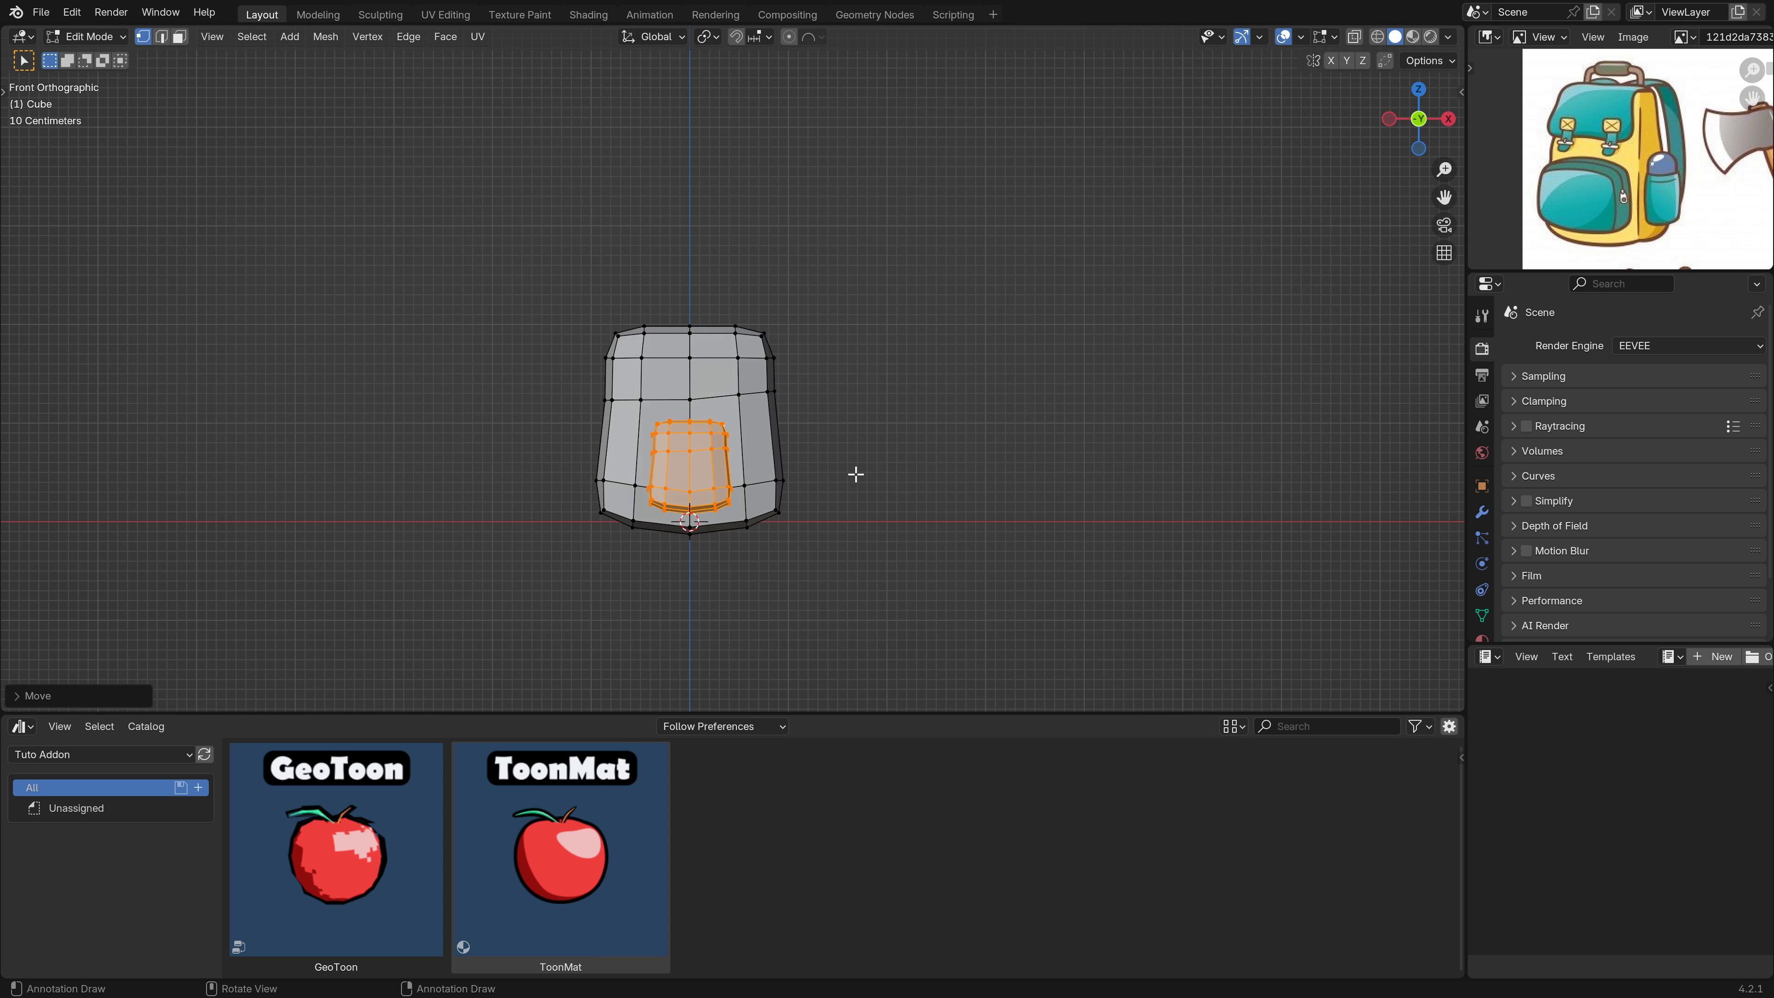
scroll(771, 491, "up", 4)
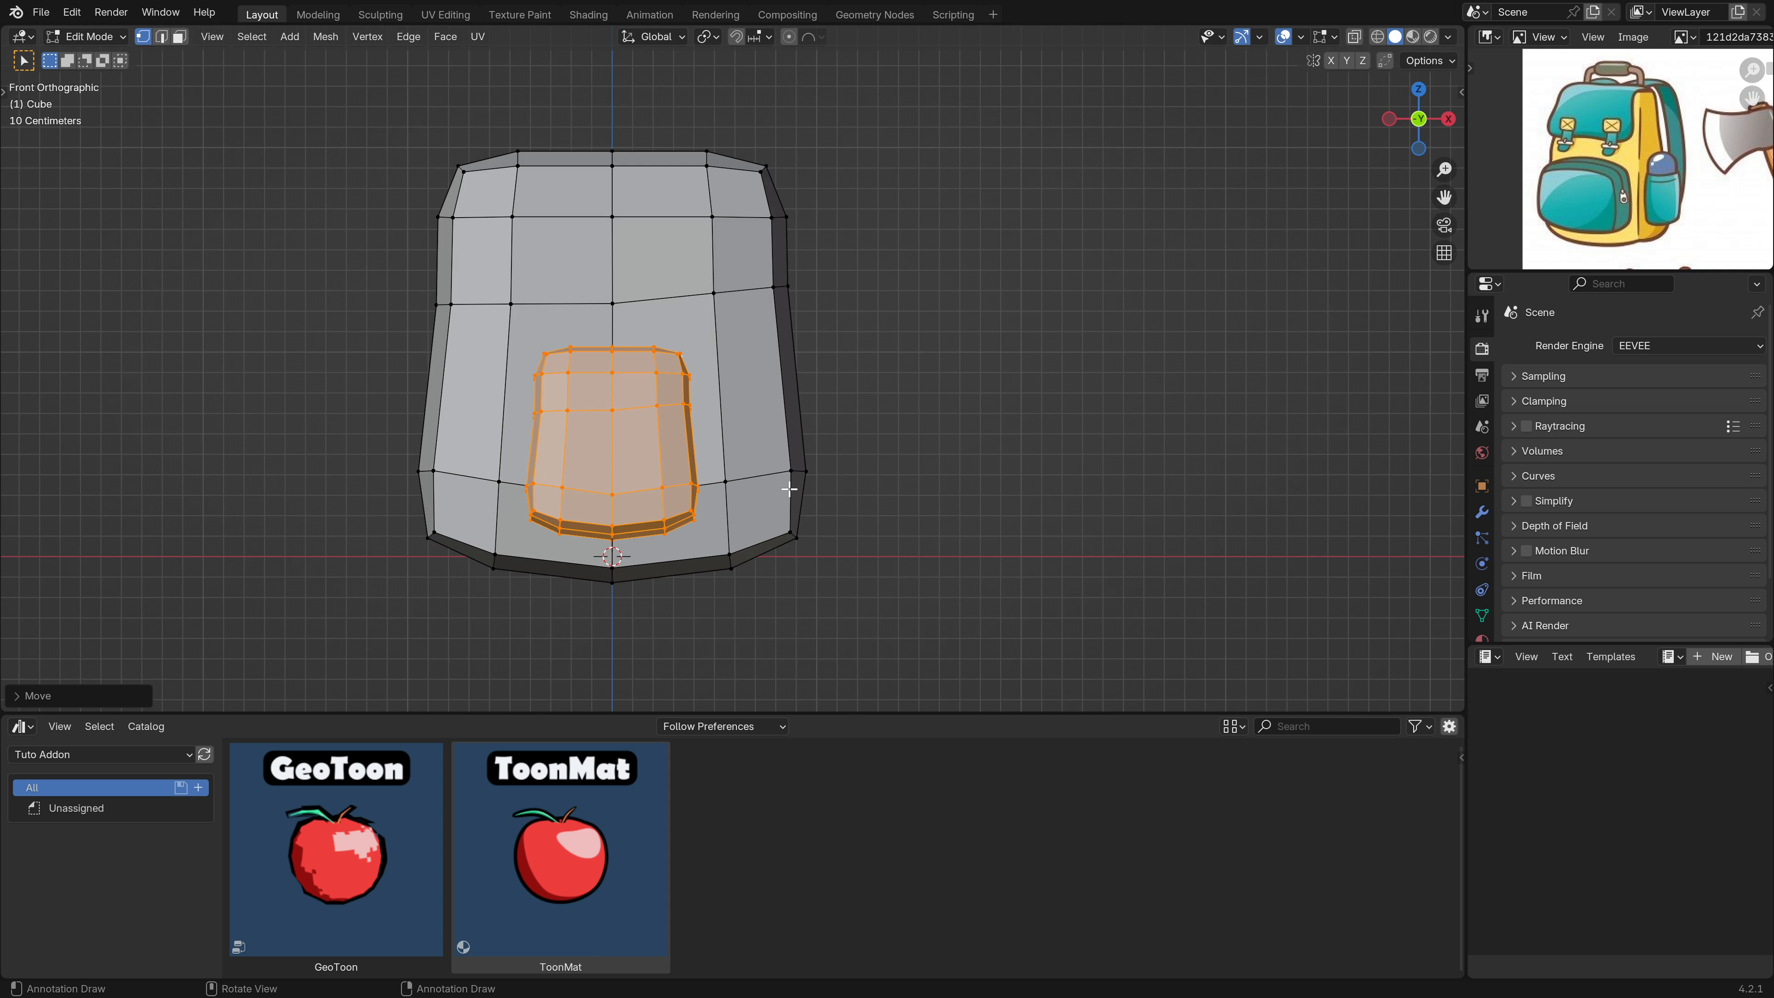
key("s")
key("x")
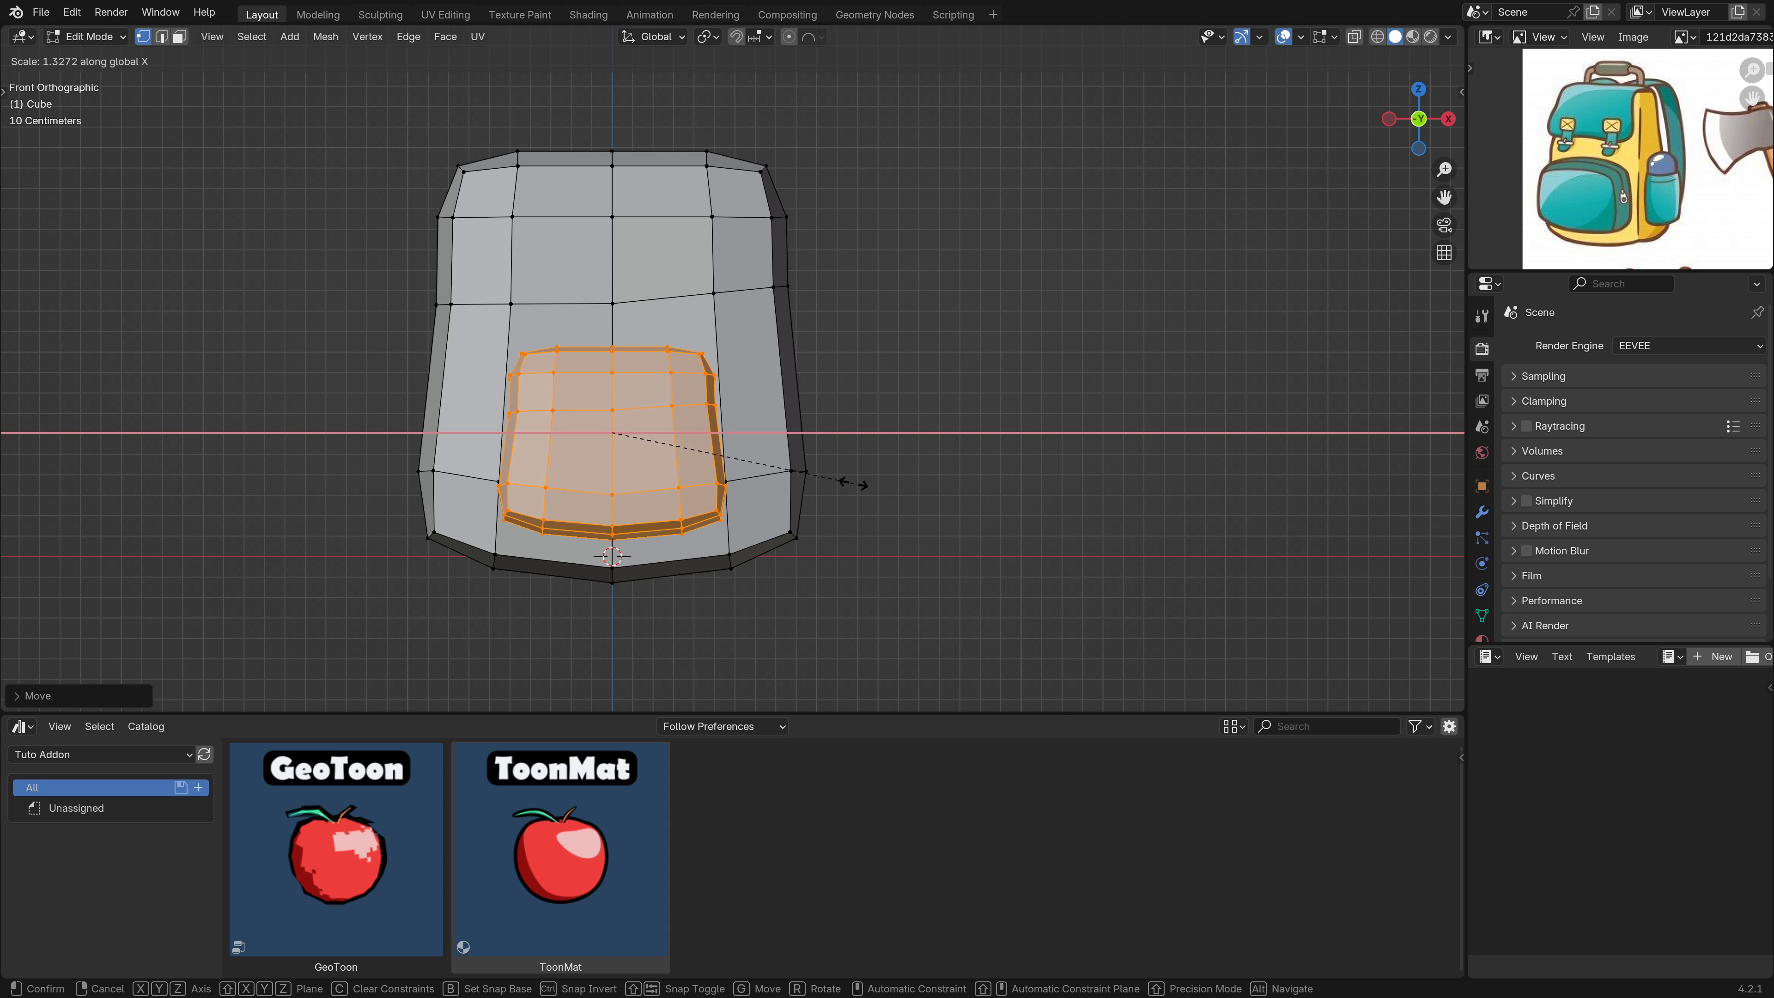
left_click(876, 481)
key("s")
key("z")
left_click(833, 473)
Slide the pocket's middle horizontal edge loop downward by a factor of about 0.3.
right_click(681, 411, "alt")
key("g")
key("g")
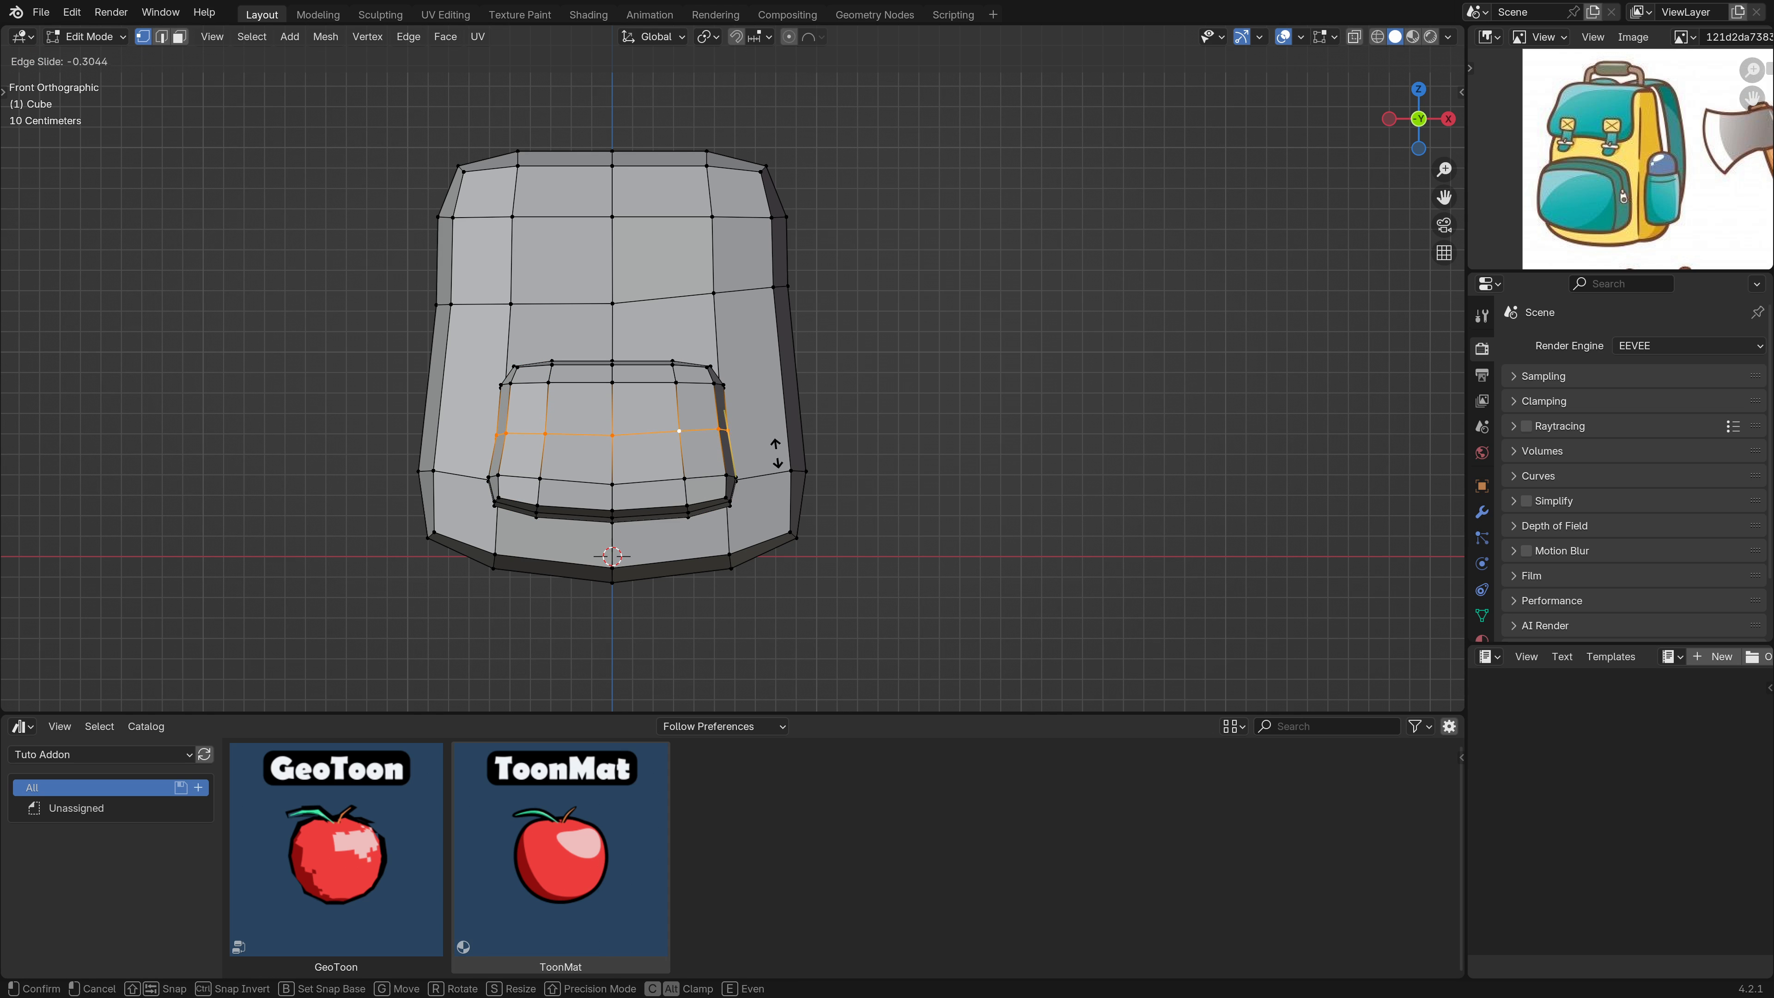
left_click(776, 454)
Rotate the pocket's middle edge loop slightly and rescale it.
key("r")
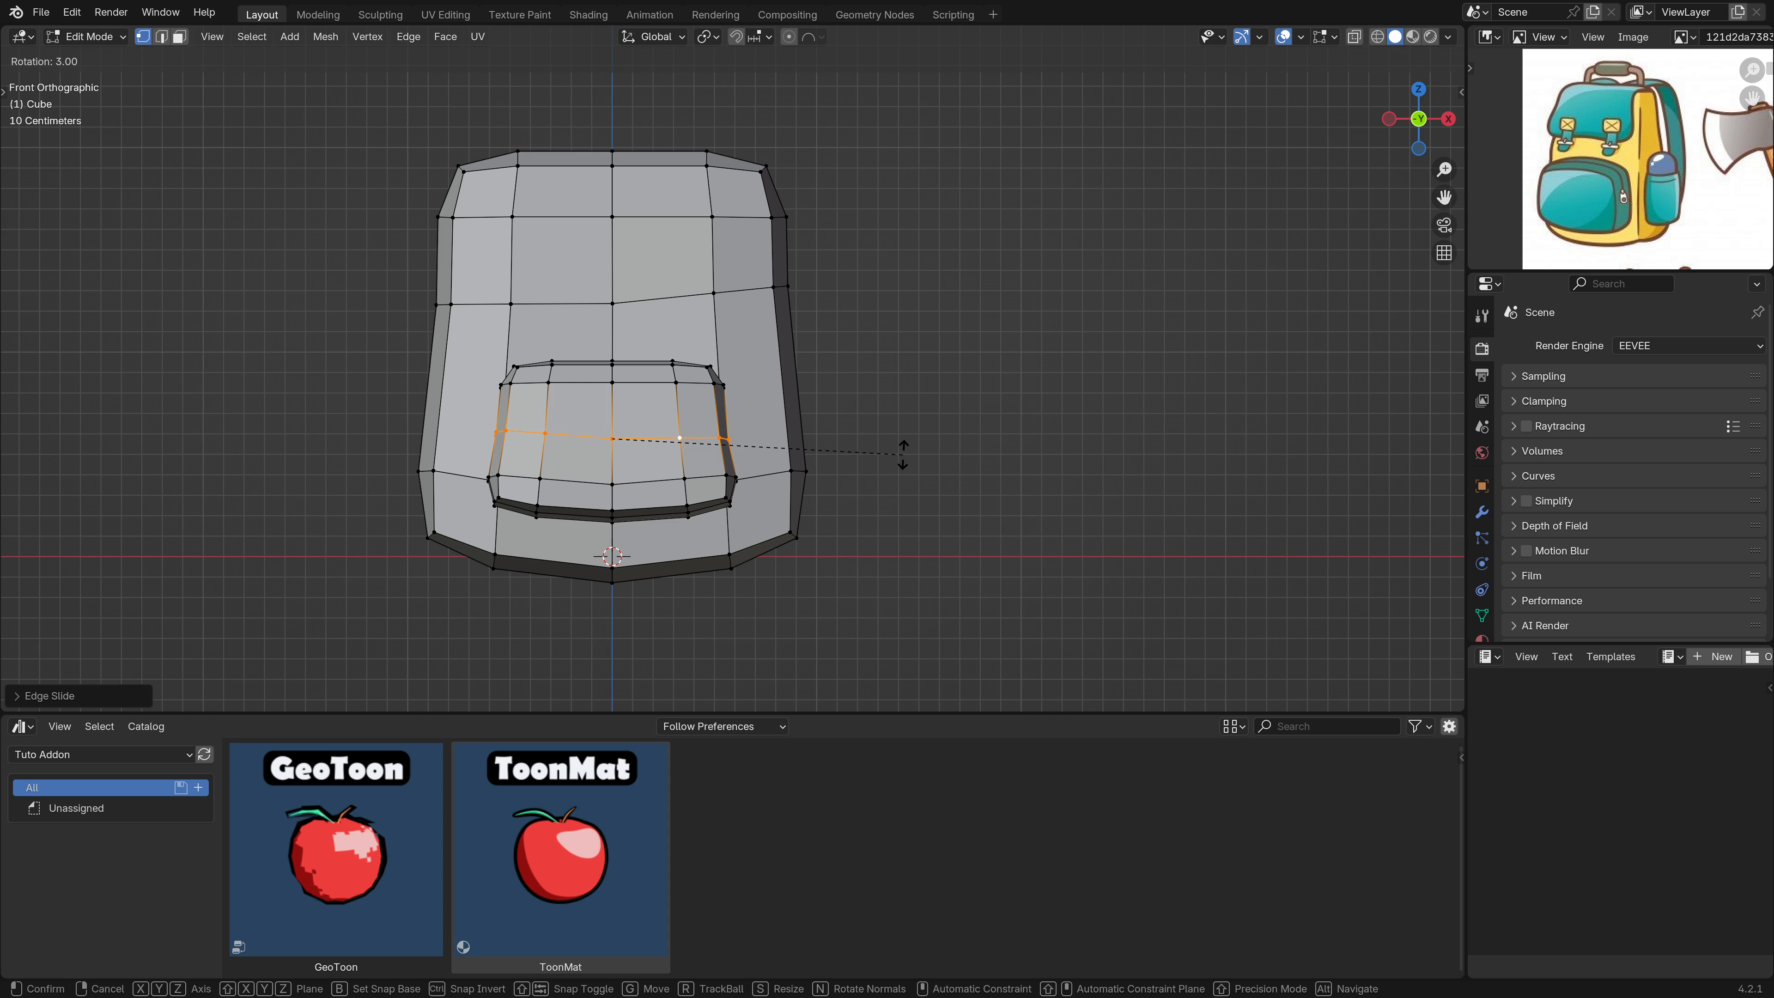
left_click(903, 448)
key("s")
left_click(843, 439)
Move the whole front pocket down along Z and narrow it along X by a factor of about 0.96.
key("l")
key("g")
key("z")
left_click(782, 468)
key("s")
key("x")
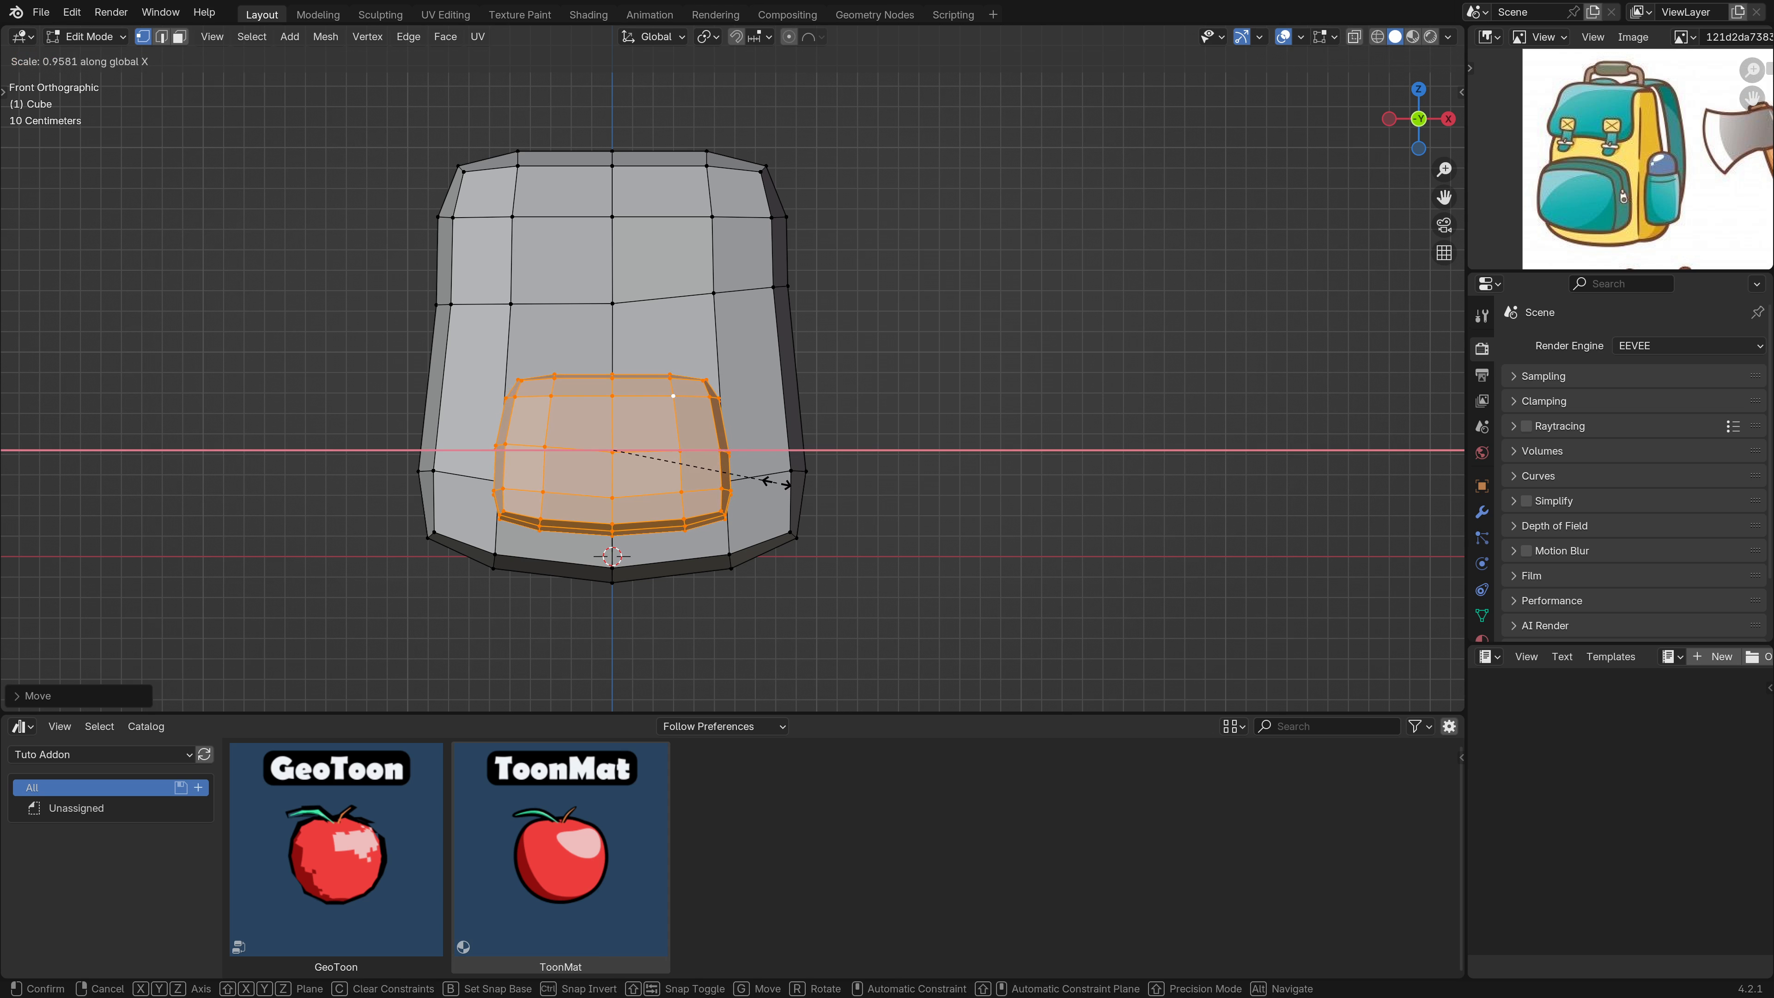
left_click(777, 484)
Smooth the vertices of the front pocket to round off its shape.
middle_click_drag(739, 475, 754, 517)
right_click(824, 434)
left_click(852, 489)
middle_click_drag(911, 496, 992, 477)
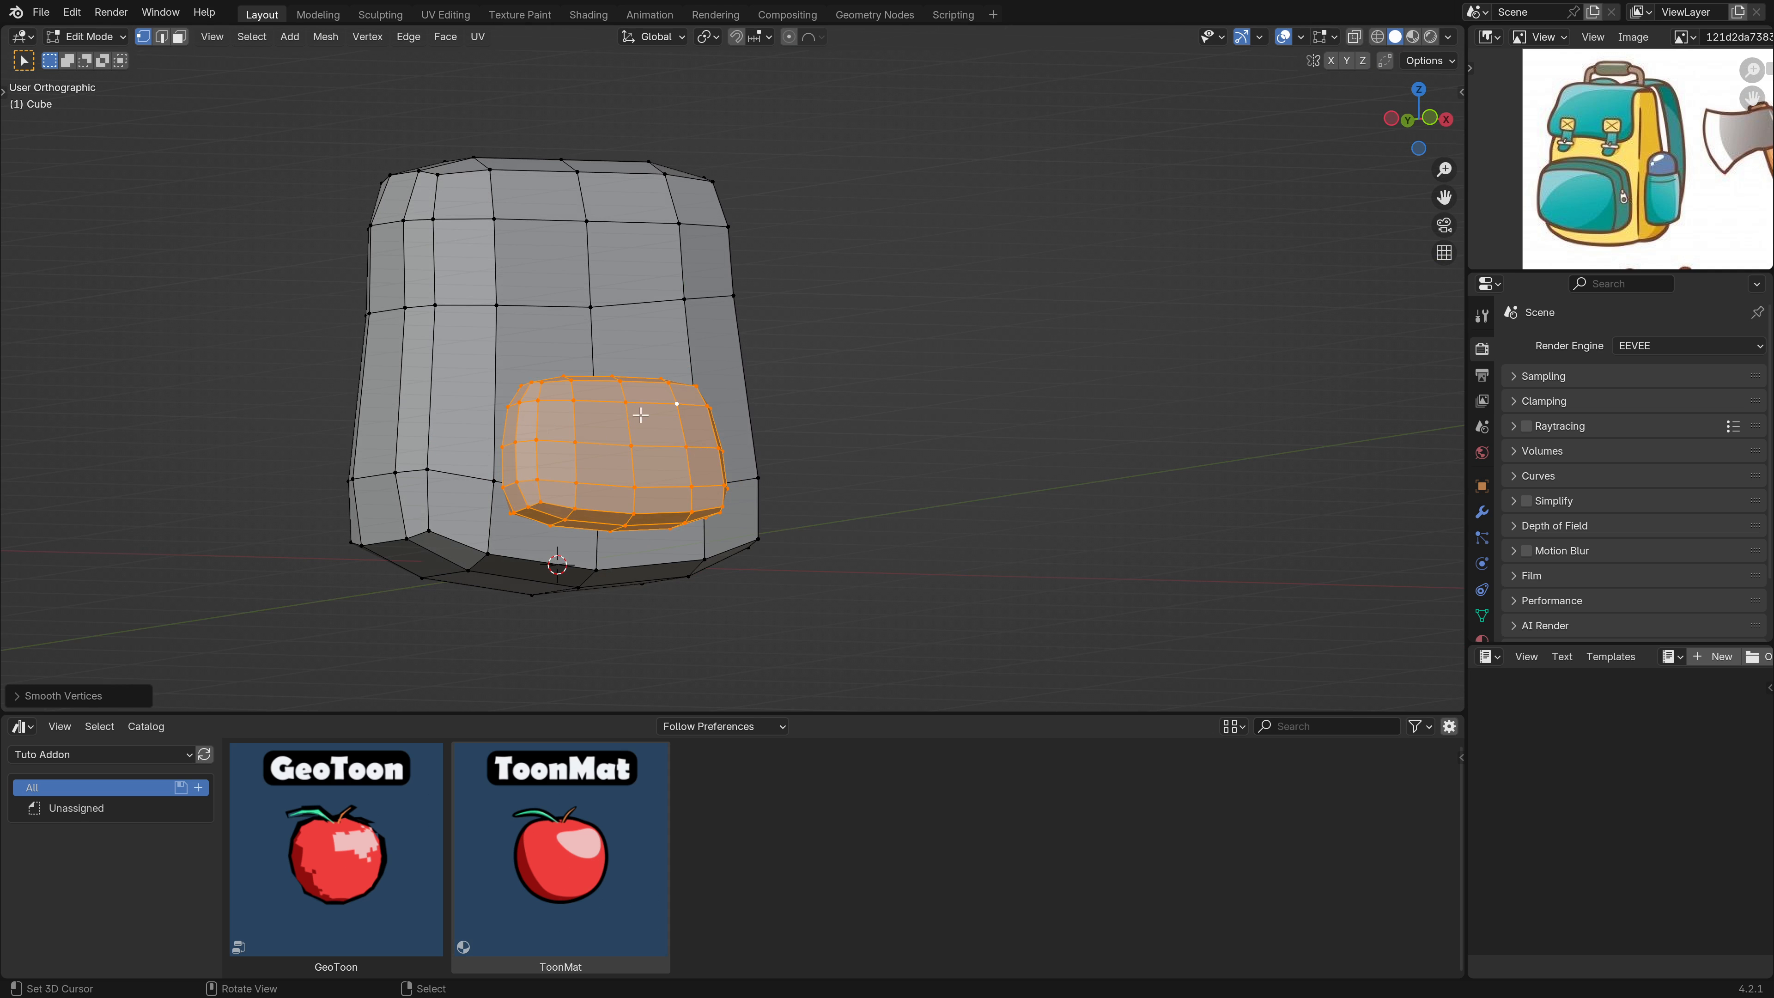
Rescale the smoothed front pocket slightly along X and reposition it on the lower front of the body.
middle_click_drag(679, 429, 827, 487)
key("s")
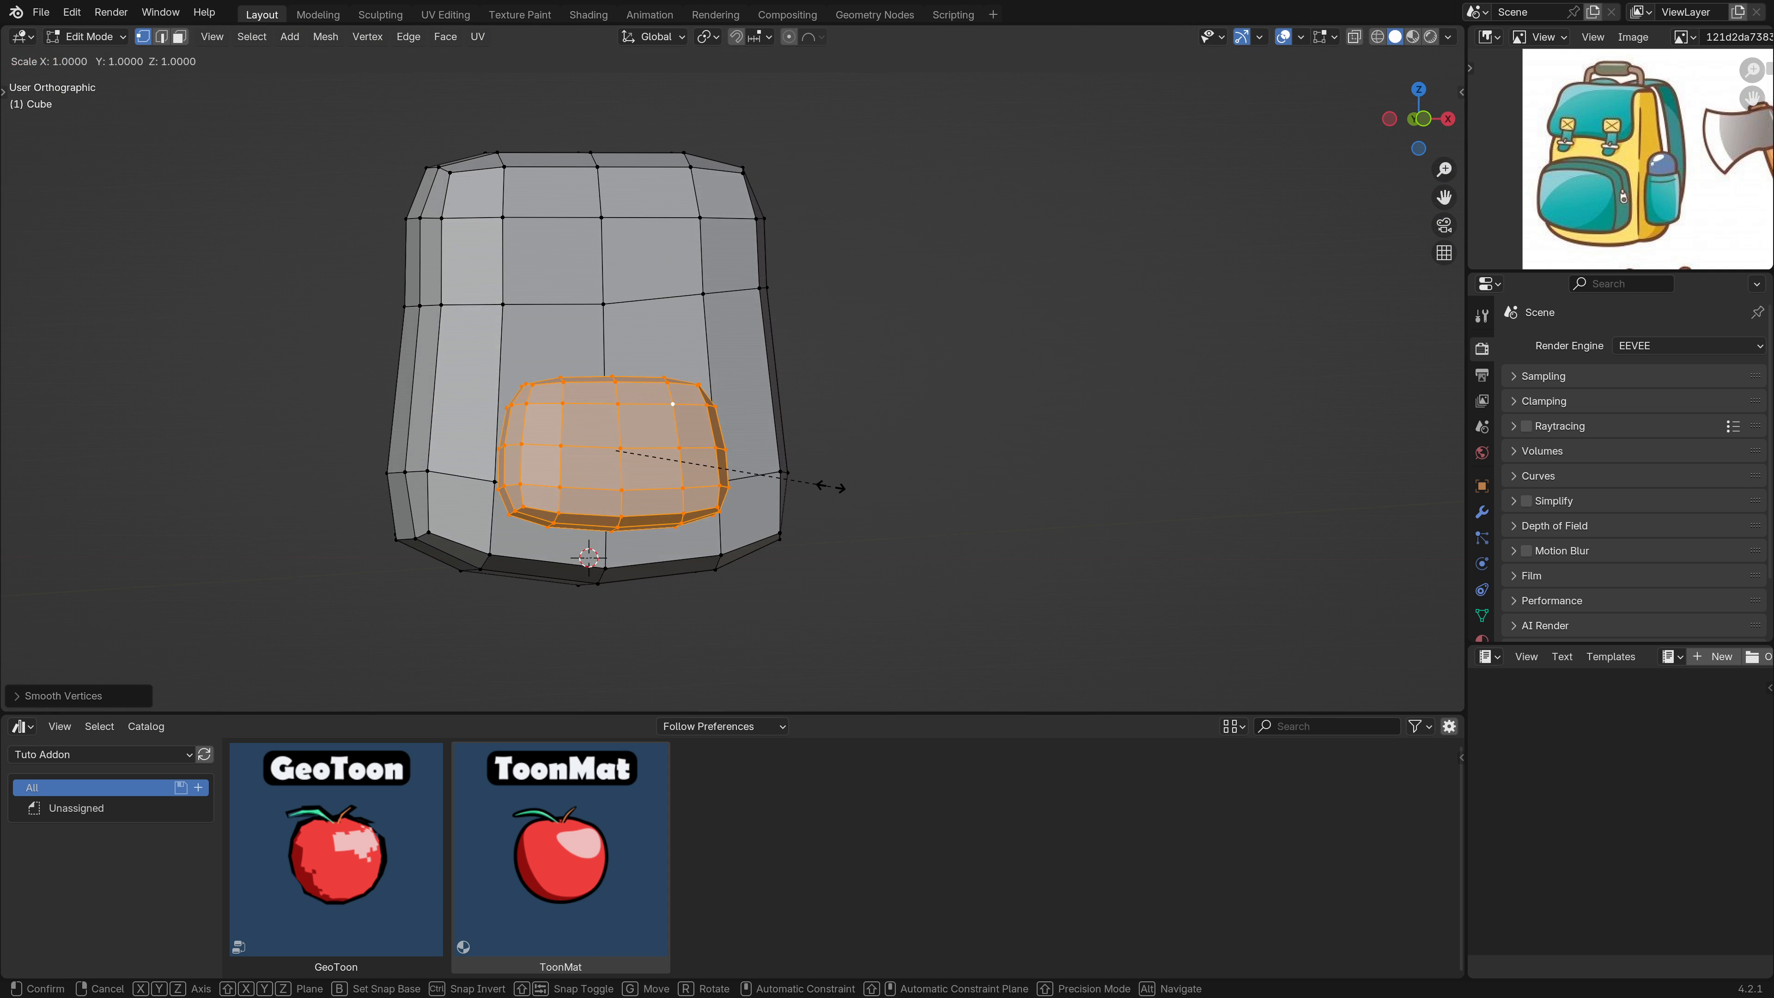
key("x")
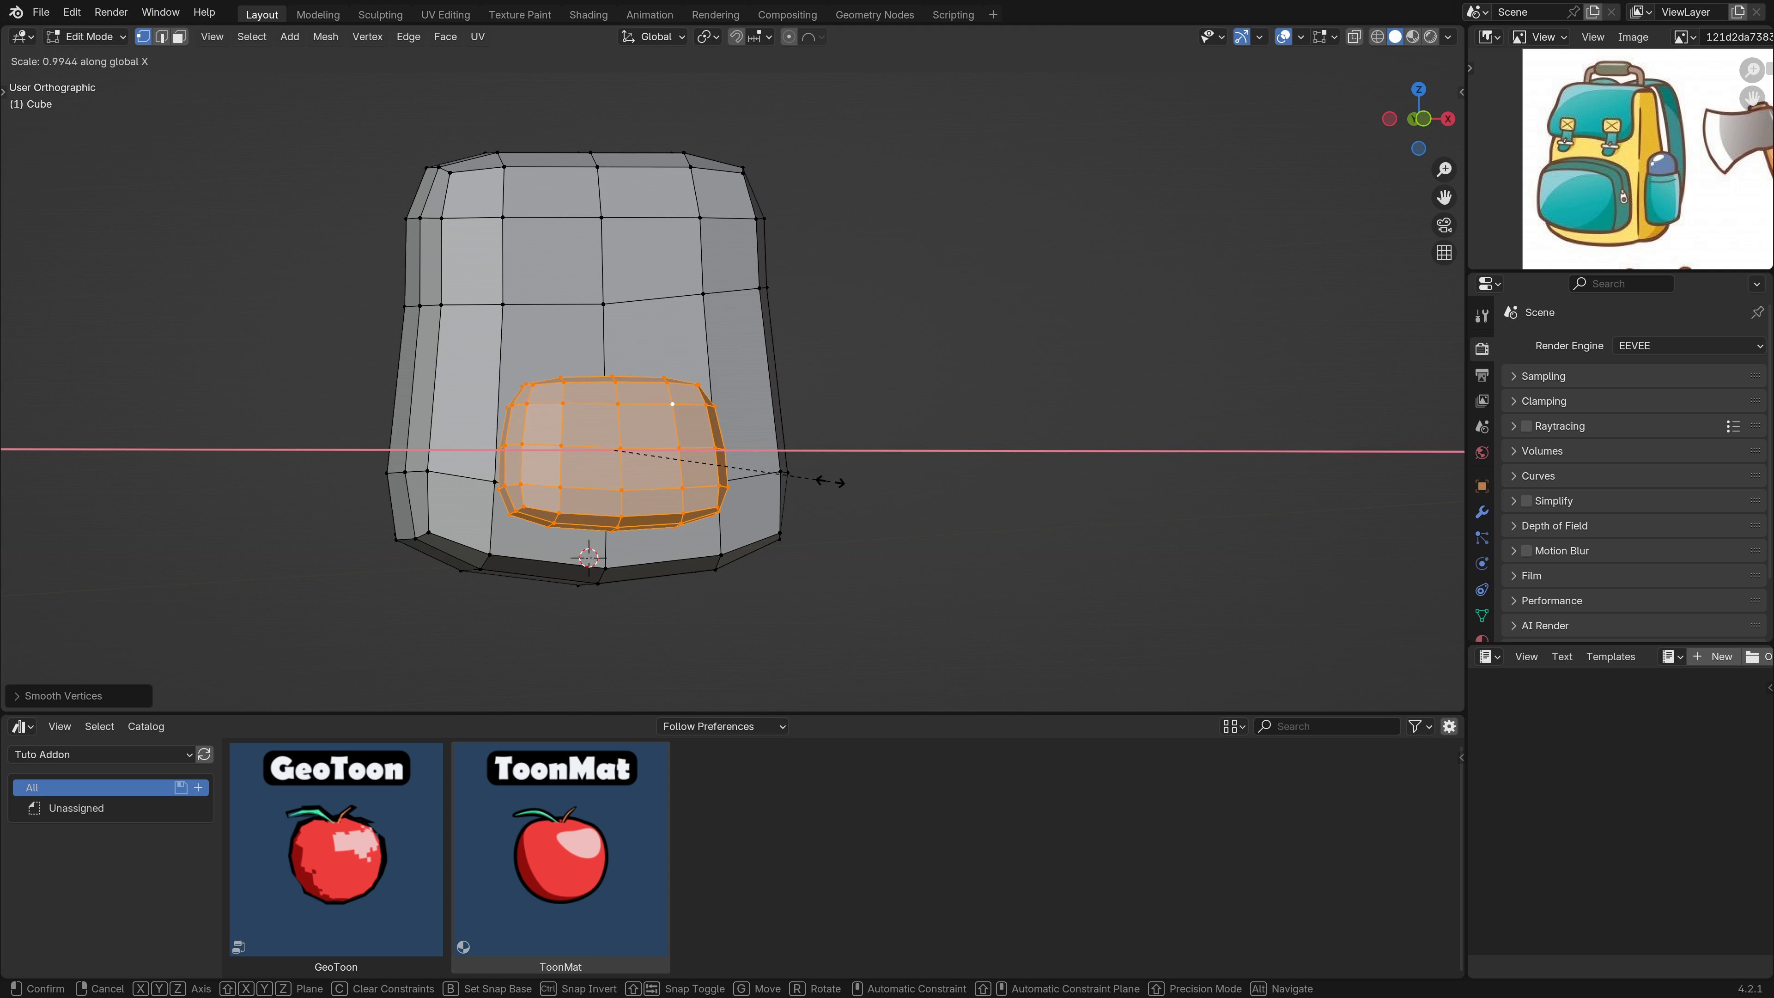
left_click(827, 483)
key("g")
left_click(733, 475)
Duplicate one face on the side of the body in place and extrude it outward as a side pocket block.
scroll(733, 476, "down", 2)
middle_click_drag(733, 475, 690, 527)
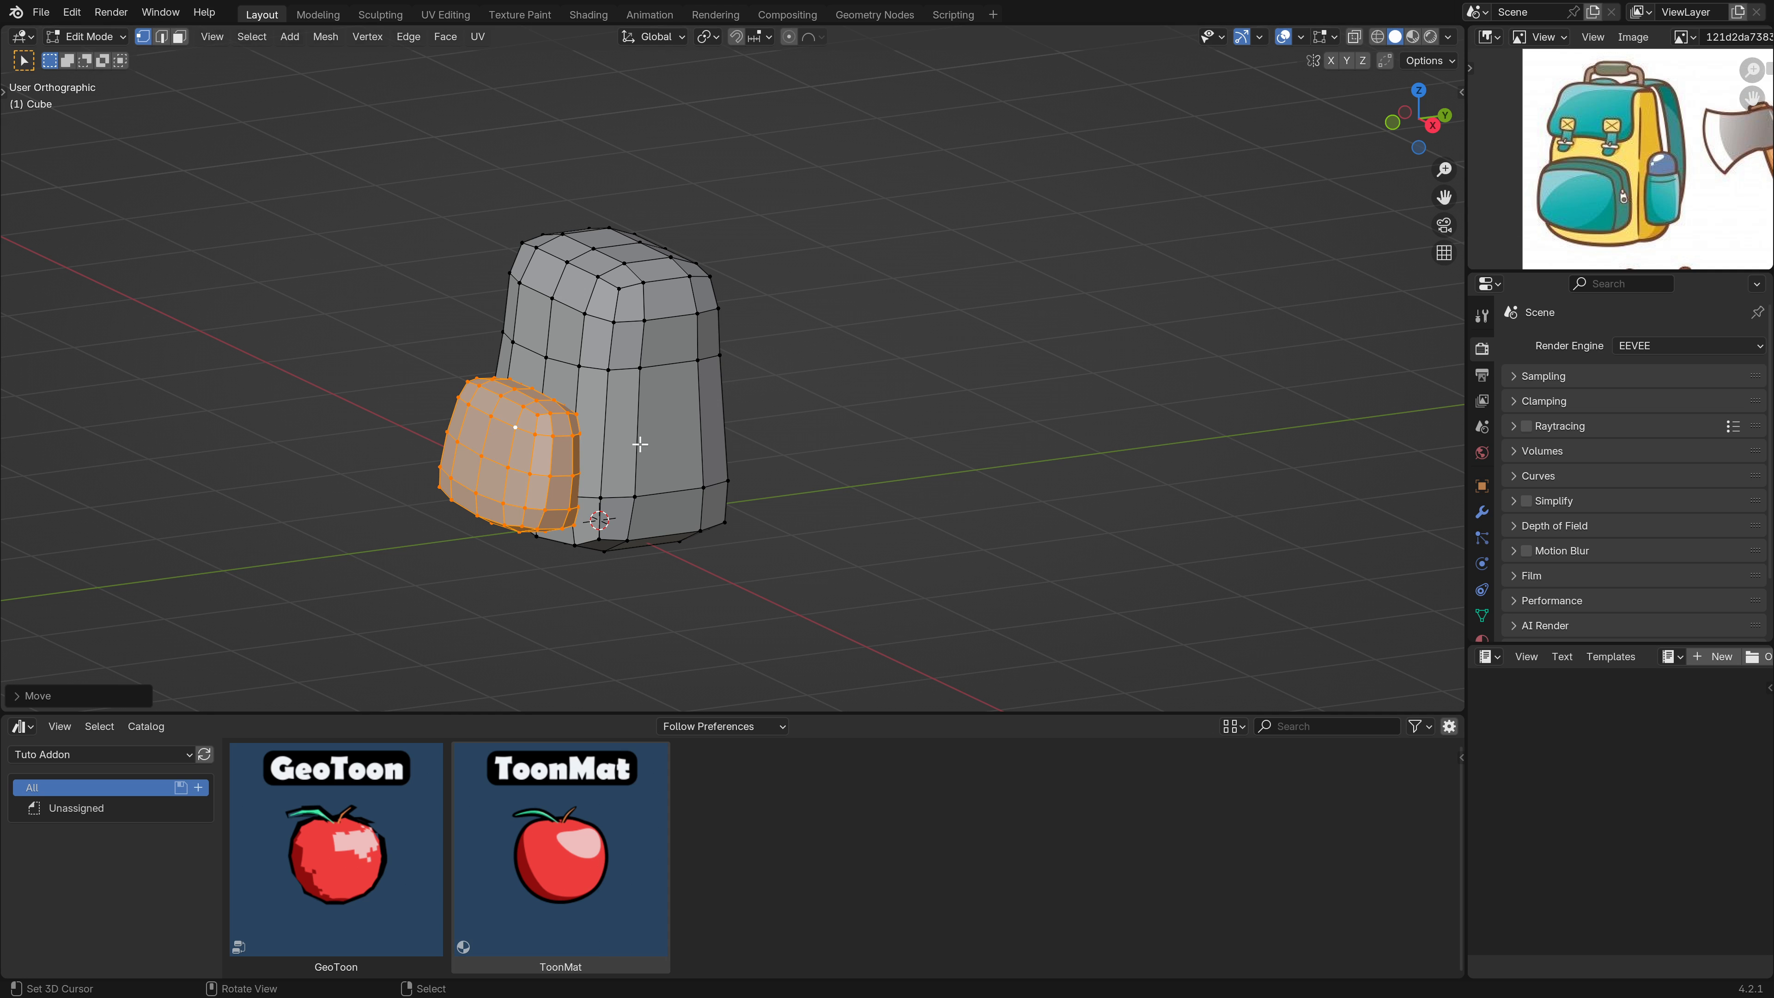
left_click(180, 36)
middle_click_drag(733, 482, 803, 489)
left_click(667, 427)
key("shift+d")
right_click(707, 442)
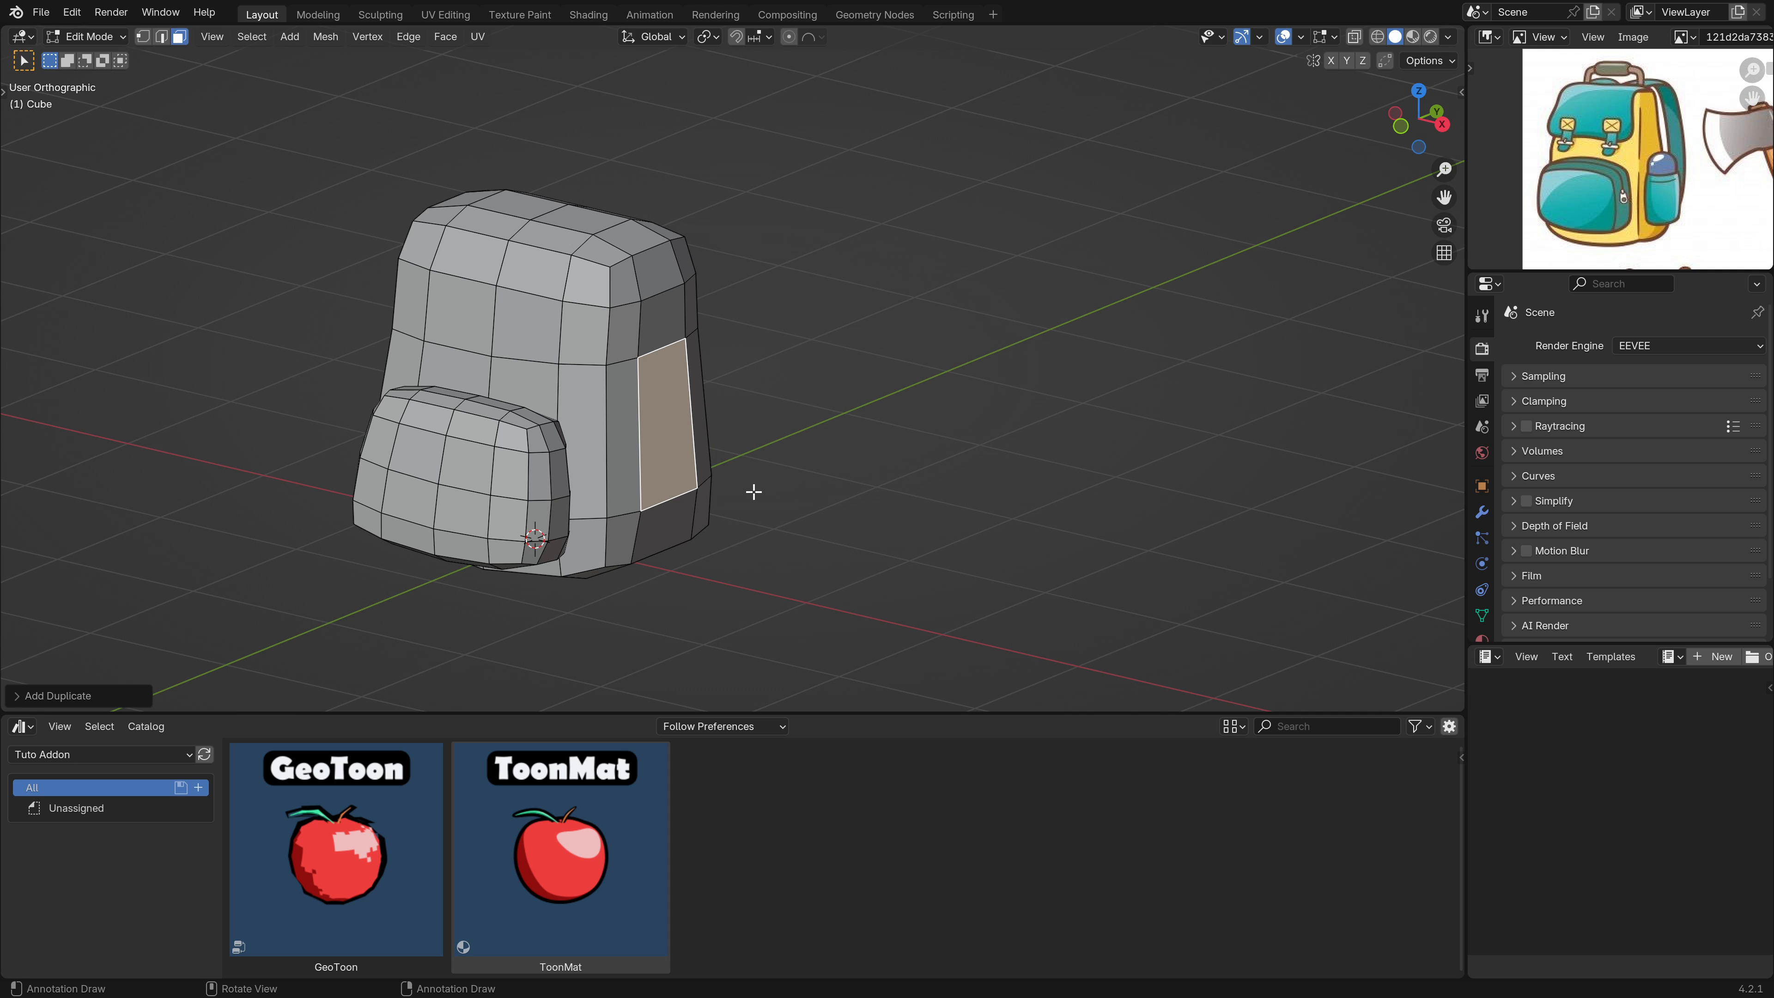
key("e")
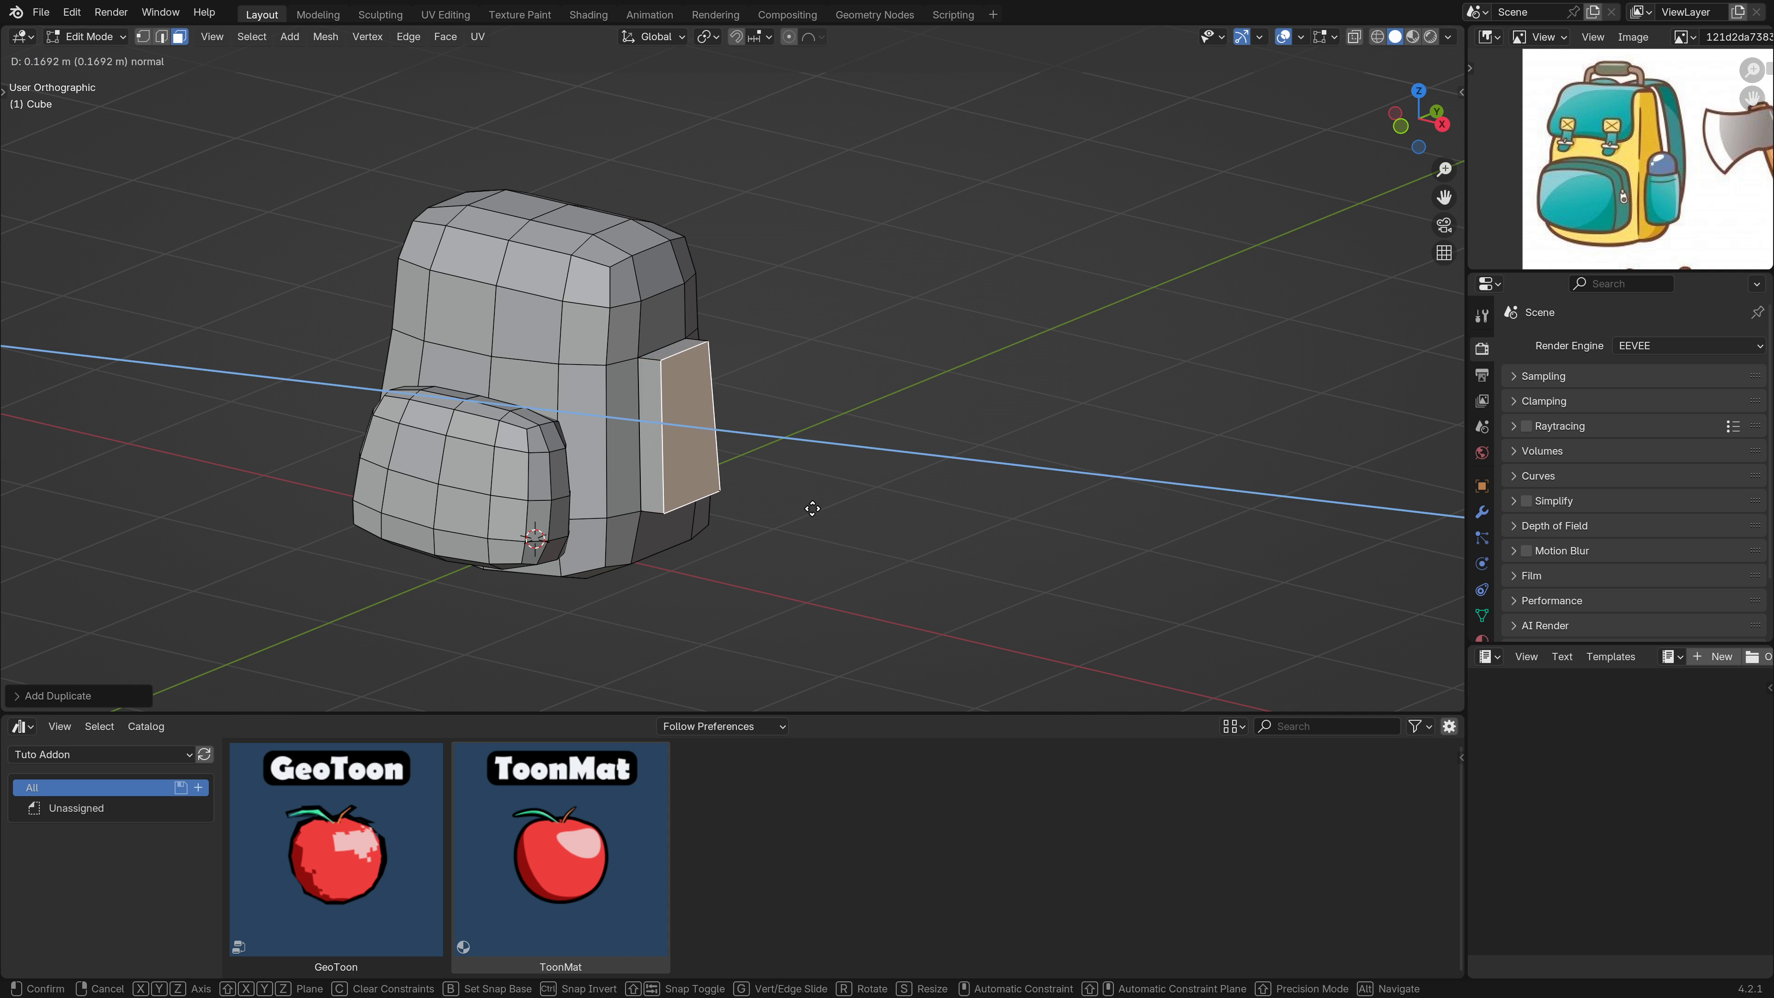
left_click(824, 514)
Bevel the whole side pocket block with one segment and an offset of about 0.09 m, and bring up the LoopTools commands.
key("ctrl+l")
key("ctrl+b")
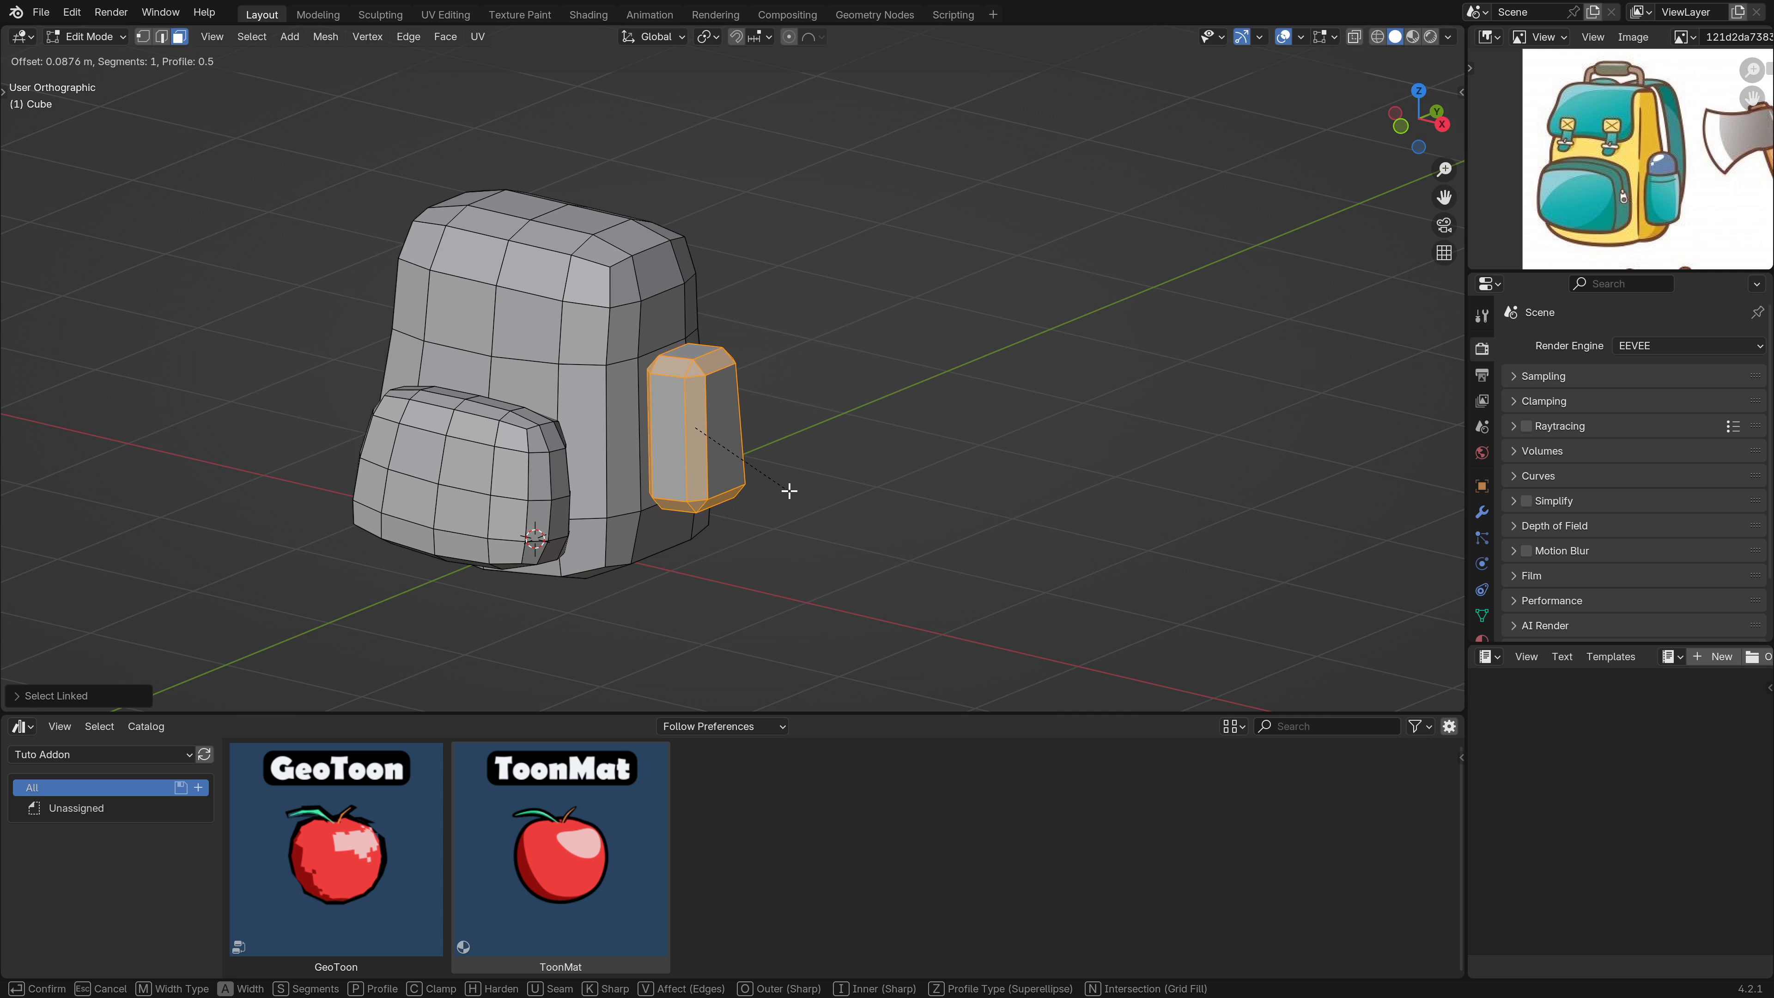
left_click(787, 487)
middle_click_drag(786, 487, 689, 427)
right_click(689, 427)
mouse_move(689, 427)
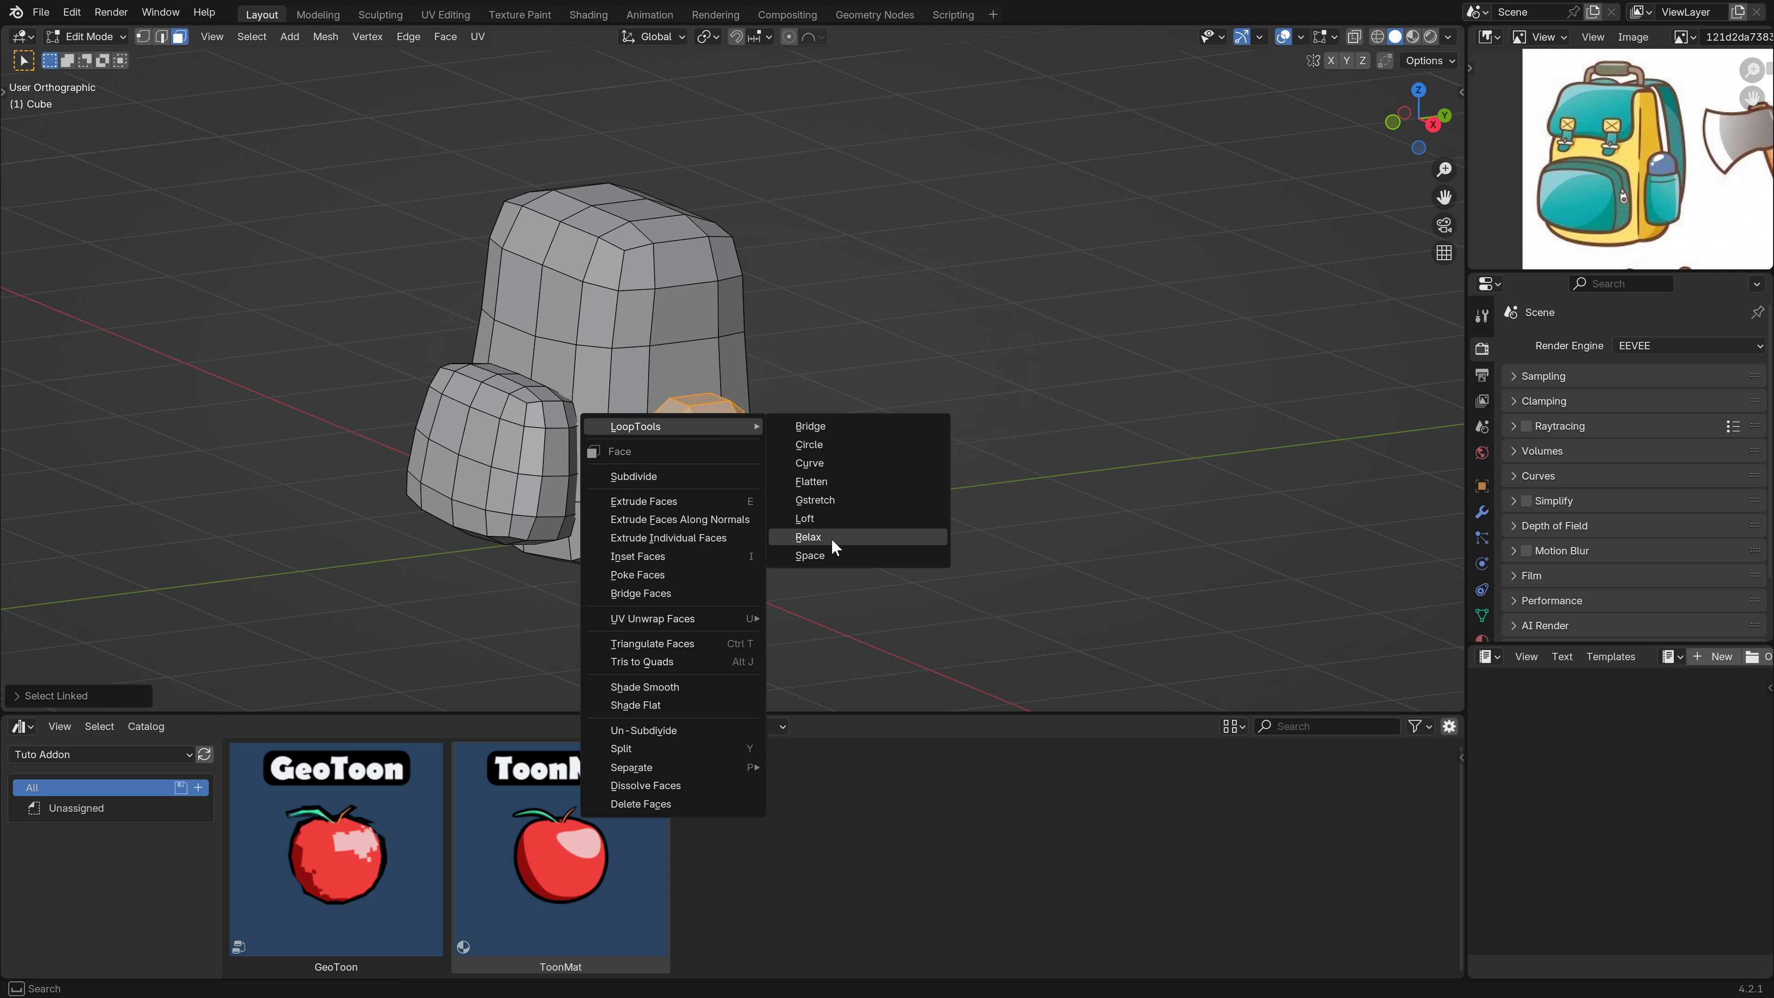
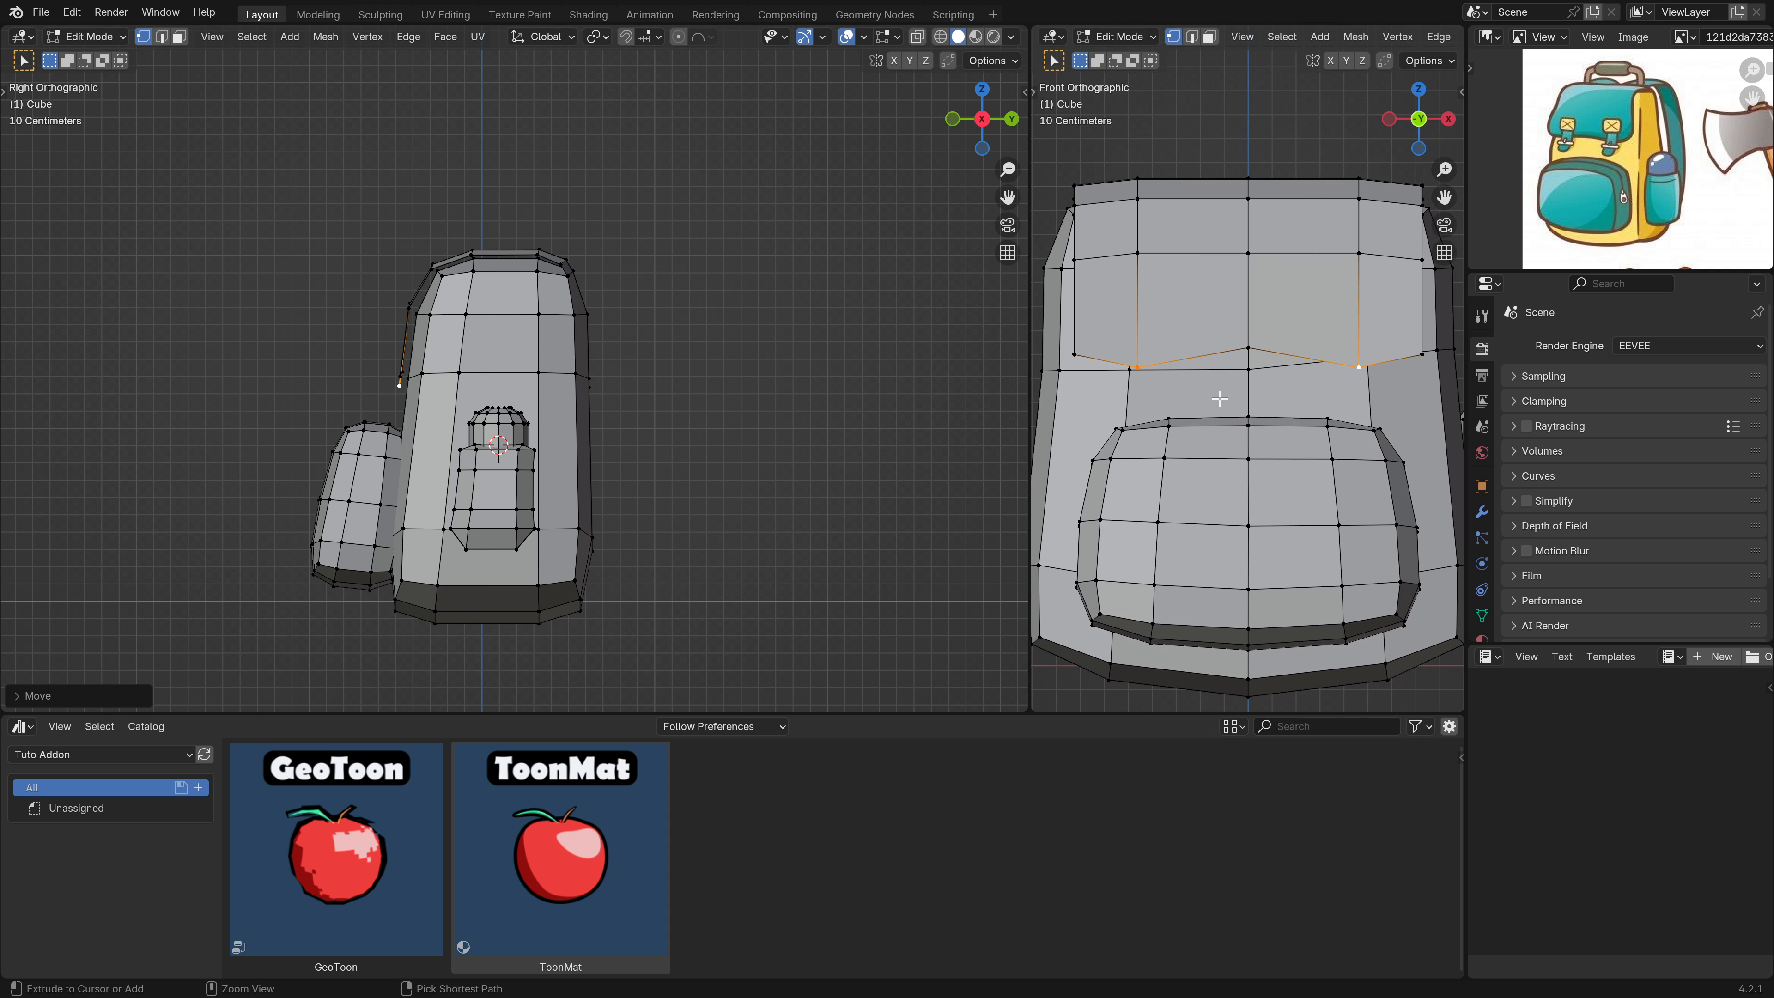
scroll(1258, 391, "down", 2)
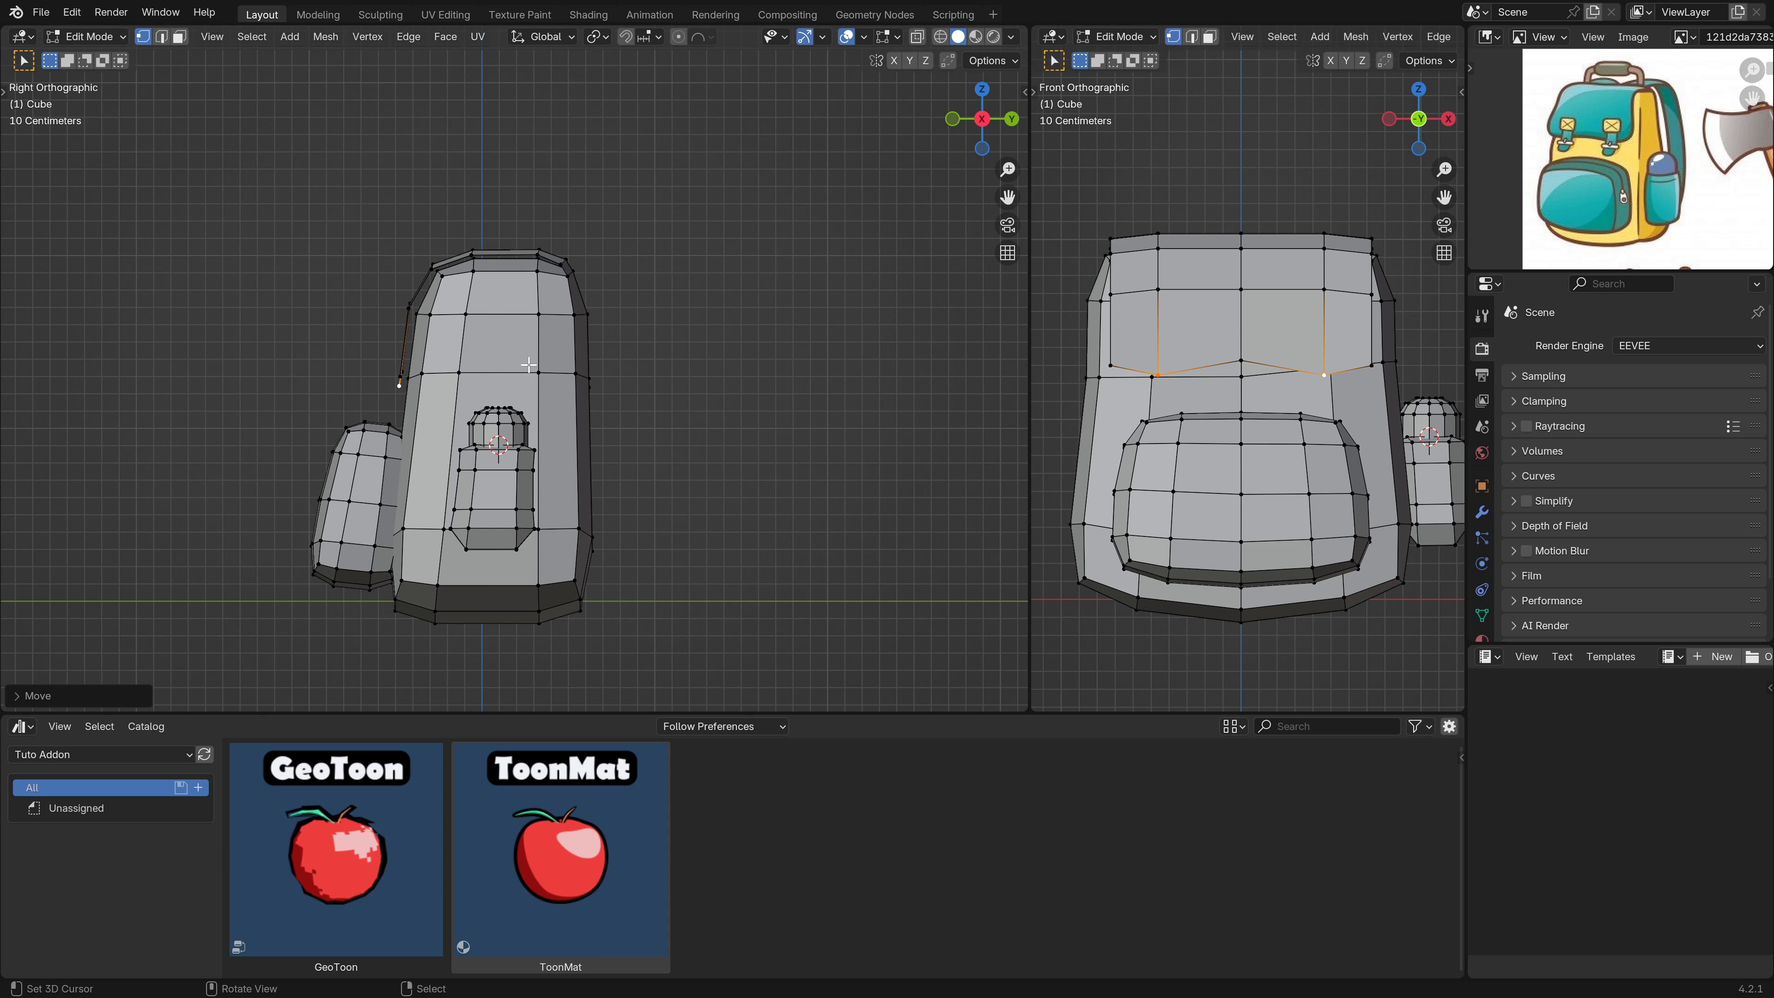
scroll(405, 412, "up", 3)
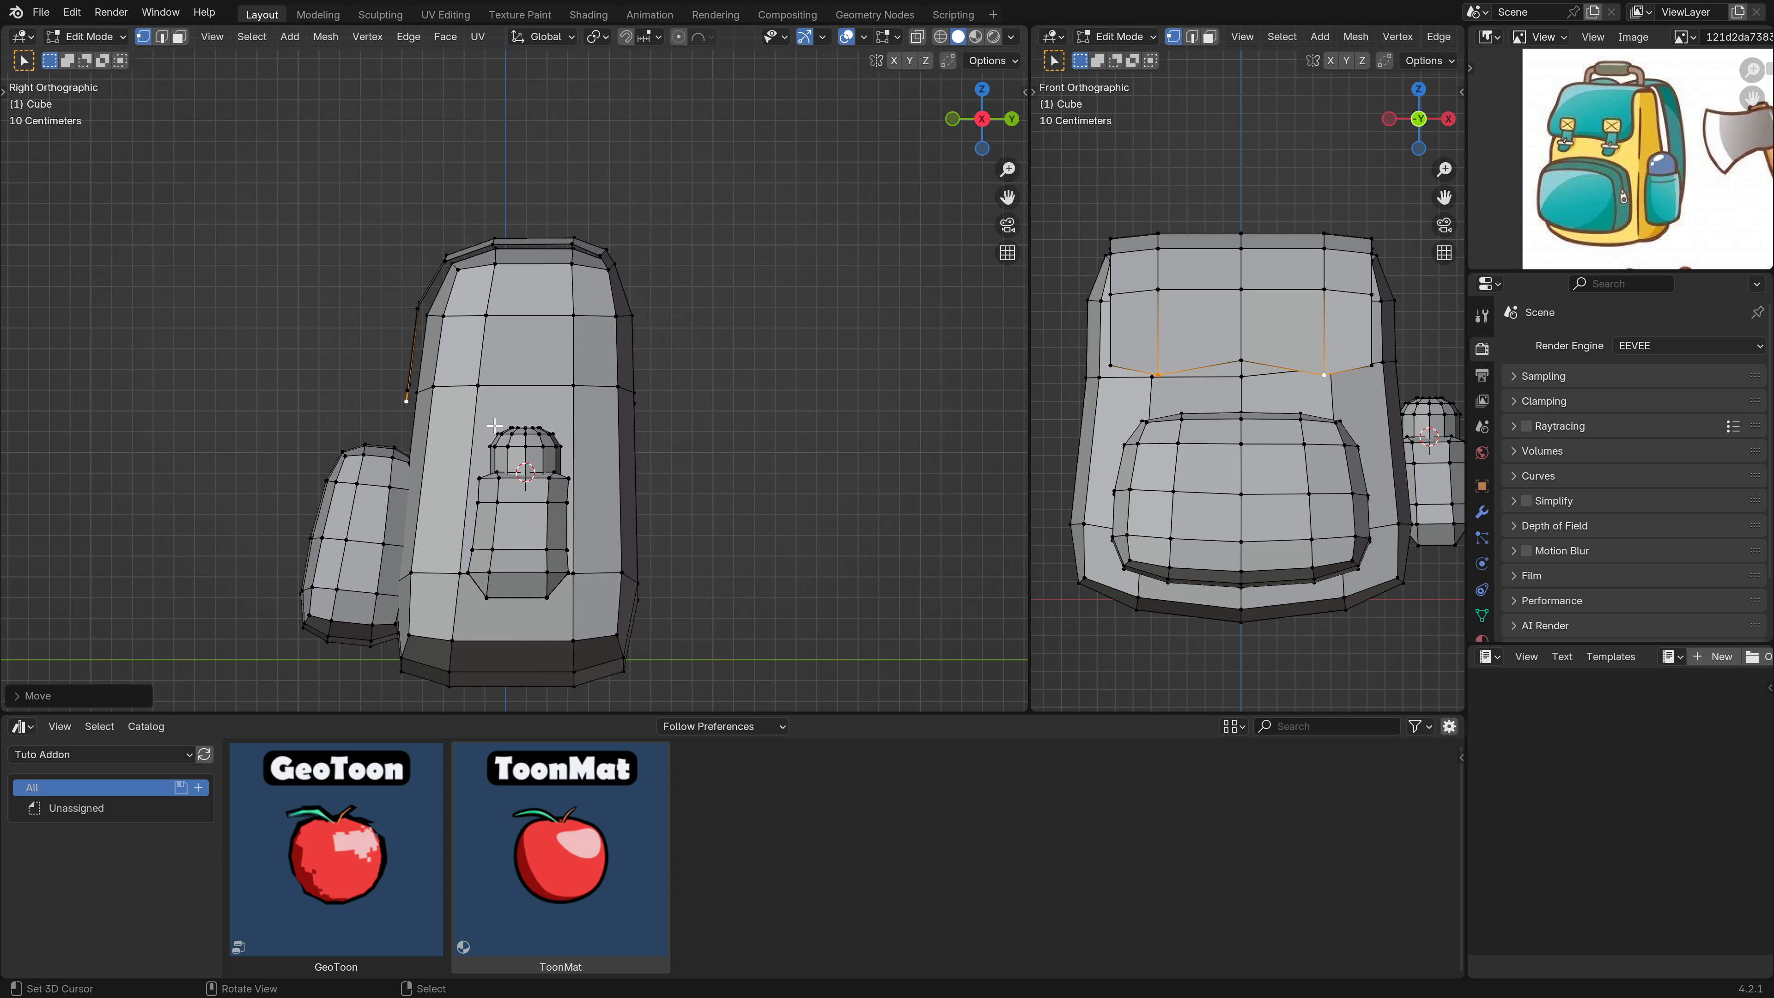
key("g")
right_click(481, 397)
Join the two 3D viewports into a single one showing the whole backpack.
left_click_drag(1026, 28, 1104, 105)
scroll(794, 212, "down", 2)
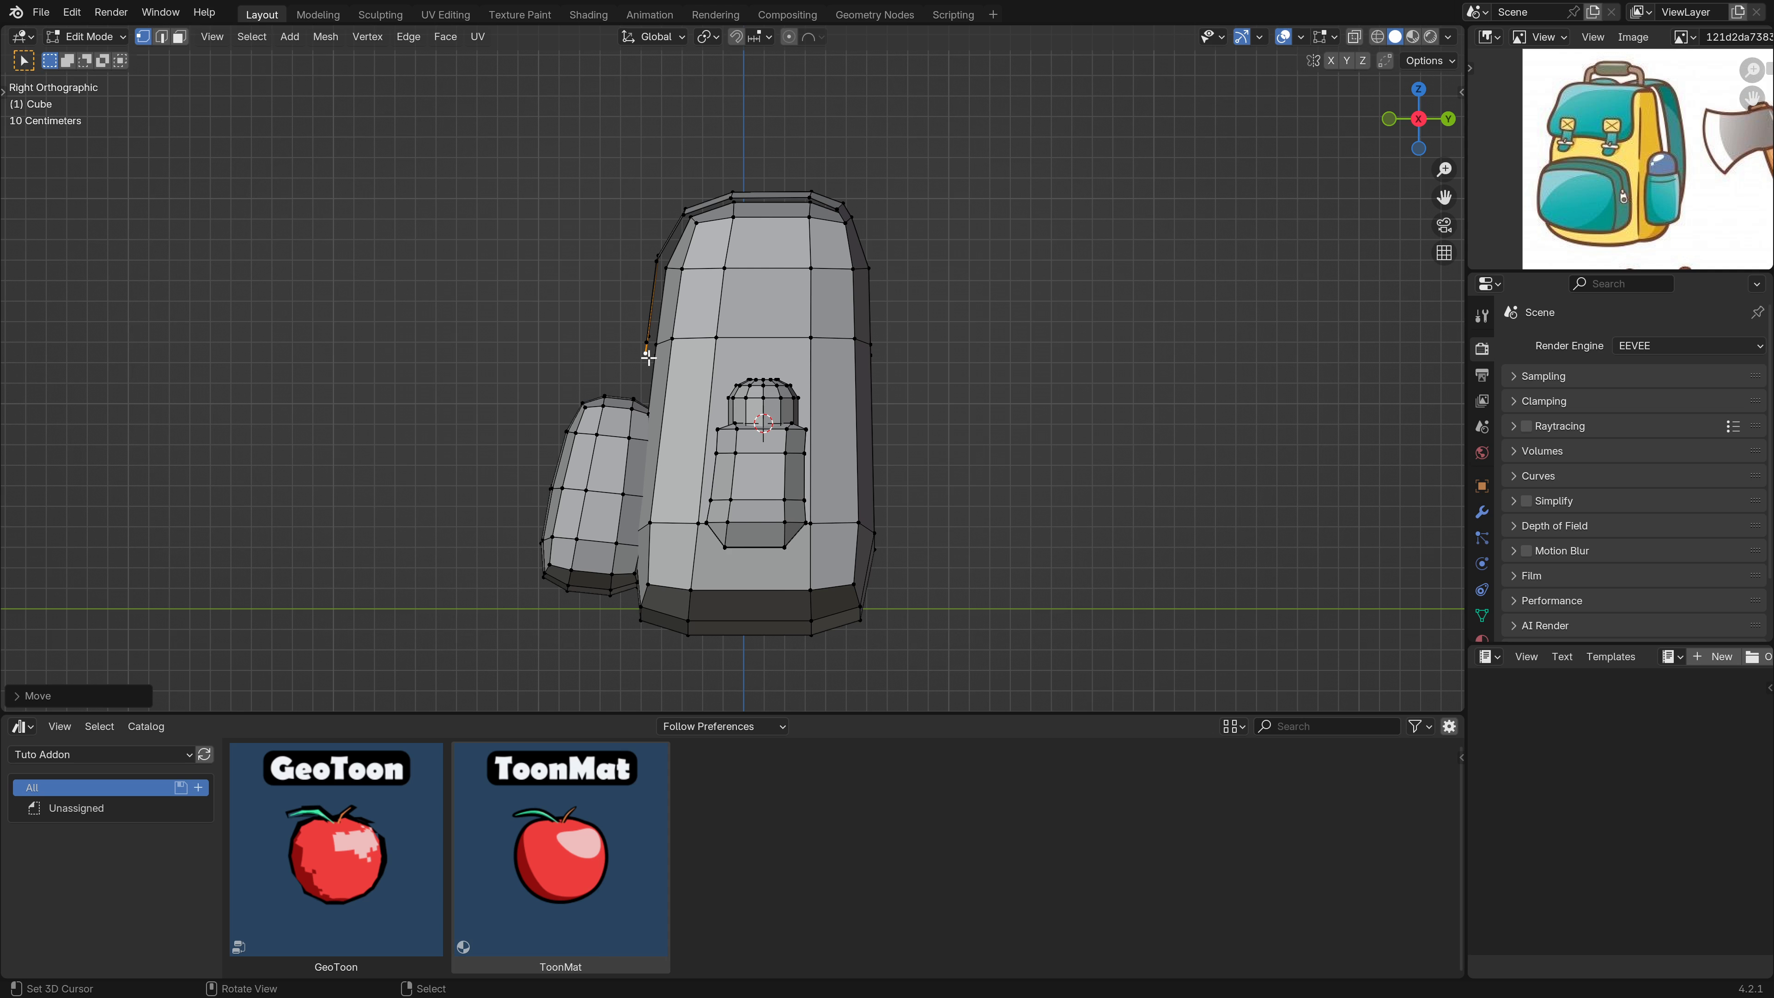
middle_click_drag(576, 441, 758, 398)
scroll(749, 369, "up", 1)
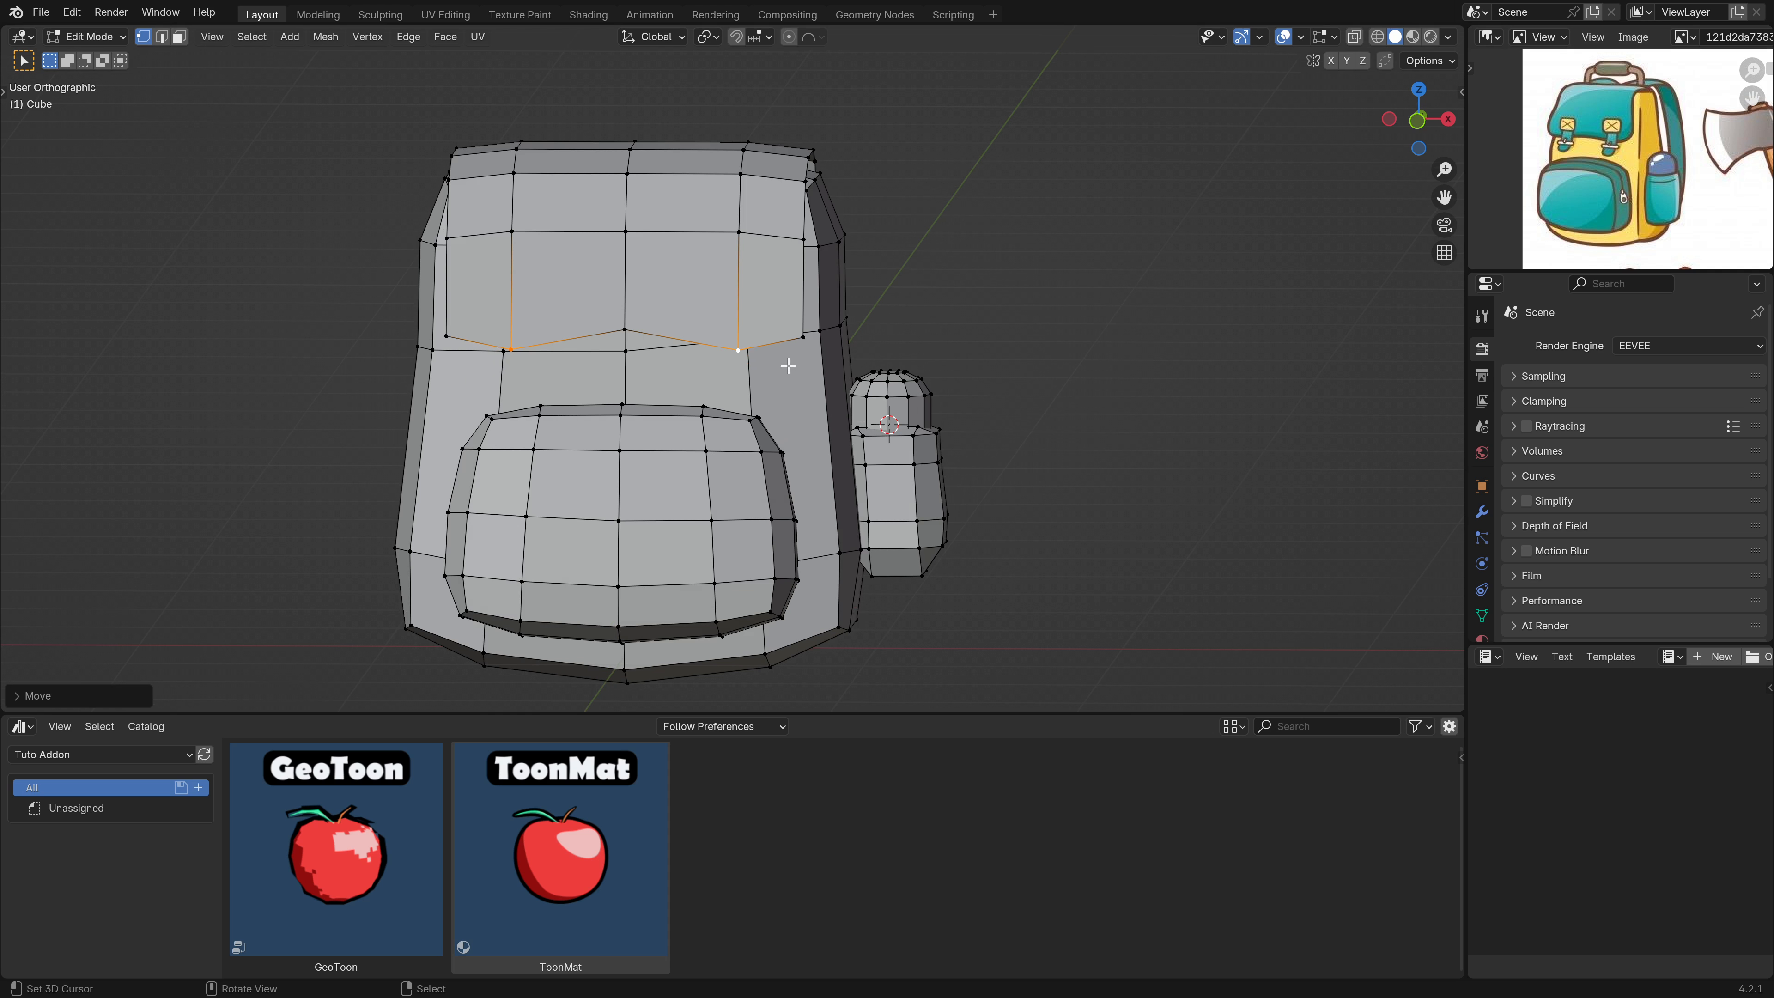
middle_click_drag(579, 376, 574, 263)
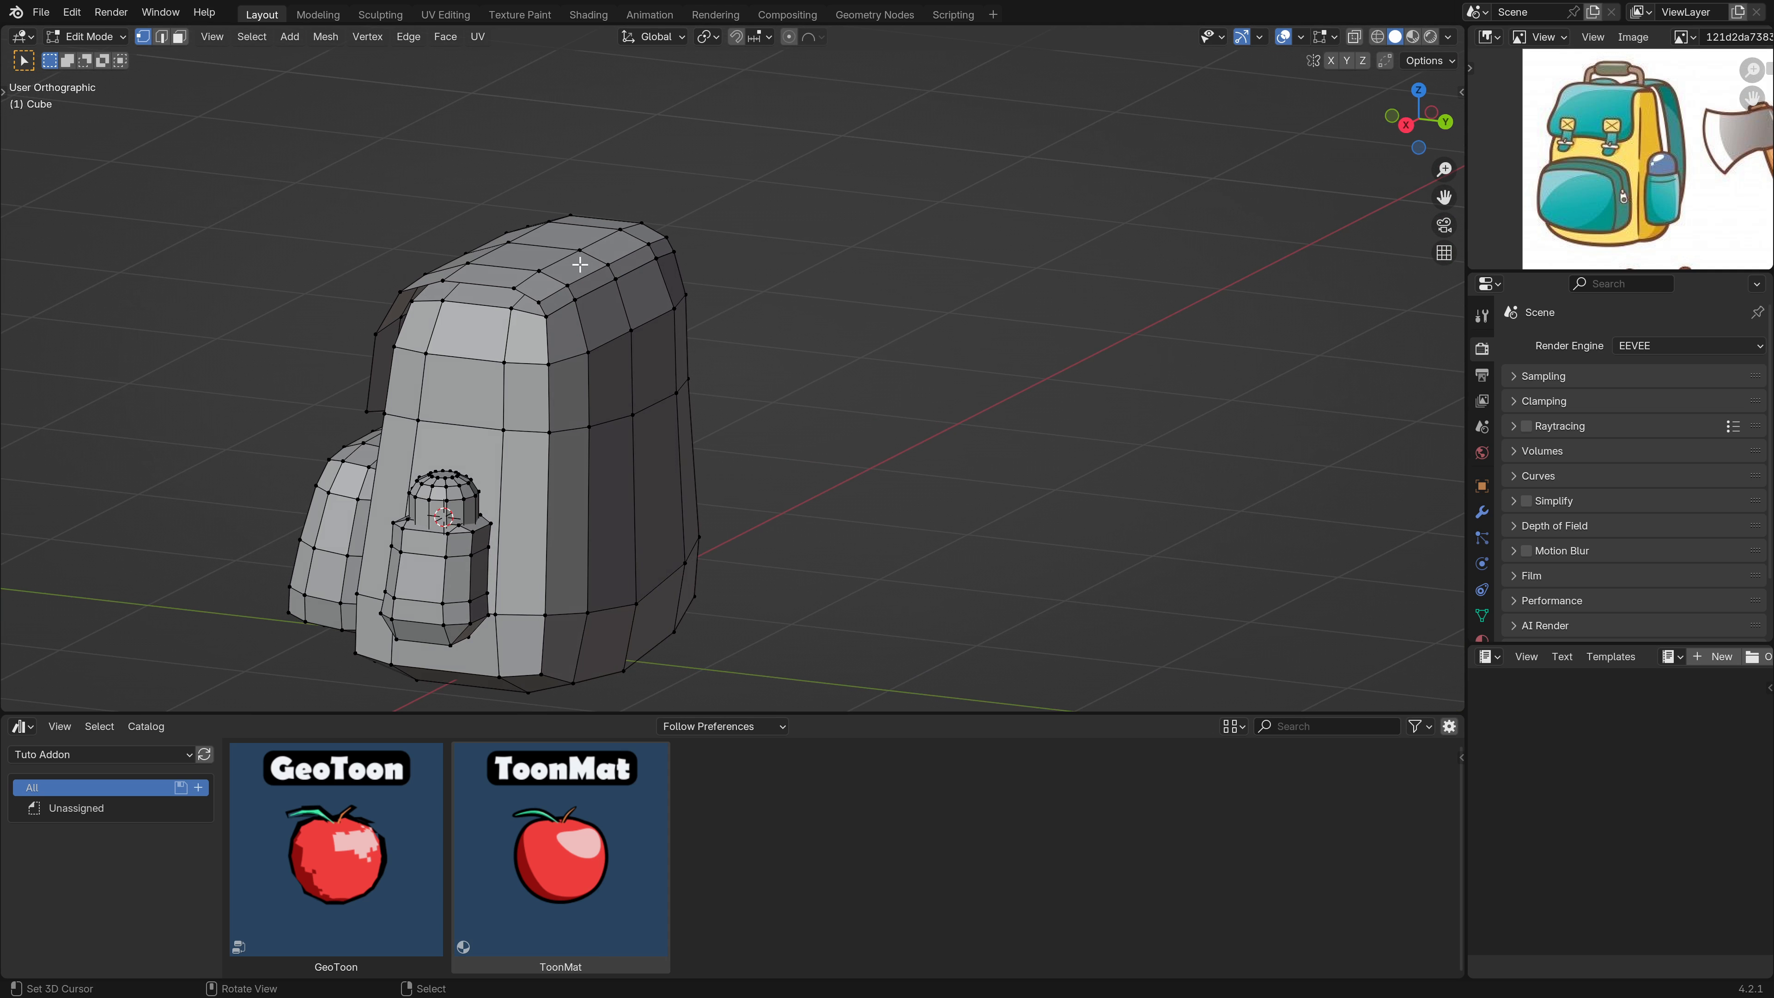
Separate the whole top flap from the backpack mesh into its own object and return to Object Mode.
key("l")
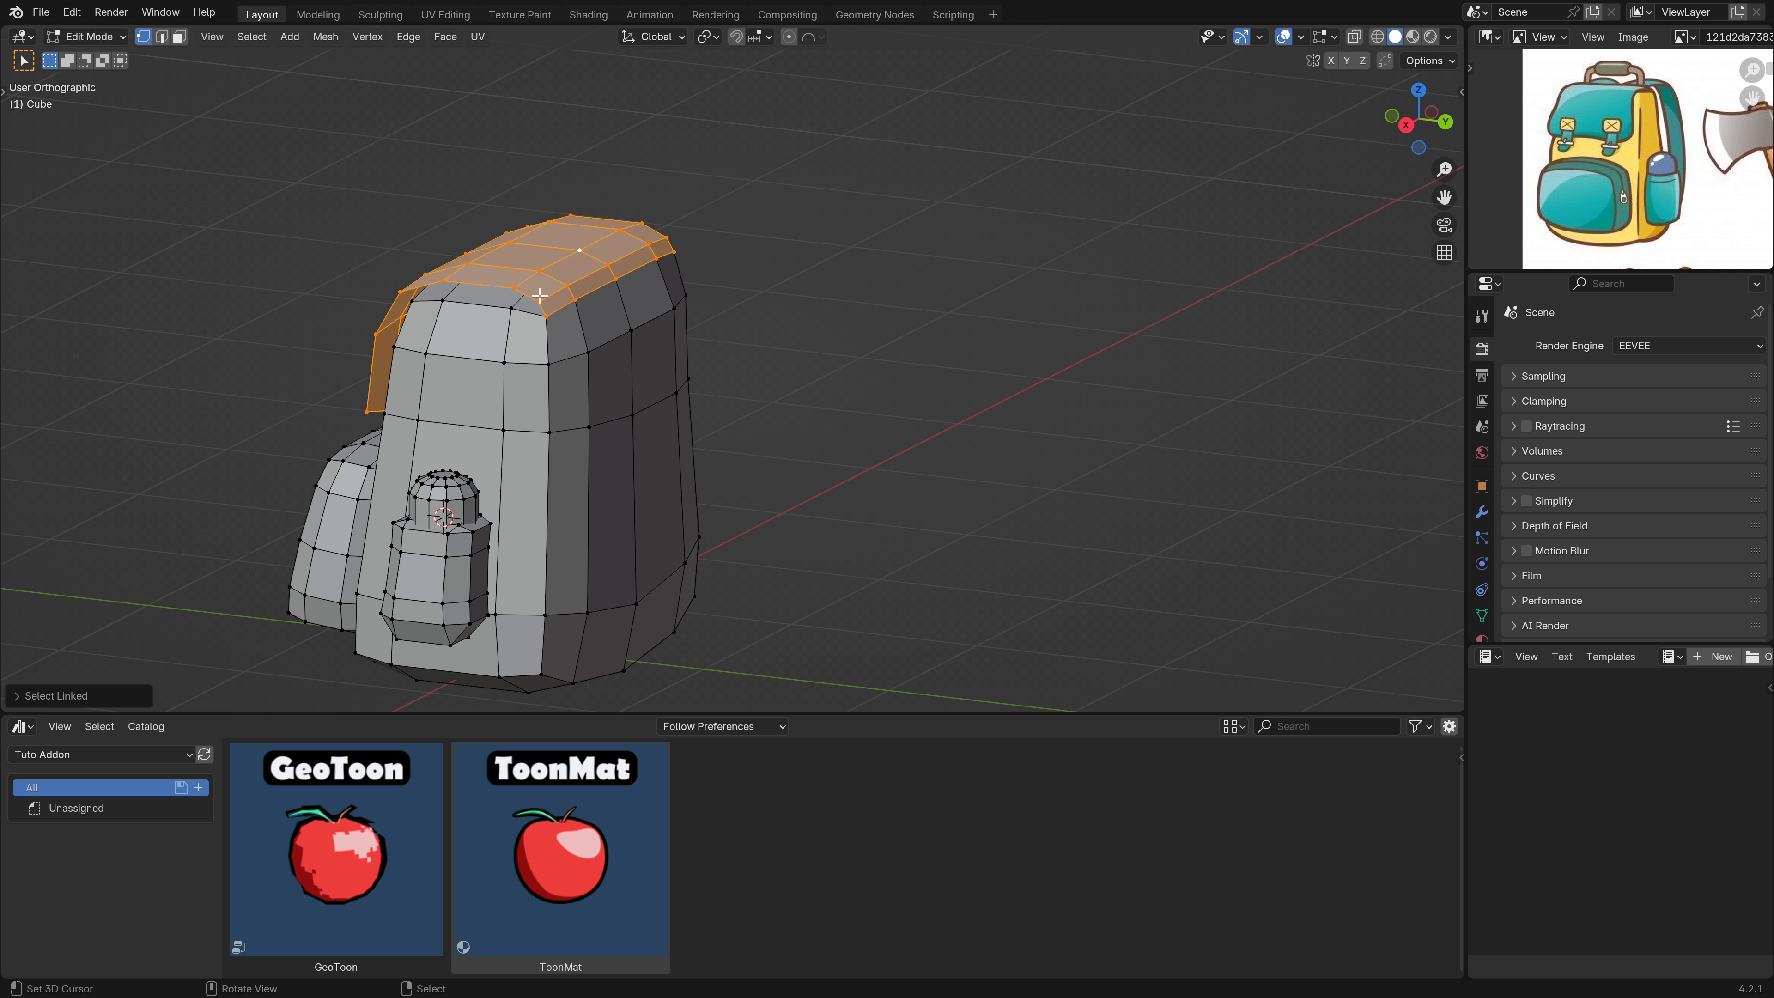
middle_click_drag(551, 288, 619, 356)
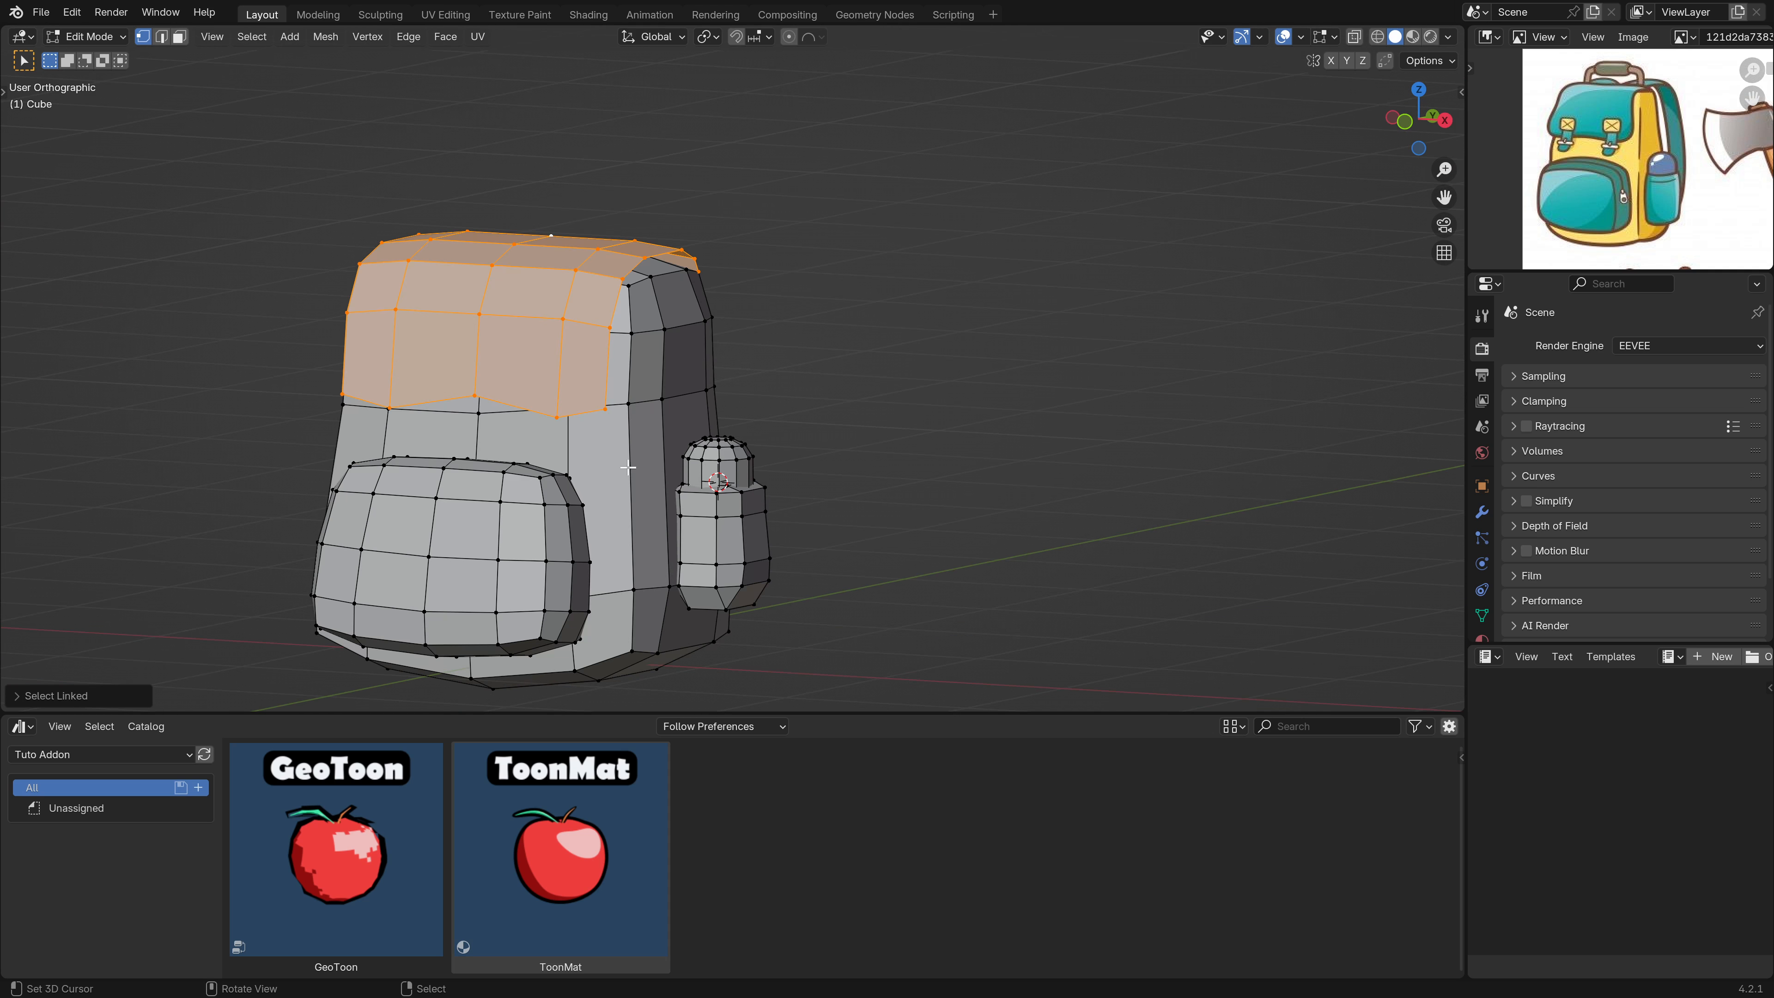
middle_click_drag(506, 462, 792, 348)
key("KP_5")
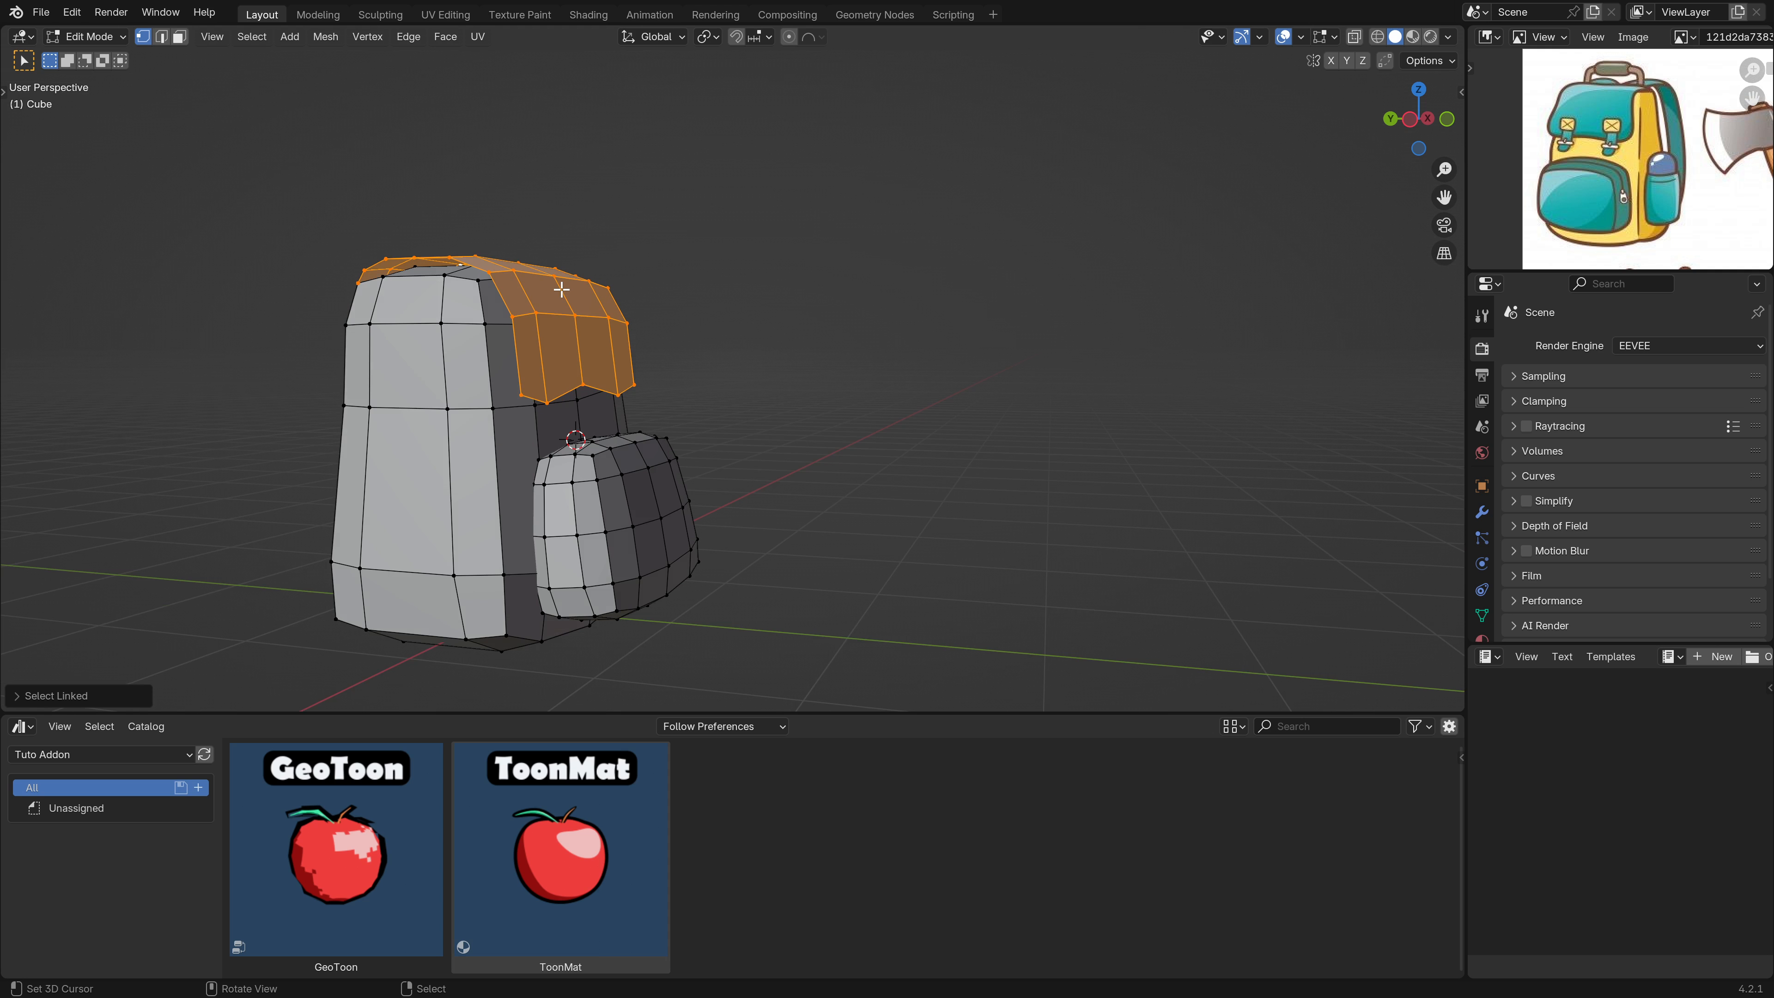
middle_click_drag(556, 351, 428, 297)
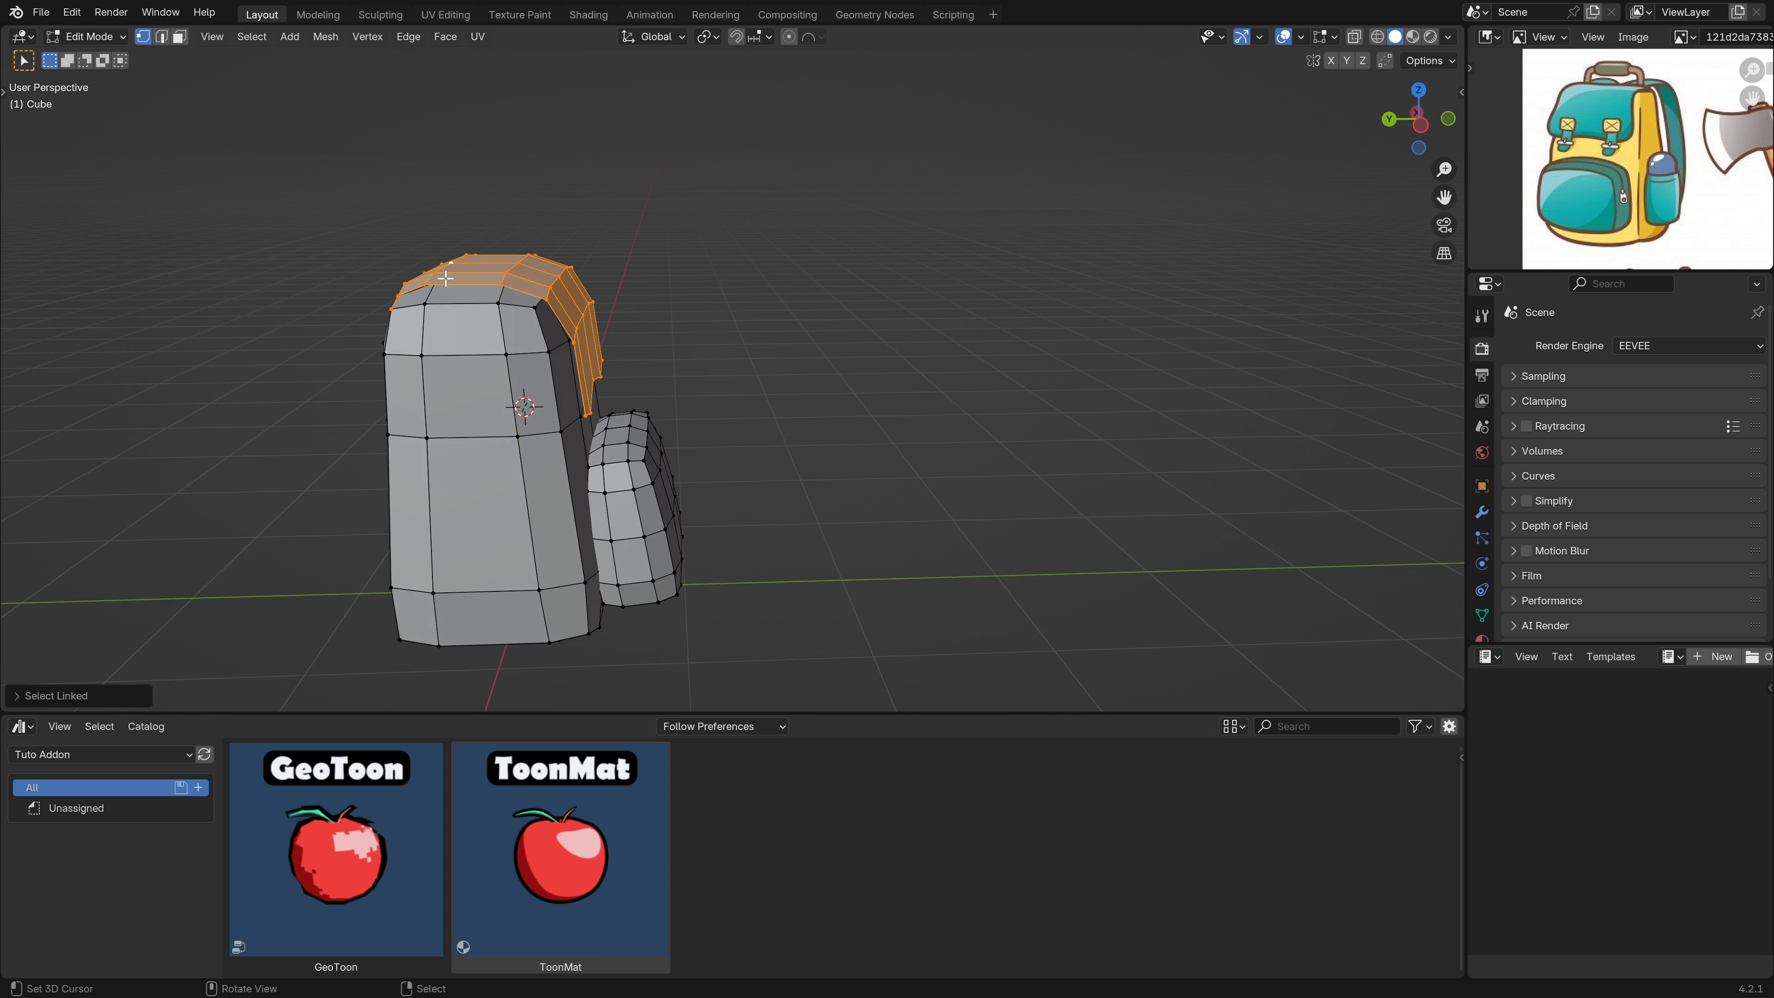
scroll(576, 334, "up", 2)
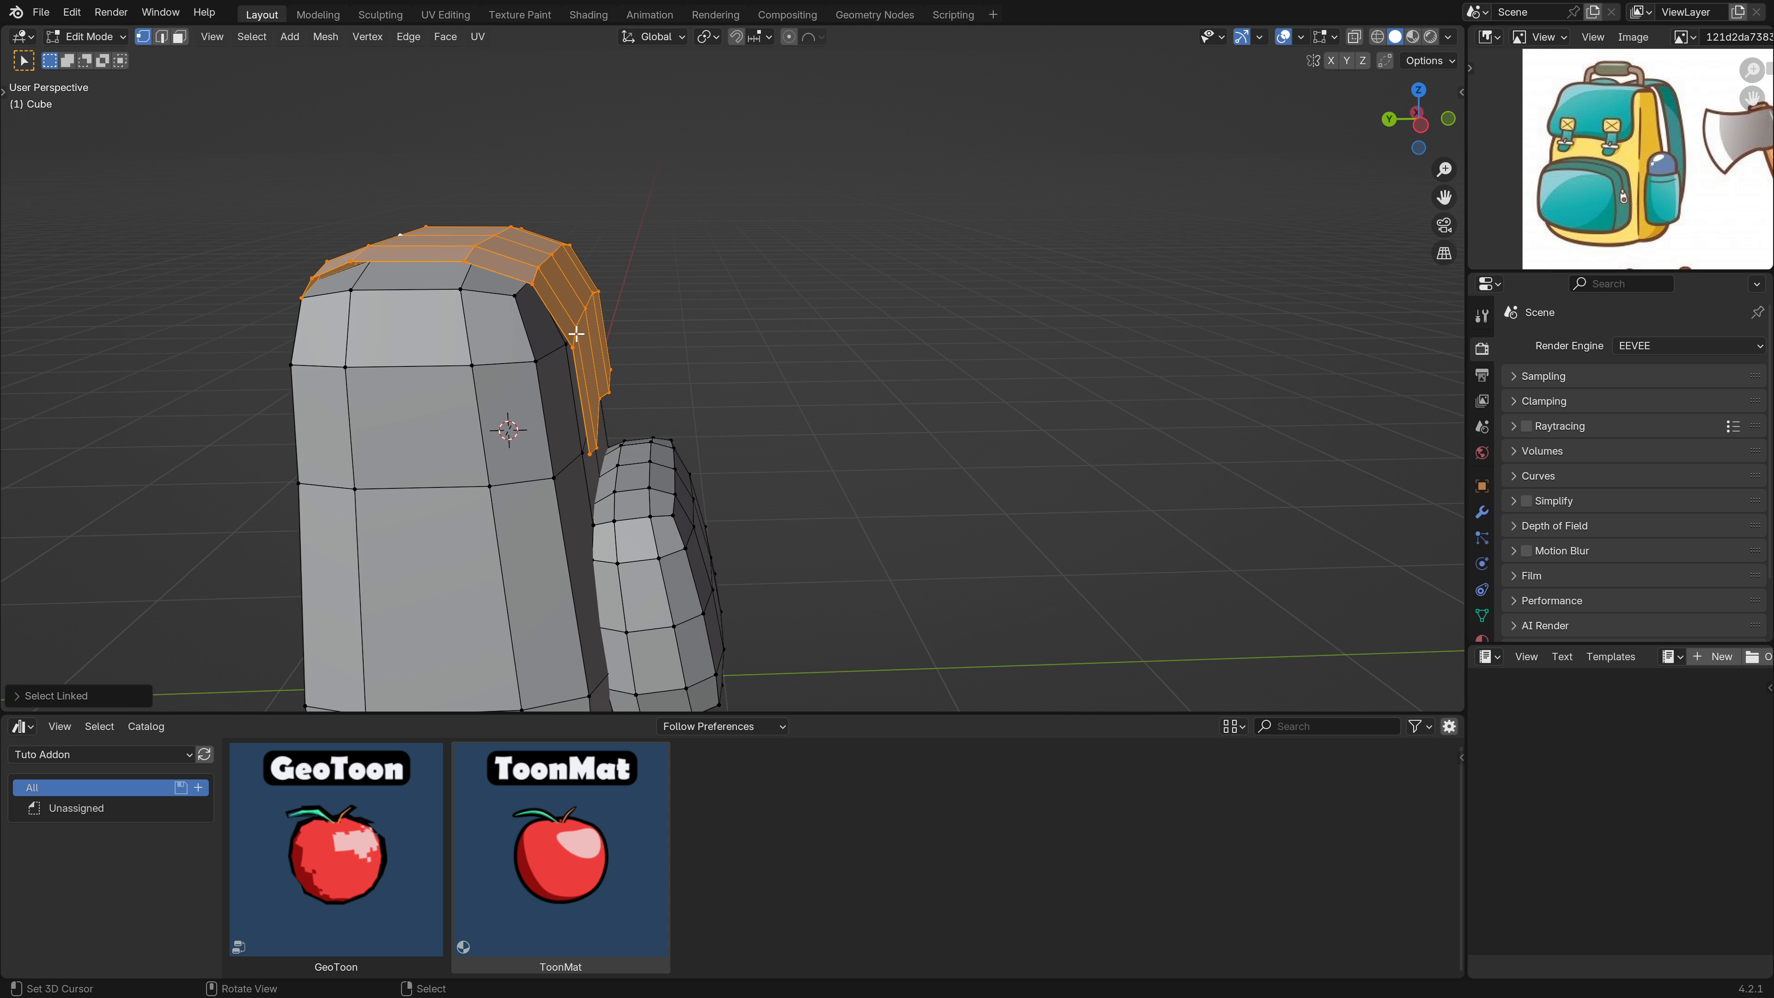
middle_click_drag(632, 349, 595, 218)
scroll(645, 295, "up", 1)
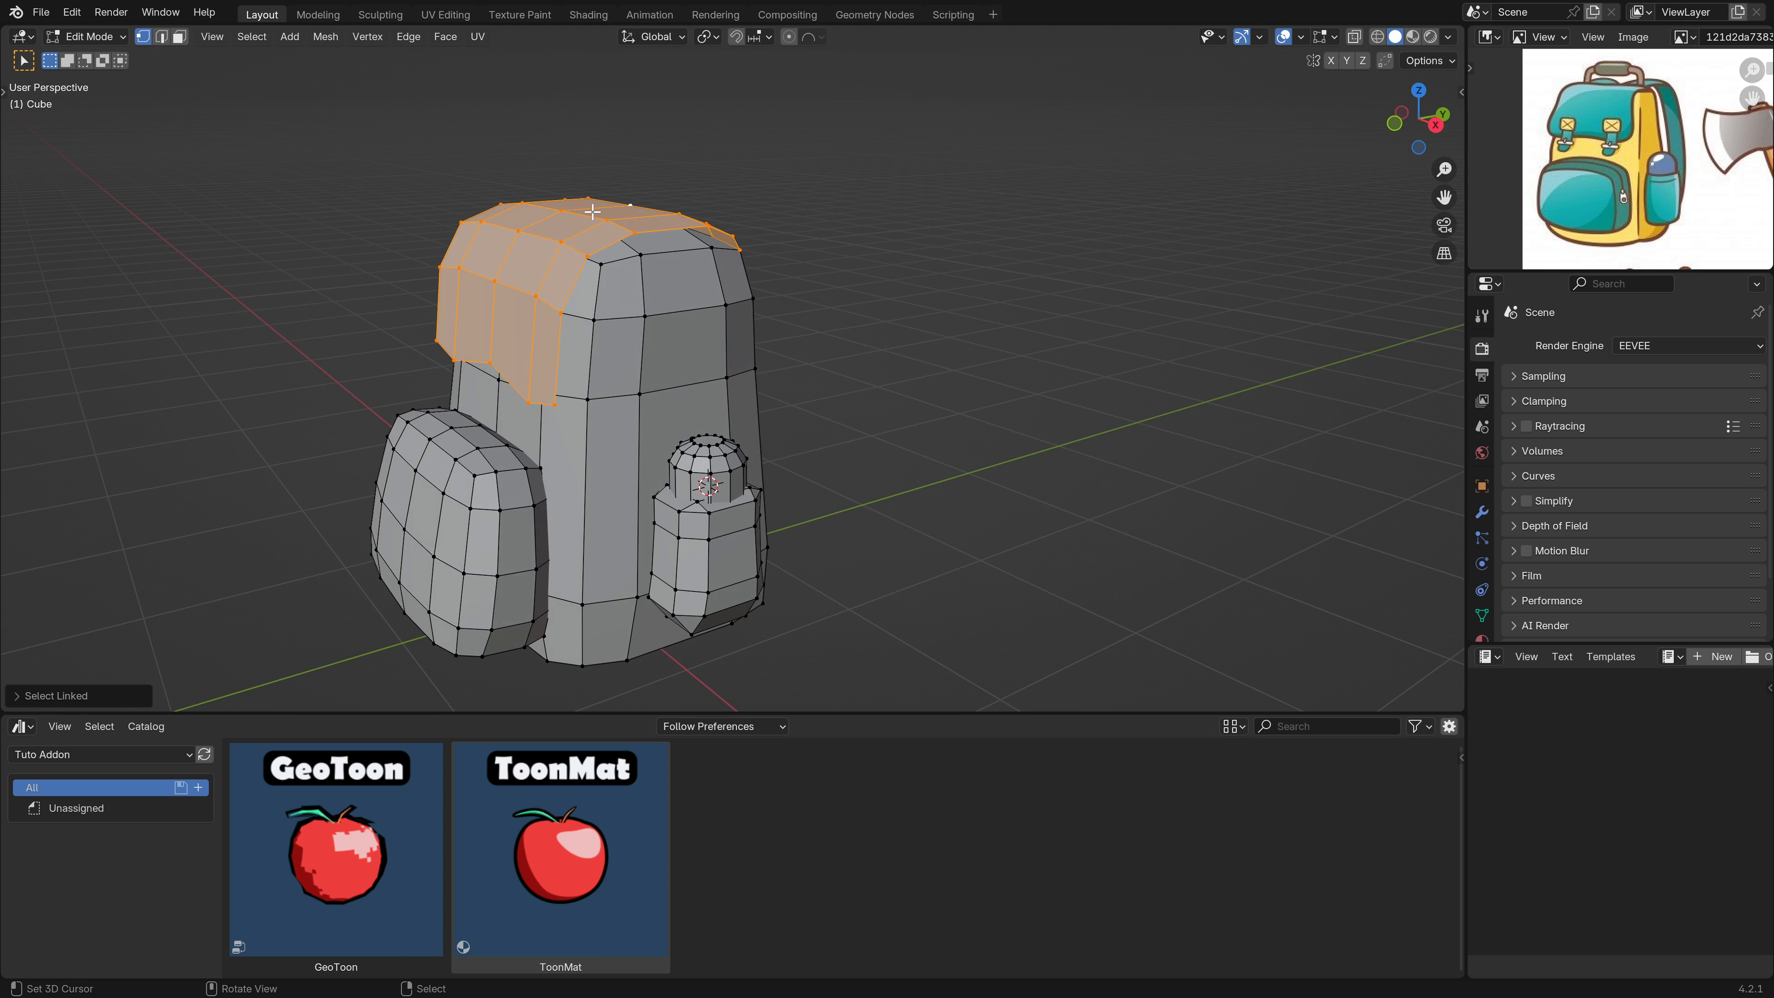
key("p")
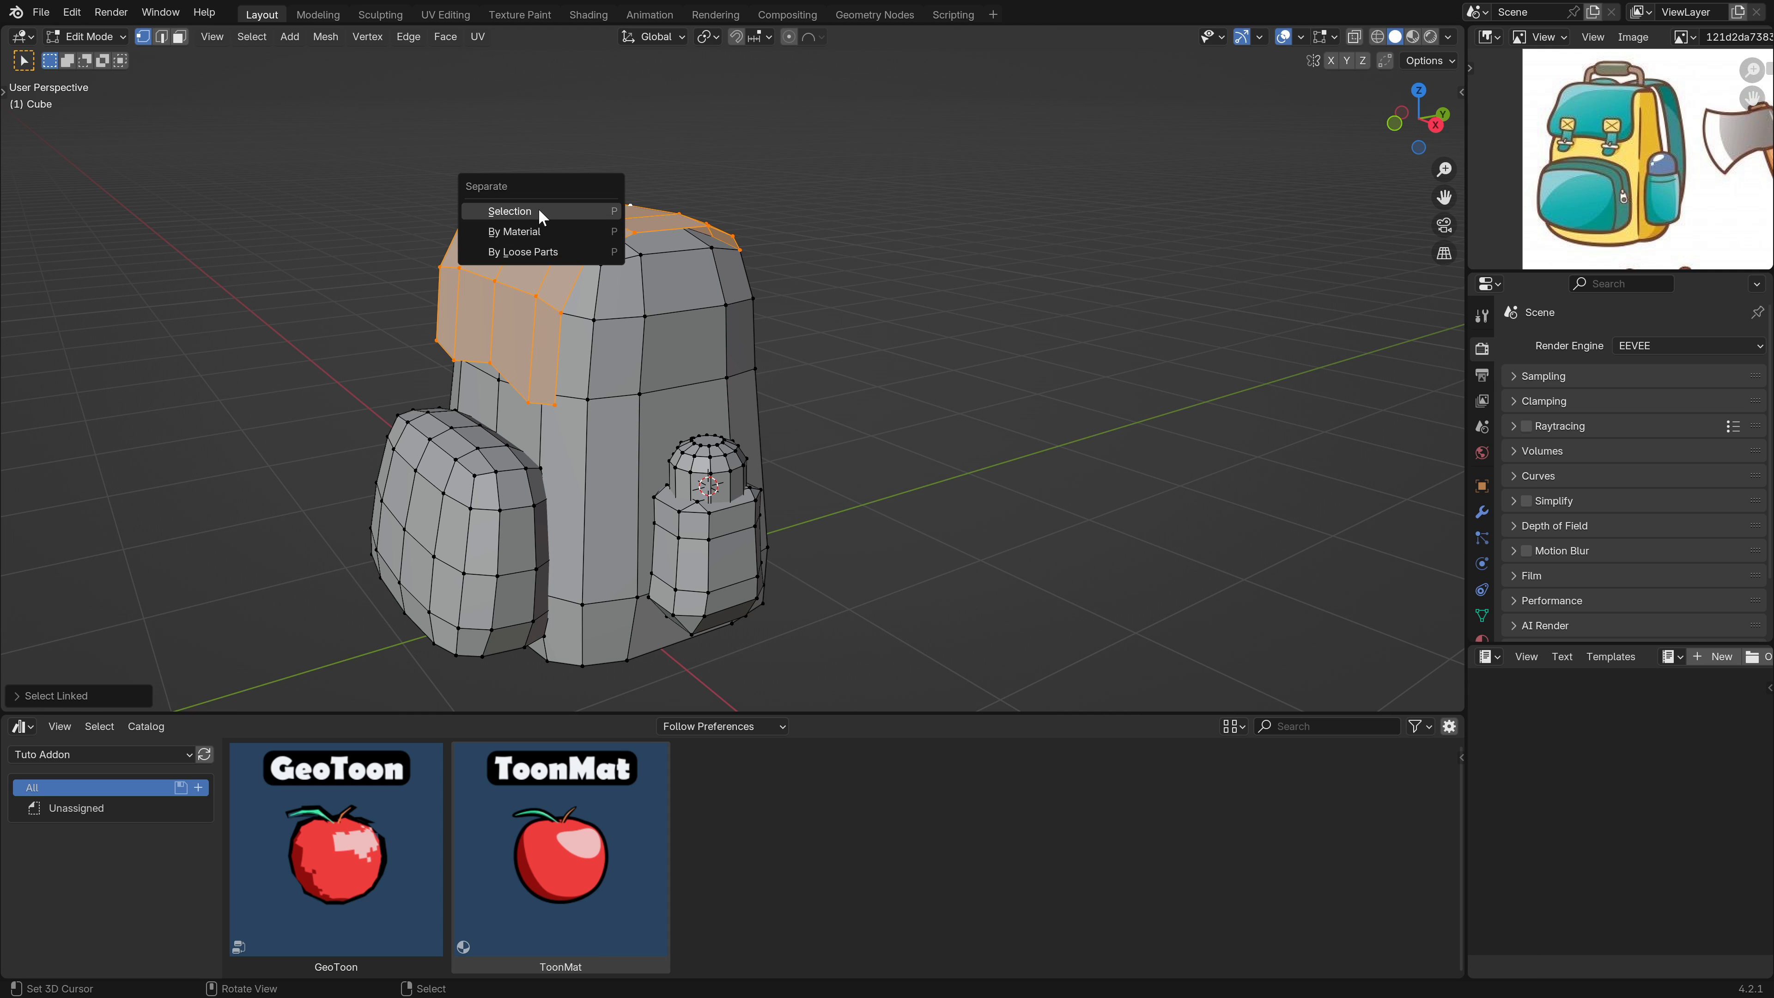
left_click(543, 211)
key("Tab")
Add a Solidify modifier to the separated flap.
left_click(597, 208)
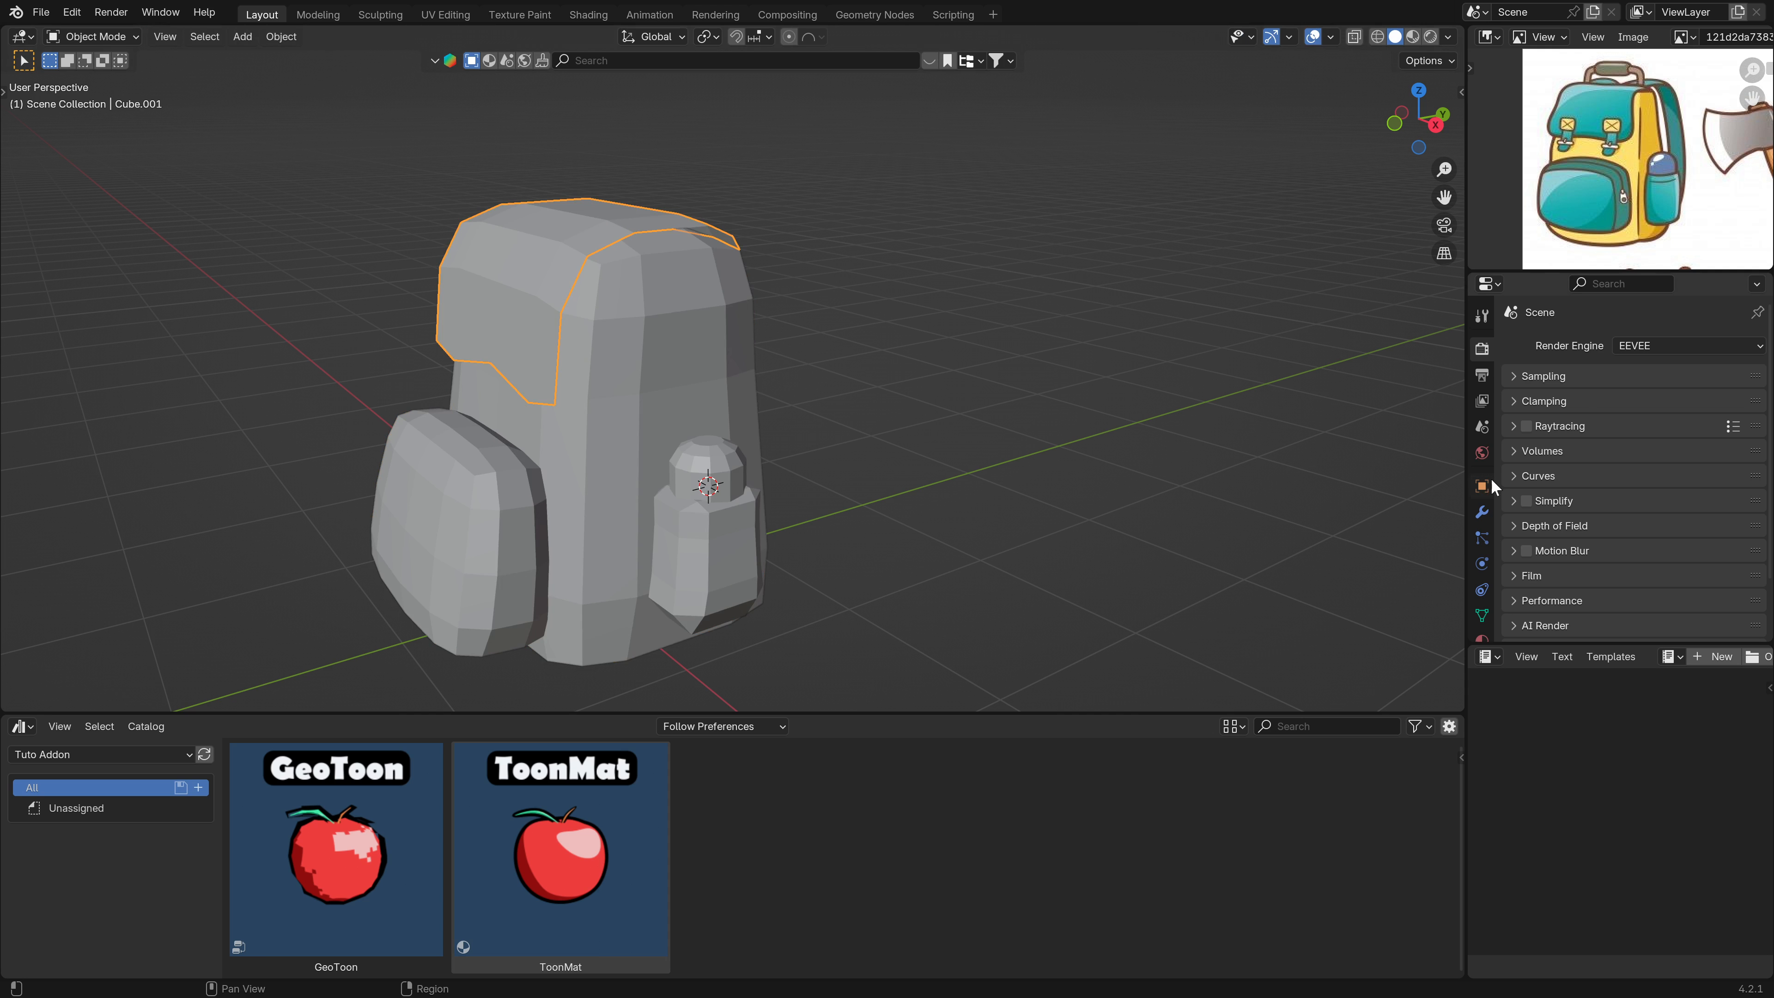
left_click(1482, 511)
left_click(1565, 344)
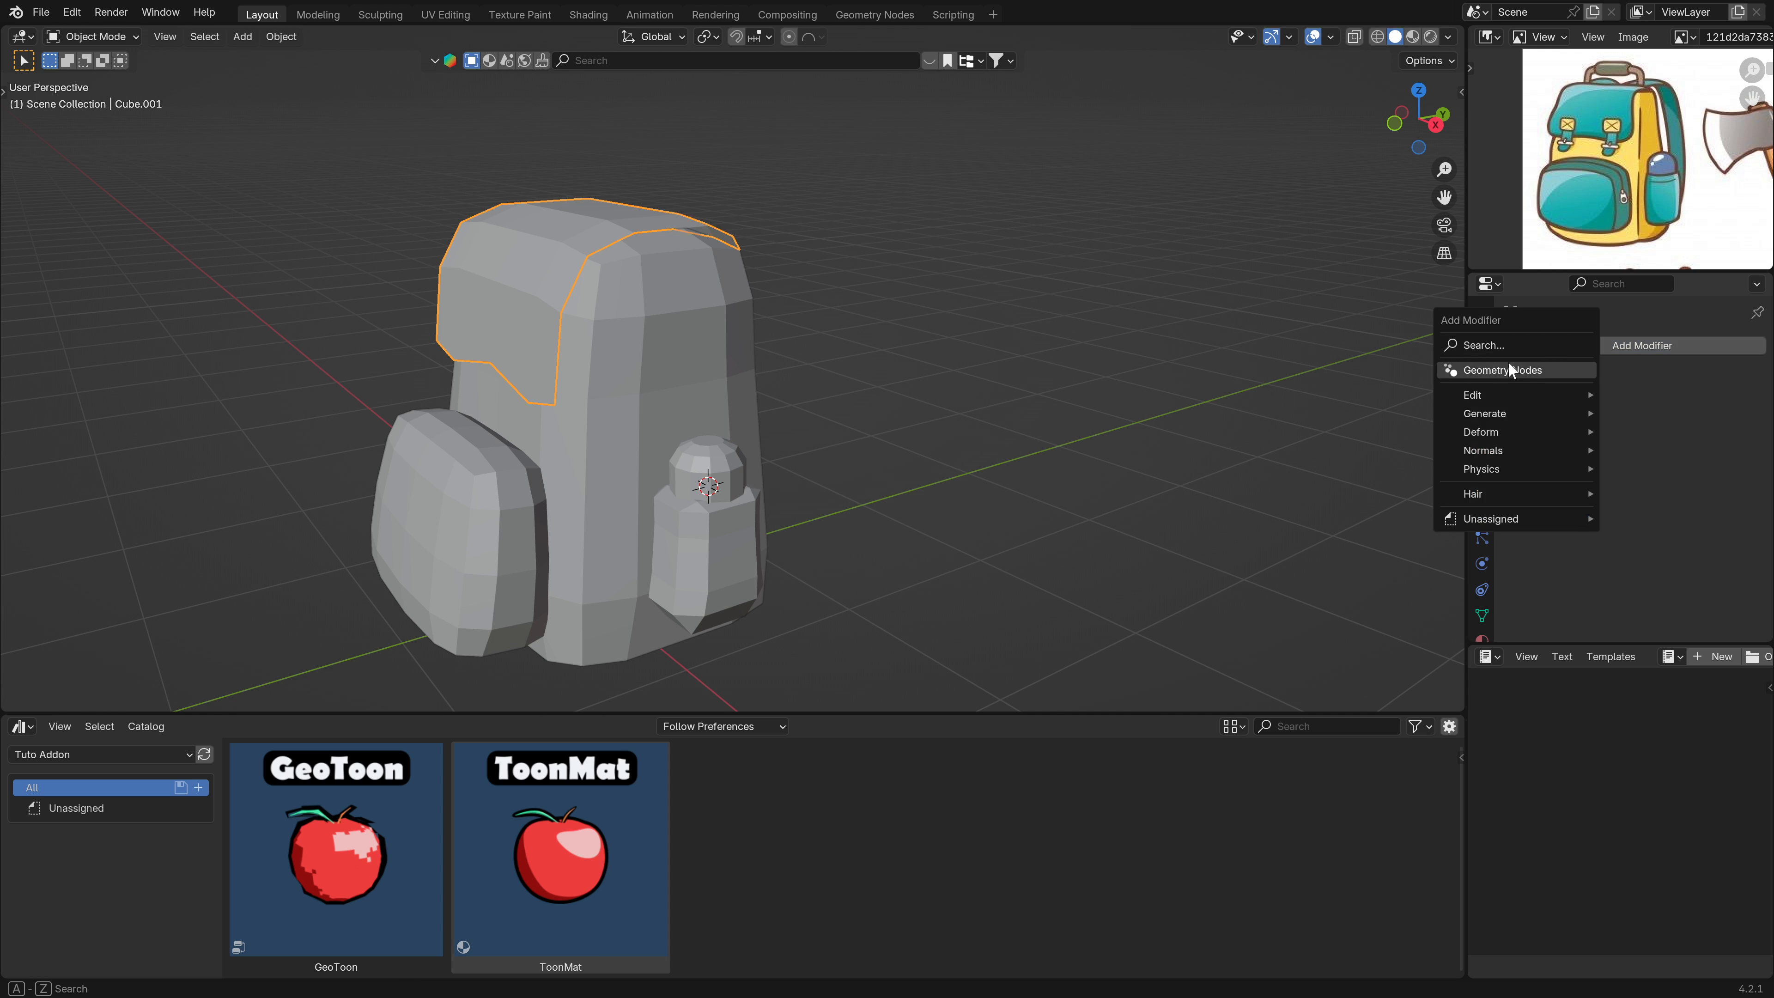
left_click(1484, 347)
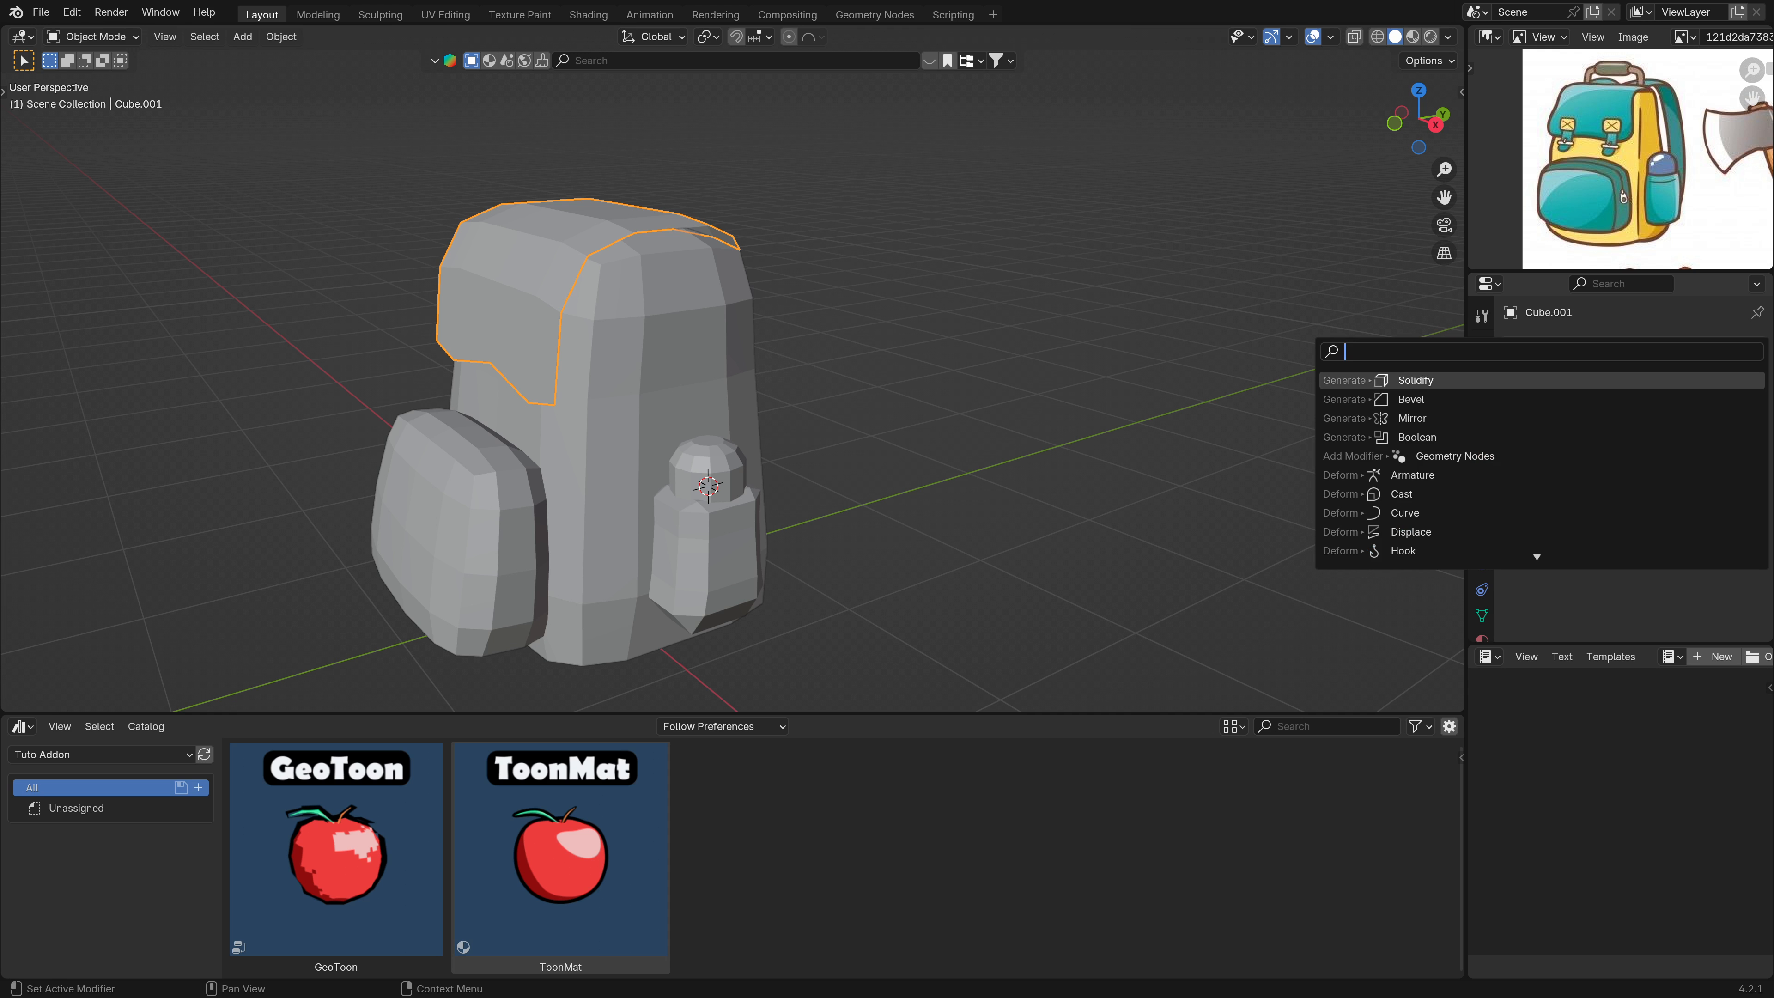
type("solid")
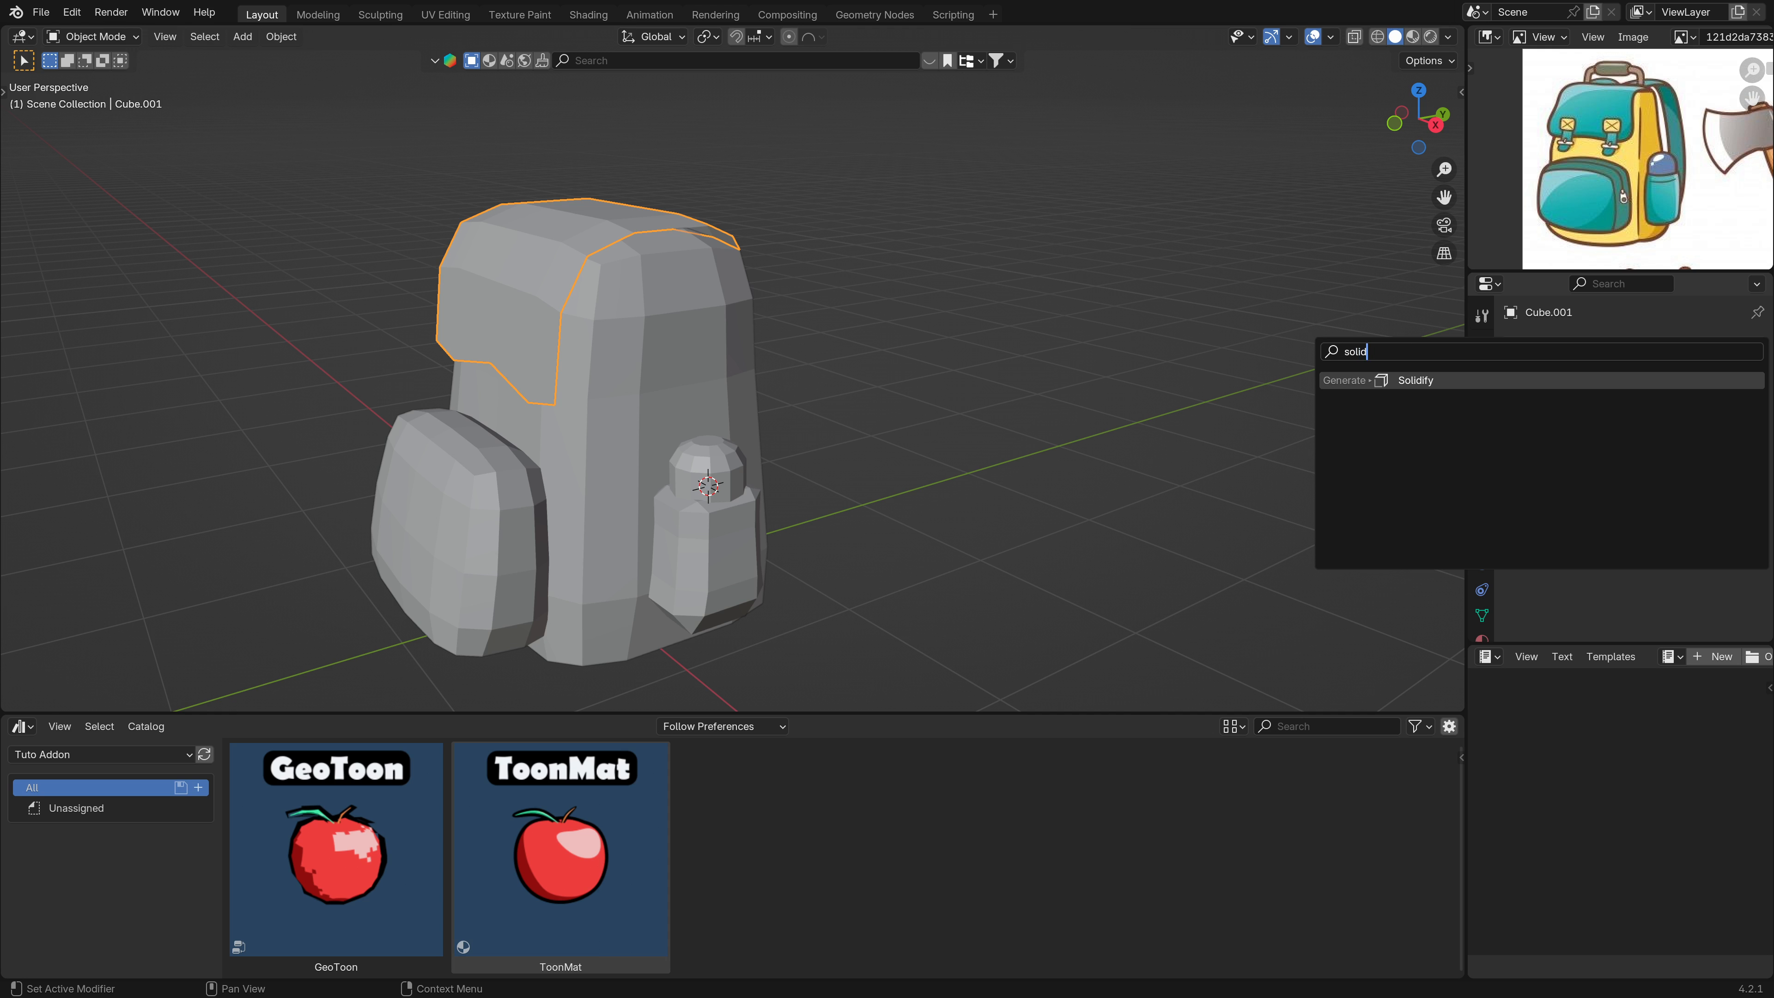
key("Return")
Configure the flap's Solidify modifier with thickness 0.053 m, offset 1, even thickness on and rim fill off.
scroll(649, 428, "down", 1)
middle_click_drag(648, 428, 629, 403)
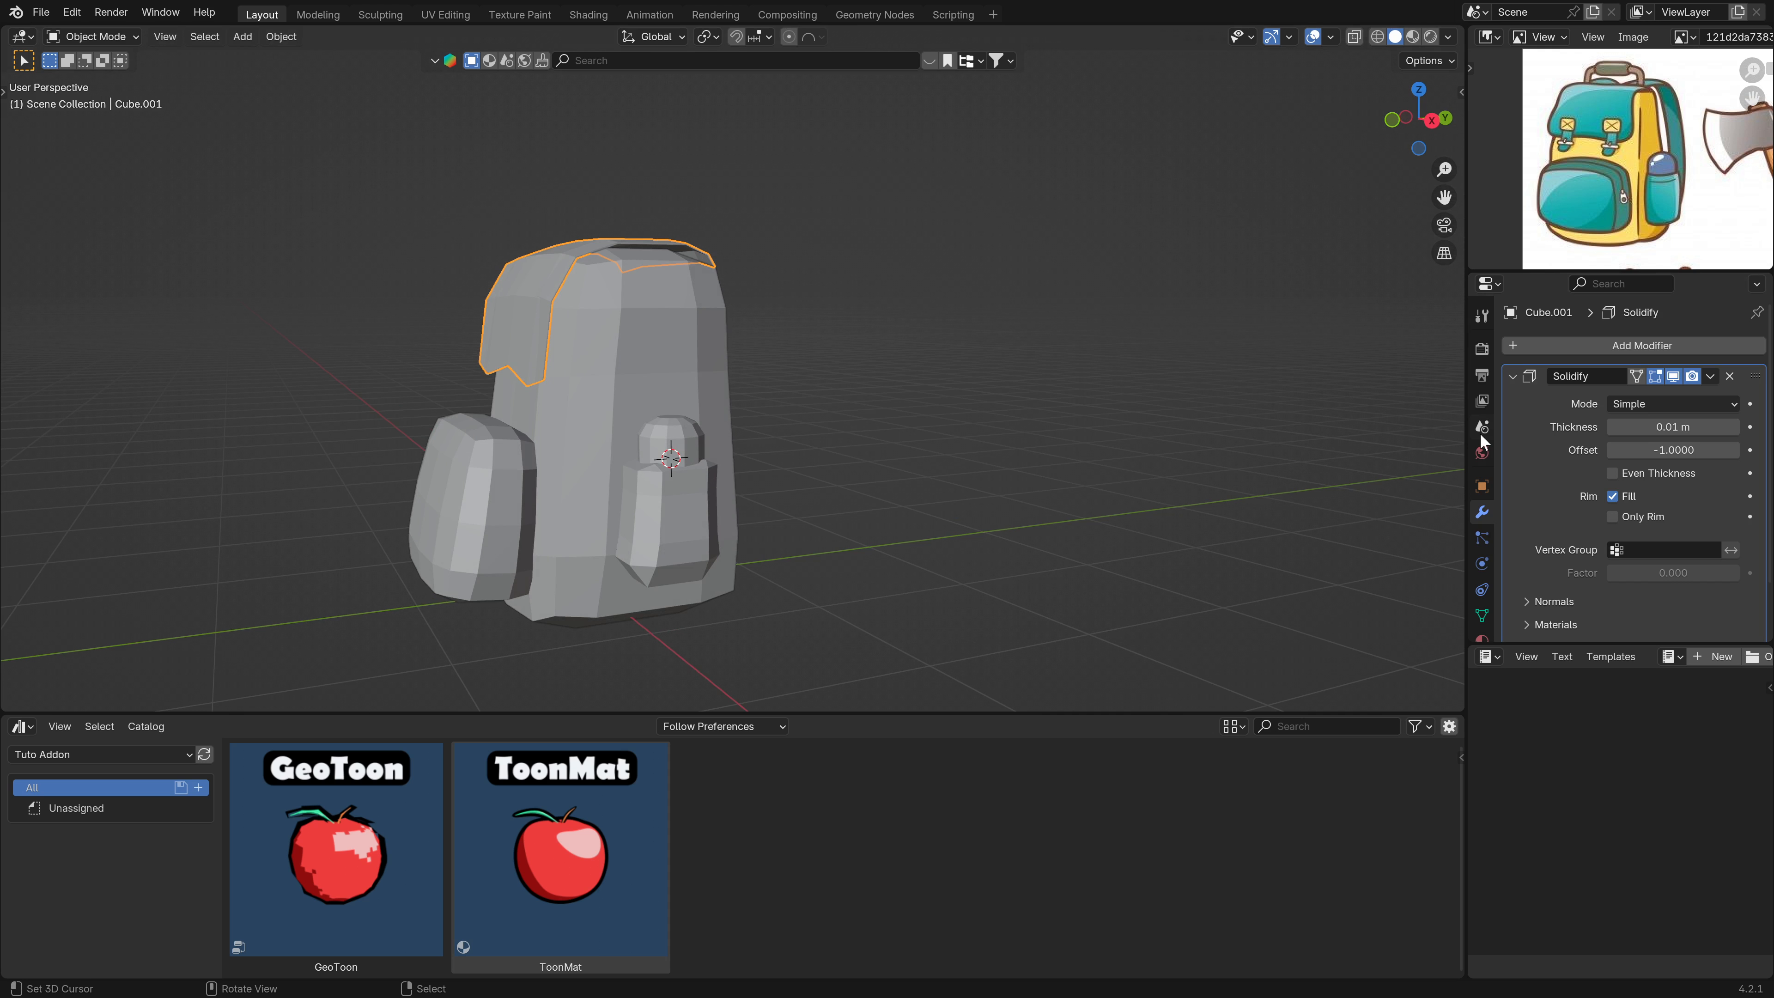
left_click_drag(1688, 425, 1739, 449)
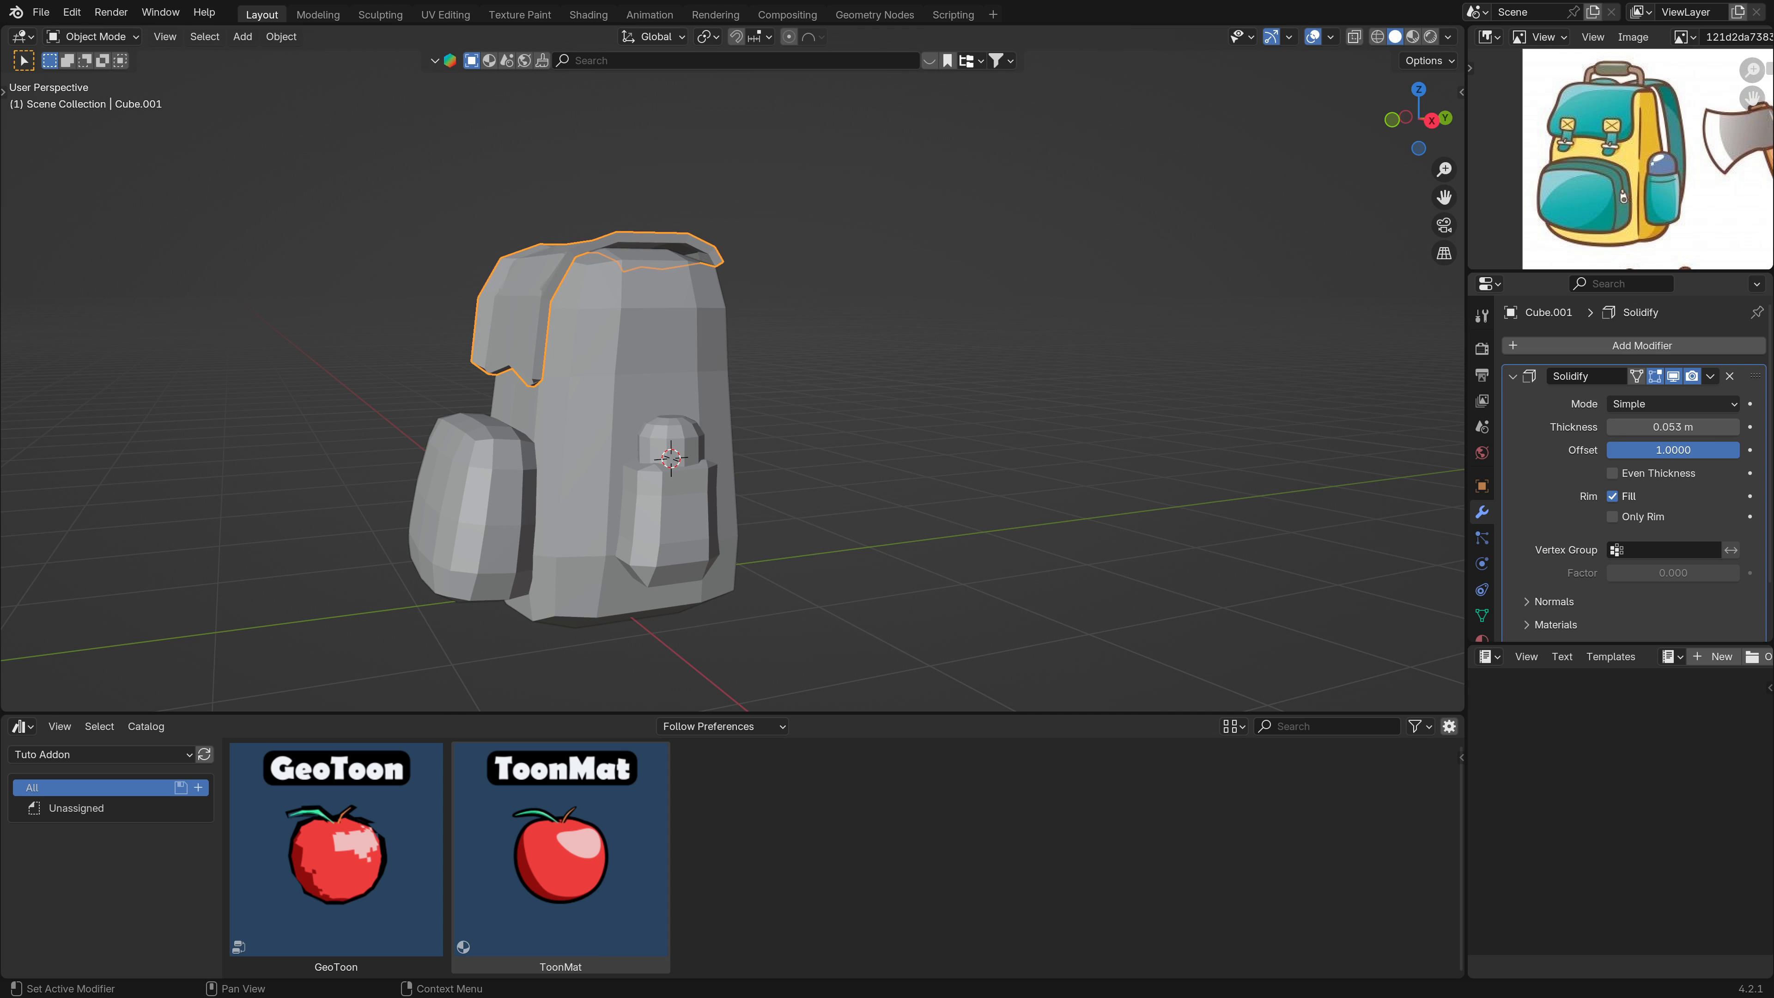
middle_click_drag(560, 379, 842, 402)
mouse_move(1669, 426)
left_mouse_down()
mouse_move(1529, 427)
mouse_move(1732, 427)
mouse_move(1670, 427)
left_mouse_up()
left_click(1612, 497)
left_click(1613, 473)
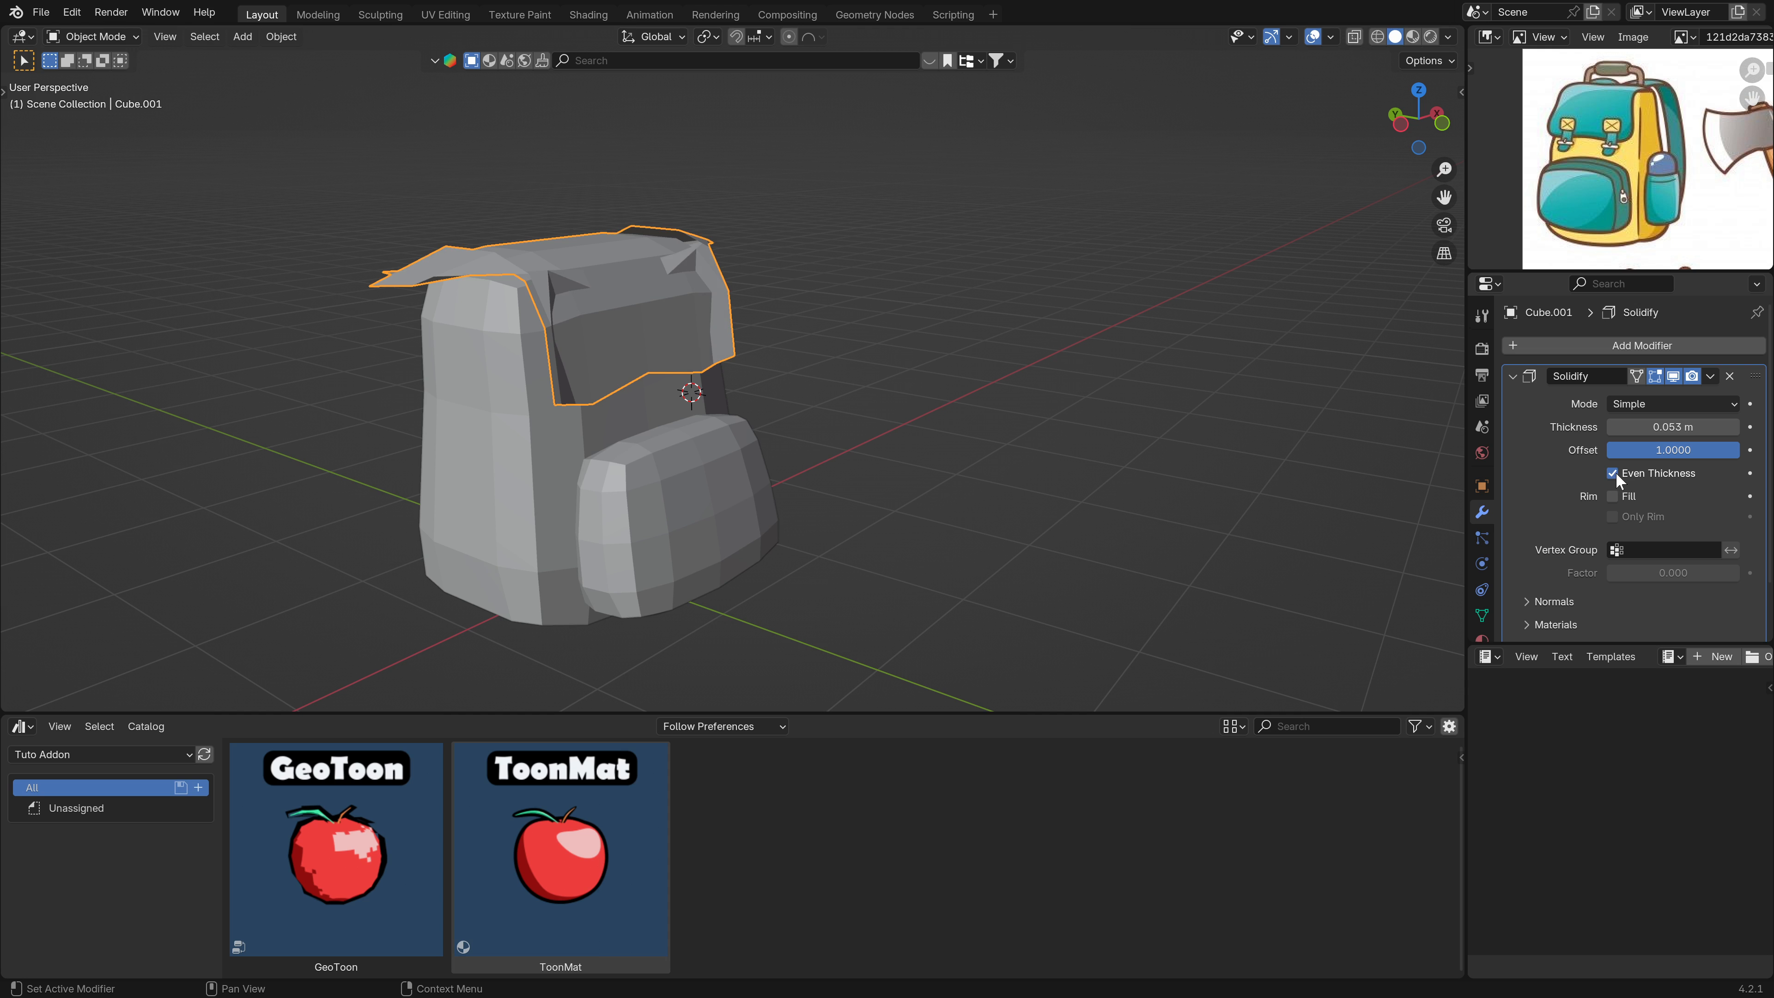
middle_click_drag(765, 365, 674, 371)
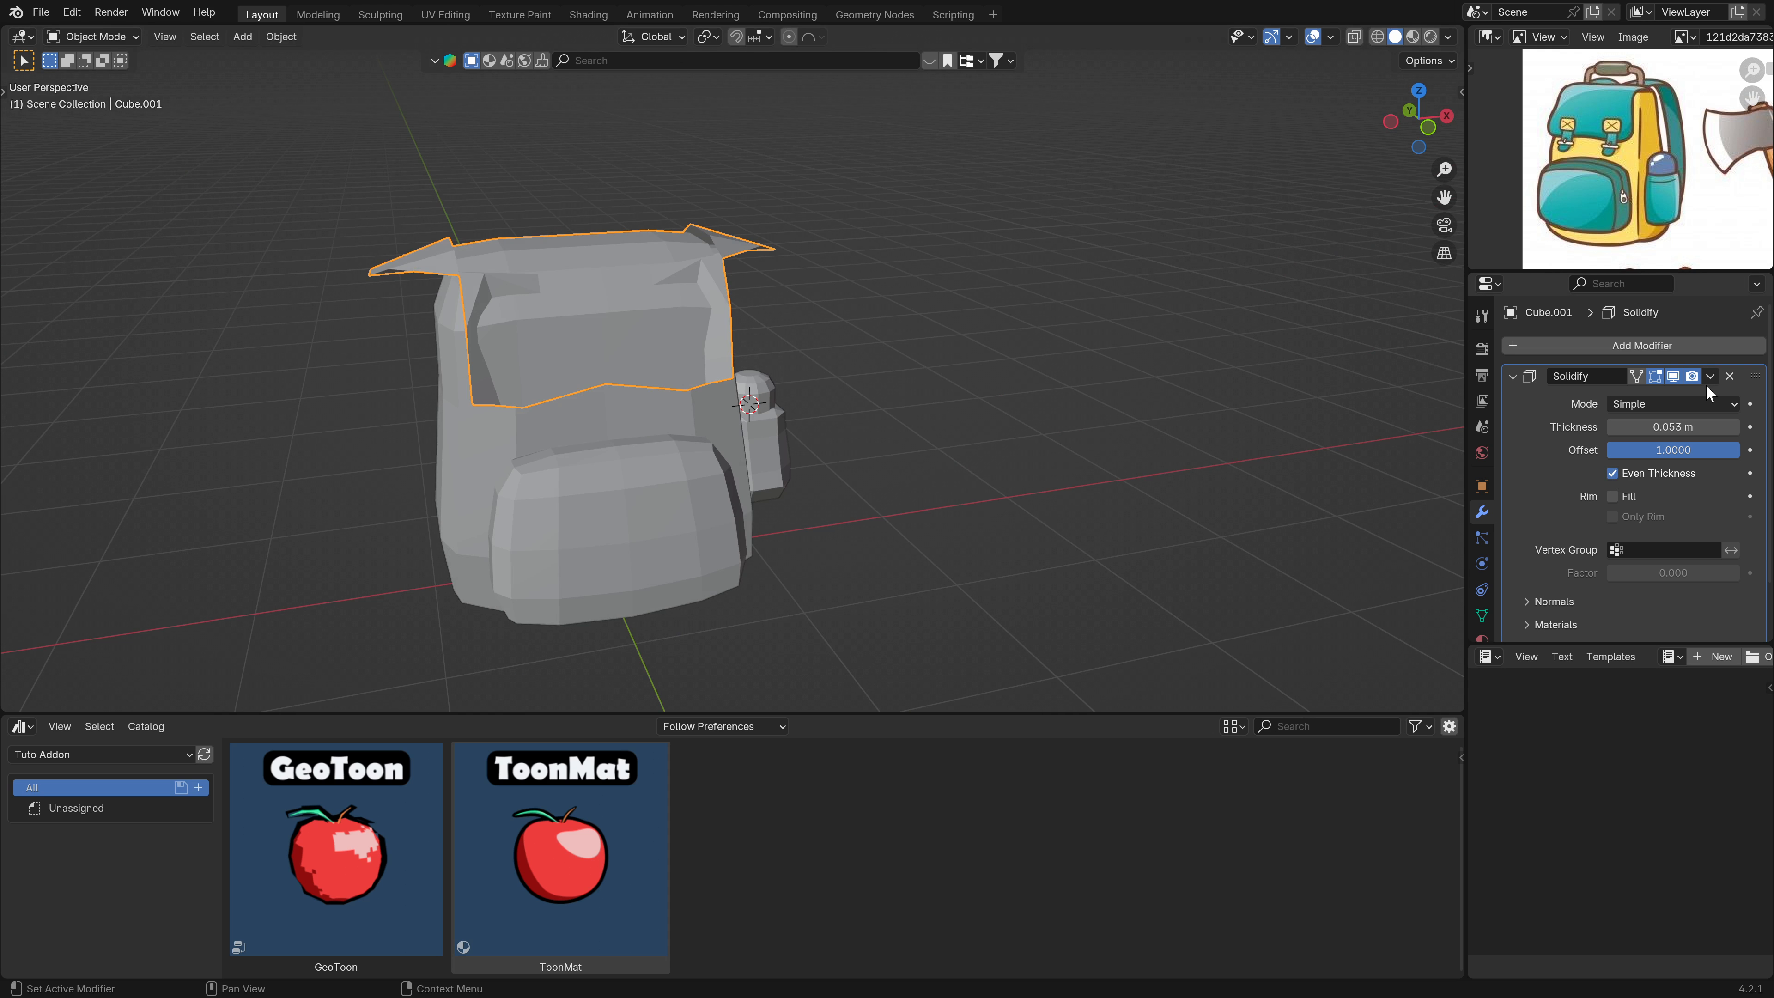
Hide the flap's Solidify modifier in the viewport and turn on the Face Orientation overlay.
left_click(1673, 377)
key("Tab")
key("Tab")
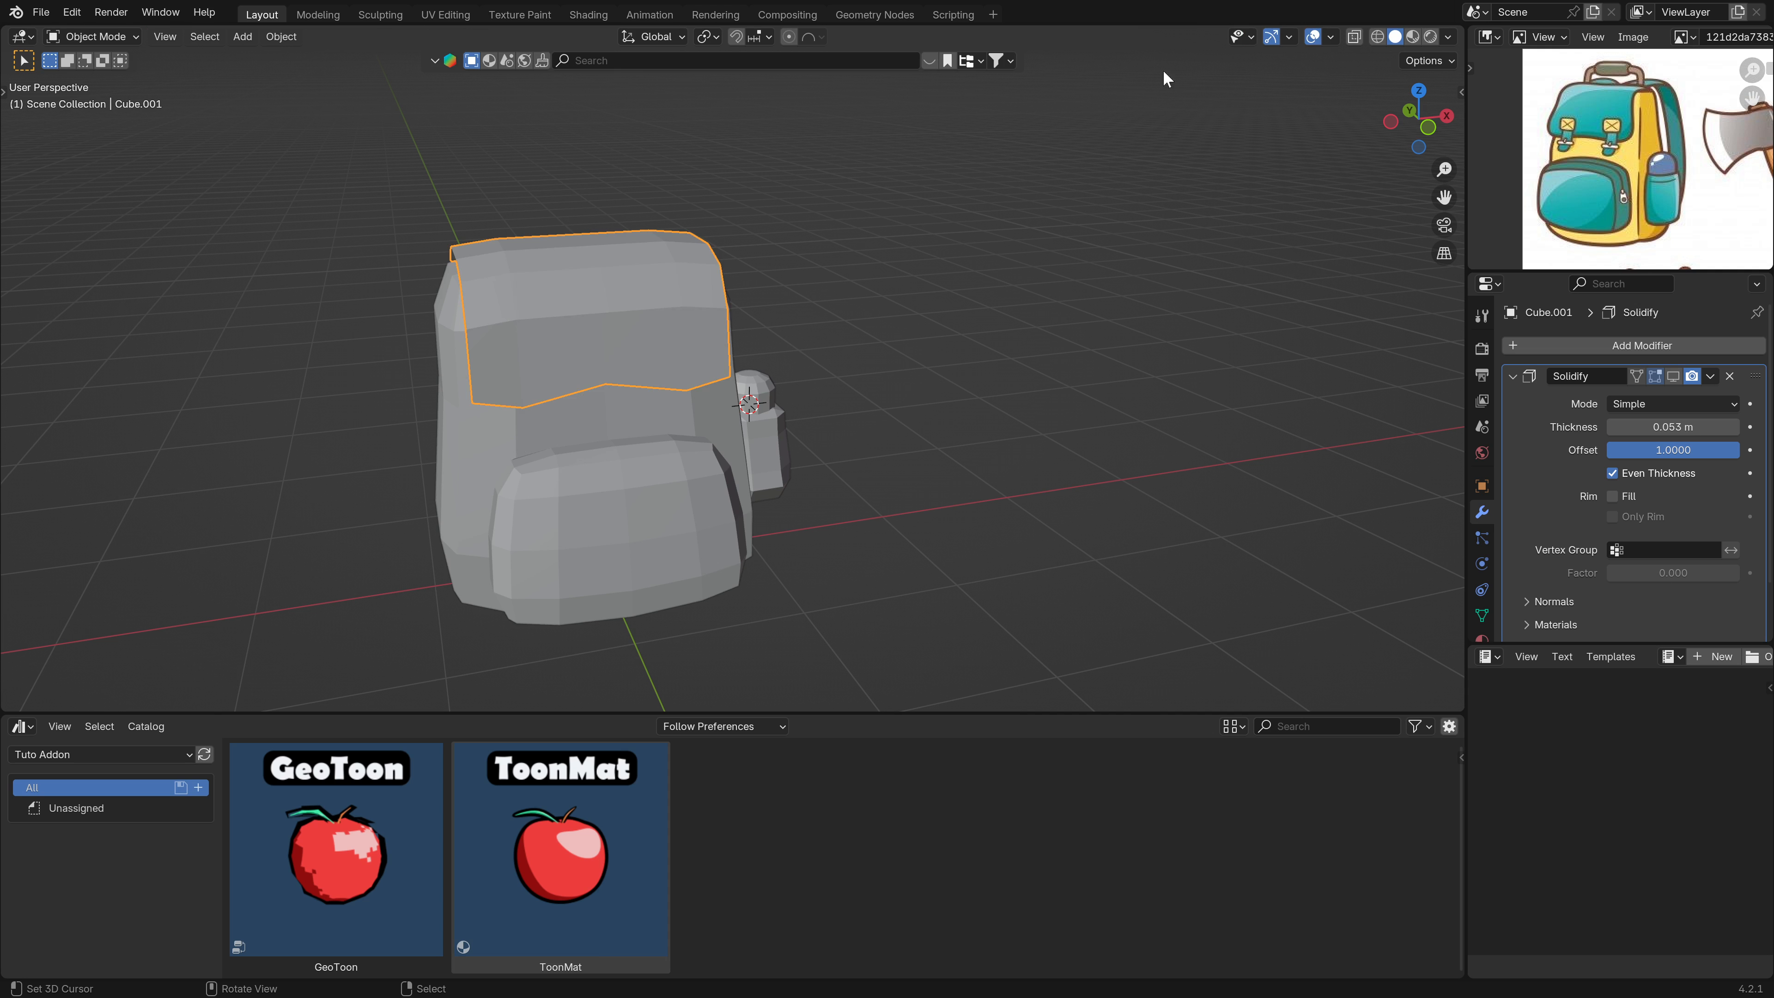
left_click(1329, 36)
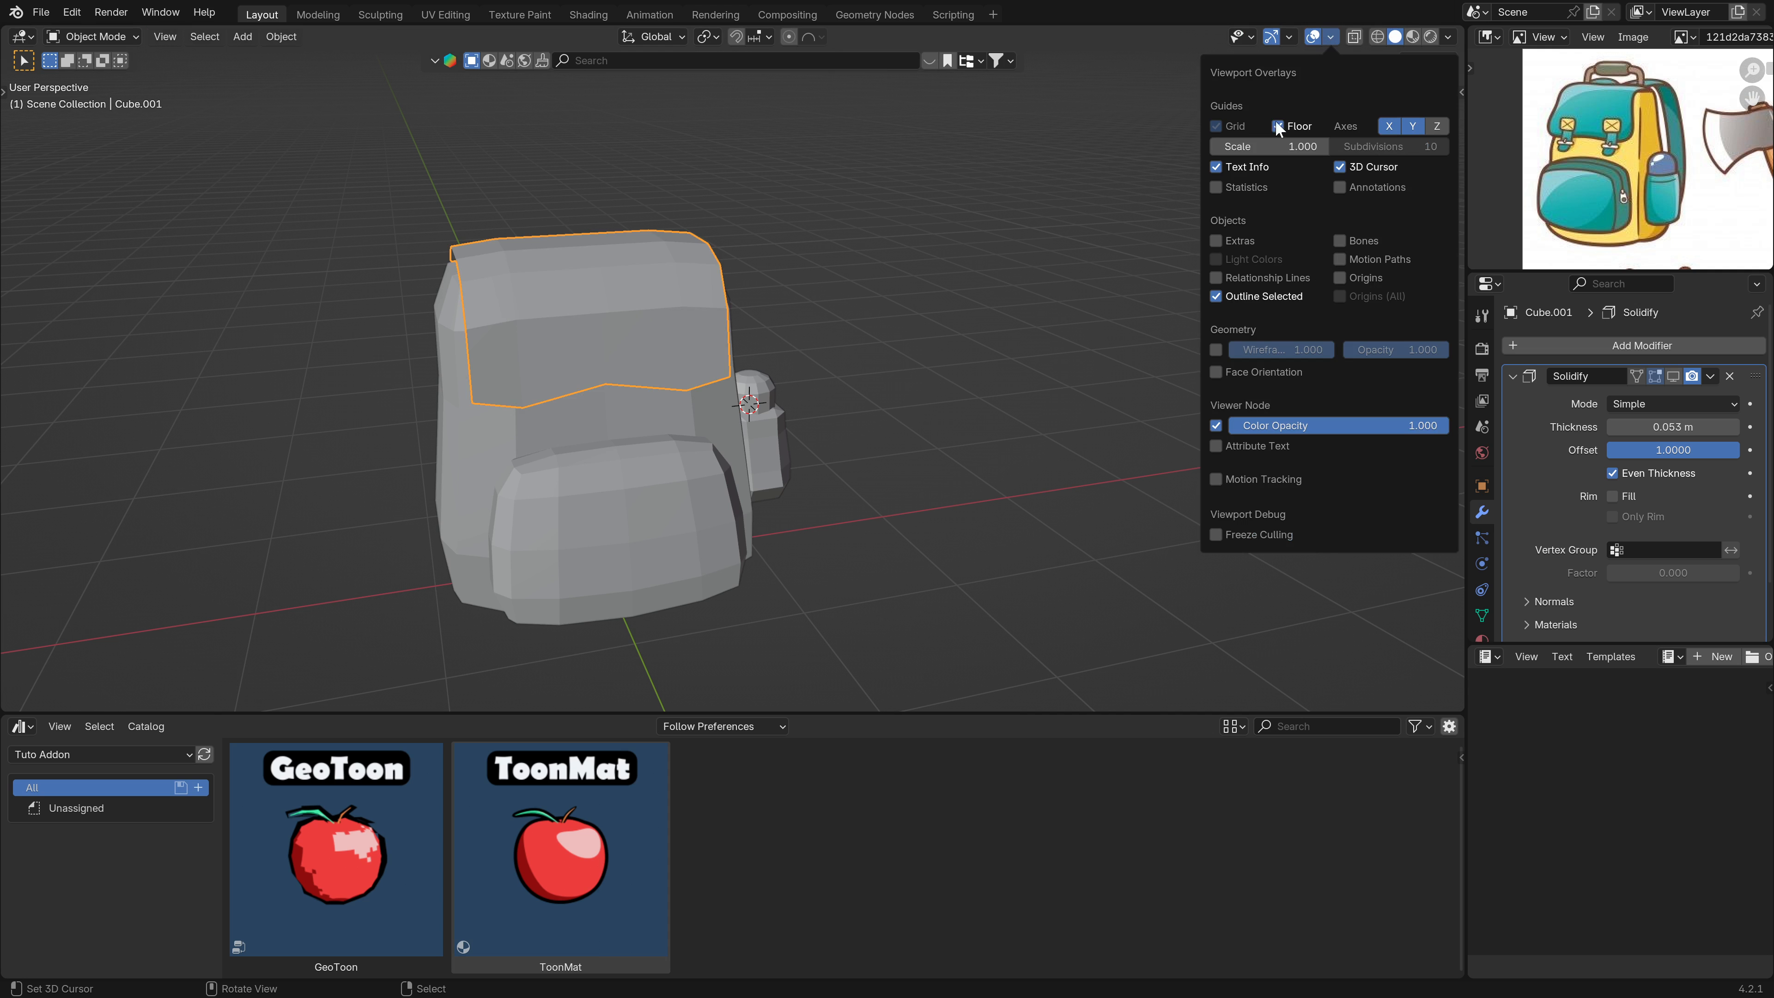
left_click(1216, 372)
Select the flap's central edge loop in Edit Mode, grow the selection to the inverted faces and recalculate their normals outward.
middle_click_drag(574, 369, 557, 267)
scroll(624, 286, "up", 2)
key("Tab")
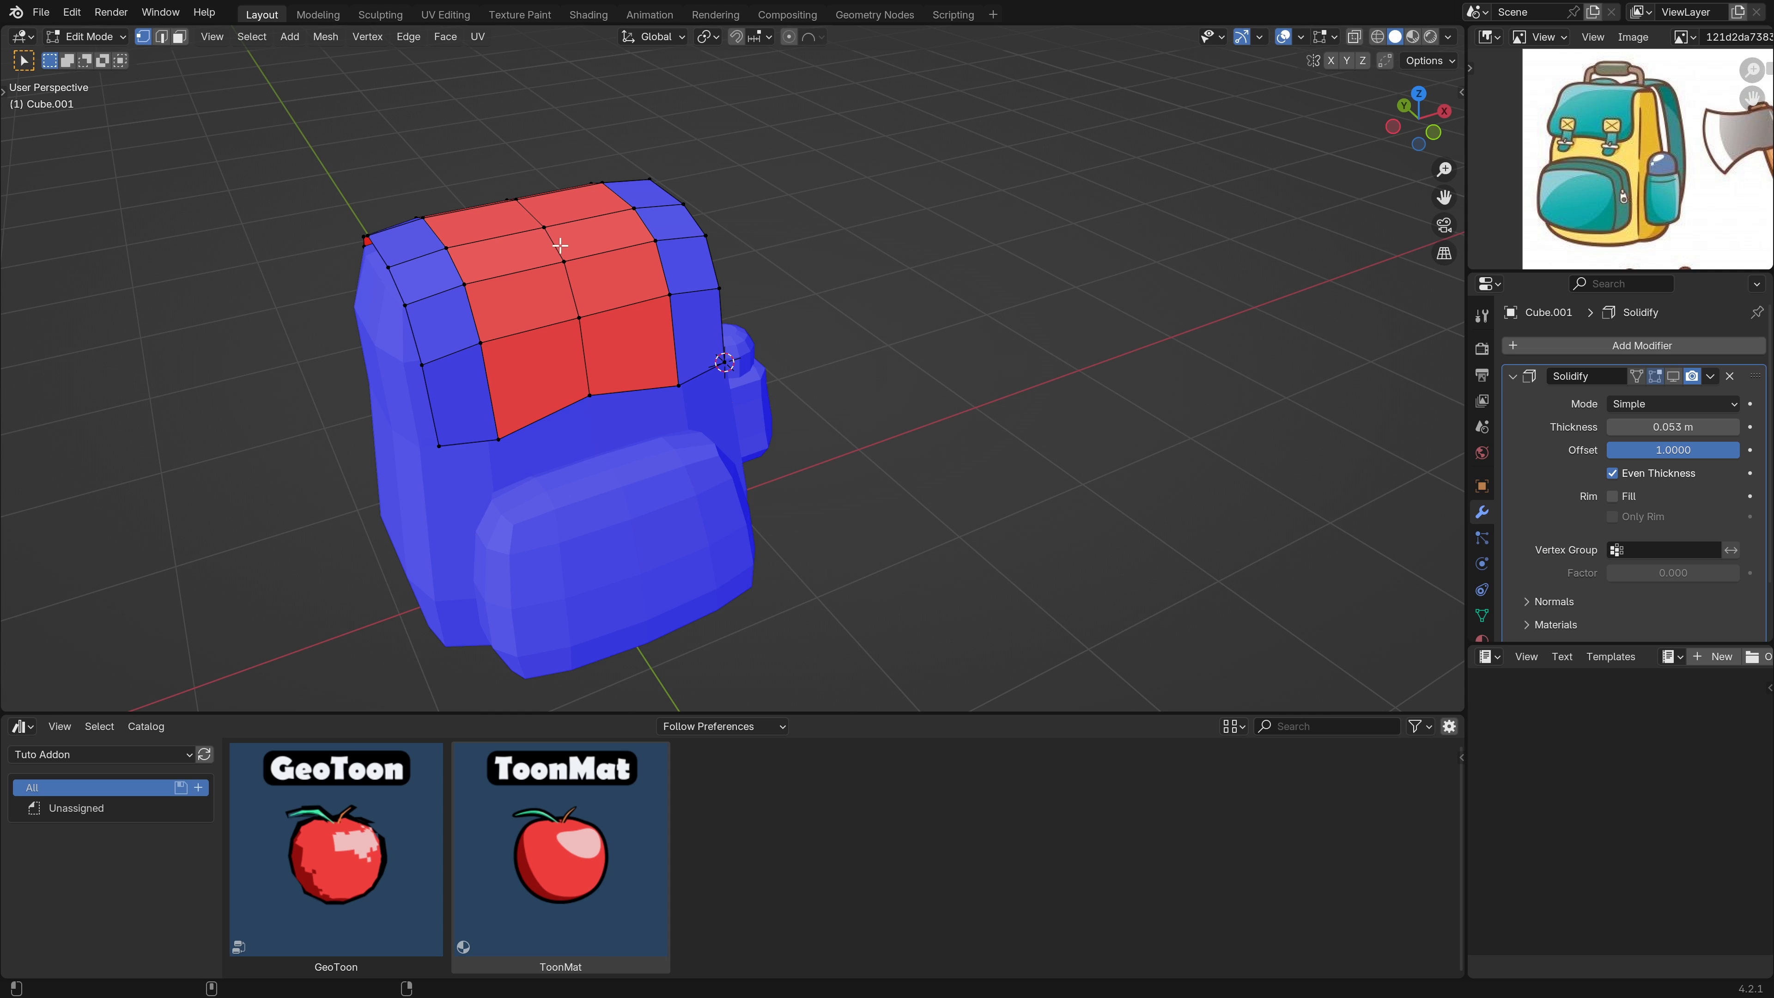
key("super")
right_click_drag(552, 212, 557, 211)
right_click(556, 243, "alt")
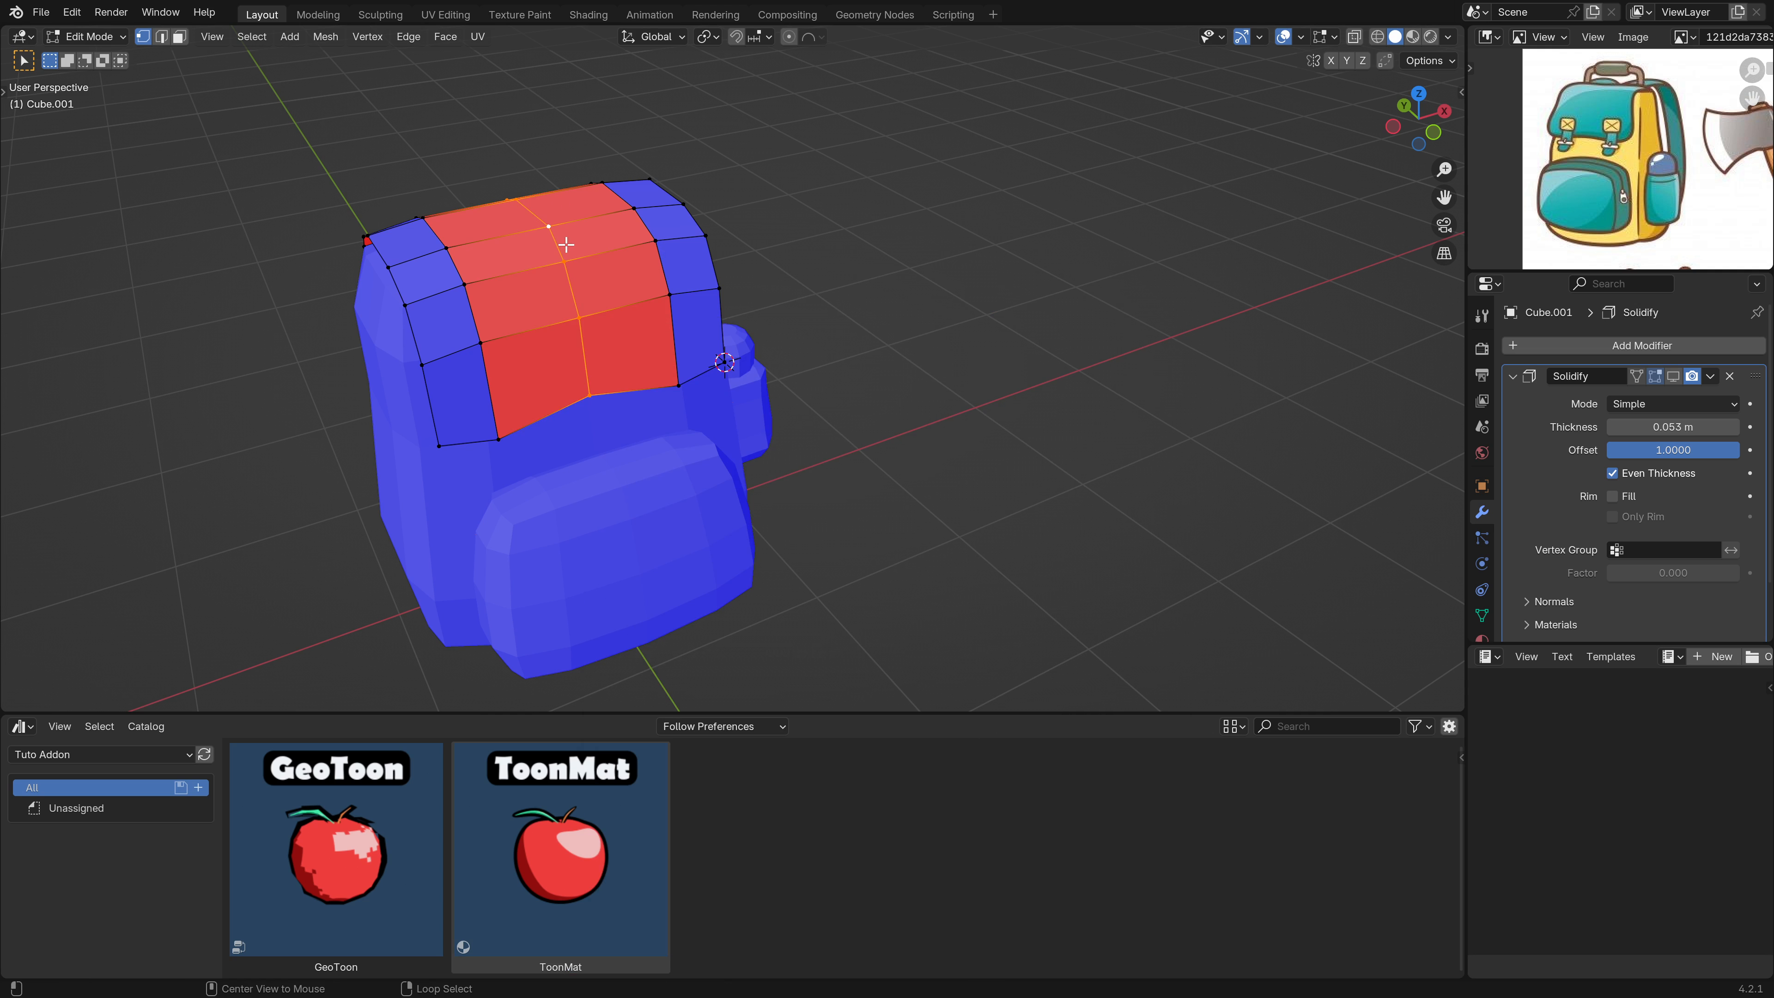
key("ctrl+KP_Add")
middle_click_drag(766, 290, 838, 266)
key("shift+n")
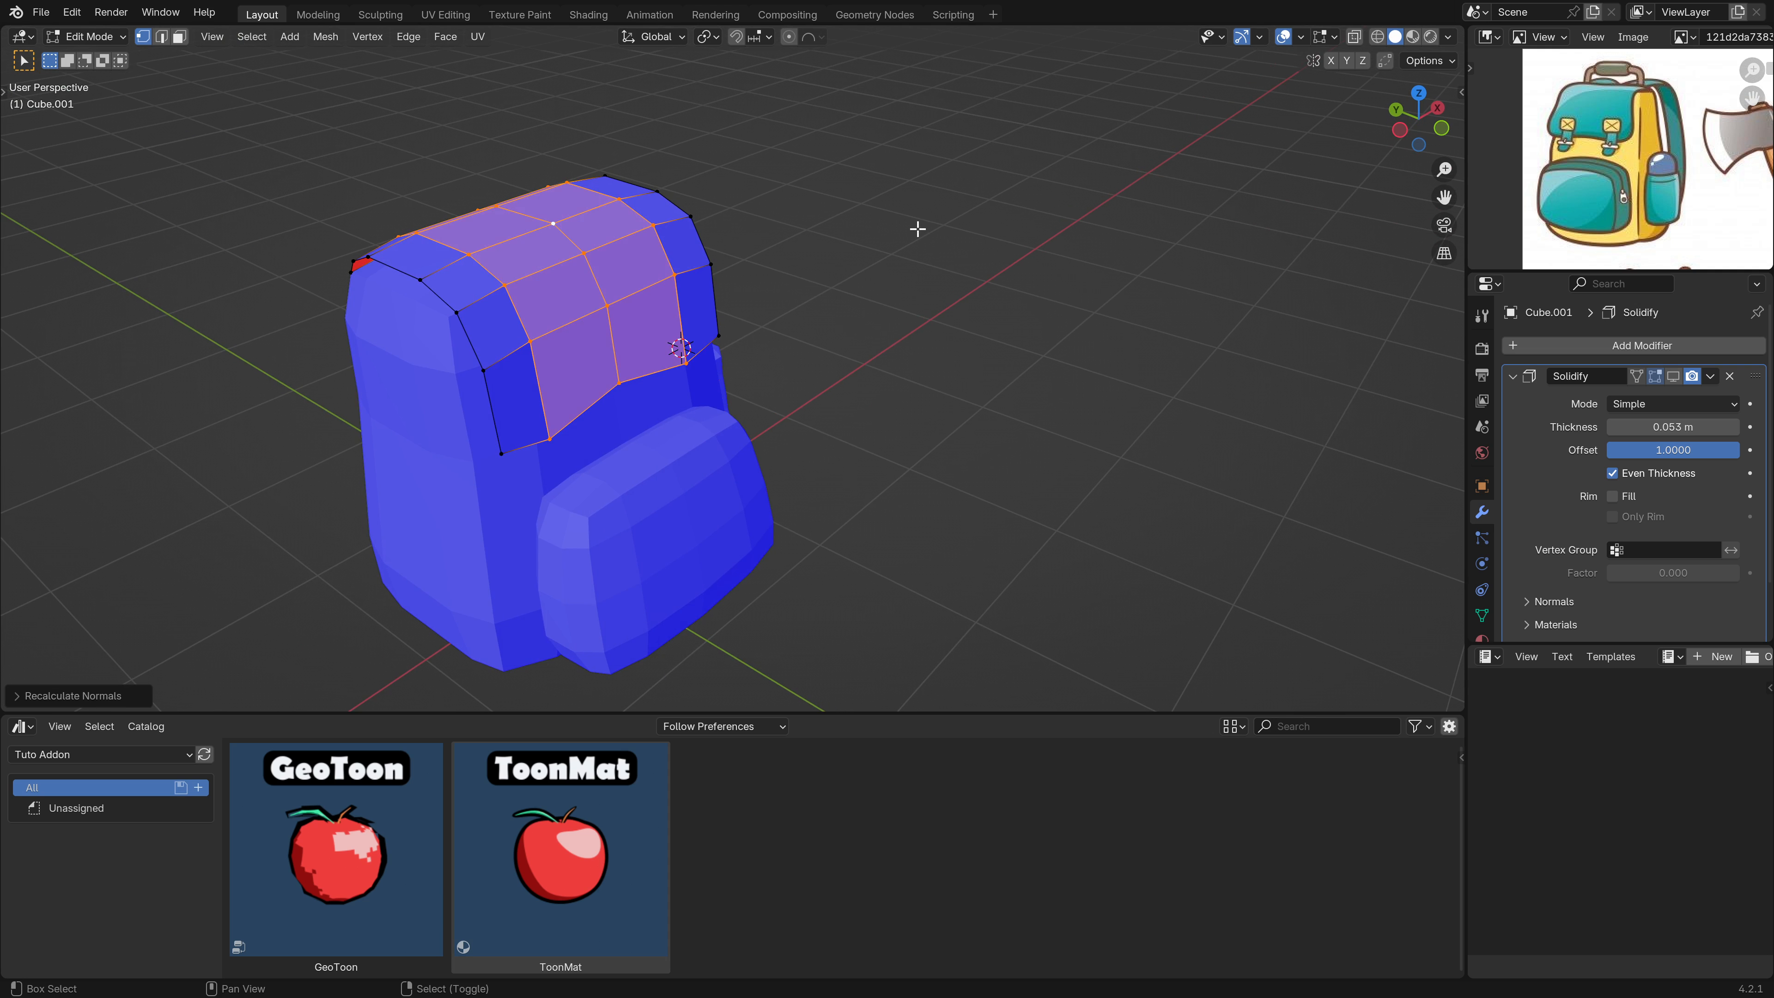
Return to Object Mode and turn off the Face Orientation overlay.
middle_click_drag(743, 341, 724, 306)
key("Tab")
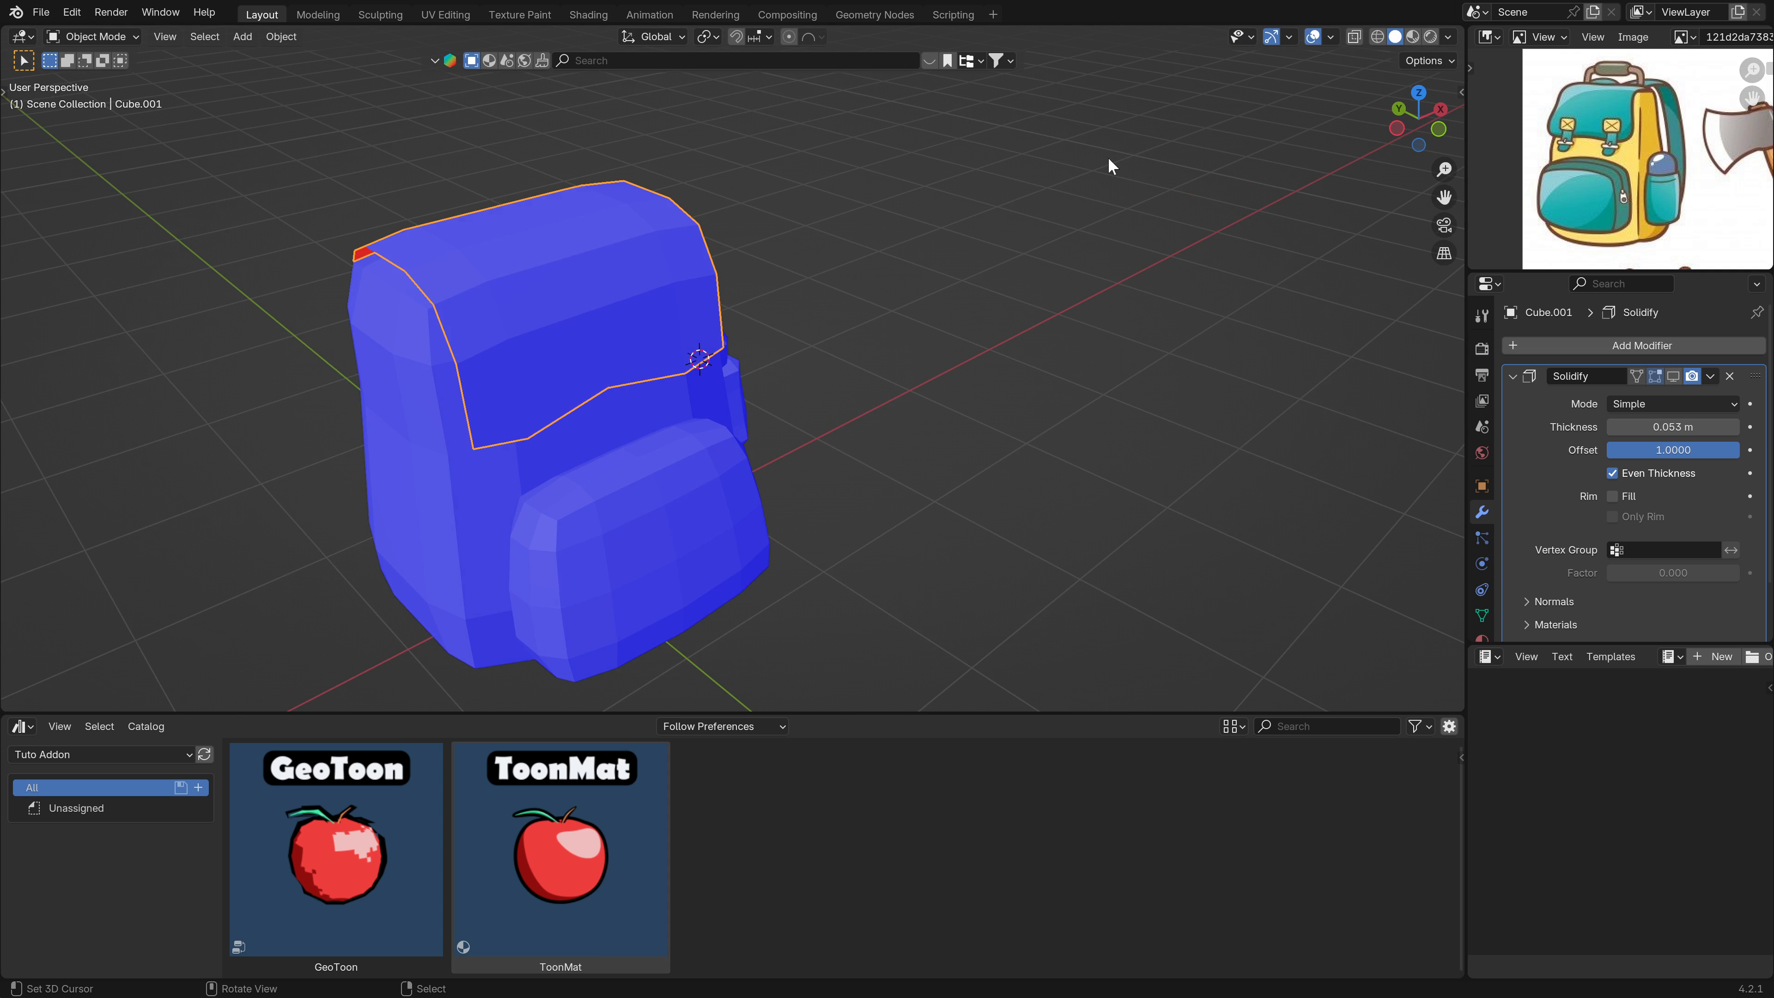
left_click(1331, 36)
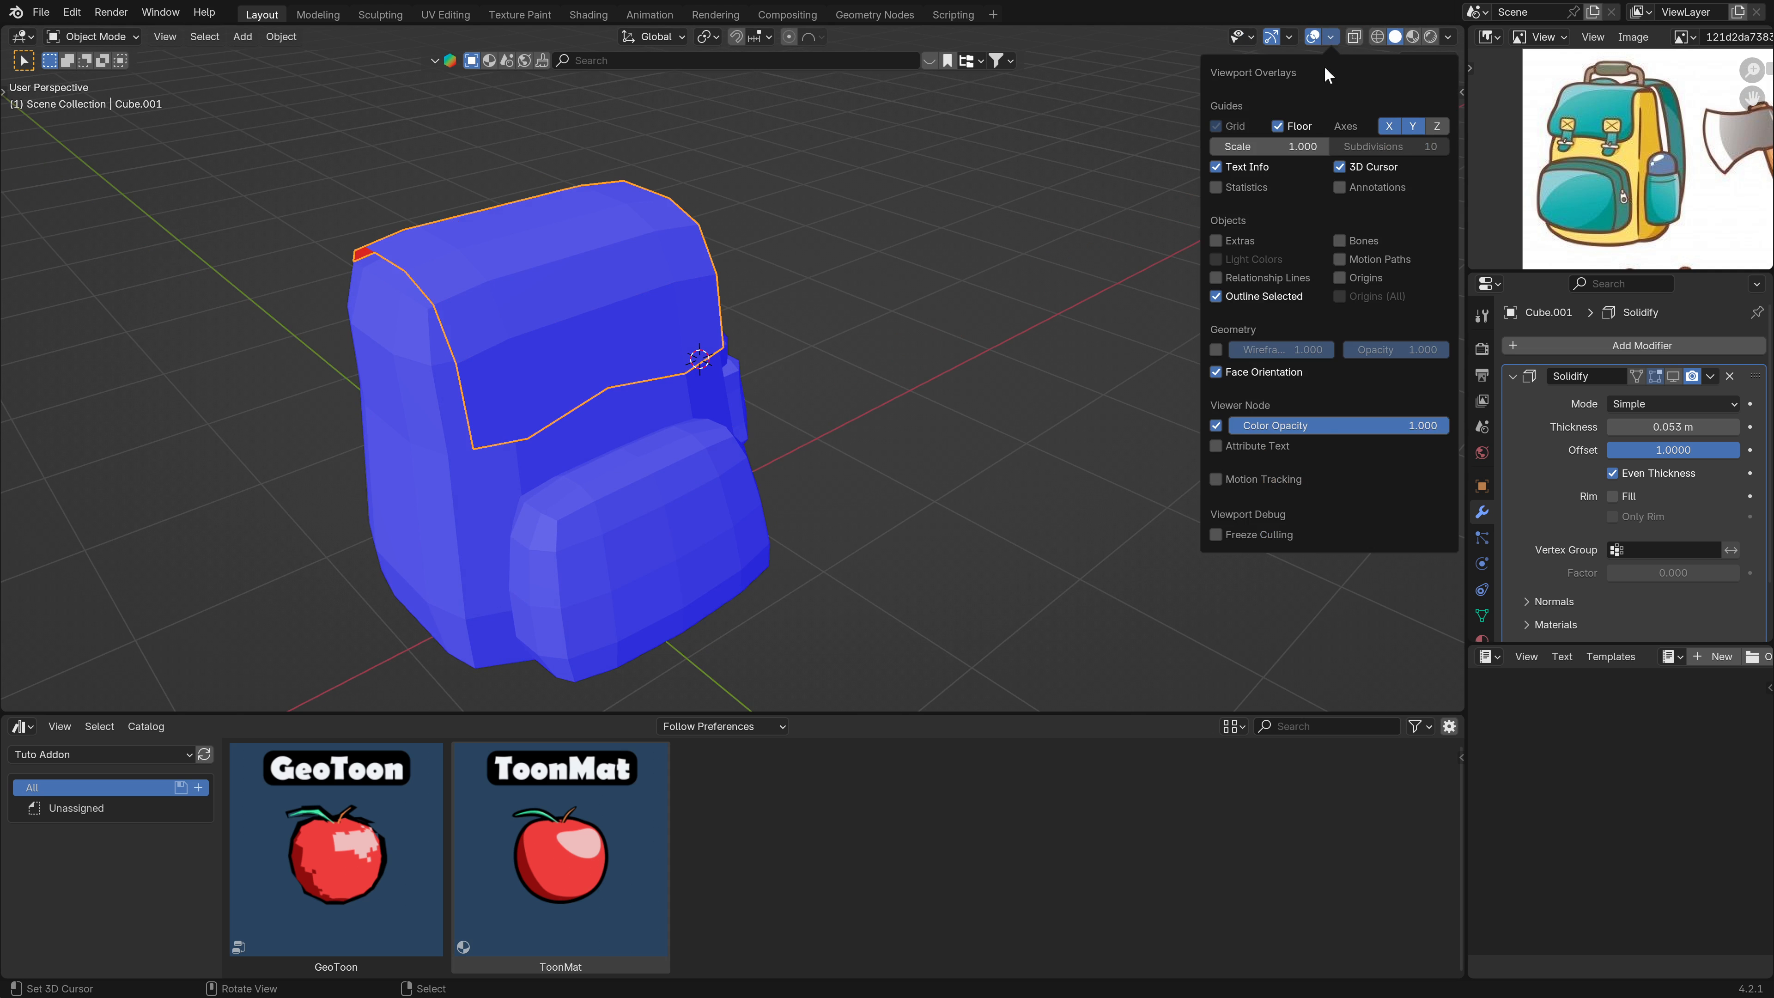
left_click(1224, 369)
middle_click_drag(804, 412, 727, 395)
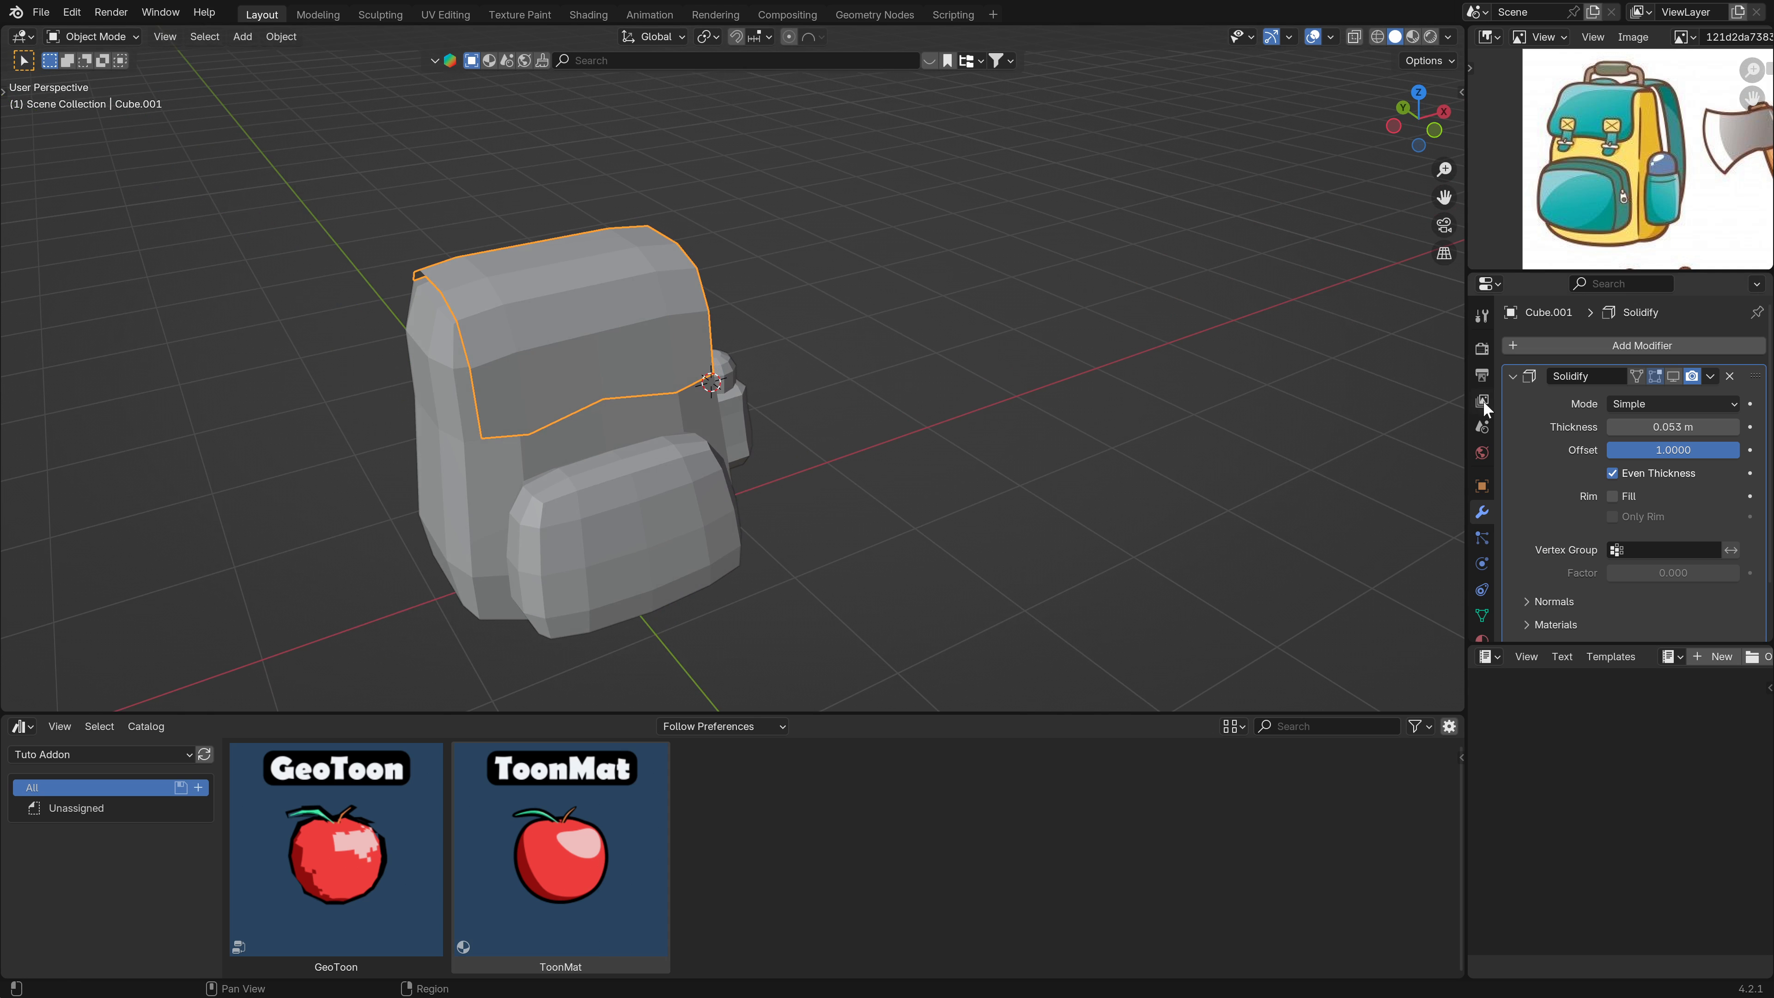
Show the flap's Solidify modifier in the viewport, turn on its rim fill and turn off even thickness.
left_click(1674, 376)
middle_click_drag(531, 373, 875, 384)
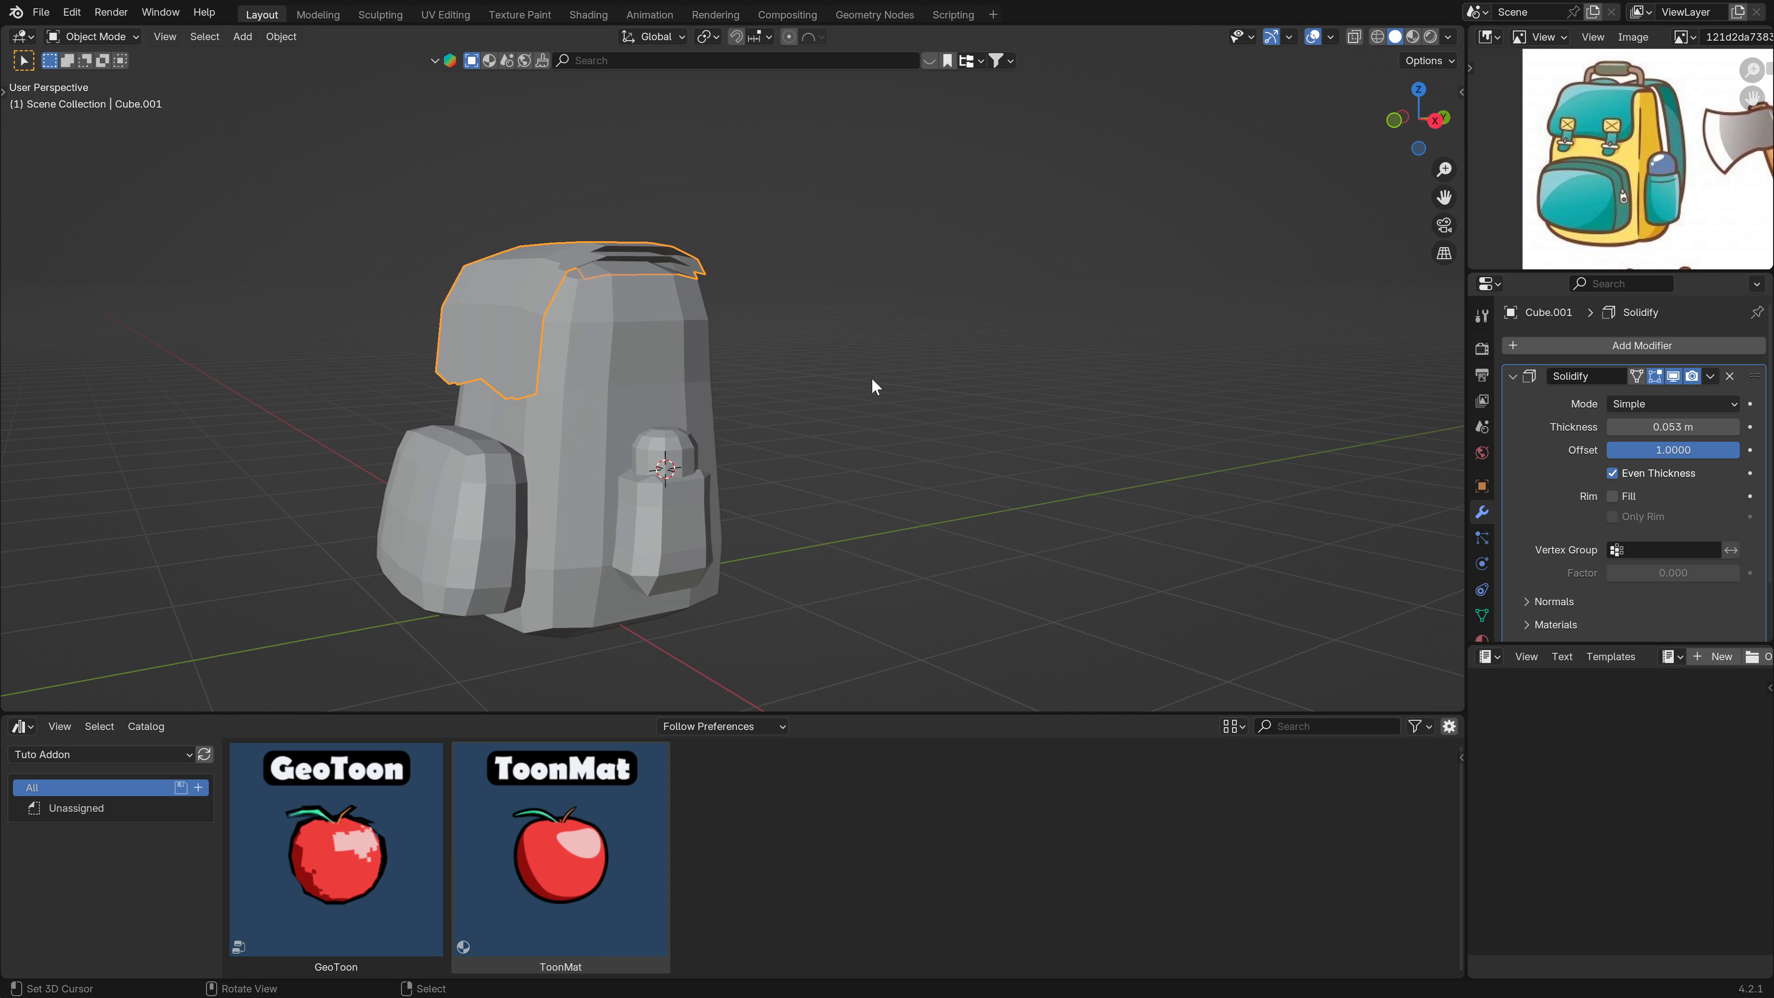
left_click(1613, 495)
middle_click_drag(578, 296, 545, 341)
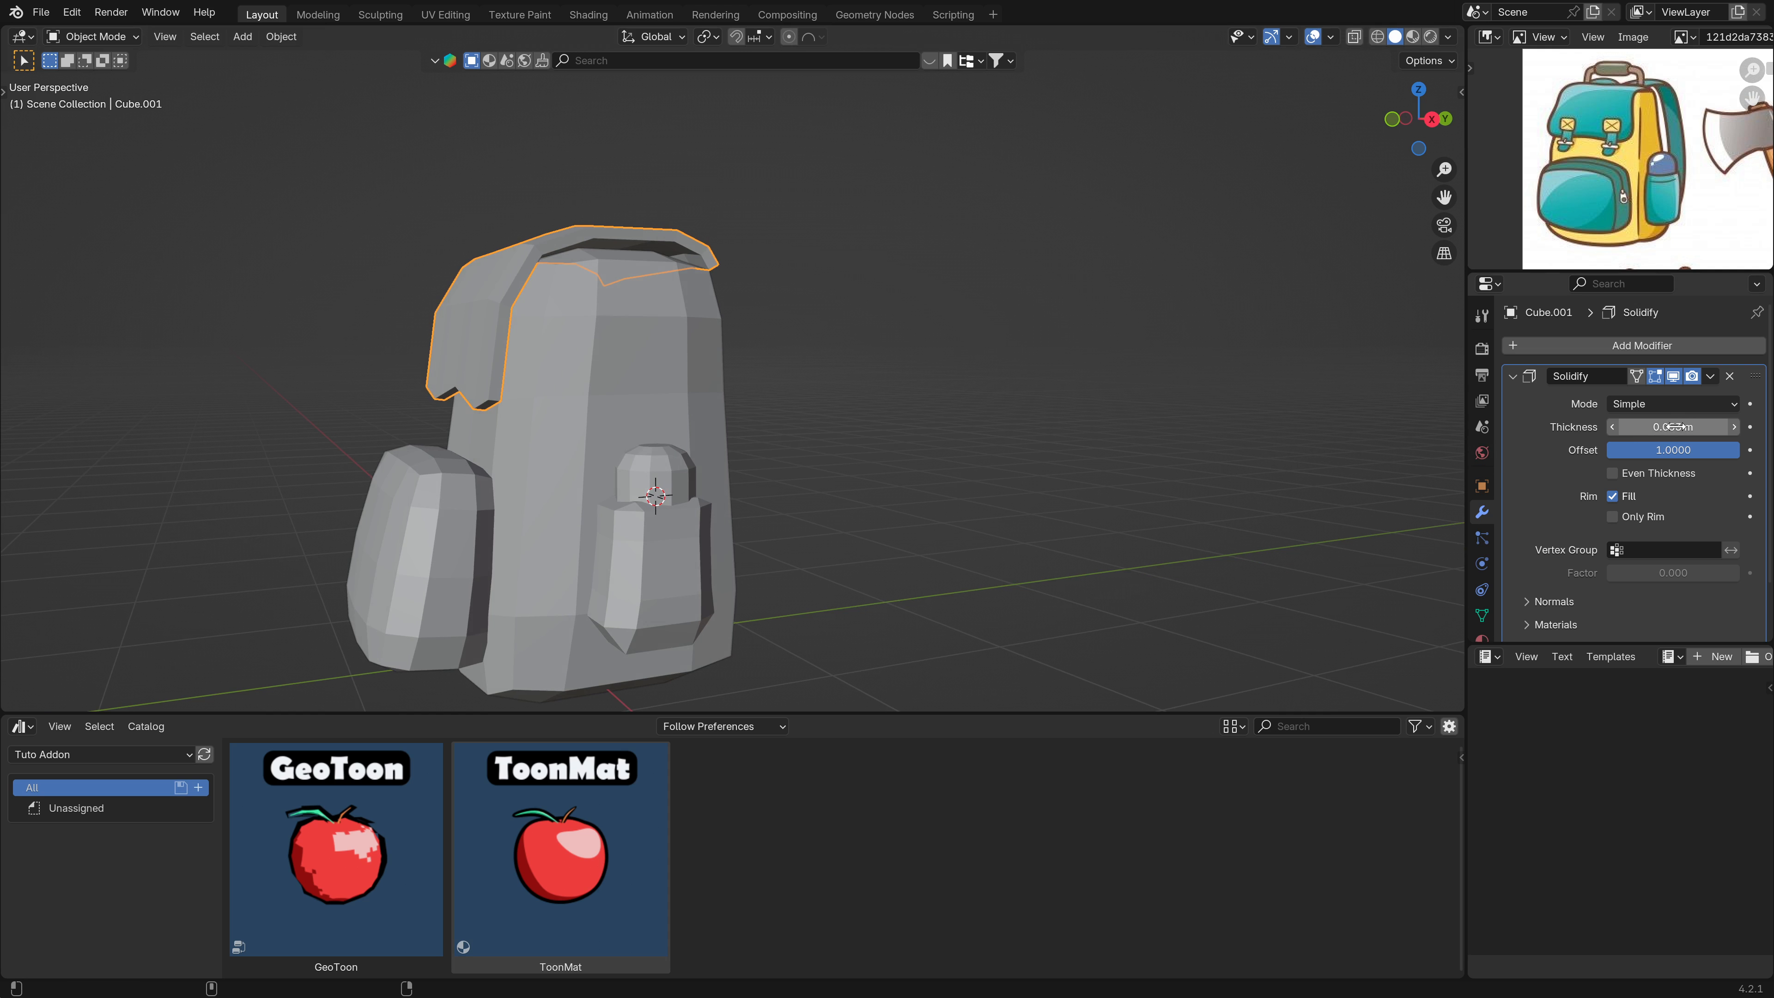
Set the thickness of the flap's Solidify modifier to 0.12 m.
left_click_drag(1669, 427, 1697, 427)
middle_click_drag(776, 328, 1406, 455)
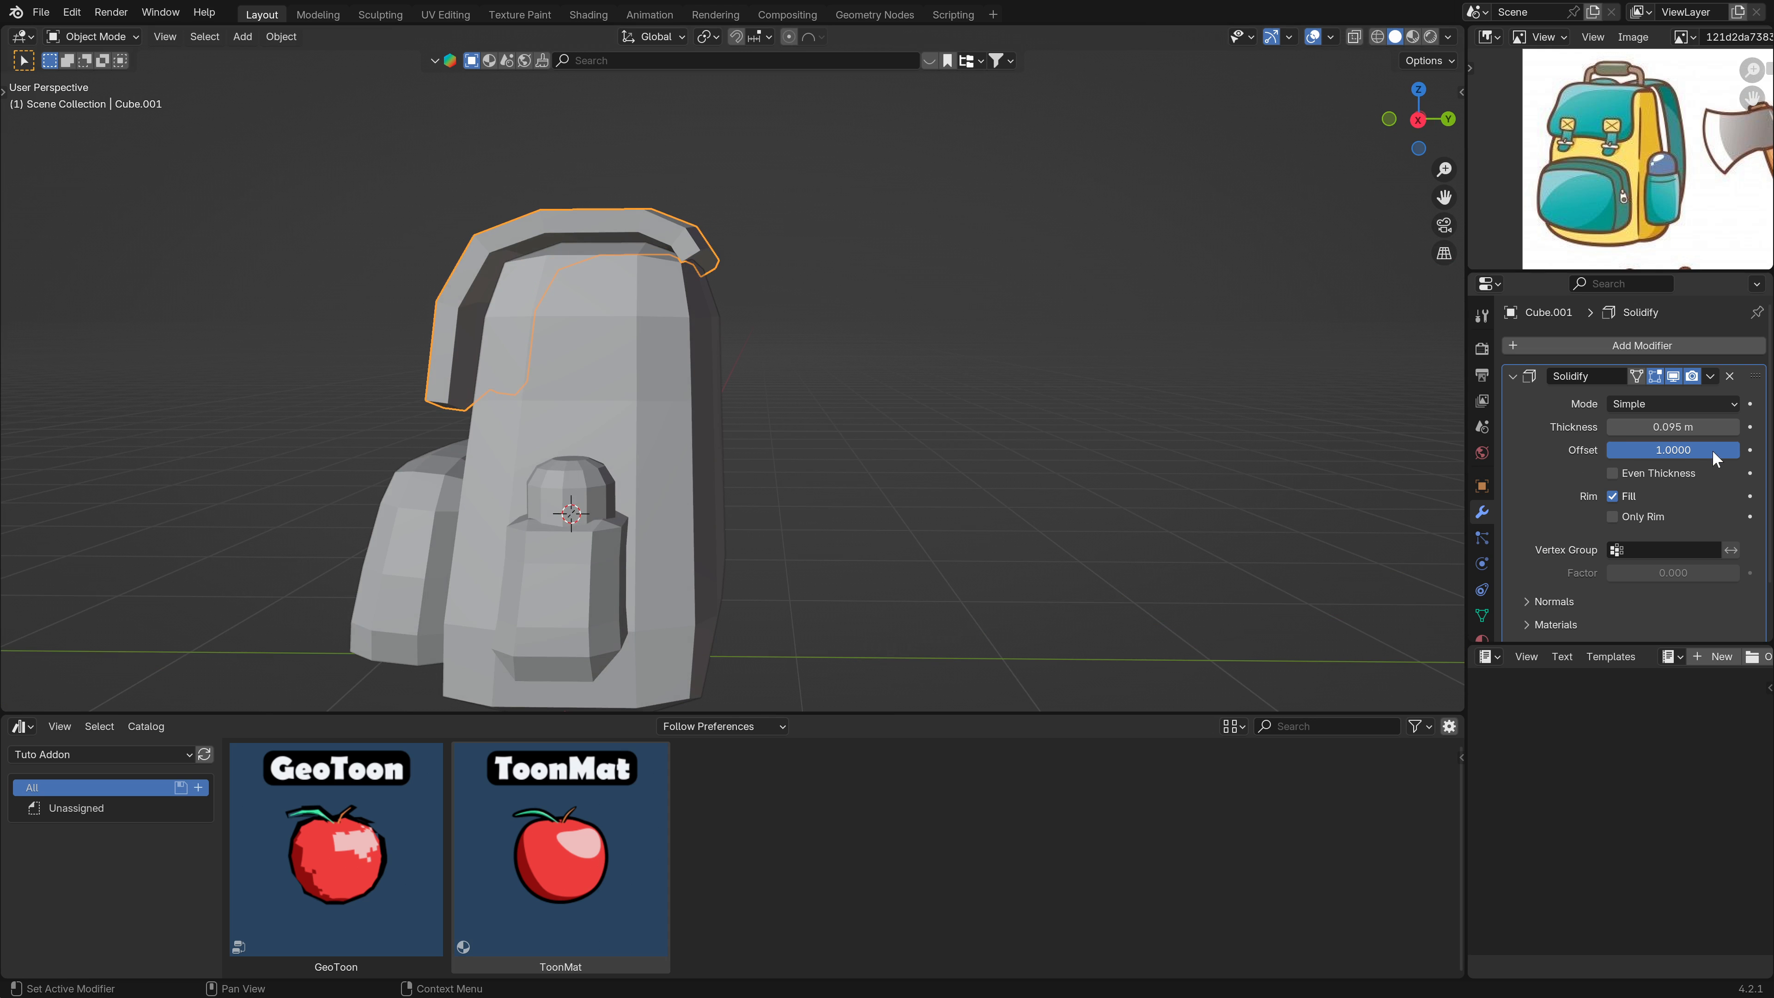
left_click(1682, 427)
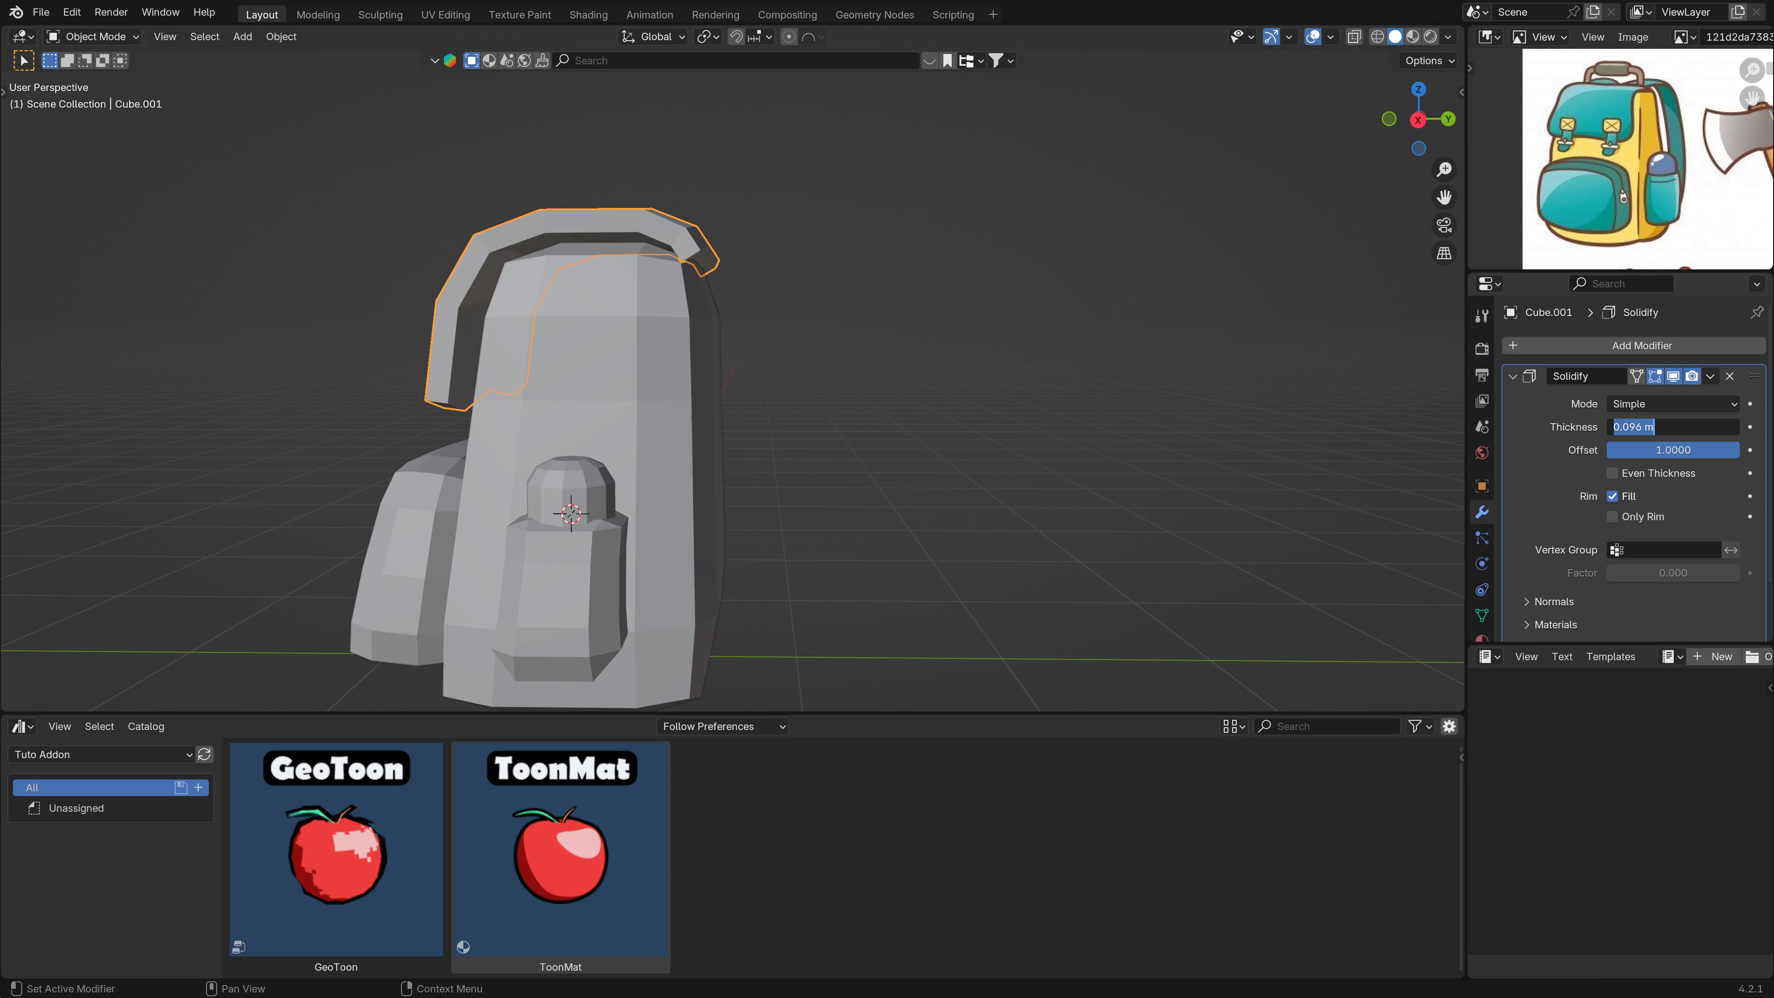
type("0.15")
key("Return")
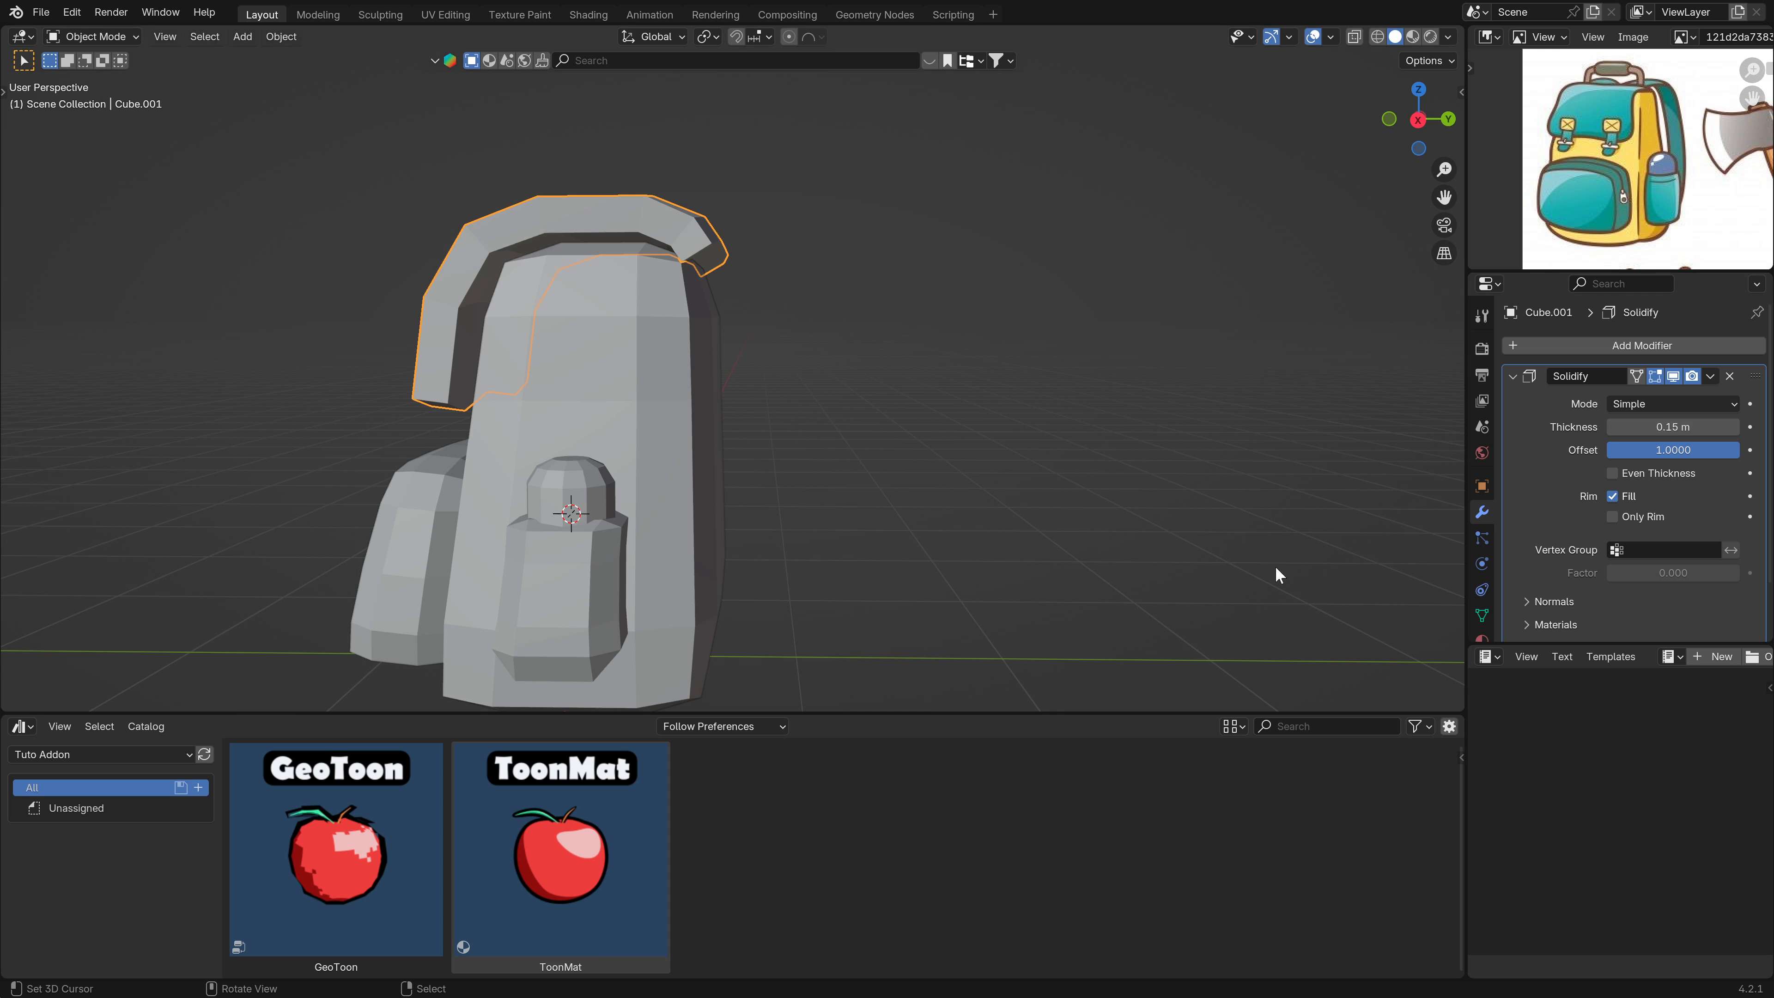
scroll(498, 461, "down", 3)
middle_click_drag(497, 461, 720, 410)
left_click_drag(1671, 427, 1650, 426)
In Edit Mode, scale the short detached edge under the flap's rear rim along X to size it for a shoulder strap.
scroll(629, 391, "up", 4)
key("Tab")
key("s")
middle_click_drag(489, 391, 752, 397)
key("s")
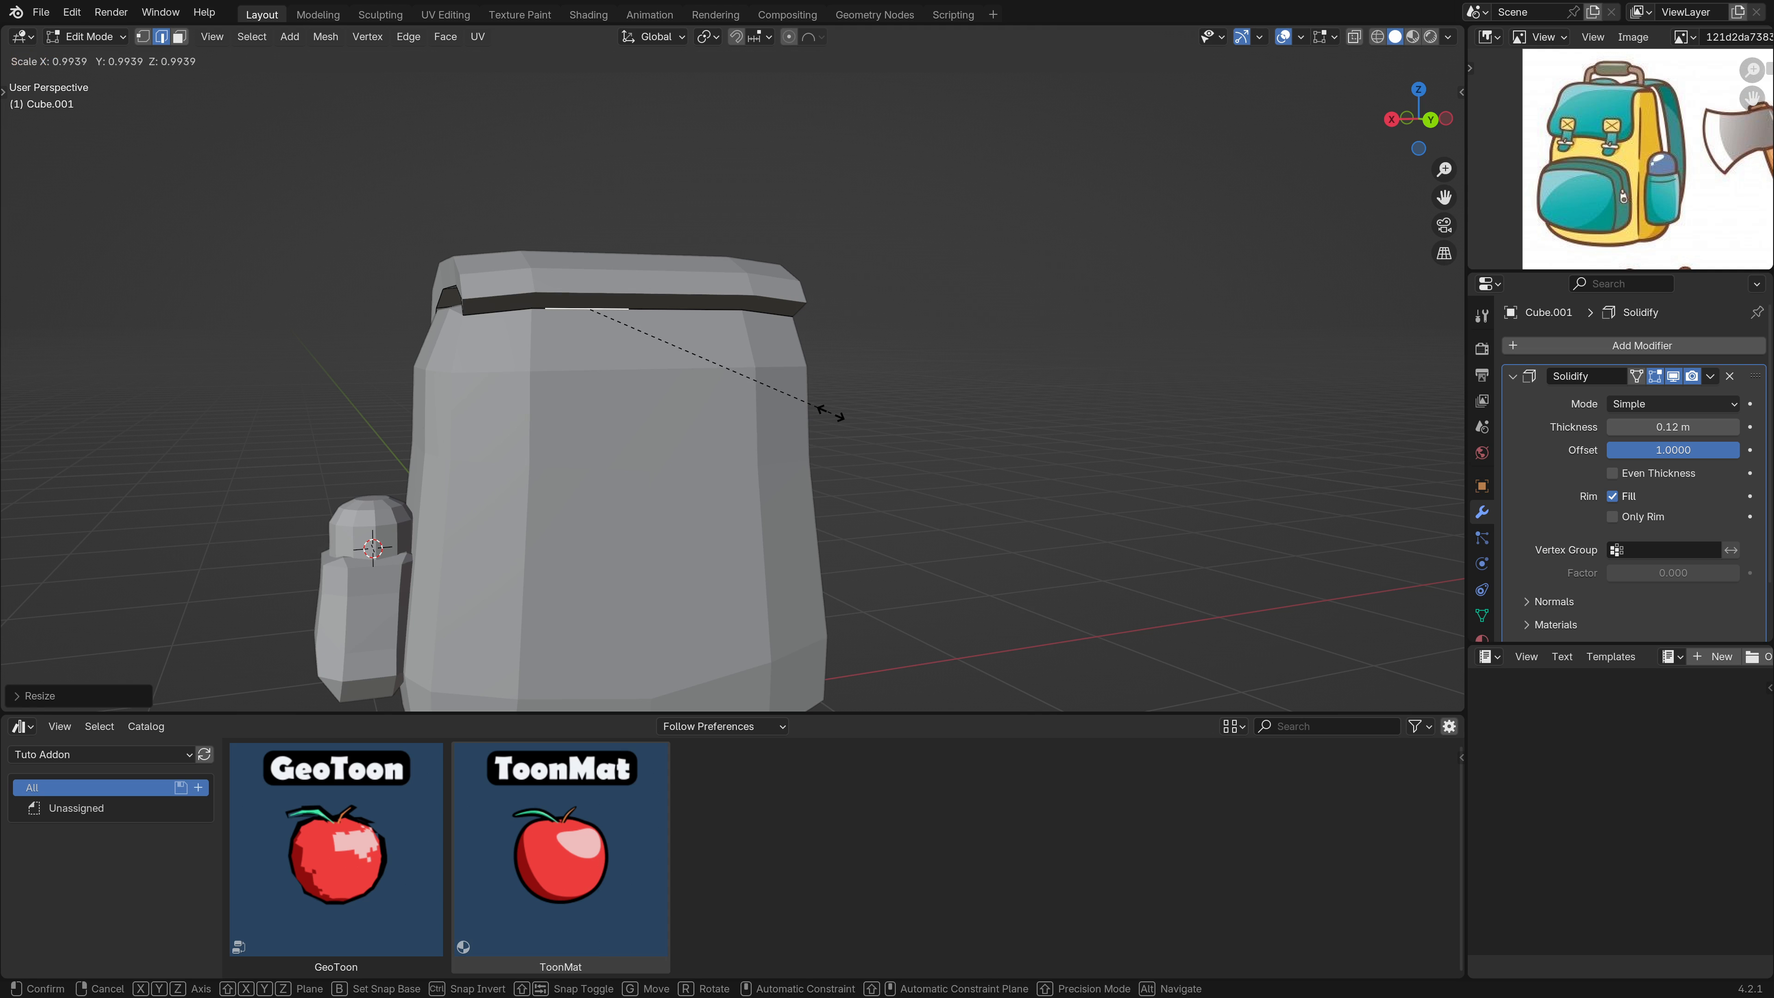
key("x")
left_click(751, 379)
mouse_move(619, 389)
middle_mouse_down()
mouse_move(606, 285)
mouse_move(605, 400)
middle_mouse_up()
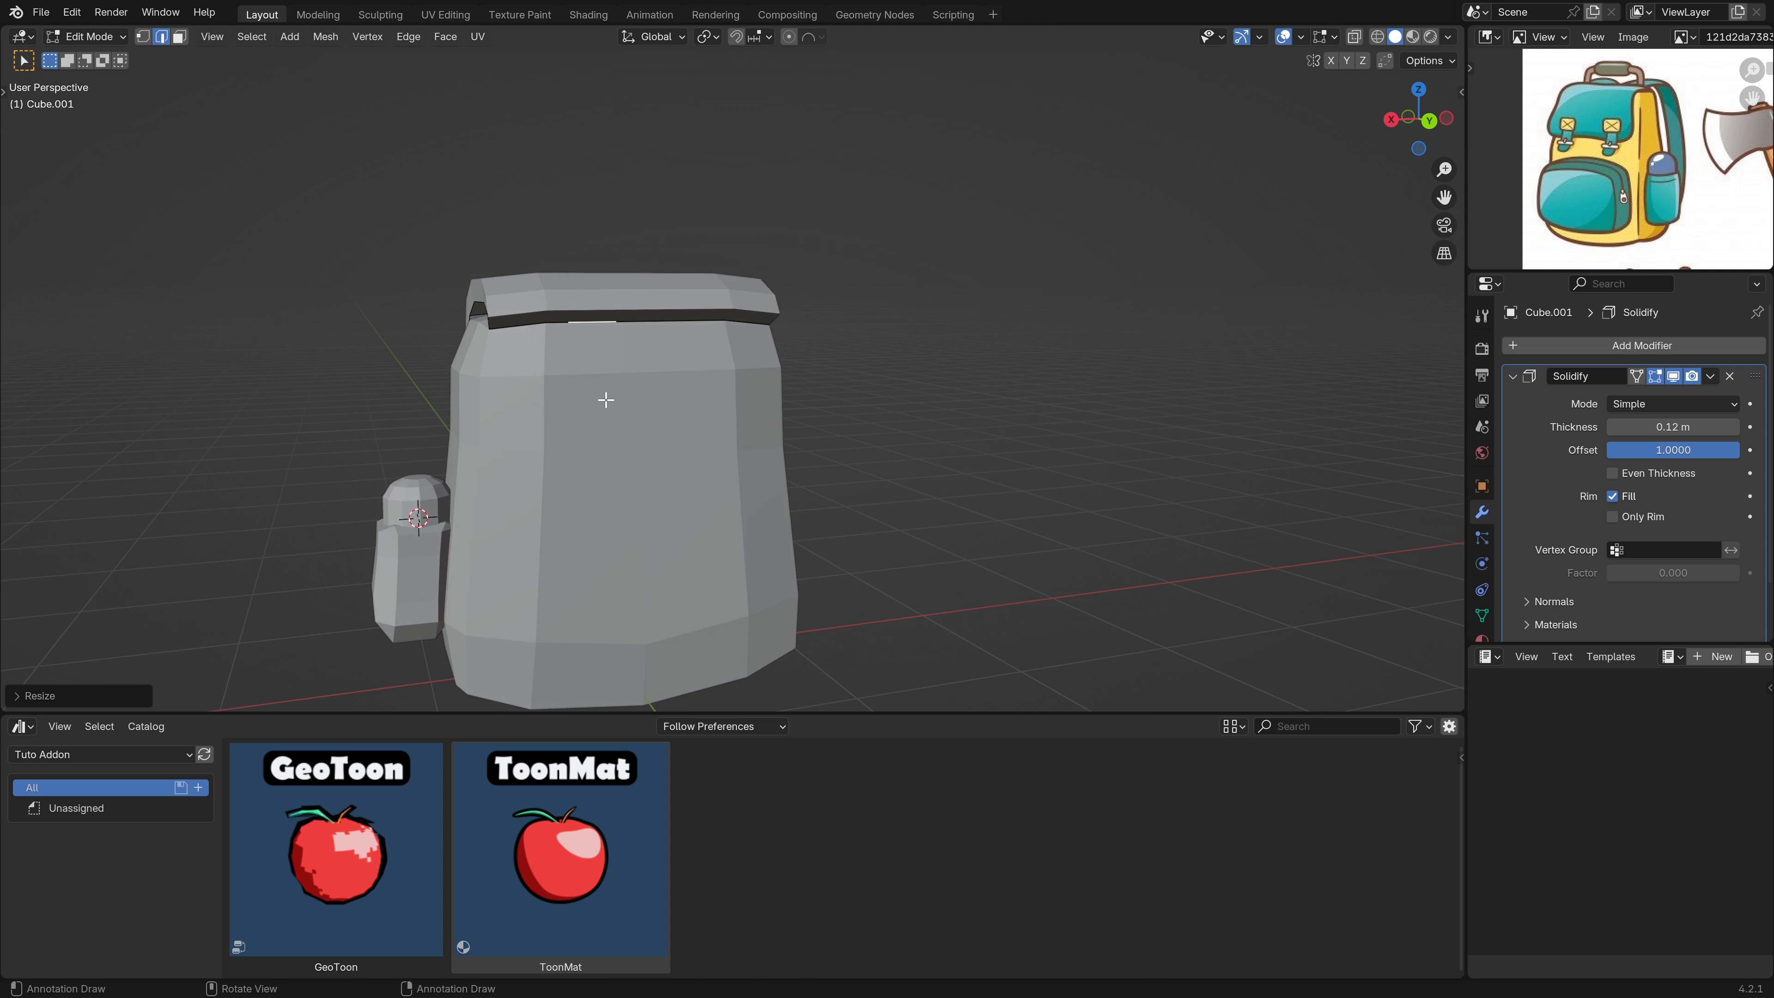
Hide the Solidify modifier in the viewport and move the strap edge along X on the backpack's back.
scroll(606, 399, "up", 1)
left_click(1674, 376)
key("KP_5")
key("g")
middle_click_drag(653, 476, 740, 439)
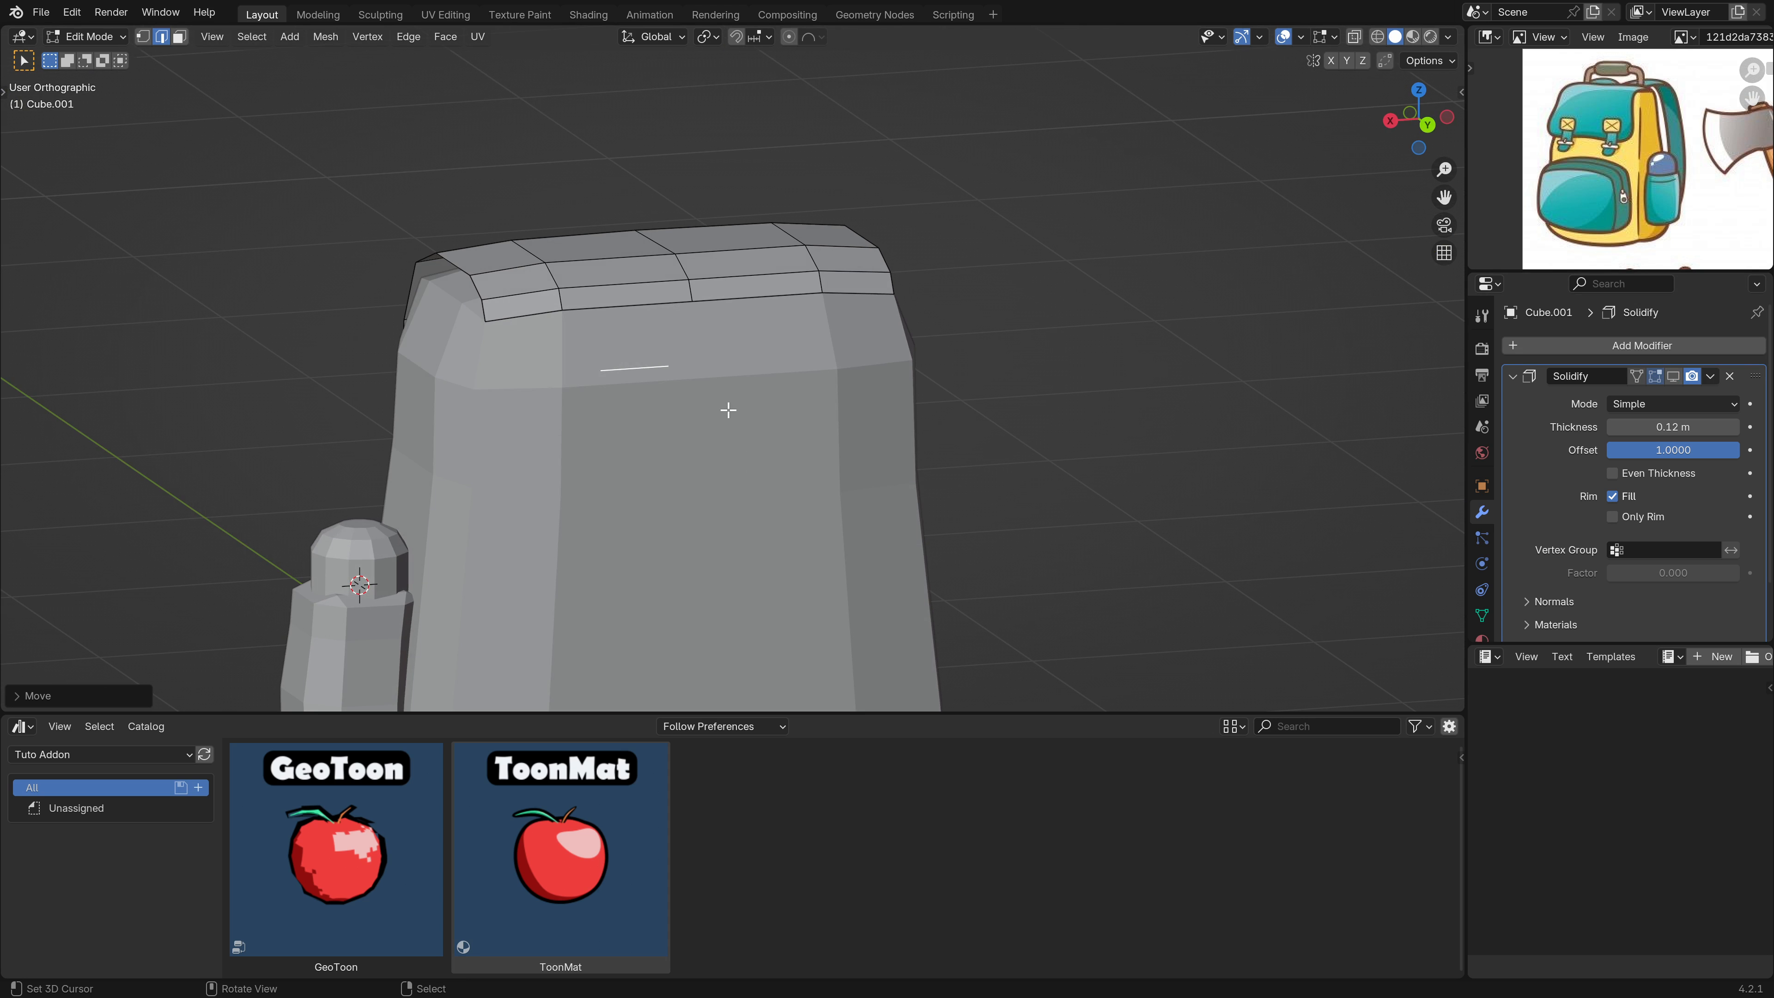
key("x")
left_click(719, 400)
In the right orthographic view, extrude the strap edge backward from the flap's rear rim in short segments to form the upper bend.
left_click(616, 305)
middle_click_drag(616, 305, 616, 376)
key("KP_3")
key("e")
left_click(744, 188)
key("e")
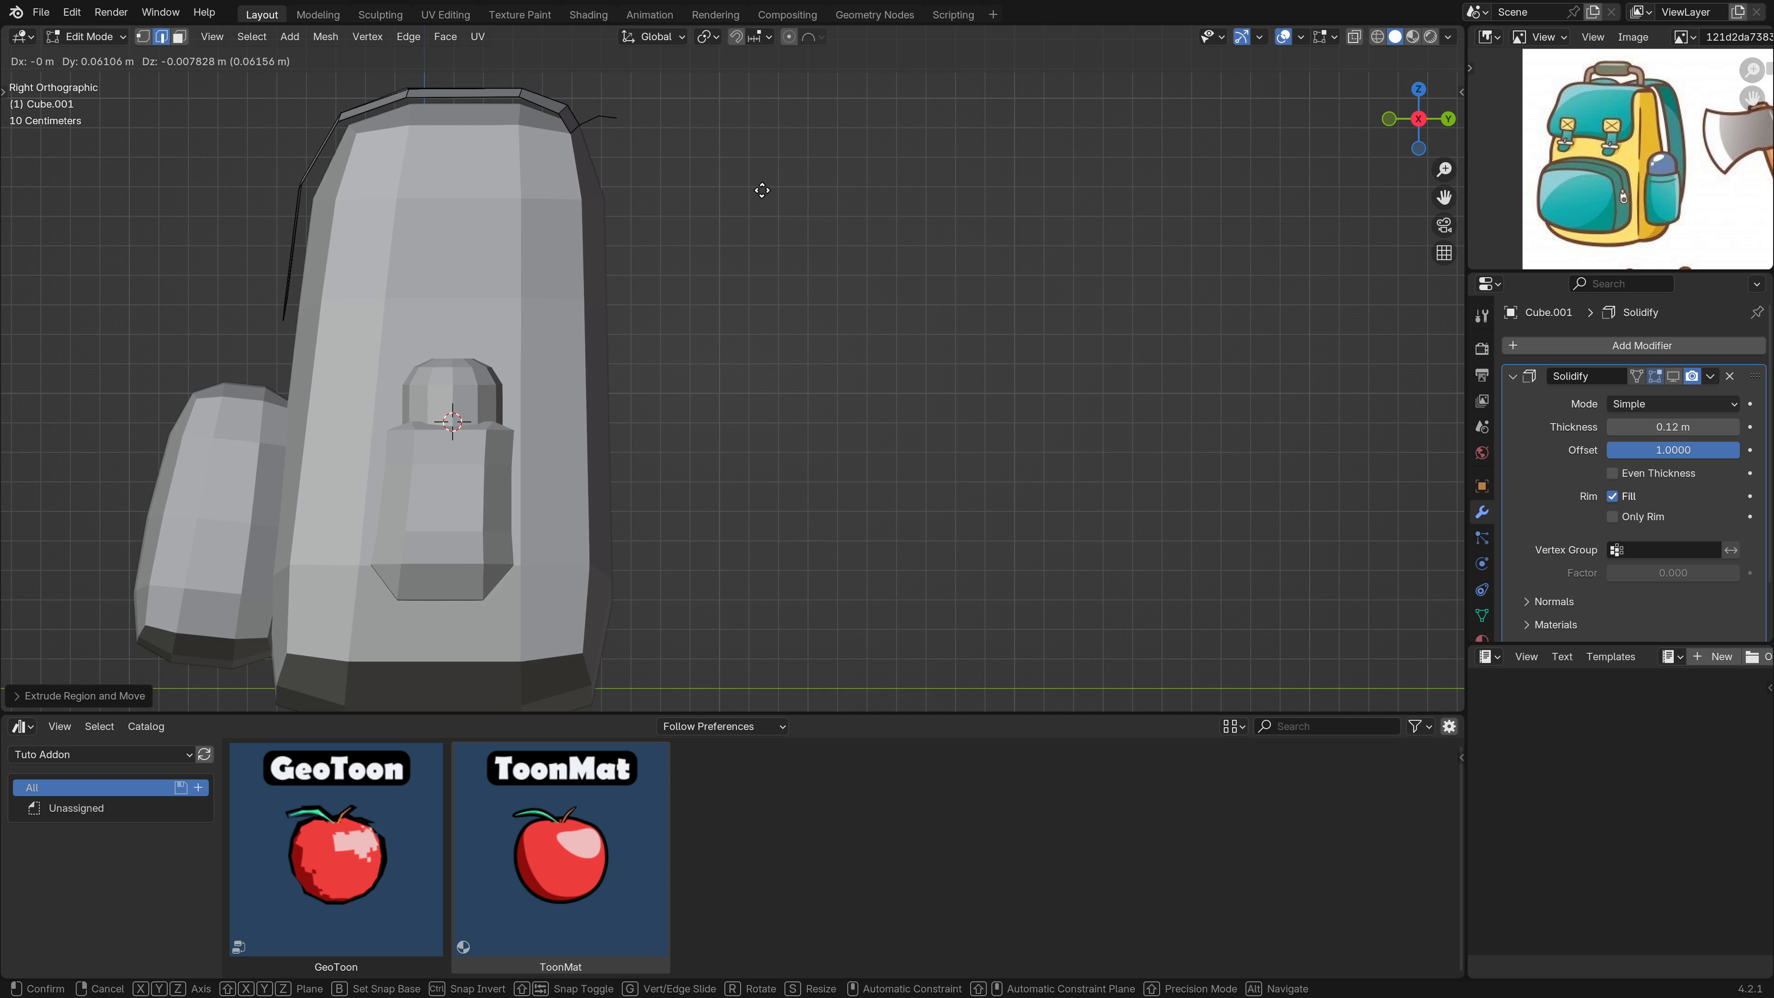
left_click(762, 191)
key("e")
left_click(810, 193)
key("e")
left_click(826, 210)
Extrude the strap down behind the backpack and angle its lower segments inward toward the base.
key("e")
left_click(852, 553)
key("e")
left_click(827, 633)
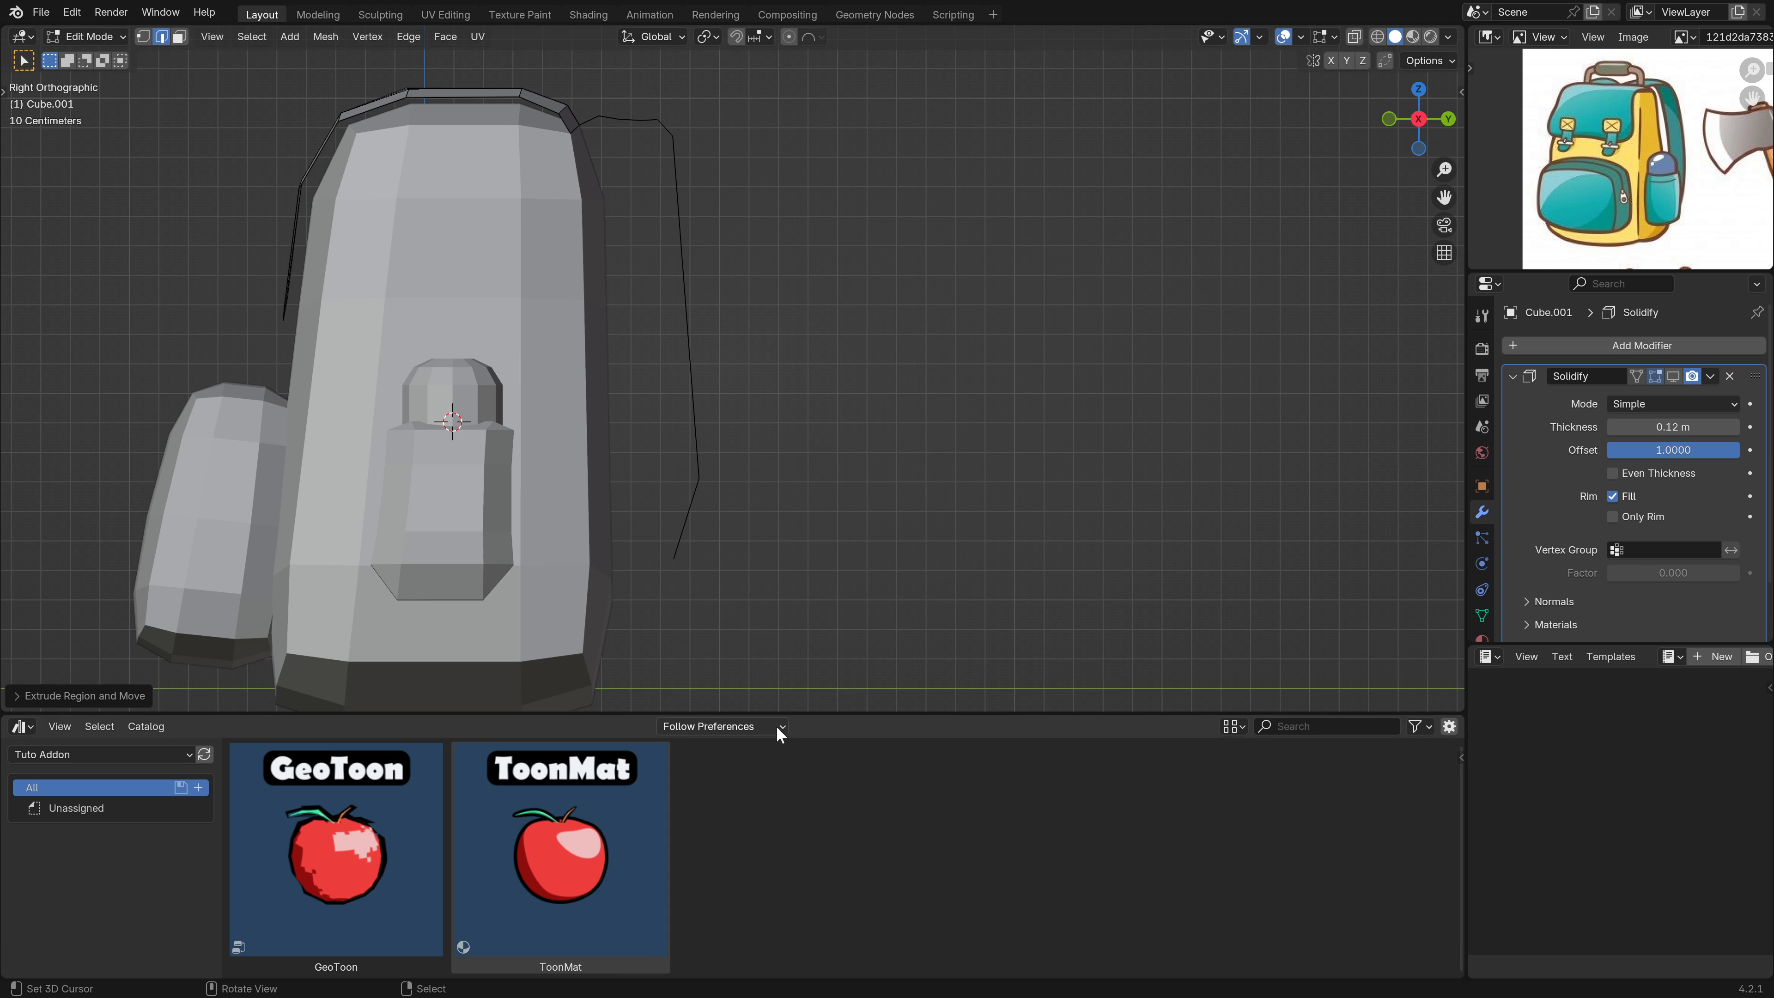
key("e")
left_click(650, 626)
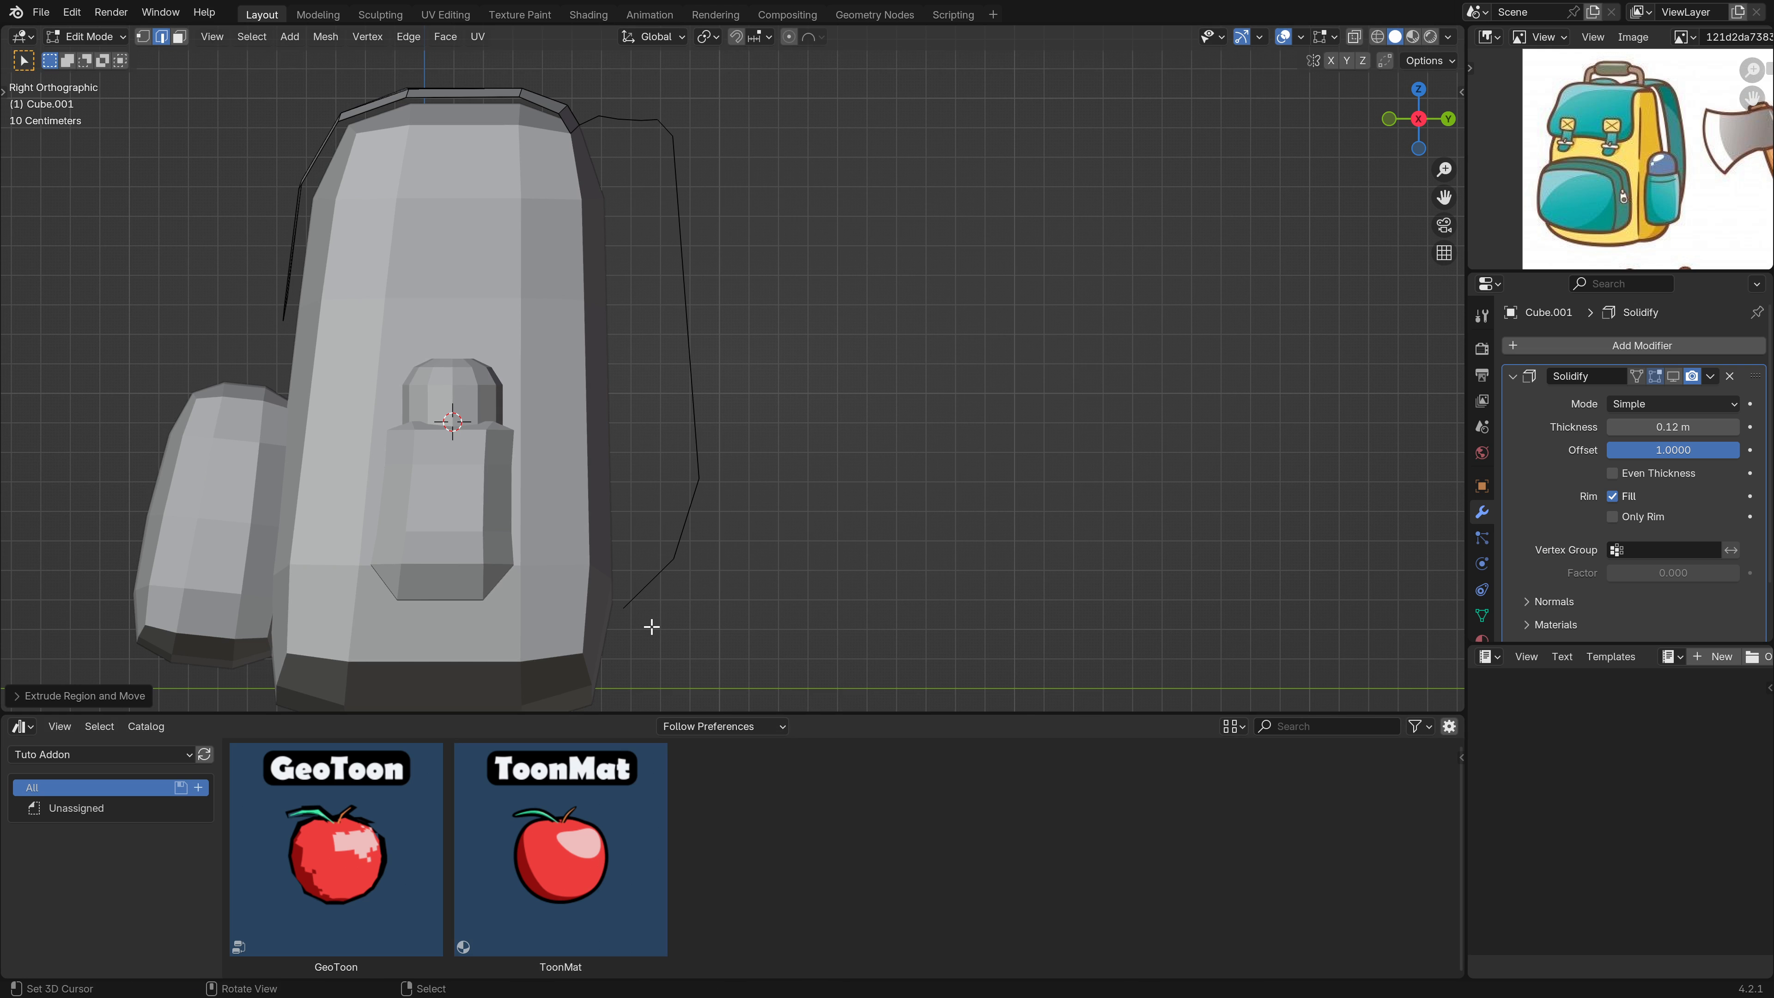
Move the strap's lower end edge onto the backpack's lower back.
middle_click_drag(650, 626, 433, 500)
key("KP_3")
scroll(663, 531, "up", 2)
key("g")
left_click(685, 578)
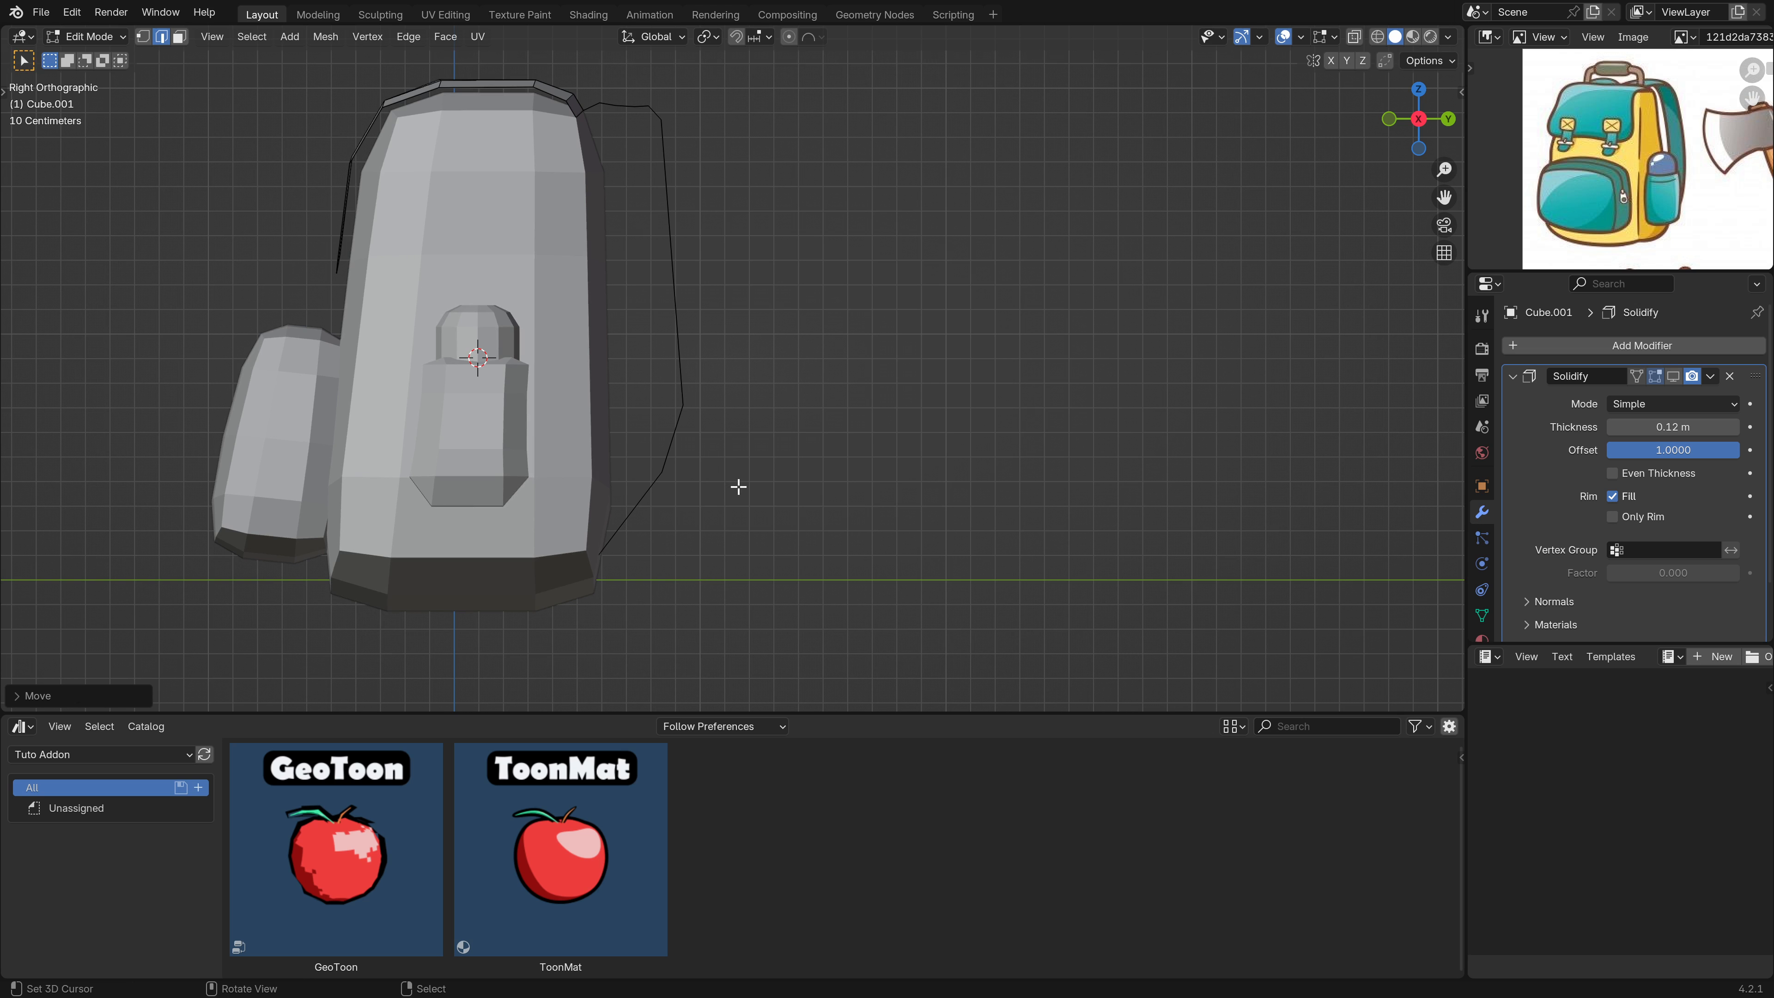
Extend the selection to the strap's lowest segment, scale it along Z to flatten it and move it lower.
key("ctrl+KP_Add")
key("g")
key("z")
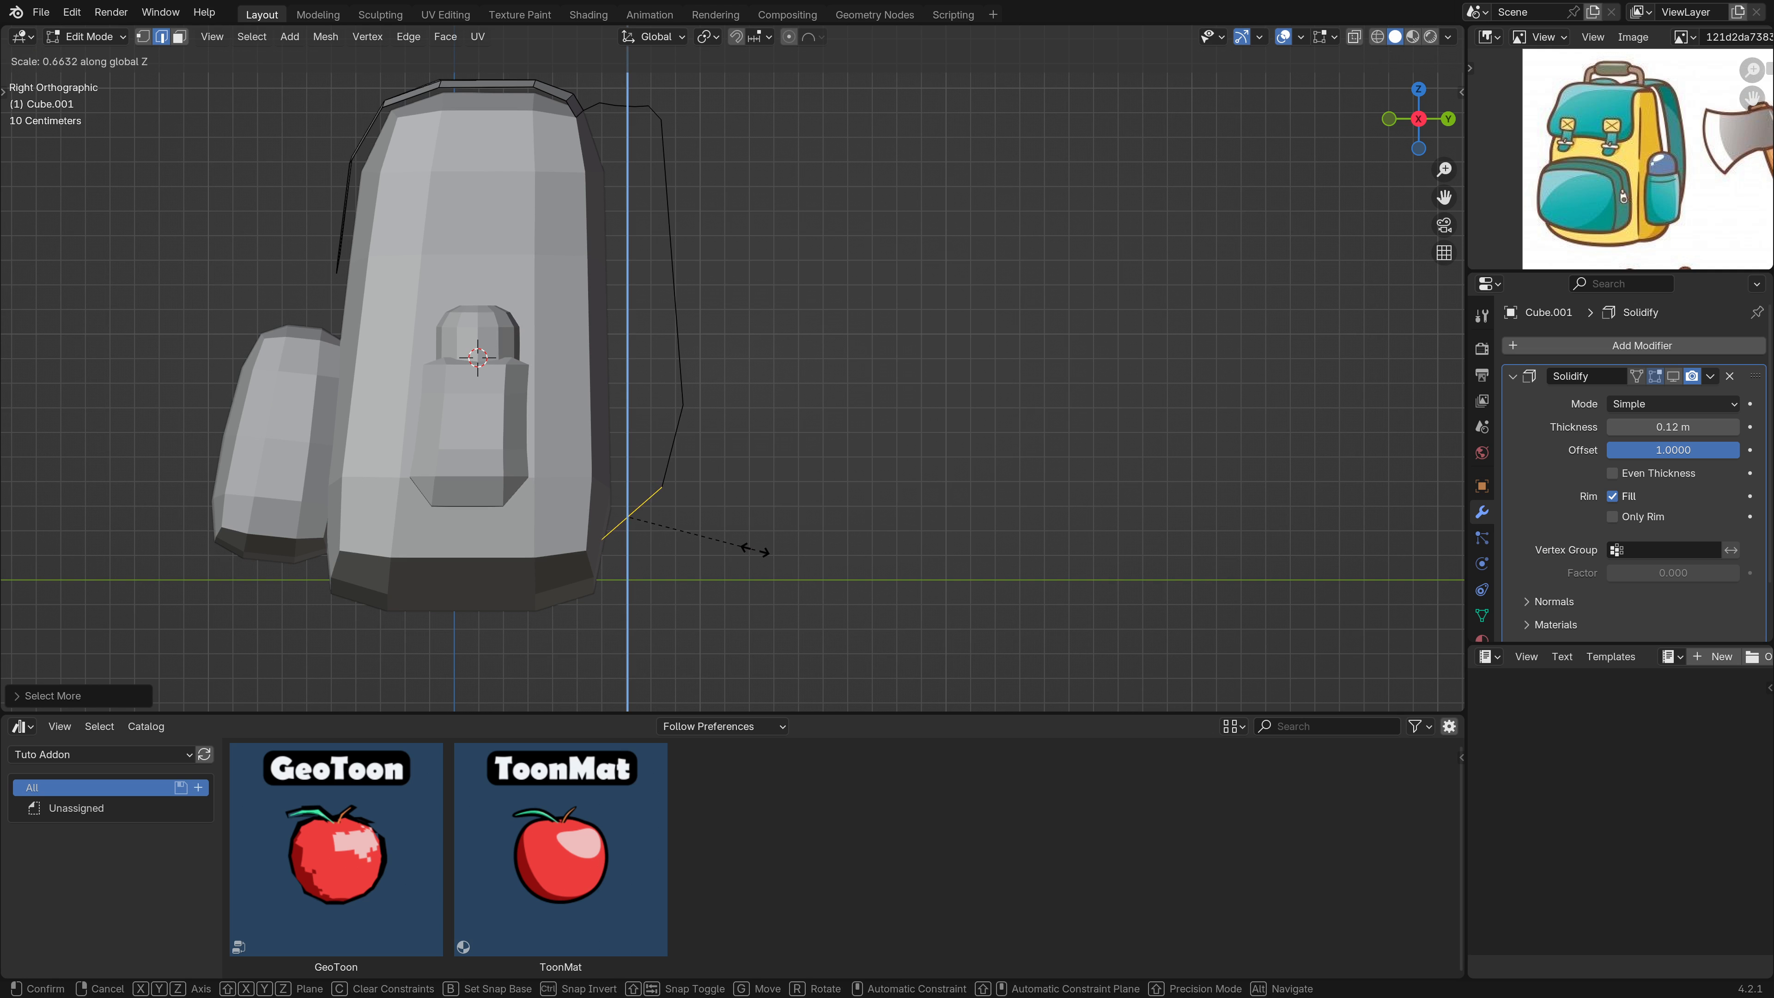
left_click(754, 550)
key("g")
left_click(751, 572)
Move the strap's outermost bend edge outward and slightly down in the right orthographic view.
middle_click_drag(782, 532, 699, 490)
left_click(704, 404)
key("KP_3")
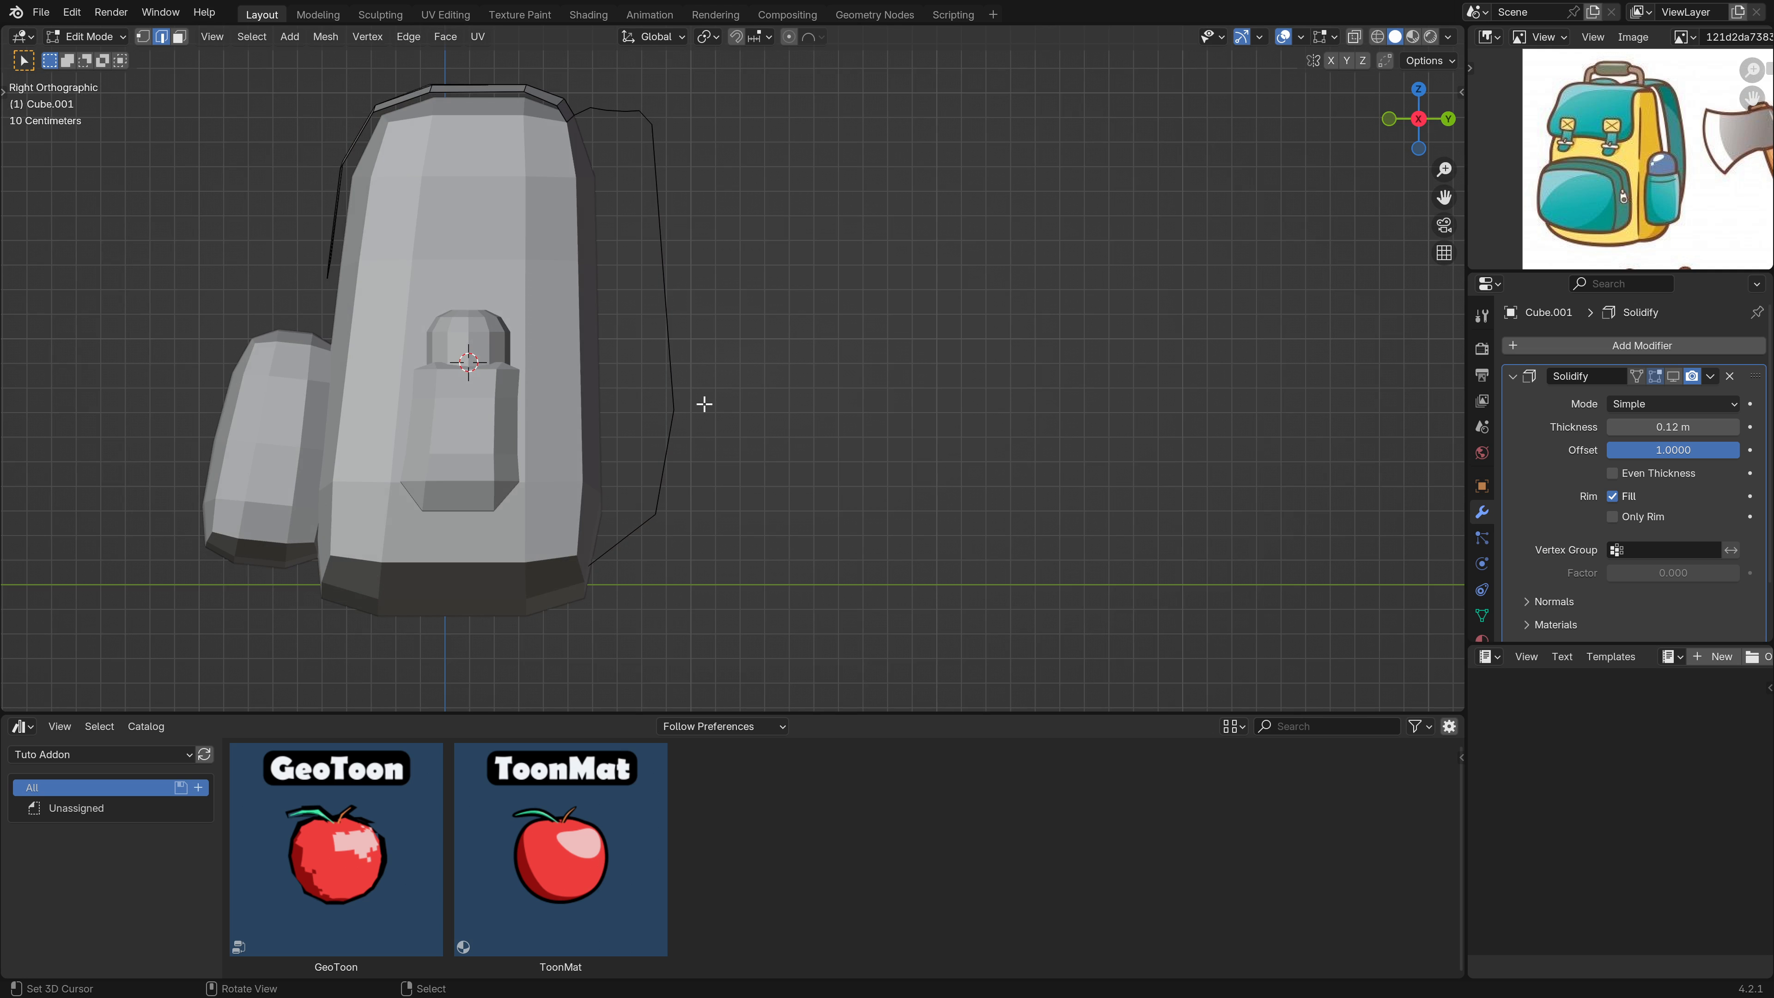
key("g")
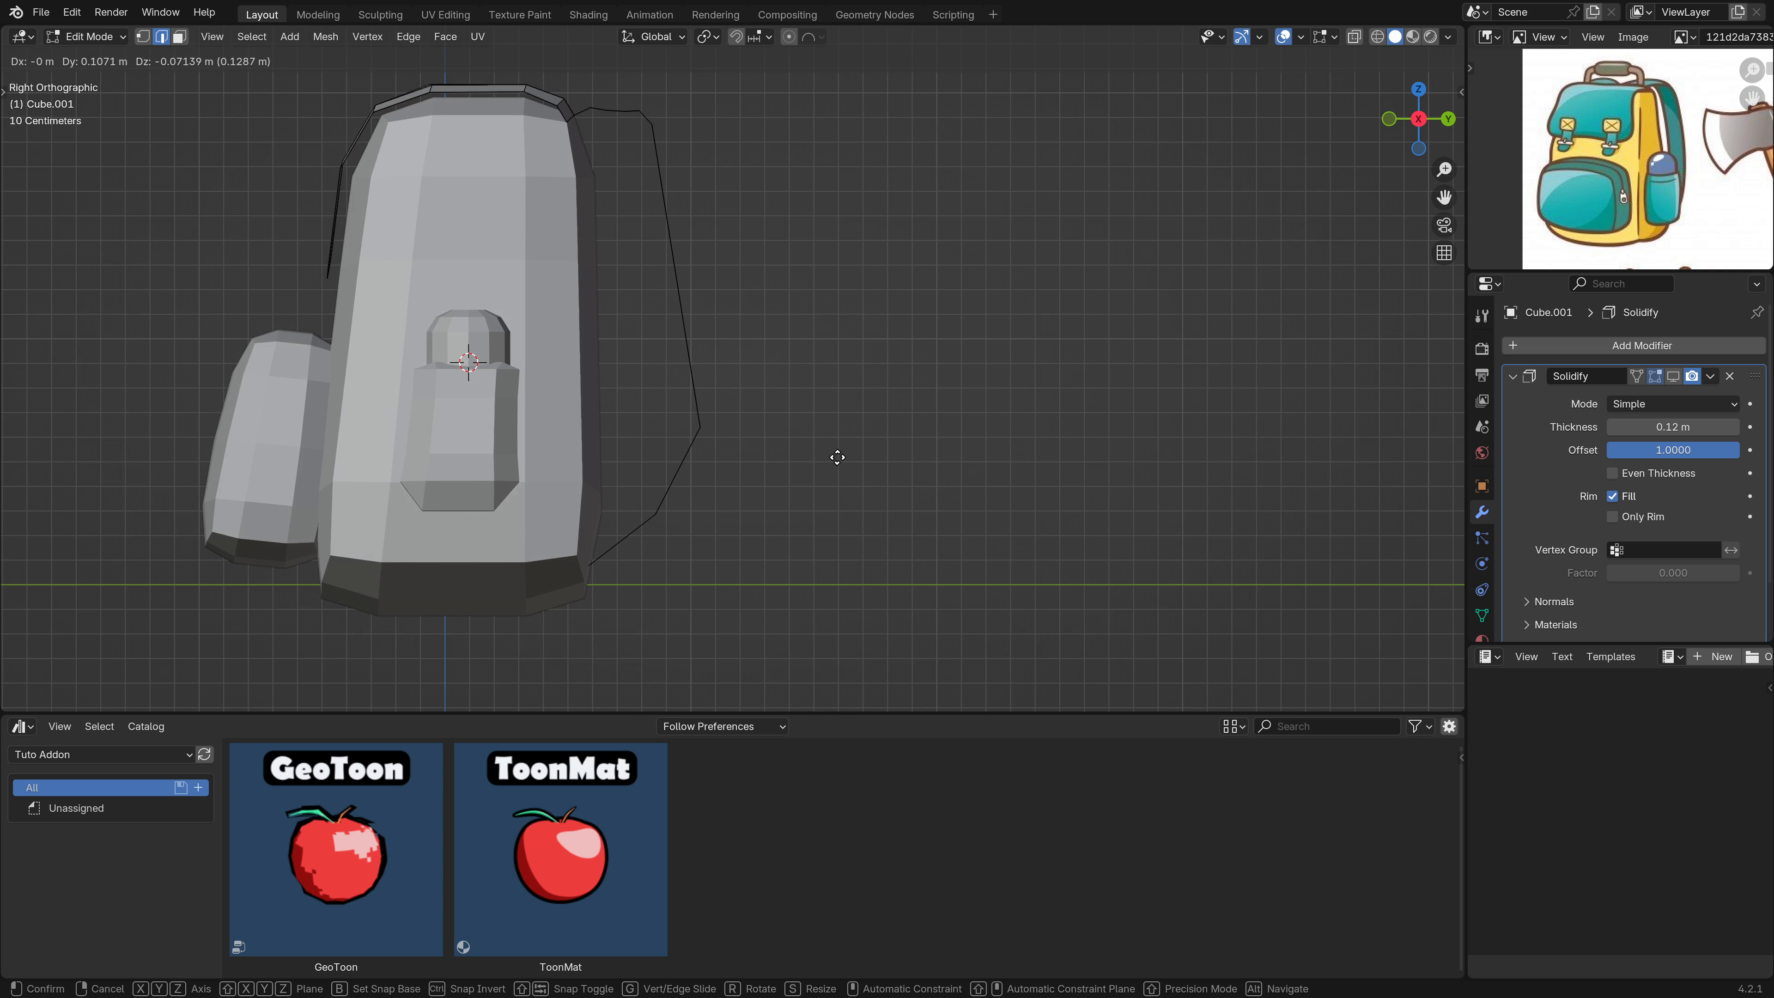
left_click(836, 450)
Bevel the strap's outermost bend edge into a rounded curve of two segments.
middle_click_drag(836, 450, 787, 385)
key("ctrl+b")
scroll(706, 482, "up", 1)
left_click(719, 475)
scroll(719, 468, "down", 1)
scroll(697, 230, "up", 2)
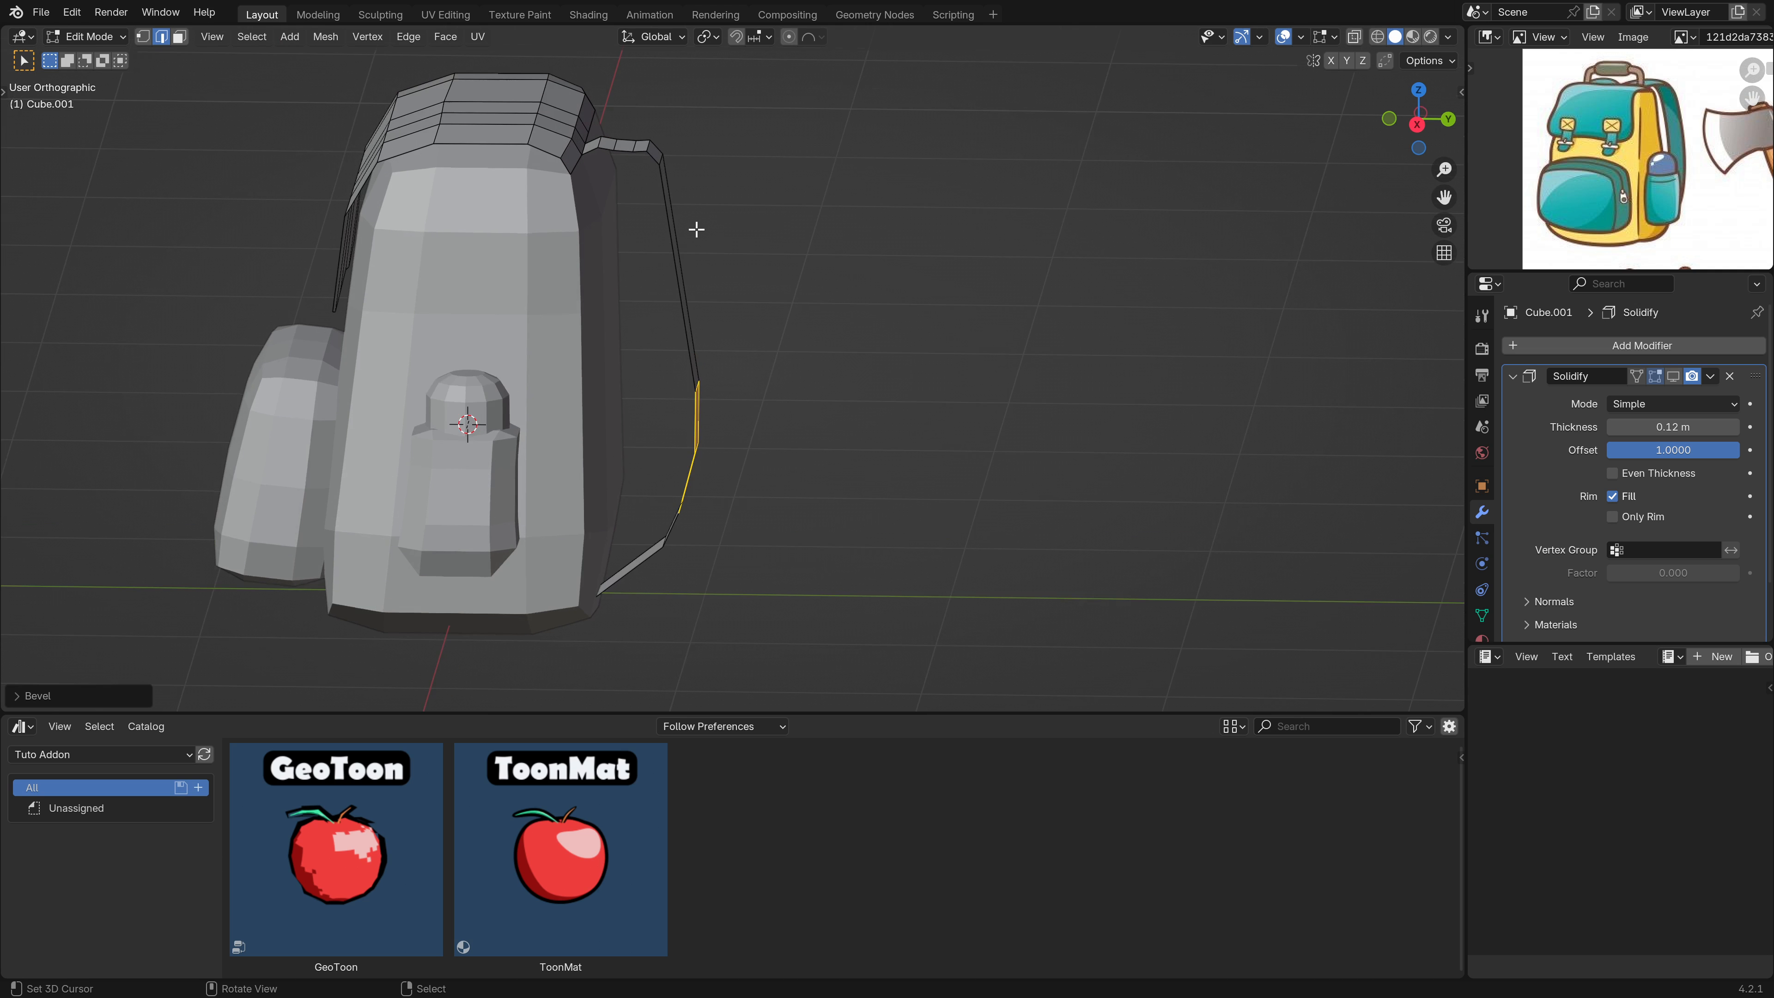
Dissolve the extra edge on the strap's upper part behind the flap.
middle_click_drag(626, 168, 803, 164)
key("alt+a")
key("x")
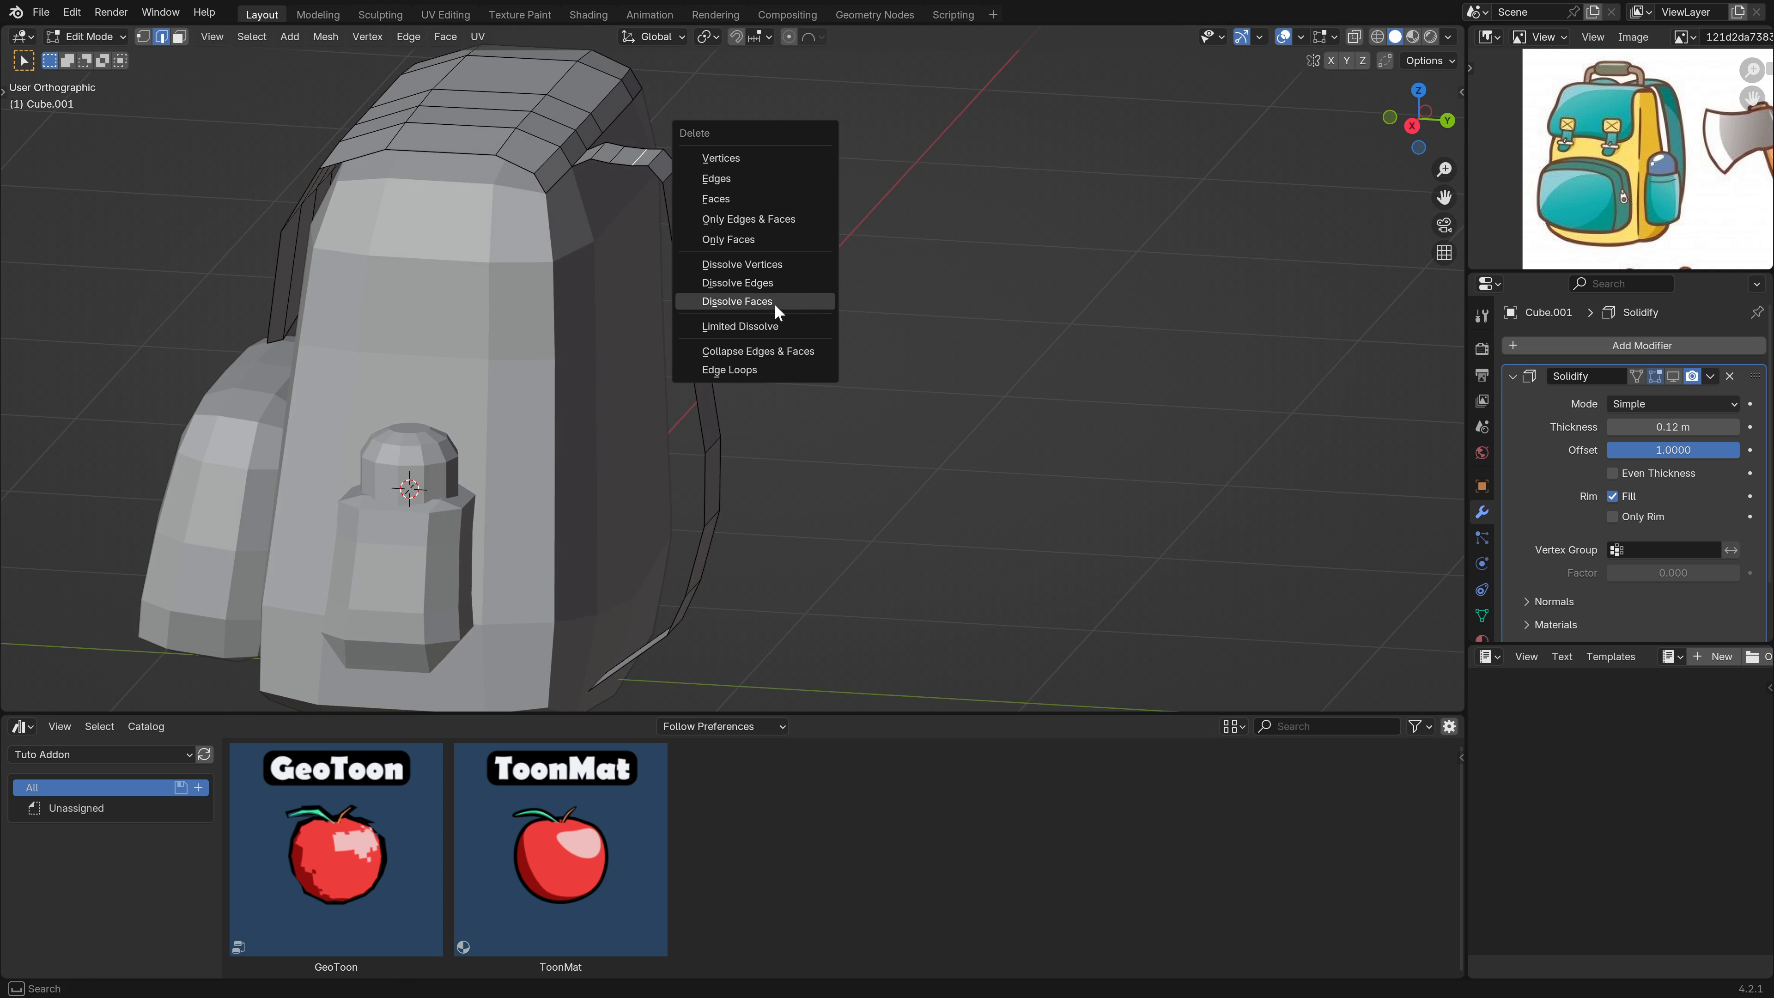
left_click(774, 284)
Reposition the edges of the strap's upper bend in the right orthographic view to smooth its curve.
key("KP_3")
key("g")
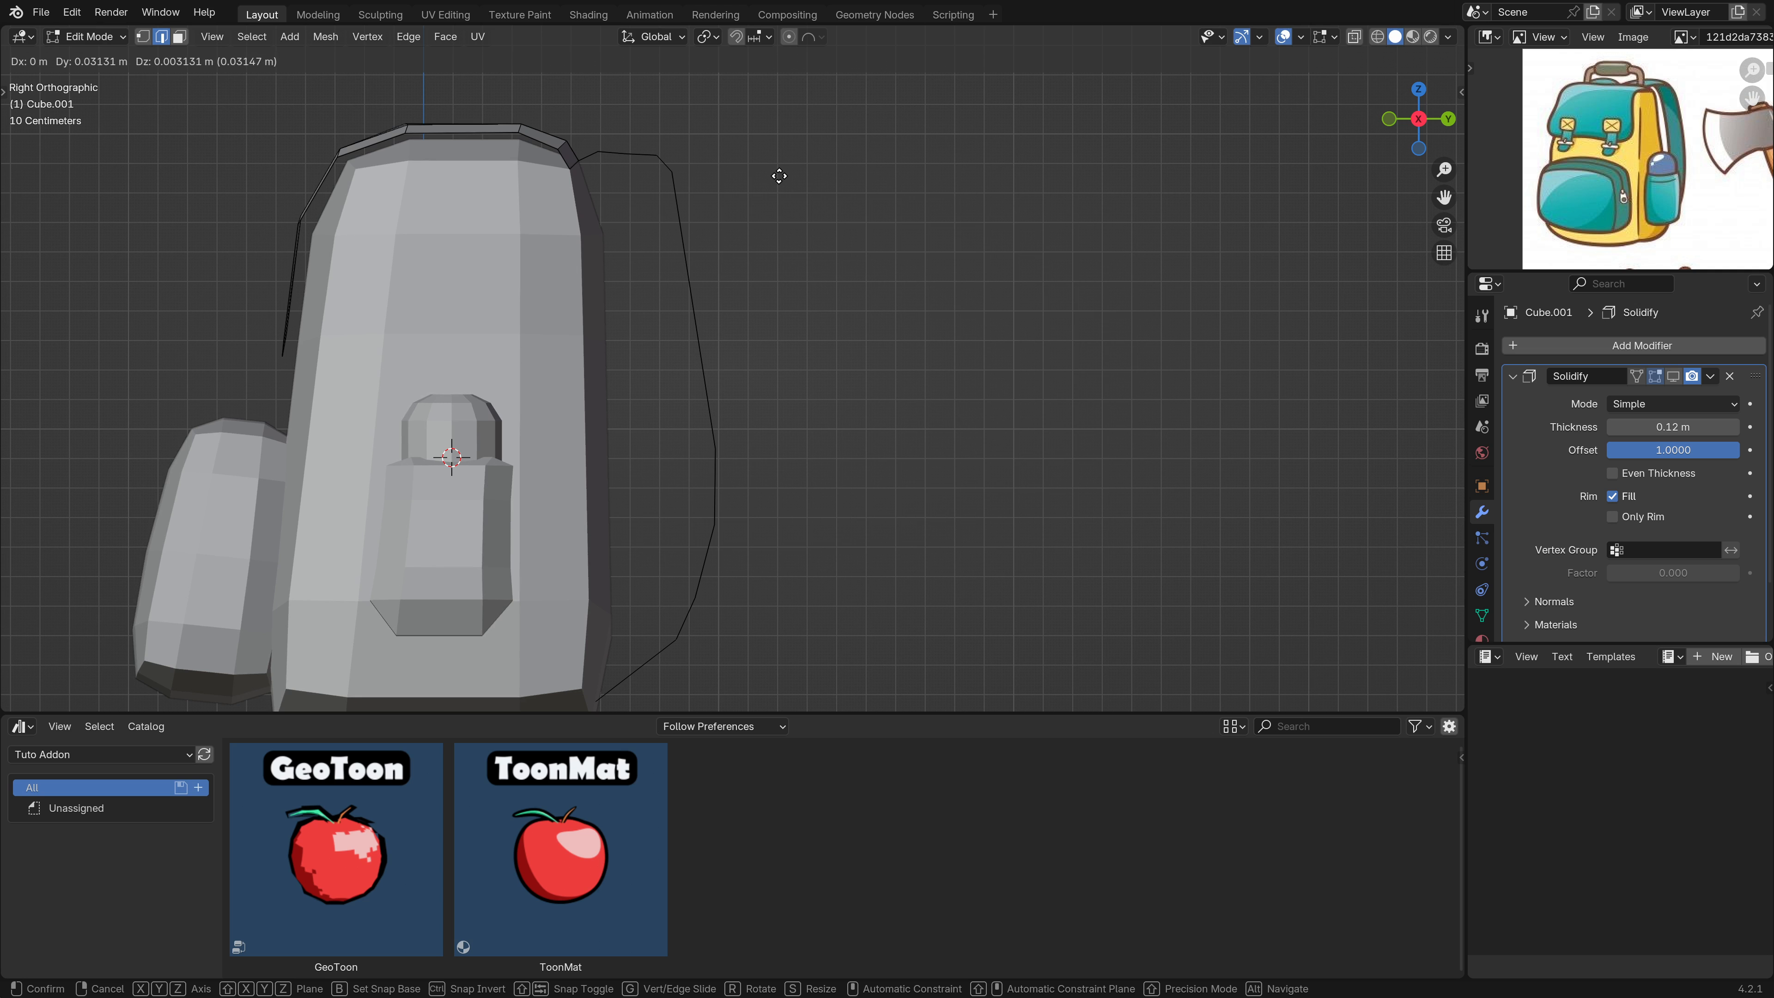
left_click(779, 176)
middle_click_drag(776, 174, 630, 244)
right_click(654, 154, "shift")
right_click(671, 173, "shift")
key("KP_3")
scroll(936, 228, "up", 2)
key("g")
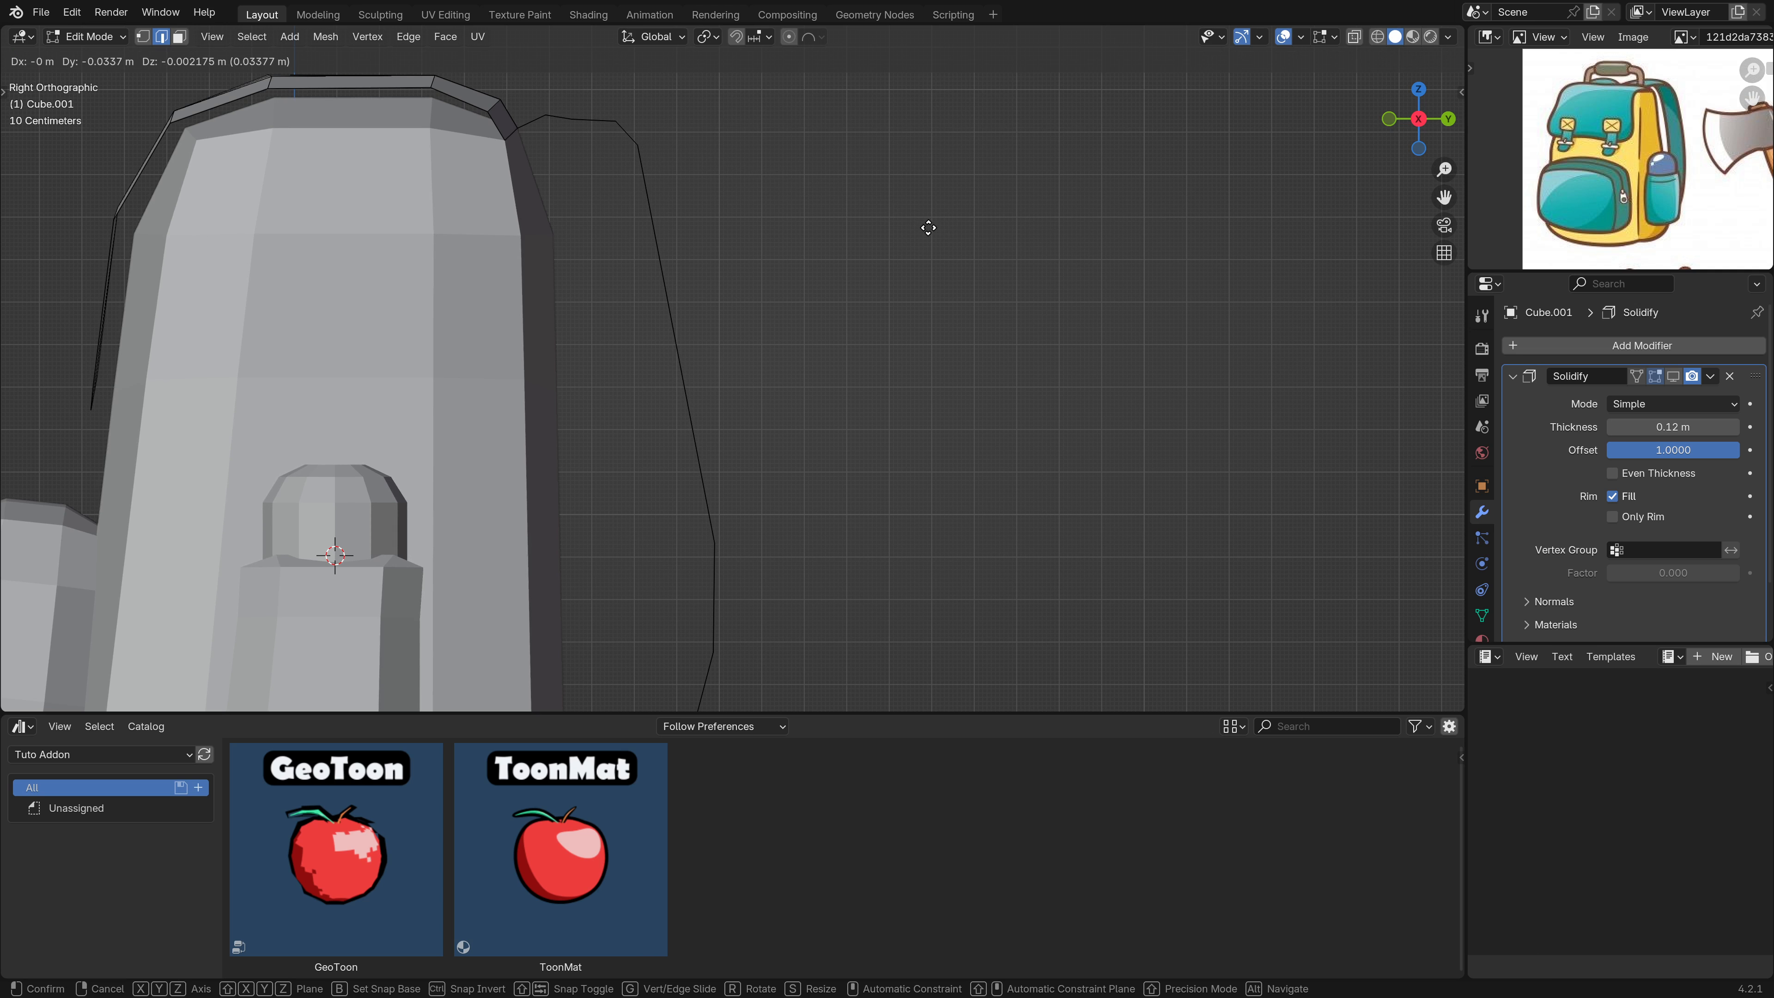
left_click(928, 227)
scroll(757, 253, "down", 4)
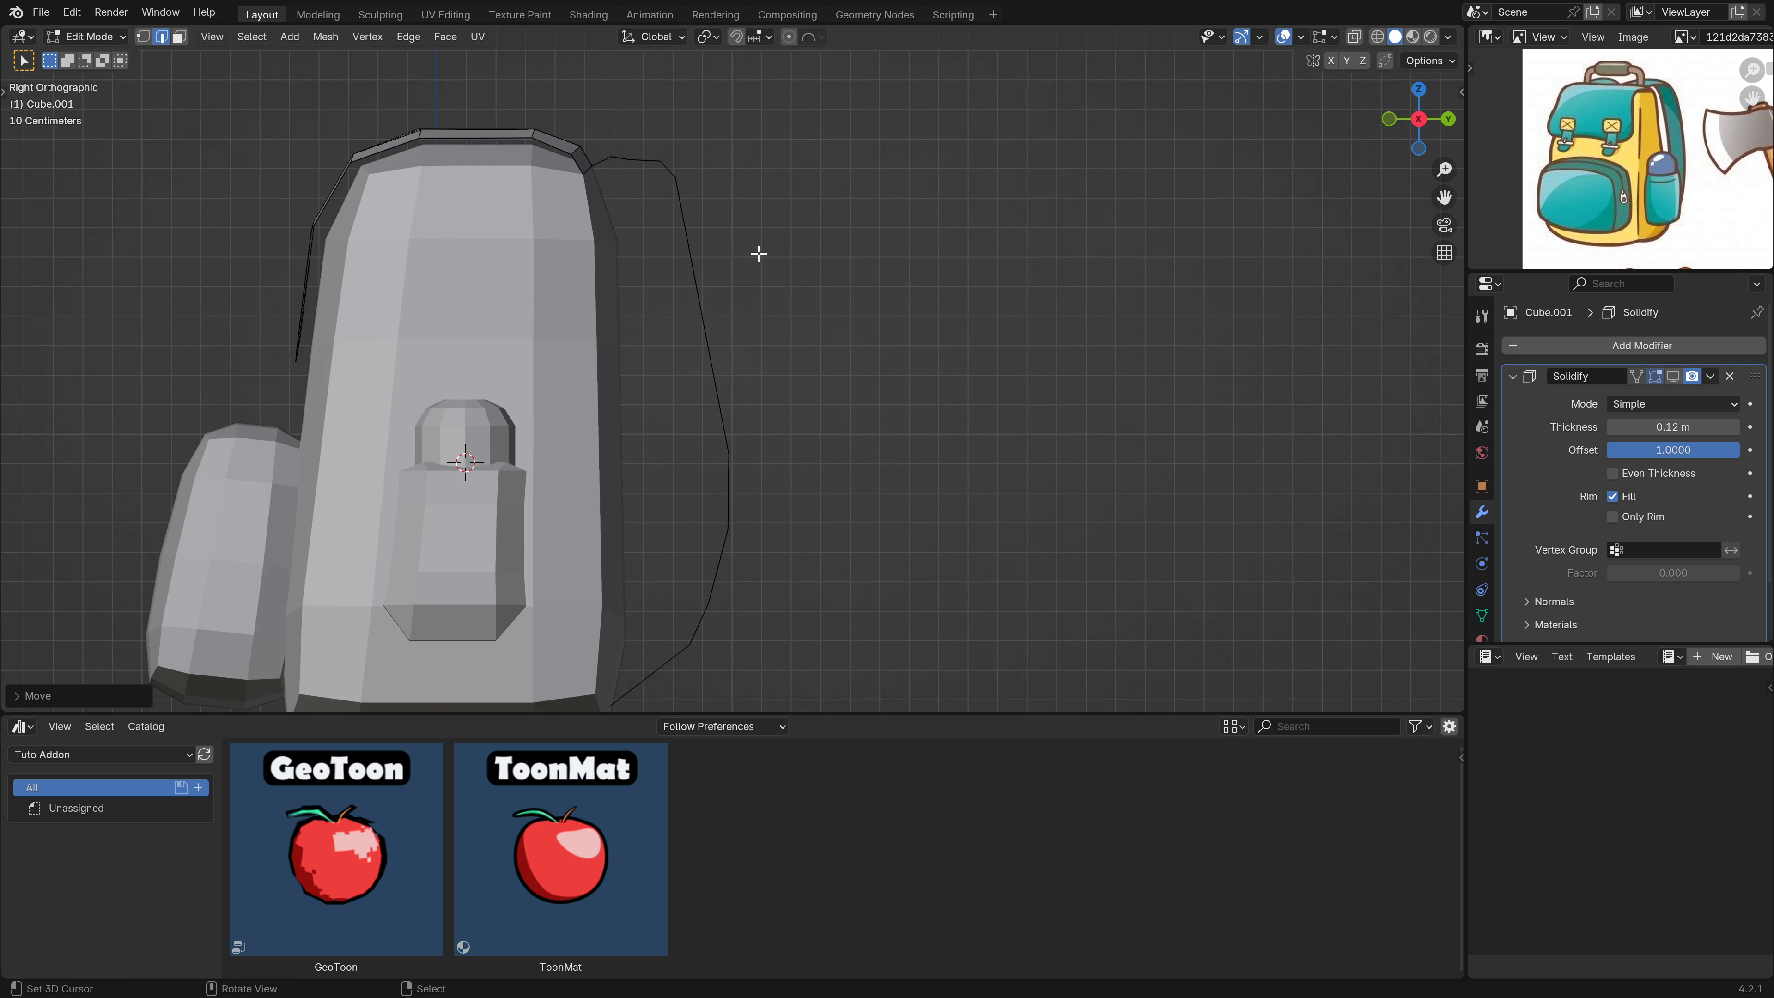
Return to Object Mode, show the Solidify modifier in the viewport and set its thickness to 0.1 m.
middle_click_drag(757, 254, 662, 317)
key("Tab")
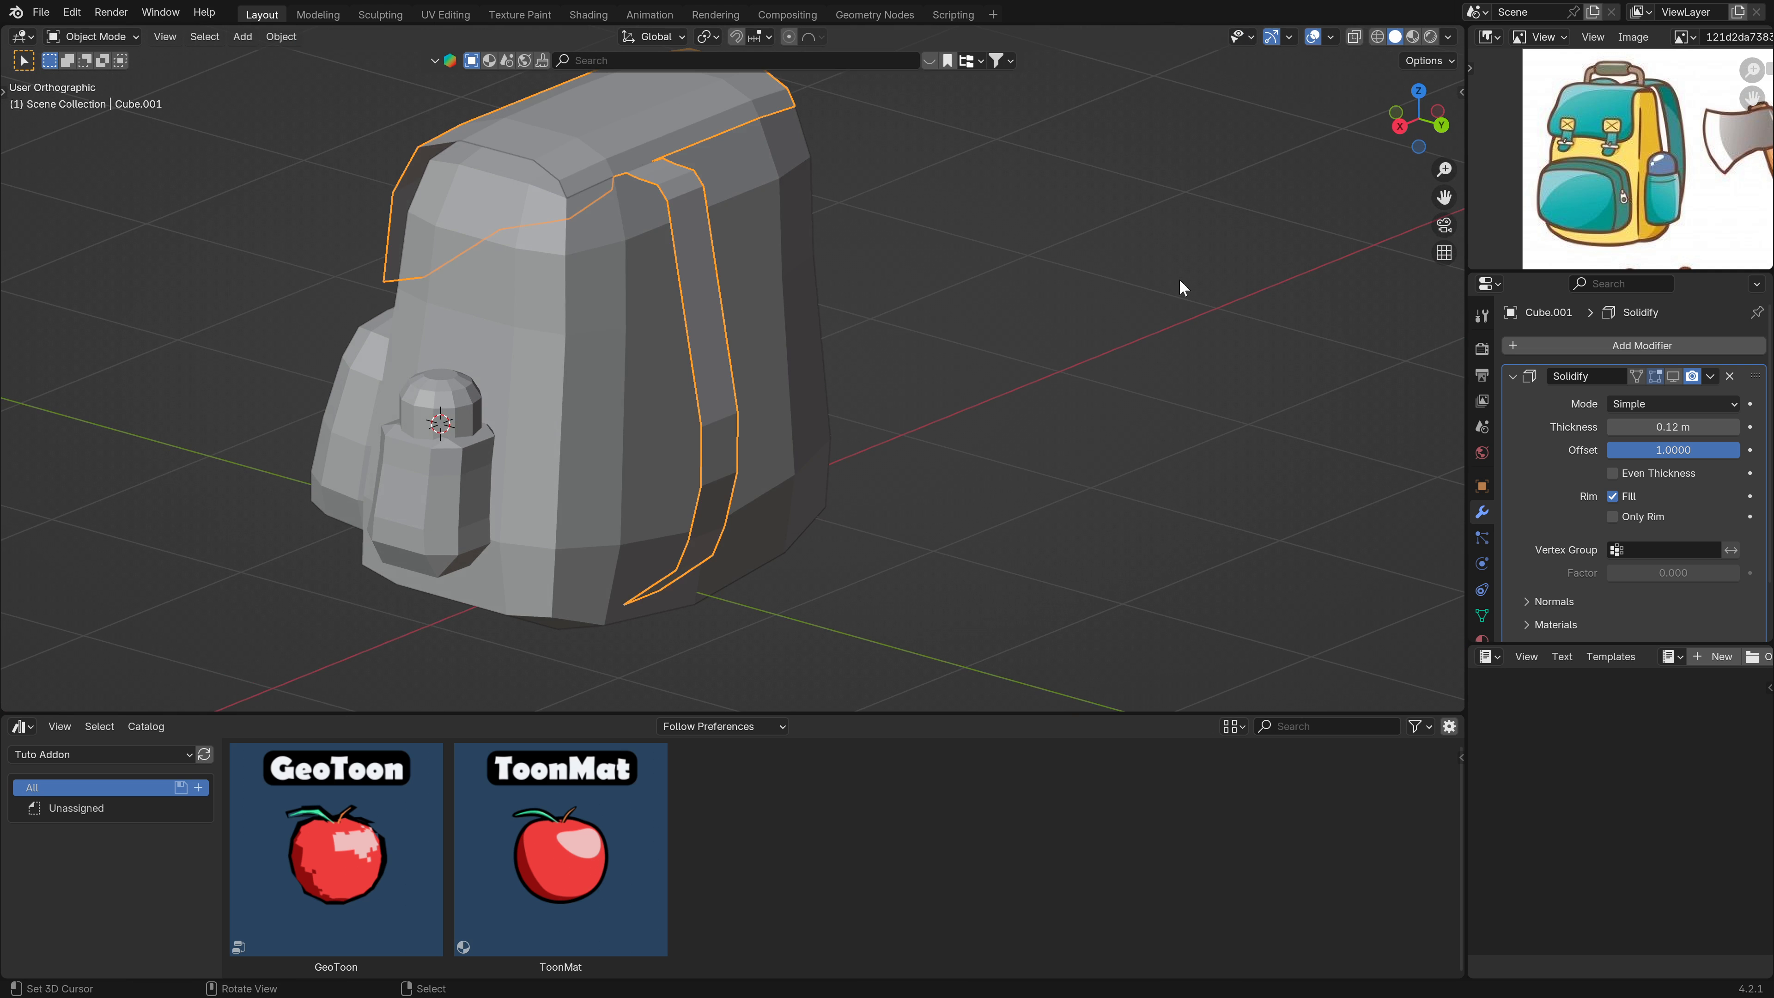
key("KP_Decimal")
left_click(1677, 378)
middle_click_drag(866, 363, 978, 341)
scroll(978, 341, "down", 2)
double_click(1684, 425)
type(".1")
key("Return")
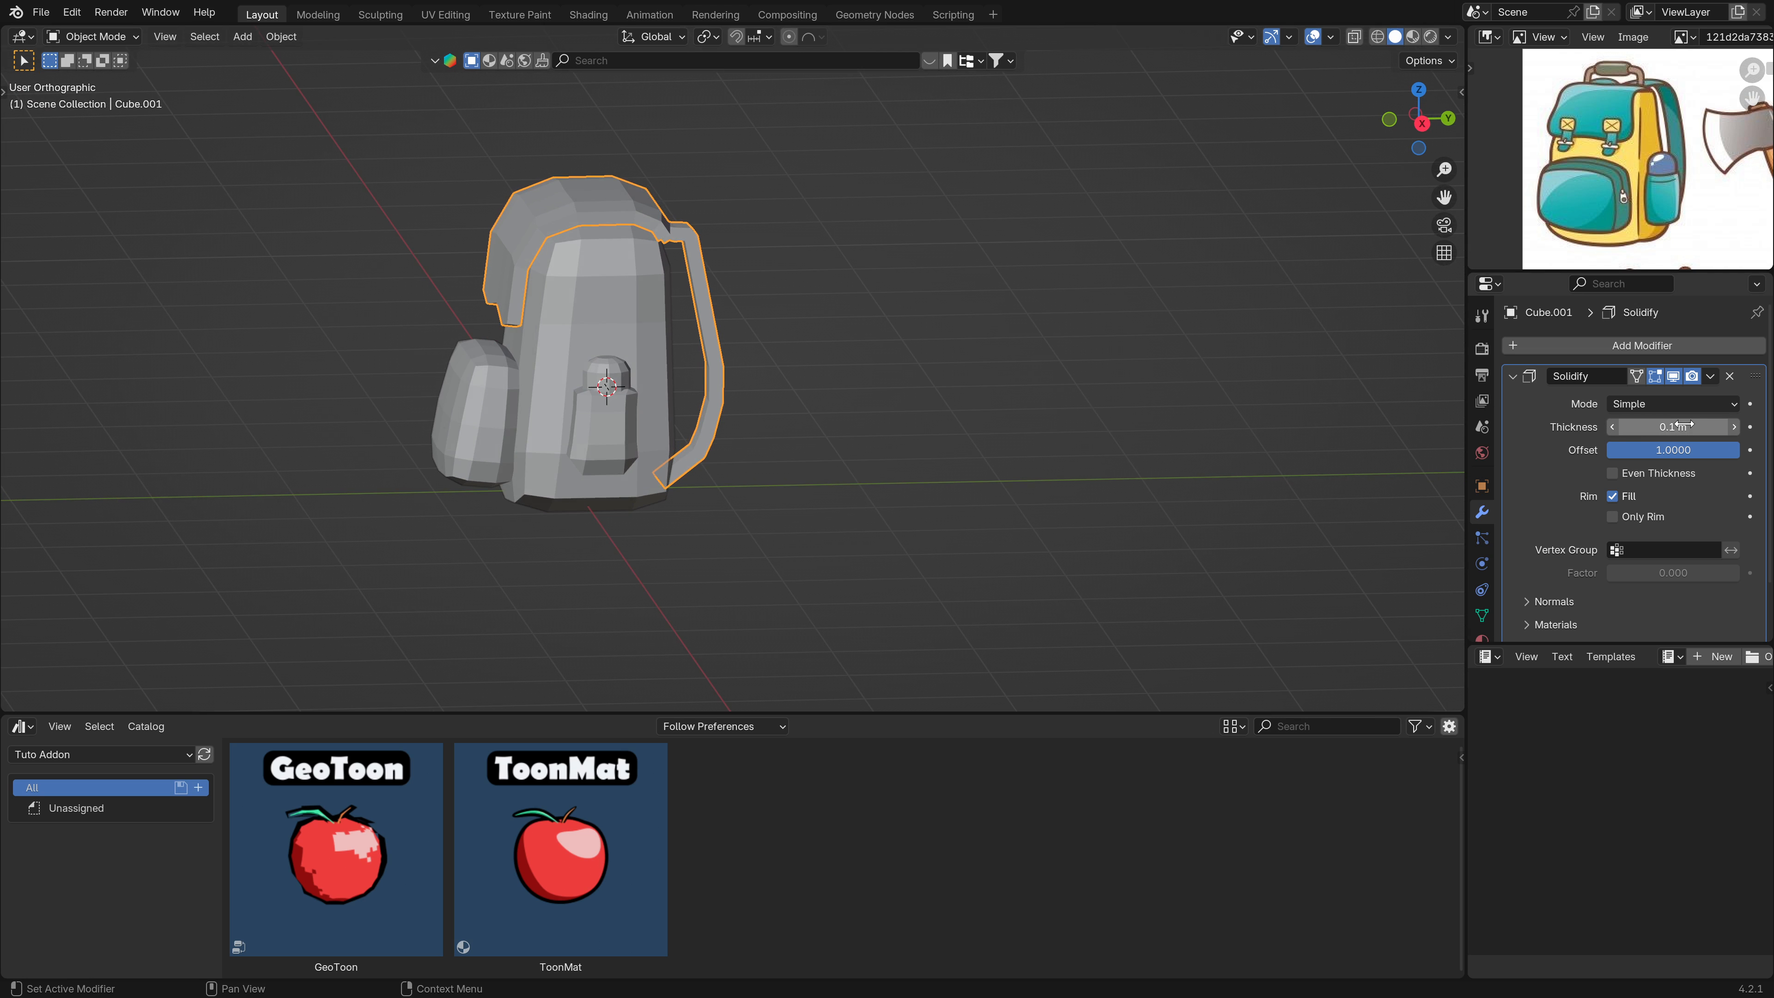
In Edit Mode, move the strap's top bend edge slightly toward the backpack in the right orthographic view.
middle_click_drag(759, 324, 743, 365)
key("Tab")
scroll(742, 356, "up", 4)
middle_click_drag(737, 226, 761, 256)
key("KP_3")
scroll(760, 256, "down", 2)
left_click(758, 239)
key("g")
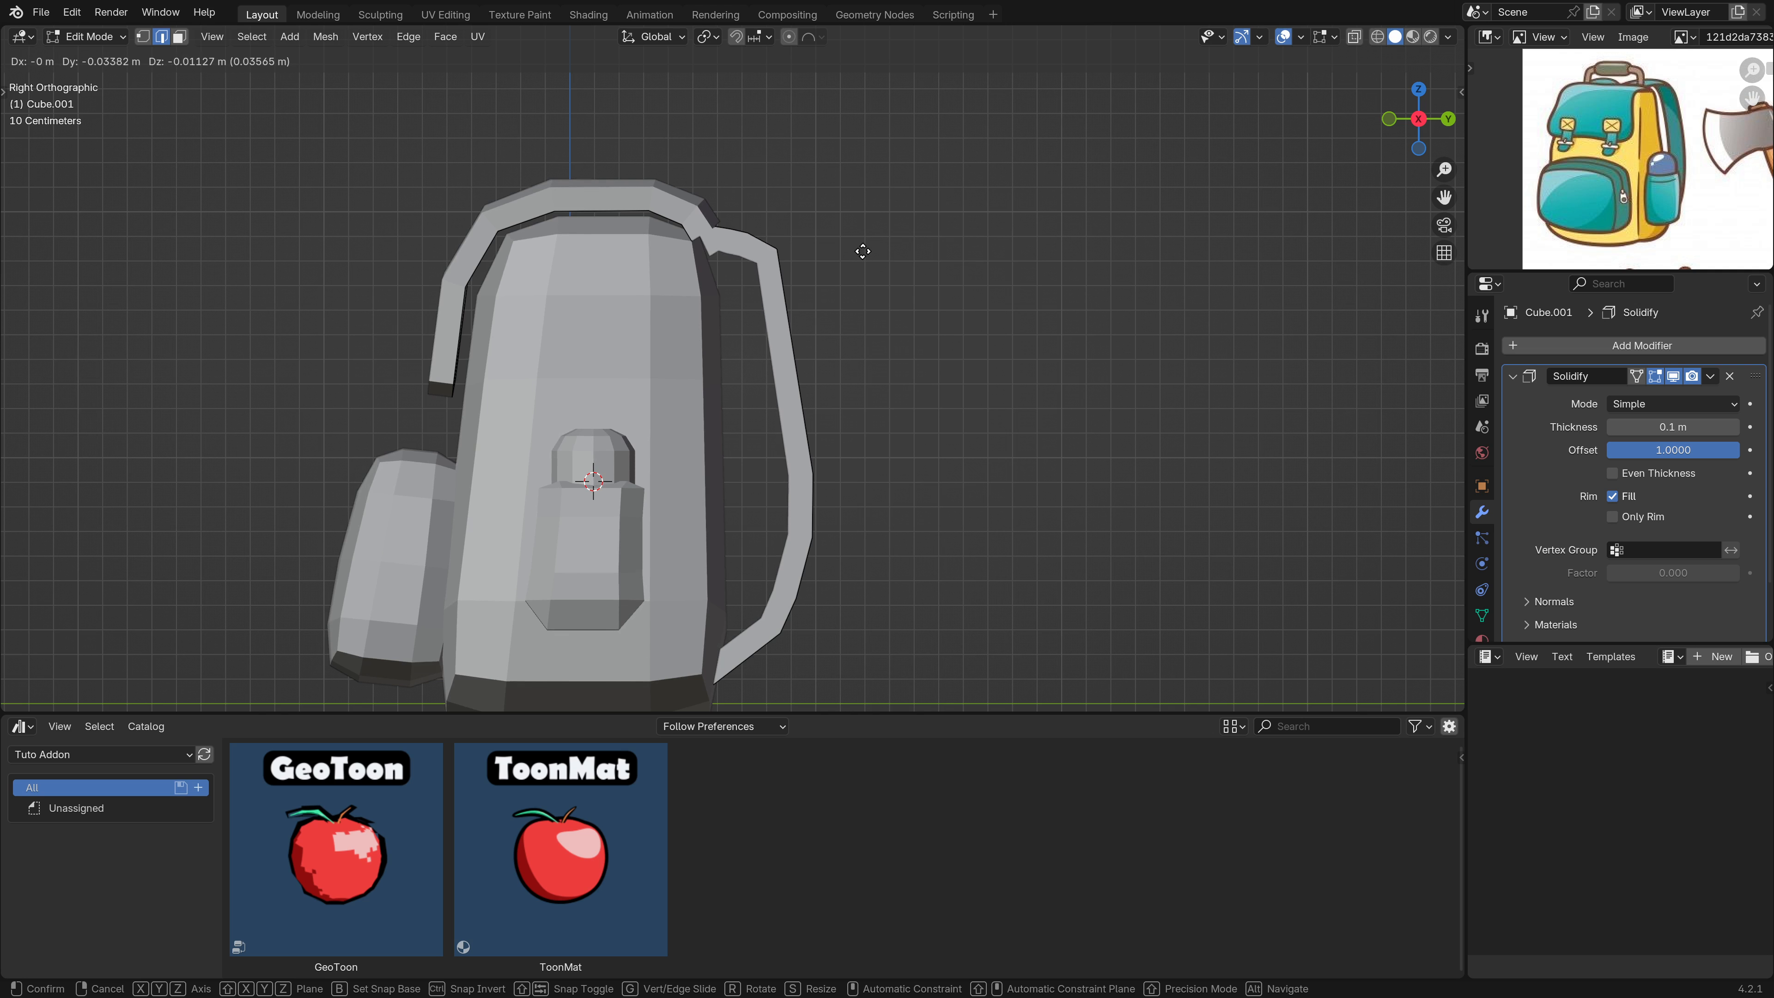
left_click(867, 251)
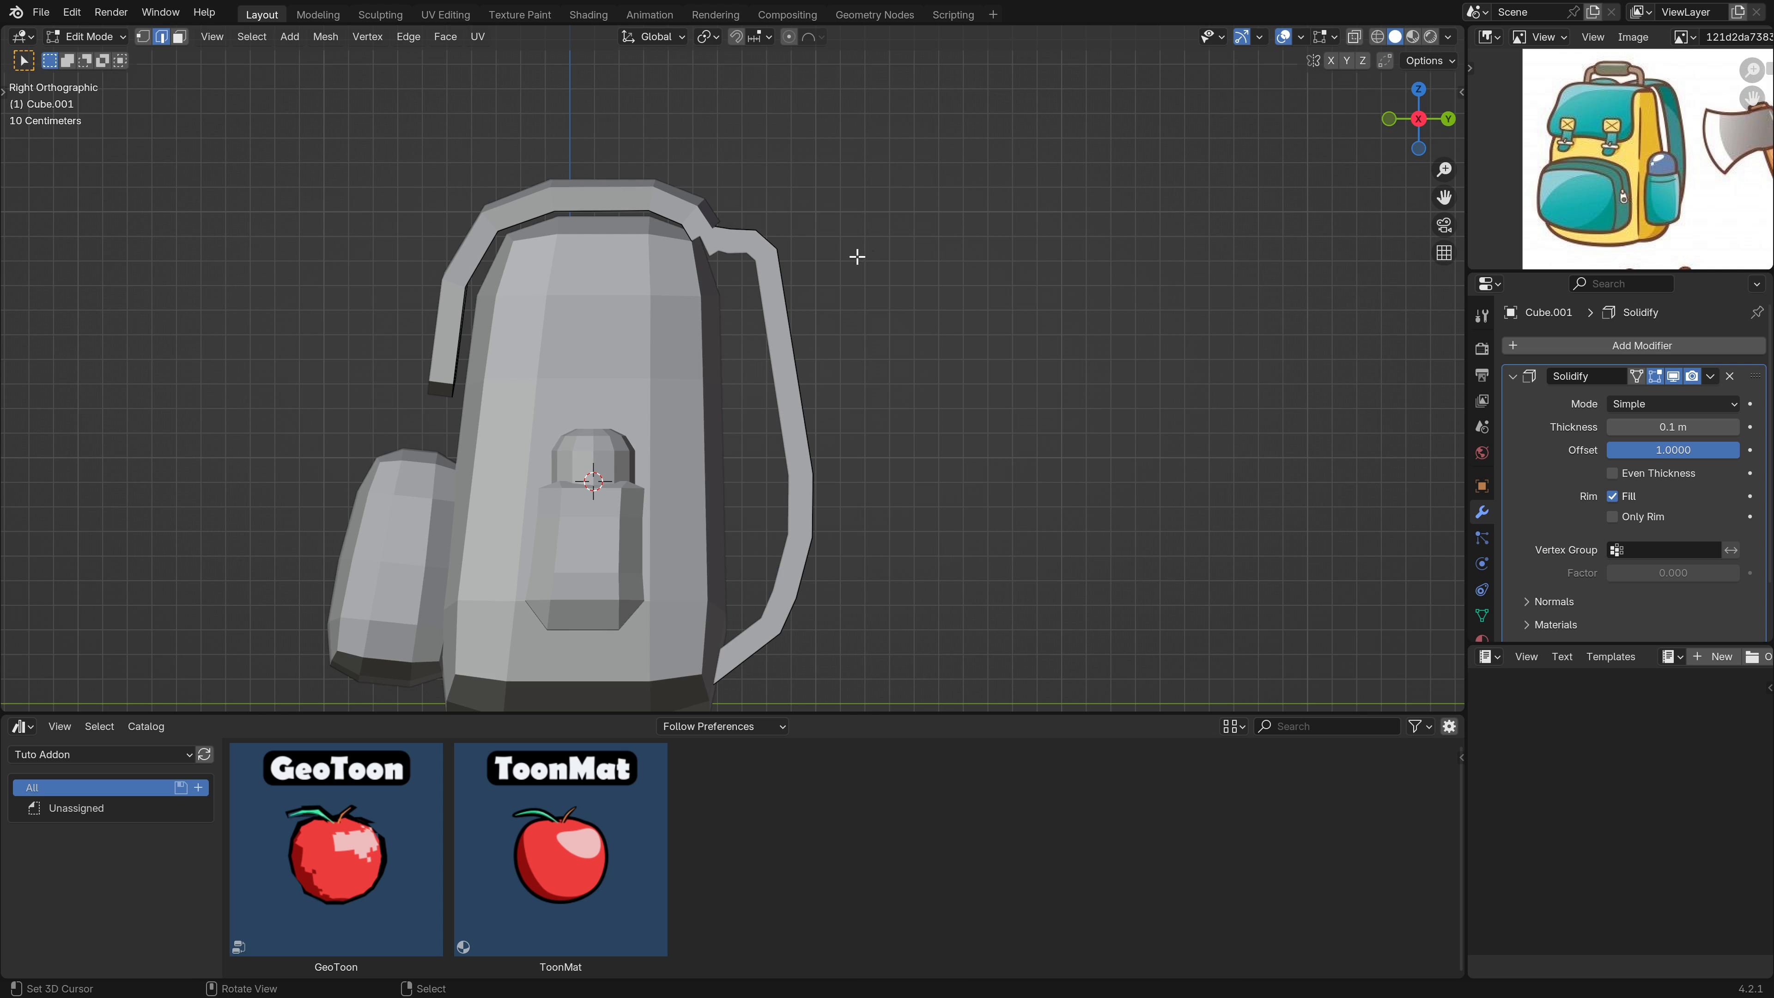
Select the whole linked strap and snap the 3D cursor to the world origin.
middle_click_drag(804, 282, 851, 291)
key("ctrl+l")
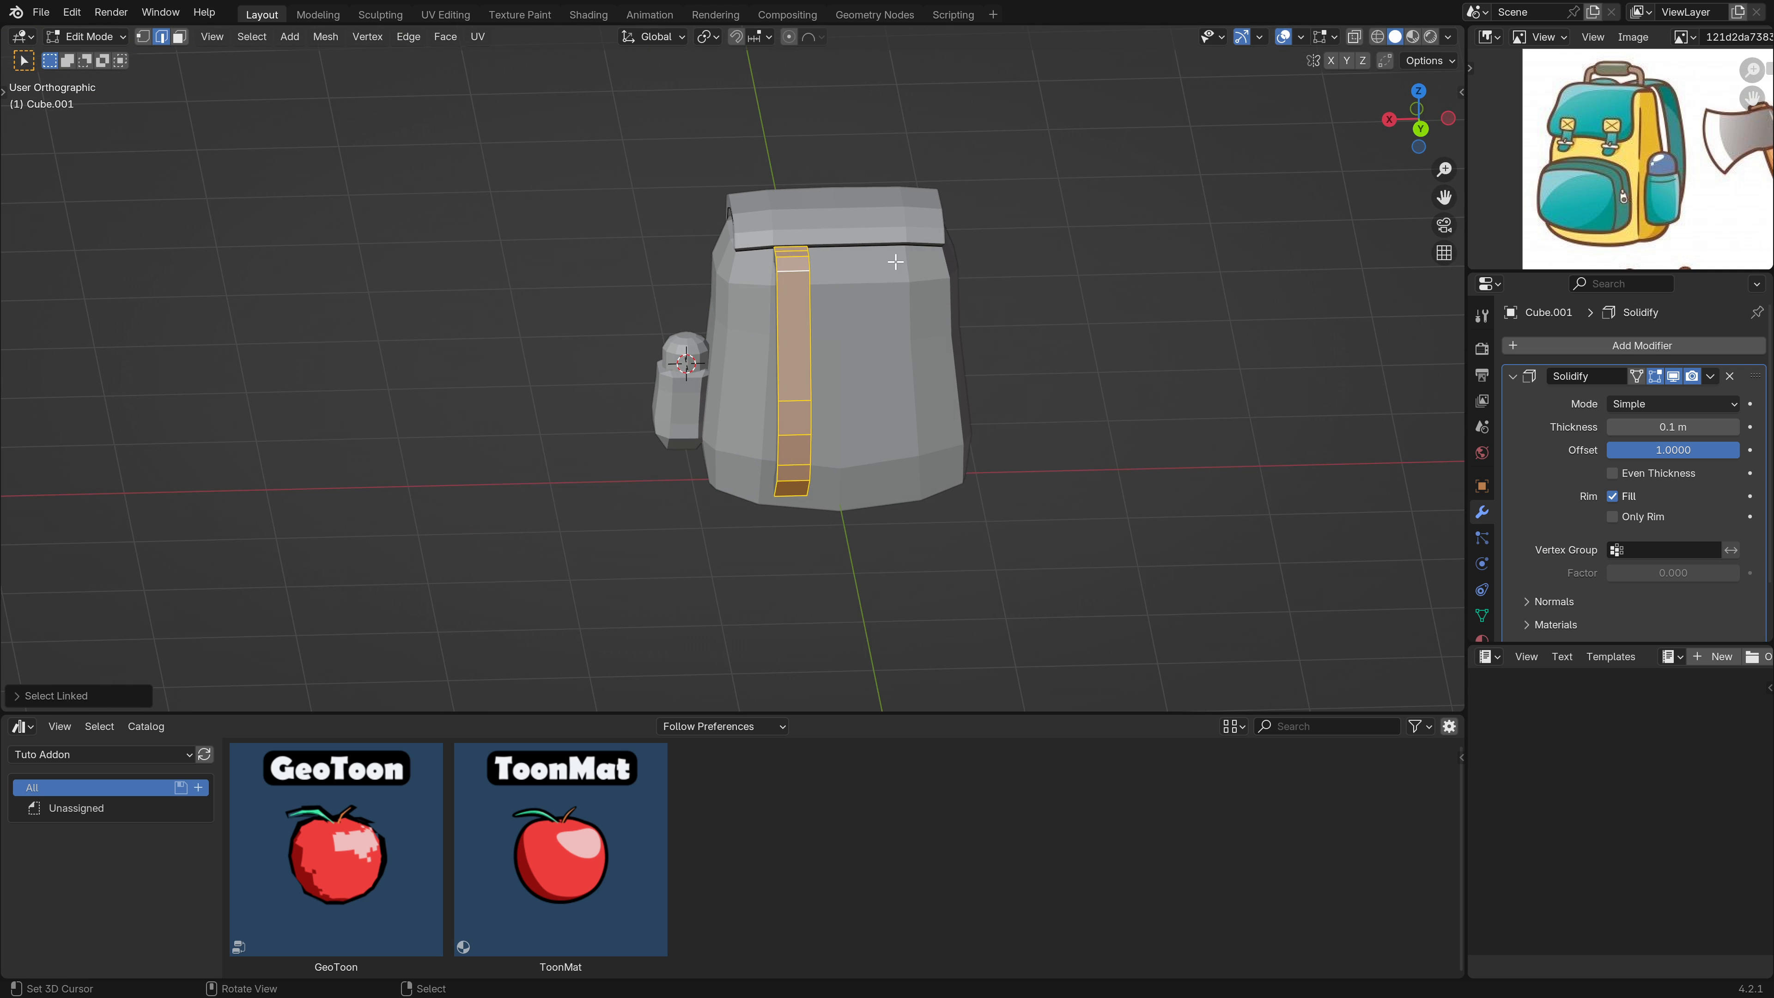
key("KP_5")
middle_click_drag(1032, 290, 689, 431, "shift")
key("shift+s")
left_click(688, 497)
middle_click_drag(689, 431, 789, 433)
key("shift+s")
key("1")
Try to mirror a duplicate of the strap by scaling it by -1 along X about its own centre.
key("shift+d")
right_click(1019, 482)
type("sx")
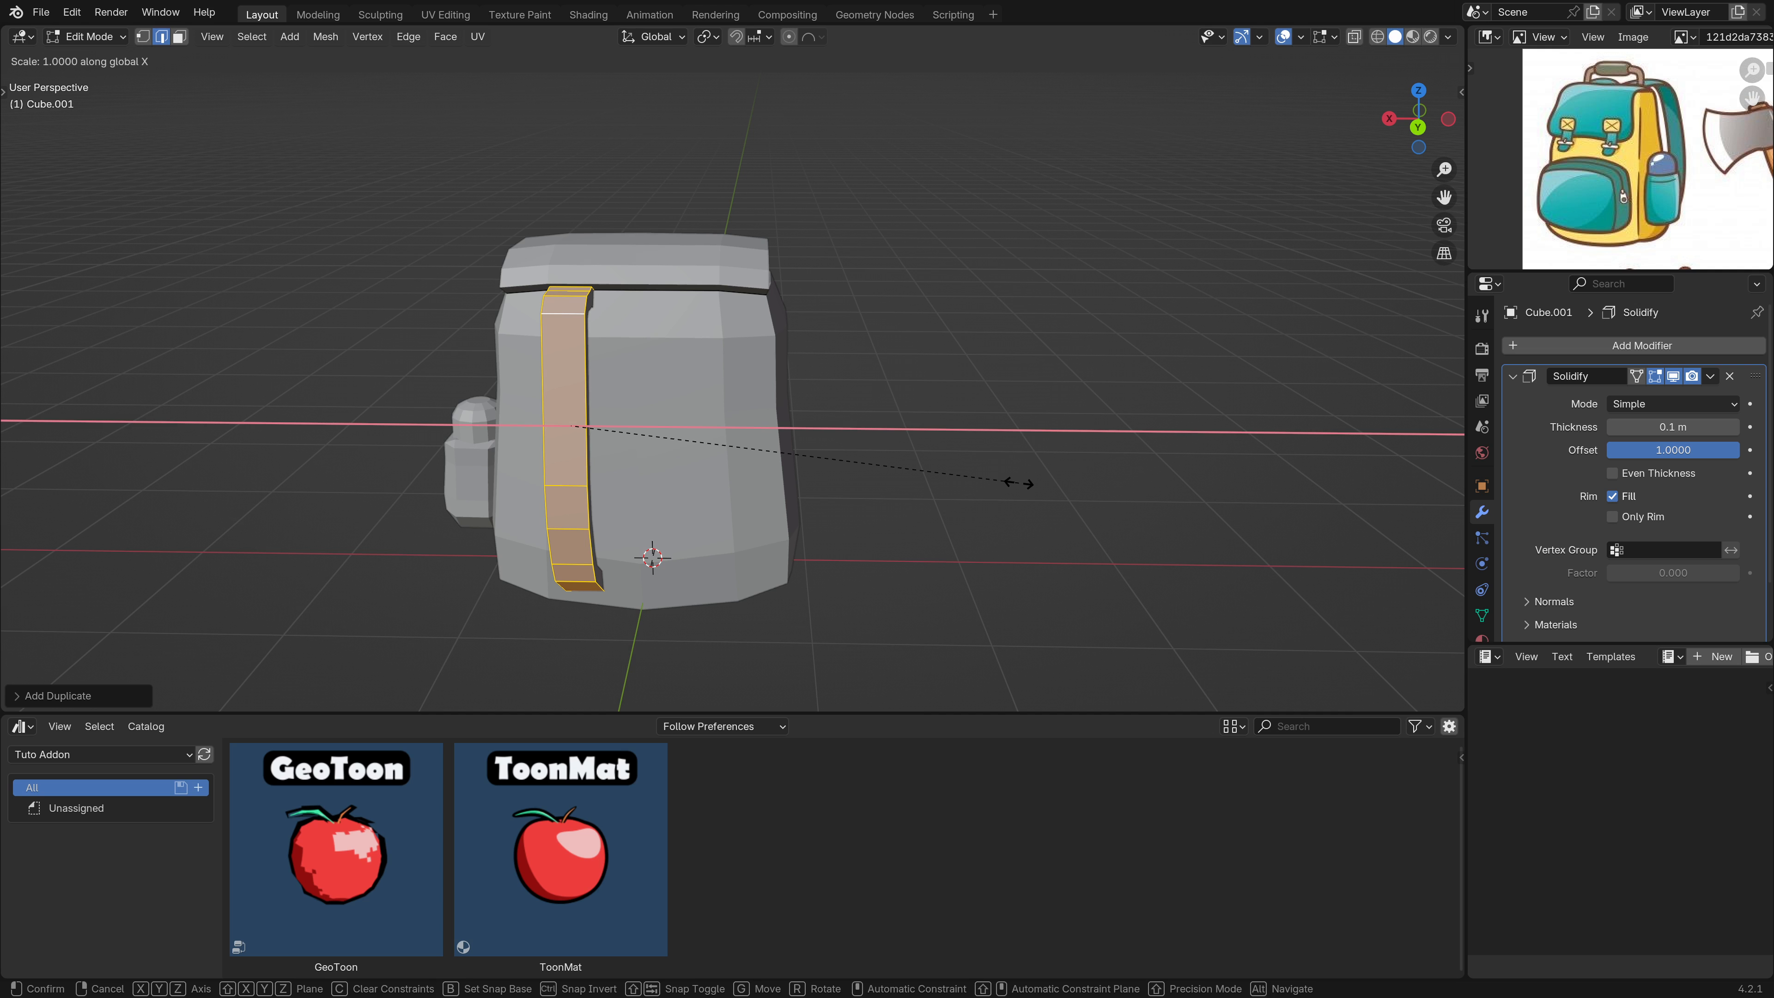
type("-1")
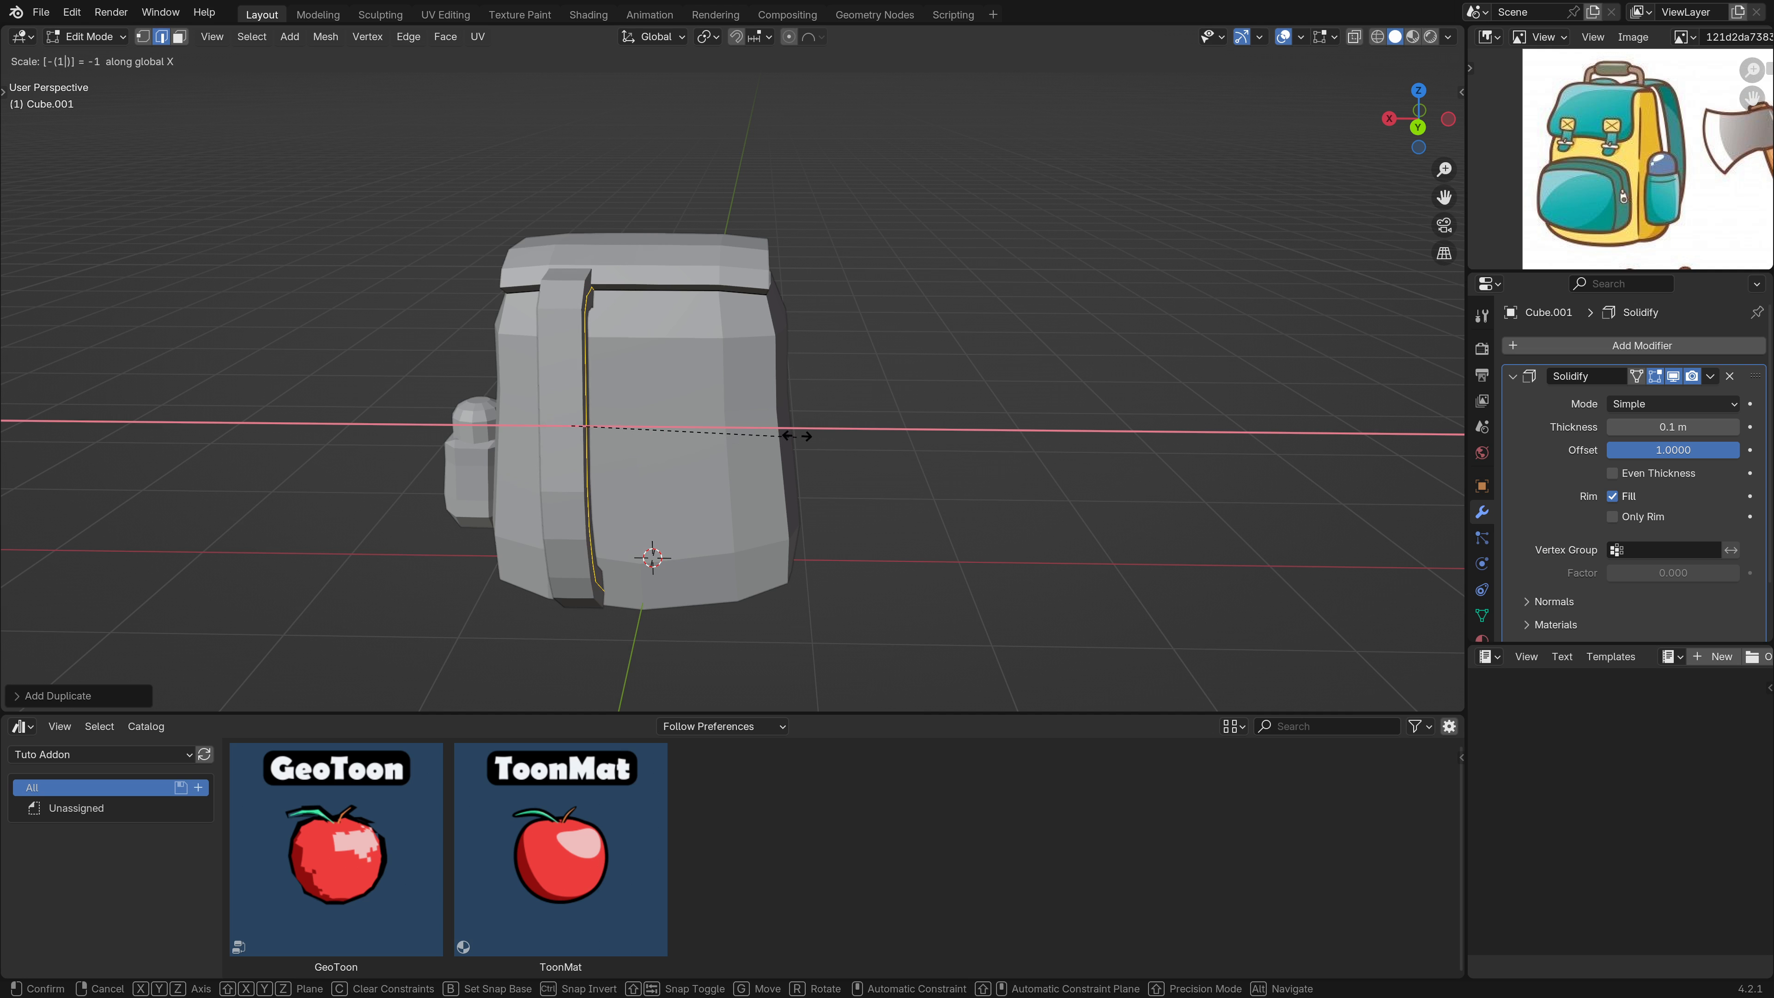
key("Return")
Set the transform pivot point to the 3D Cursor.
left_click(709, 41)
left_click(733, 98)
Scale the duplicated strap by -1 along X about the 3D cursor, then remove that copy.
type("sx-1")
key("Return")
mouse_move(929, 402)
middle_mouse_down()
mouse_move(572, 661)
mouse_move(416, 590)
mouse_move(512, 538)
mouse_move(648, 619)
mouse_move(614, 634)
mouse_move(605, 612)
middle_mouse_up()
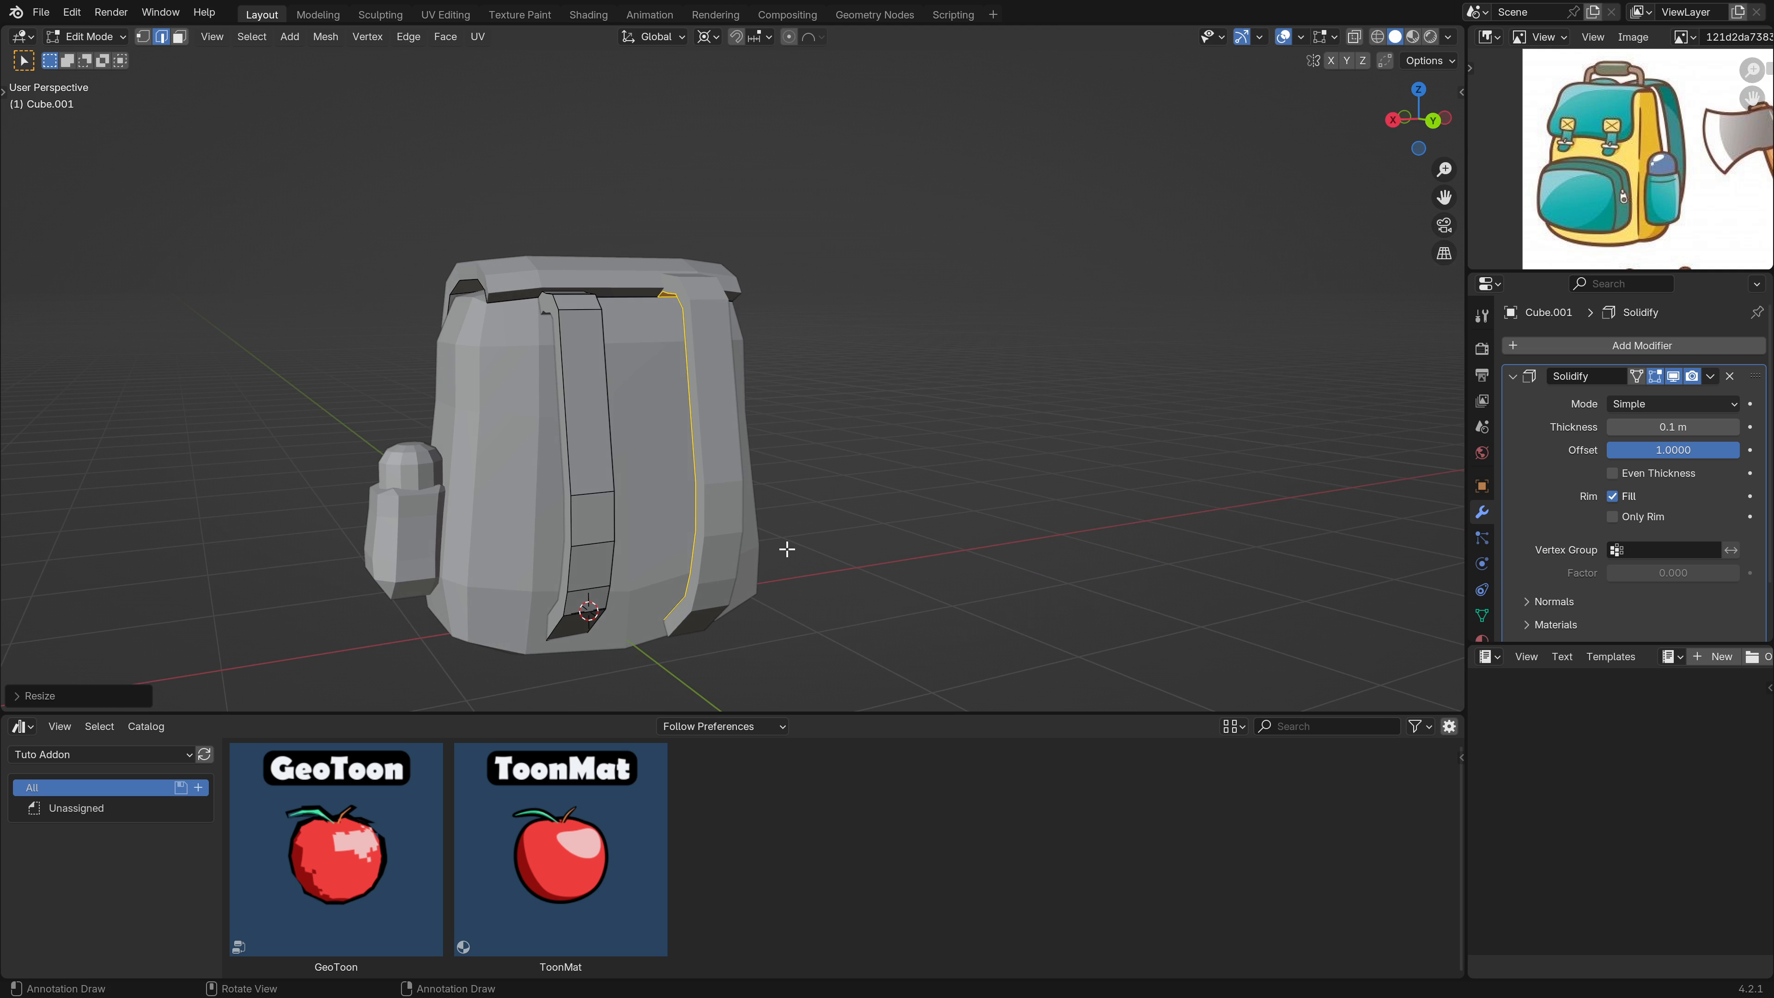
right_click(788, 549)
left_click(744, 440)
middle_click_drag(621, 499, 532, 529)
scroll(532, 529, "down", 1)
Select the linked original strap, duplicate it in place and scale the copy by -1 along X about the 3D cursor.
left_click(594, 324)
key("ctrl+l")
key("shift+d")
right_click(891, 444)
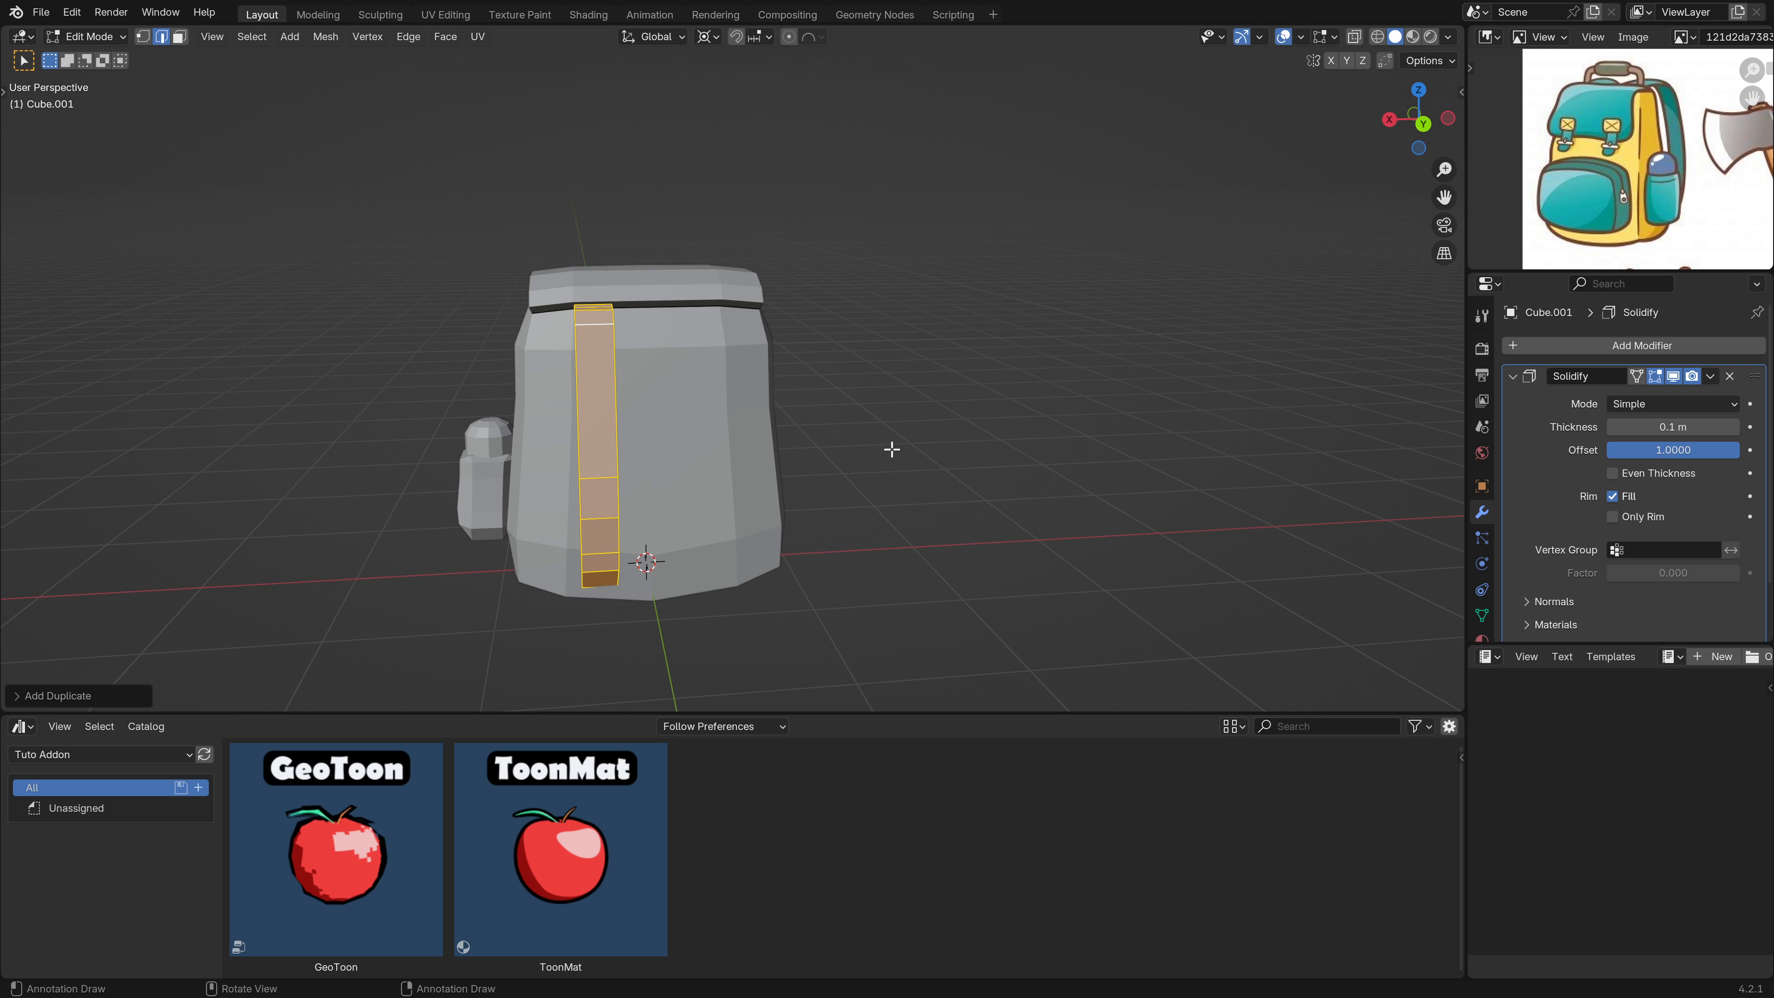
type("sx")
type("-1")
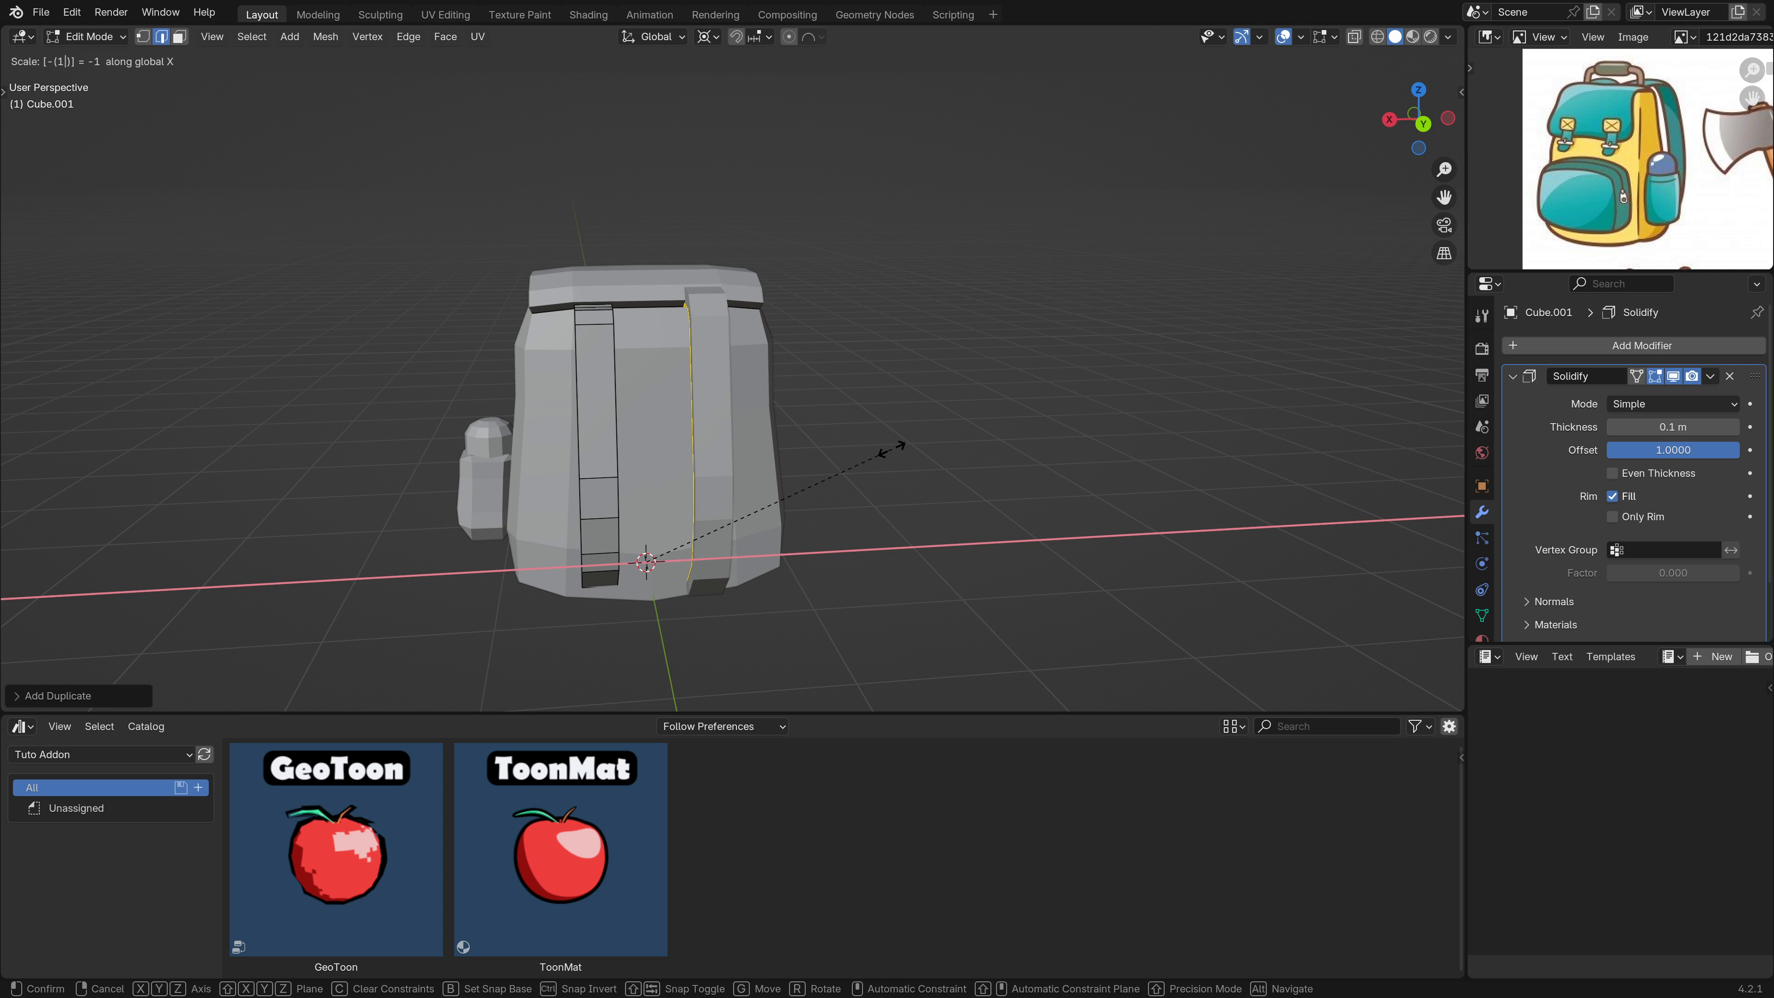
key("Return")
Turn on the Face Orientation overlay and hide the Solidify modifier in the viewport to inspect both straps' normals.
middle_click_drag(838, 449, 992, 447)
scroll(992, 447, "up", 1)
left_click(1300, 37)
left_click(1218, 353)
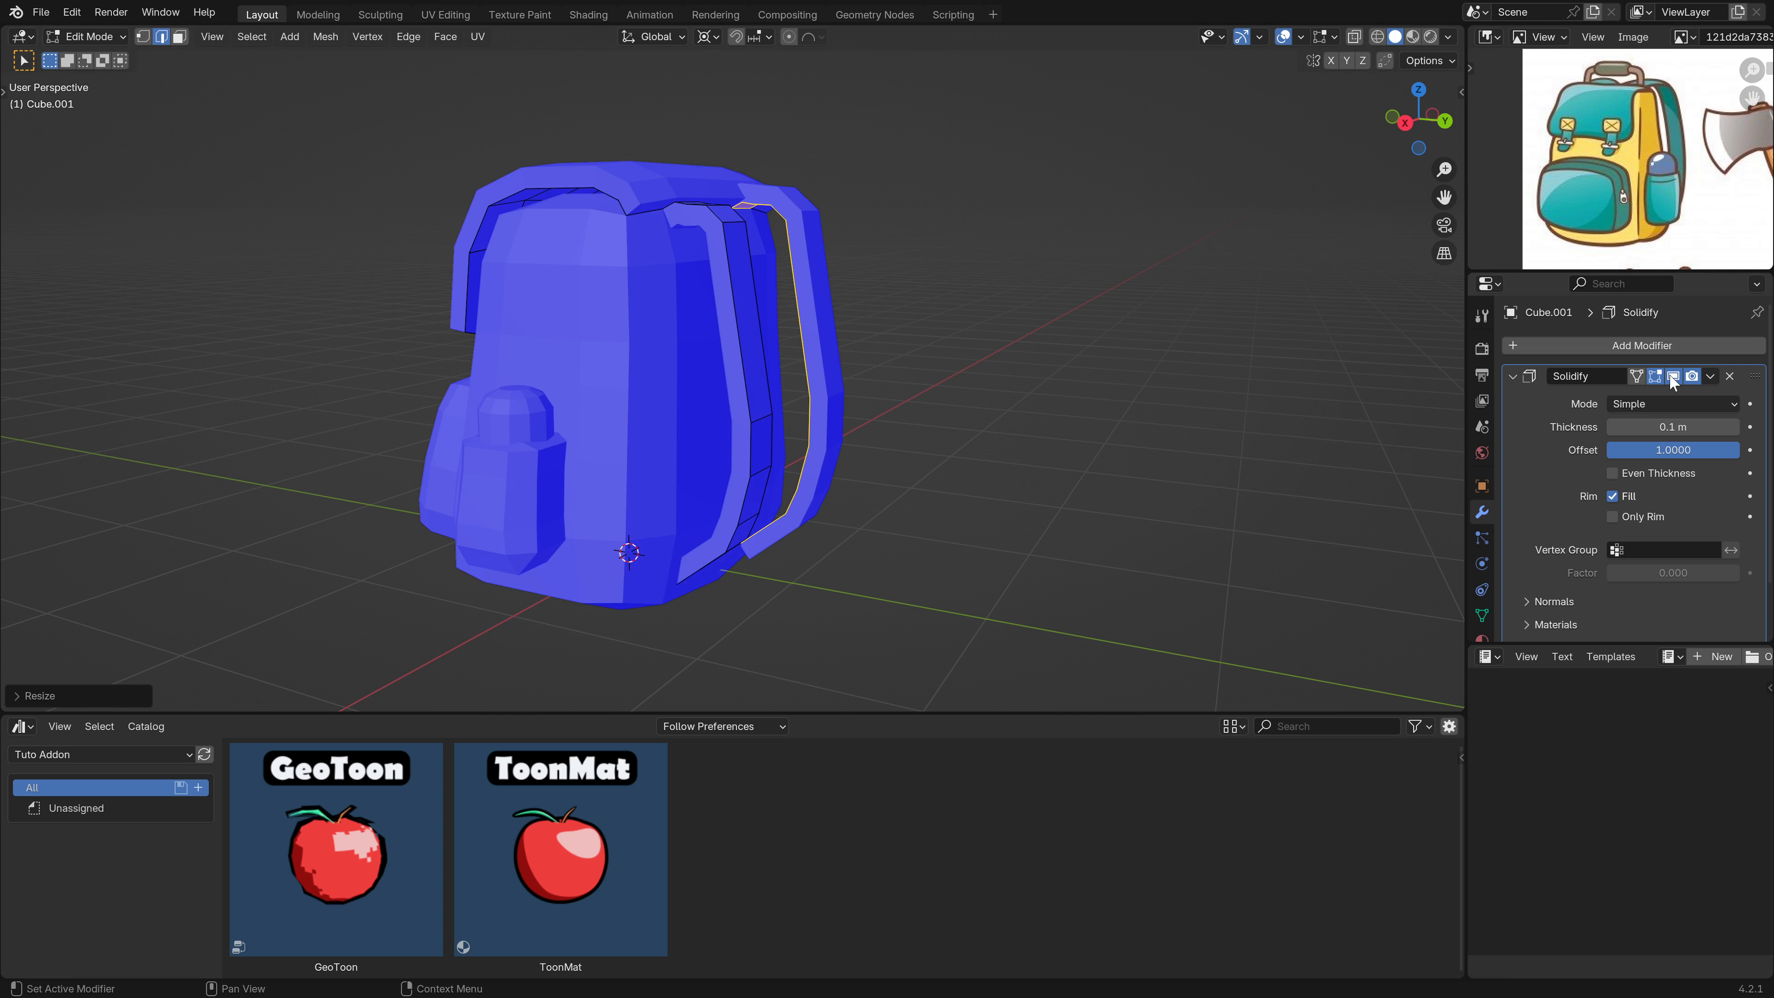
left_click(1674, 377)
middle_click_drag(950, 372, 773, 217)
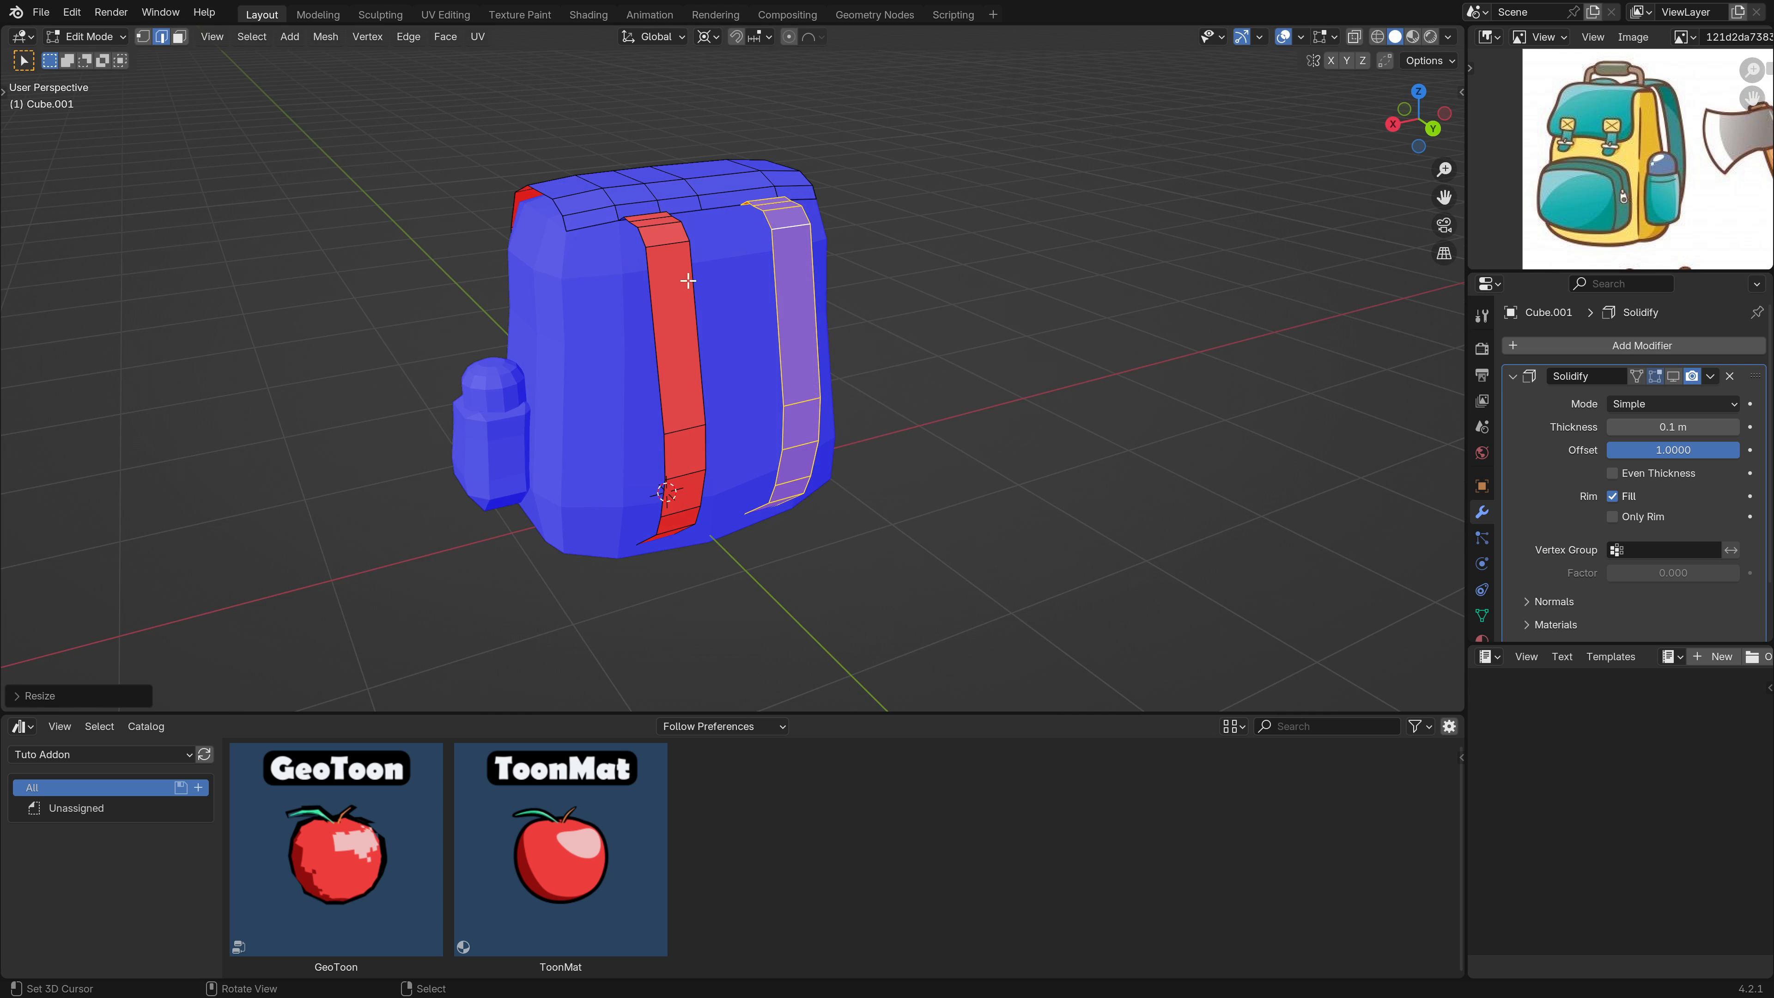
Compare the straps' face orientation with the Solidify modifier shown and hidden, then clear the selection and leave the modifier visible in the viewport.
middle_click_drag(663, 254, 705, 262)
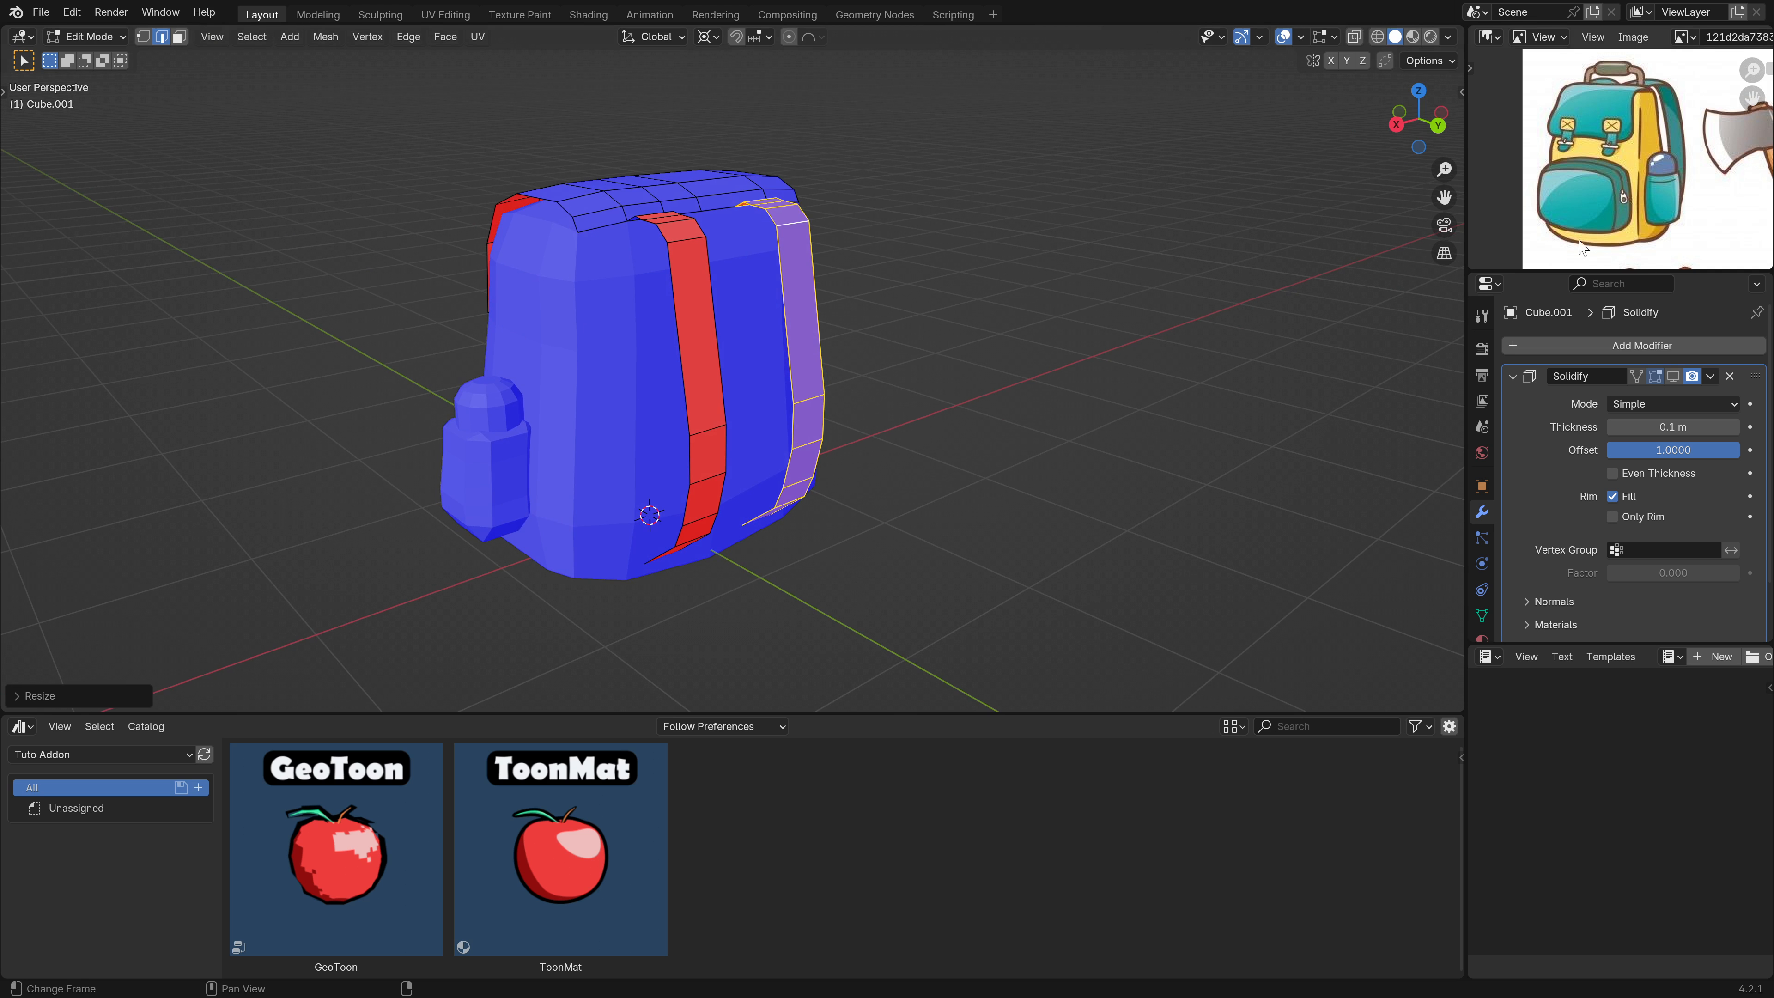
left_click(1674, 376)
middle_click_drag(741, 349, 687, 233)
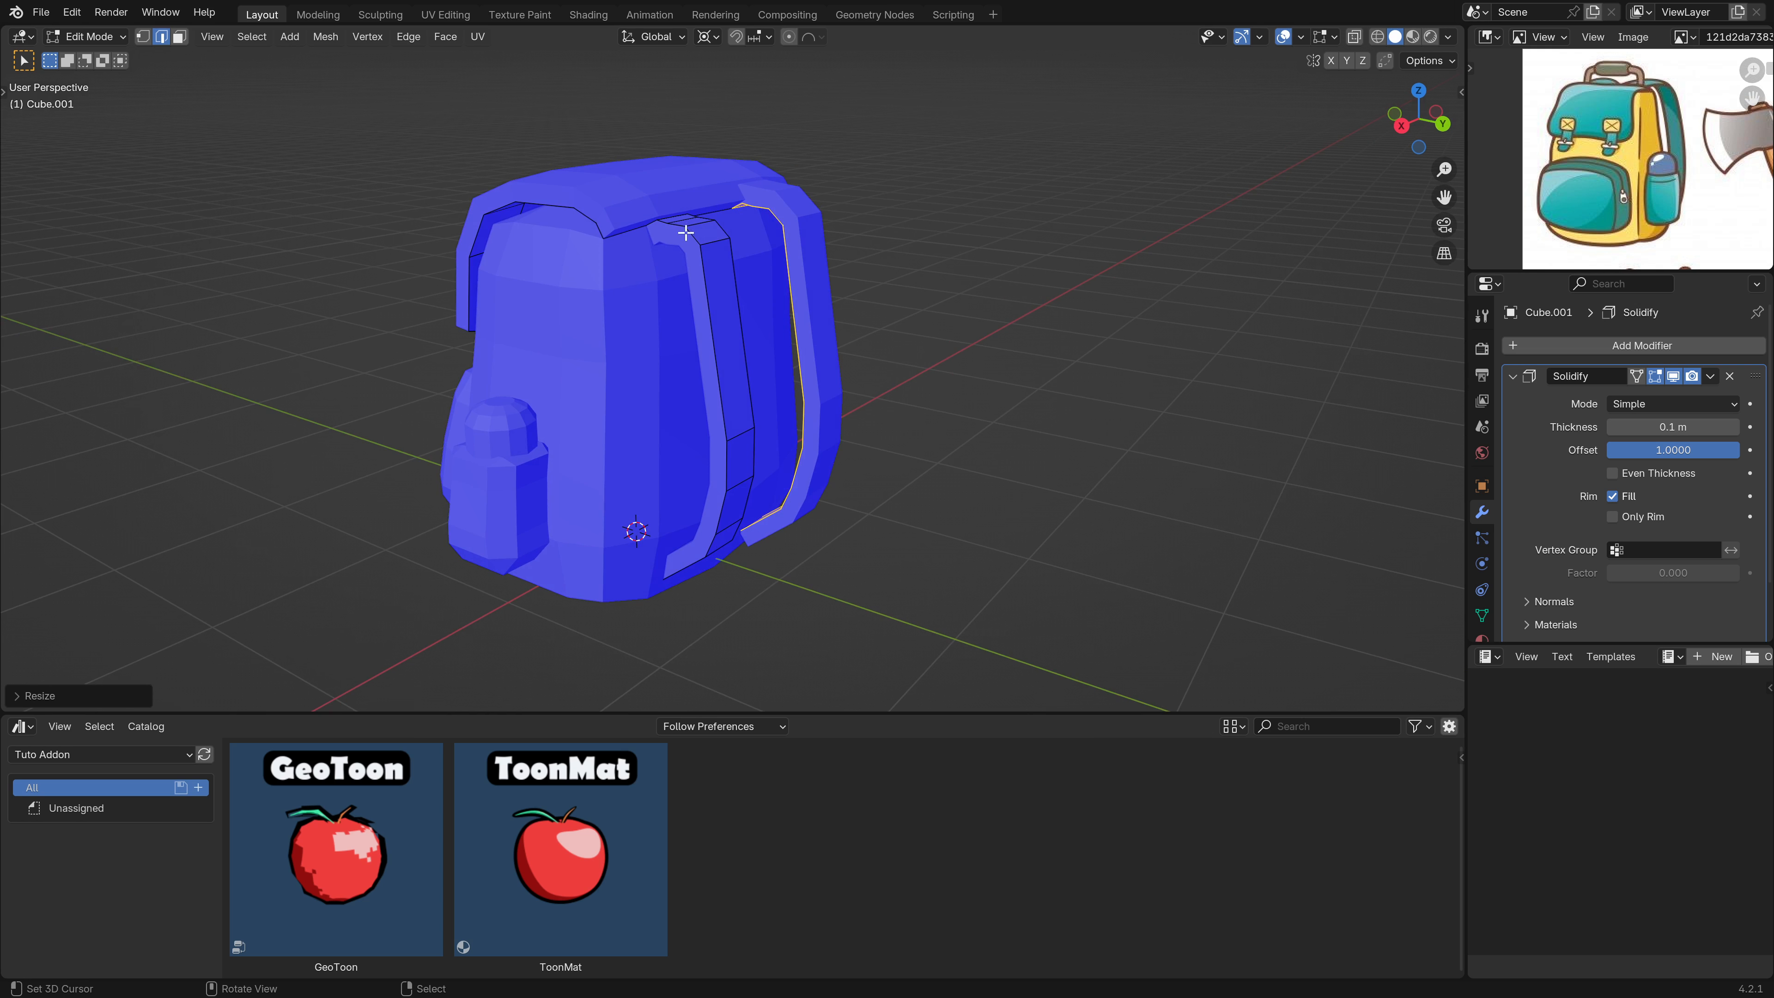
left_click(1673, 376)
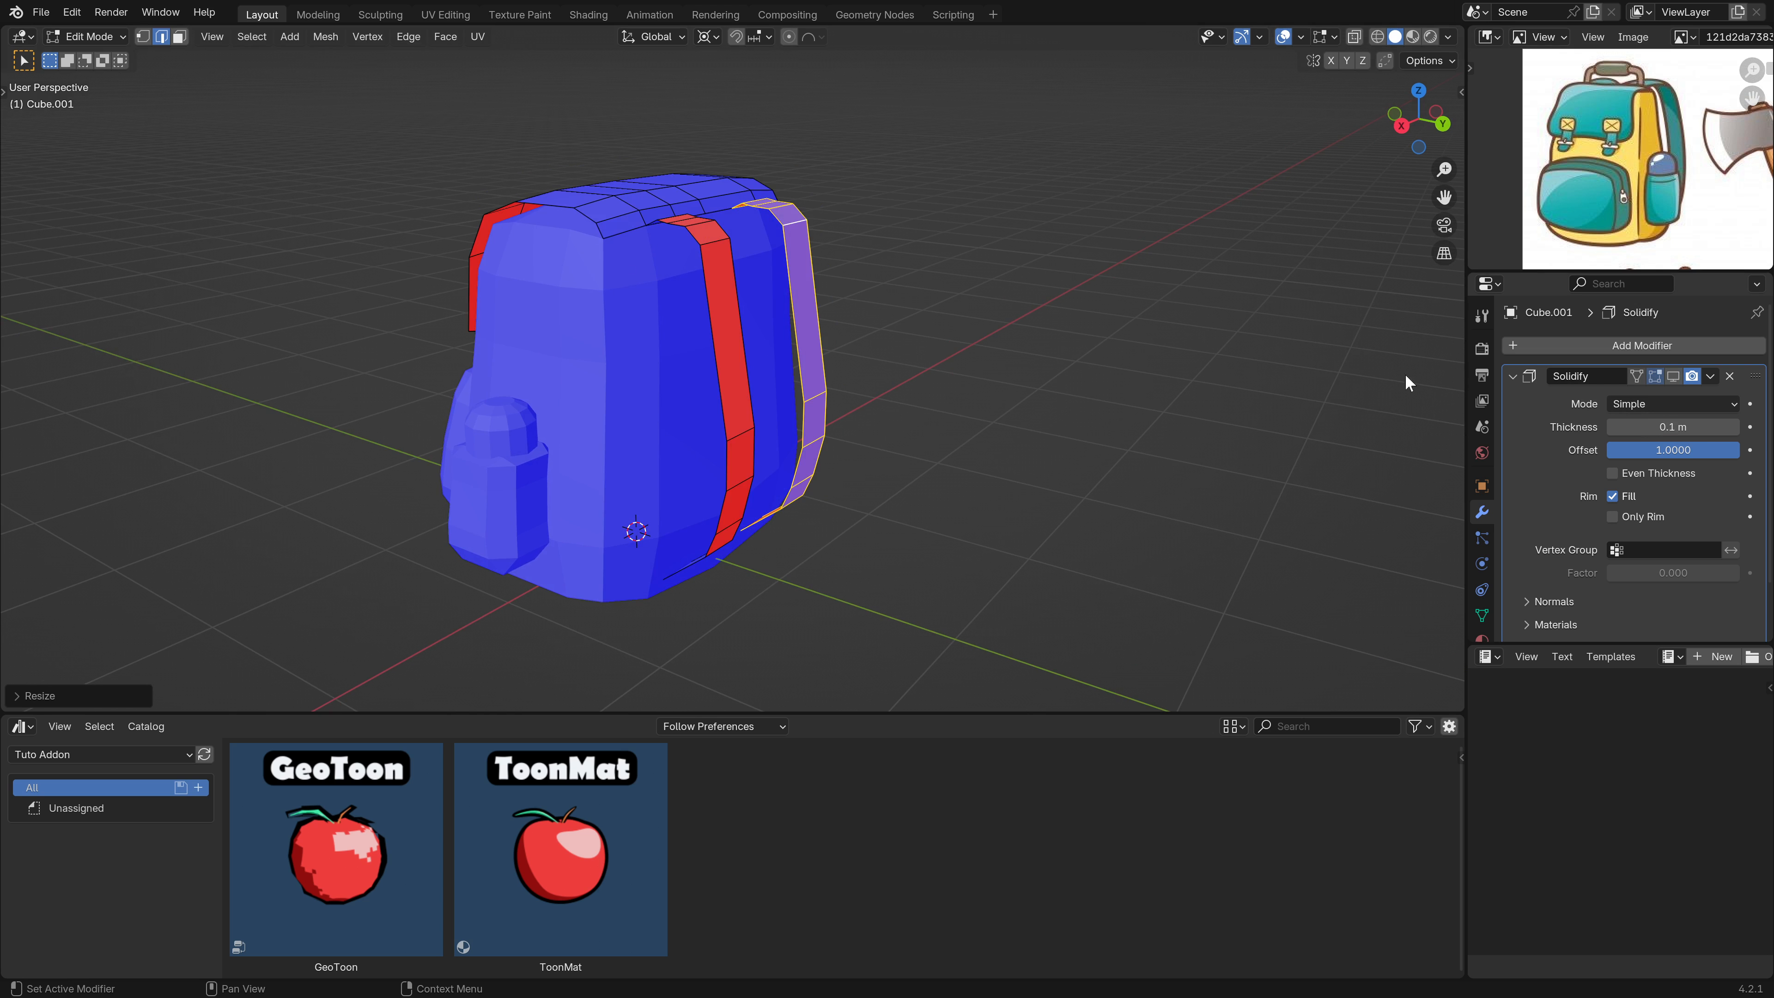
key("alt+a")
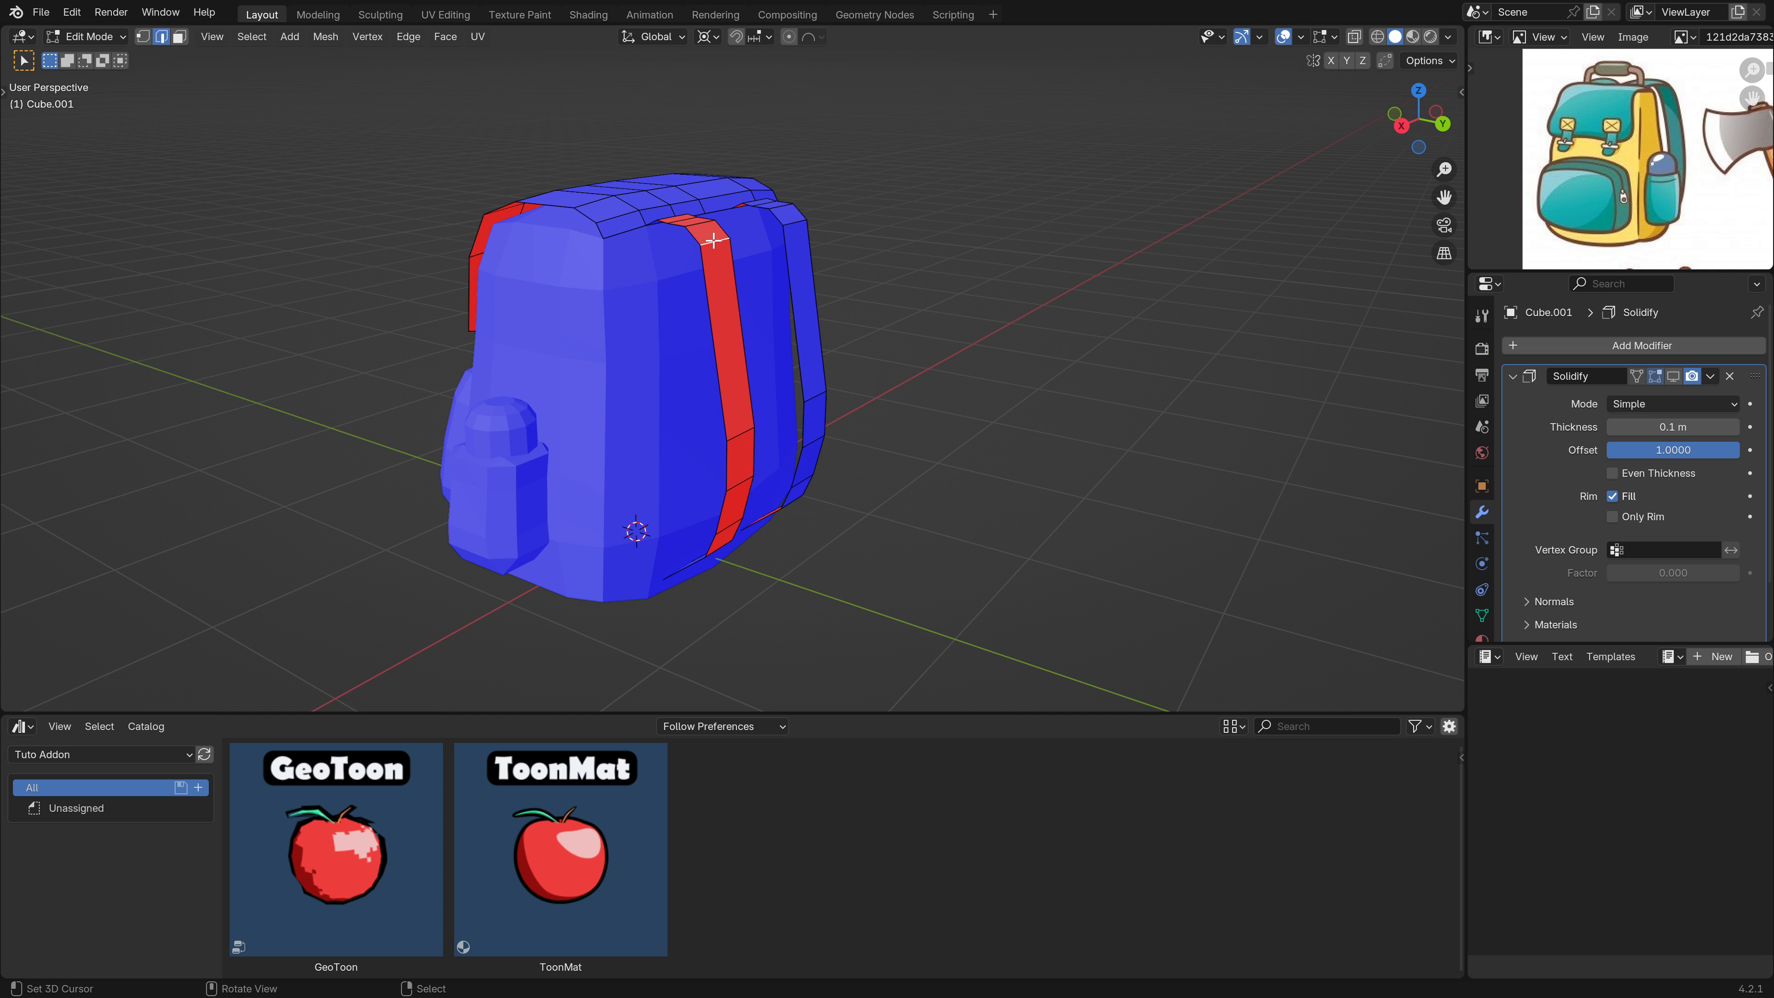
left_click(1673, 376)
Enable proportional editing in face mode and lower the selected part of the shoulder straps along Z.
key("3")
middle_click_drag(714, 312, 810, 308)
key("o")
key("g")
key("z")
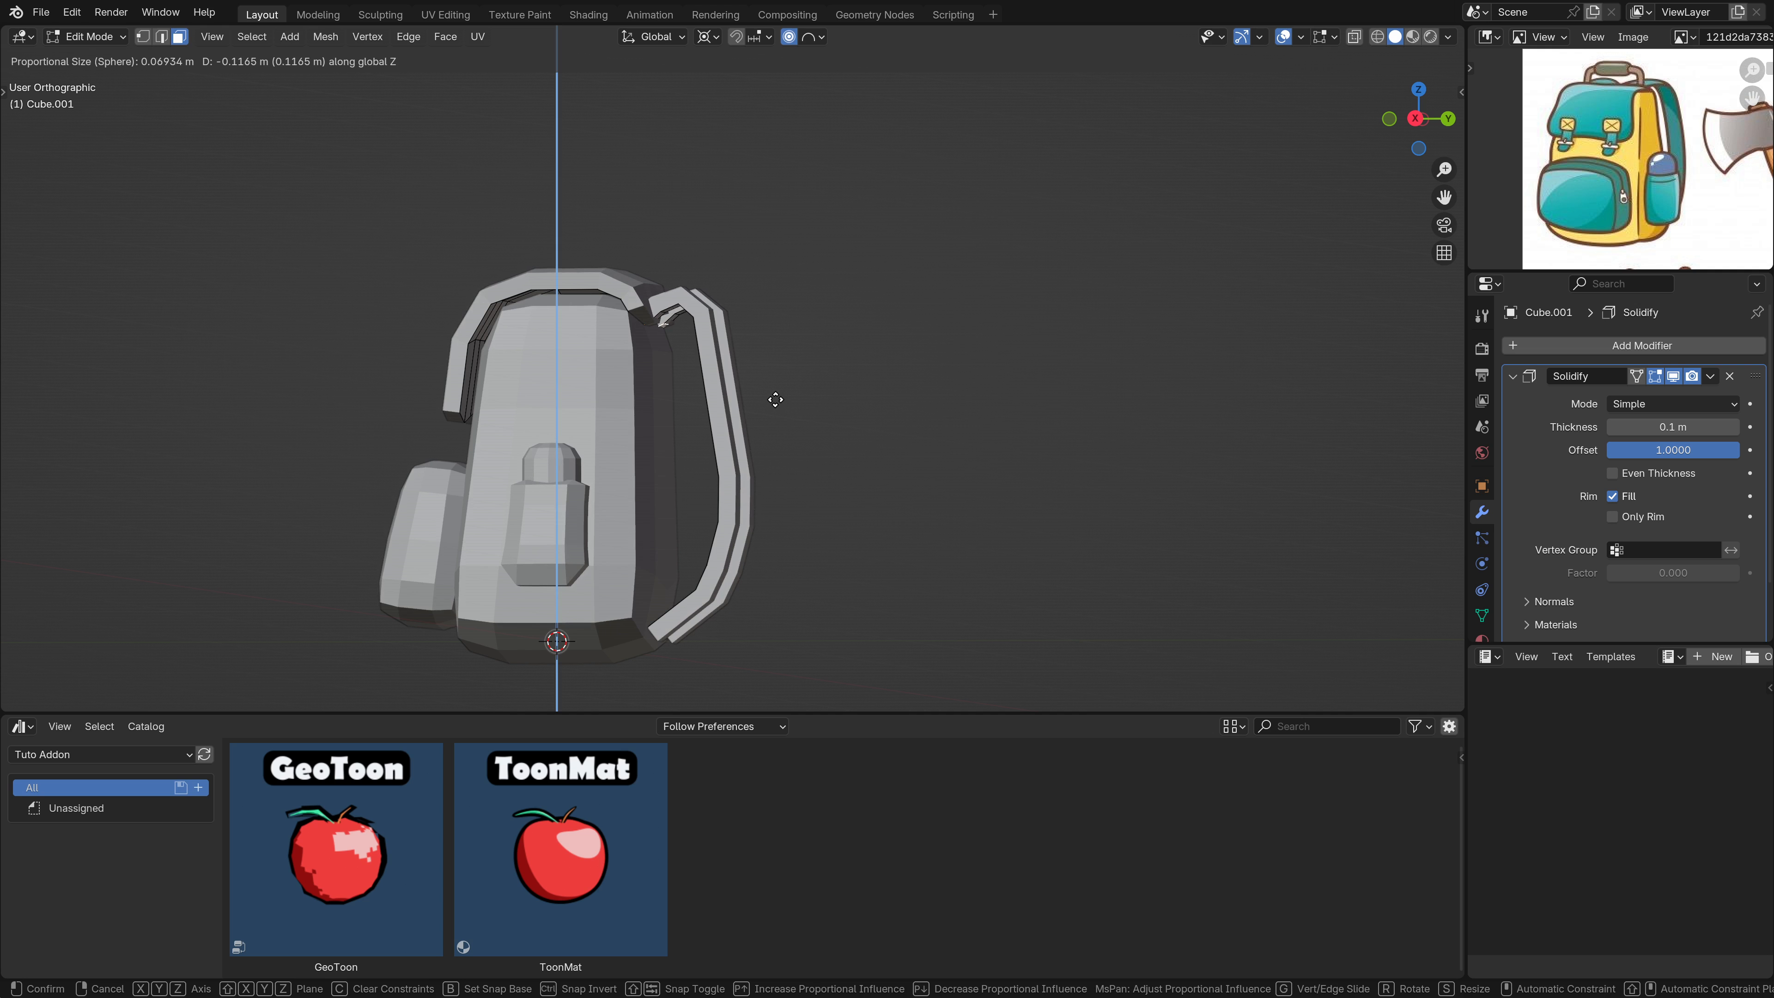
left_click(774, 393)
key("g")
key("z")
middle_click_drag(773, 394, 768, 329)
Set the transform pivot point to Median Point and flatten the flap's back edge by scaling it to 0 along Y.
left_click(700, 398)
scroll(664, 313, "up", 2)
left_click(707, 37)
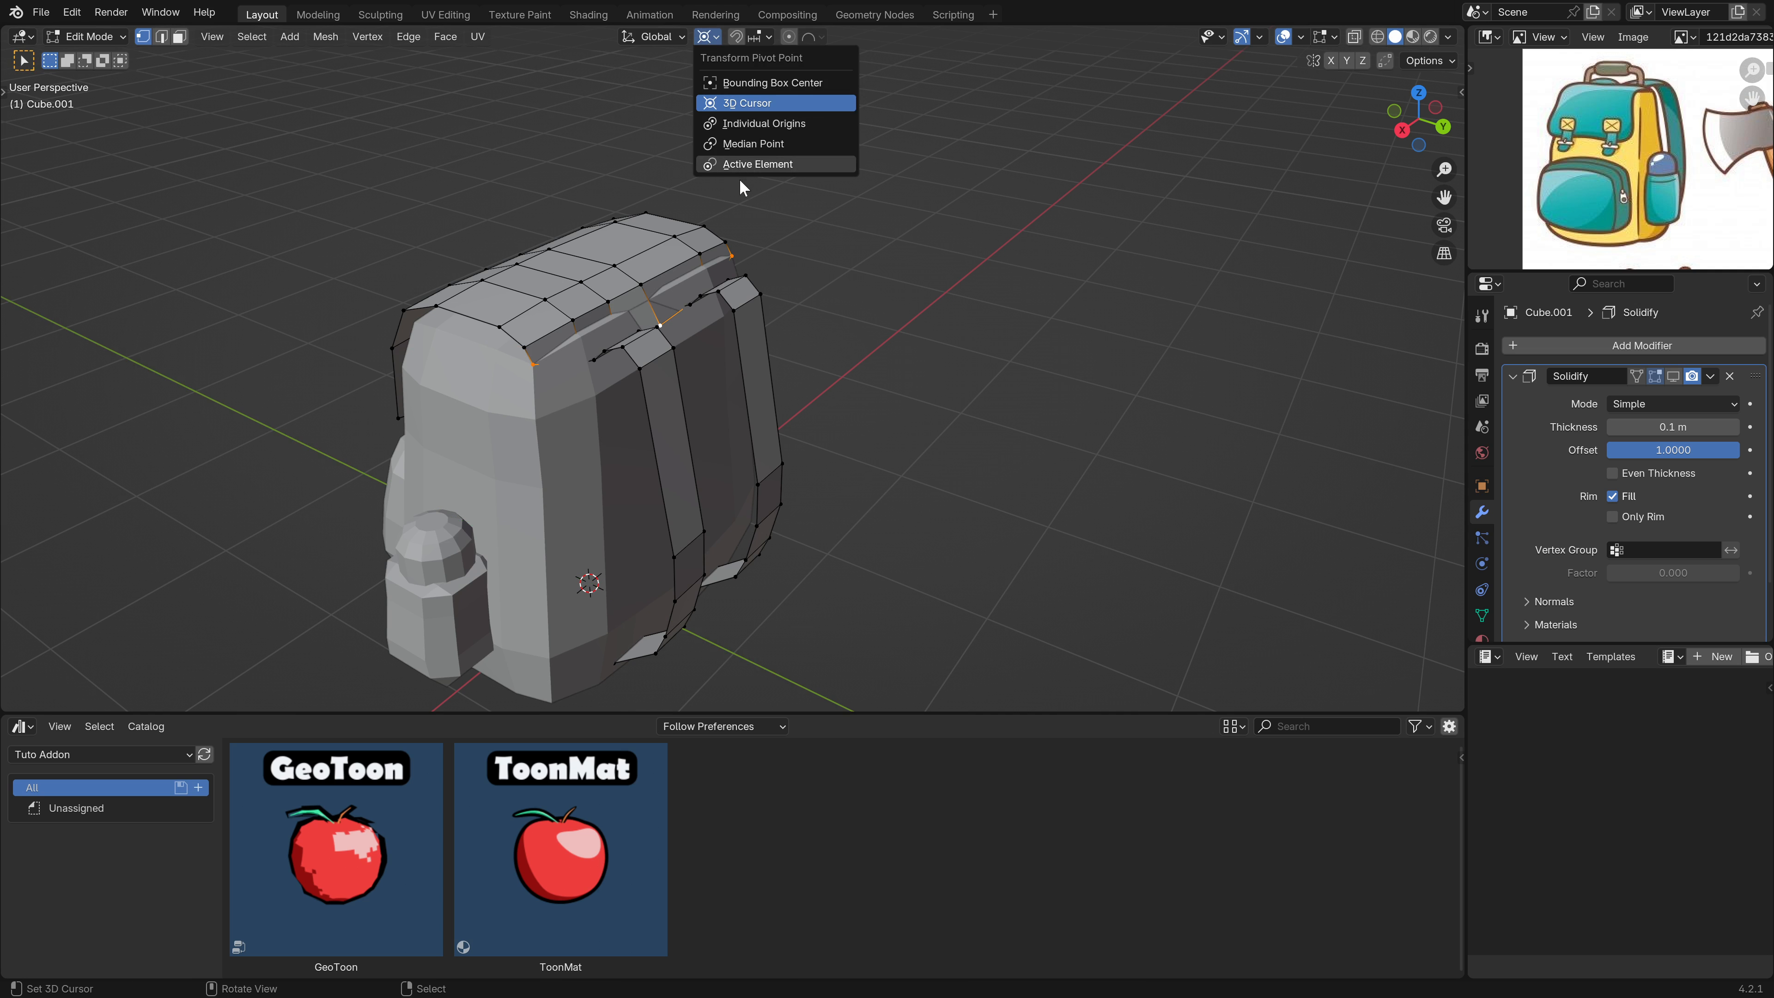
left_click(750, 149)
scroll(796, 349, "down", 4)
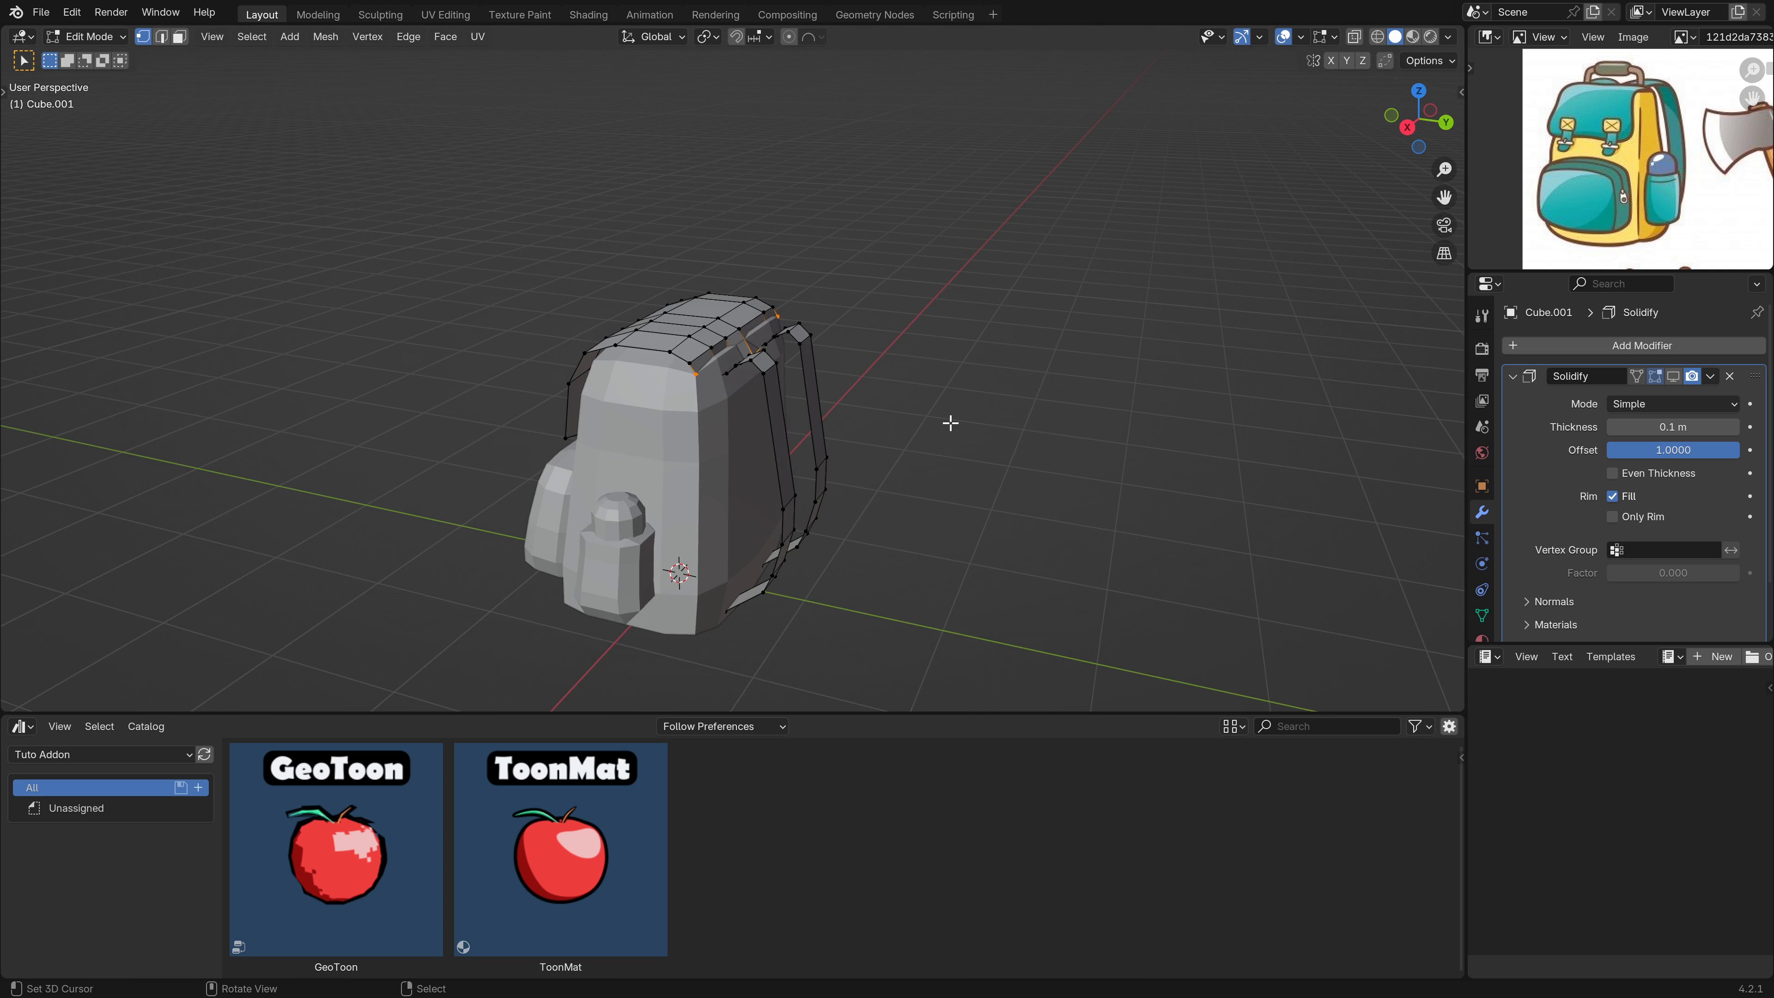
type("sy0")
key("Return")
Move the flap's flattened back edge slightly toward the front along Y.
middle_click_drag(954, 419, 1068, 502)
key("g")
key("y")
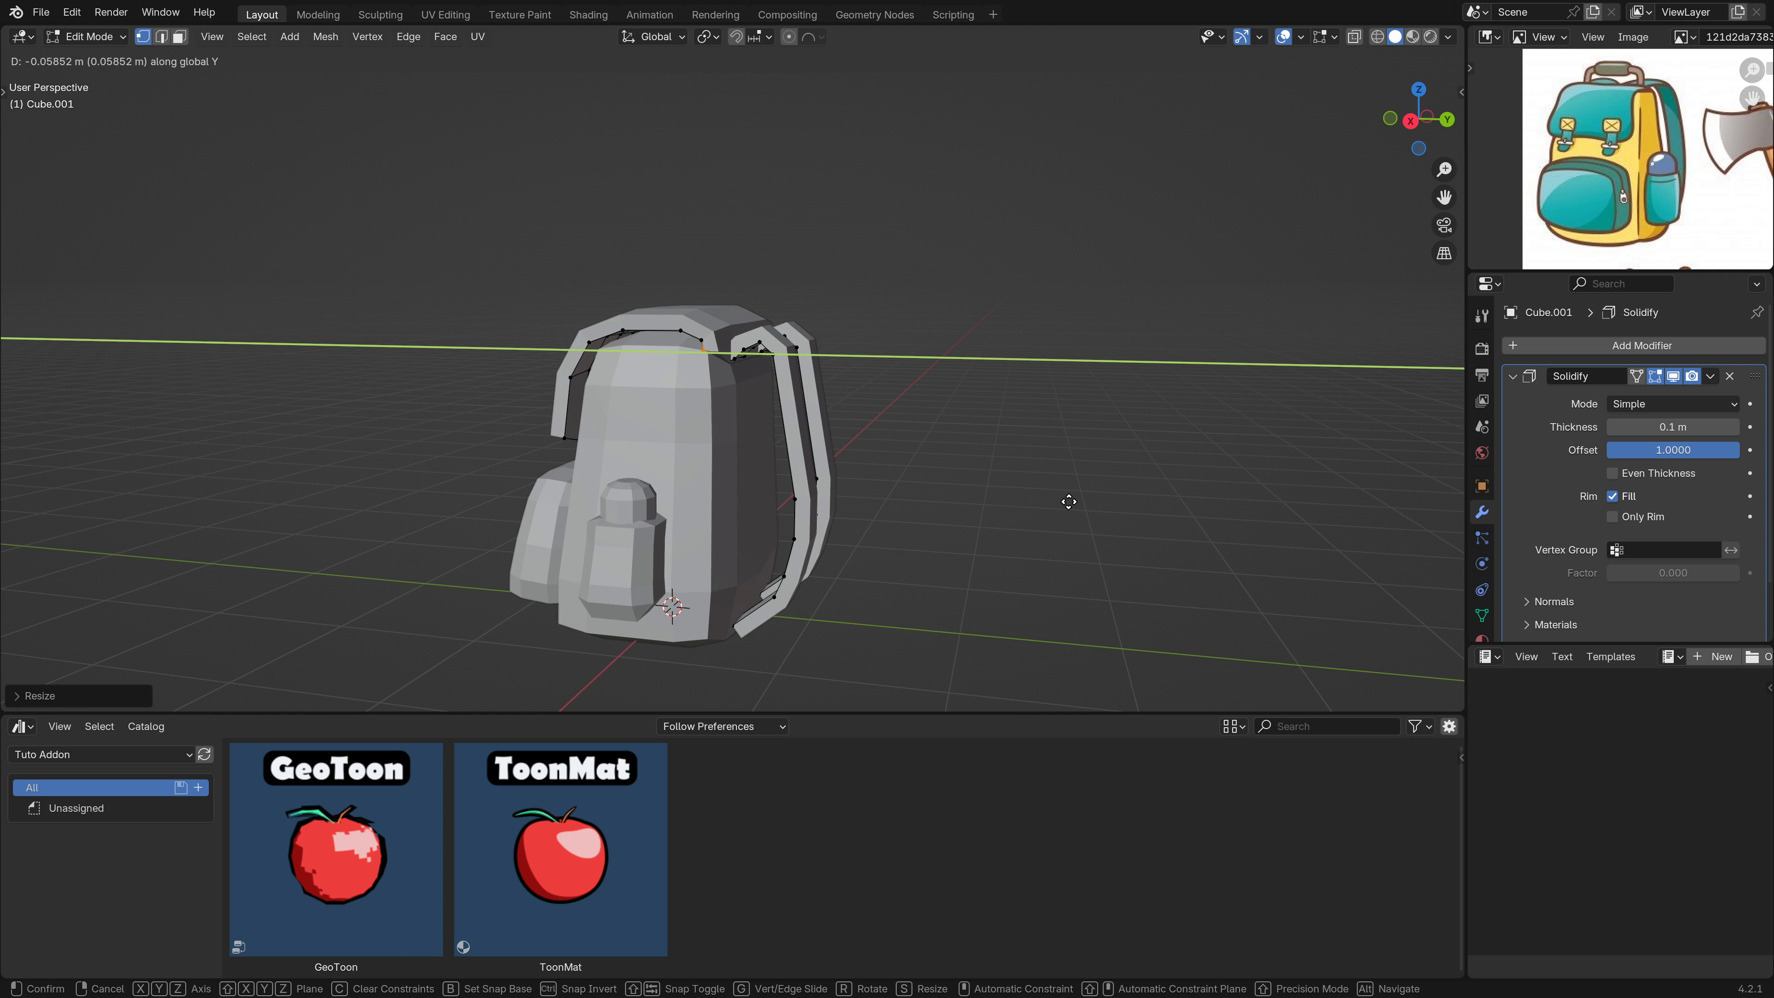
left_click(1034, 498)
middle_click_drag(1034, 498, 915, 481)
Round the flap's lower front corners by moving both corner vertices inward in the front view.
left_click(781, 349)
scroll(776, 477, "up", 1)
middle_click_drag(775, 477, 782, 432)
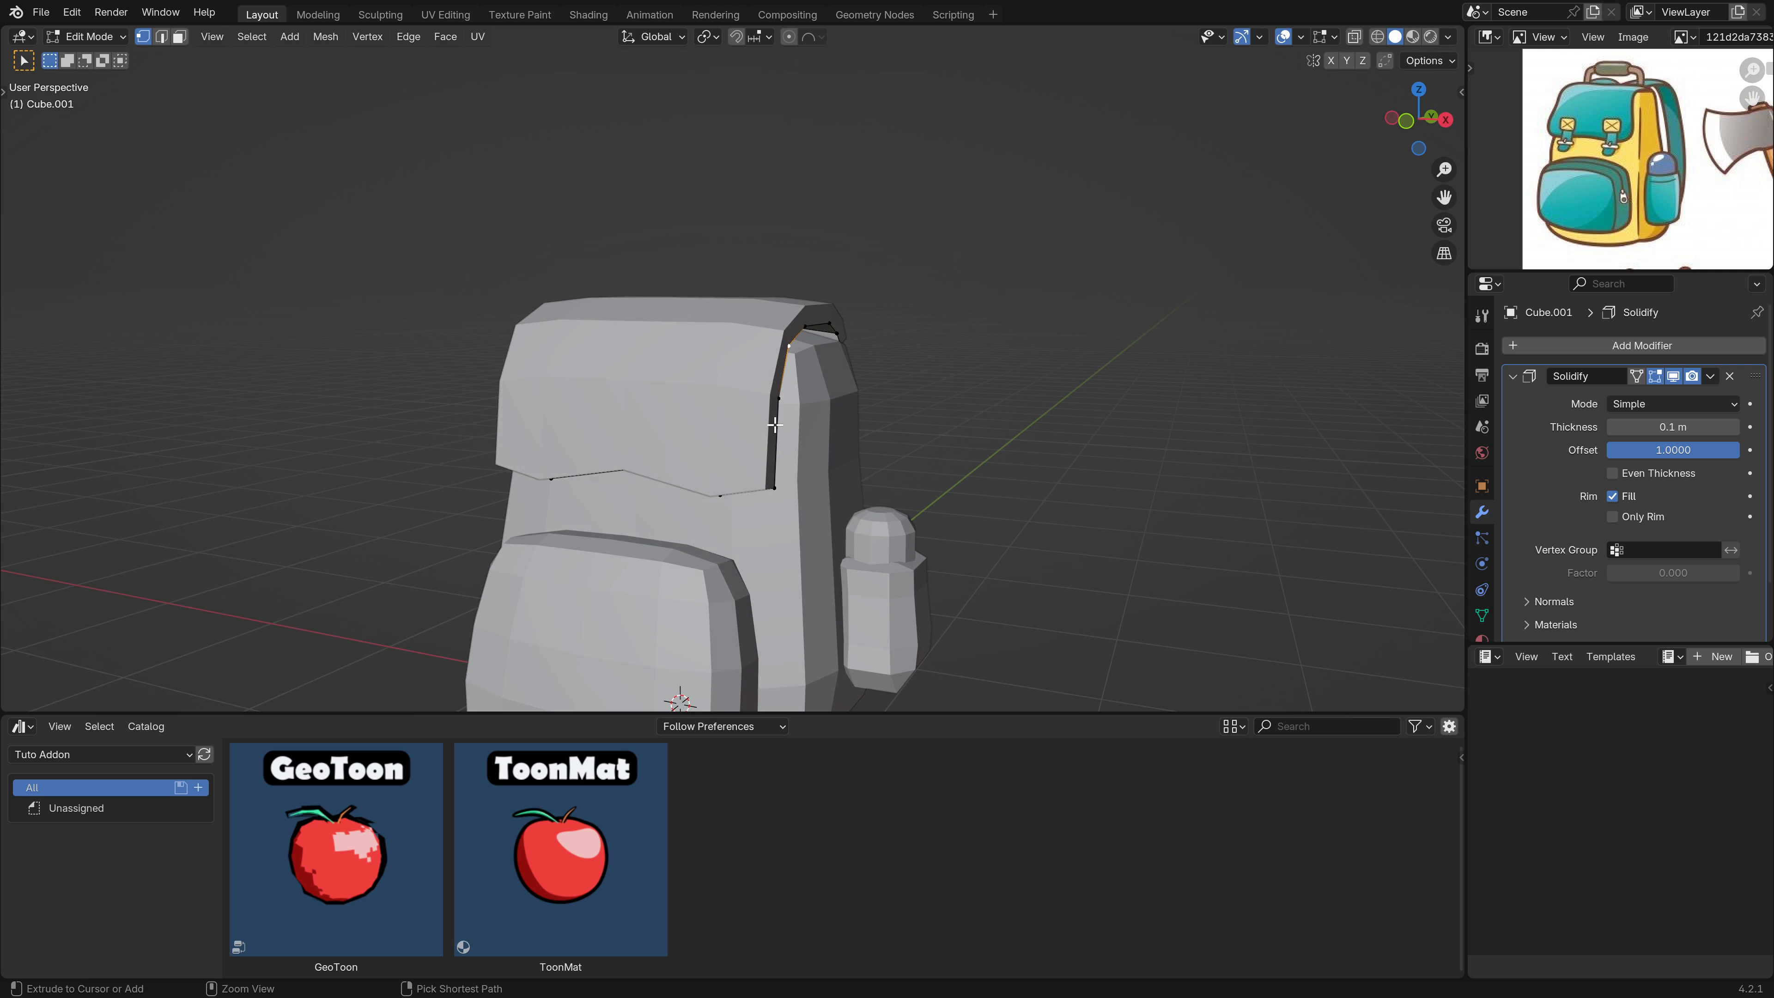
left_click(777, 442, "ctrl")
left_click(771, 487)
mouse_move(811, 481)
middle_mouse_down()
mouse_move(887, 459)
mouse_move(832, 476)
middle_mouse_up()
key("KP_1")
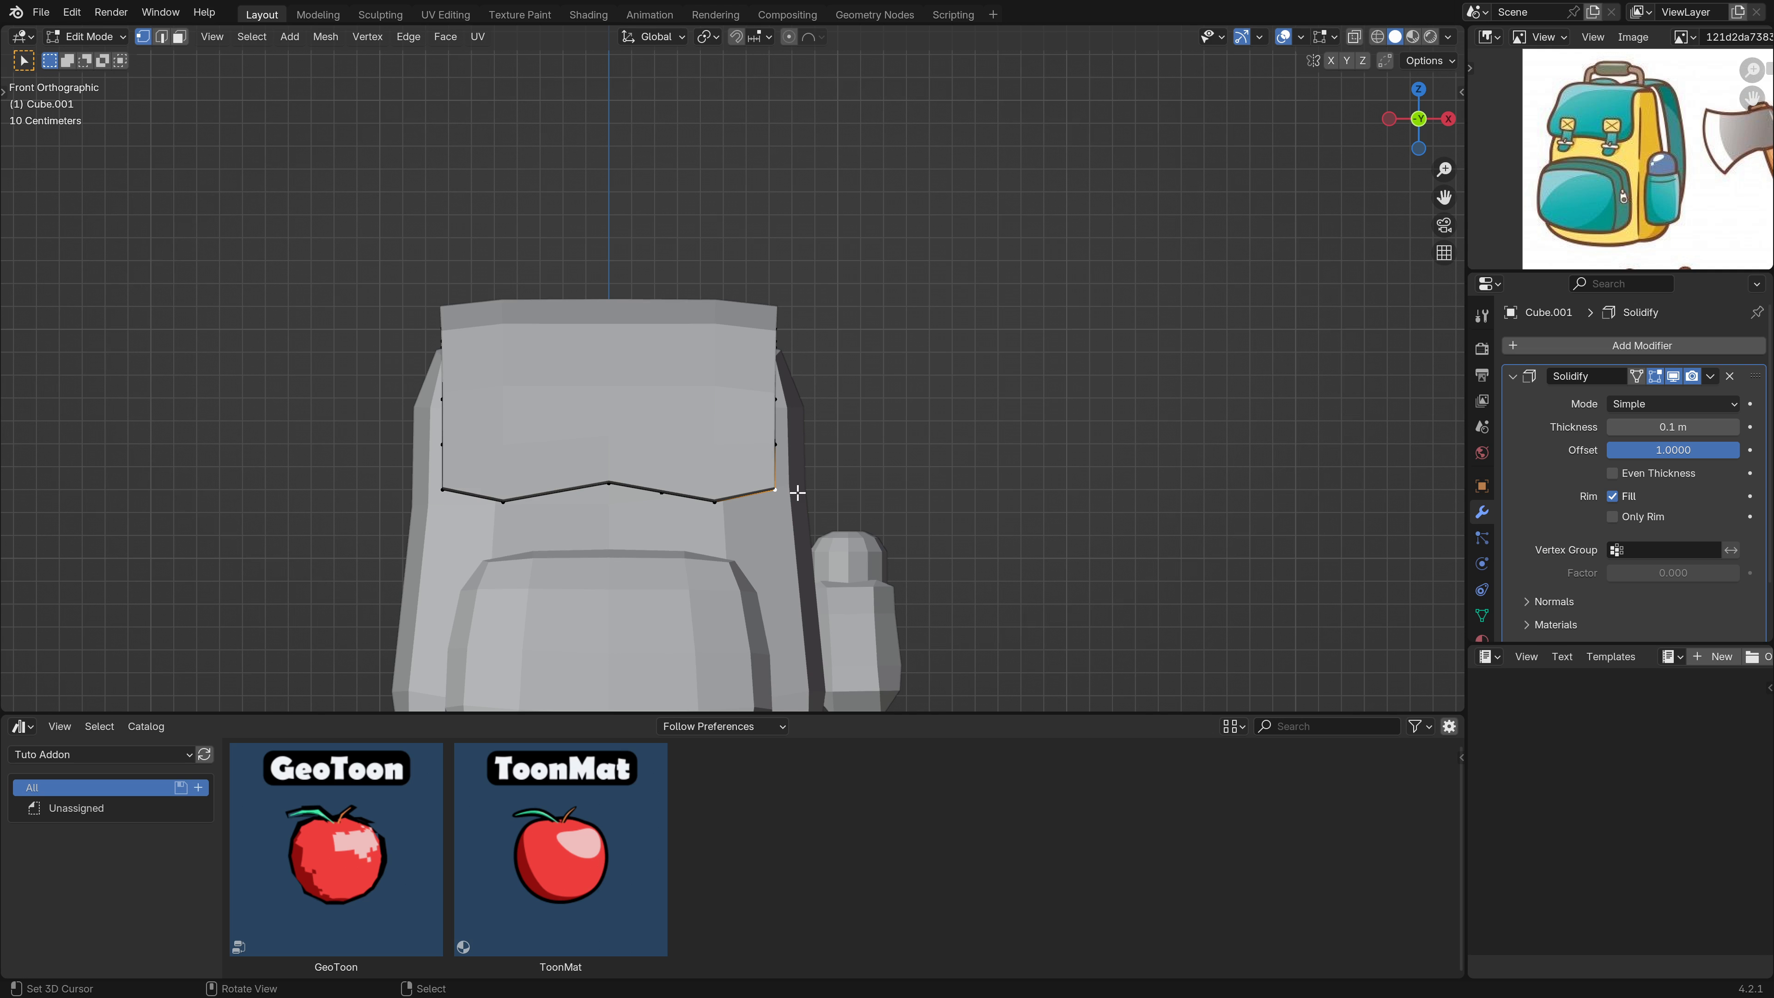
key("g")
left_click(786, 486)
right_click(442, 489)
key("g")
left_click(464, 487)
Reposition one vertex on each of the flap's upper side edges in the front view.
key("g")
left_click(780, 364)
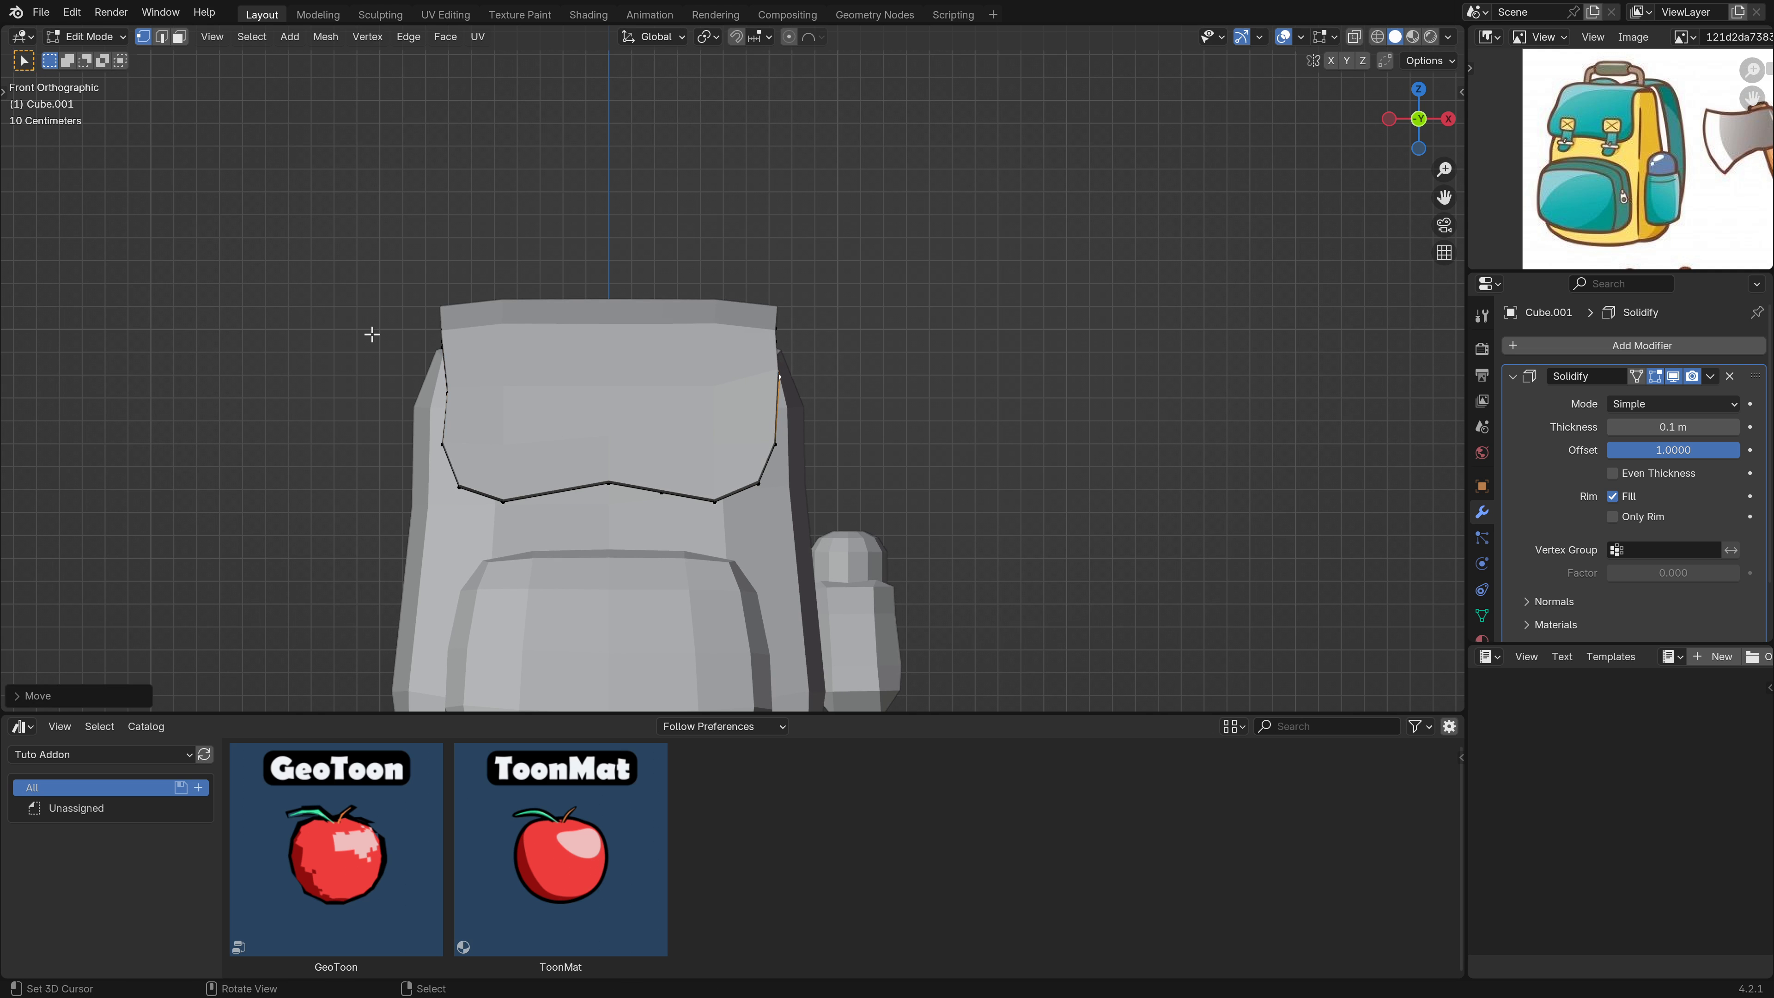
middle_click_drag(373, 334, 444, 331)
left_click(410, 327)
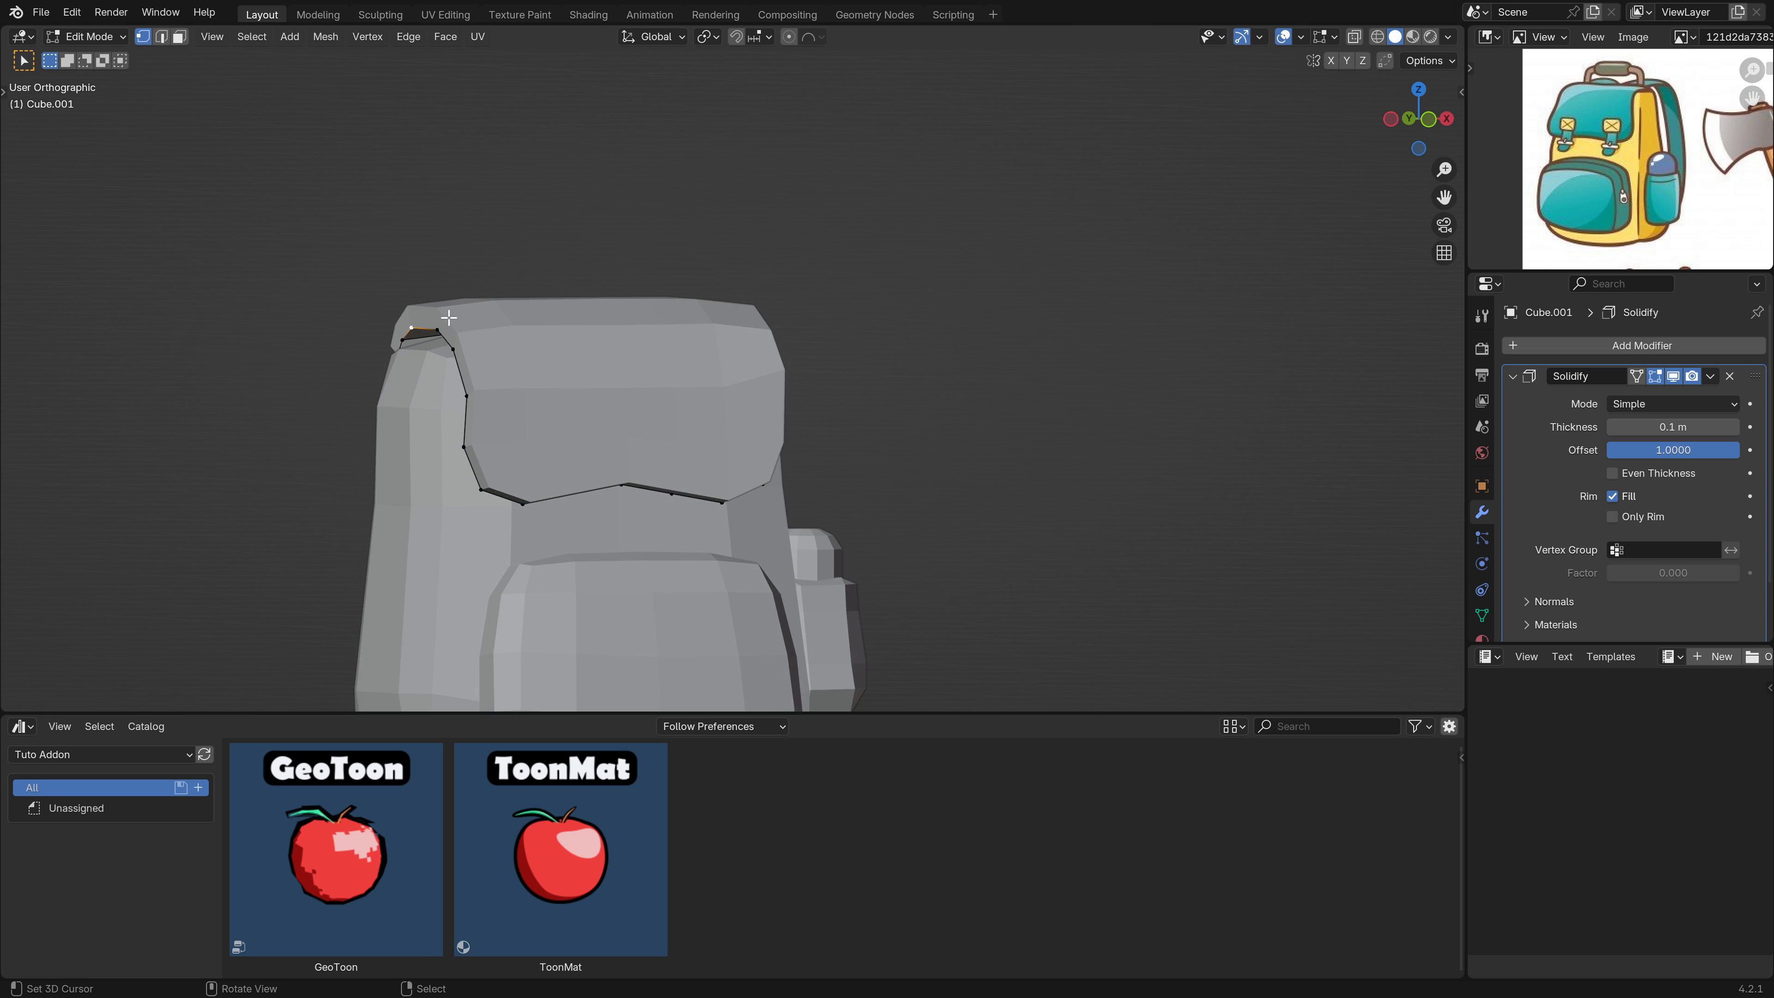
key("KP_1")
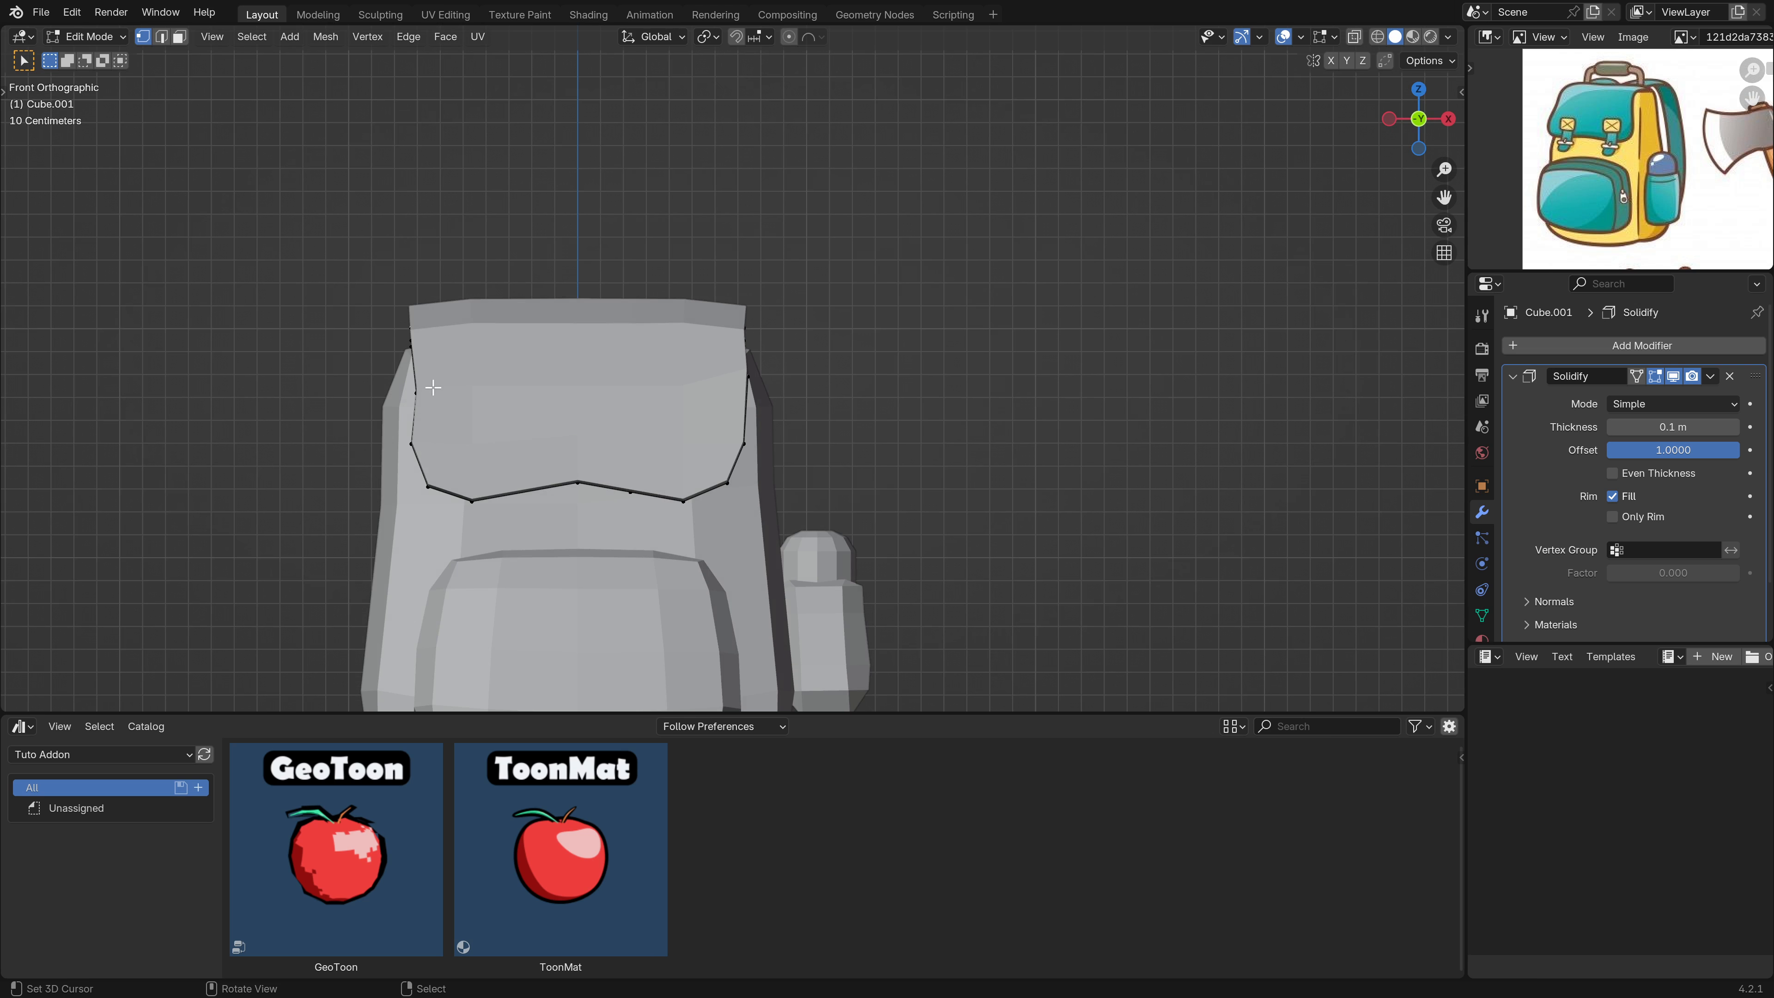
key("g")
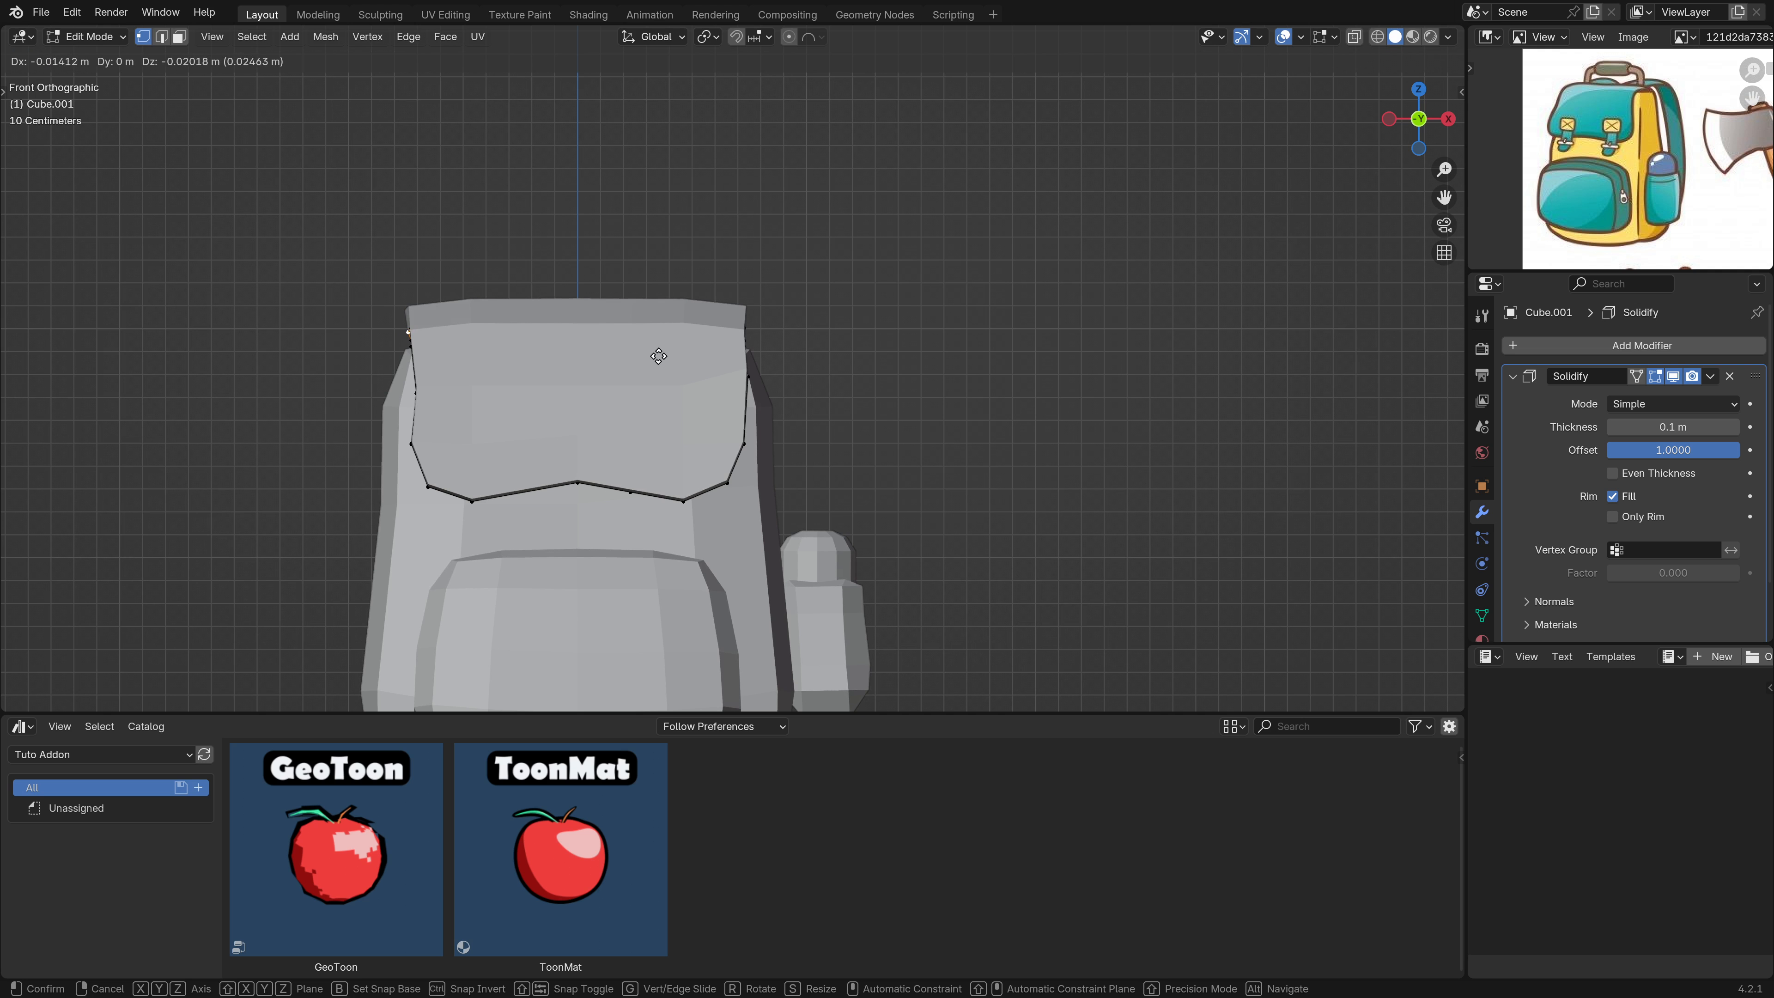
left_click(662, 354)
middle_click_drag(662, 355, 746, 412)
Select the vertices along both side edges of the flap's top and scale them outward to widen it.
left_click(466, 385)
left_click(508, 400, "shift")
left_click(653, 378, "shift")
left_click(708, 376, "shift")
key("s")
left_click(746, 419)
Turn on proportional editing and try to move the flap's top side vertices along Z.
key("o")
key("g")
key("z")
right_click(745, 439)
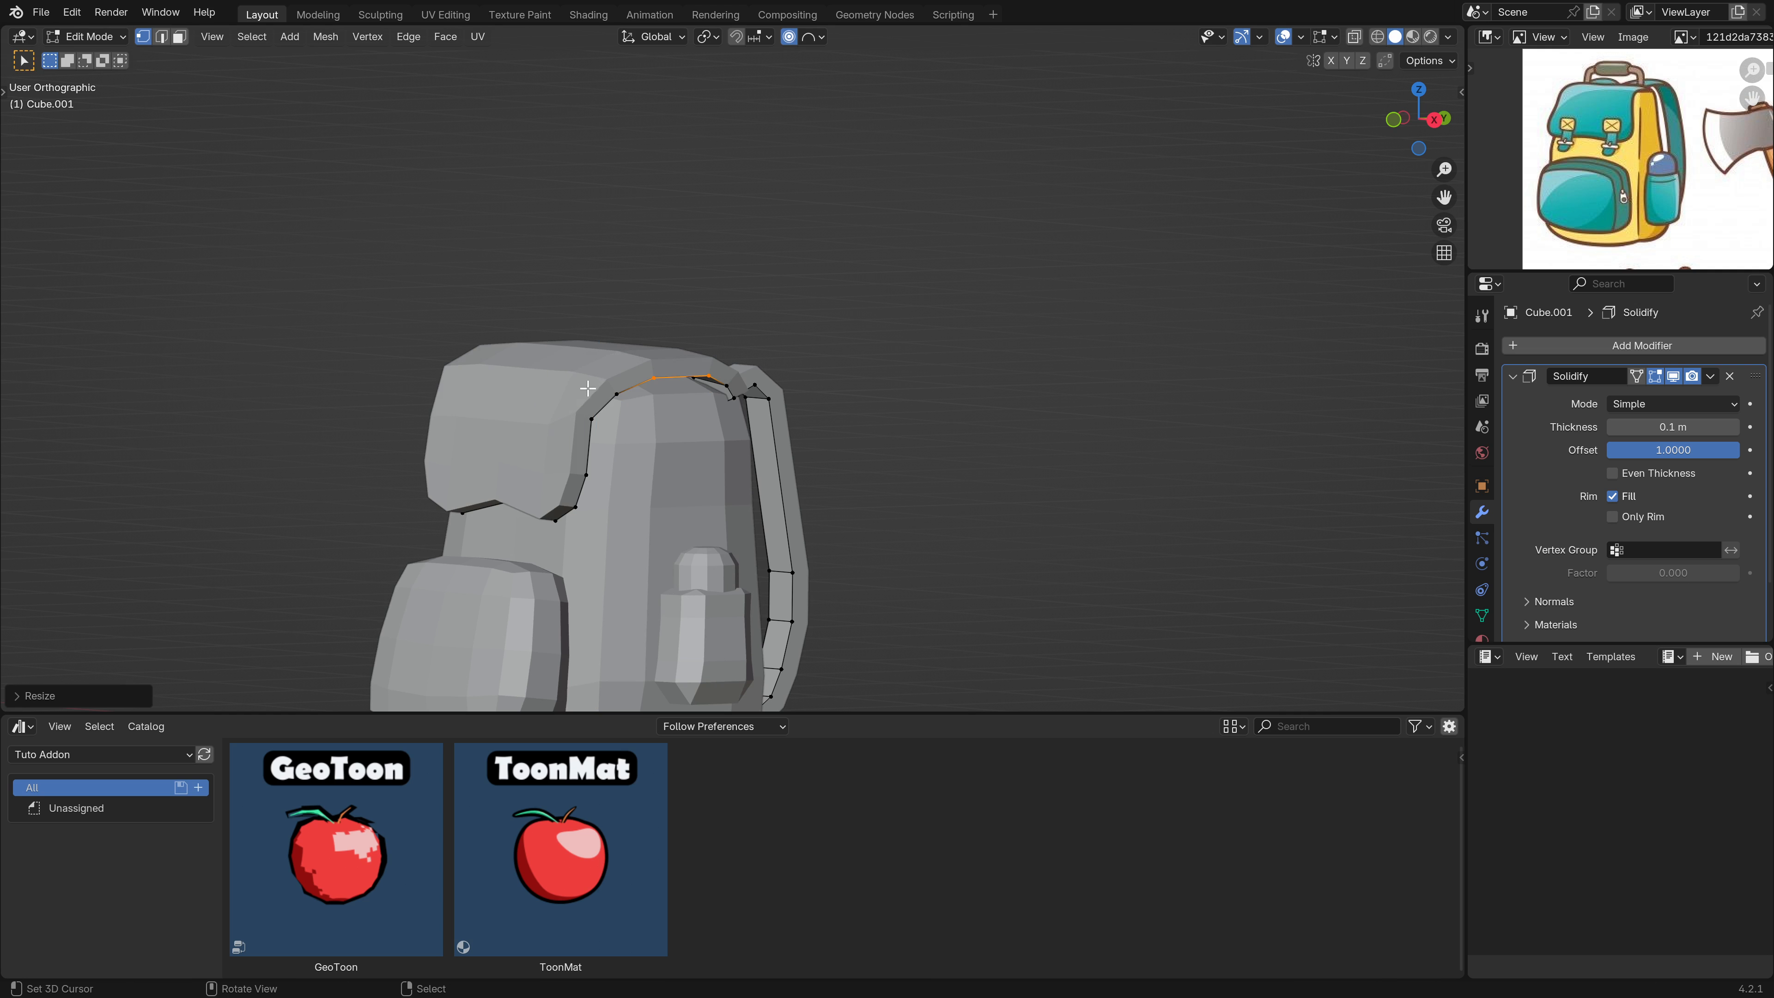
middle_click_drag(565, 367, 568, 412)
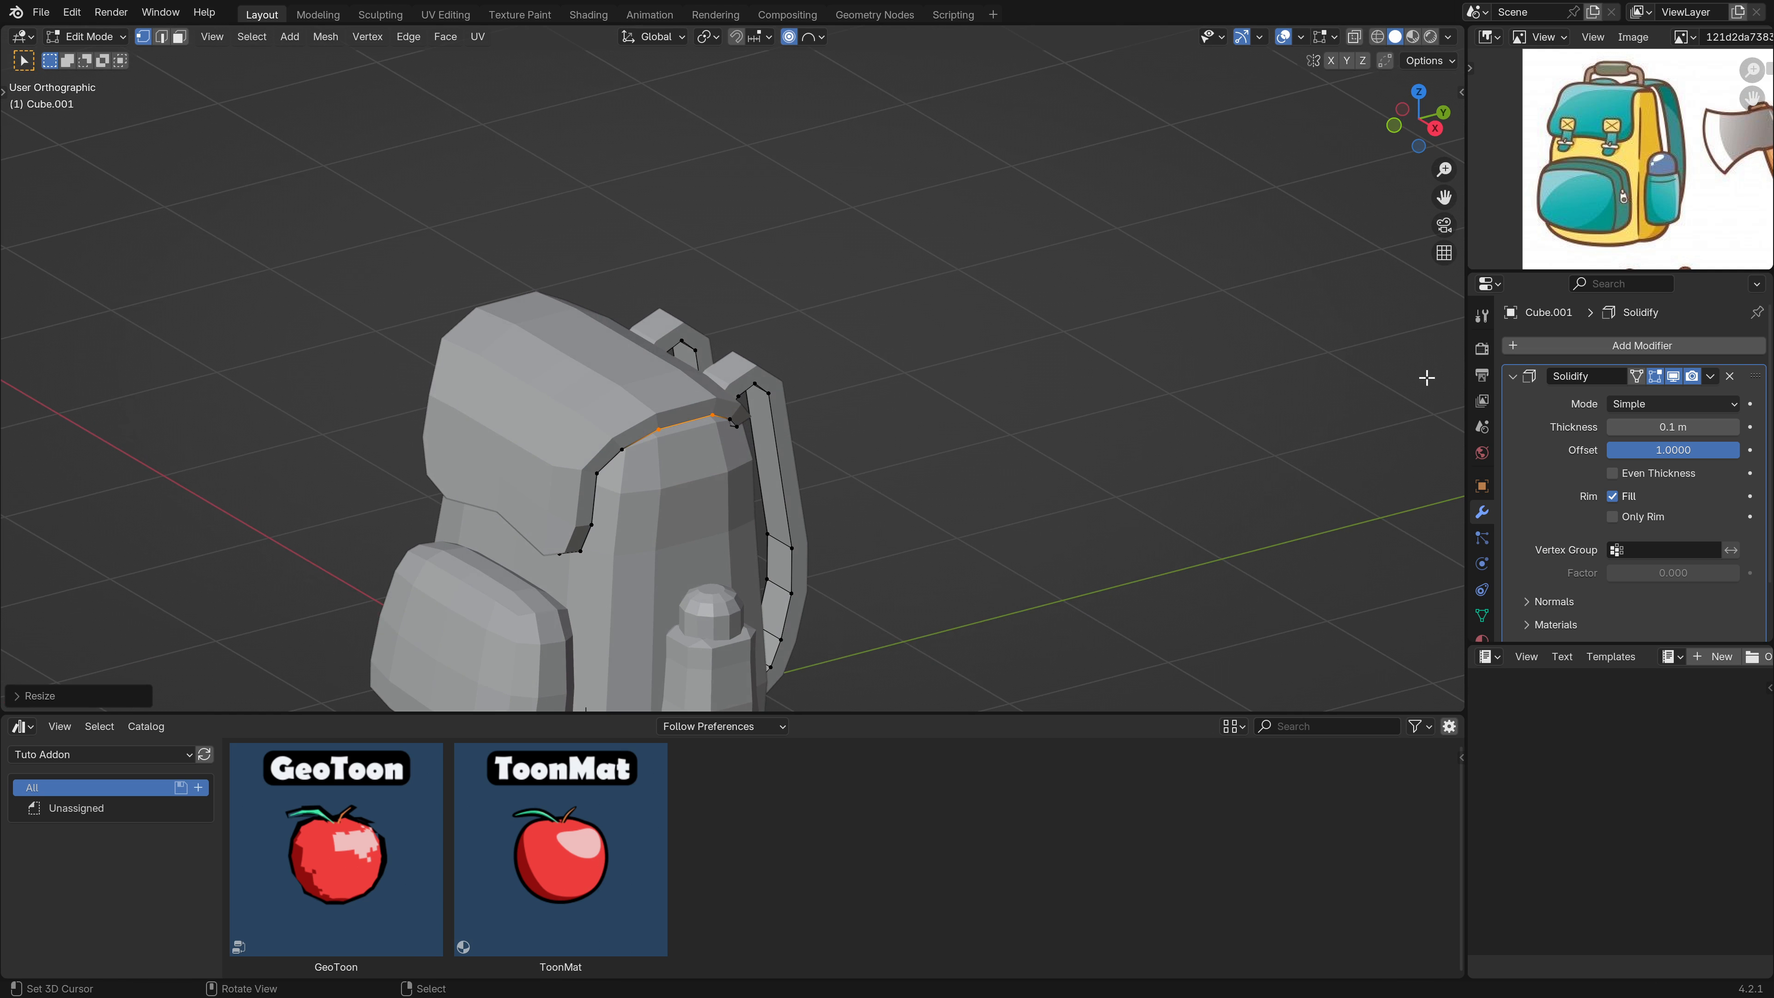
Hide the Solidify modifier in the viewport and move two vertices in the middle of the flap's top with proportional editing.
left_click(1673, 376)
middle_click_drag(741, 420, 643, 403)
right_click(646, 371)
right_click(638, 356, "shift")
key("g")
Add a lengthwise loop cut to the left half of the flap and adjust a vertex near its top.
key("ctrl+r")
left_click(554, 421)
right_click(601, 372)
key("g")
mouse_move(526, 401)
middle_mouse_down()
mouse_move(490, 403)
mouse_move(535, 405)
middle_mouse_up()
Lower the two bottom-edge vertices beside the flap's central notch by about 0.03 m each with proportional editing.
left_click(577, 526)
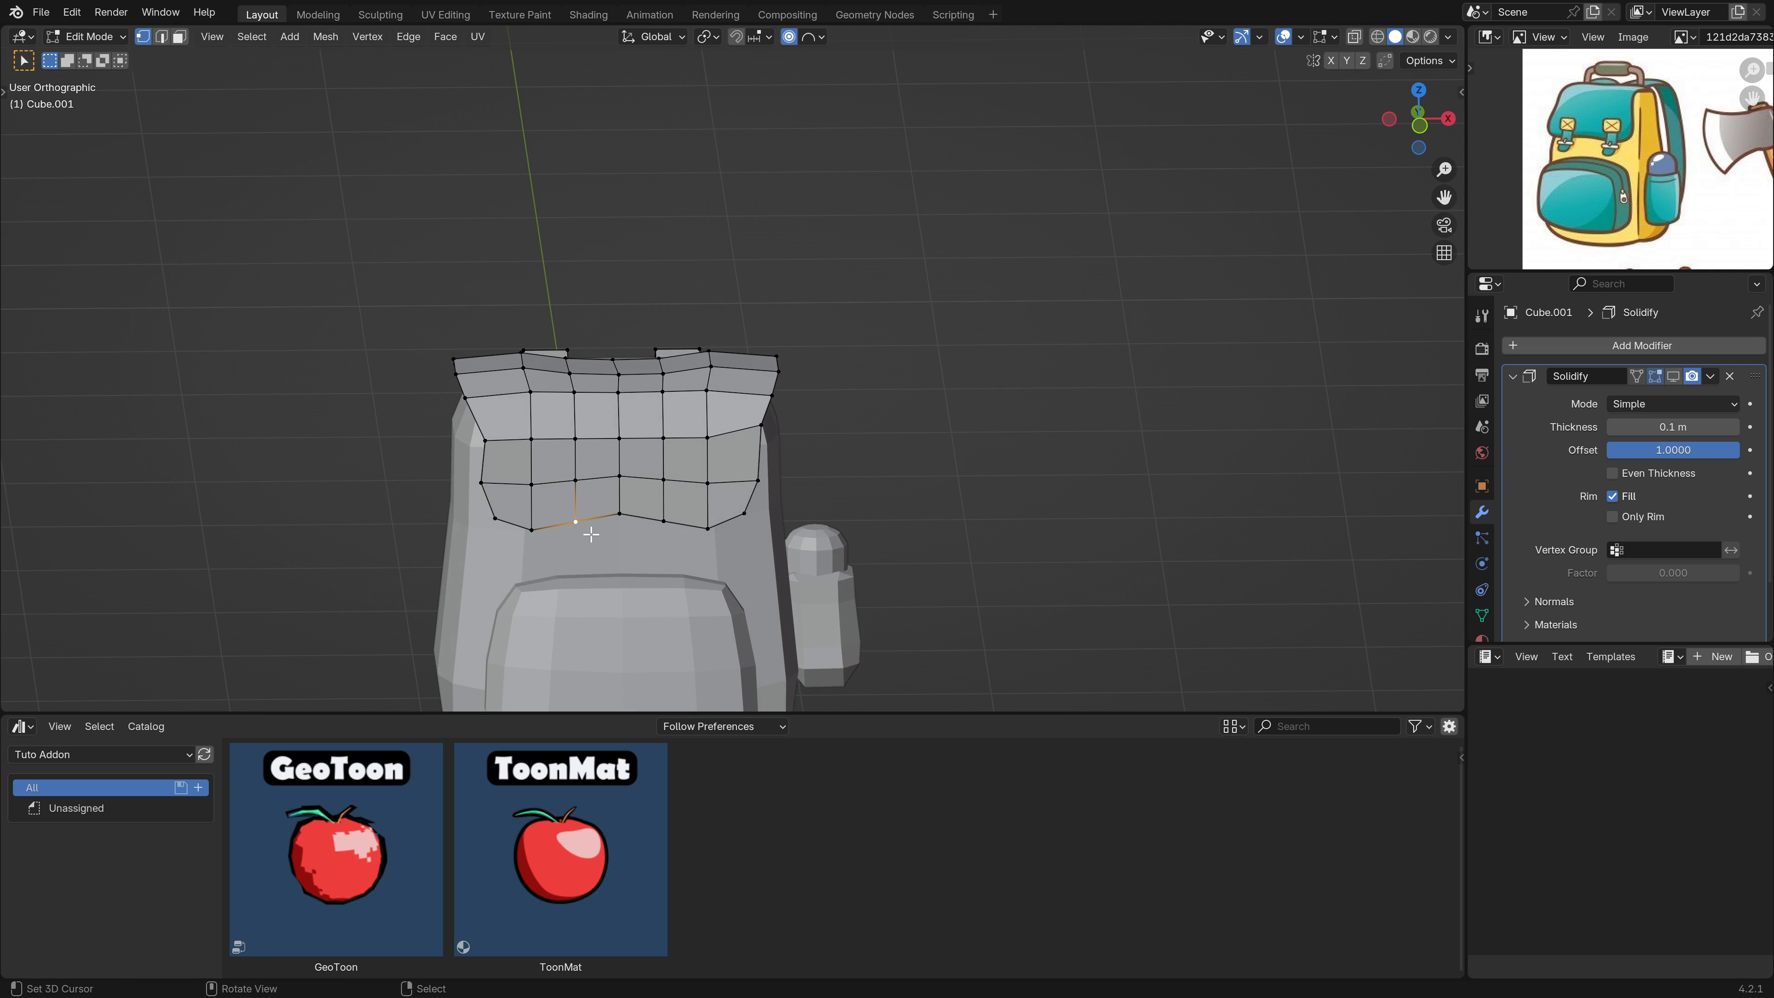
key("g")
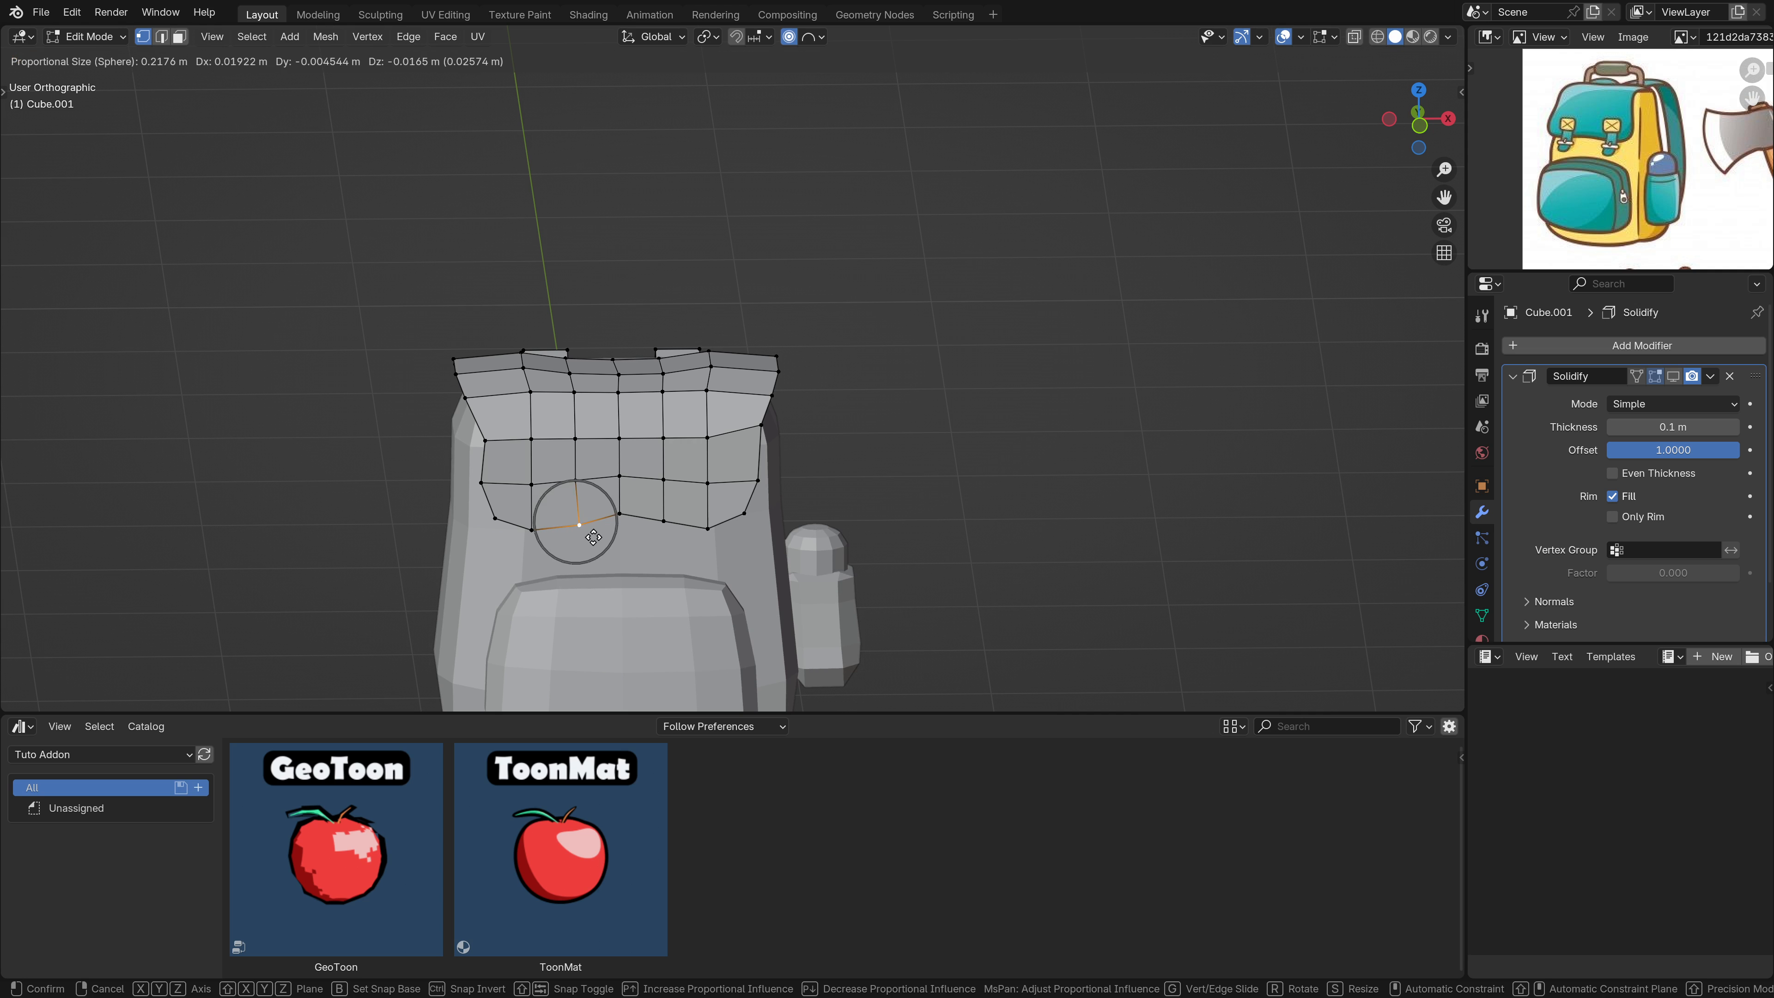
left_click(593, 538)
right_click(666, 525)
key("g")
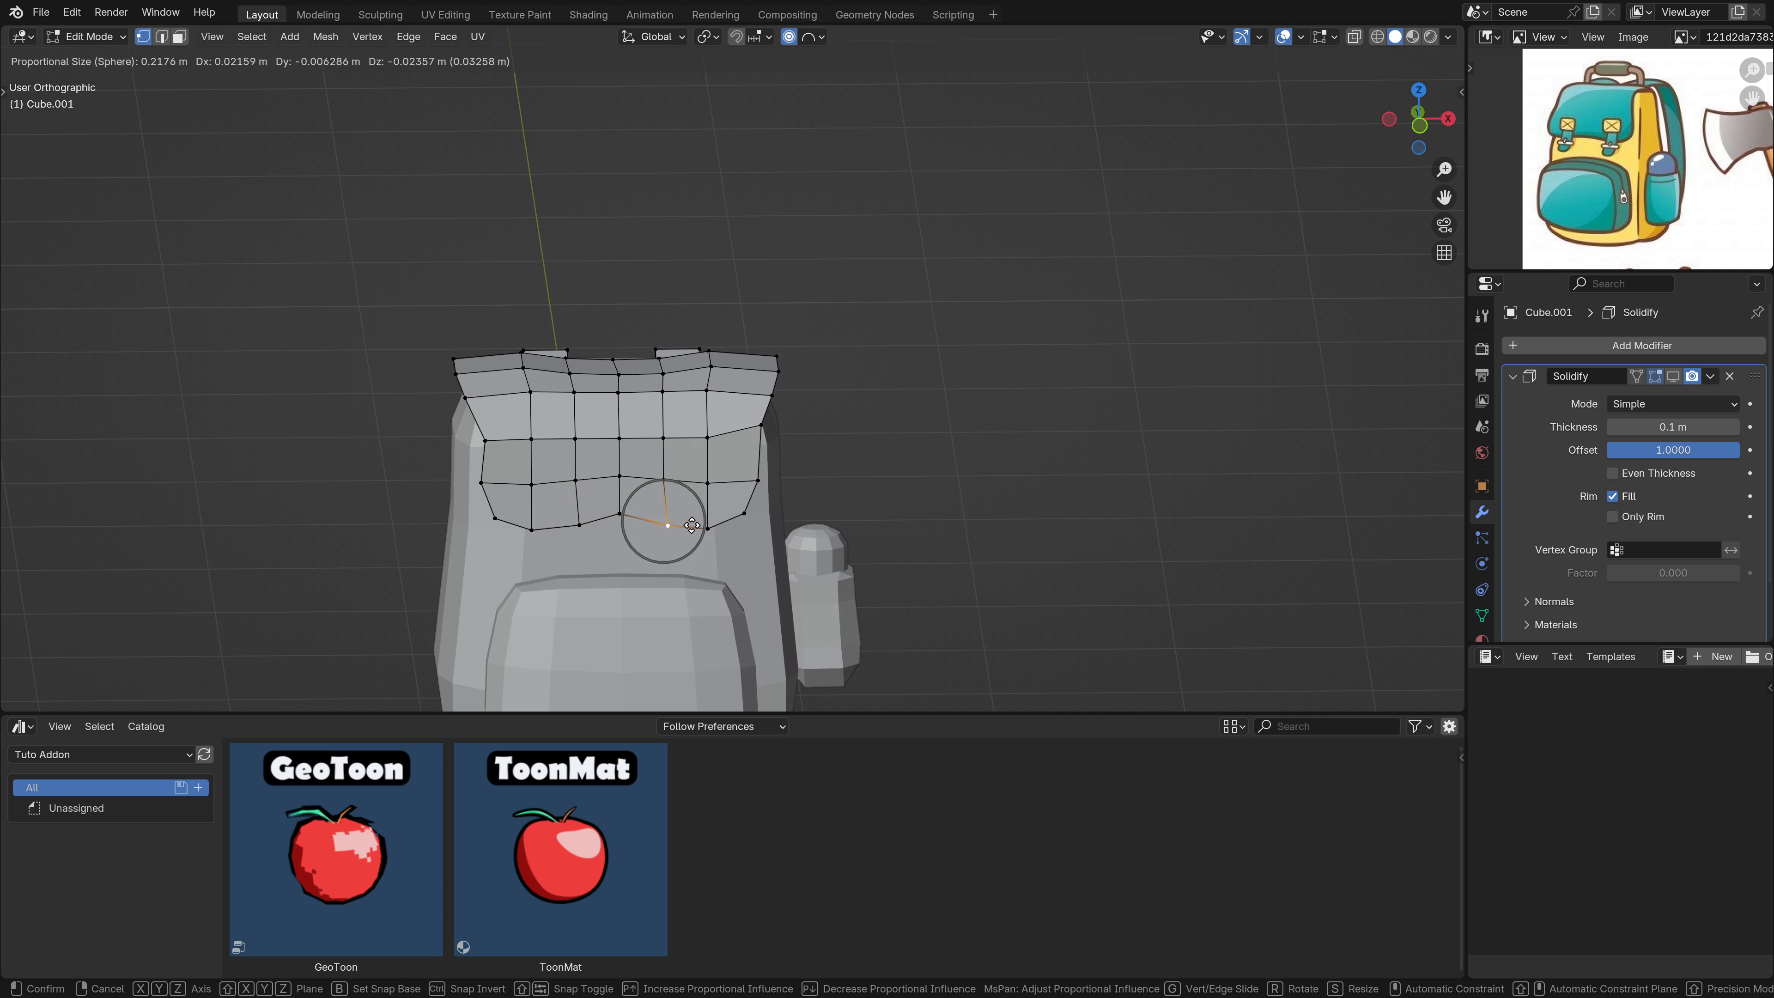
left_click(693, 527)
Adjust the vertex on the flap's left side edge and show the Solidify modifier in the viewport again.
right_click(486, 441)
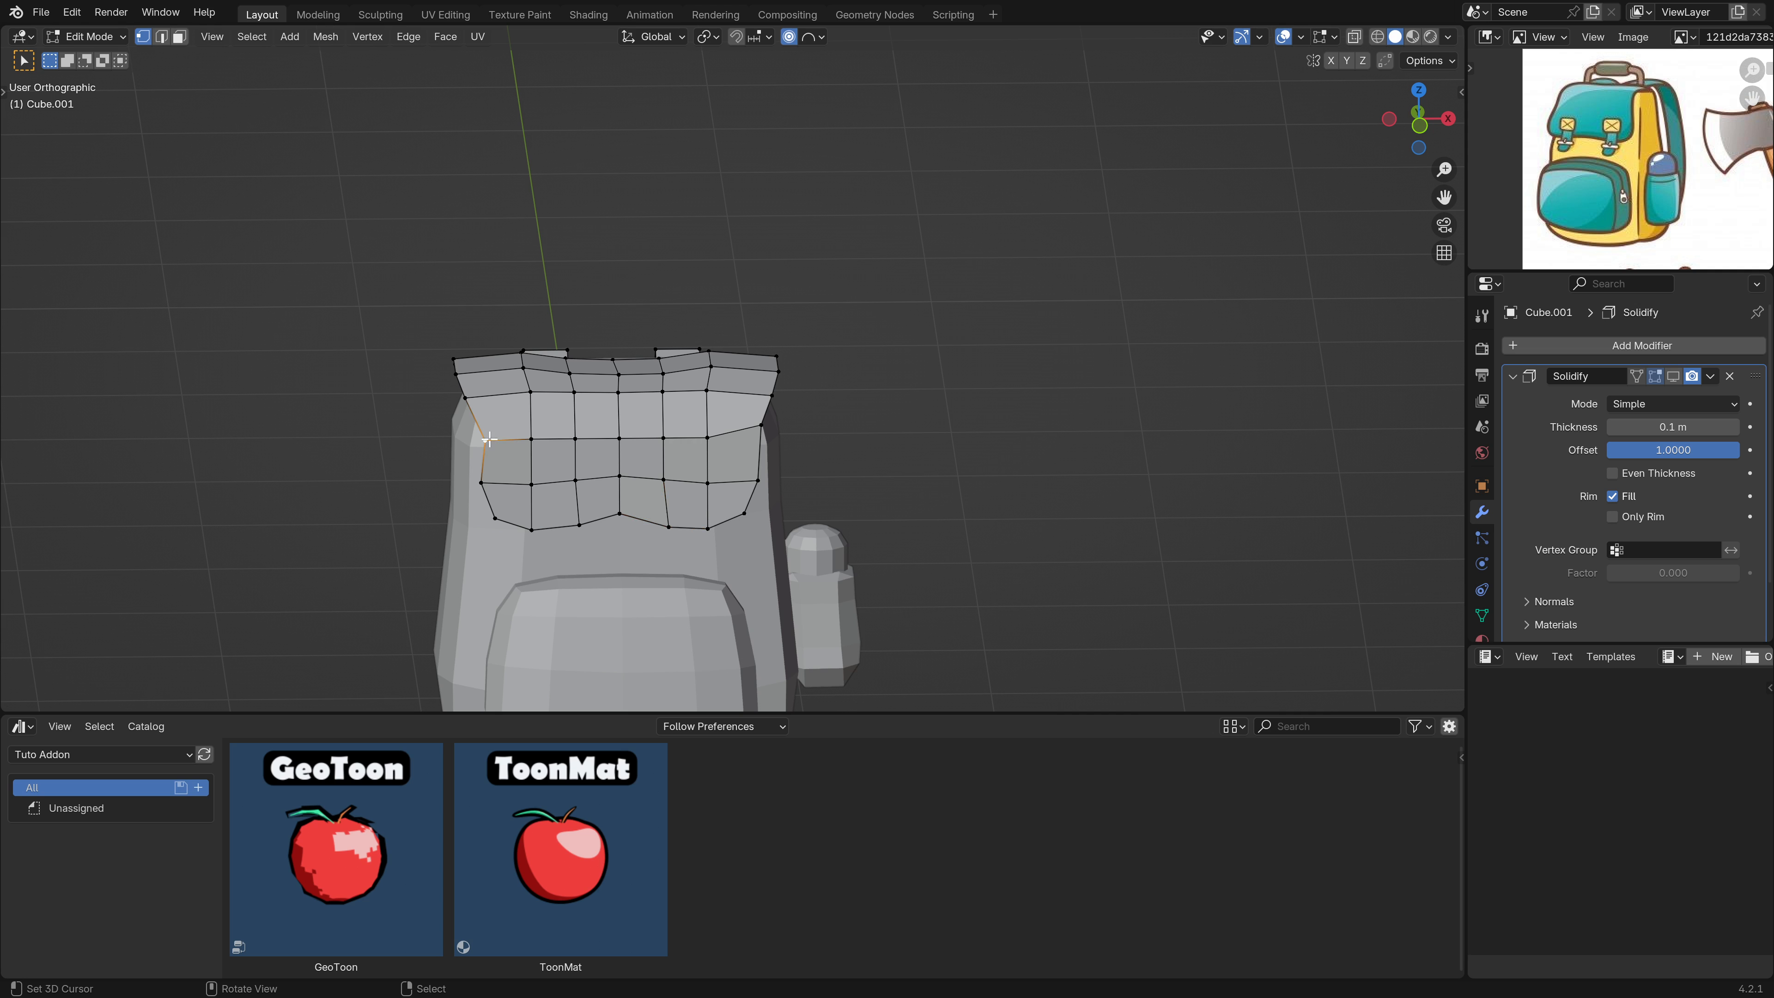
mouse_move(504, 465)
middle_mouse_down()
mouse_move(498, 446)
mouse_move(500, 534)
mouse_move(497, 468)
middle_mouse_up()
key("g")
left_click(516, 482)
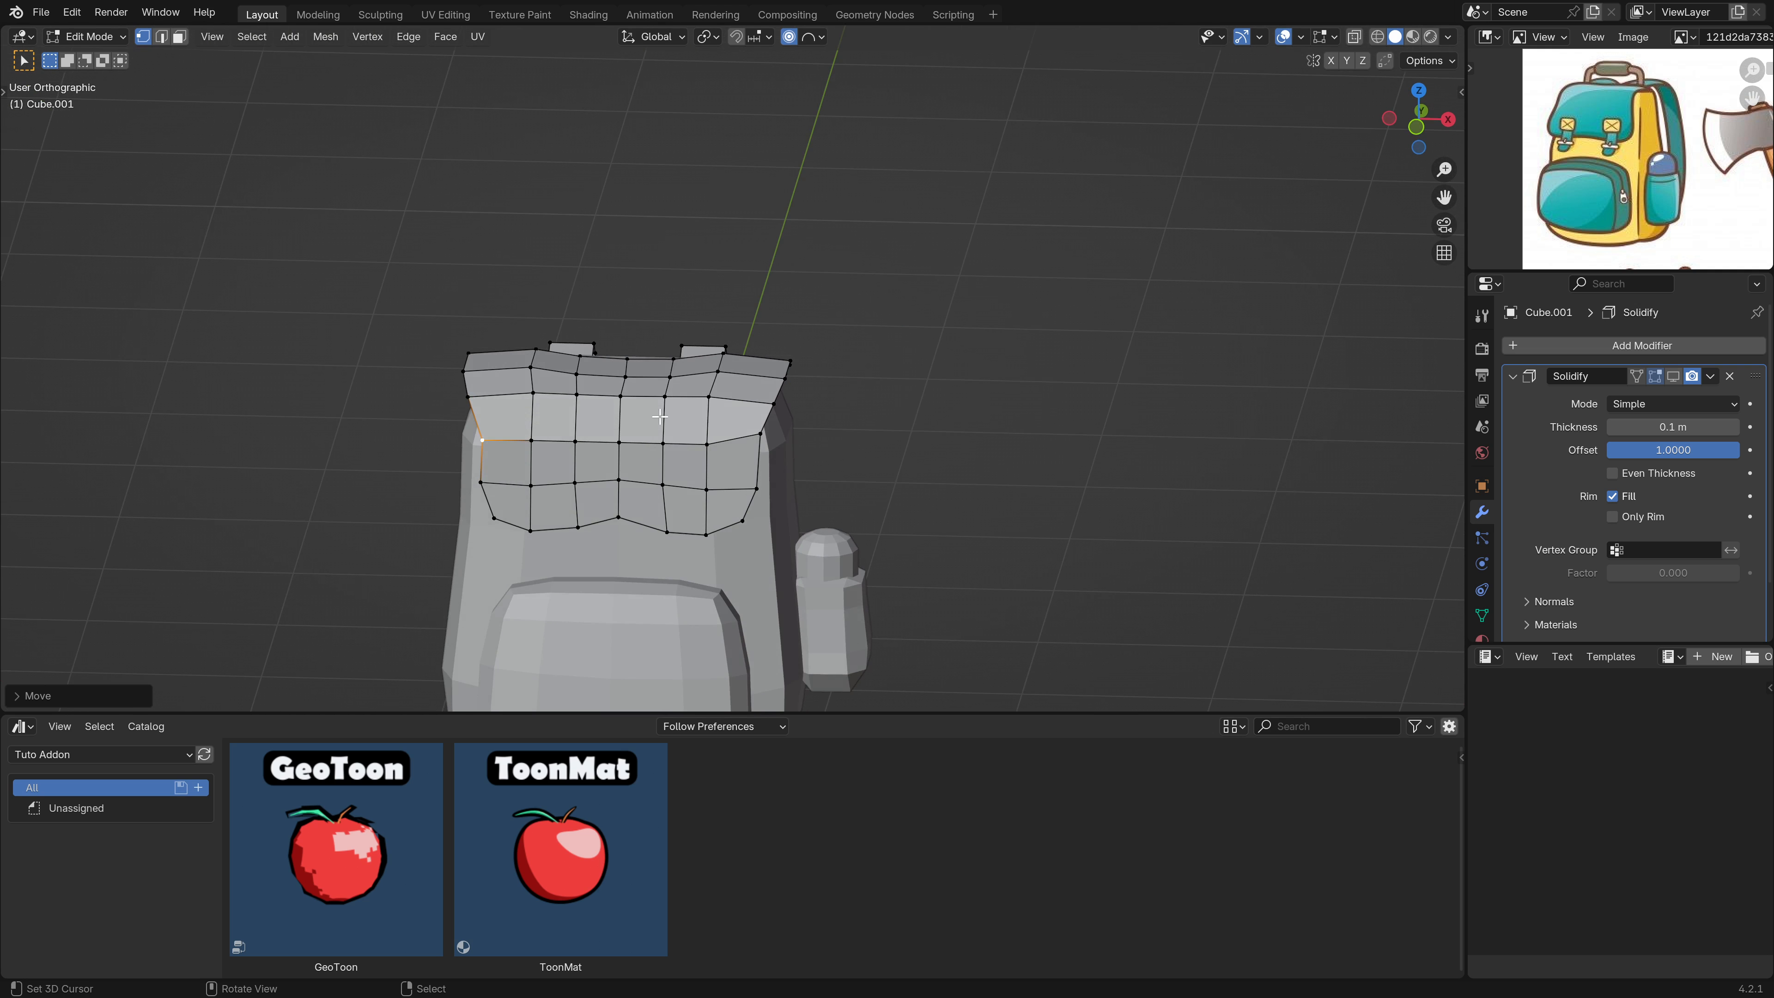
key("Tab")
left_click(1674, 376)
Move the flap's rear corner vertex inward along X by about 0.07 m with proportional editing.
key("Tab")
right_click(608, 375)
middle_click_drag(978, 419, 688, 428)
key("g")
key("x")
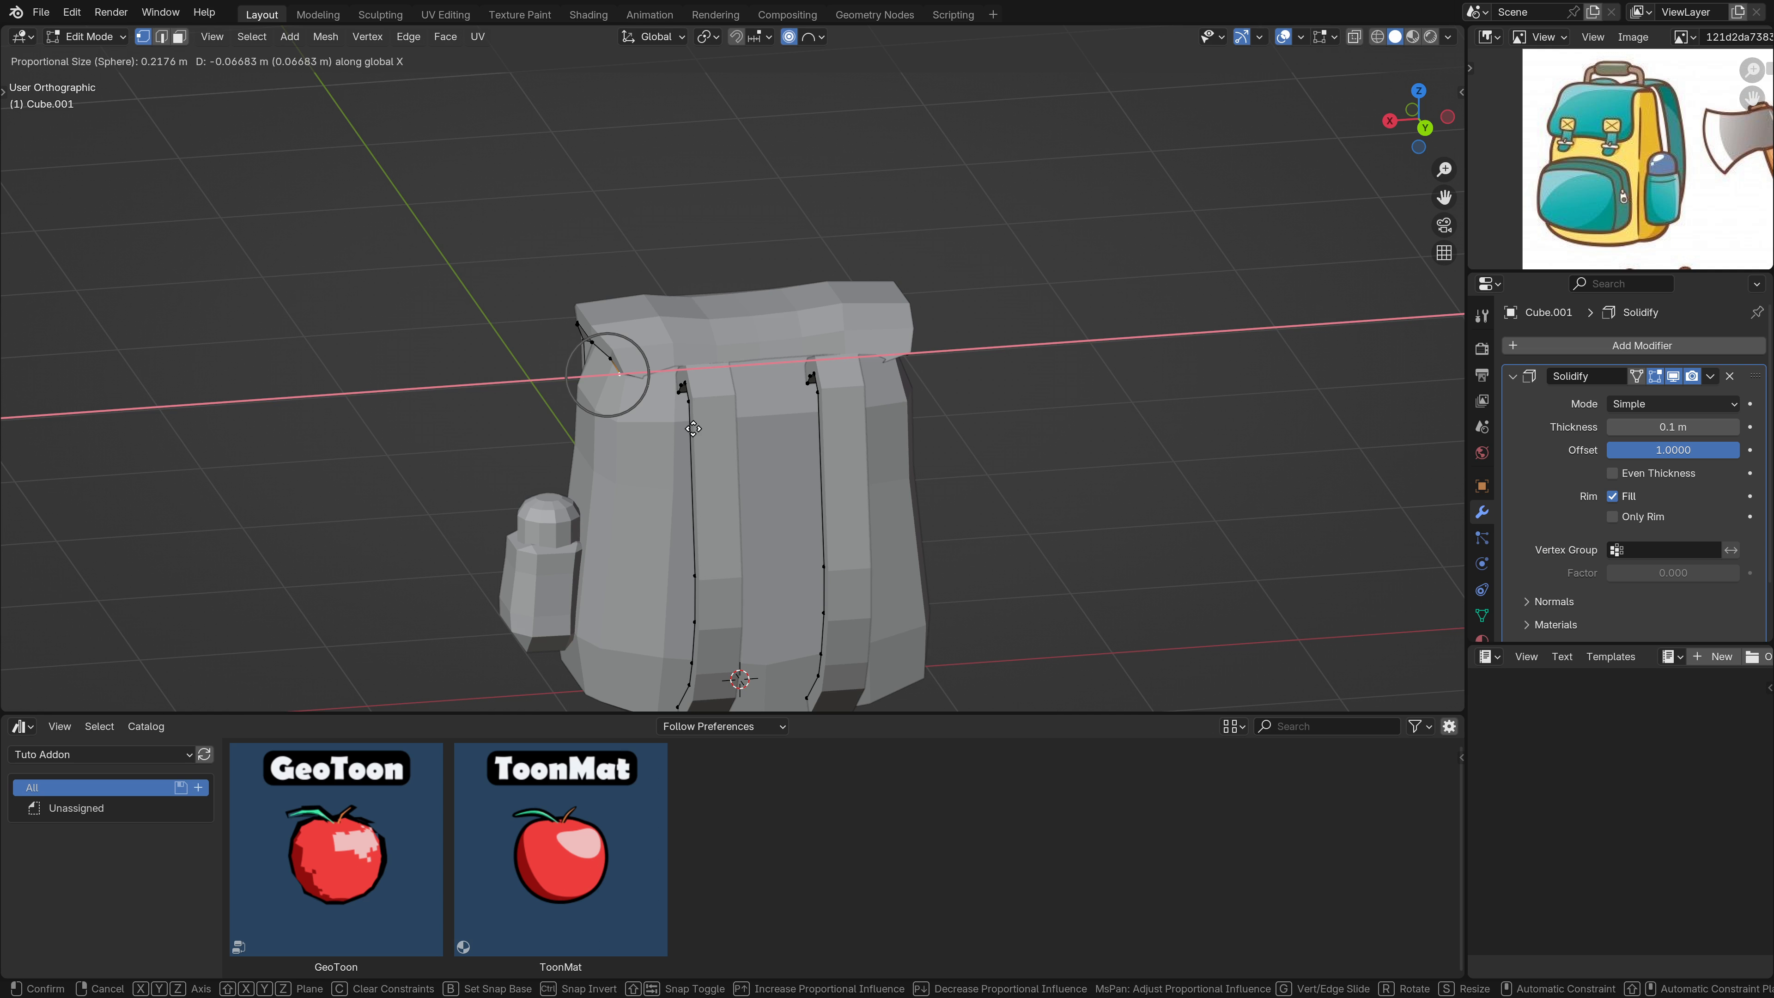
scroll(695, 430, "up", 6)
left_click(699, 440)
middle_click_drag(699, 440, 826, 426)
Leave Edit Mode and review the flap's side profile and the whole backpack from several angles.
left_click(832, 391)
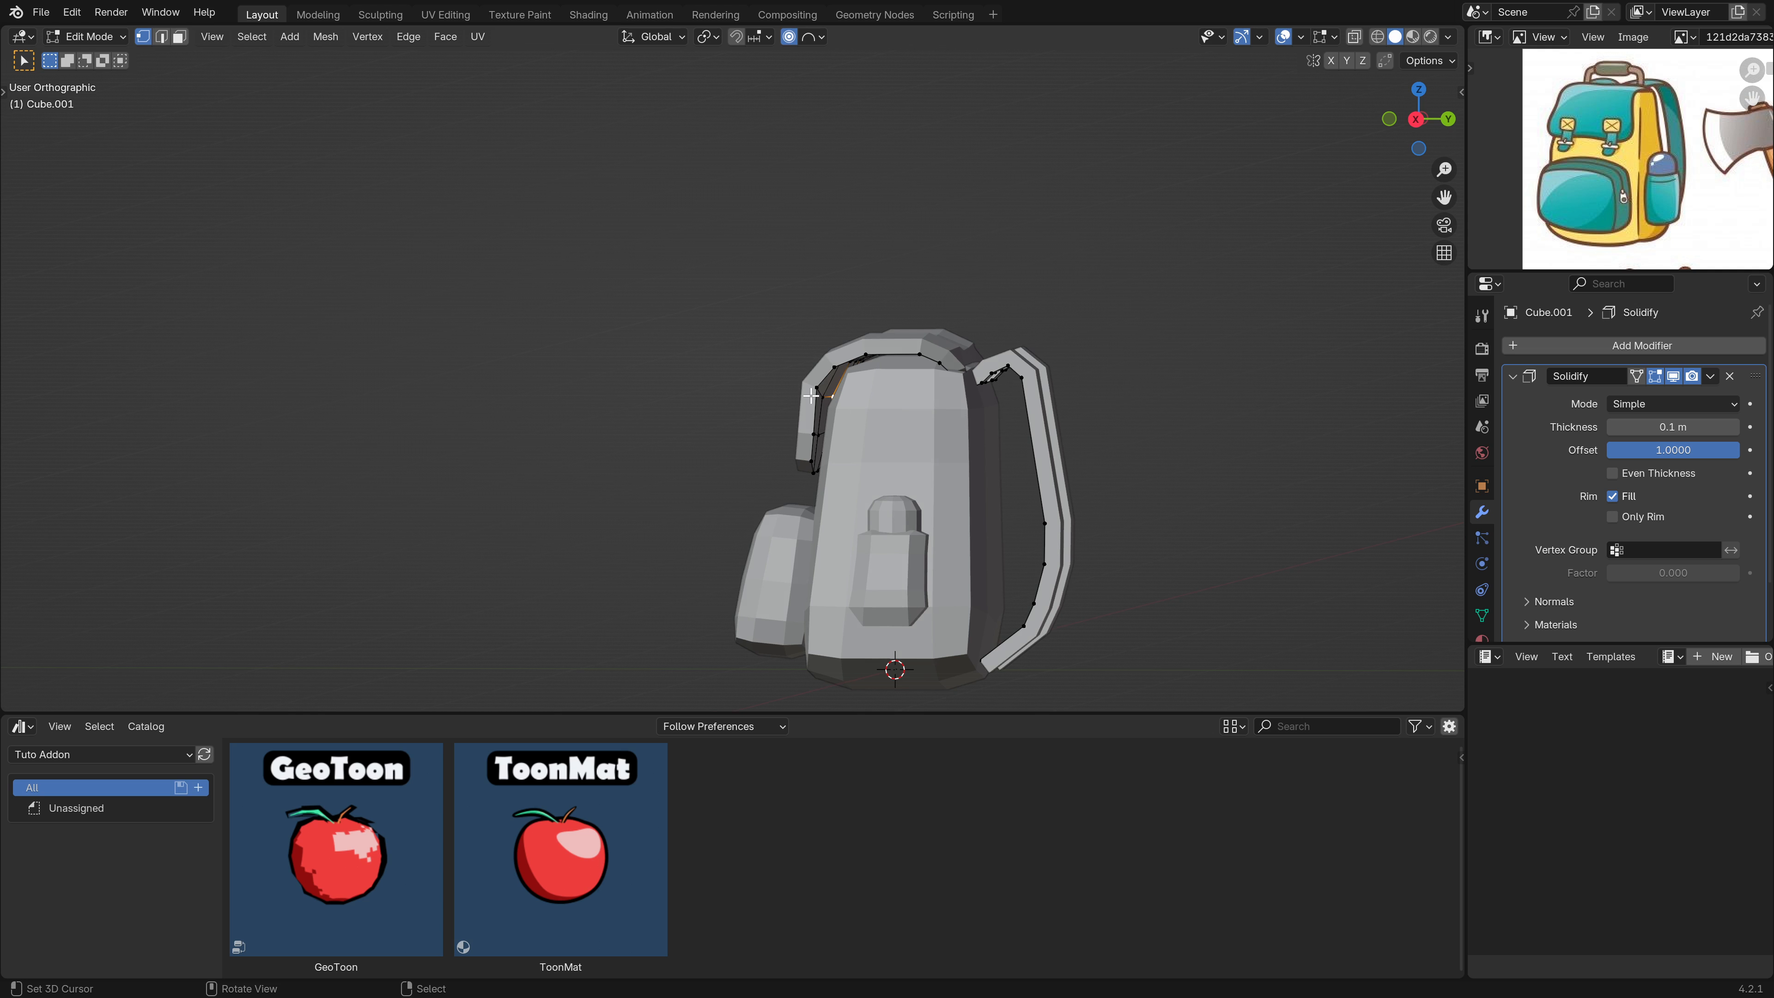
scroll(850, 421, "up", 2)
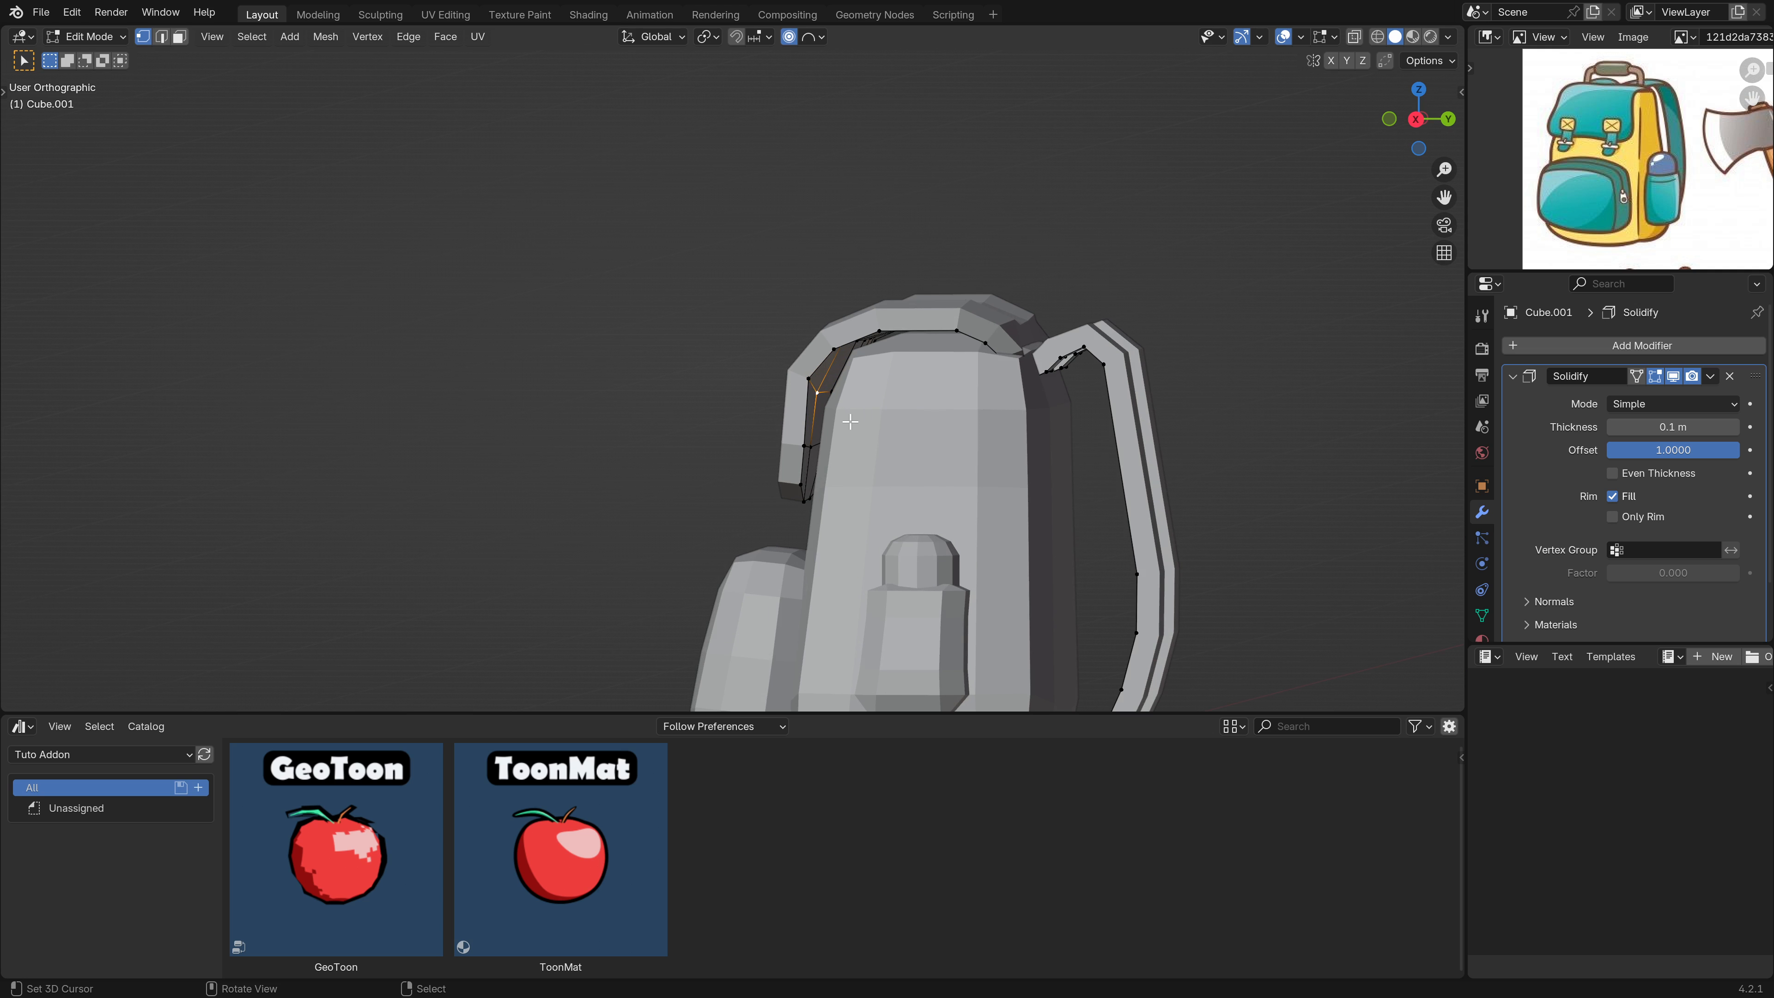
middle_click_drag(893, 431, 978, 433)
key("Tab")
scroll(891, 412, "down", 3)
scroll(891, 412, "down", 3)
middle_click_drag(838, 489, 1026, 509)
scroll(841, 518, "up", 3)
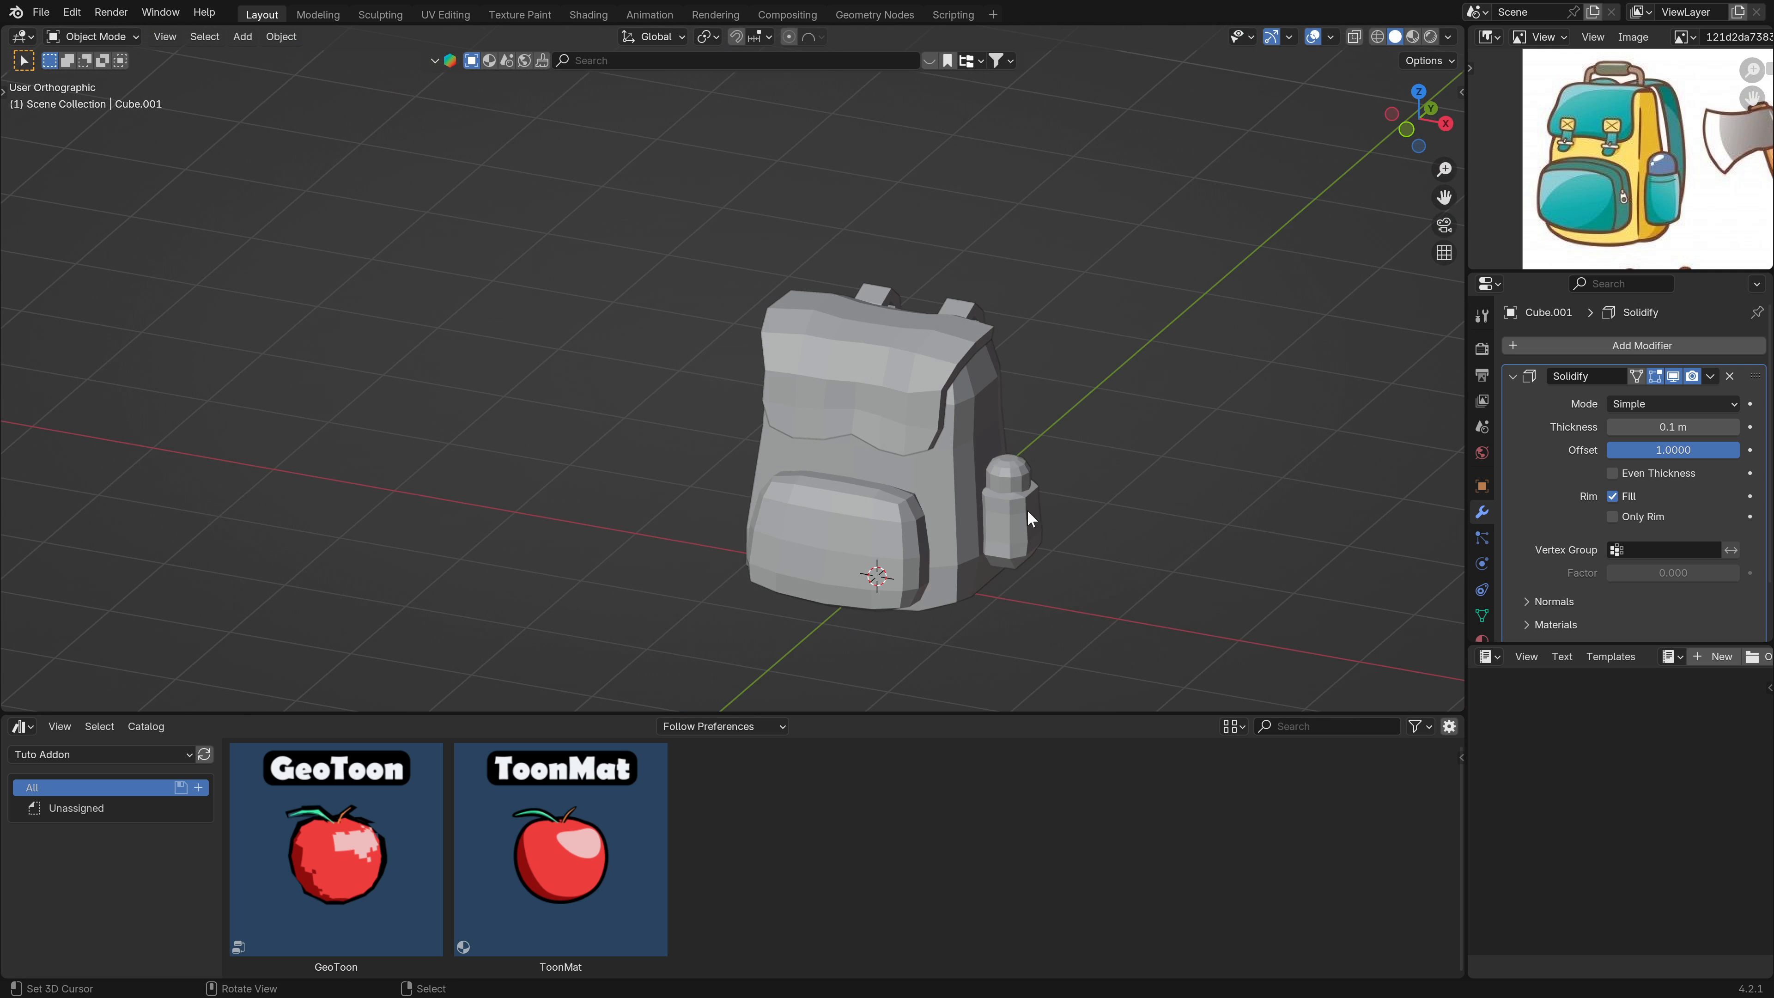
Enter Edit Mode on the backpack body, select the linked side bottle and pocket, and turn off proportional editing in the front view.
left_click(950, 515)
key("Tab")
left_click(1027, 513)
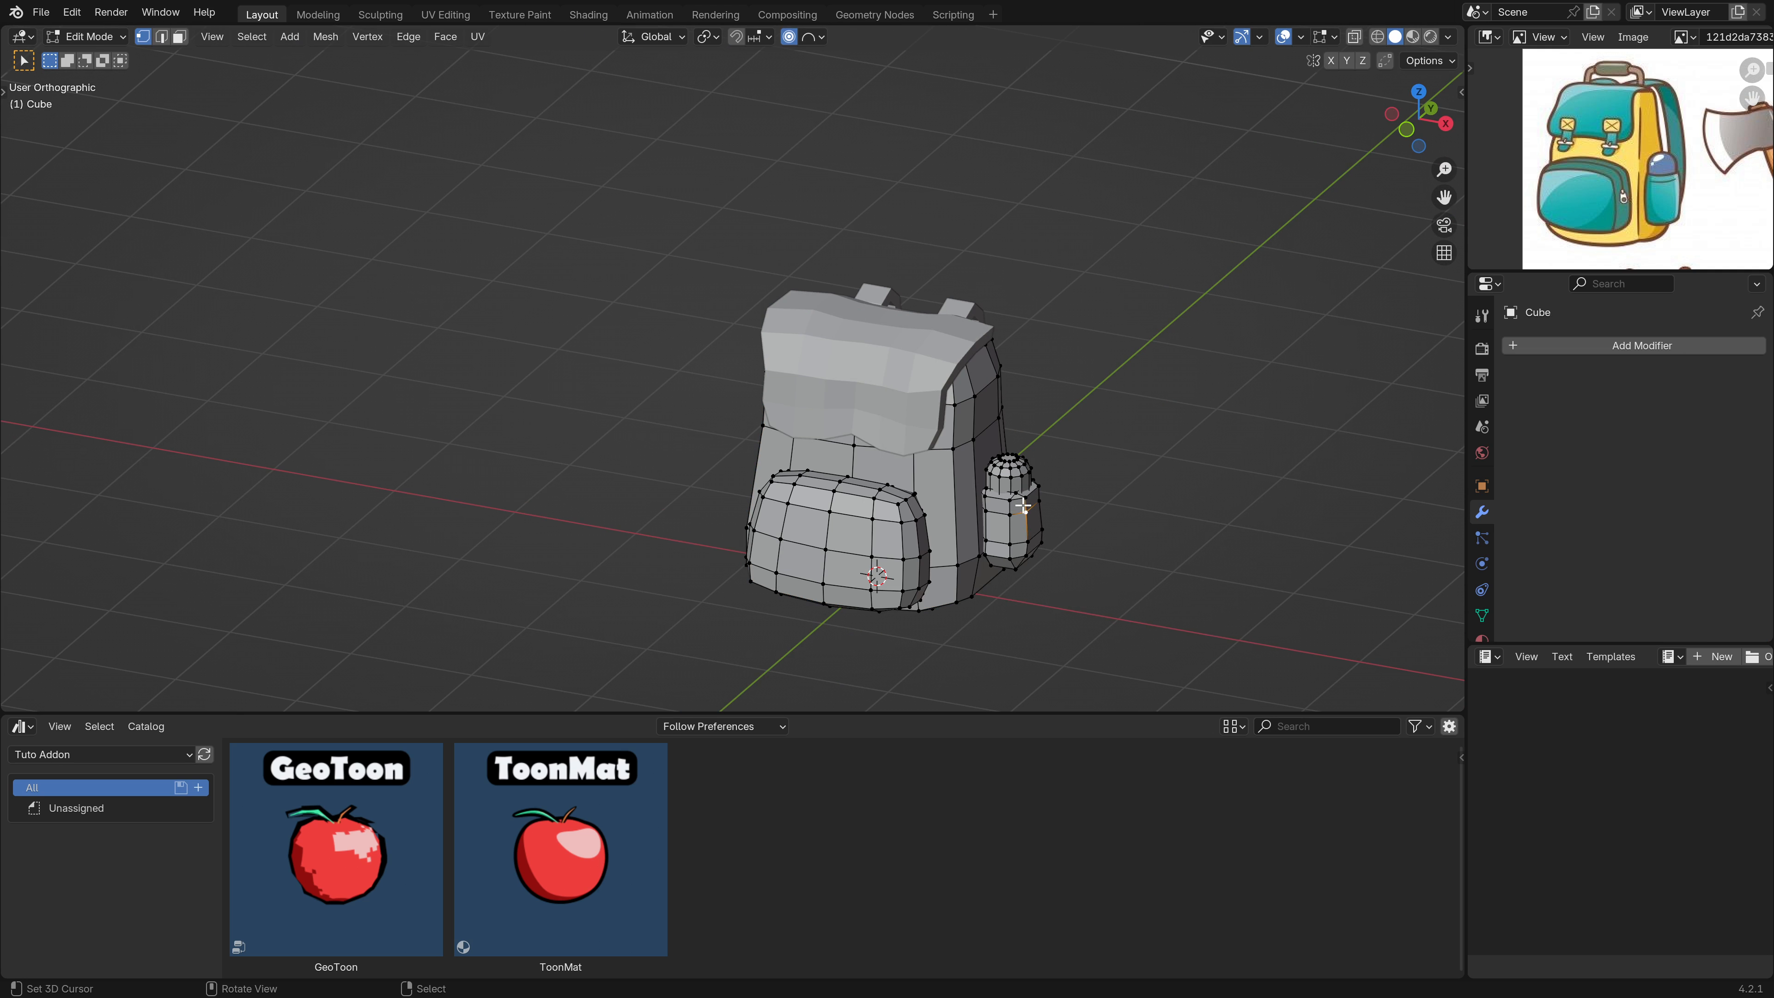
key("l")
key("KP_1")
key("KP_5")
key("o")
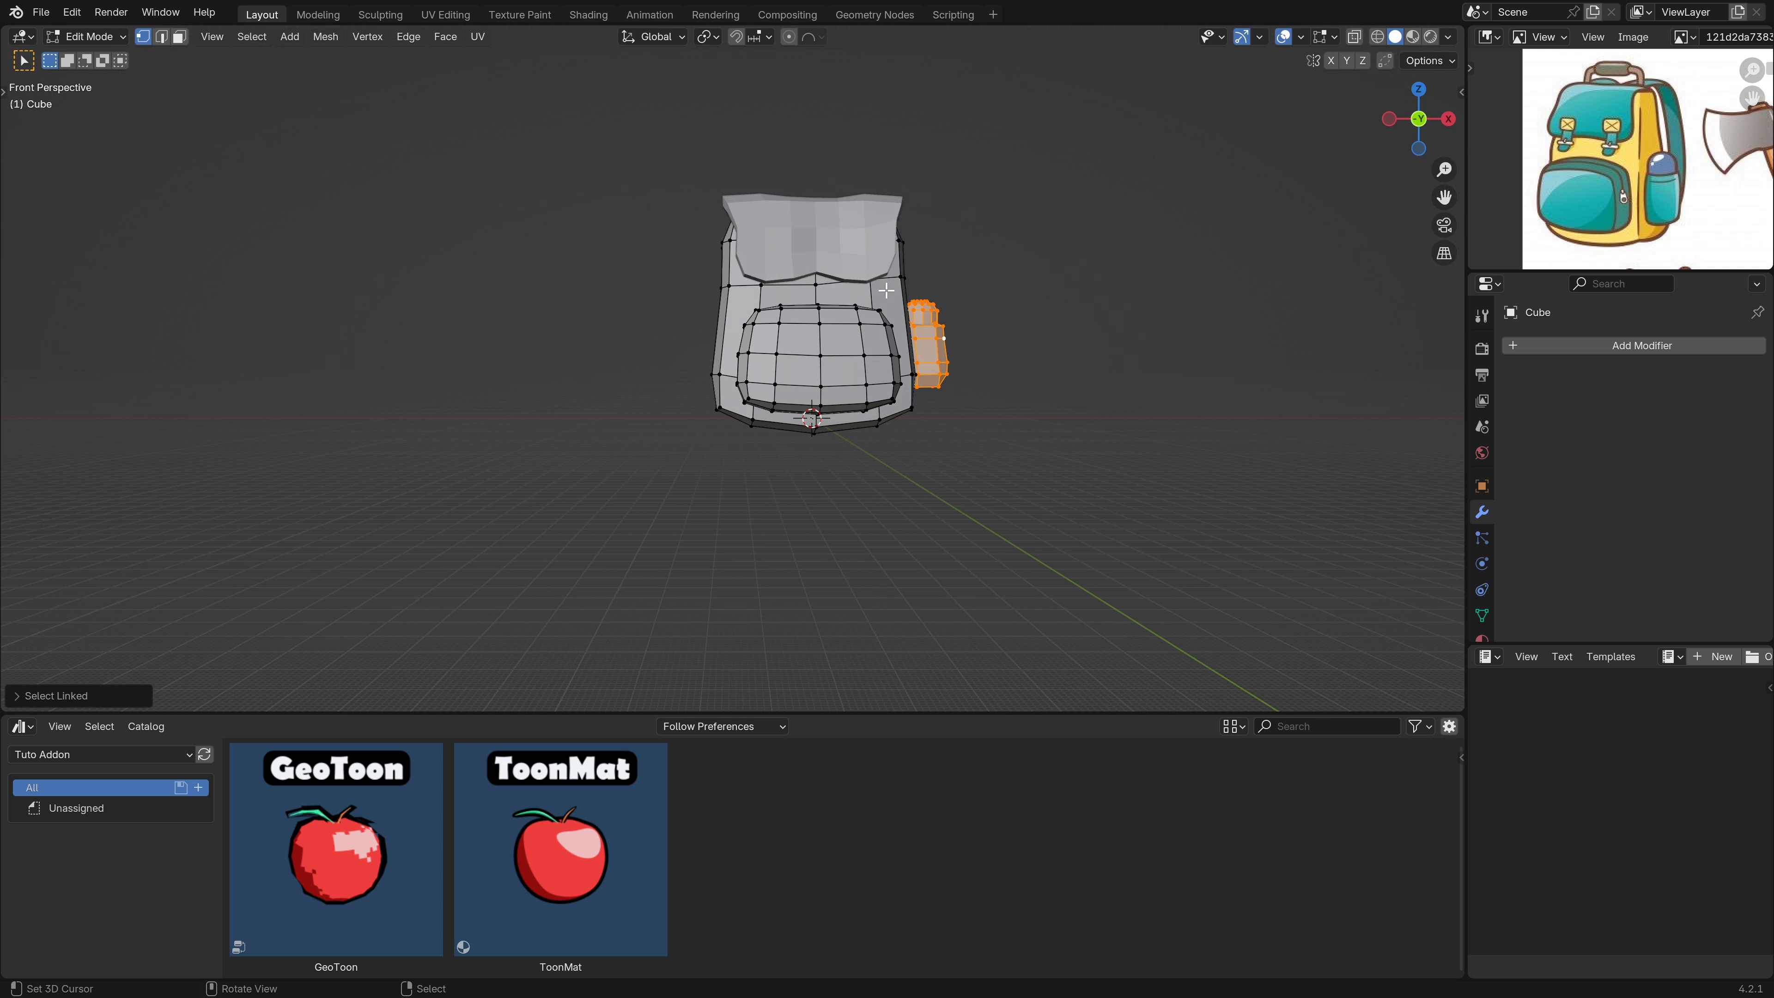
key("KP_5")
key("KP_Decimal")
scroll(721, 378, "down", 5)
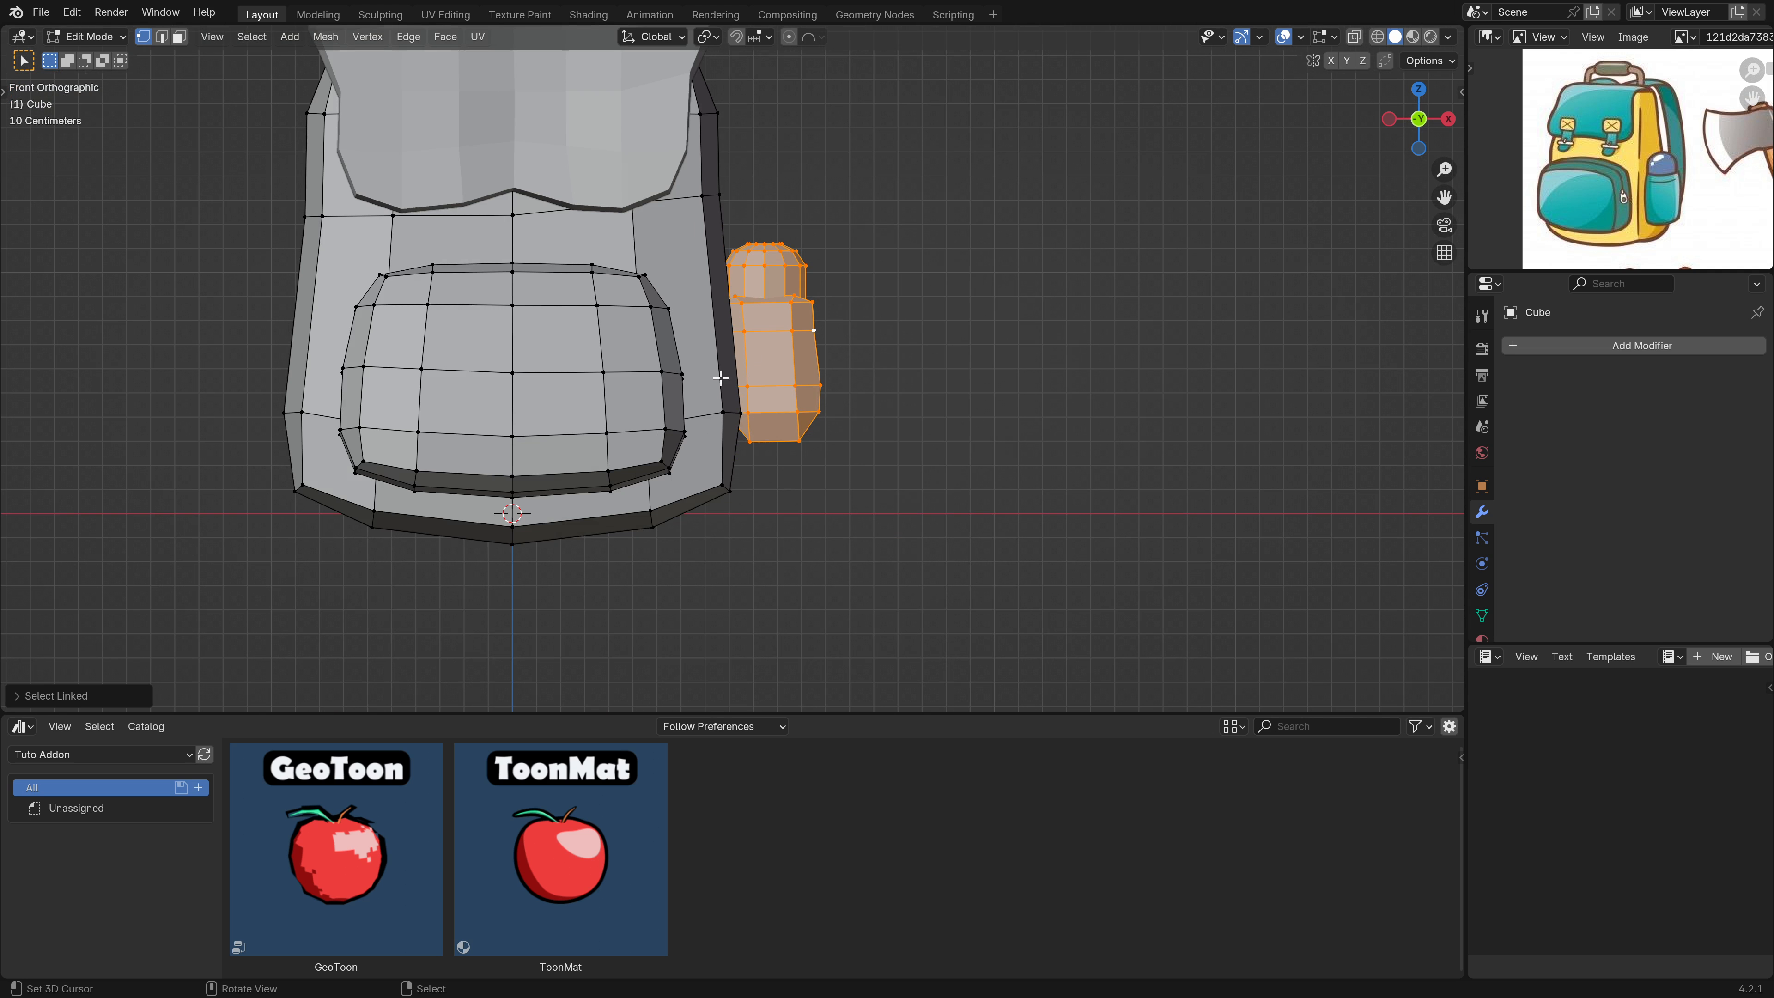
scroll(908, 433, "down", 4)
scroll(915, 441, "up", 3)
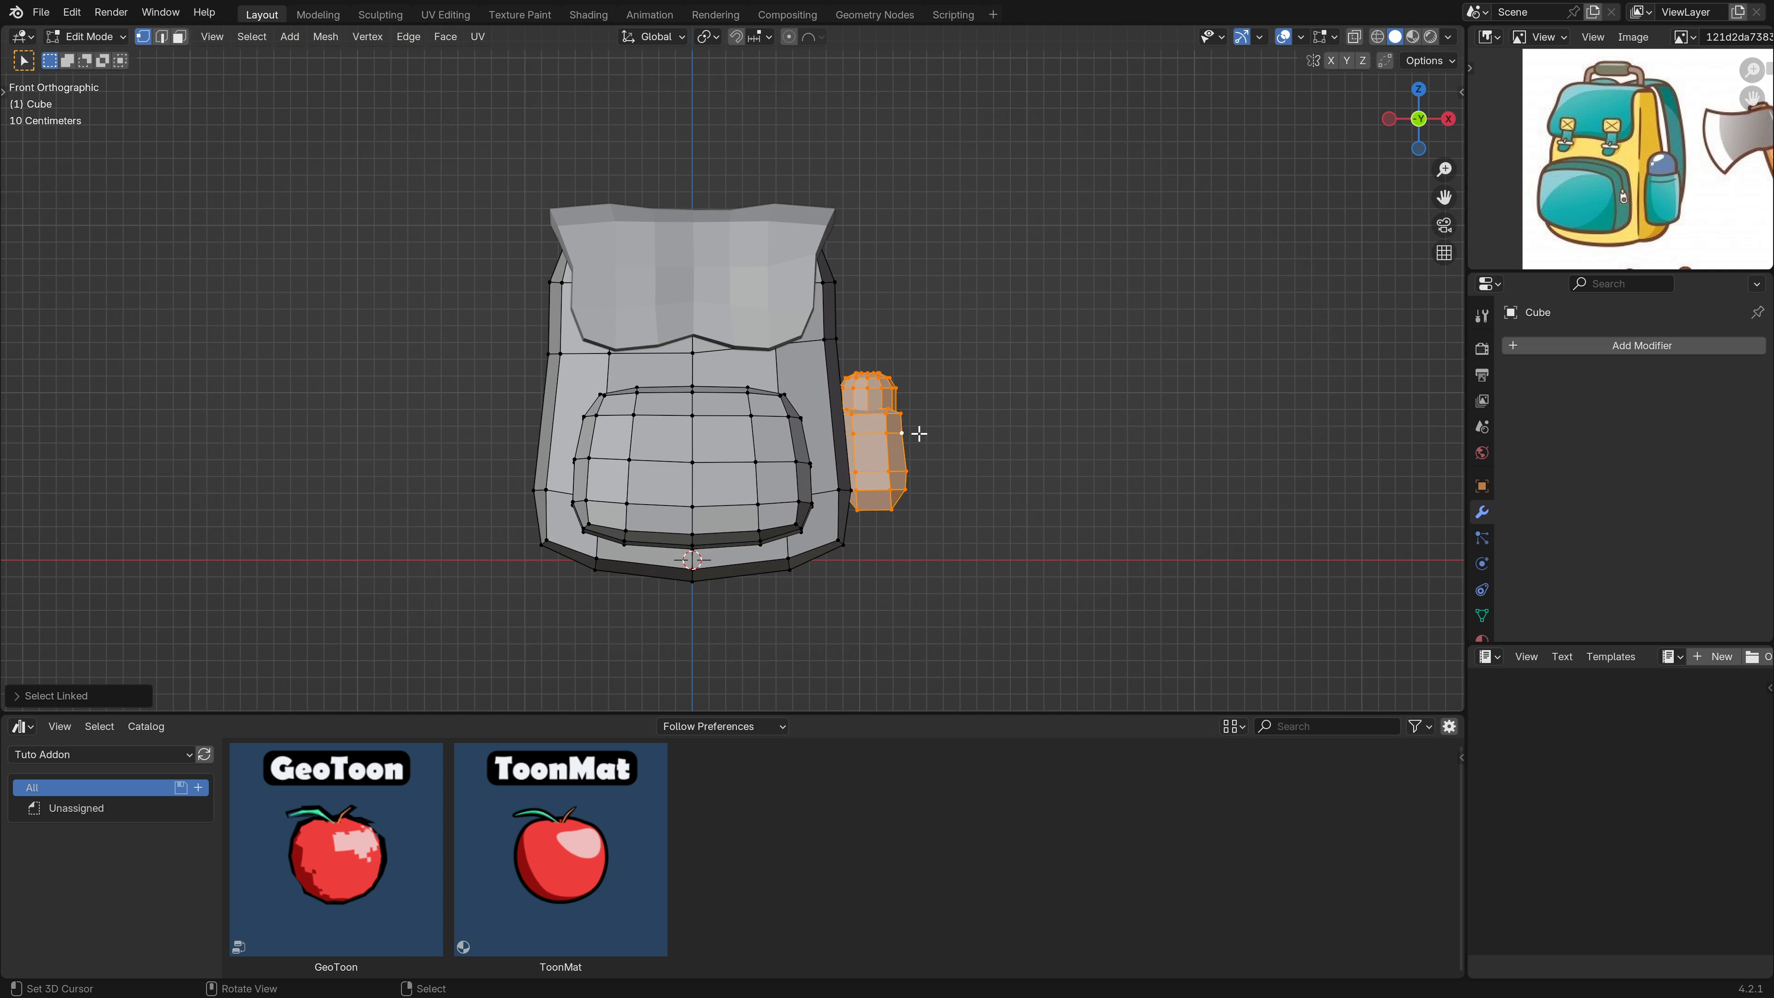
Duplicate the side bottle and pocket in place and scale the copy by -1 along X.
key("shift+d")
right_click(972, 420)
key("s")
type("x")
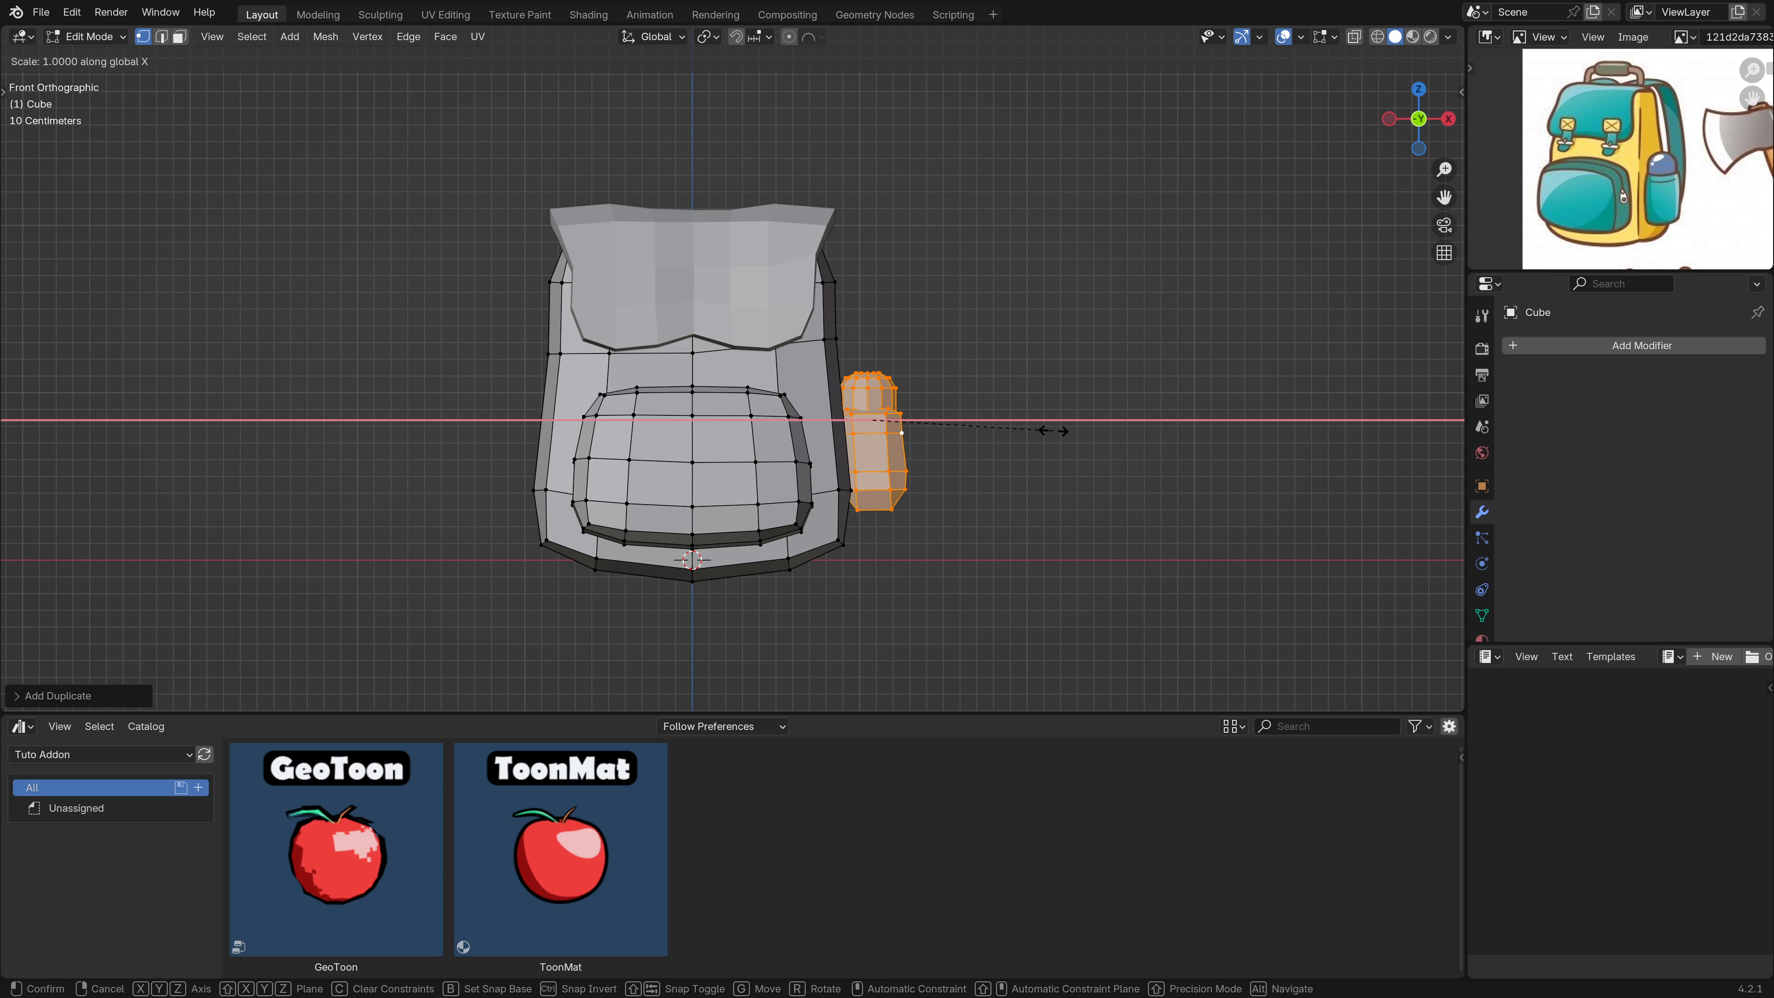
type("-1")
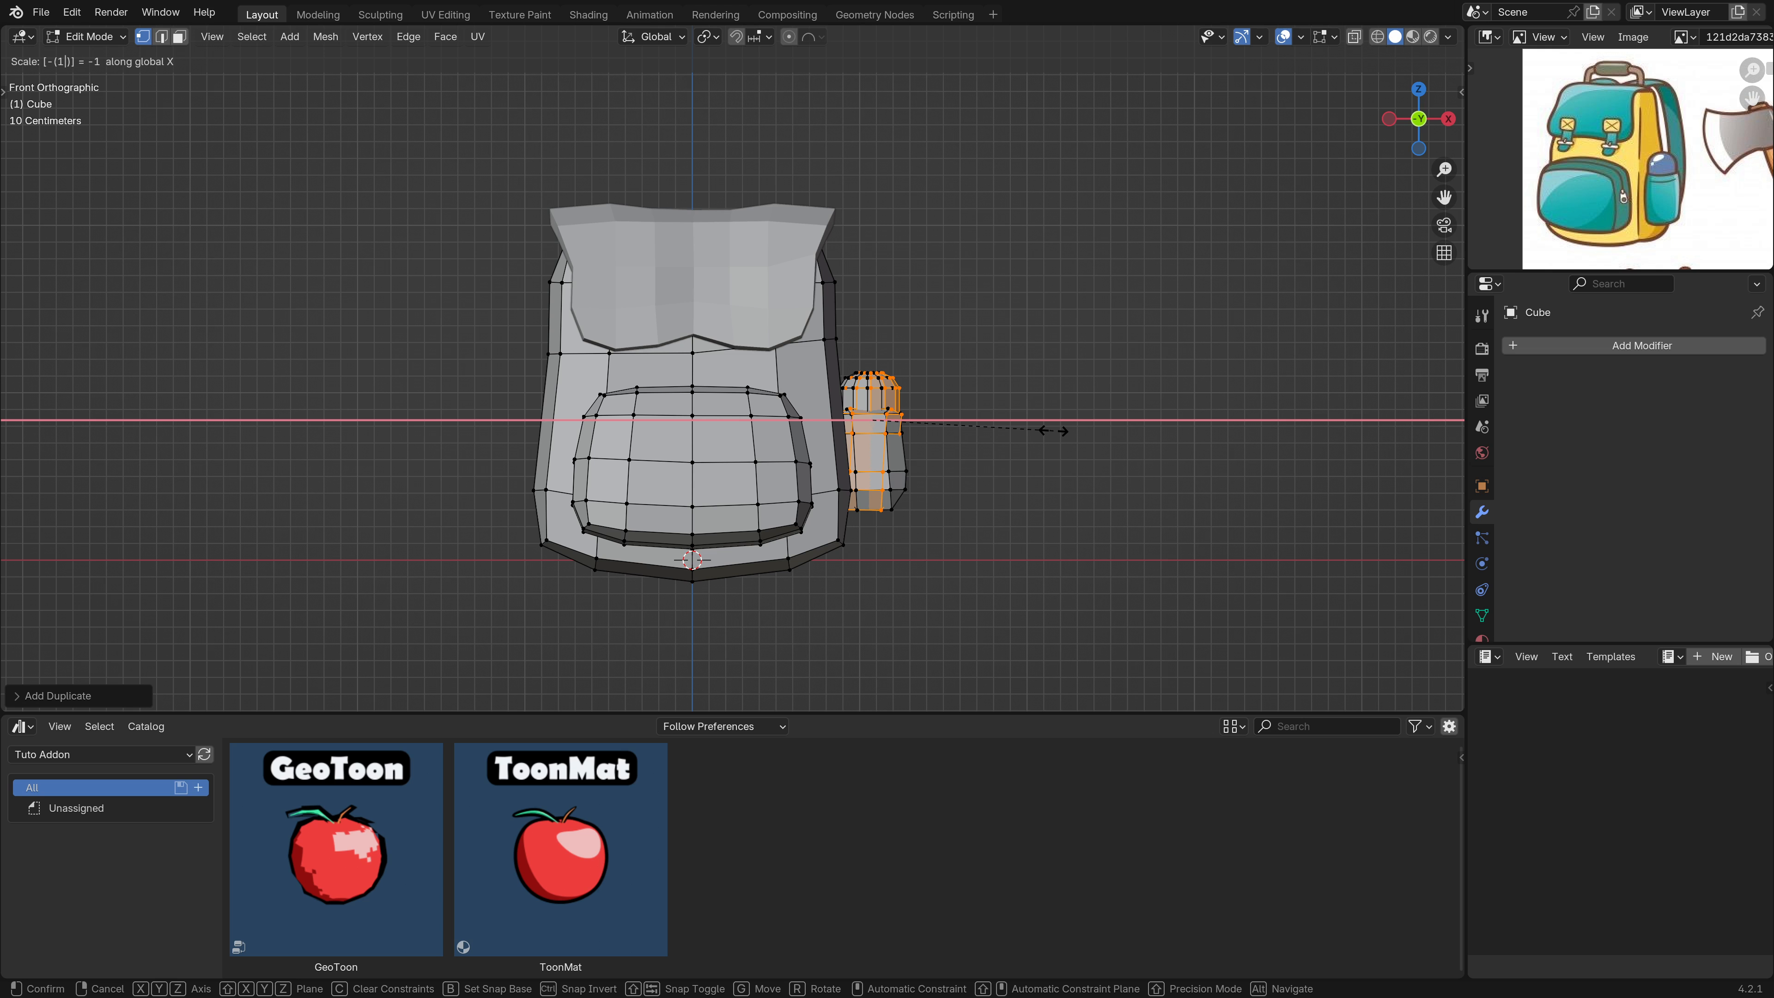
key("Return")
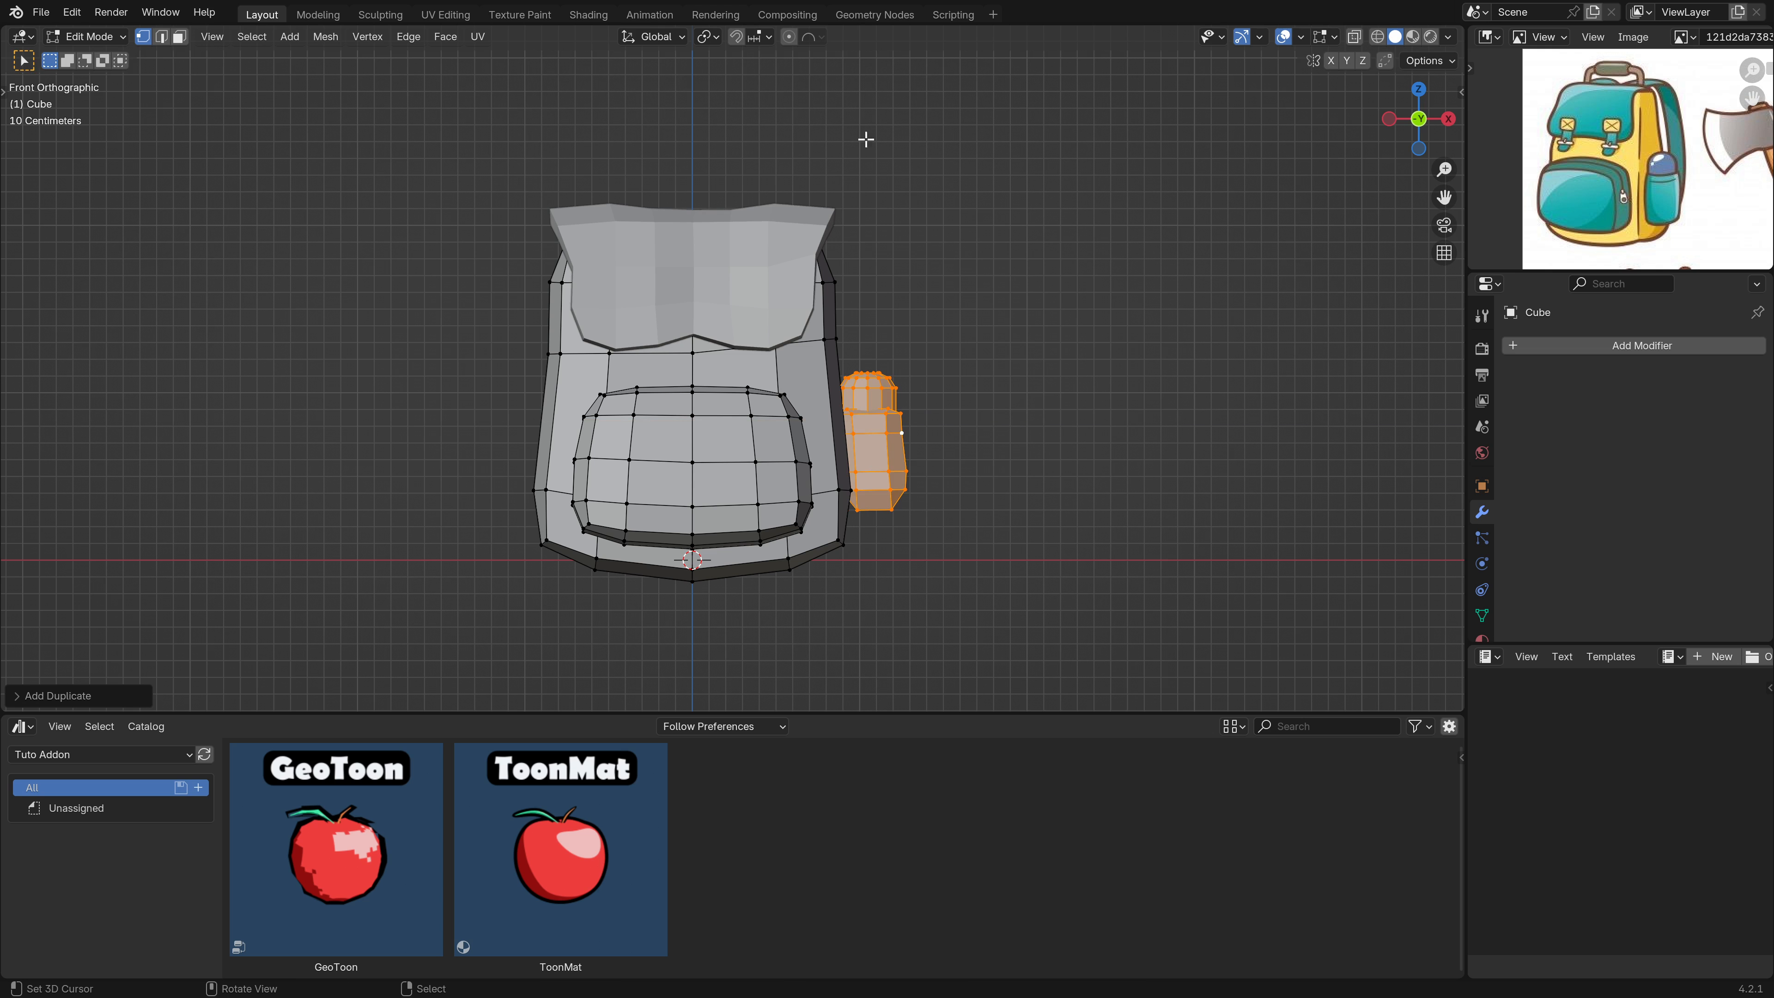
Leave Edit Mode and inspect the backpack's face orientation and both side pockets from several angles.
key("Tab")
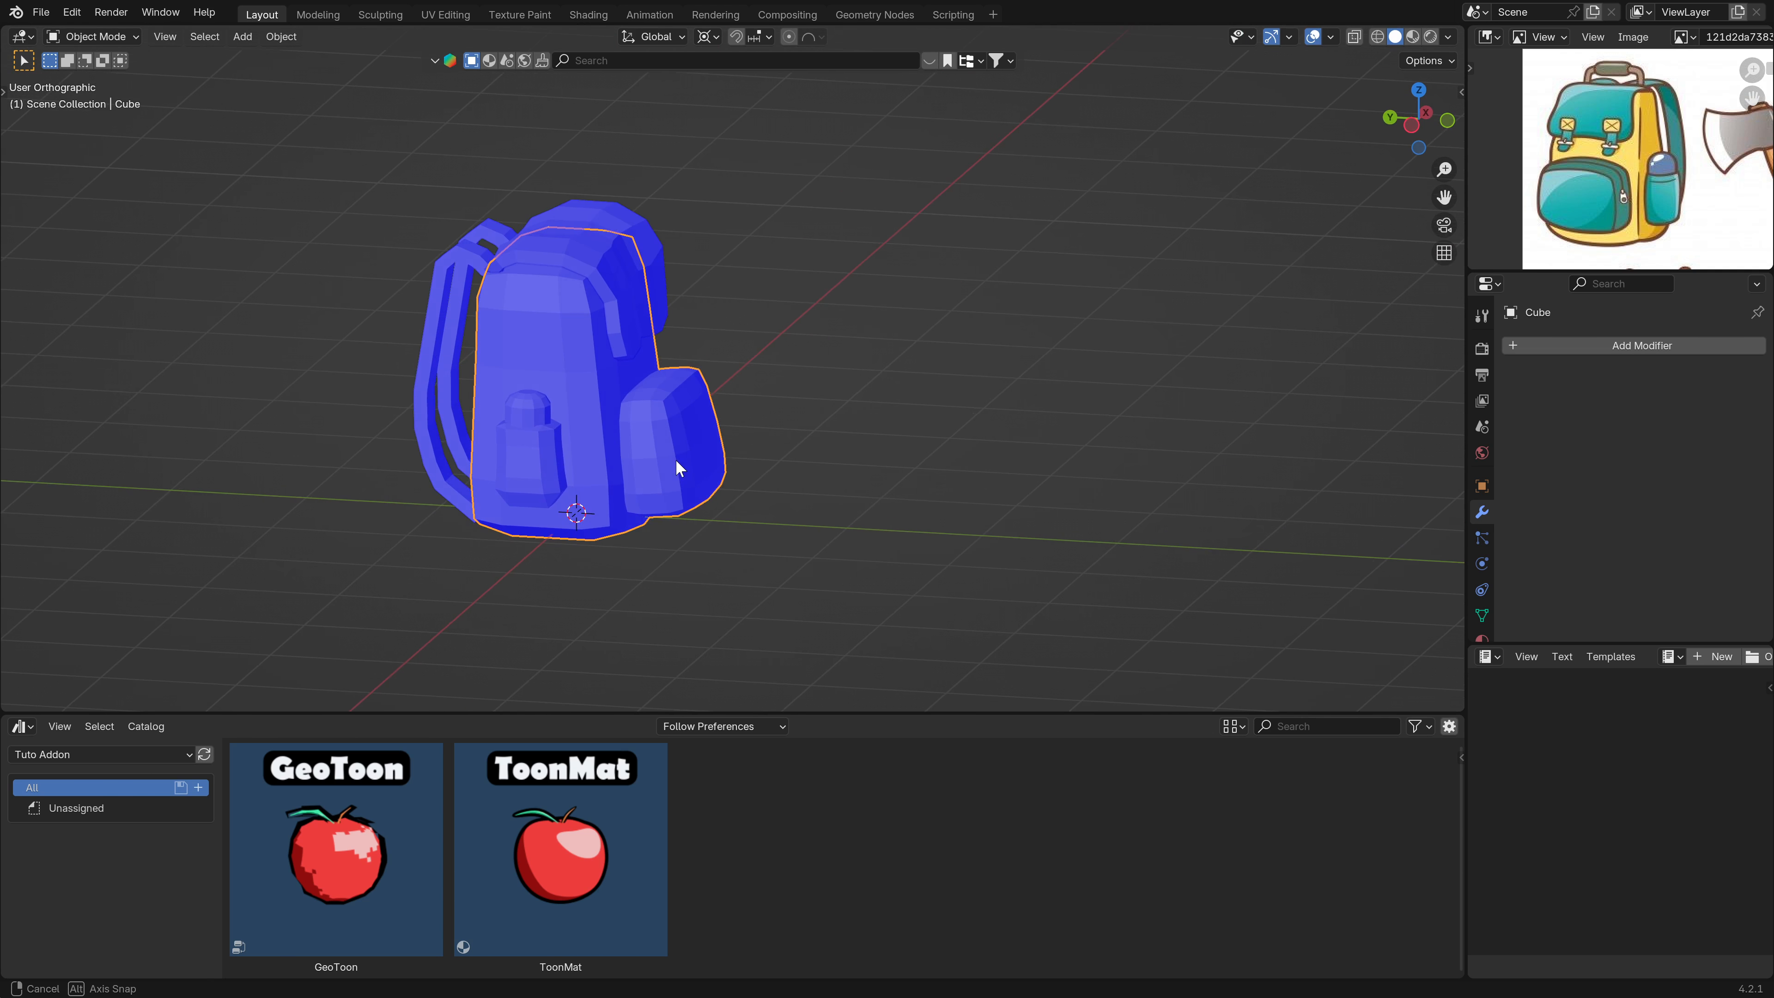
middle_click_drag(675, 460, 545, 456)
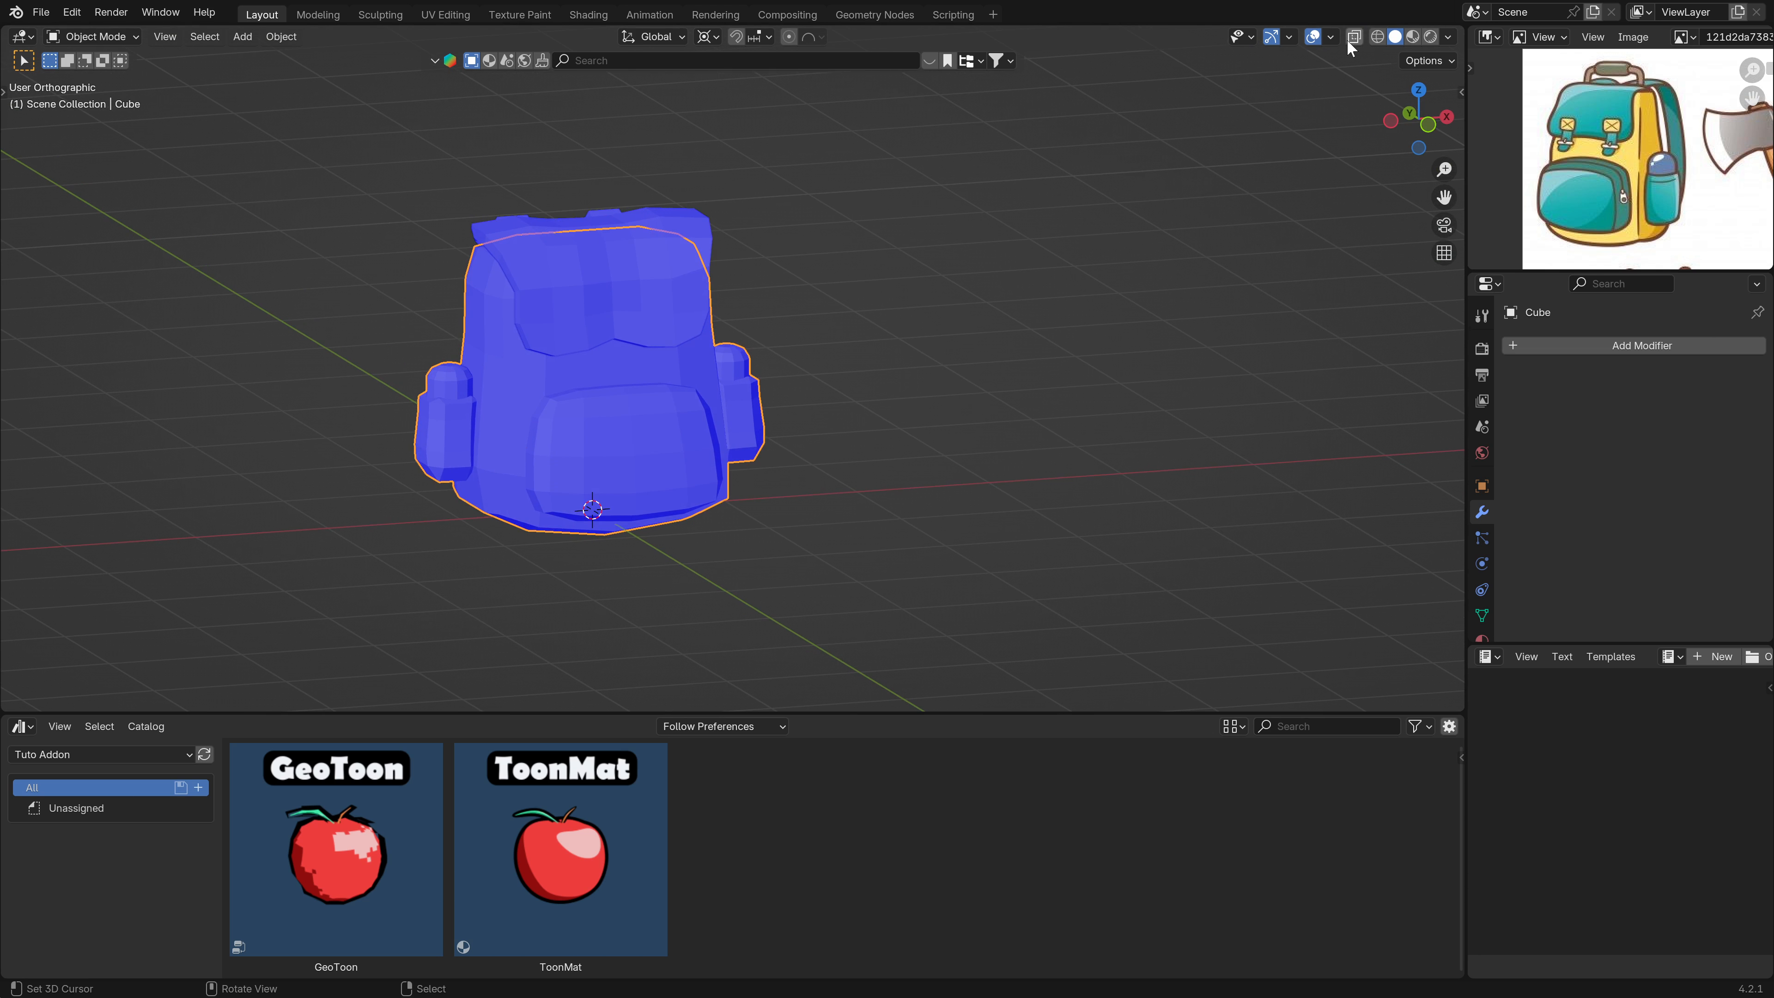
left_click_drag(1404, 116, 1097, 127)
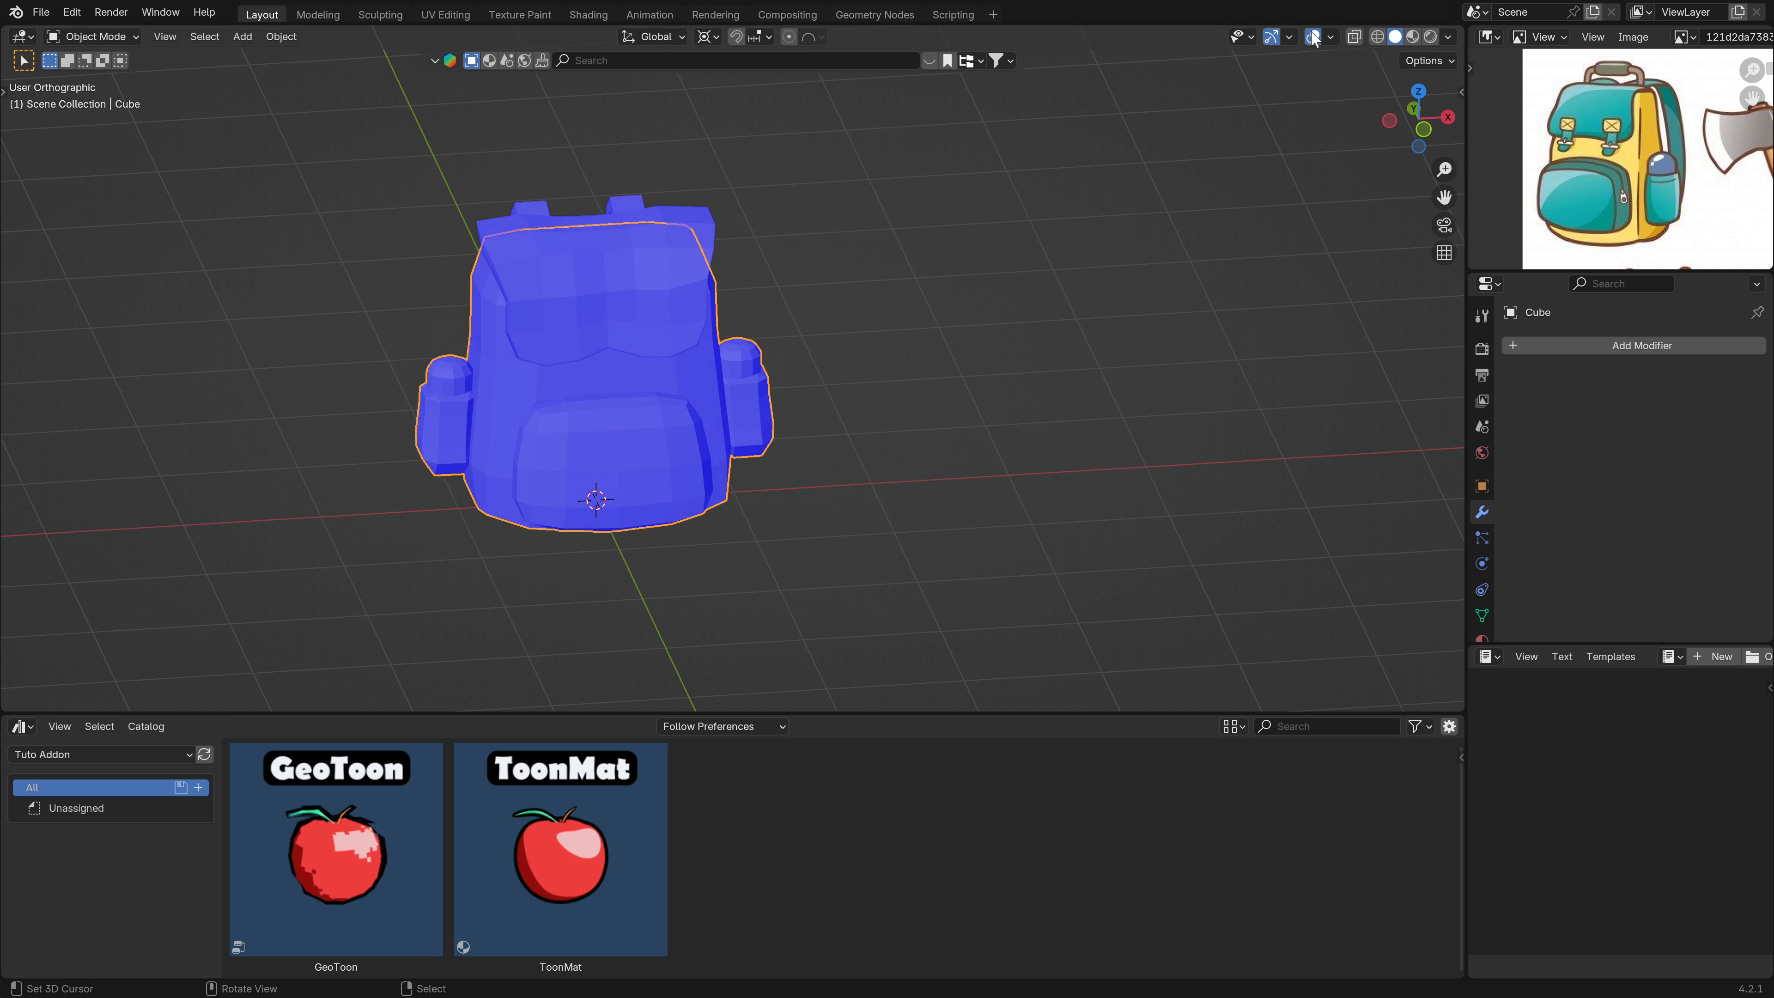
Turn off the face orientation overlay in the viewport.
left_click(1332, 37)
left_click(1216, 372)
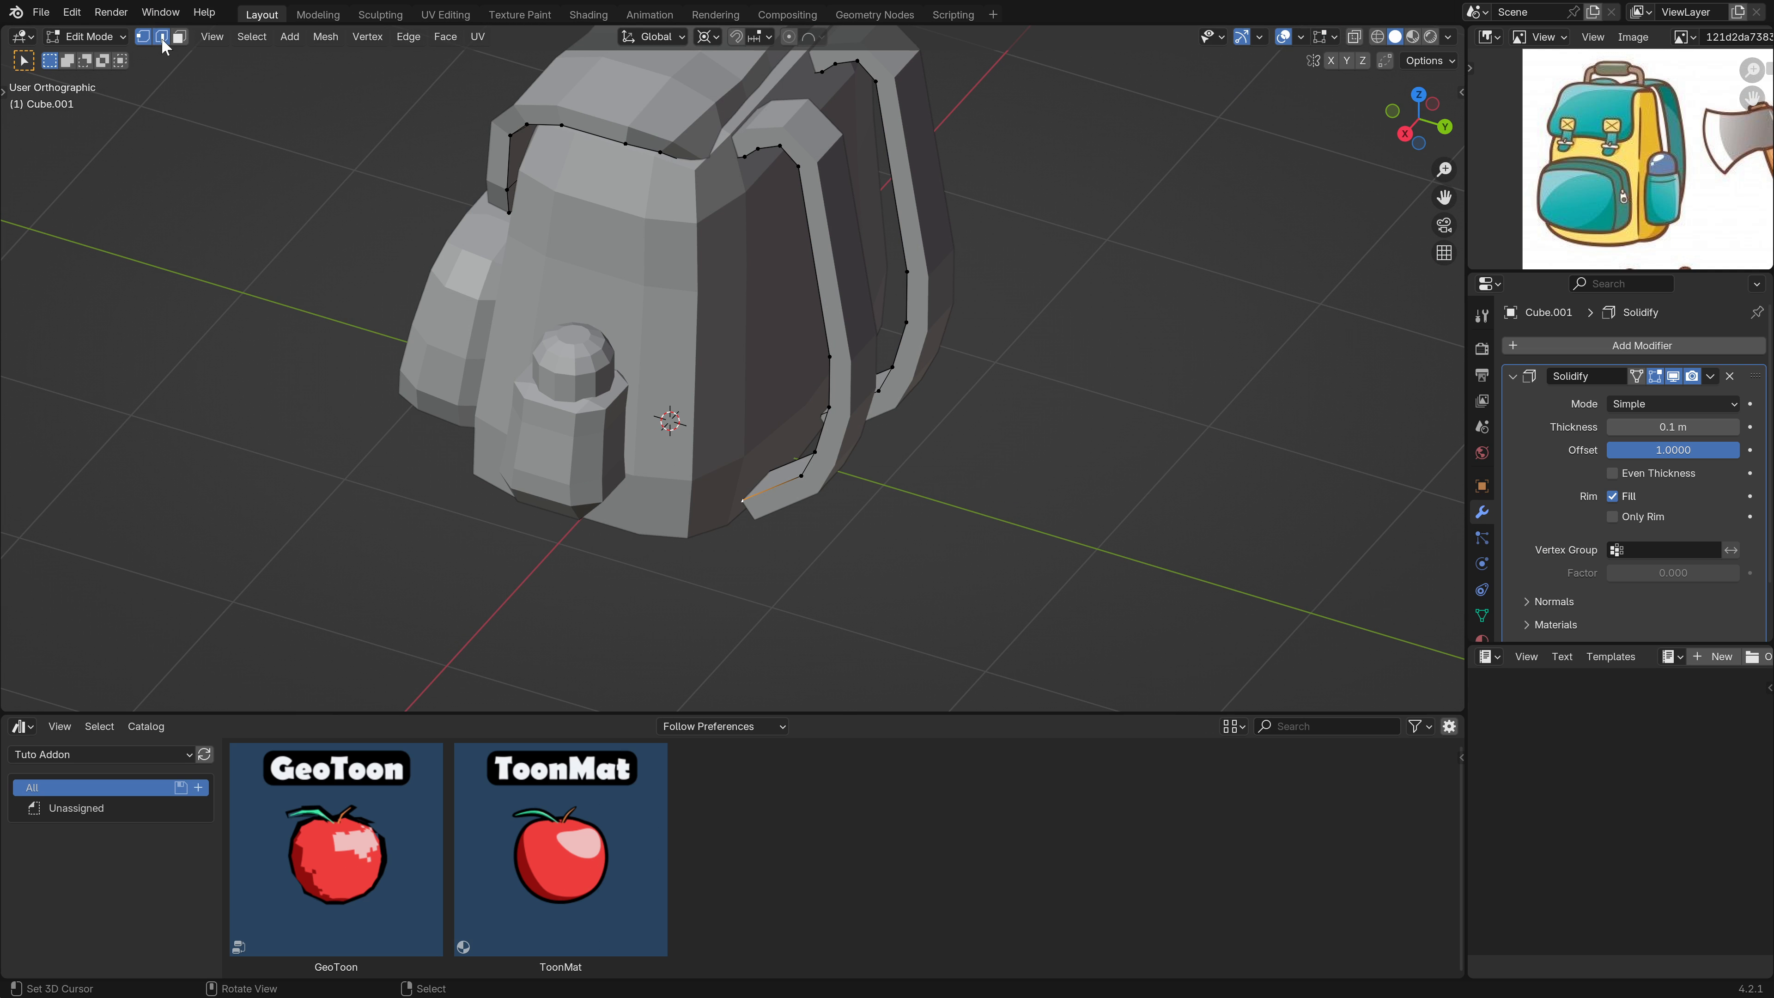
Raise the shoulder straps' lower end edge about 0.06 m along Z and shift it along the X axis.
left_click(162, 38)
left_click(1675, 376)
middle_click_drag(859, 525, 997, 519)
key("g")
key("z")
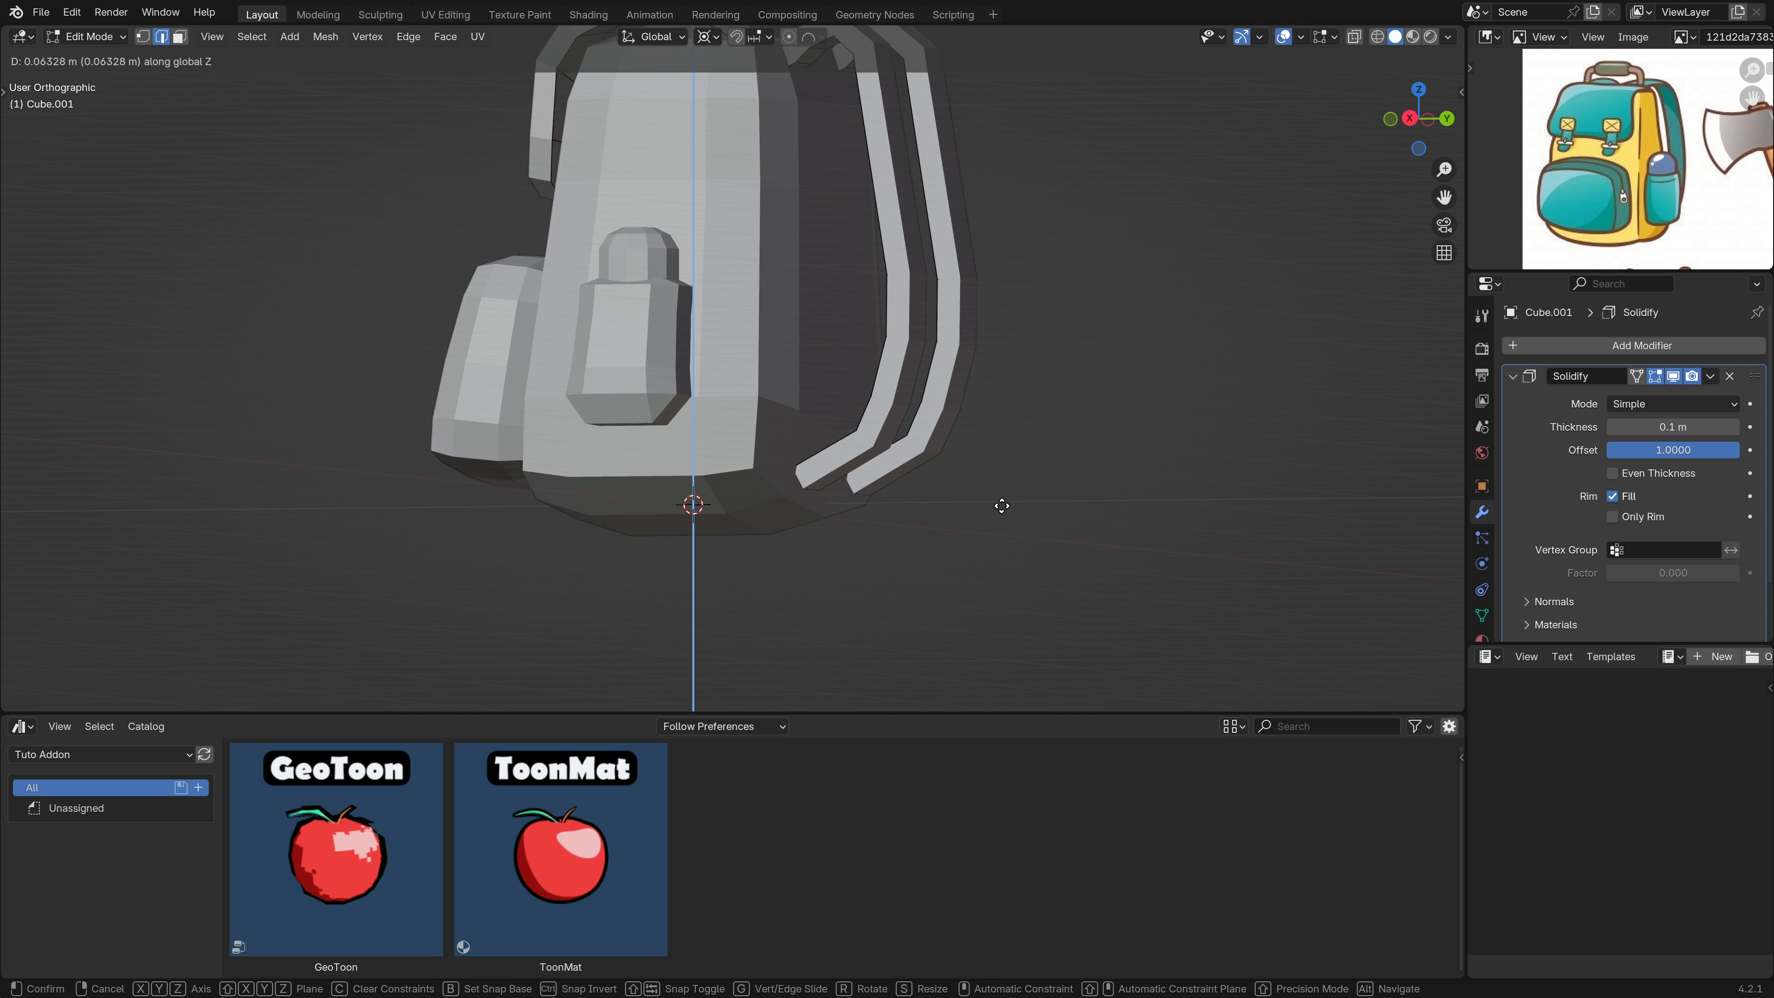
left_click(1002, 506)
key("g")
key("x")
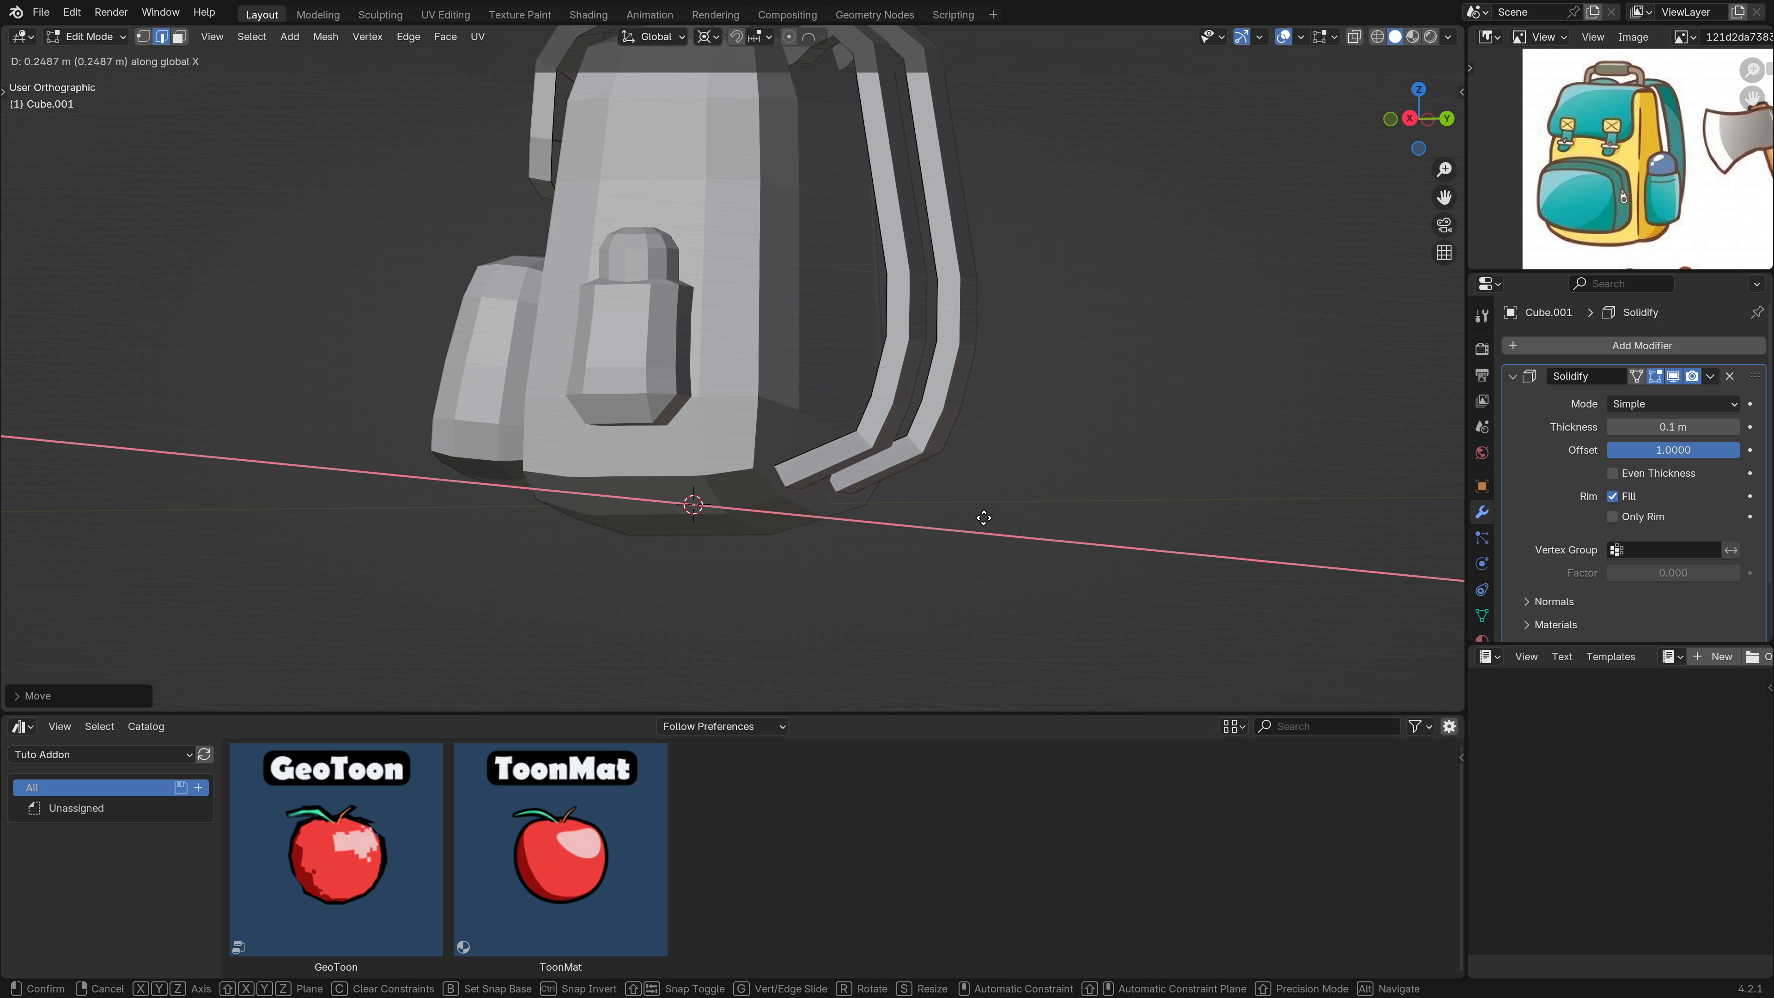
left_click(970, 529)
Adjust the straps' lower end edge slightly along the Y axis so it meets the backpack body.
middle_click_drag(1005, 538, 974, 586)
key("g")
key("y")
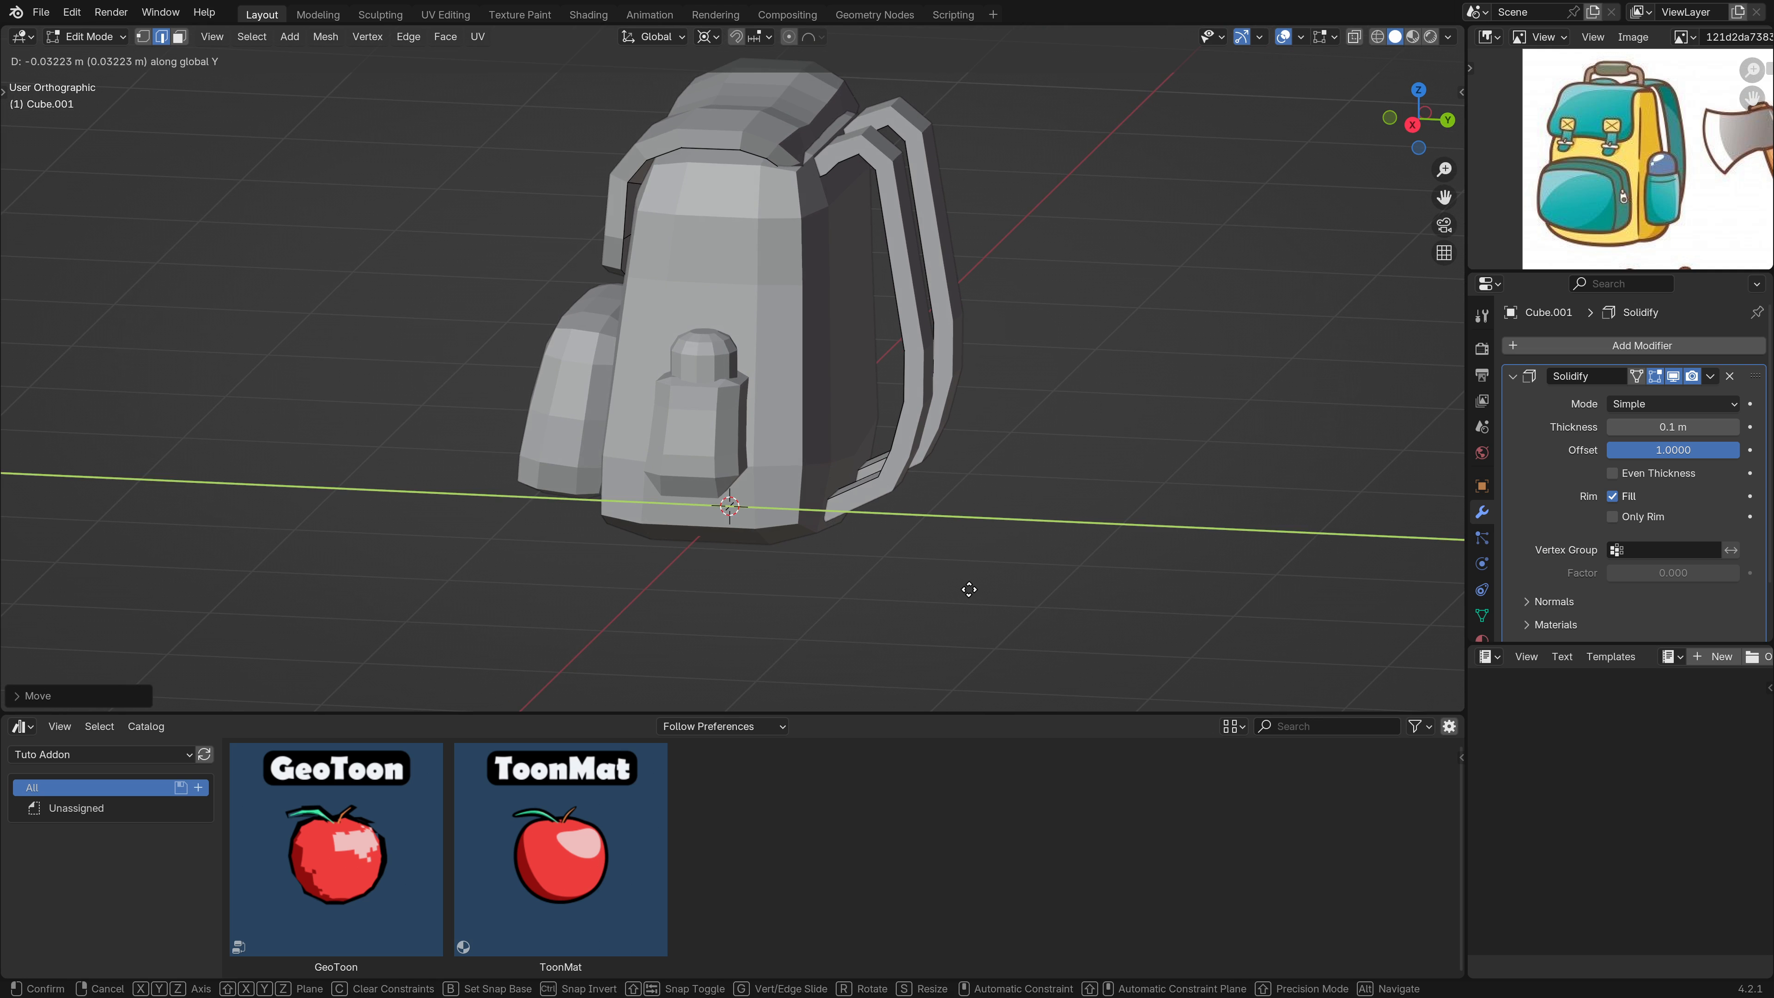
left_click(941, 547)
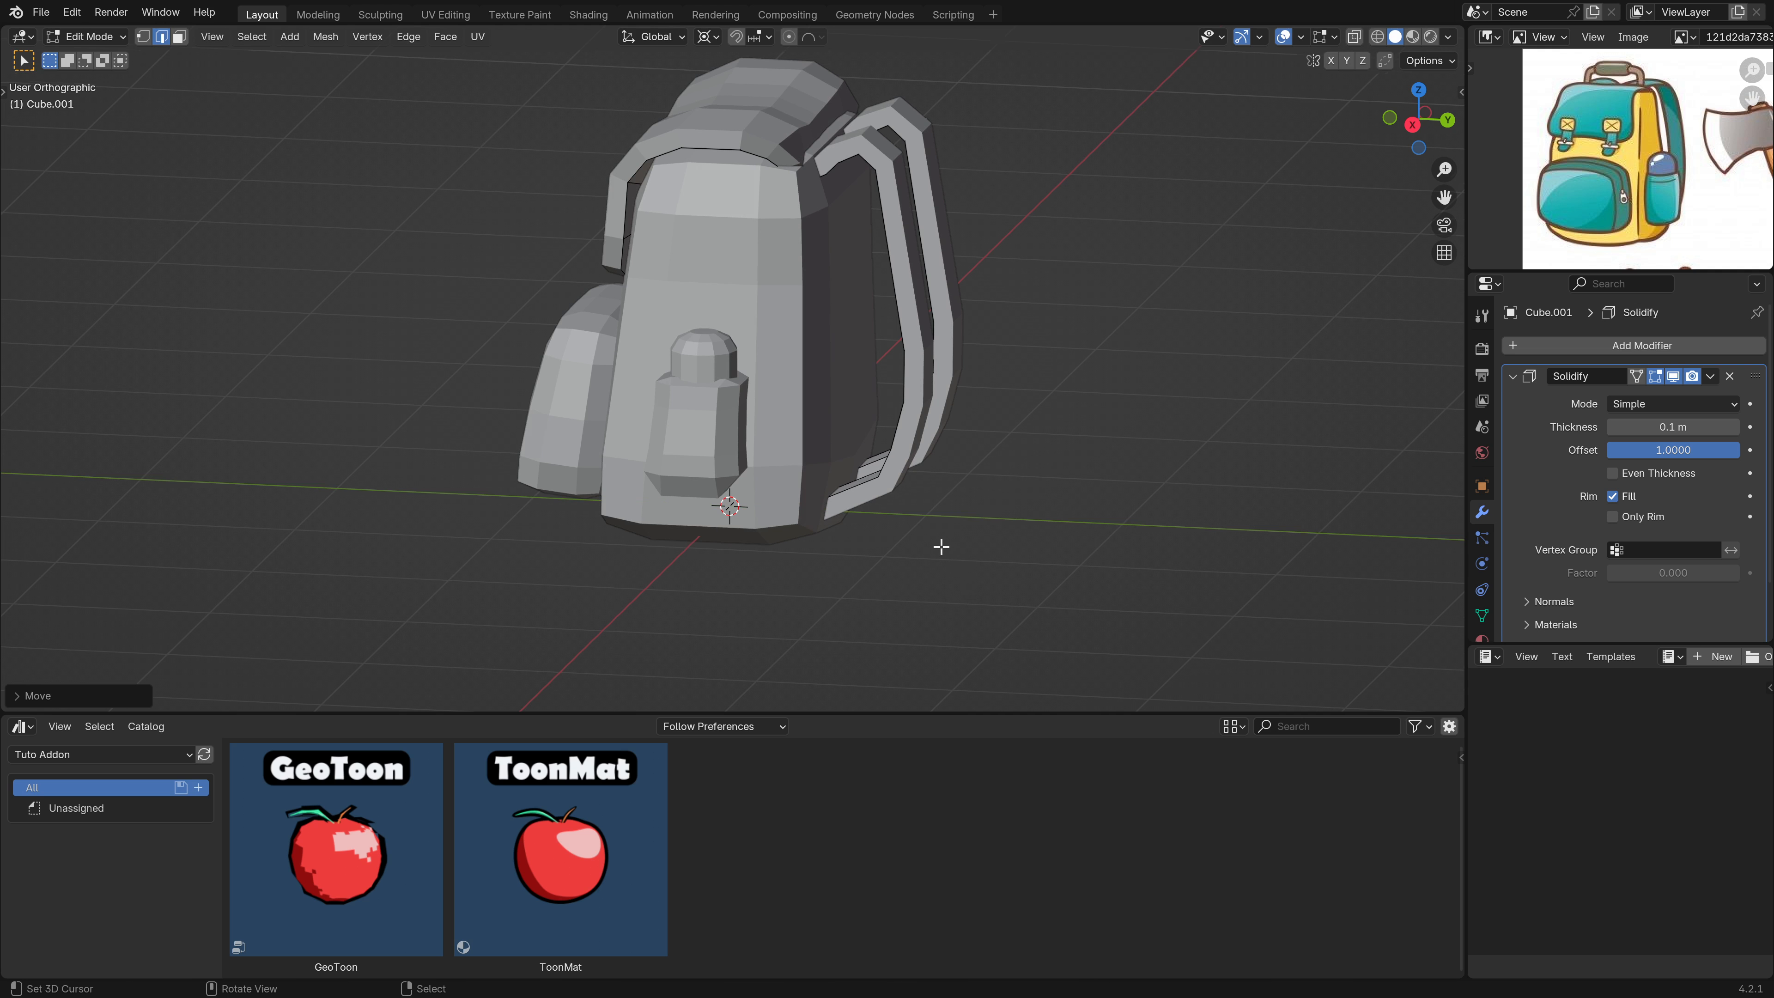
middle_click_drag(942, 547, 1048, 545)
Leave Edit Mode, apply the straps' Solidify modifier and join the straps to the backpack body.
key("Tab")
key("ctrl+a")
right_click(727, 293, "shift")
key("ctrl+j")
Select two lower front faces of the flap in face mode and extrude them outward as buckle tabs.
key("Tab")
key("l")
left_click(161, 38)
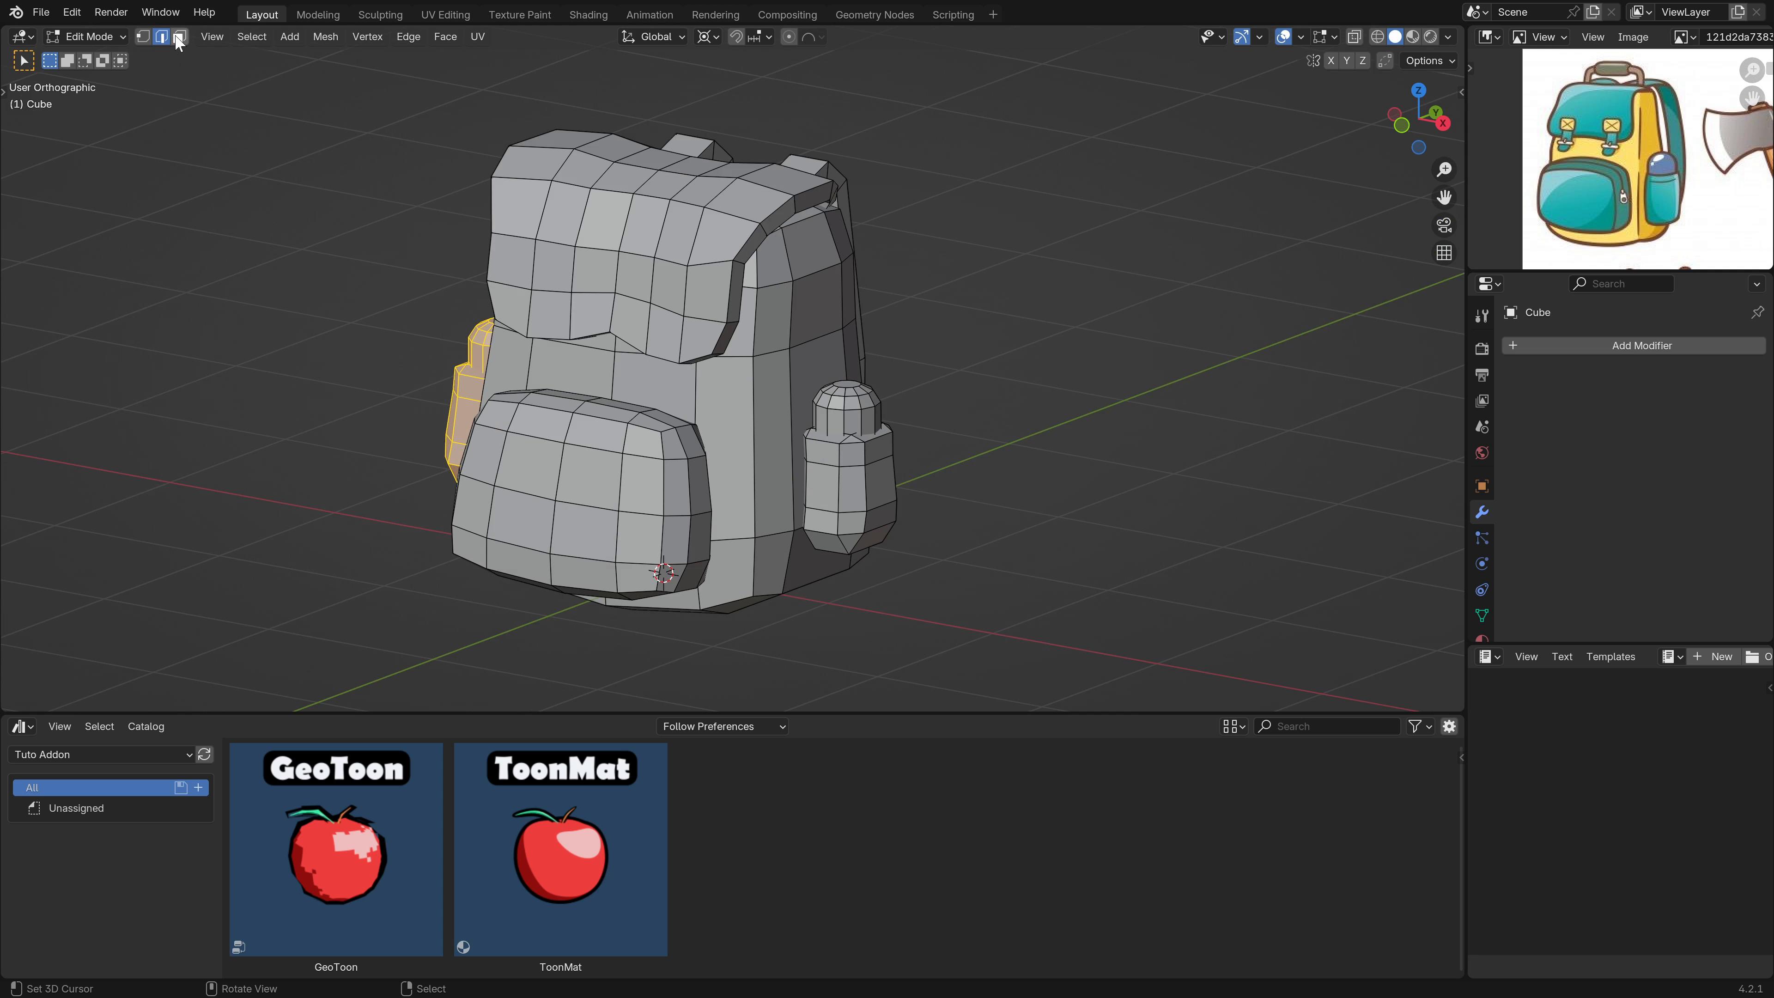
left_click(179, 37)
left_click(663, 334)
middle_click_drag(761, 347, 683, 358)
key("KP_5")
scroll(707, 374, "up", 2)
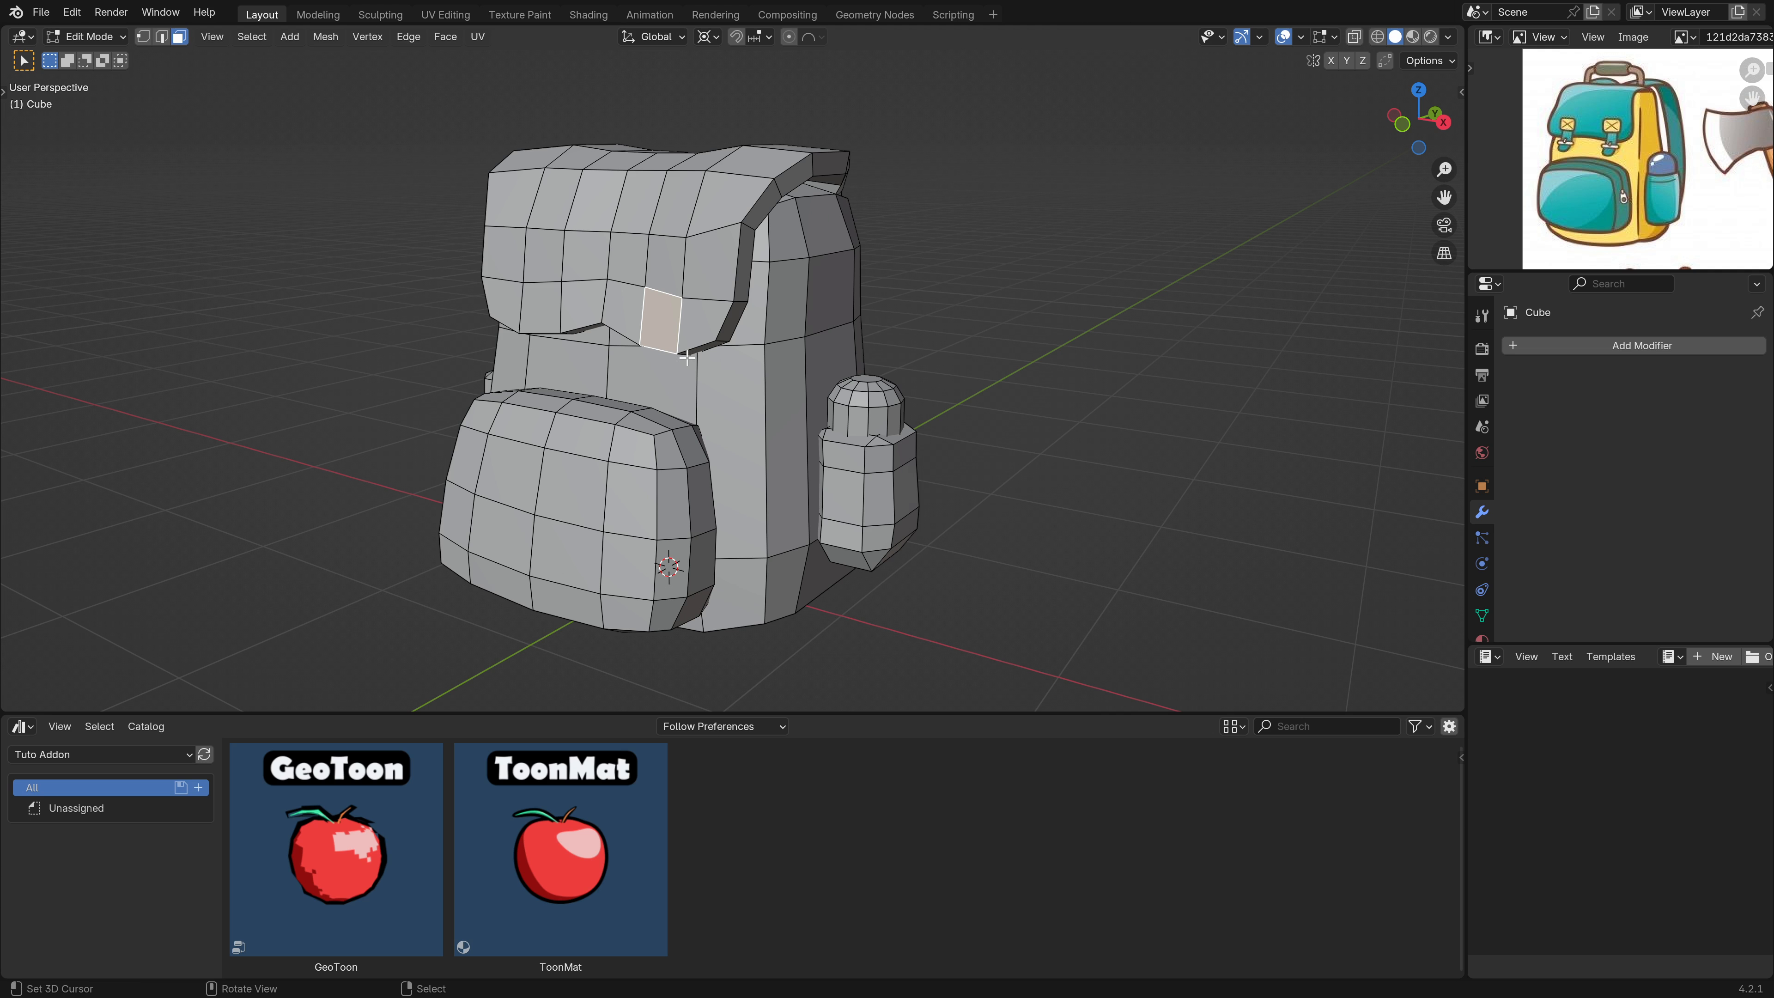
left_click(542, 311, "shift")
middle_click_drag(573, 329, 660, 372)
key("e")
left_click(632, 380)
middle_click_drag(392, 405, 523, 358)
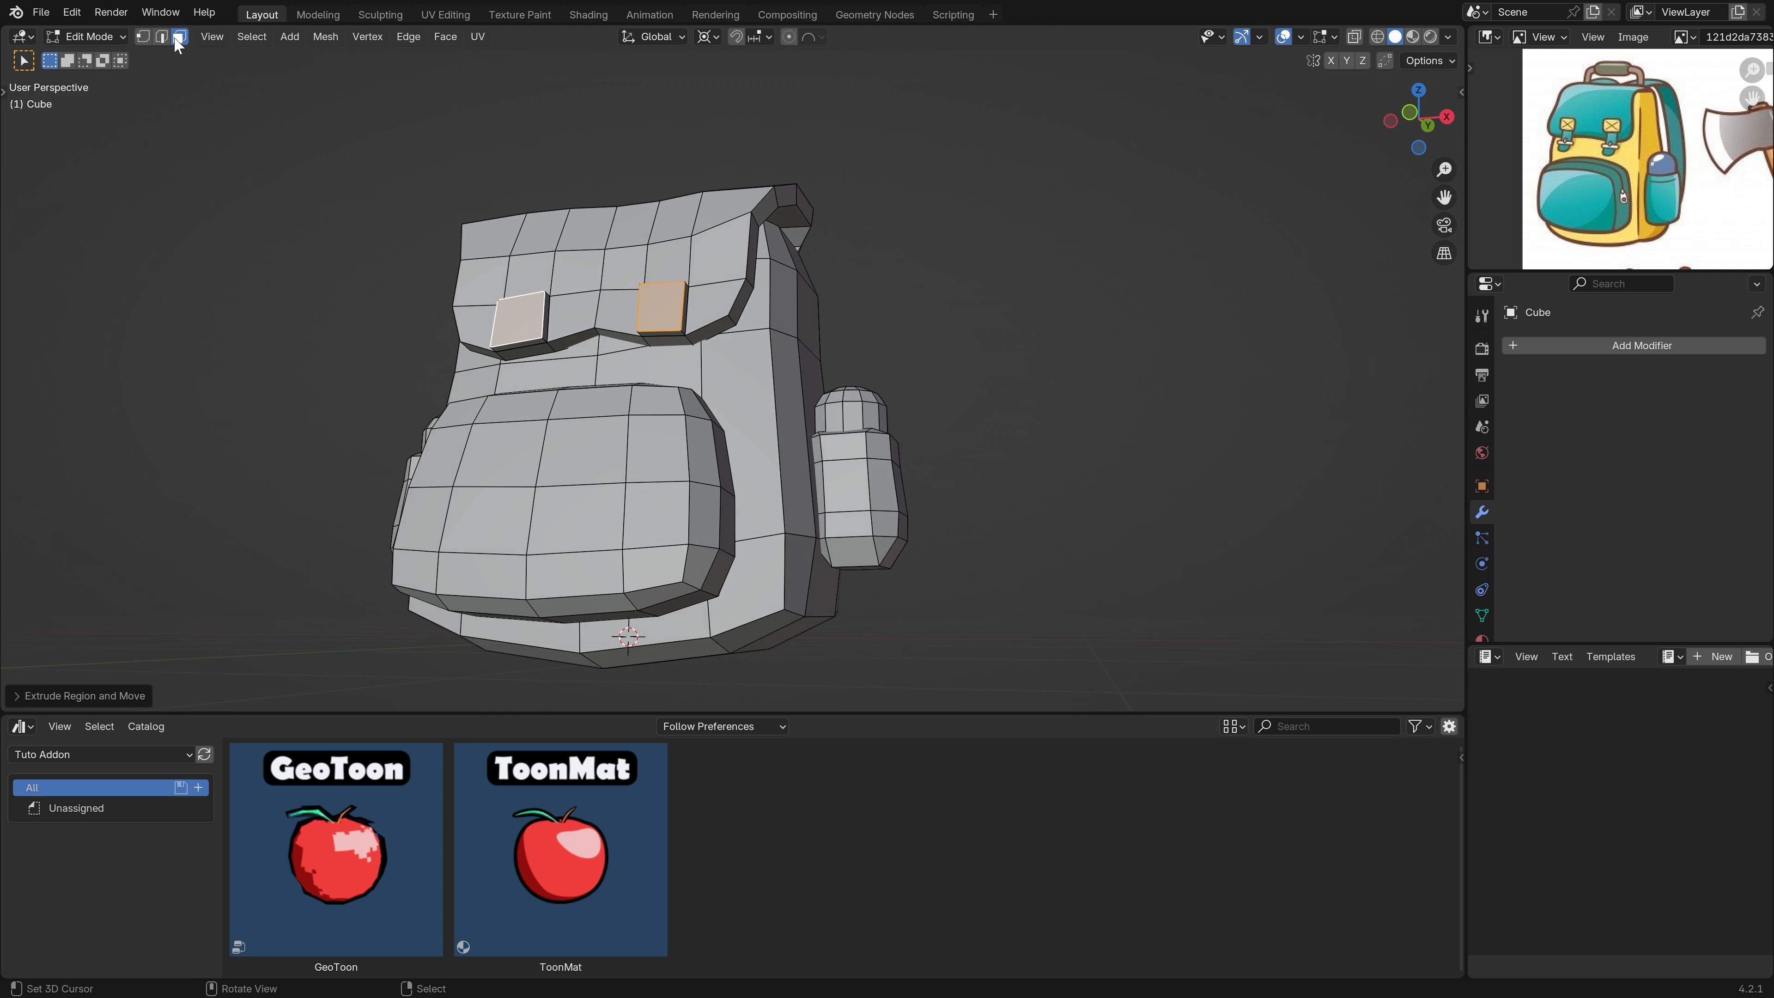
Select the bottom faces of both flap tabs and extend them downward in the right orthographic view with a move and an extrusion.
right_click(536, 344)
right_click(658, 333, "shift")
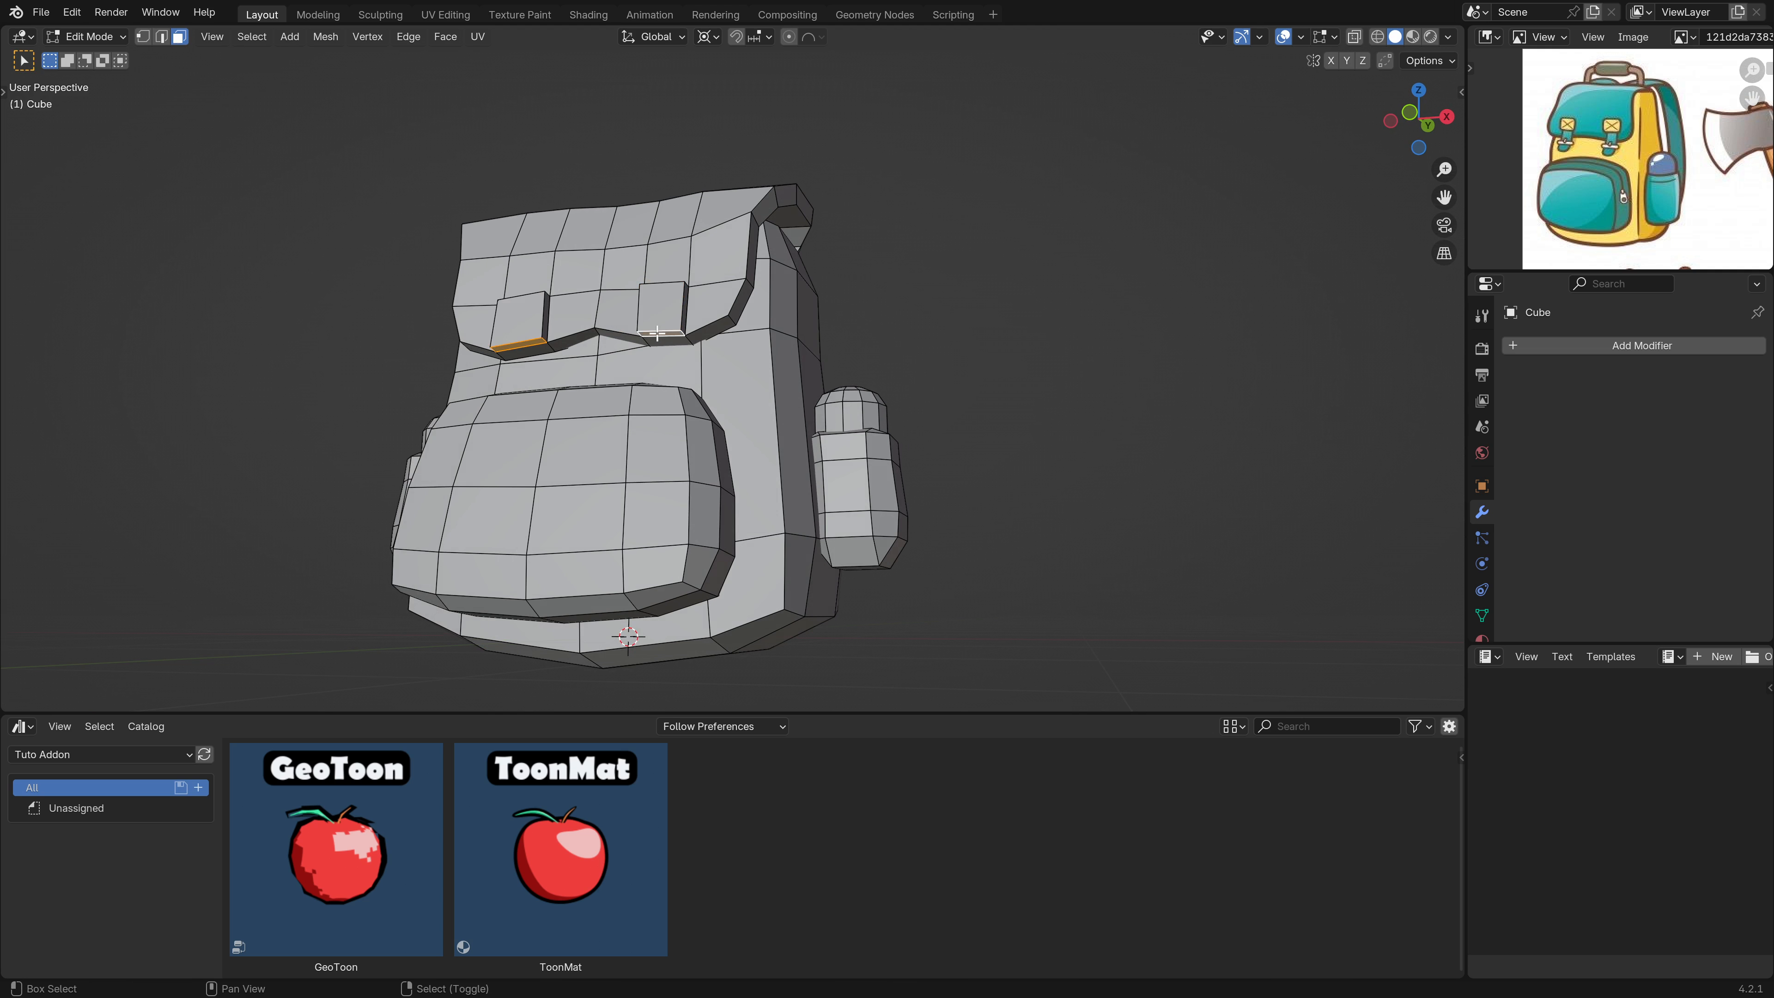
middle_click_drag(649, 368, 578, 399)
key("KP_3")
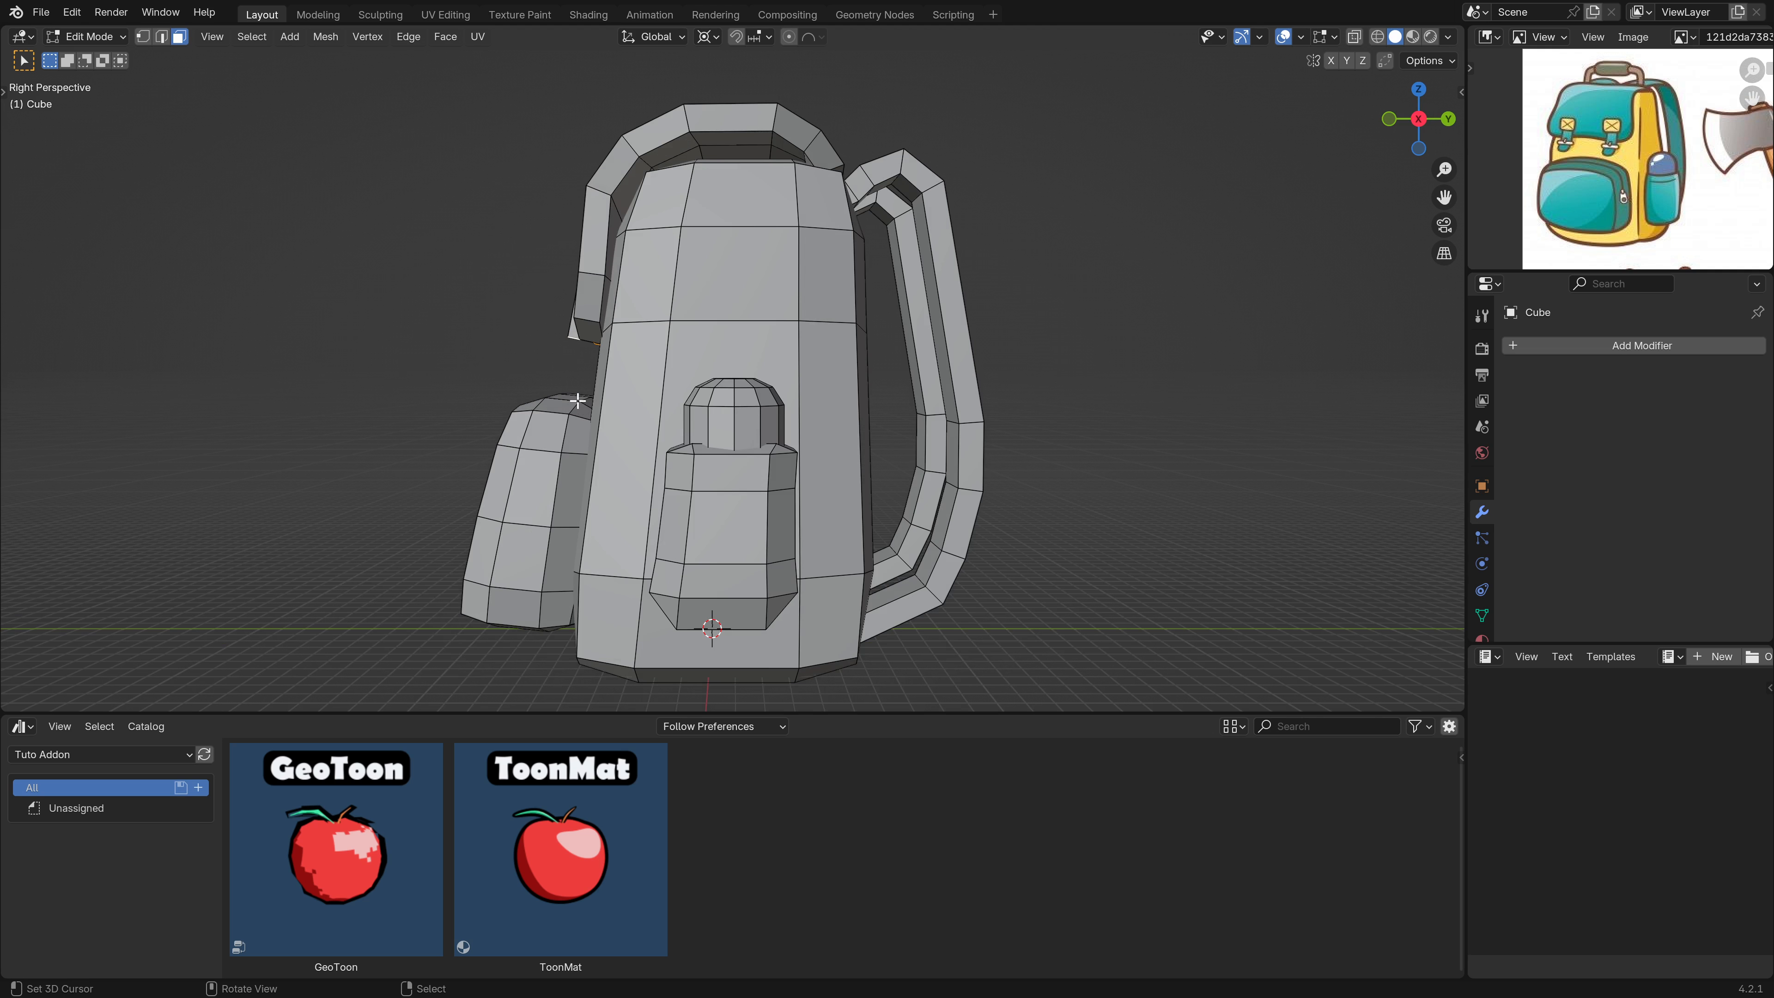
key("KP_5")
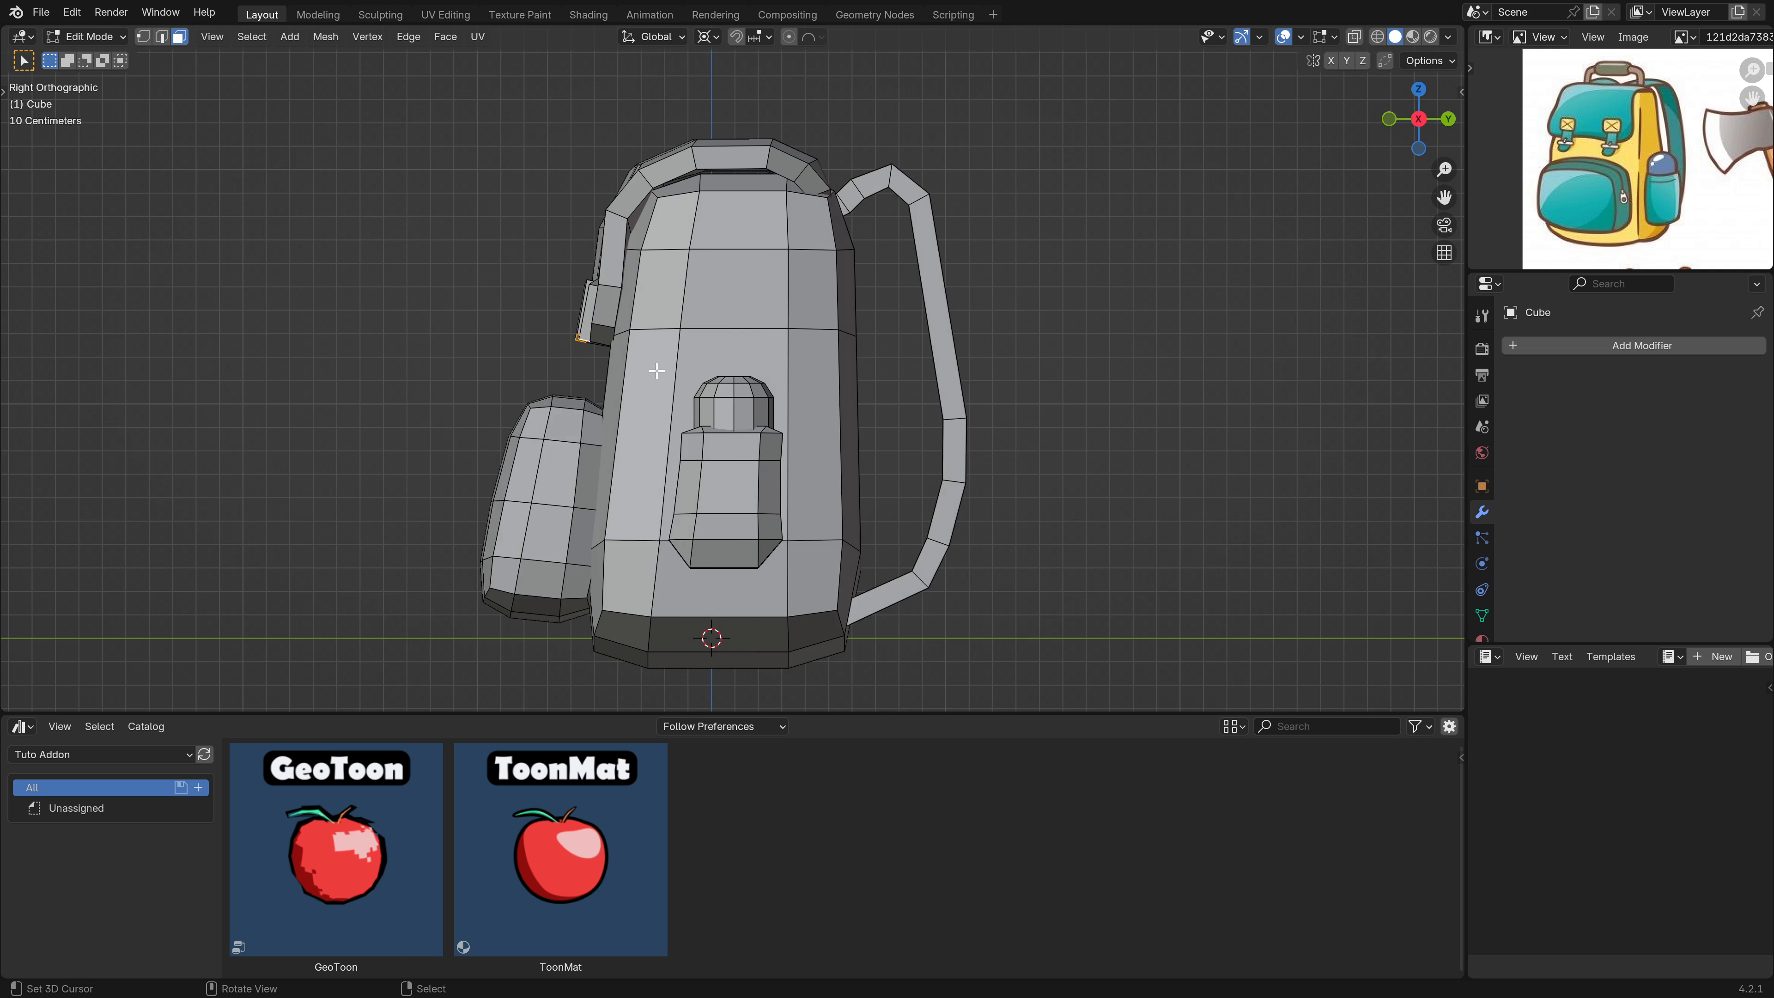
key("g")
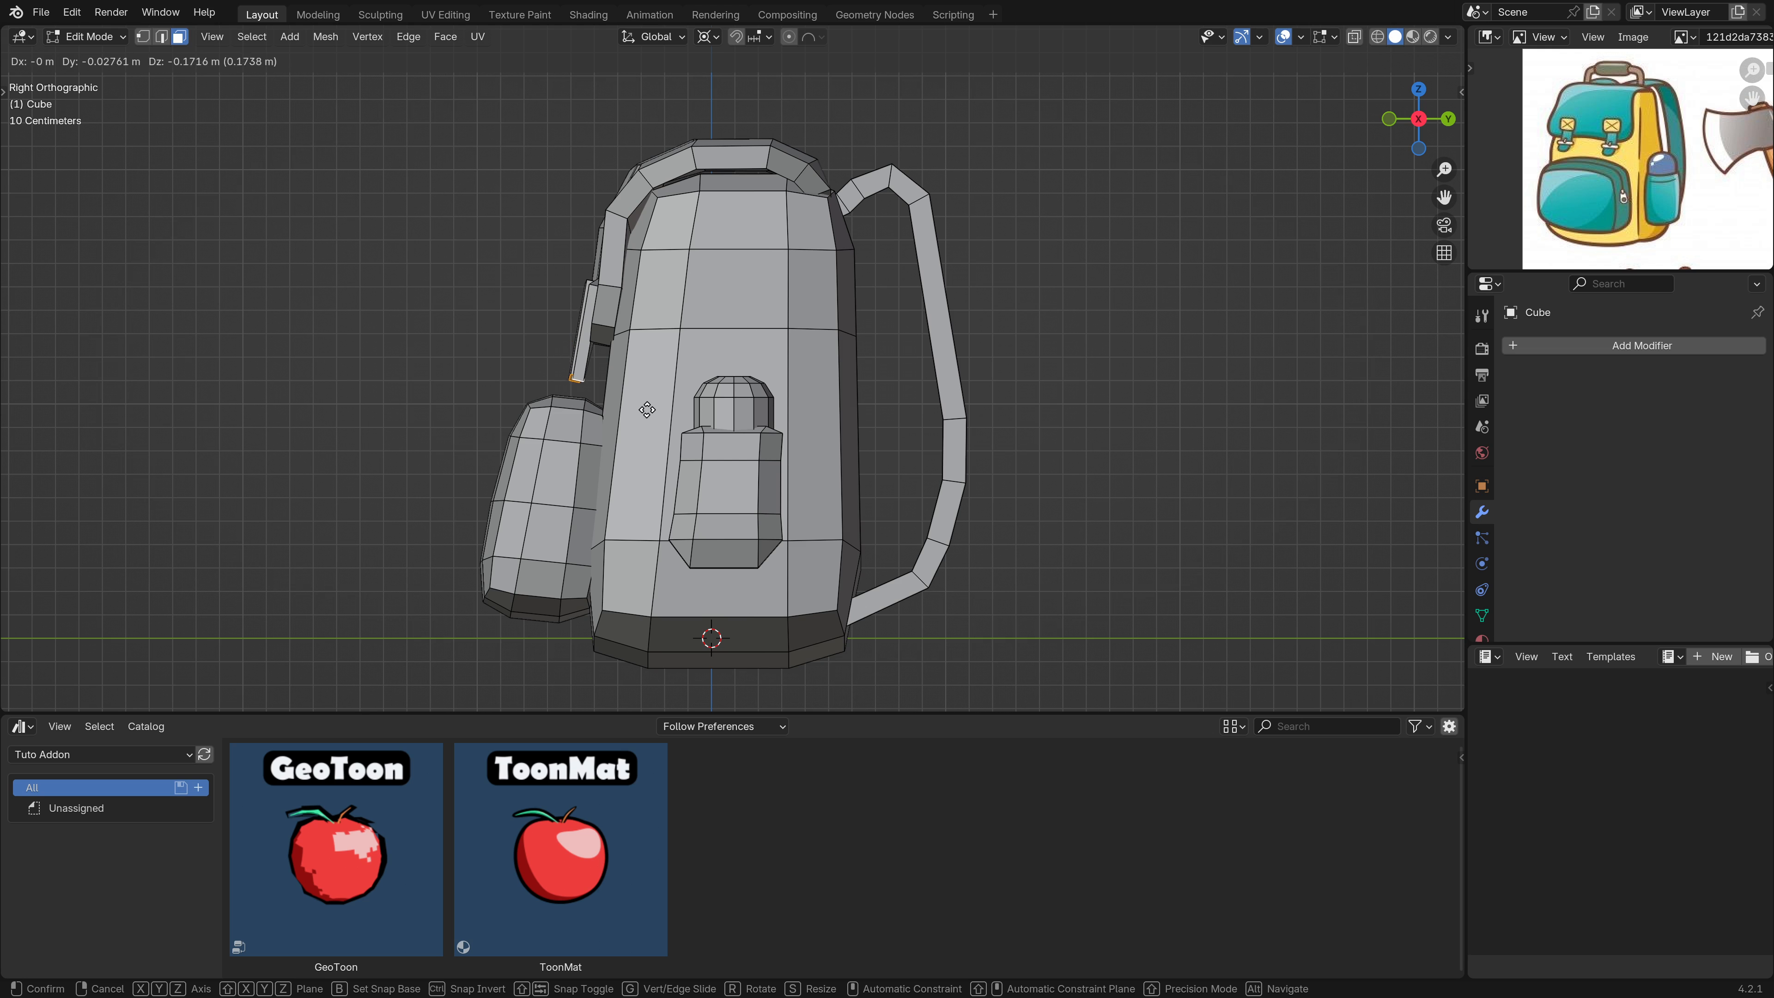
left_click(651, 378)
key("e")
left_click(583, 341)
middle_click_drag(698, 391, 558, 461)
scroll(606, 370, "up", 4)
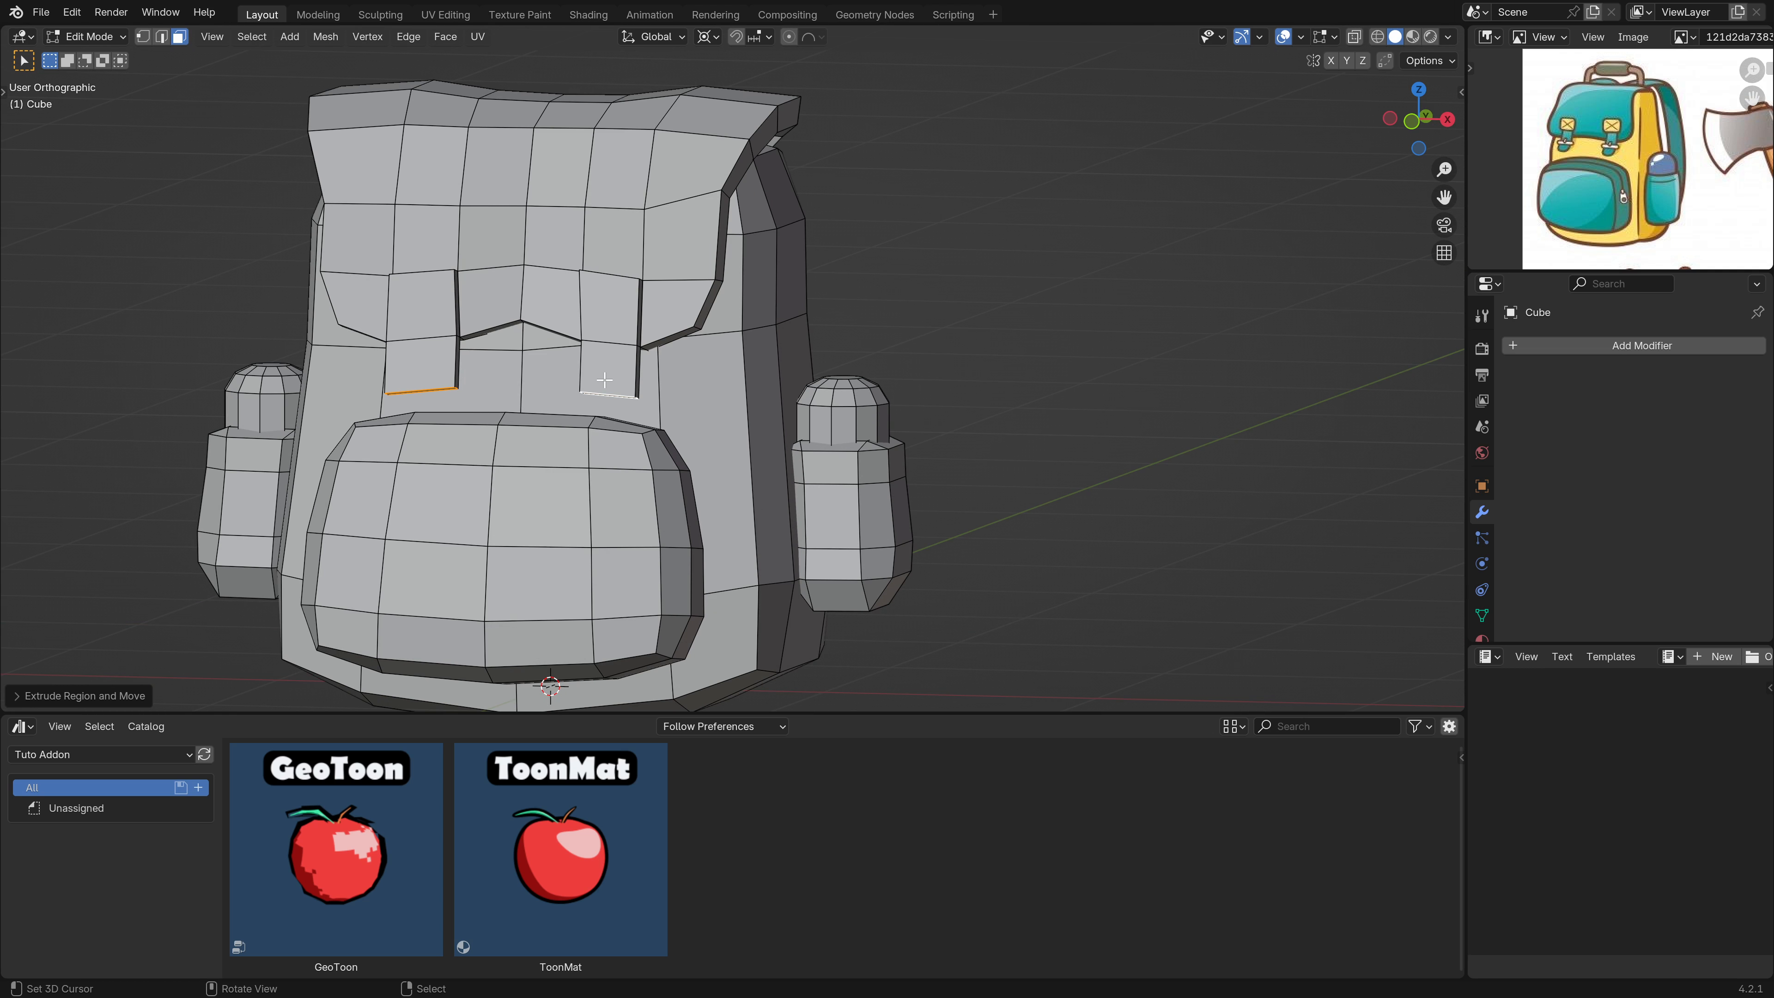
Select both linked front tabs on the flap, delete their vertices and leave Edit Mode.
key("l")
key("l")
key("x")
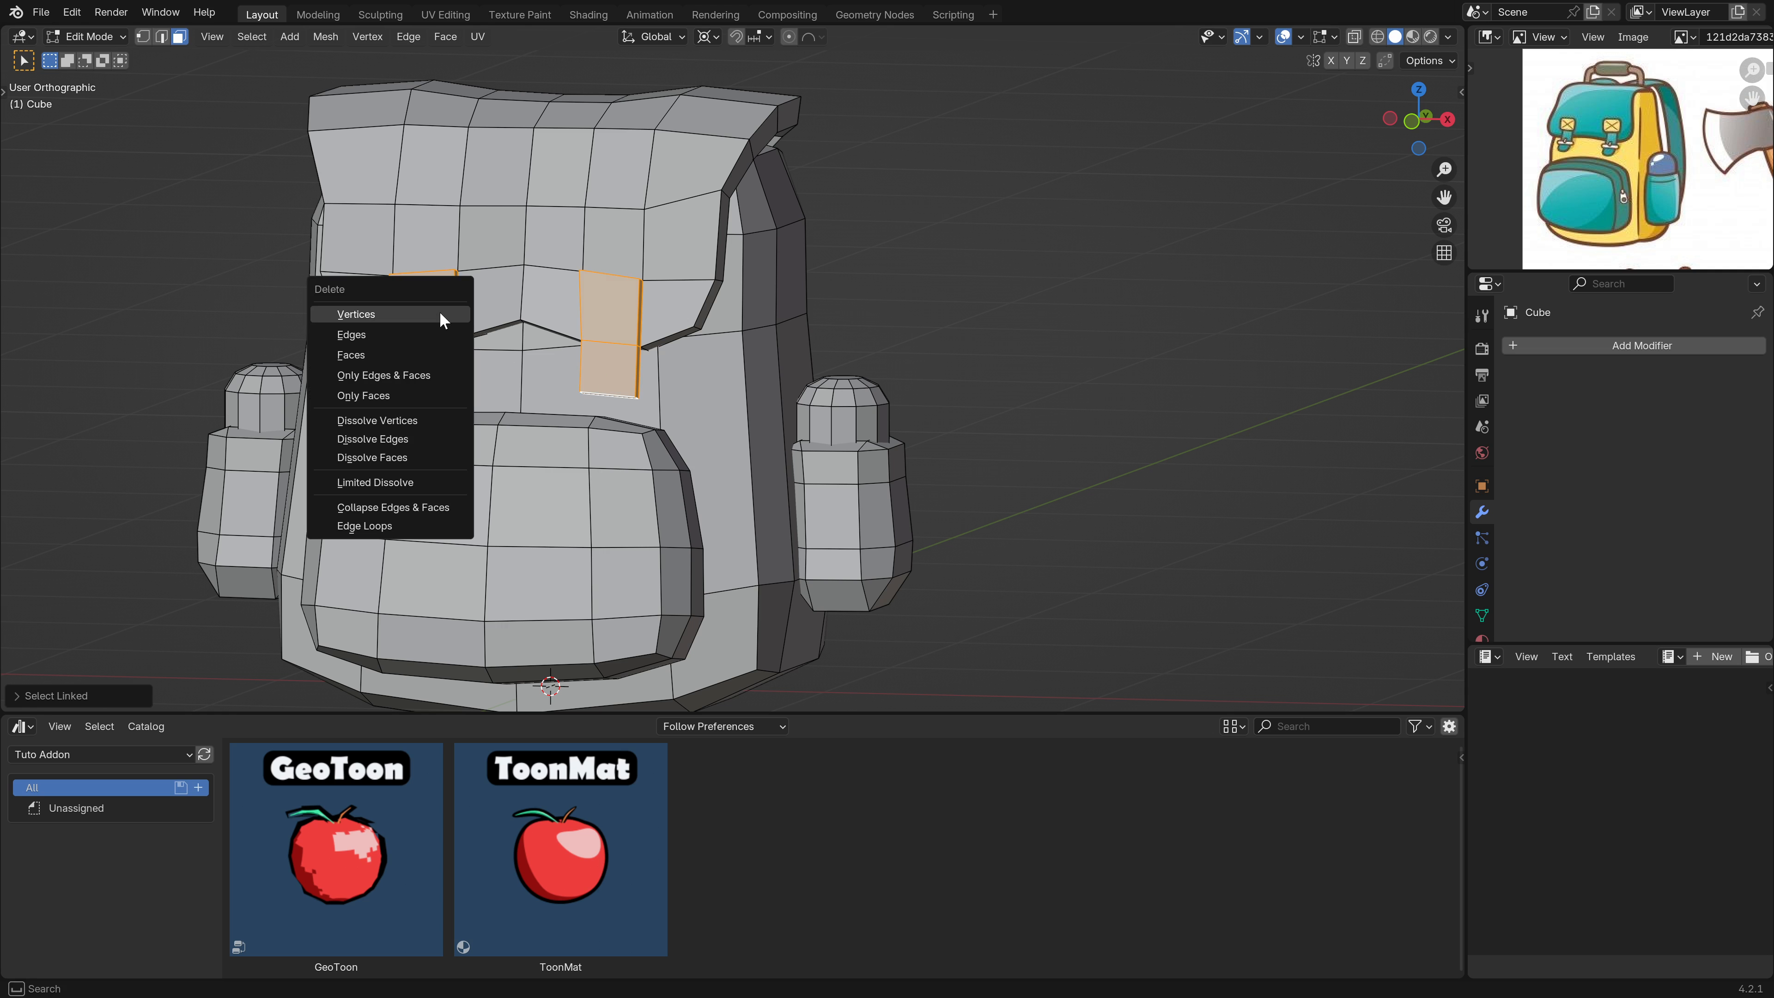
left_click(440, 314)
middle_click_drag(551, 341, 592, 350)
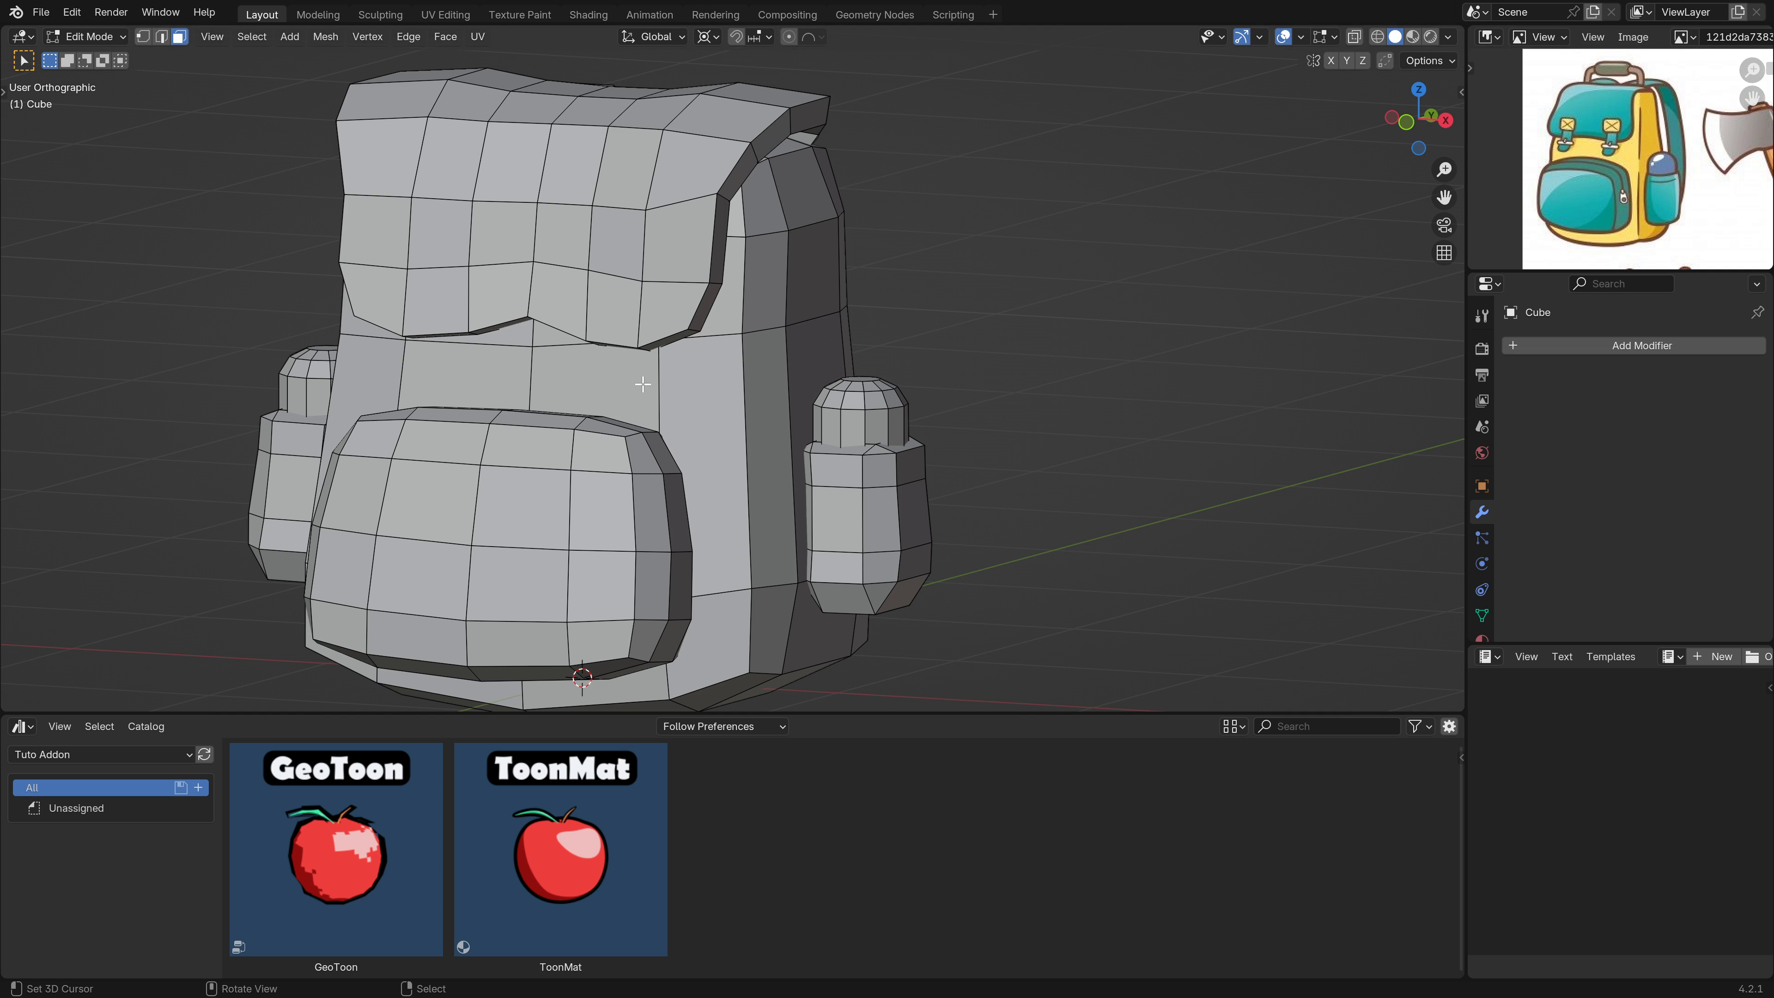
scroll(643, 383, "down", 4)
key("Tab")
middle_click_drag(758, 405, 641, 402)
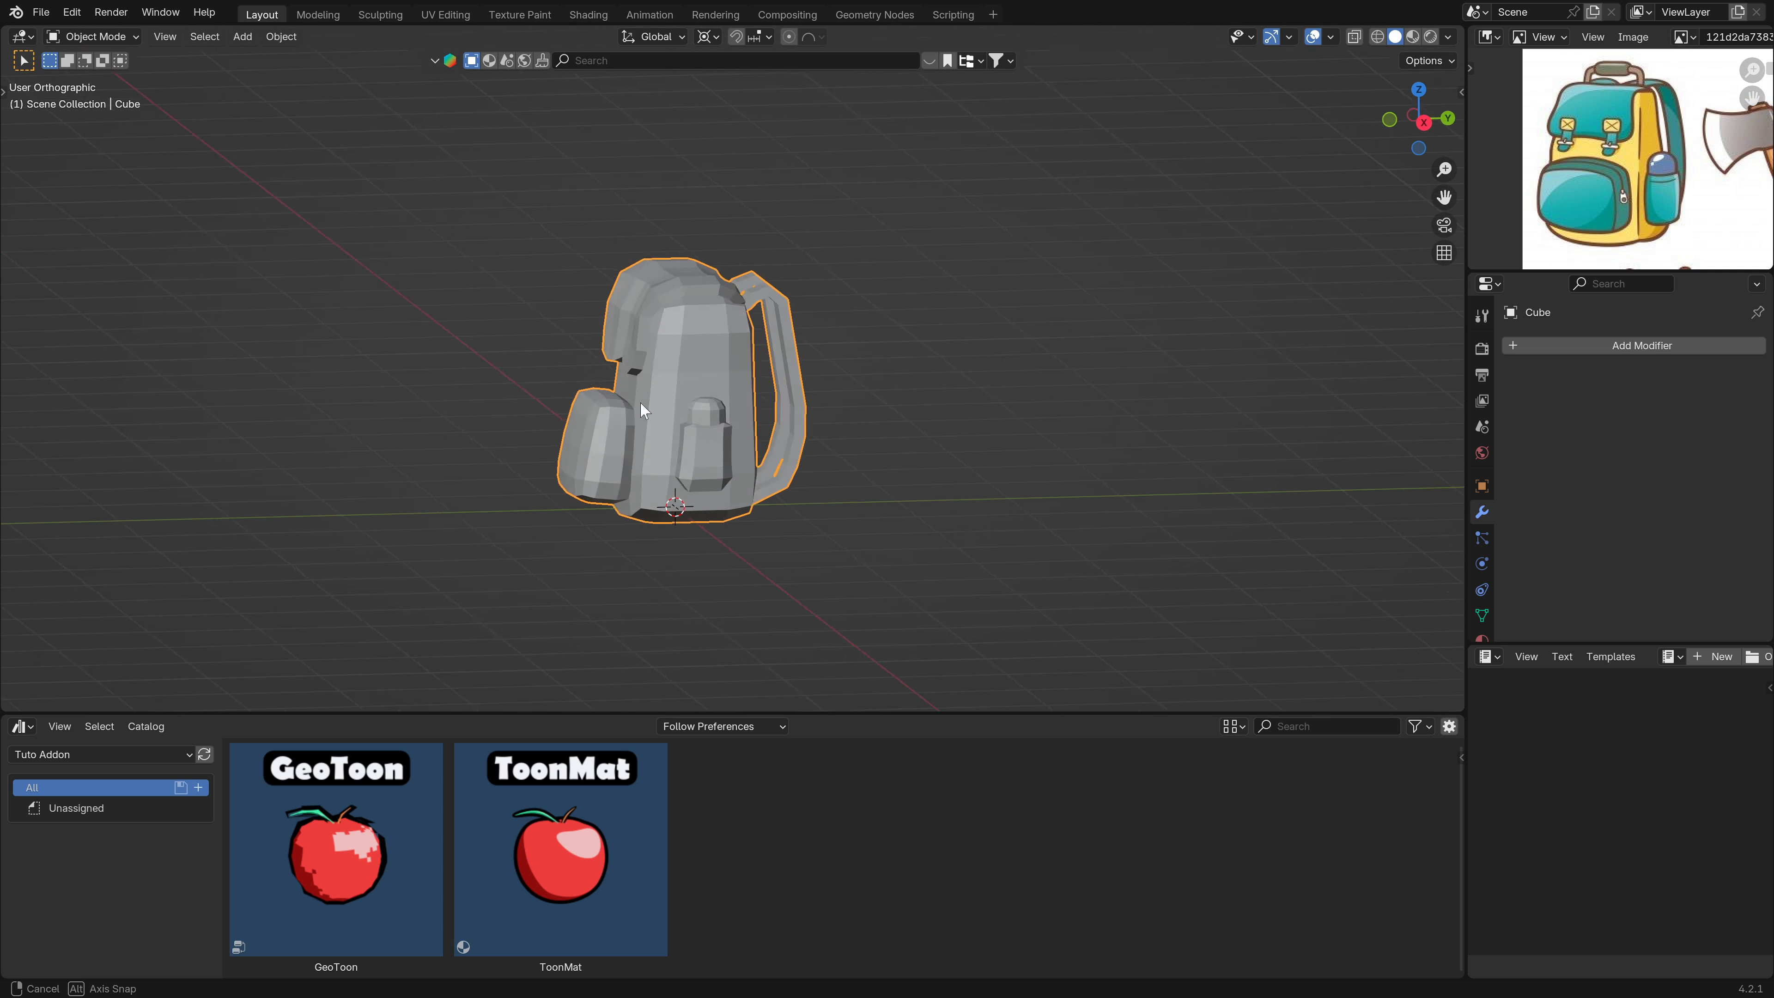
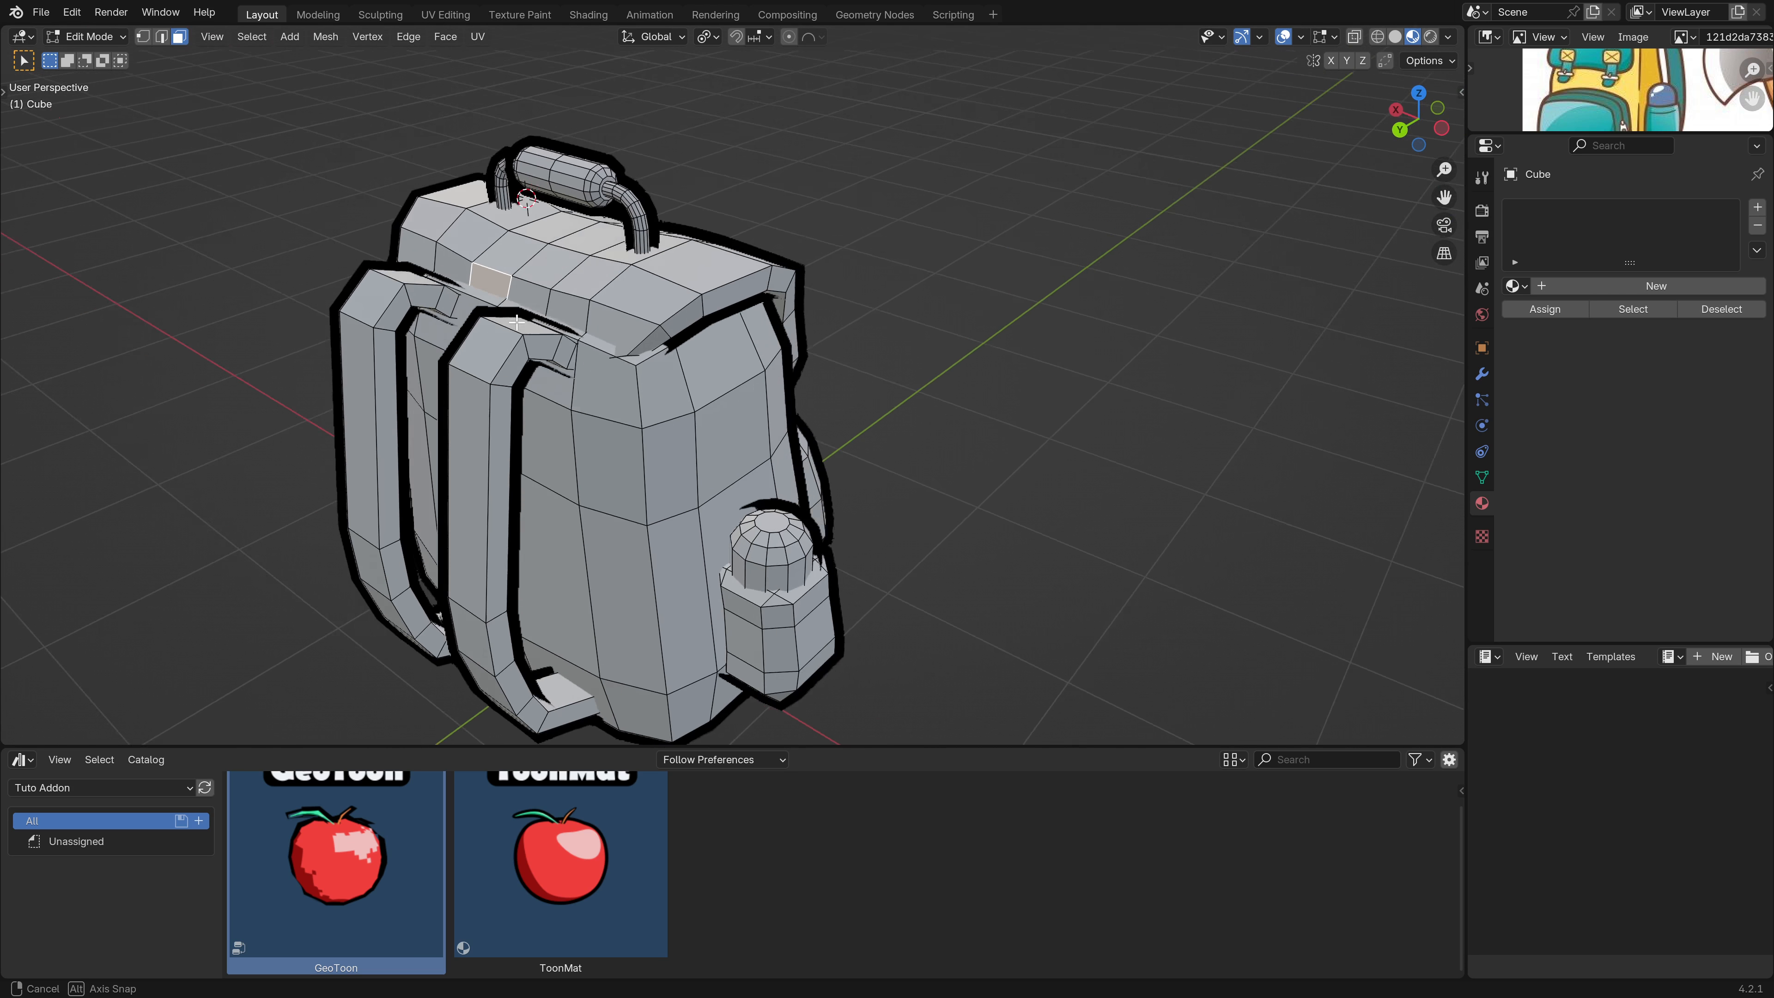
Move the flap's rear faces above the straps about 0.044 m along Y, rotate them about X and leave Edit Mode.
key("g")
key("y")
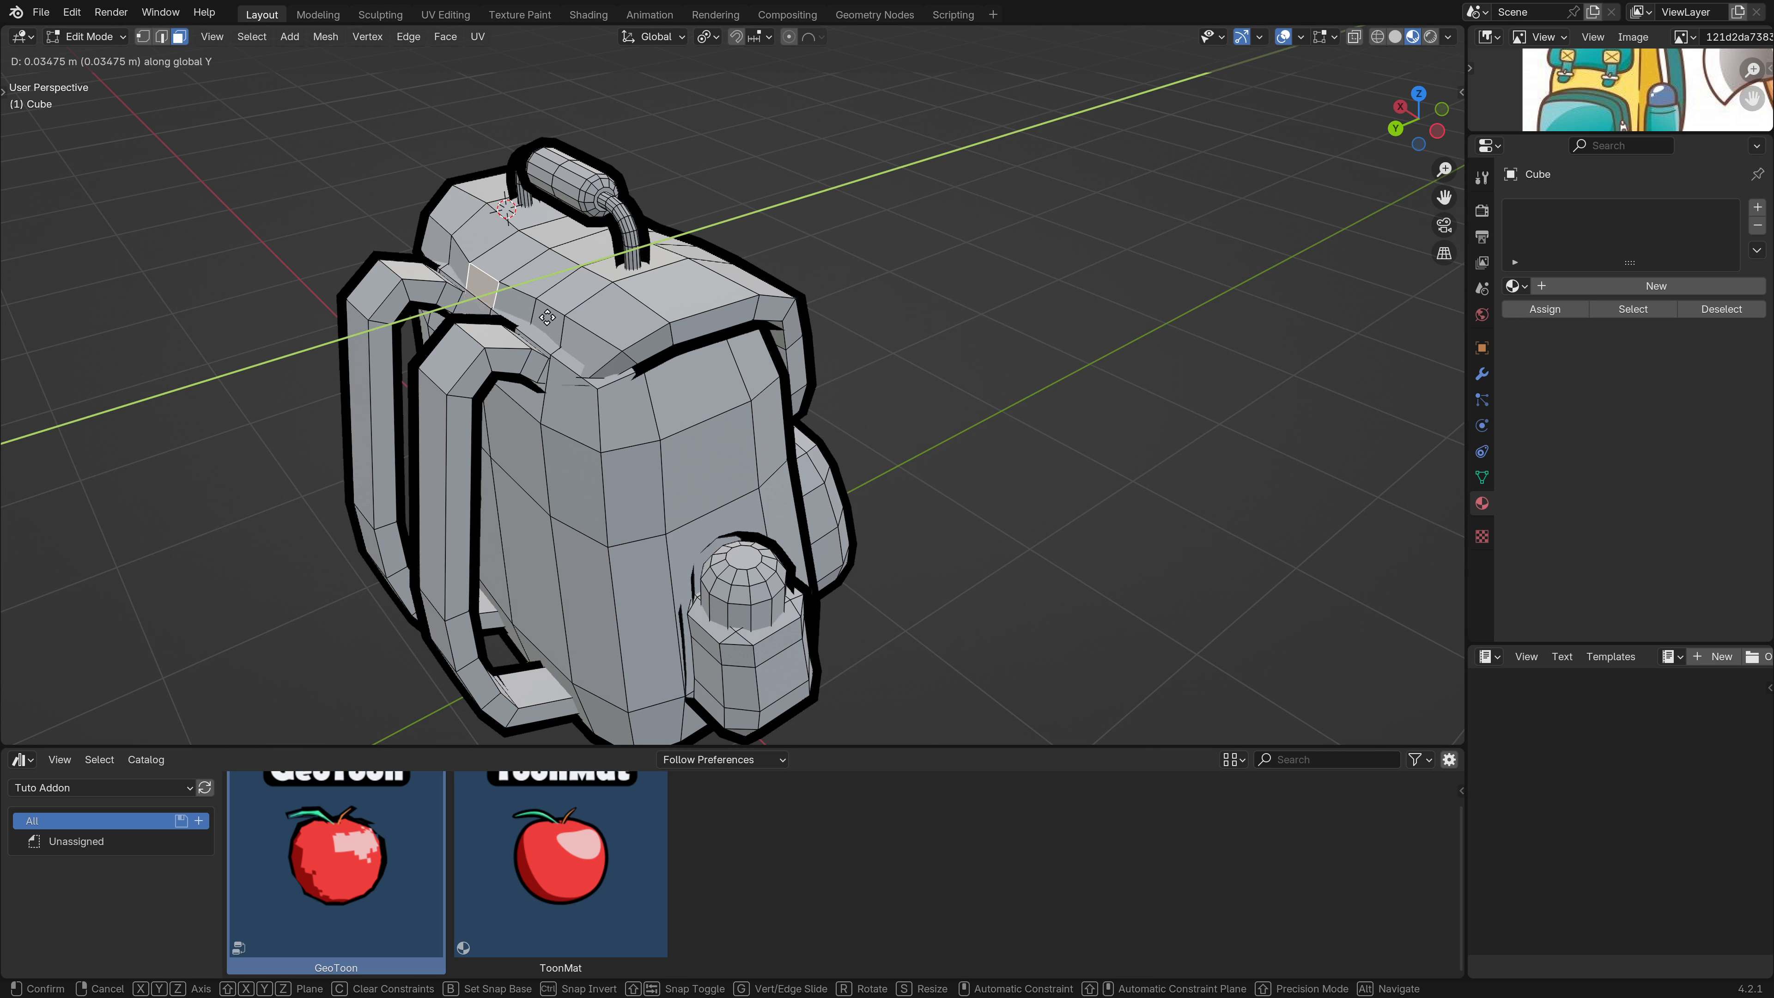
left_click(525, 304)
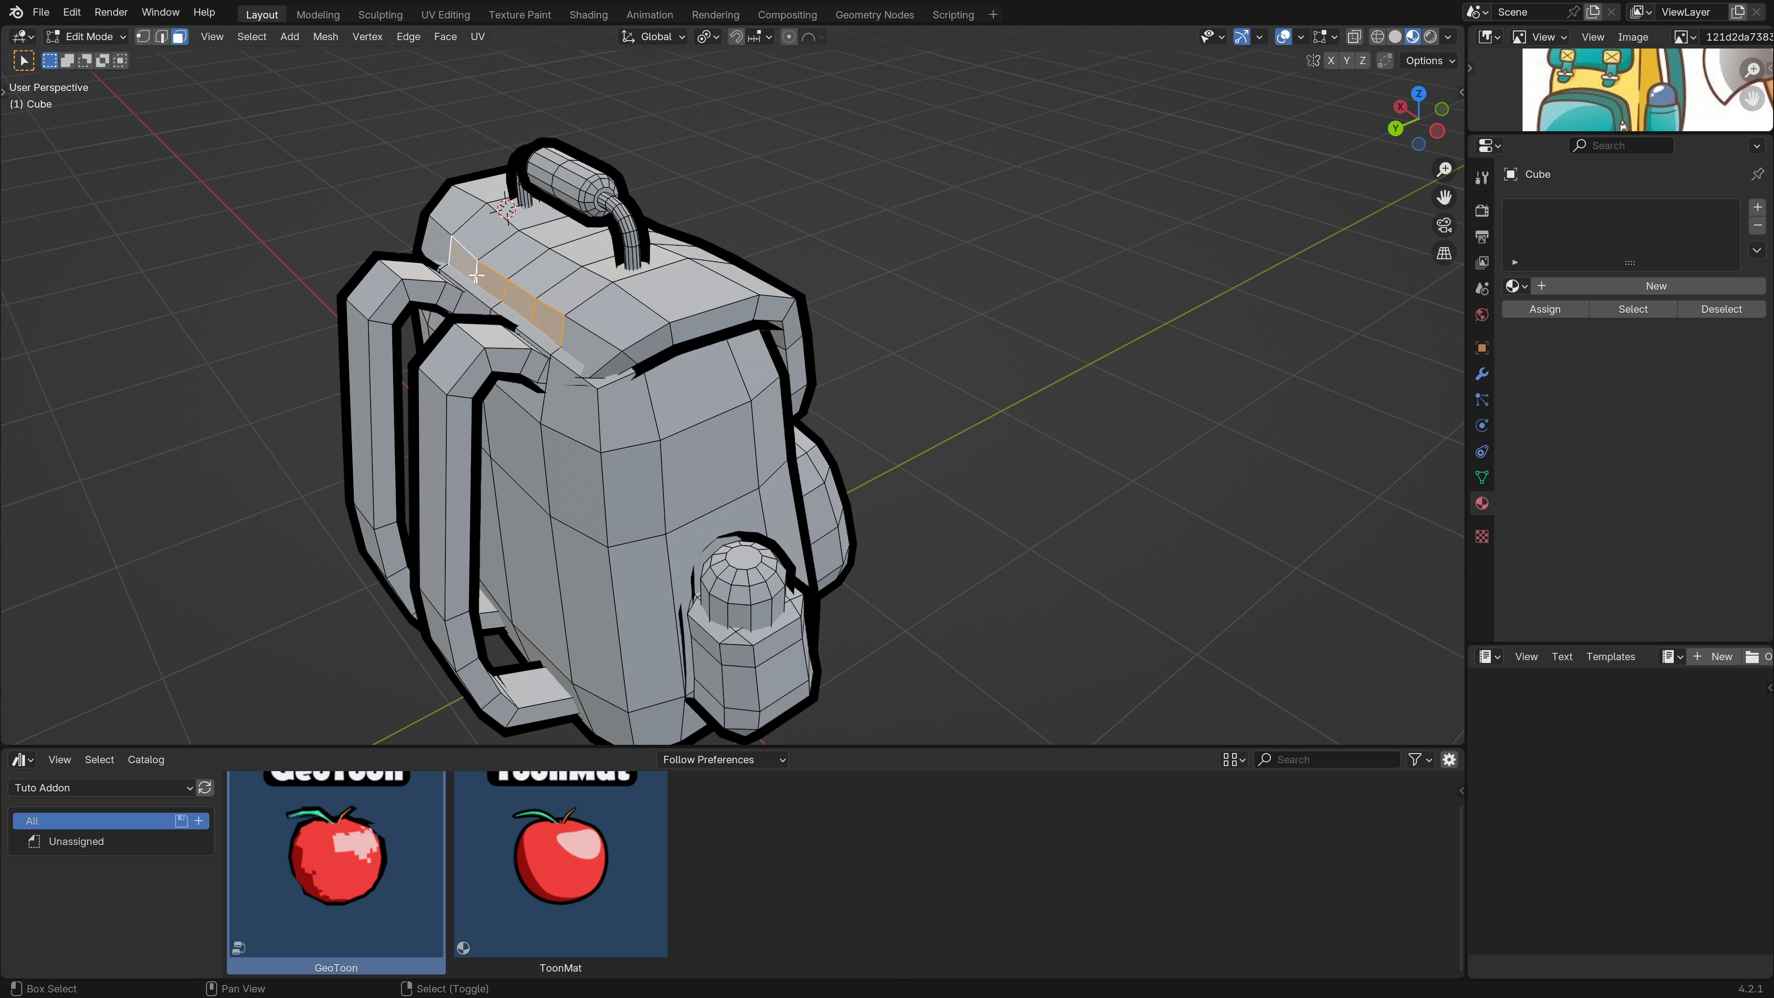
key("g")
key("y")
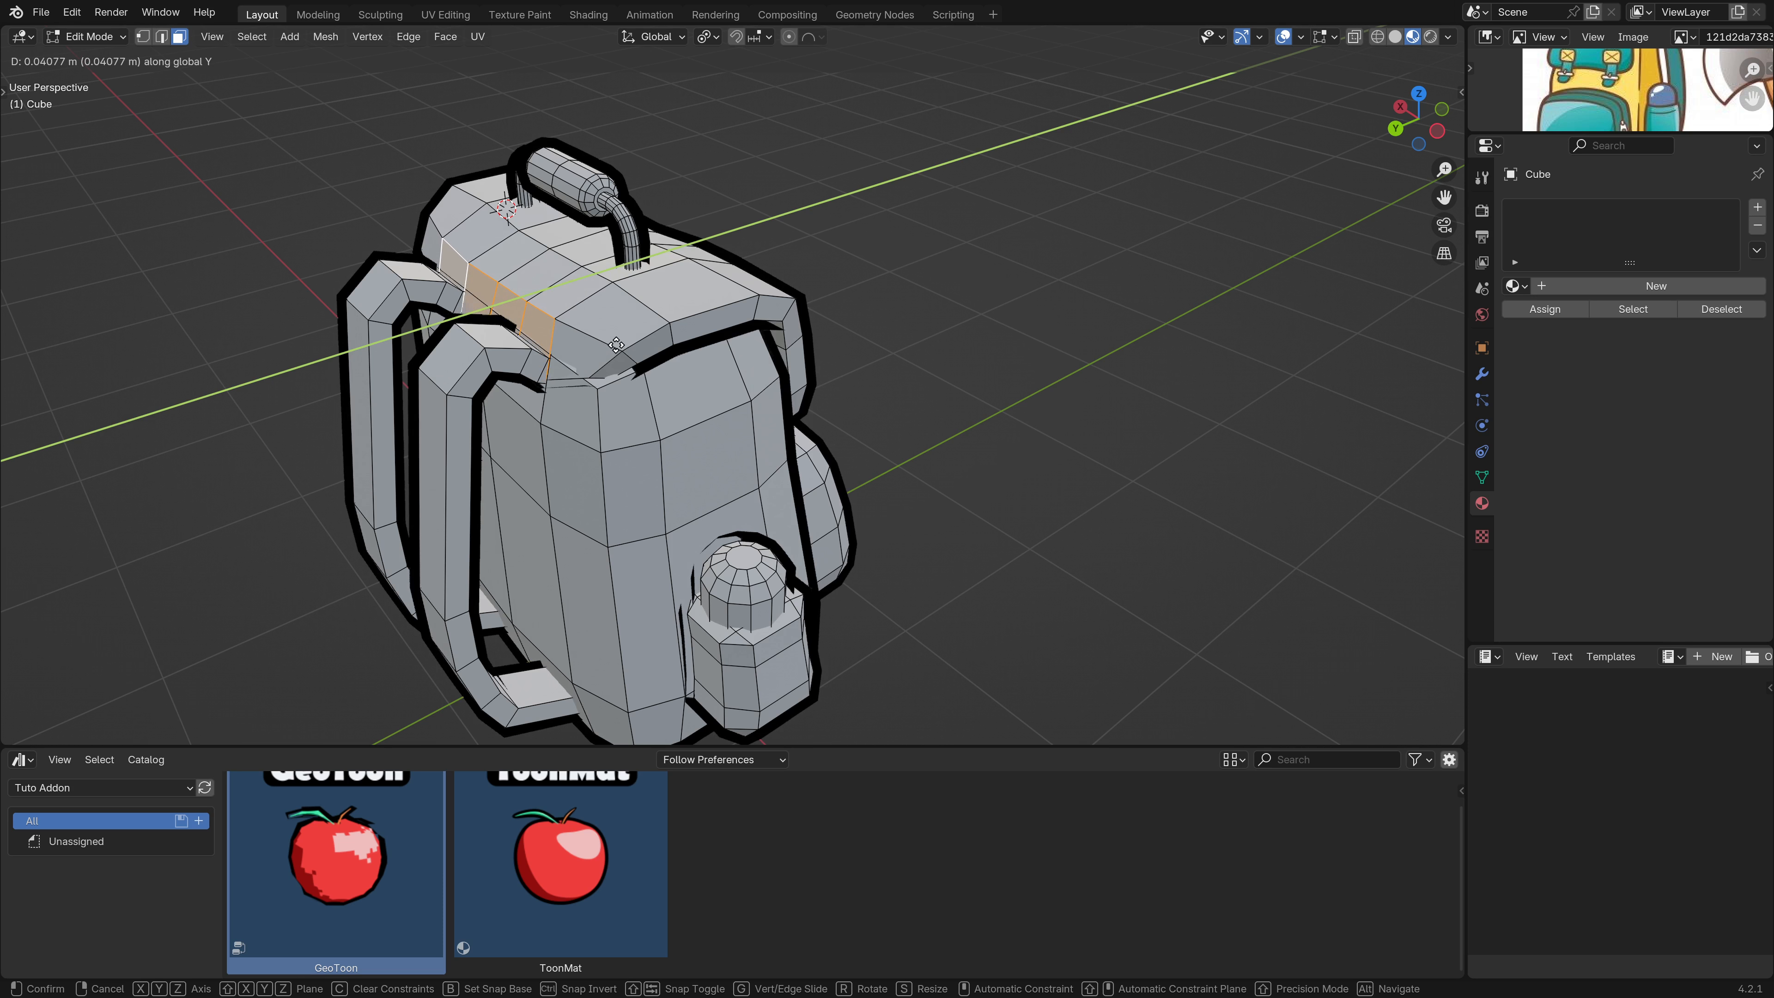
left_click(616, 345)
middle_click_drag(616, 346, 610, 363)
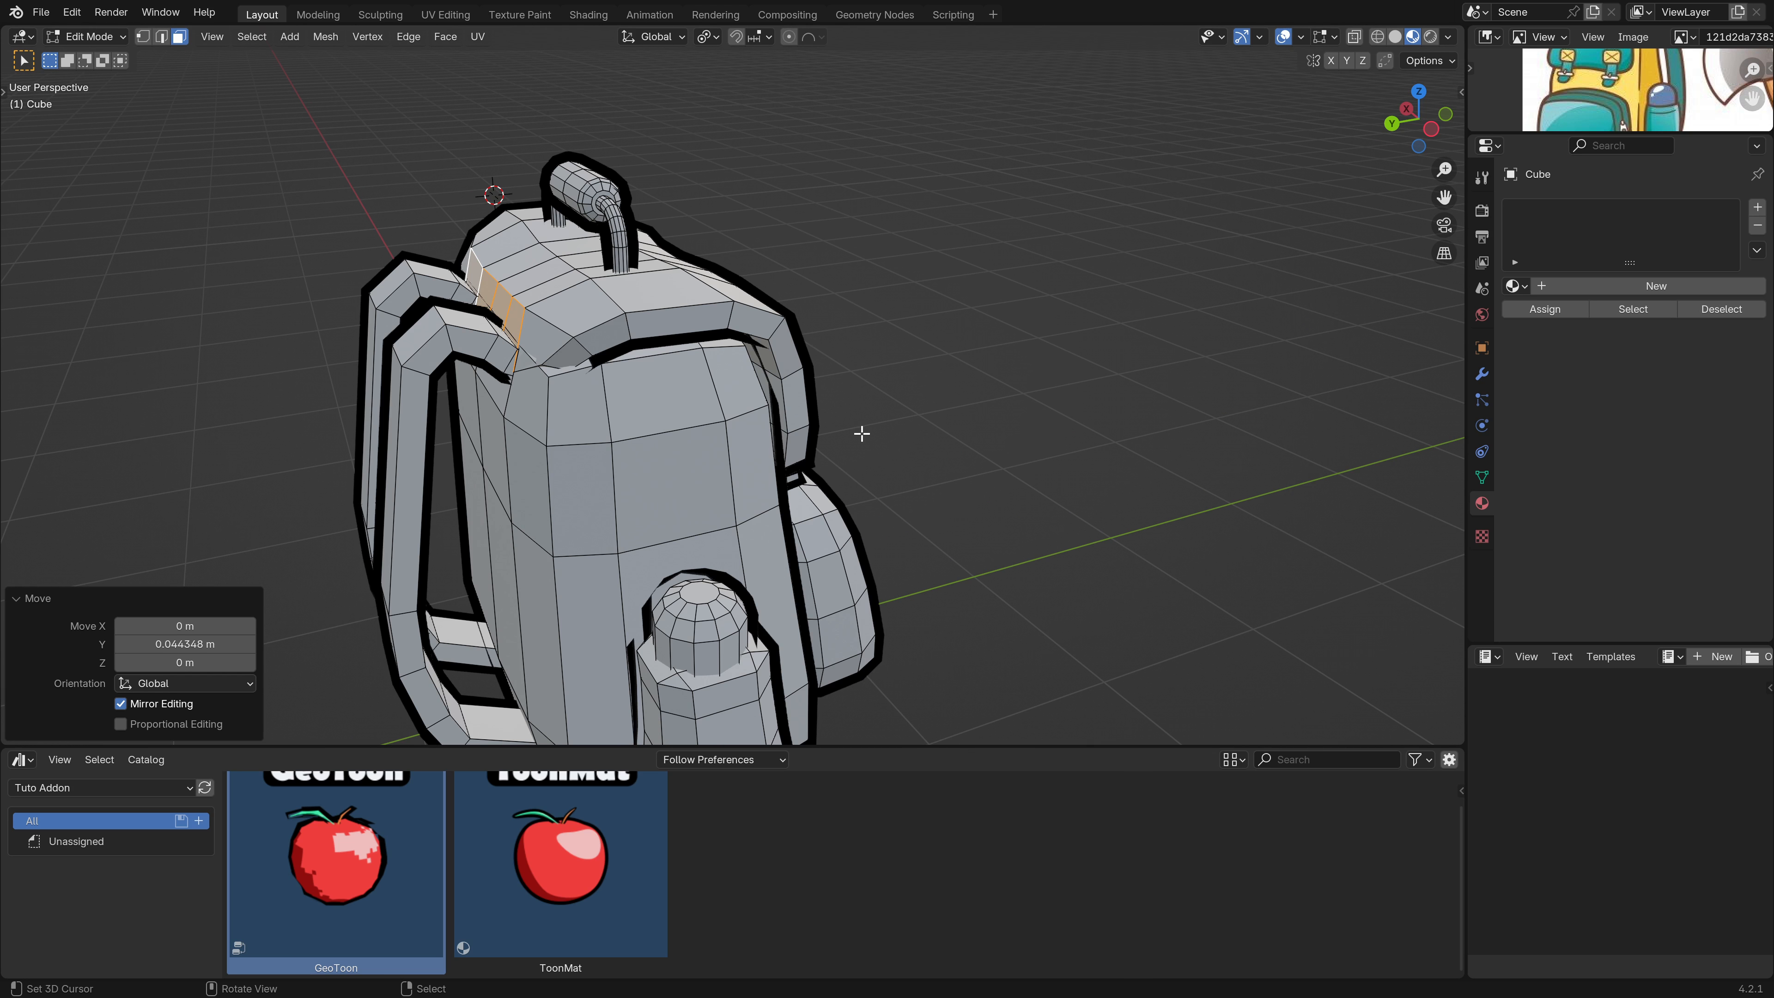
key("r")
key("y")
key("x")
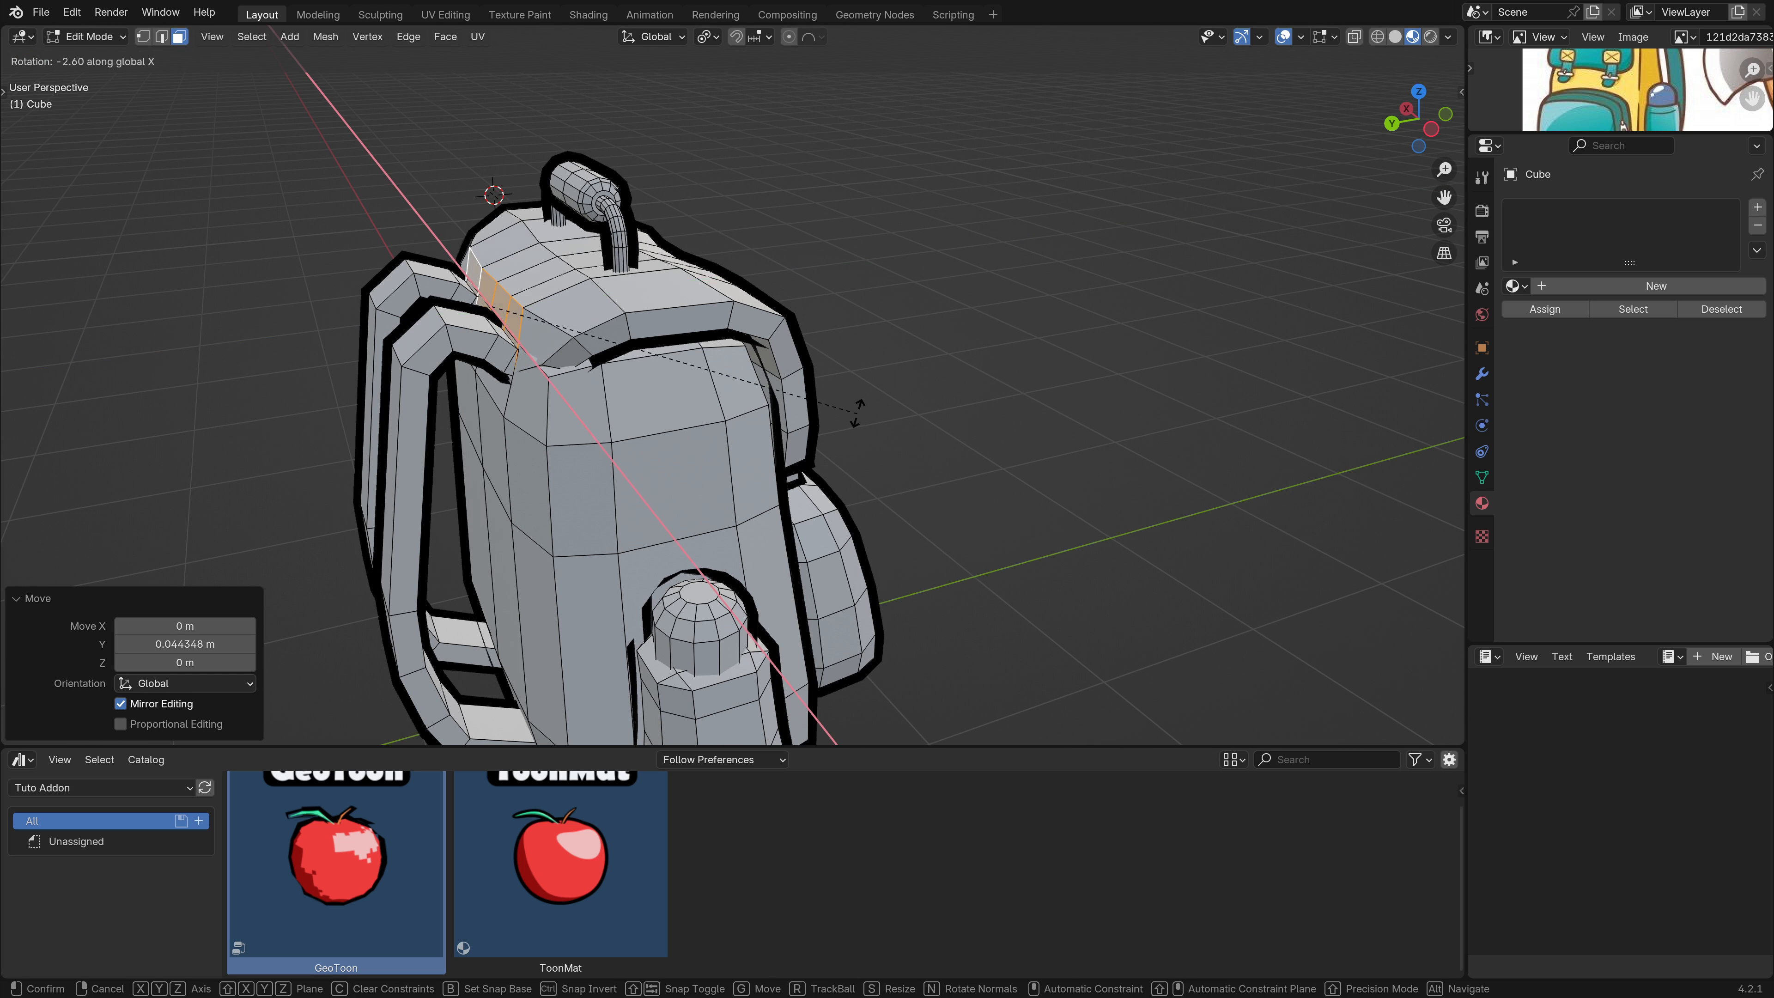
left_click(881, 467)
mouse_move(658, 430)
middle_mouse_down()
mouse_move(570, 353)
mouse_move(927, 361)
mouse_move(515, 338)
mouse_move(206, 385)
mouse_move(449, 361)
mouse_move(510, 327)
mouse_move(391, 273)
middle_mouse_up()
key("Tab")
Switch the viewport to rendered shading and apply the ToonMat material asset to the backpack.
left_click(1430, 37)
left_click_drag(560, 856, 614, 489)
middle_click_drag(867, 361, 723, 523)
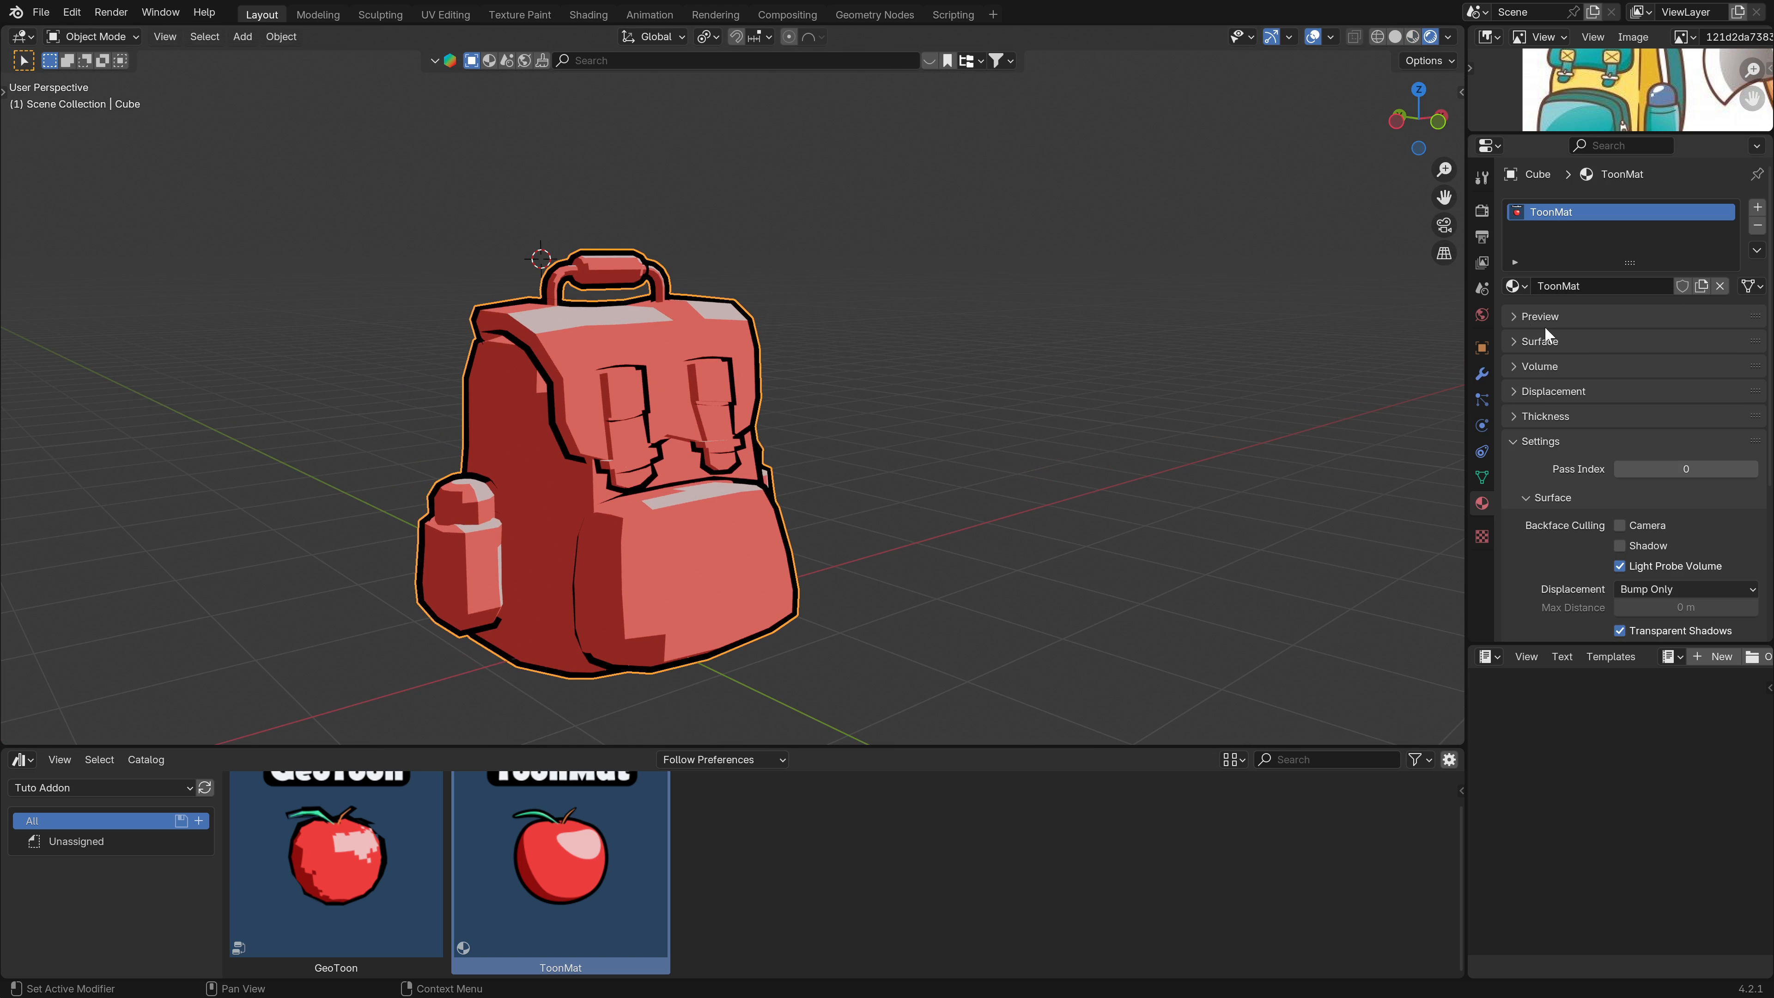
left_click(1515, 443)
Enable Smooth under Edges Split in the backpack's GeoToon modifier and save the file.
left_click(1481, 376)
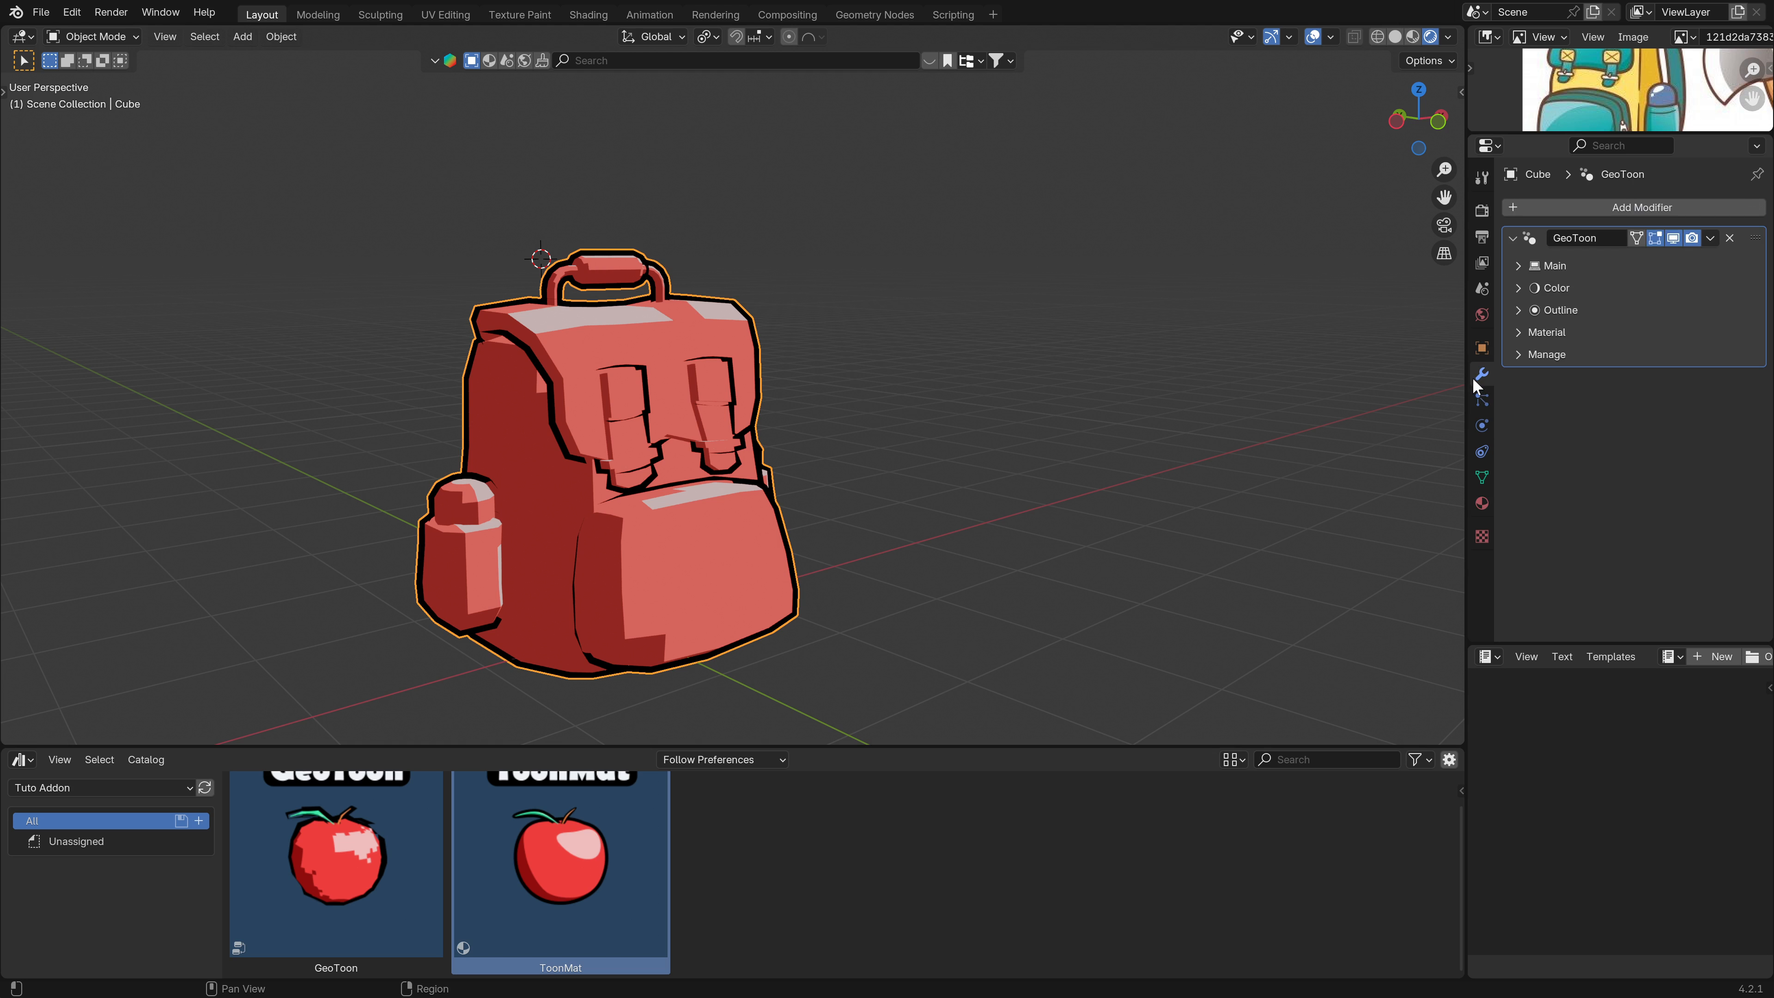
left_click(1534, 266)
left_click(1613, 316)
middle_click_drag(935, 480, 895, 414)
key("ctrl+s")
middle_click_drag(669, 462, 689, 441, "shift")
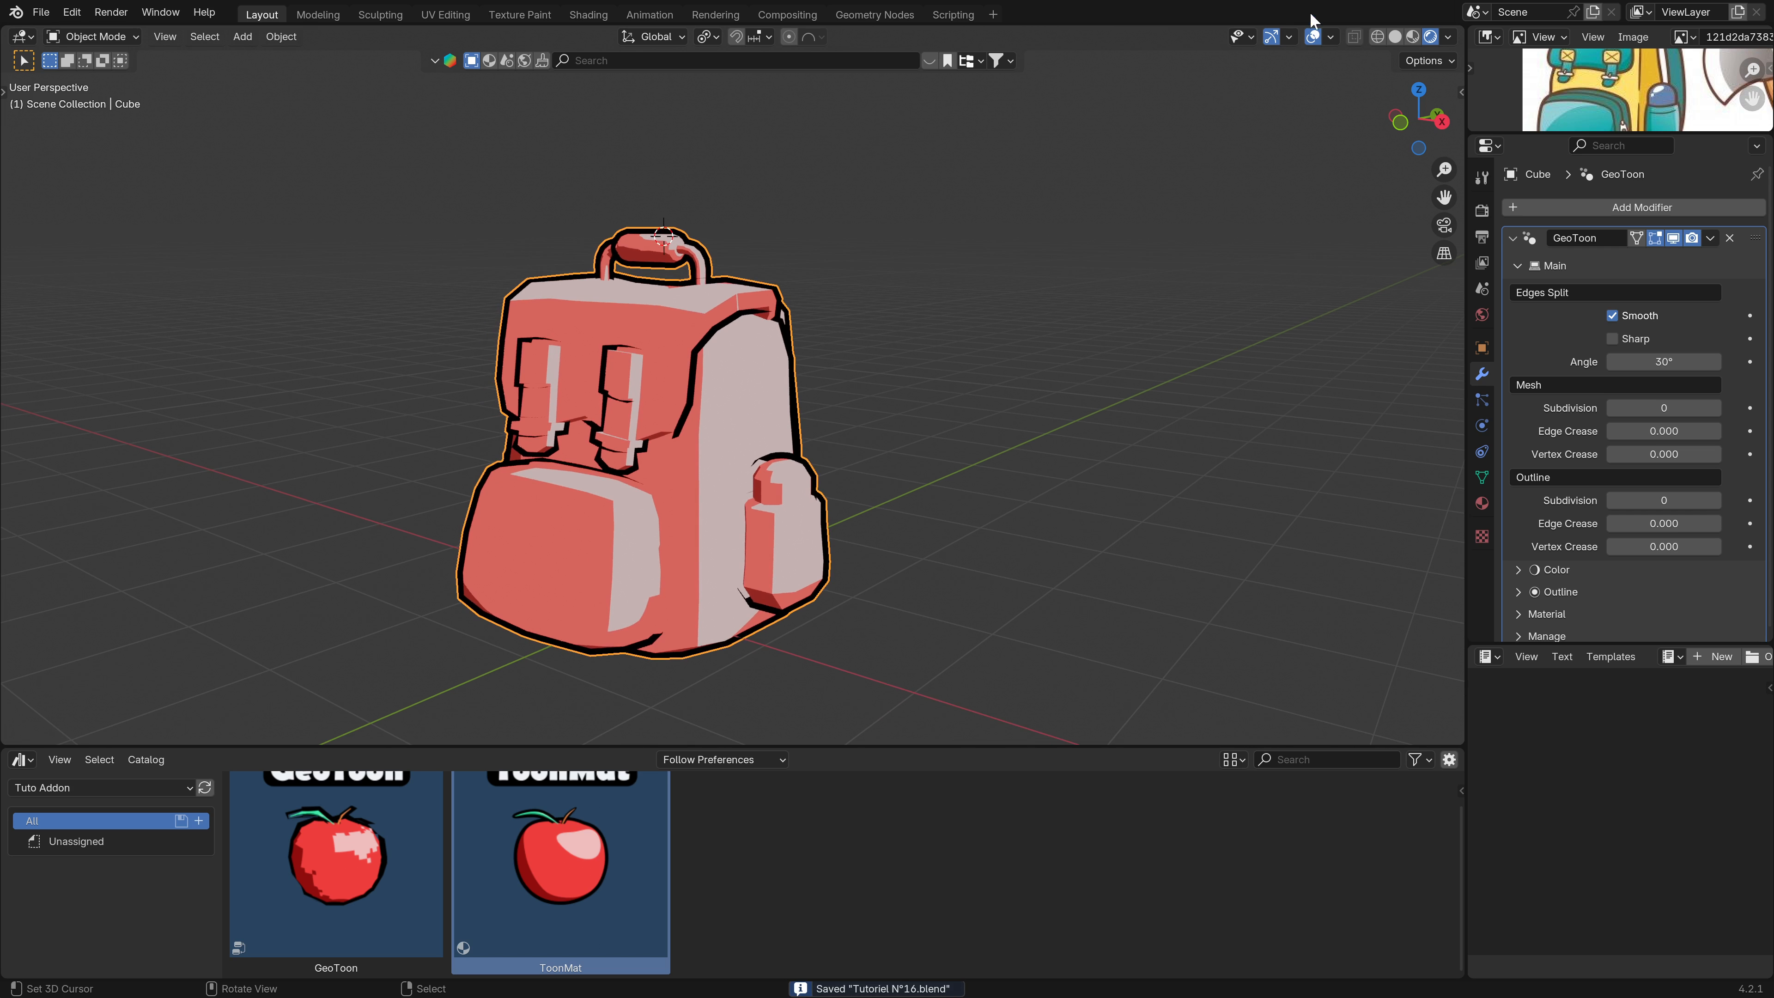
Hide the viewport overlays and gizmos, and shrink the asset browser to enlarge the 3D view.
left_click(1313, 36)
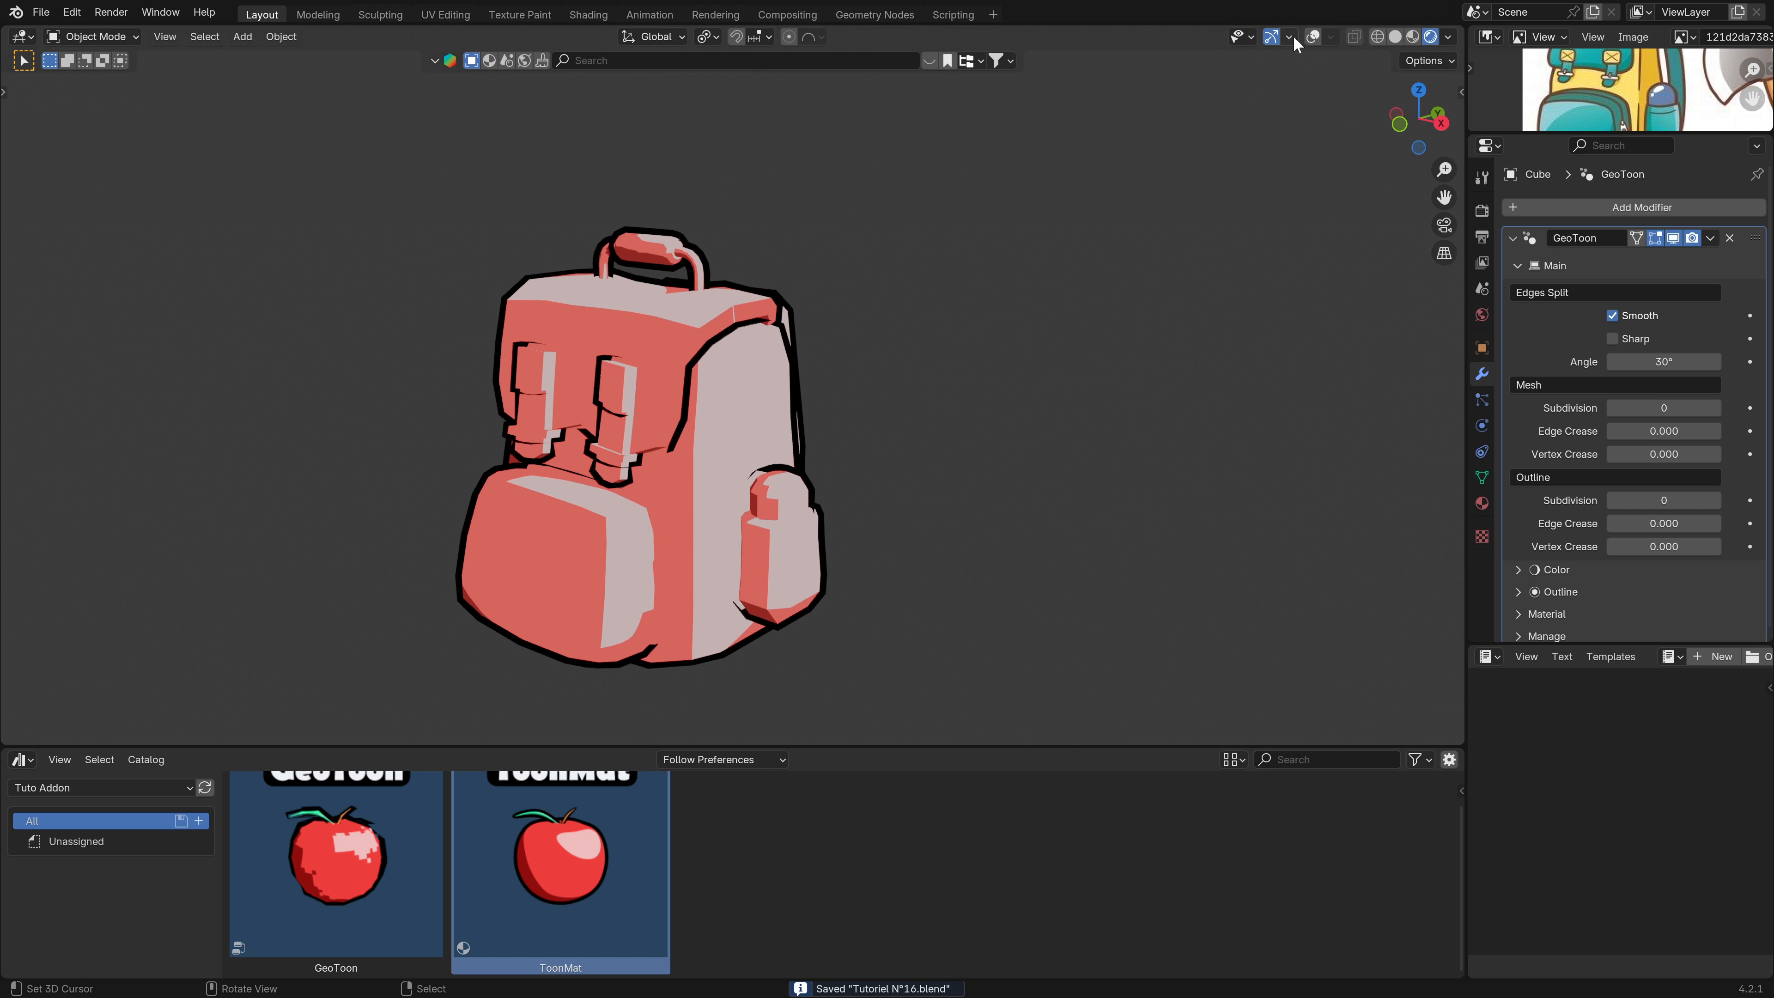
left_click(1244, 36)
left_click(1271, 38)
left_click(1273, 39)
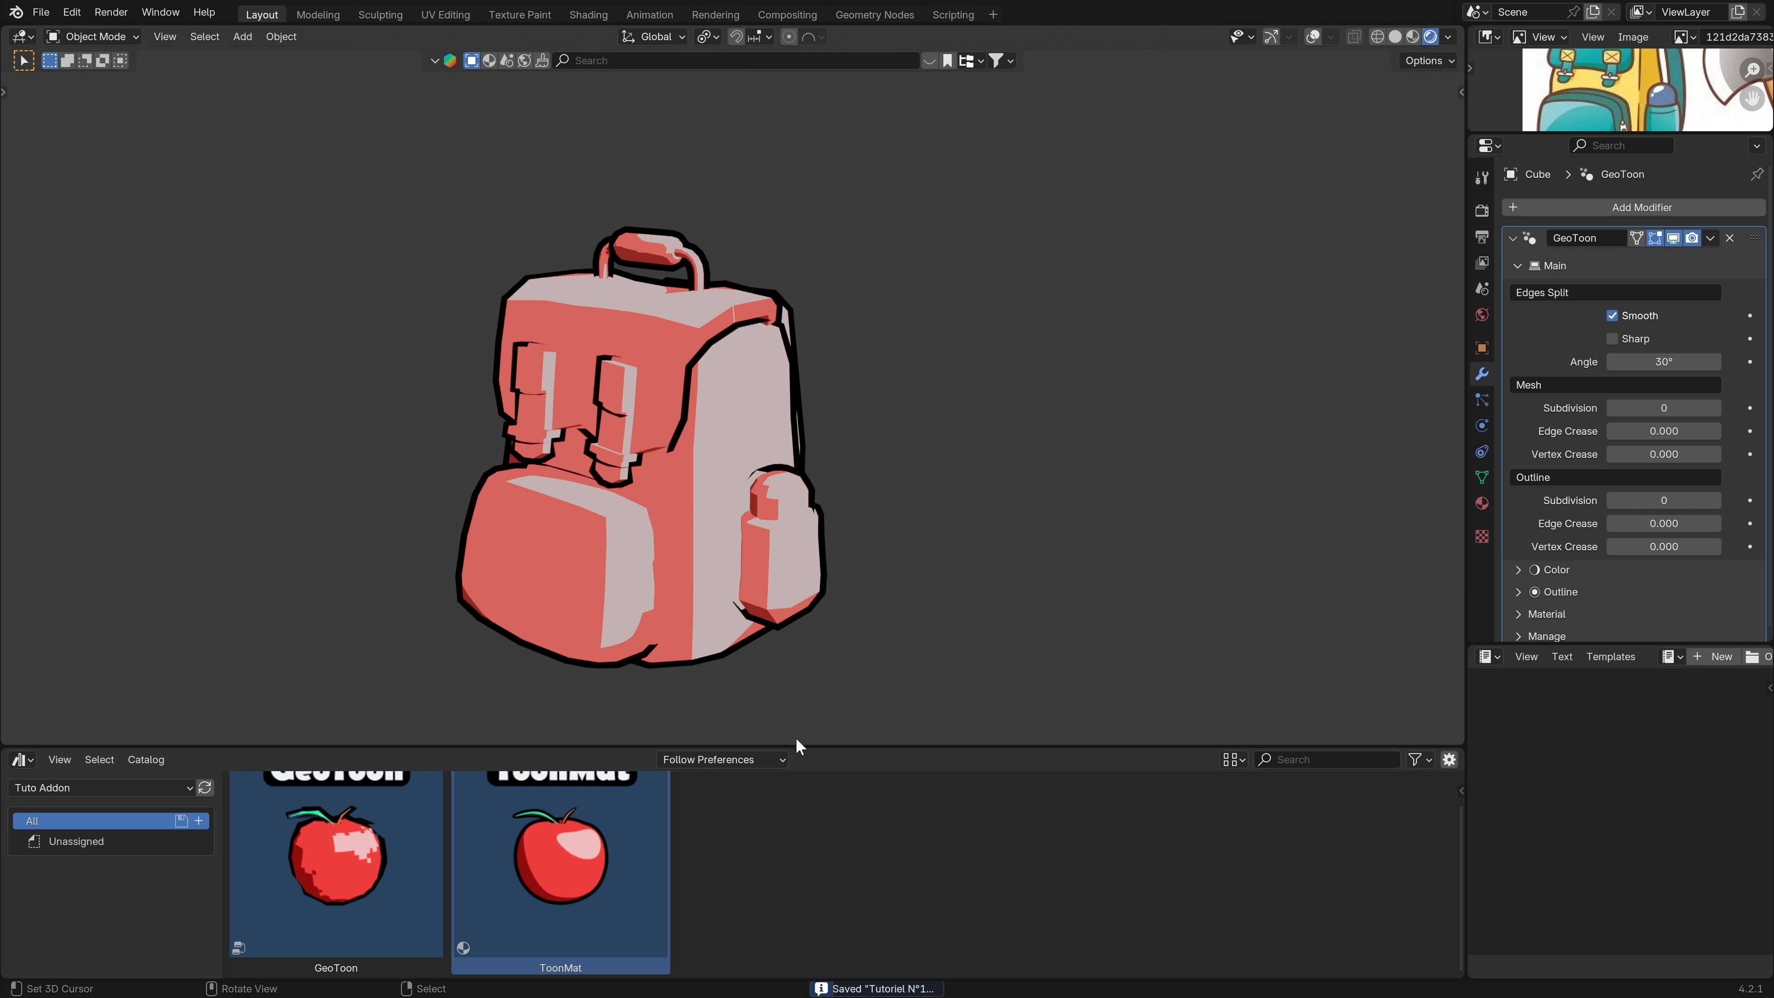
left_click_drag(799, 746, 800, 954)
middle_click_drag(705, 657, 821, 552)
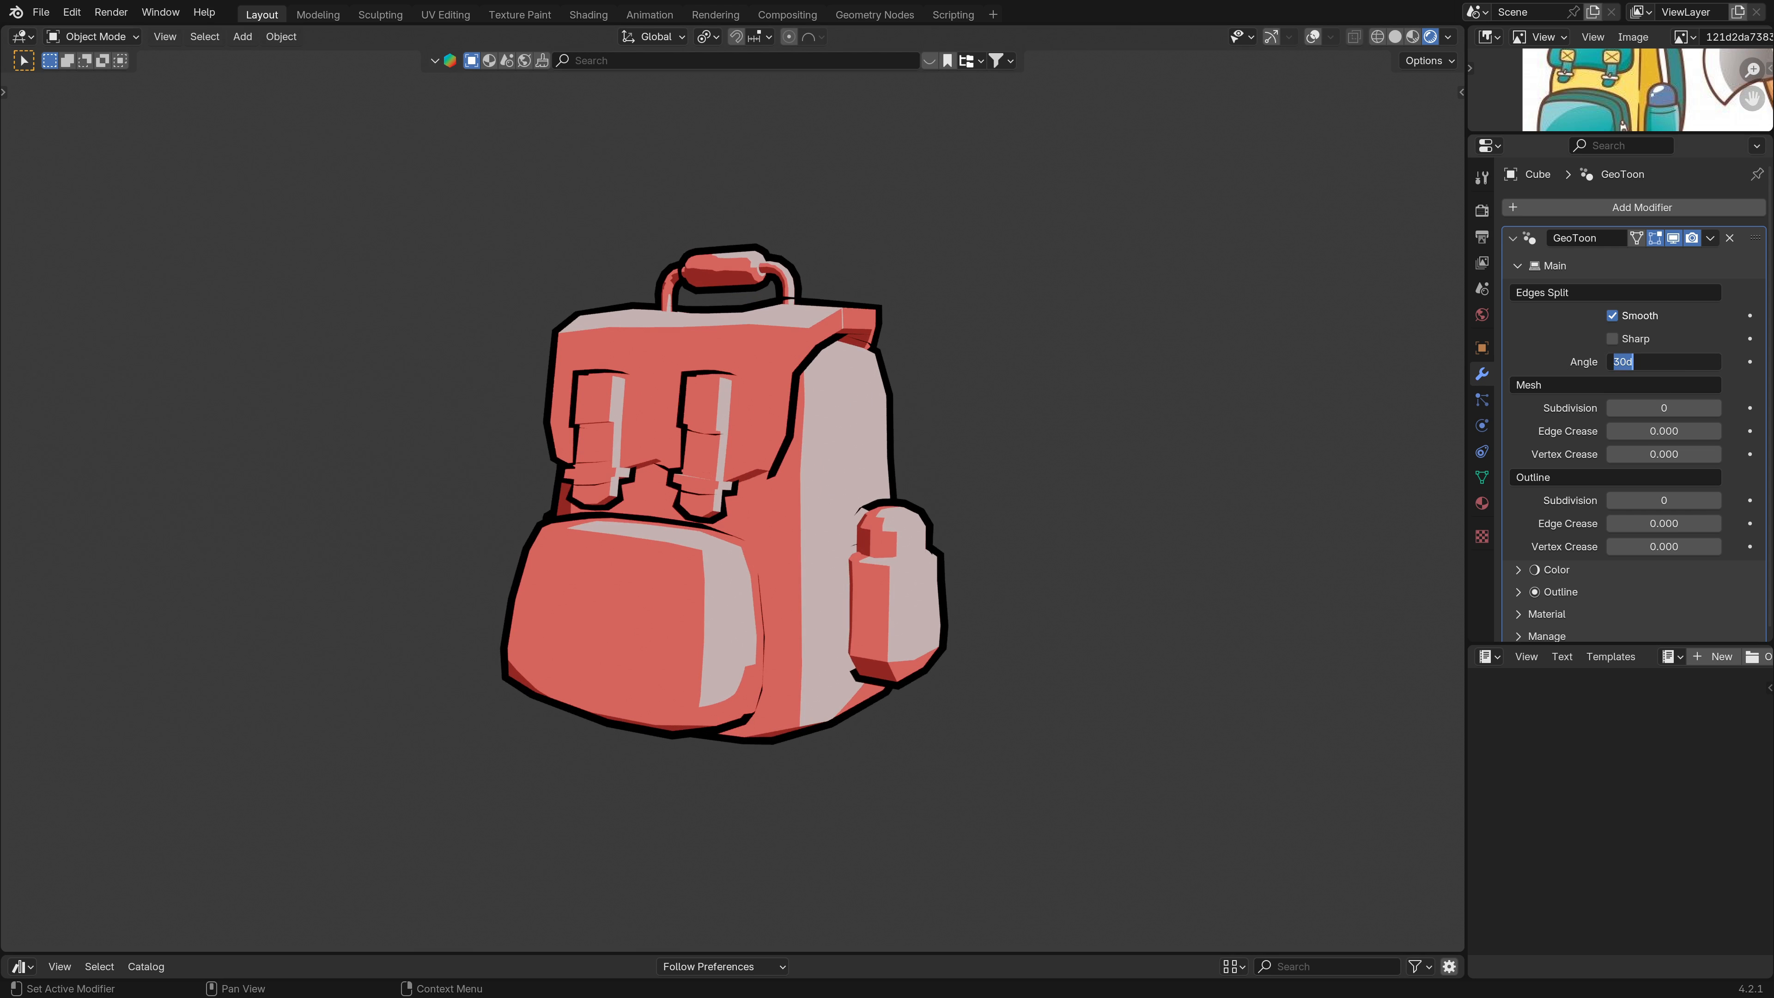
Set the GeoToon edge split angle to 90° and check the smoothed shading on the backpack.
type("0")
key("Return")
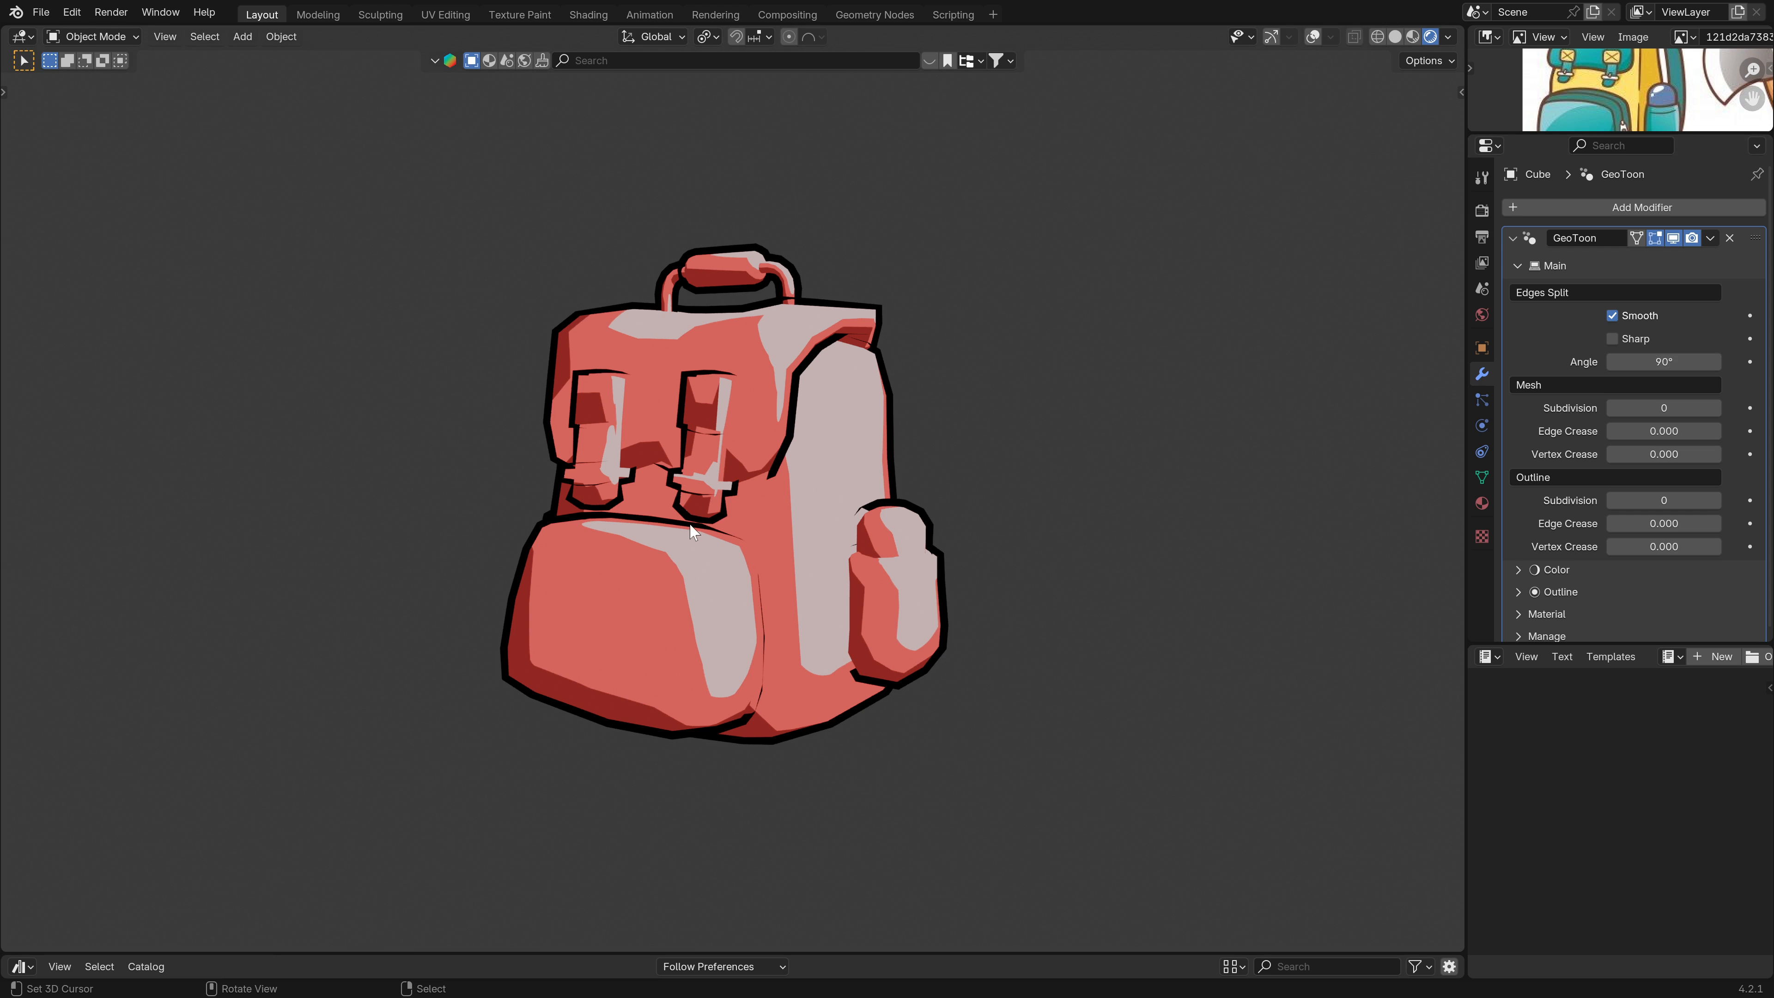
middle_click_drag(737, 634, 599, 639)
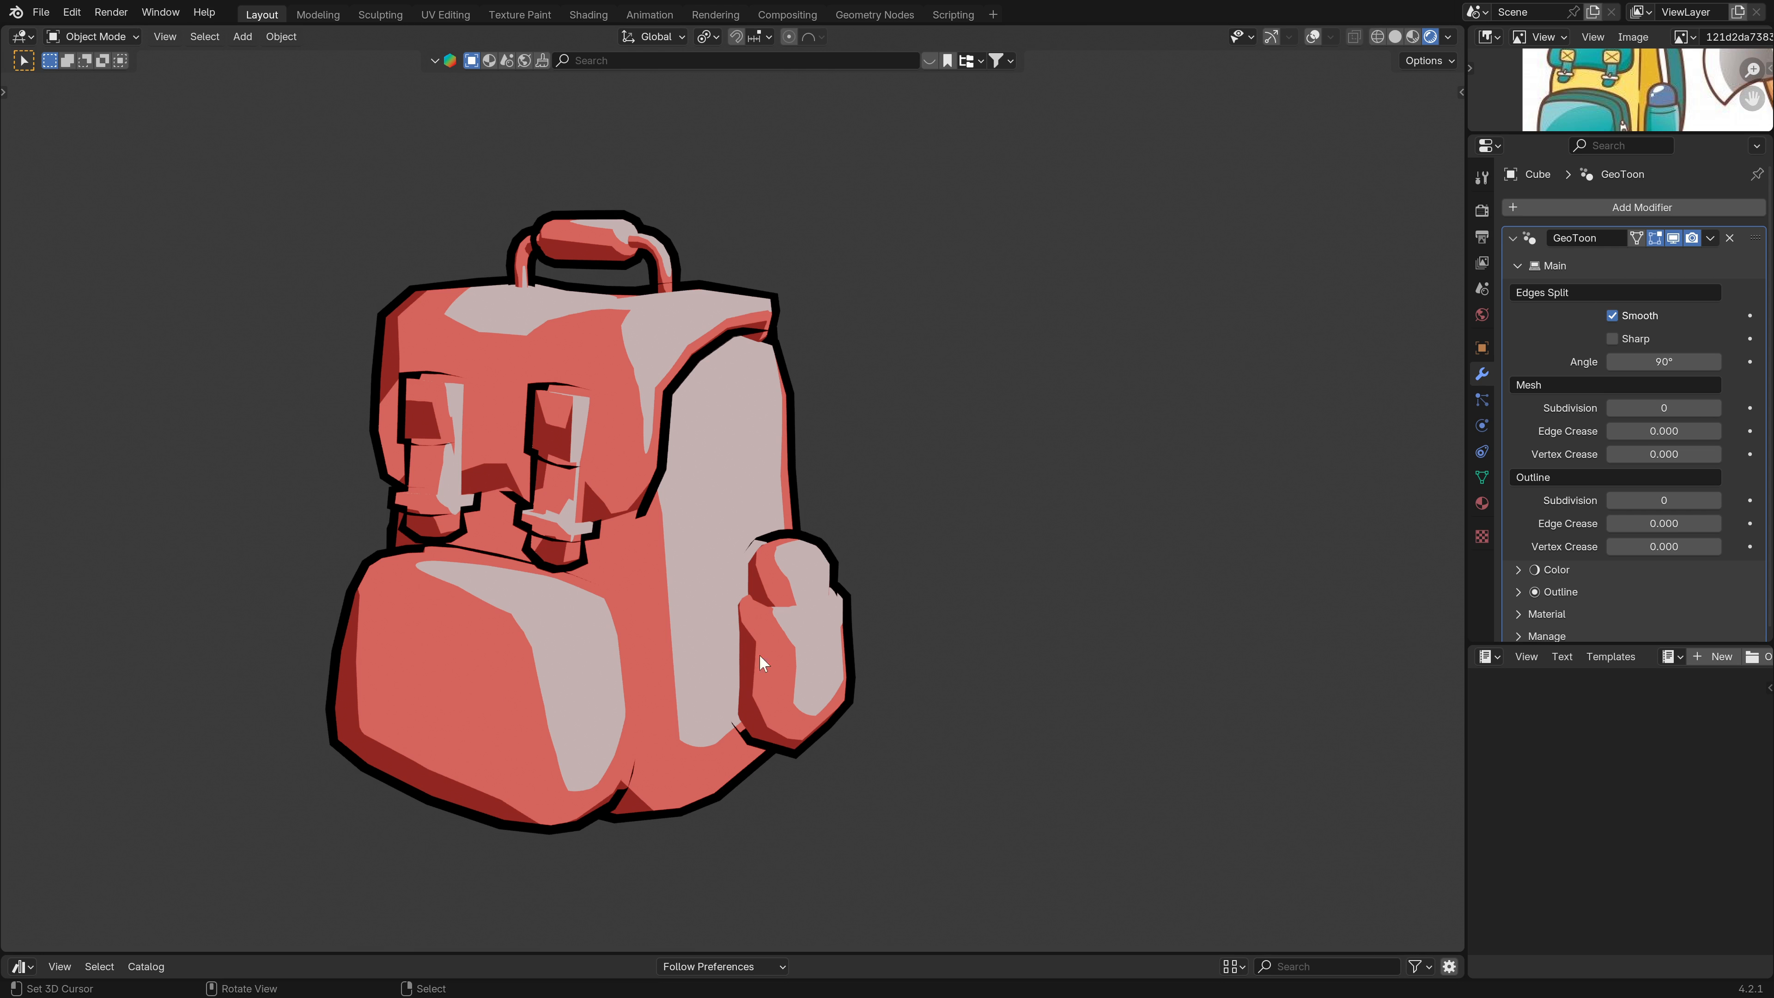
middle_click_drag(761, 662, 555, 567)
Set the GeoToon outline thickness to 7 and view the backpack's contour.
left_click(1518, 265)
left_click(1519, 310)
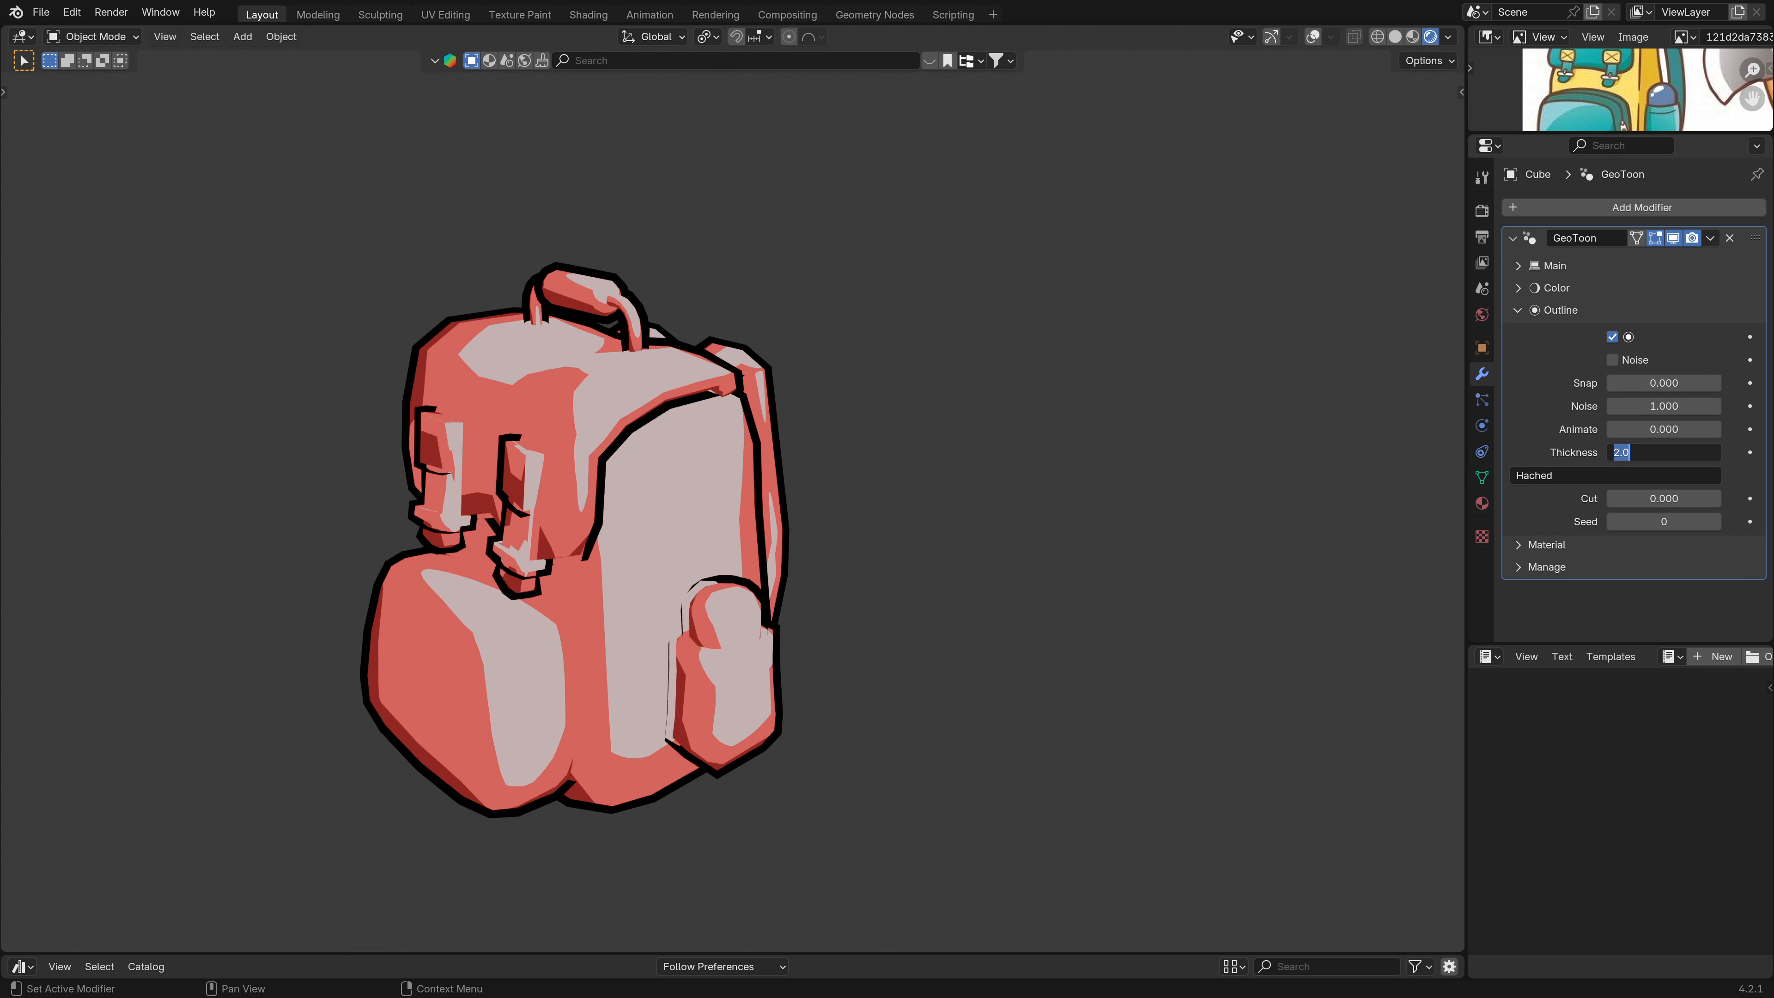
type("7")
key("Return")
middle_click_drag(838, 580, 1120, 516)
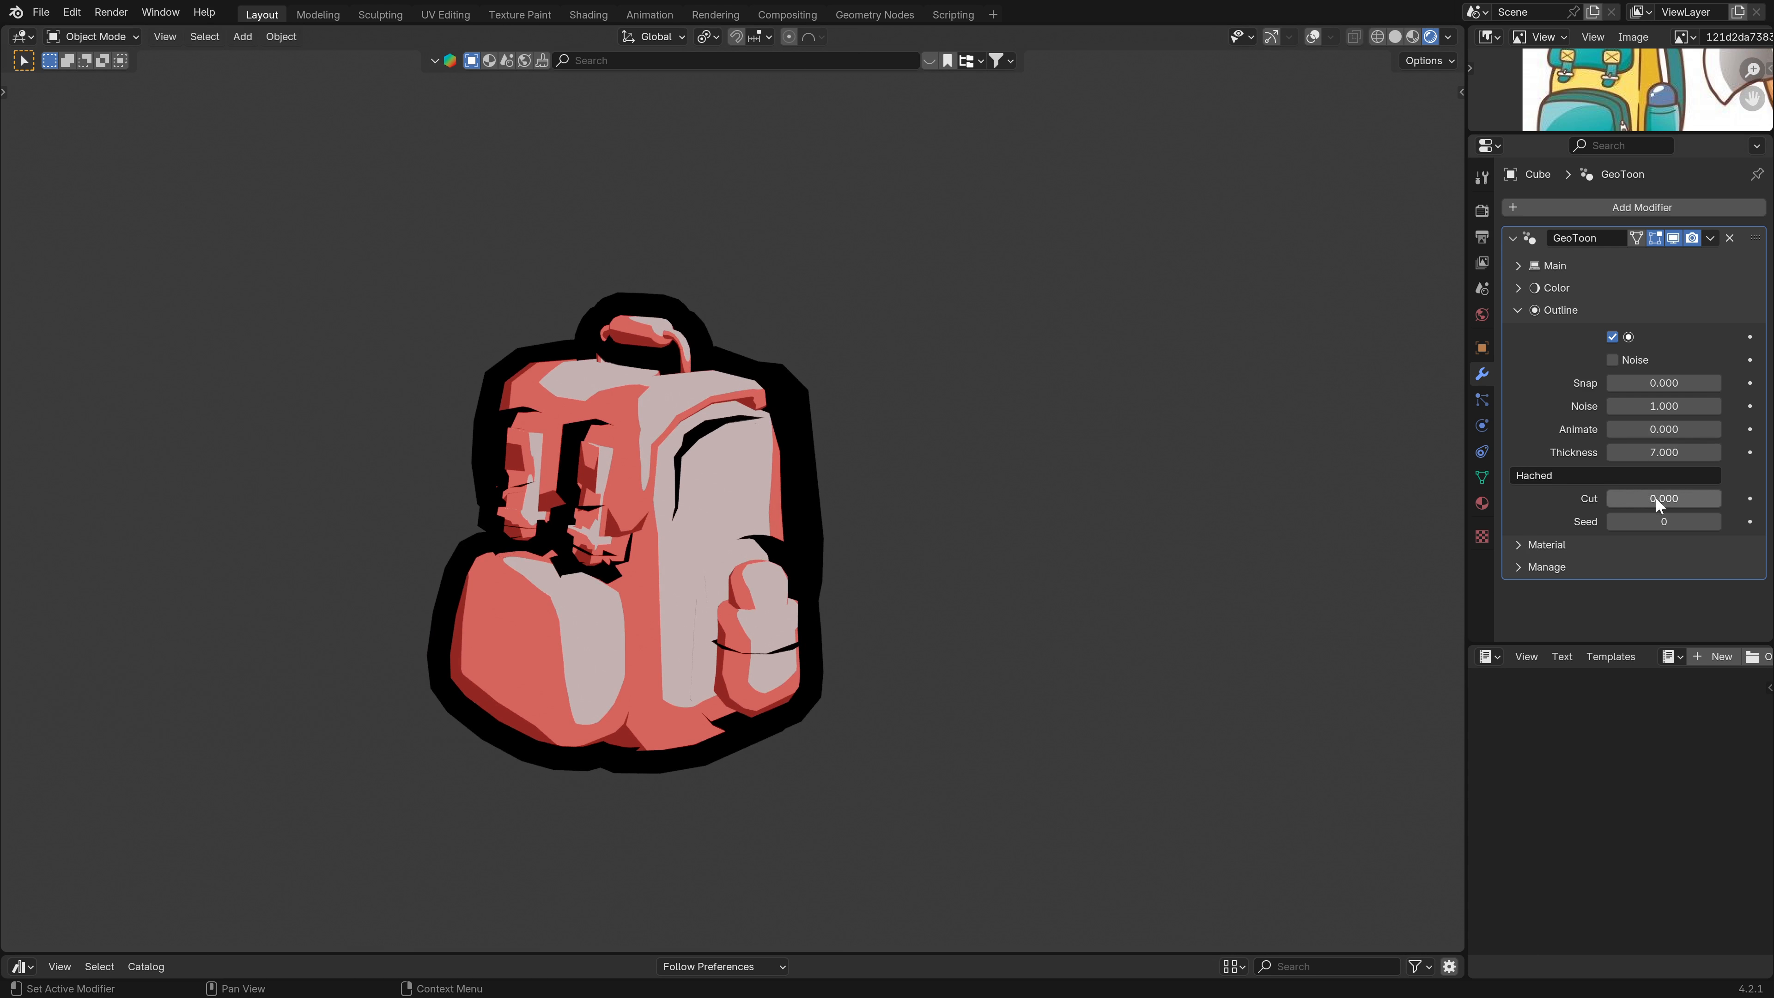
Enable outline noise with Snap 2 and Animate 5, save the file, and play the animation to preview the outline.
left_click(1613, 360)
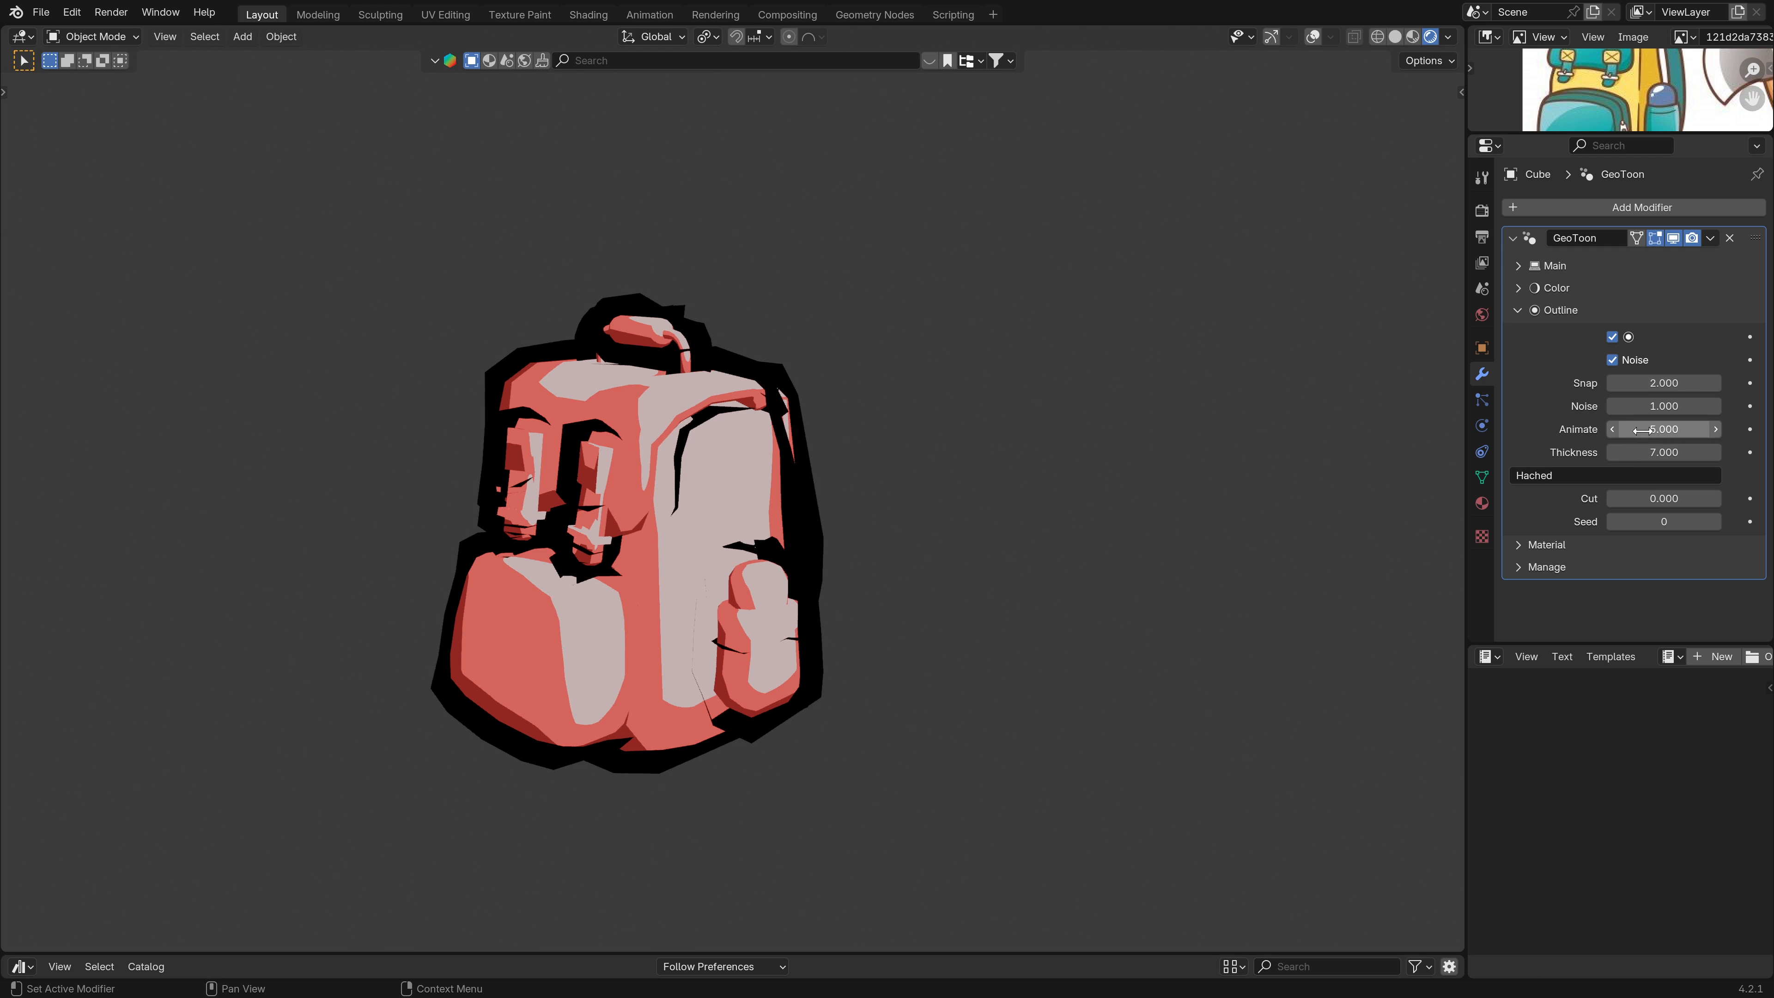
key("ctrl+s")
key("space")
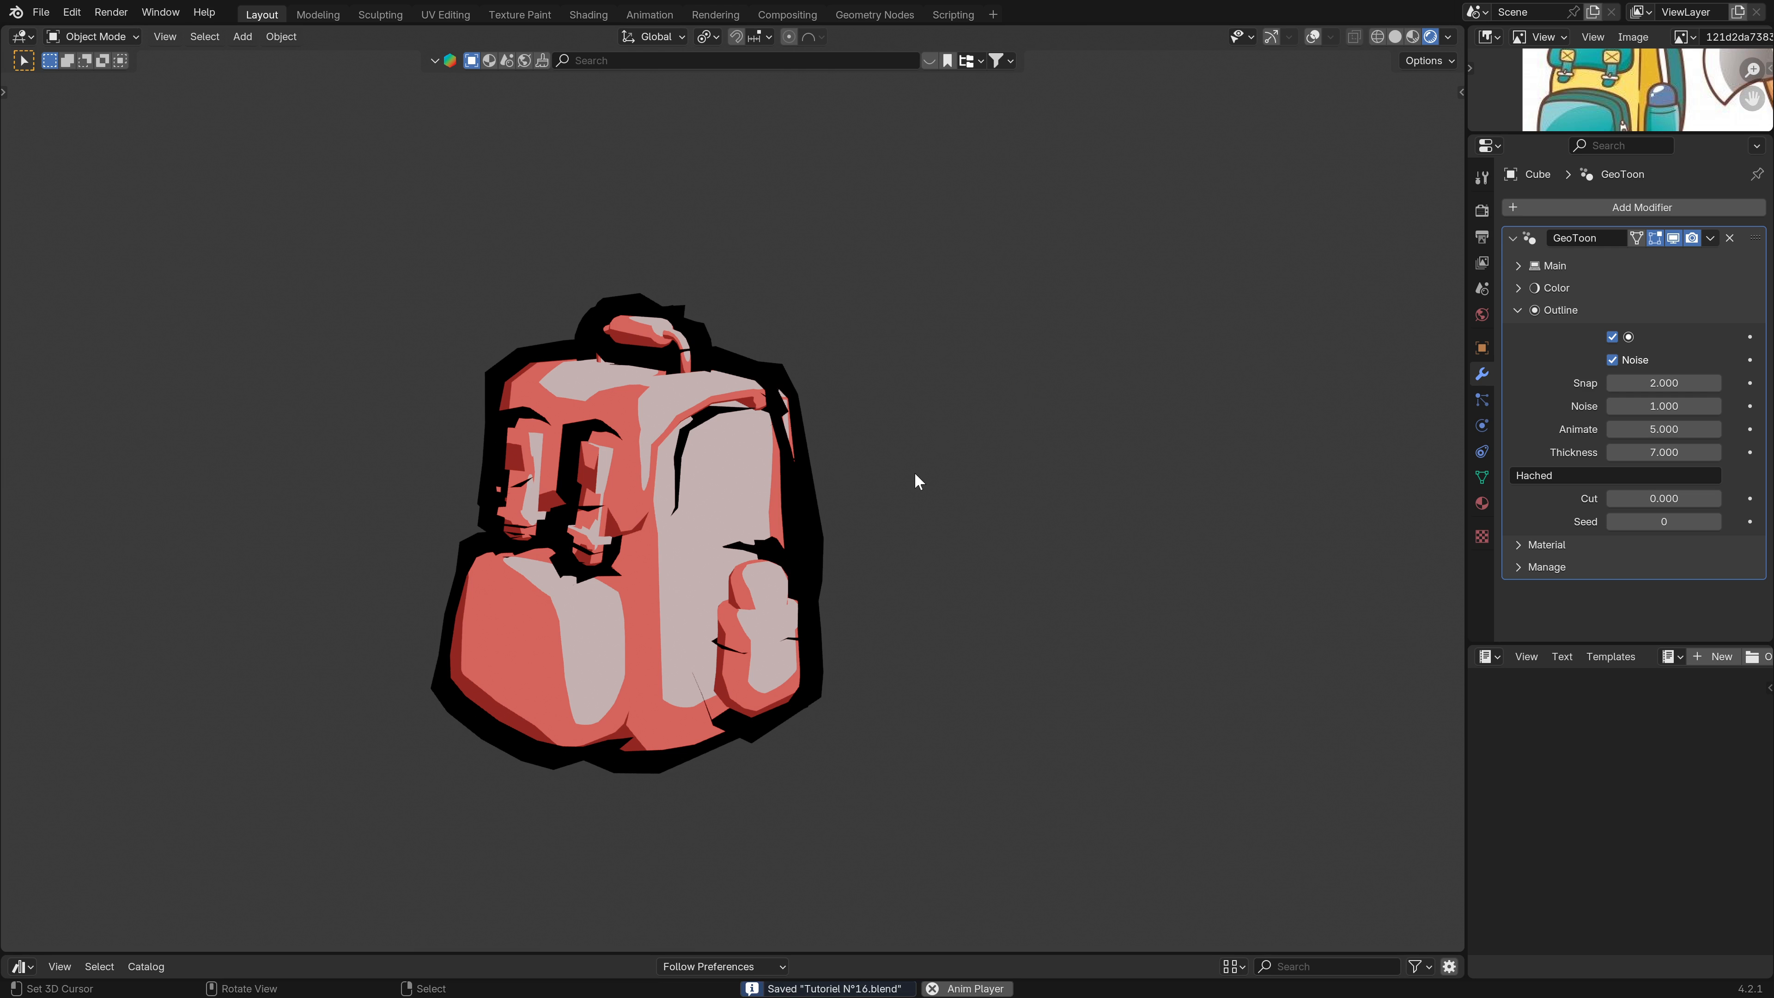
middle_click_drag(507, 637, 614, 586)
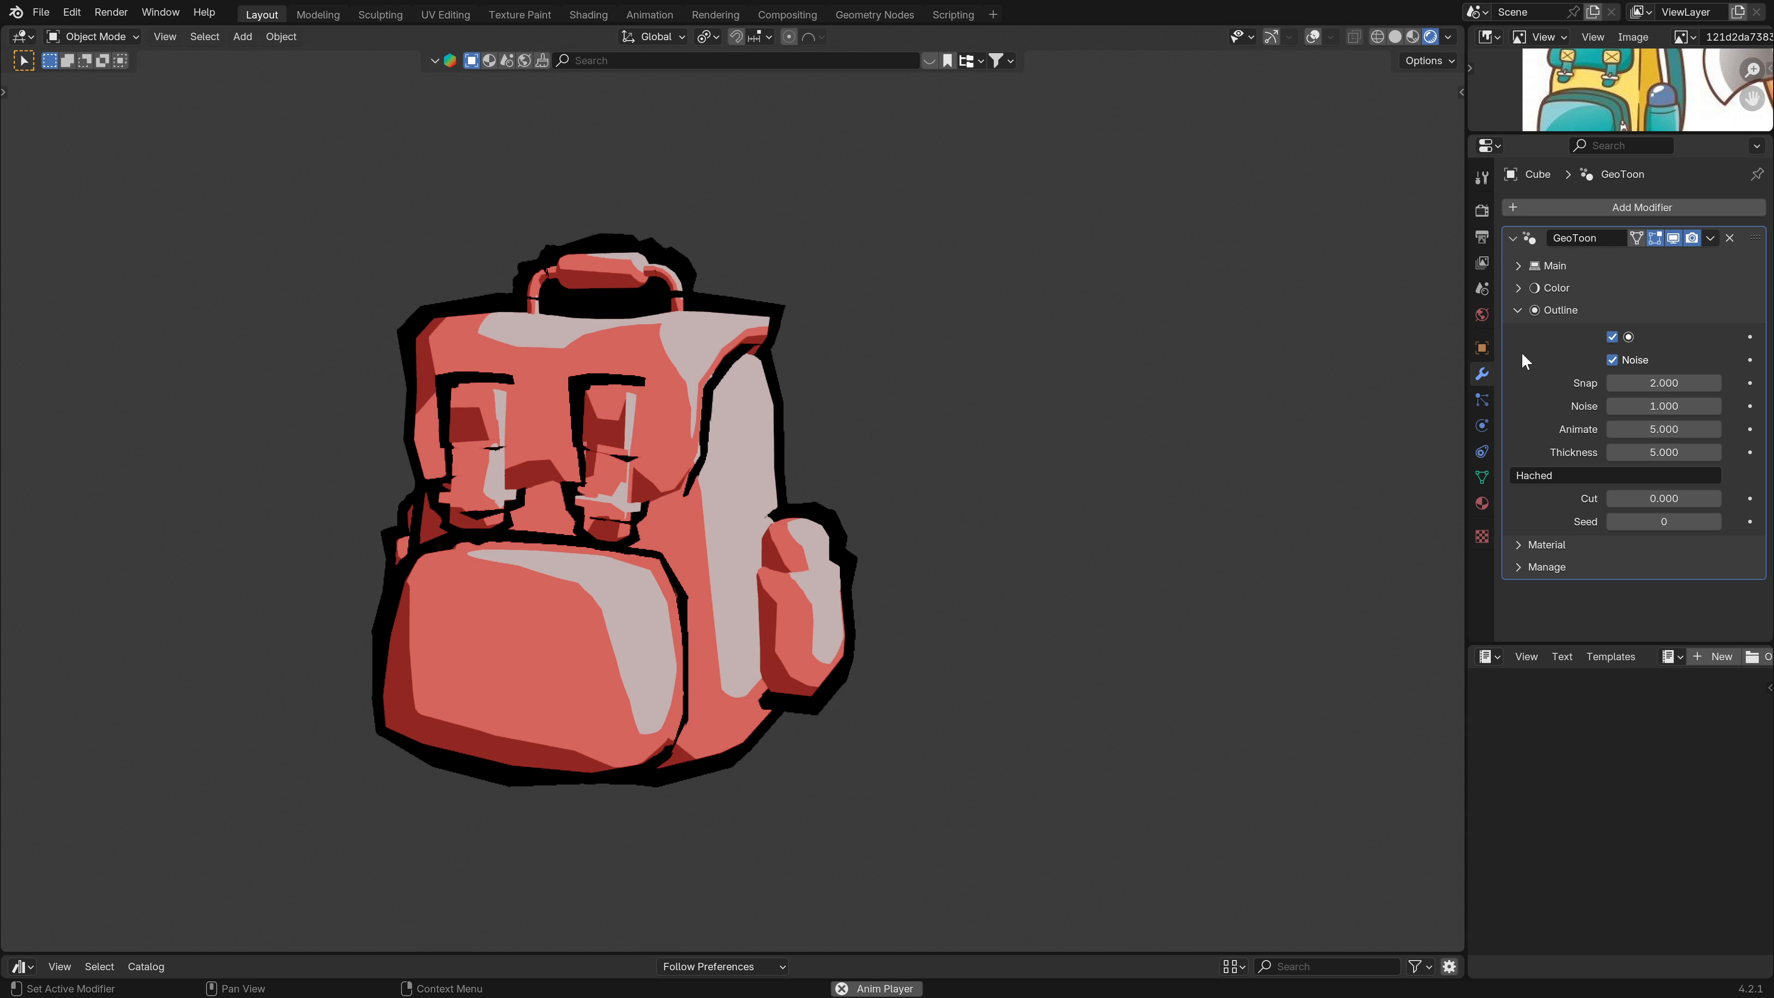
Set the GeoToon outline Cut to 0.2 and check the broken contour from another side of the backpack.
left_click(1663, 498)
type(".2")
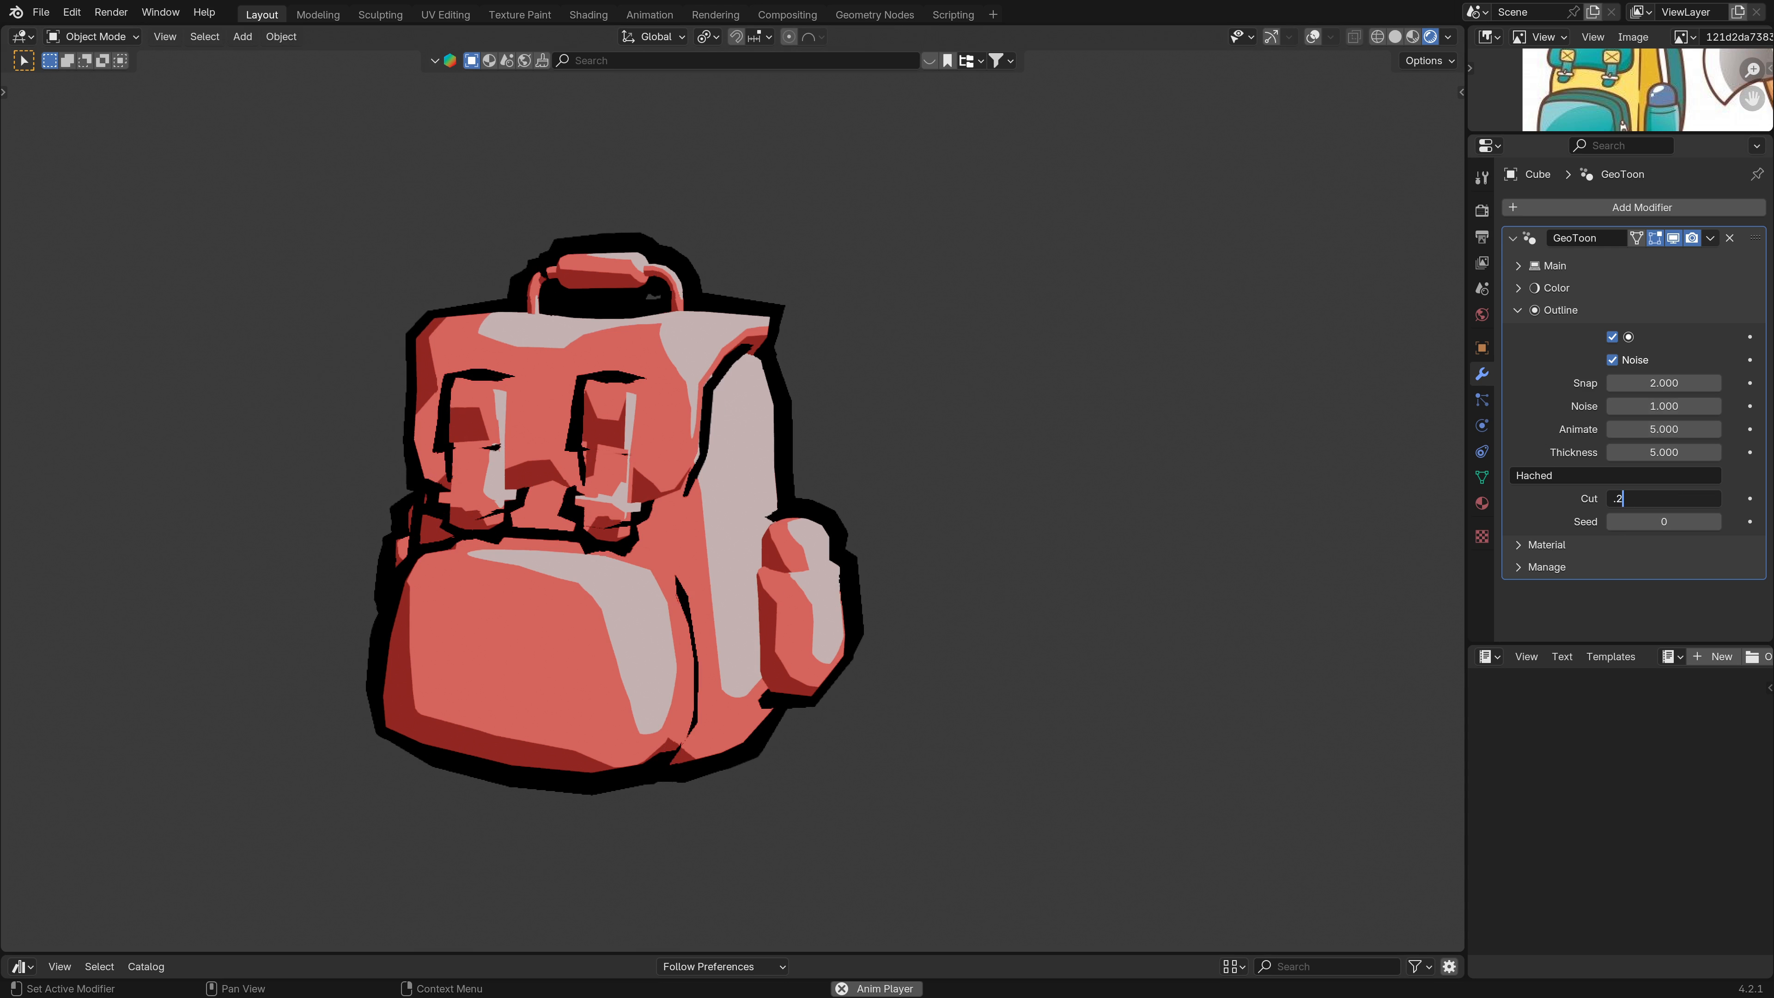
key("Return")
scroll(817, 574, "down", 2)
mouse_move(800, 570)
middle_mouse_down()
mouse_move(839, 559)
mouse_move(773, 577)
mouse_move(832, 549)
mouse_move(853, 621)
mouse_move(828, 584)
middle_mouse_up()
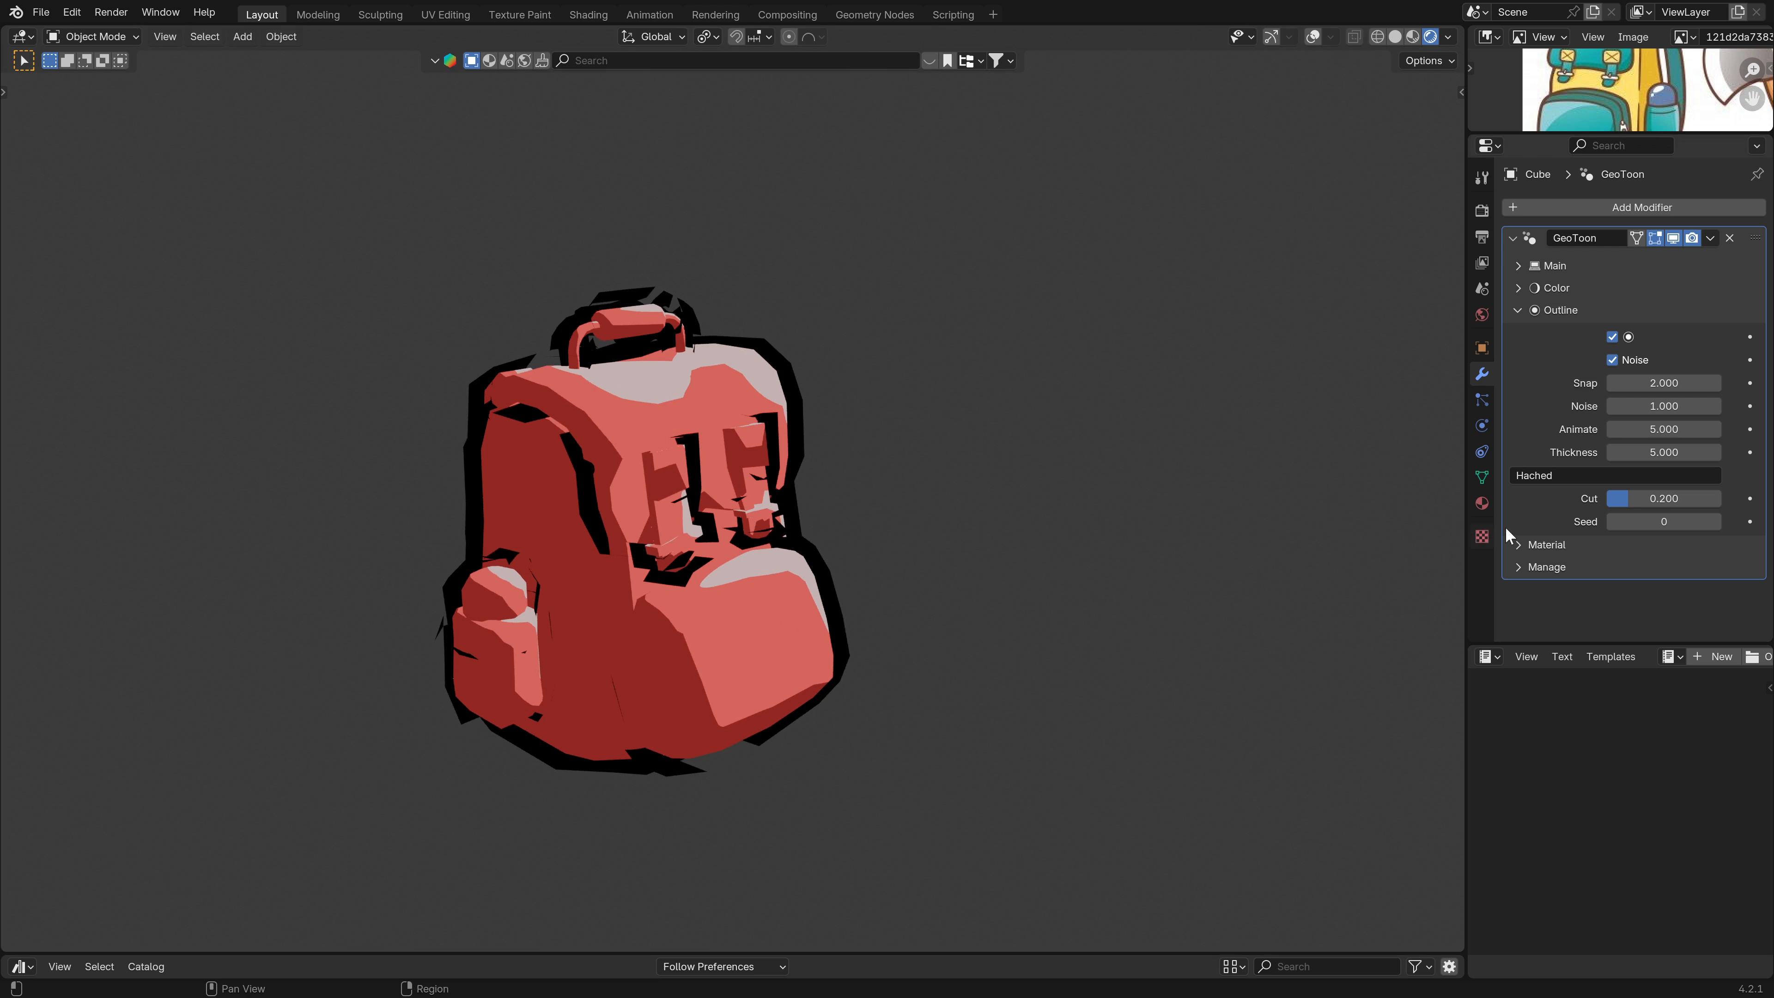
Set the GeoToon outline Cut to 0.1 and check the contour around the backpack.
mouse_move(1638, 498)
left_mouse_down()
mouse_move(1702, 498)
mouse_move(1606, 498)
mouse_move(1639, 504)
left_mouse_up()
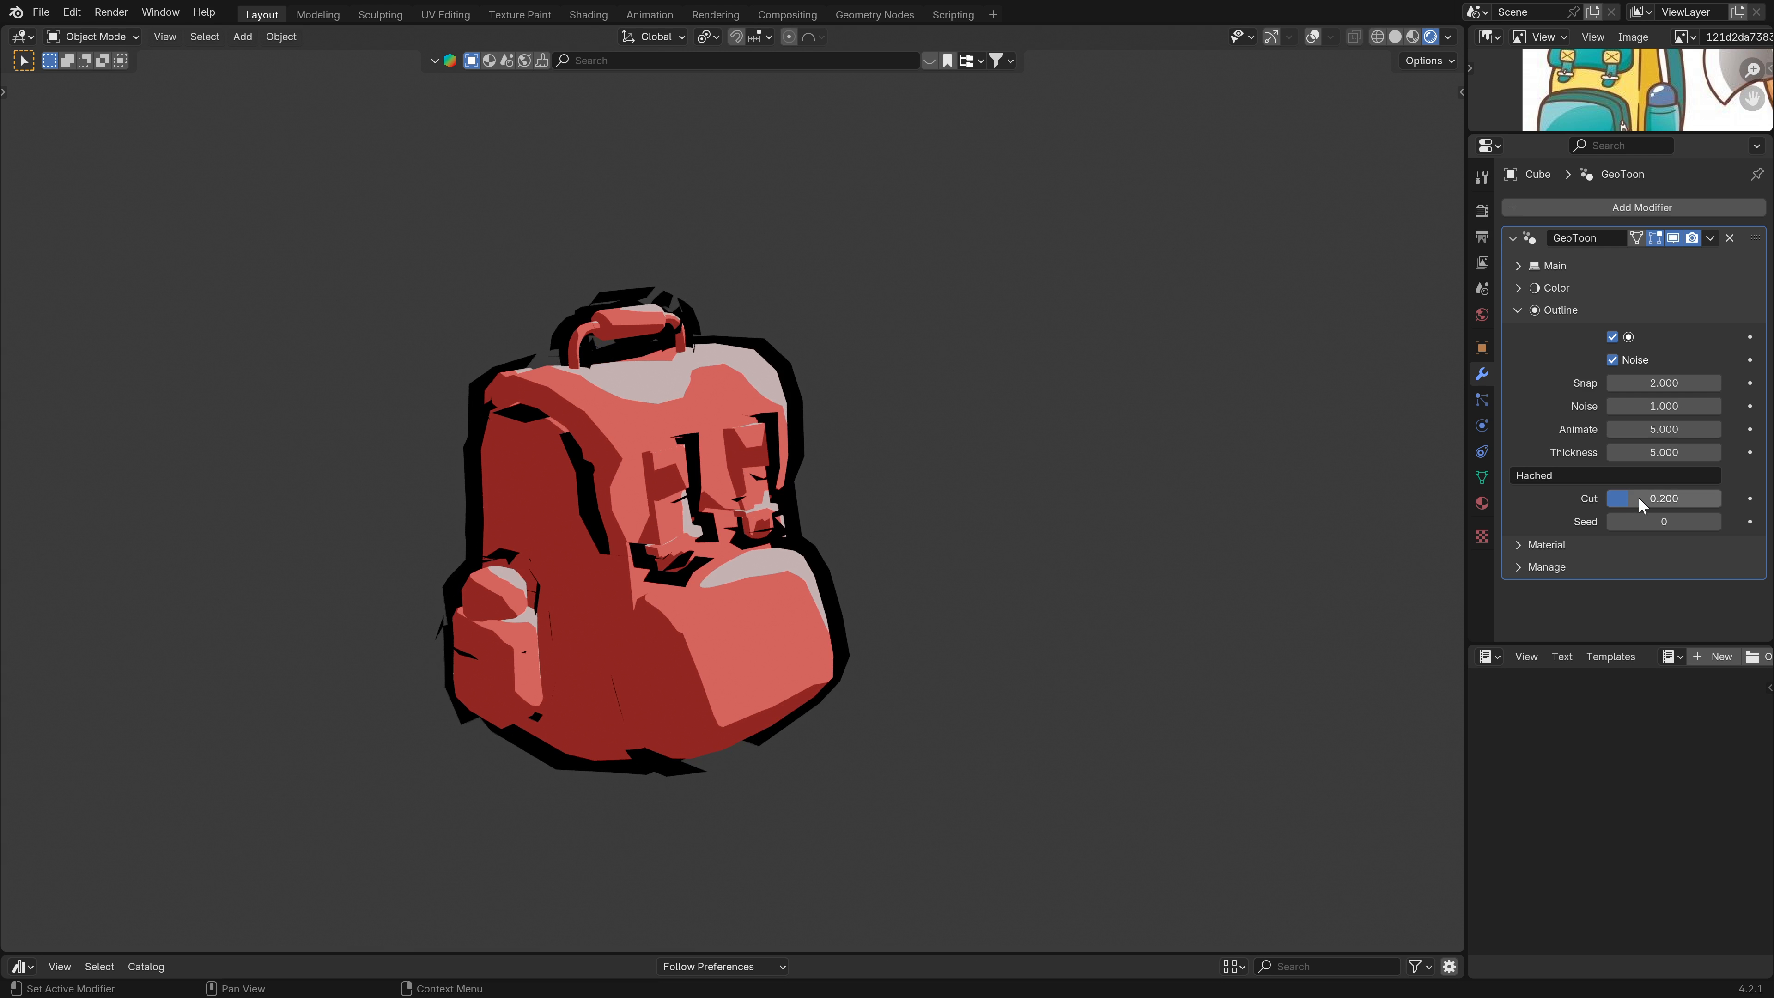
key("Return")
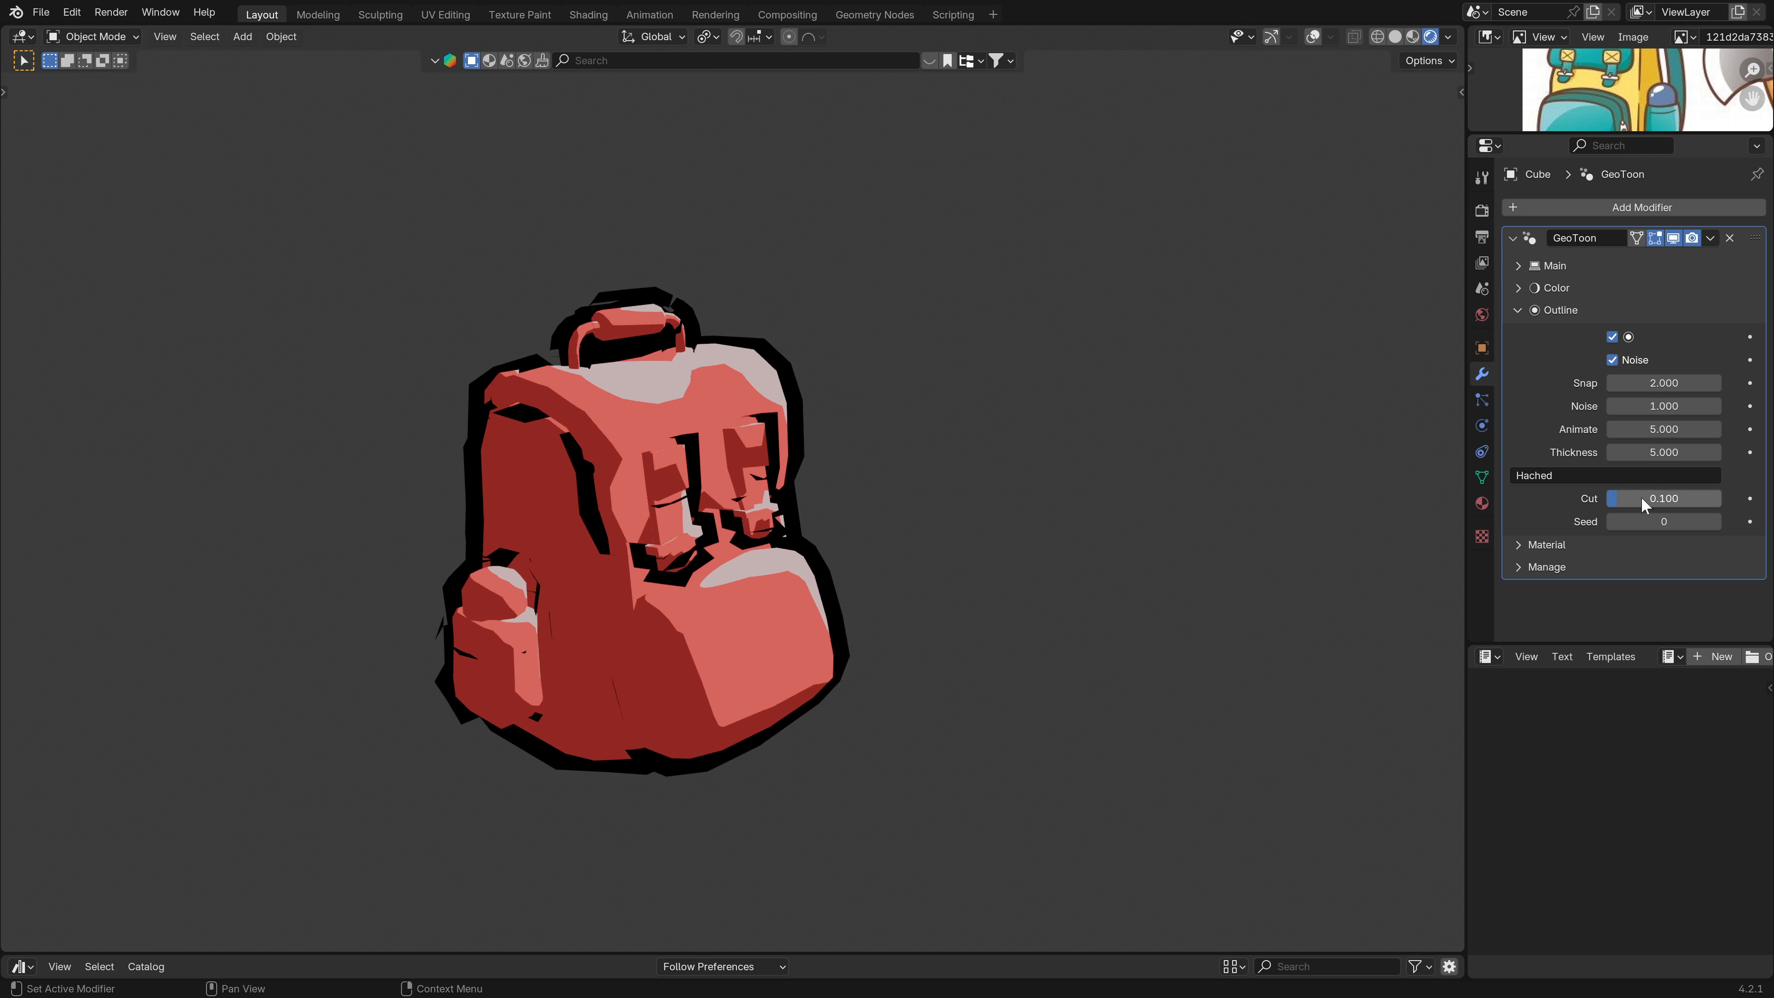
scroll(948, 562, "up", 3)
middle_click_drag(710, 574, 854, 585)
Display the surface settings of the ToonMat material and enlarge the reference image area.
left_click(1523, 315)
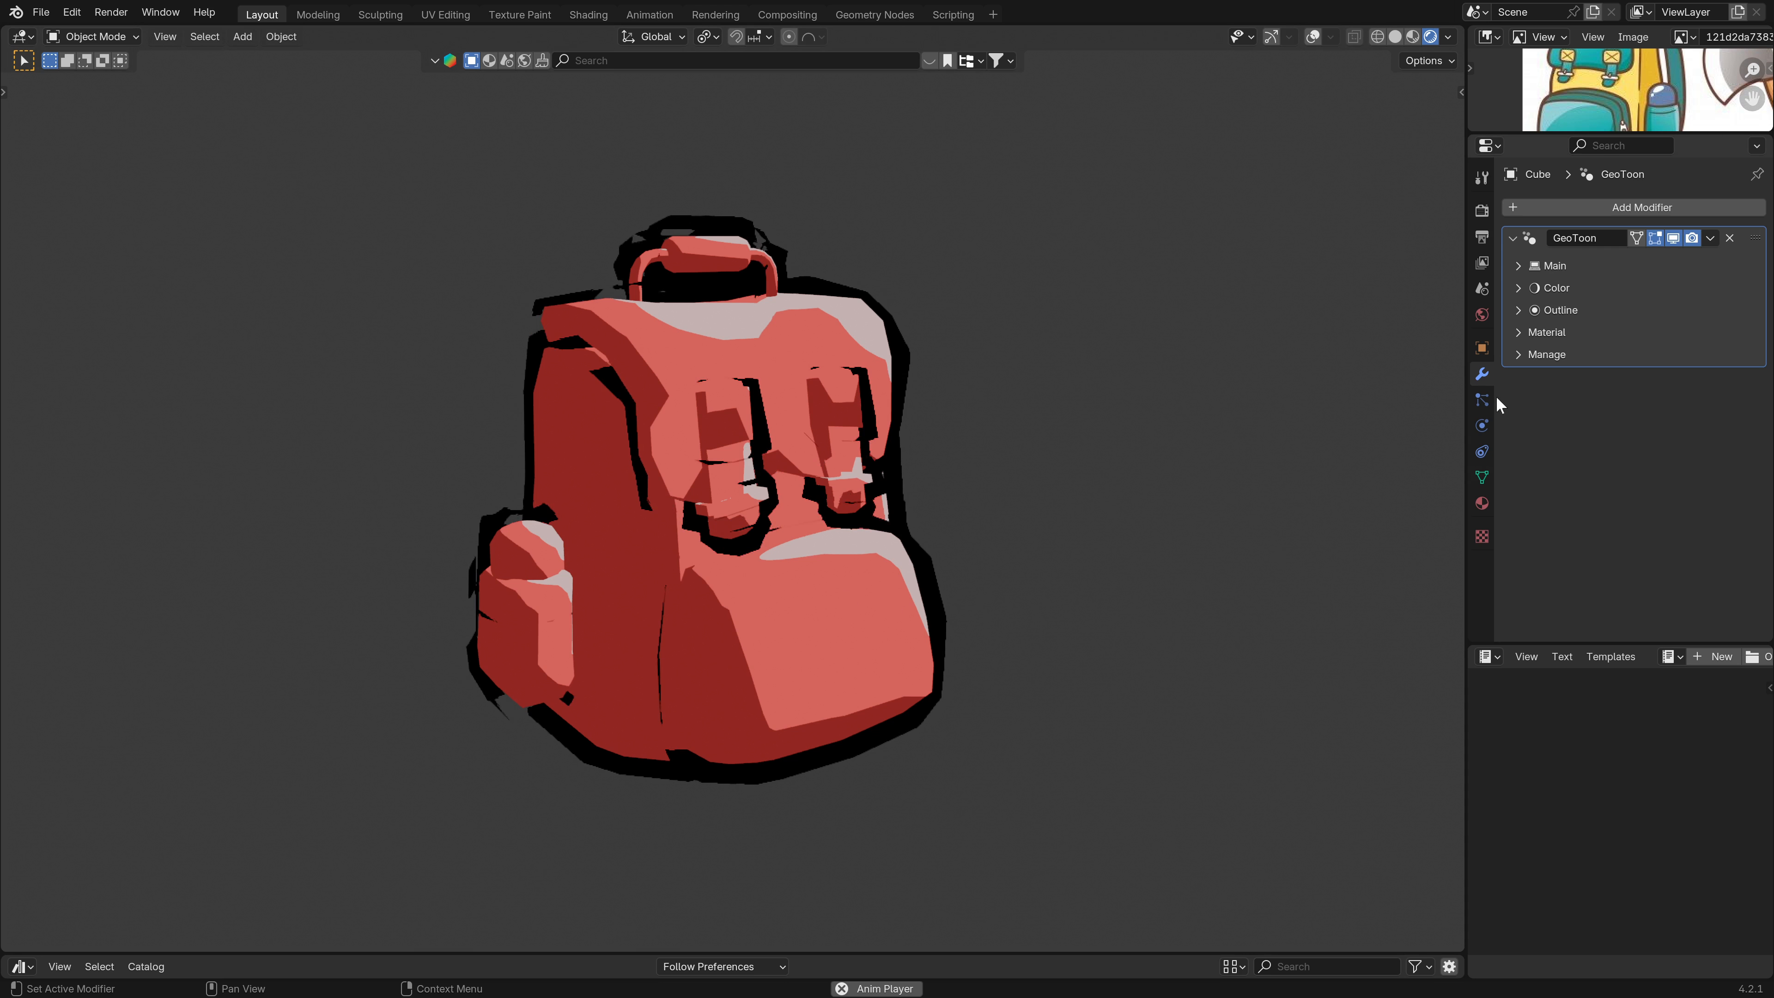
left_click(1482, 503)
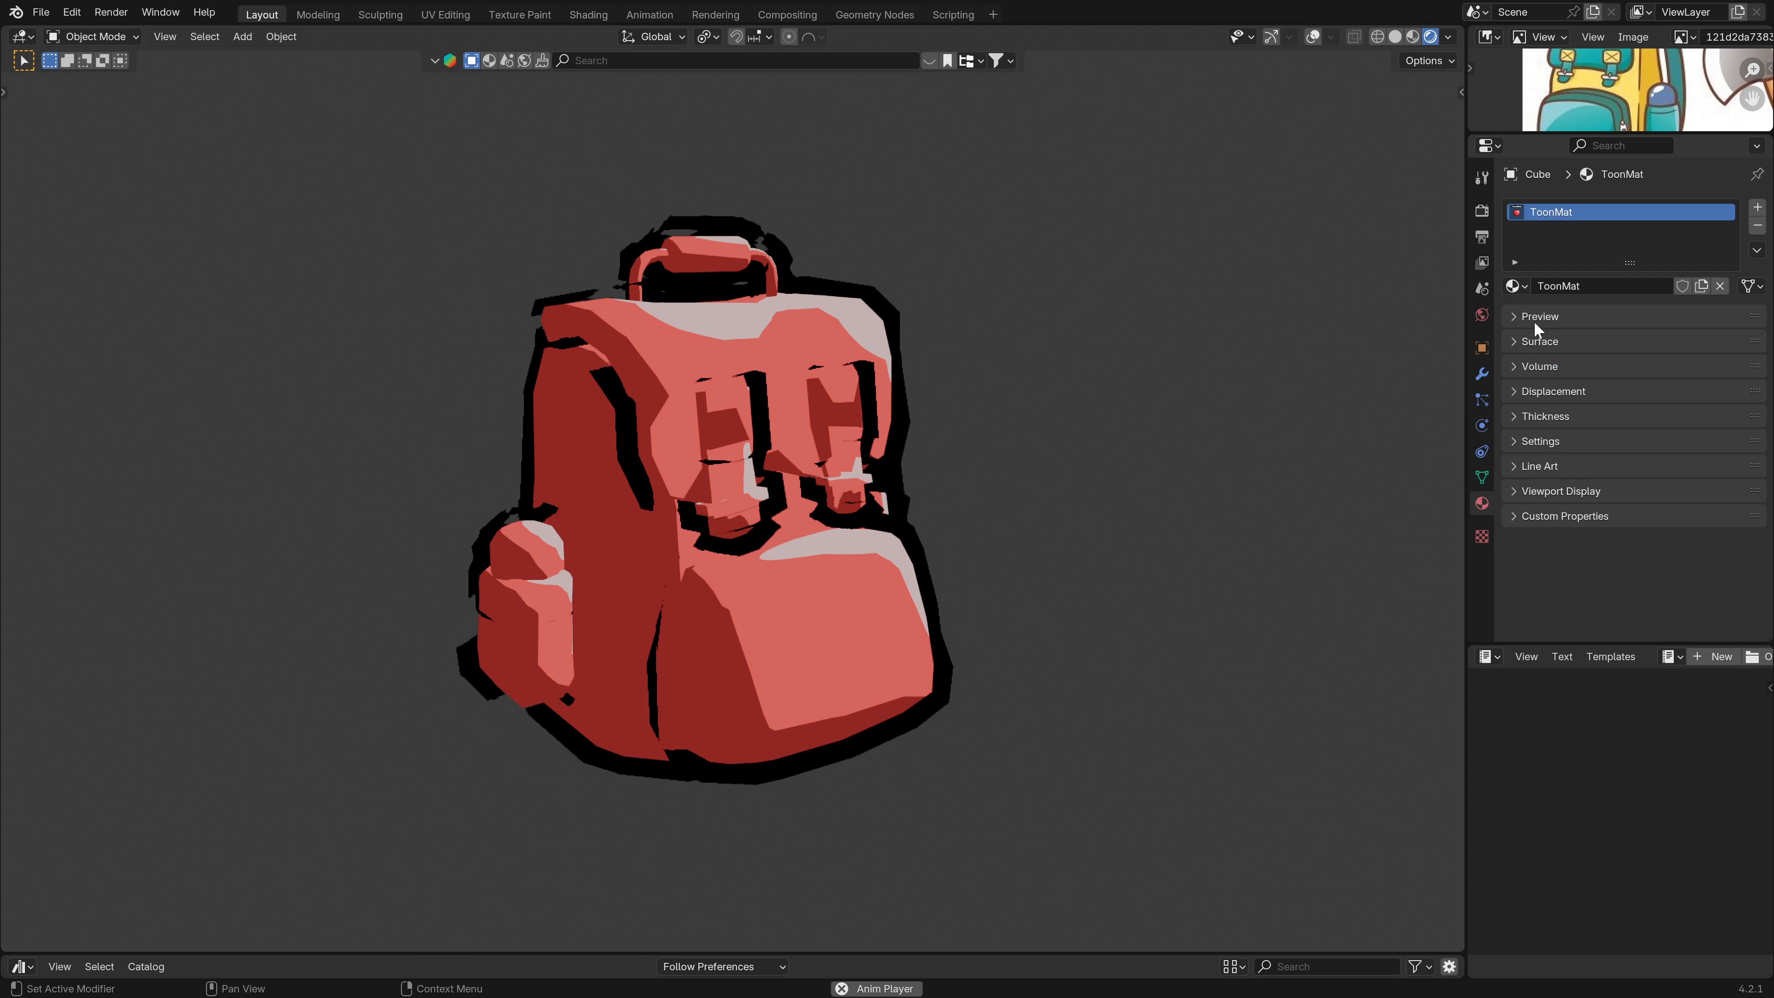
left_click(1522, 343)
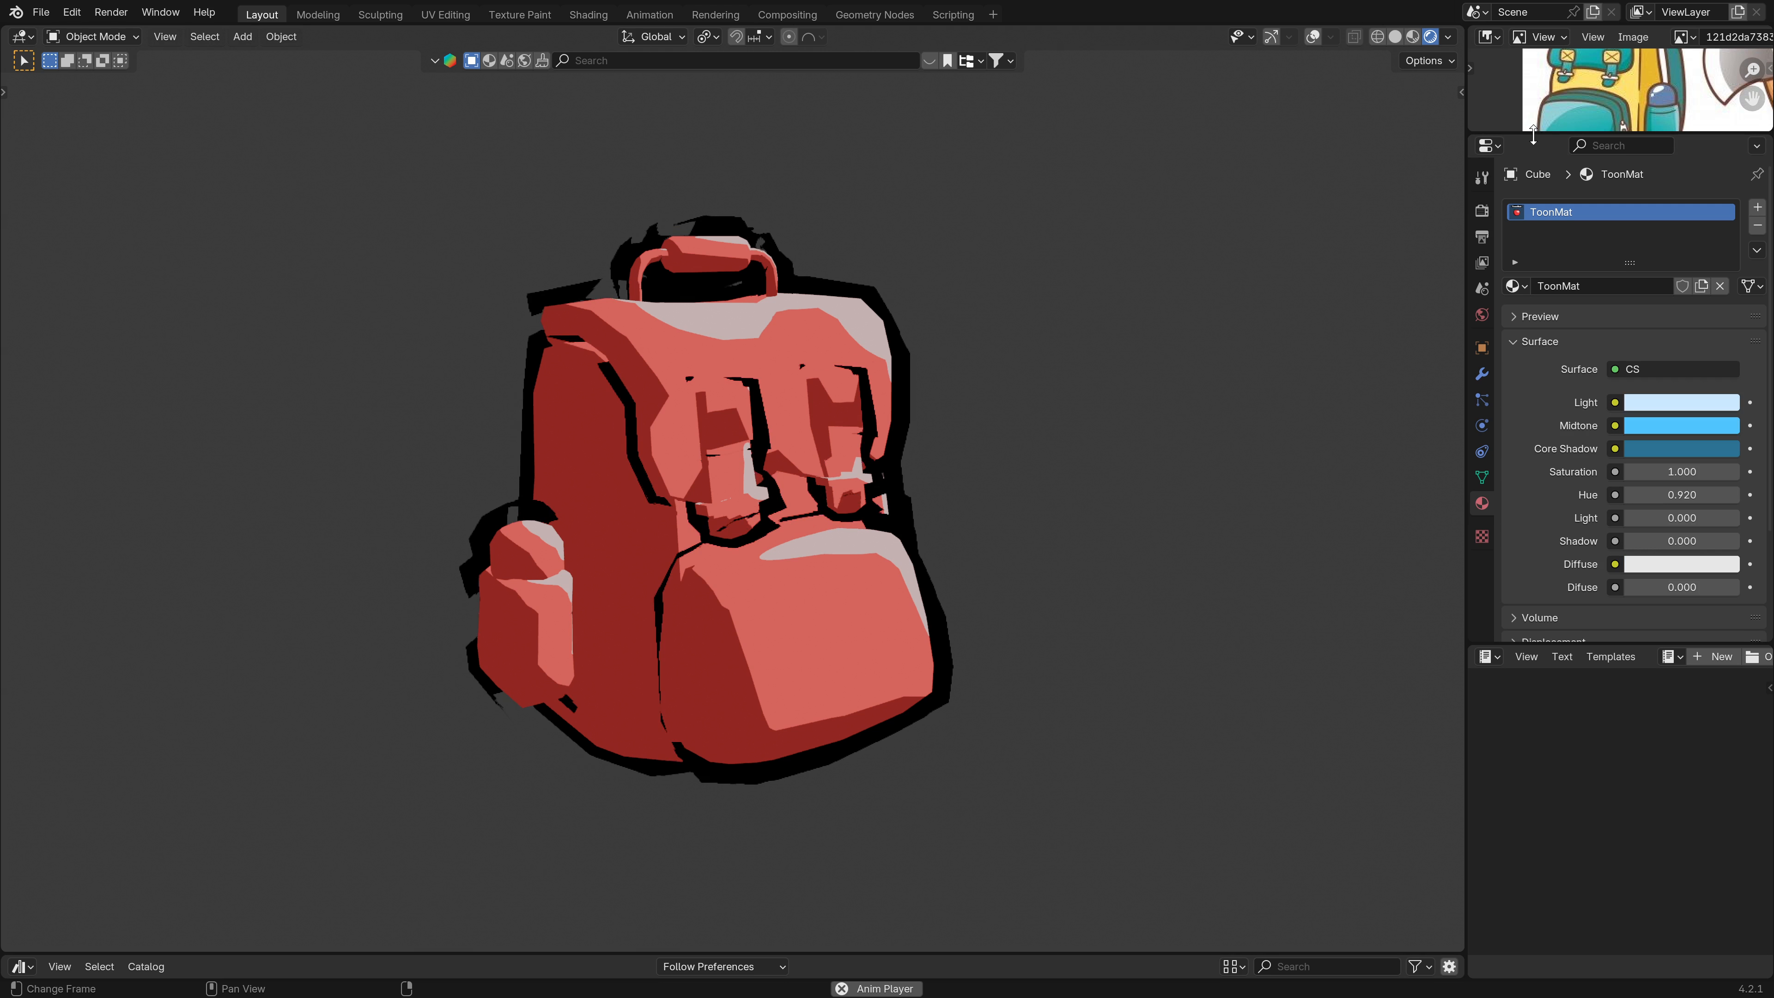
left_click_drag(1529, 132, 1536, 244)
Reset the ToonMat Hue to its default of 0.5 and view the recolored backpack from the side.
scroll(1586, 383, "down", 4)
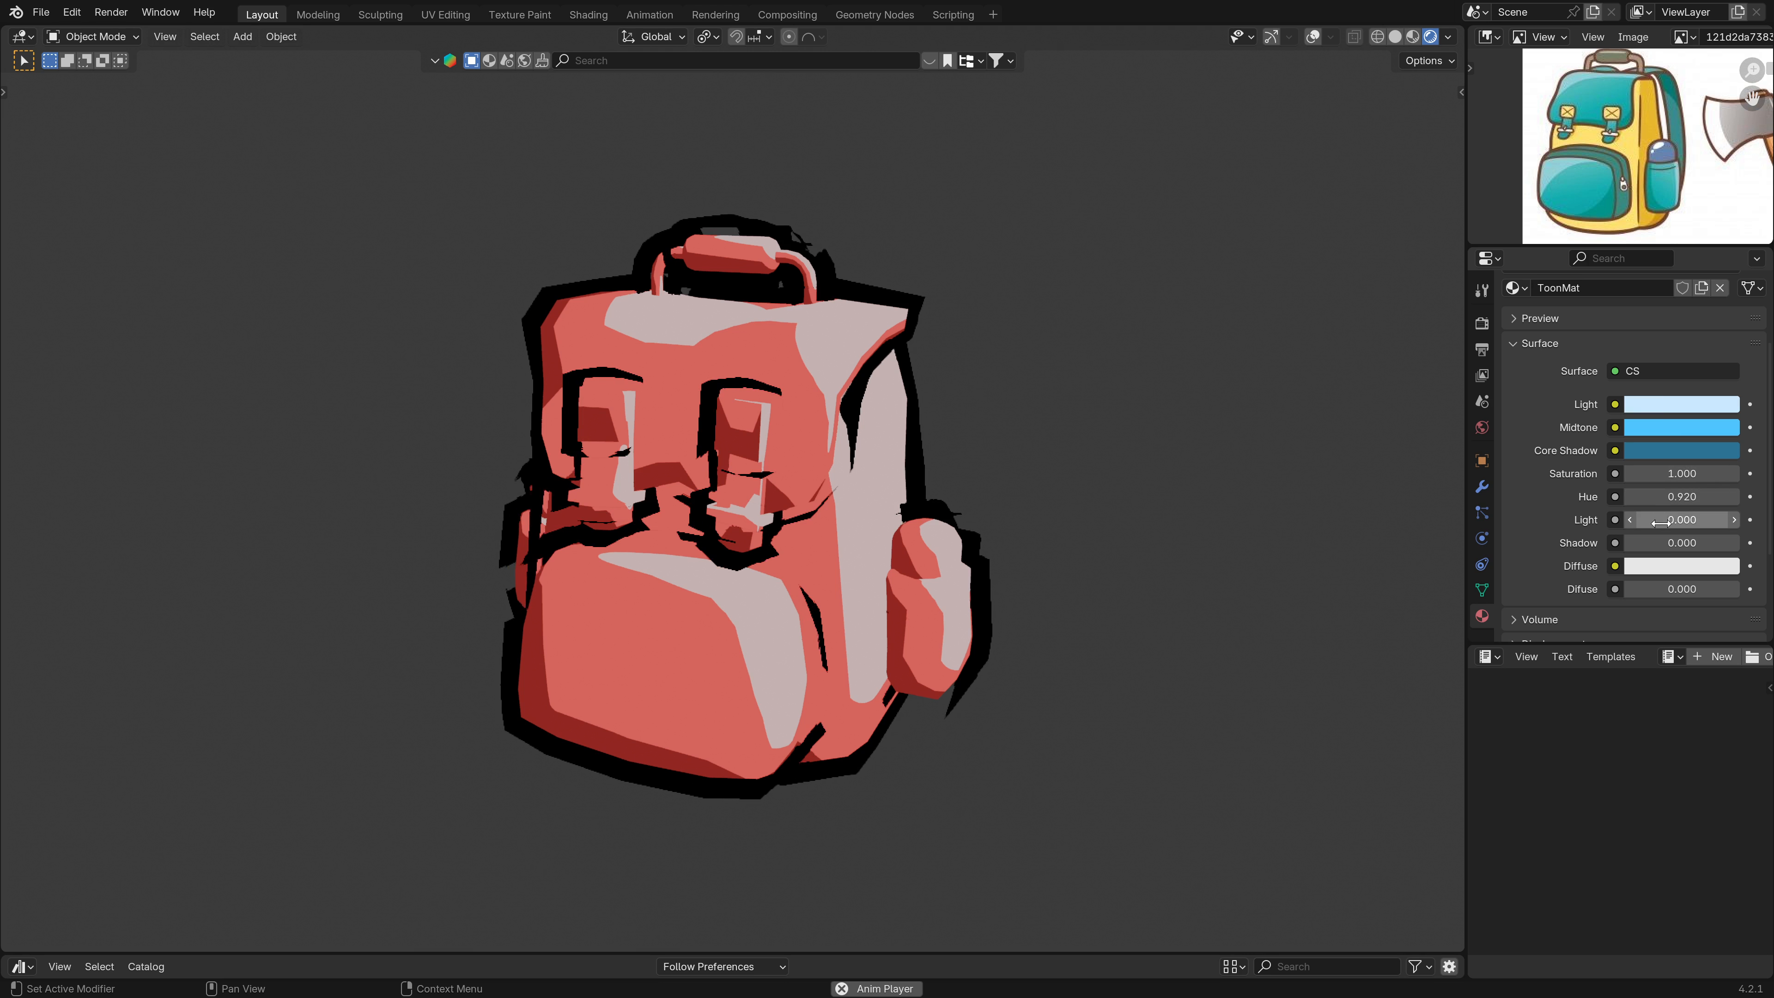
scroll(1572, 359, "up", 3)
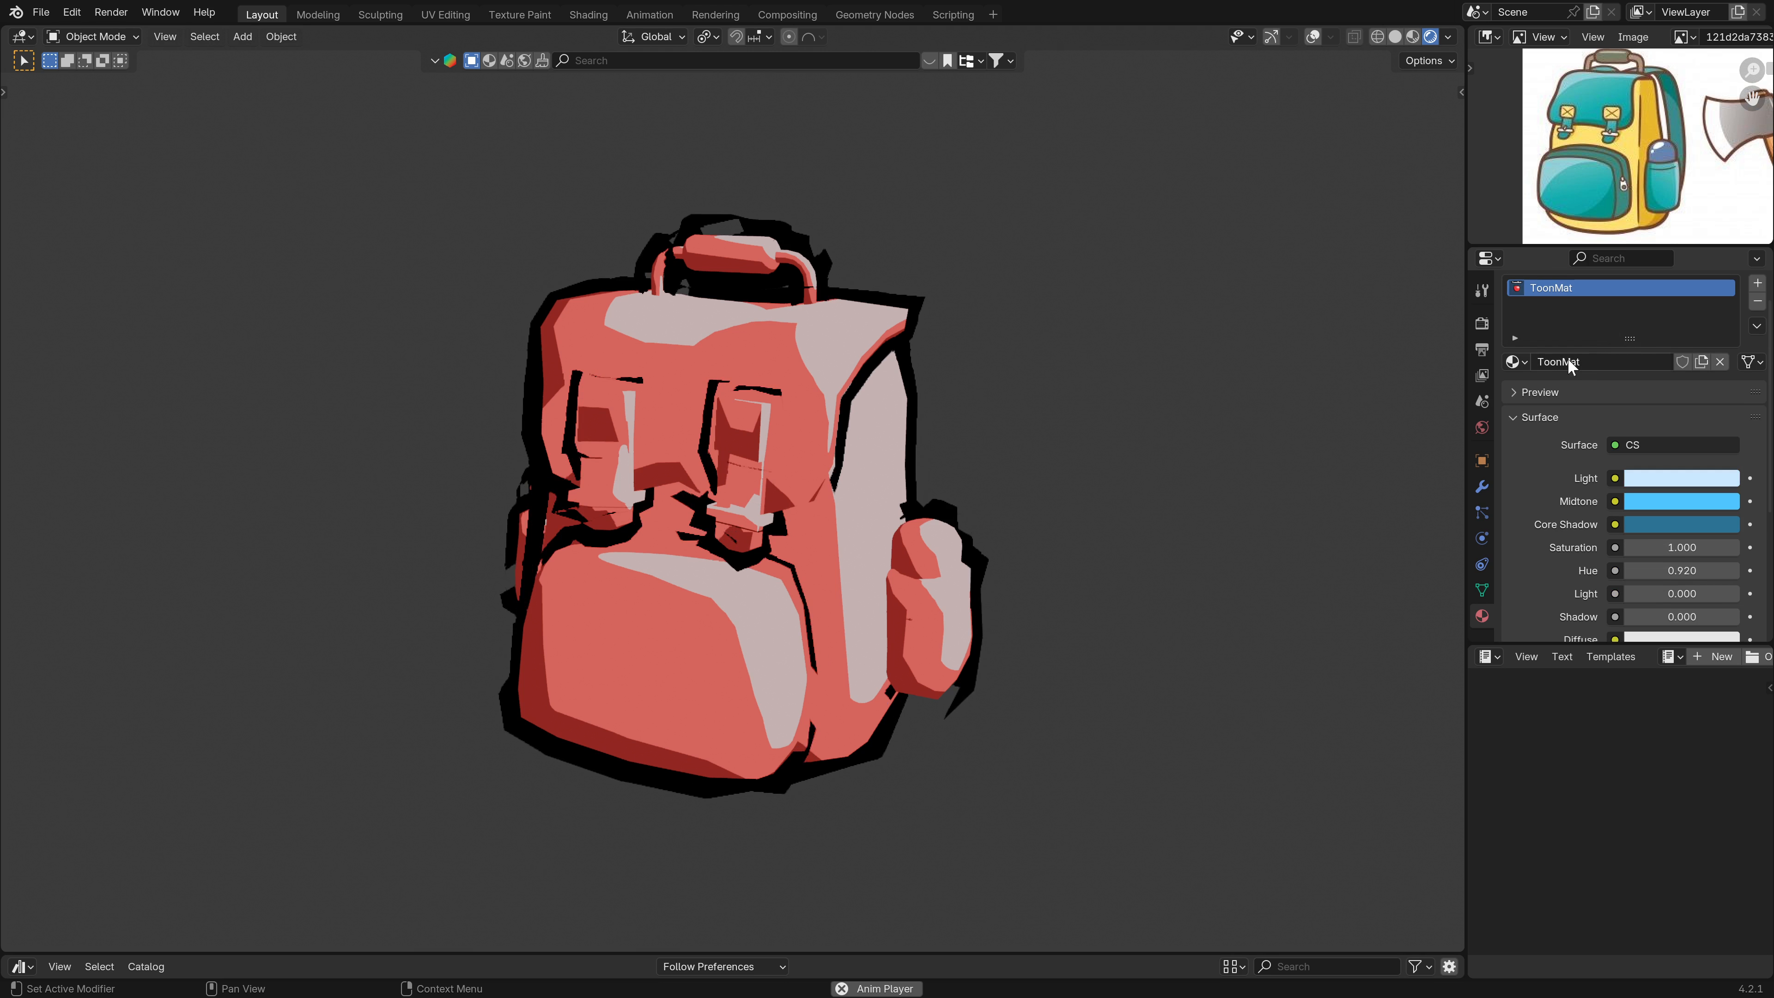
scroll(1615, 349, "down", 3)
key("BackSpace")
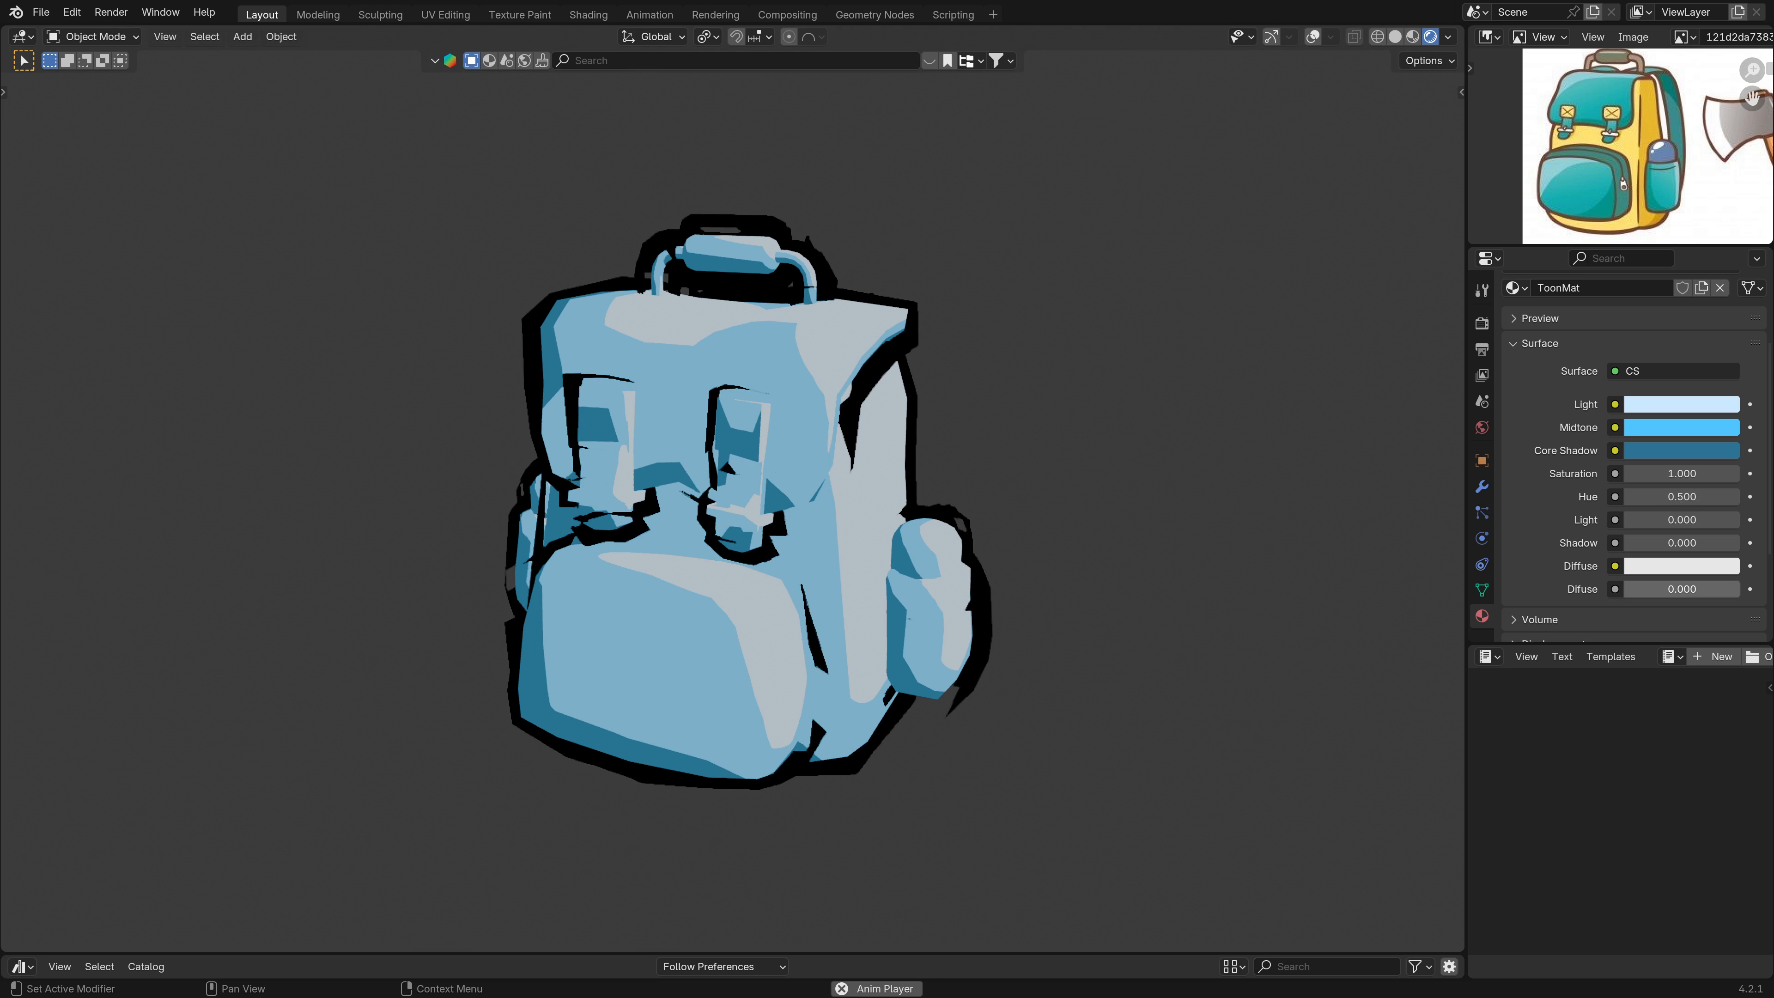
middle_click_drag(634, 583, 779, 551)
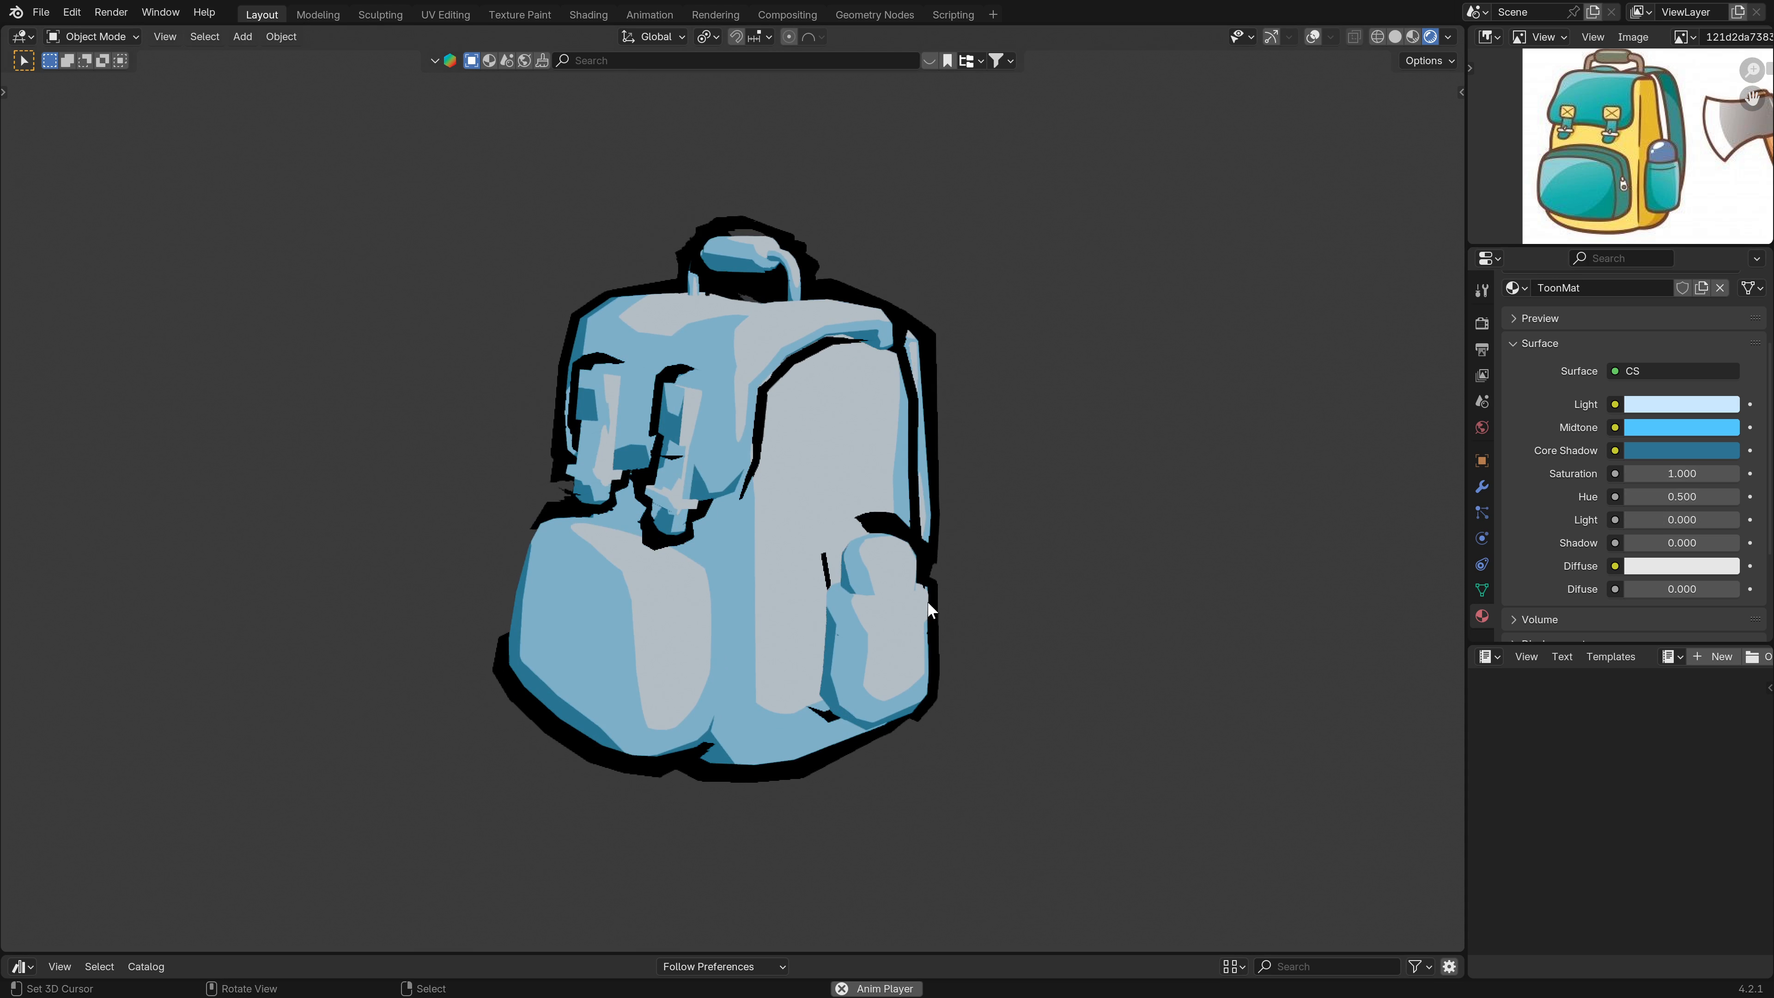
middle_click_drag(856, 594, 939, 584)
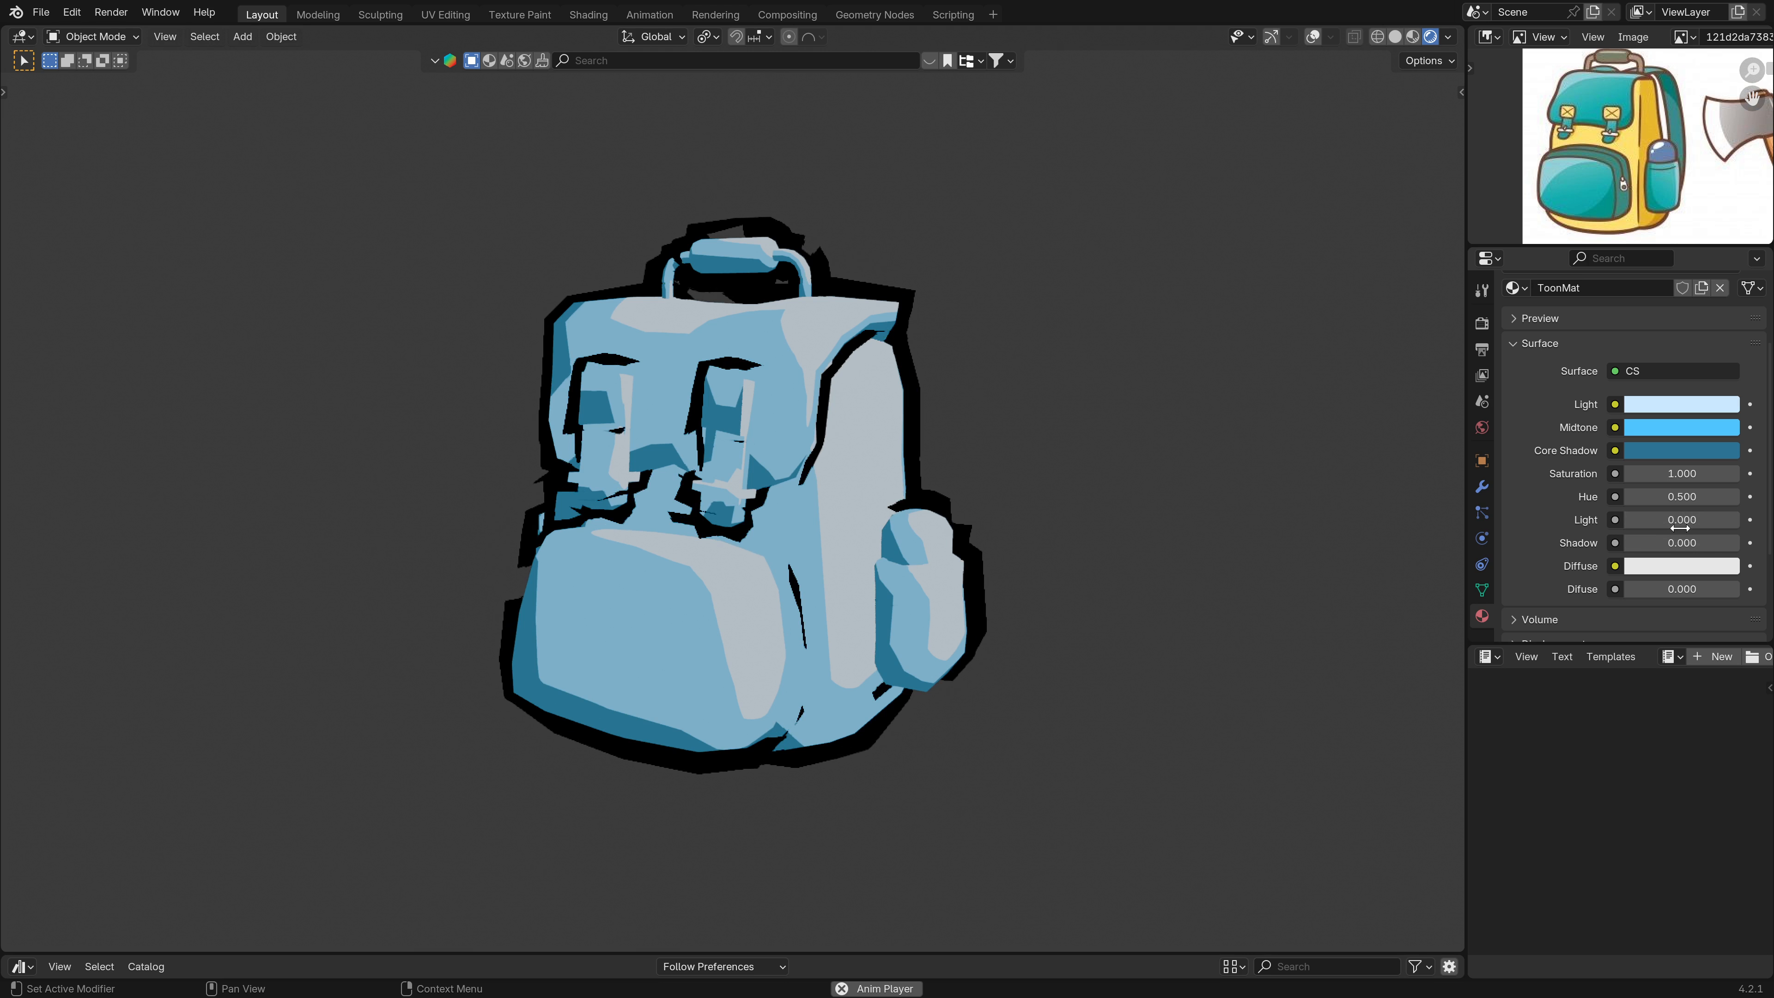
Set the ToonMat Light amount to -0.2 to reduce the highlight areas.
left_click_drag(1680, 528, 1639, 519)
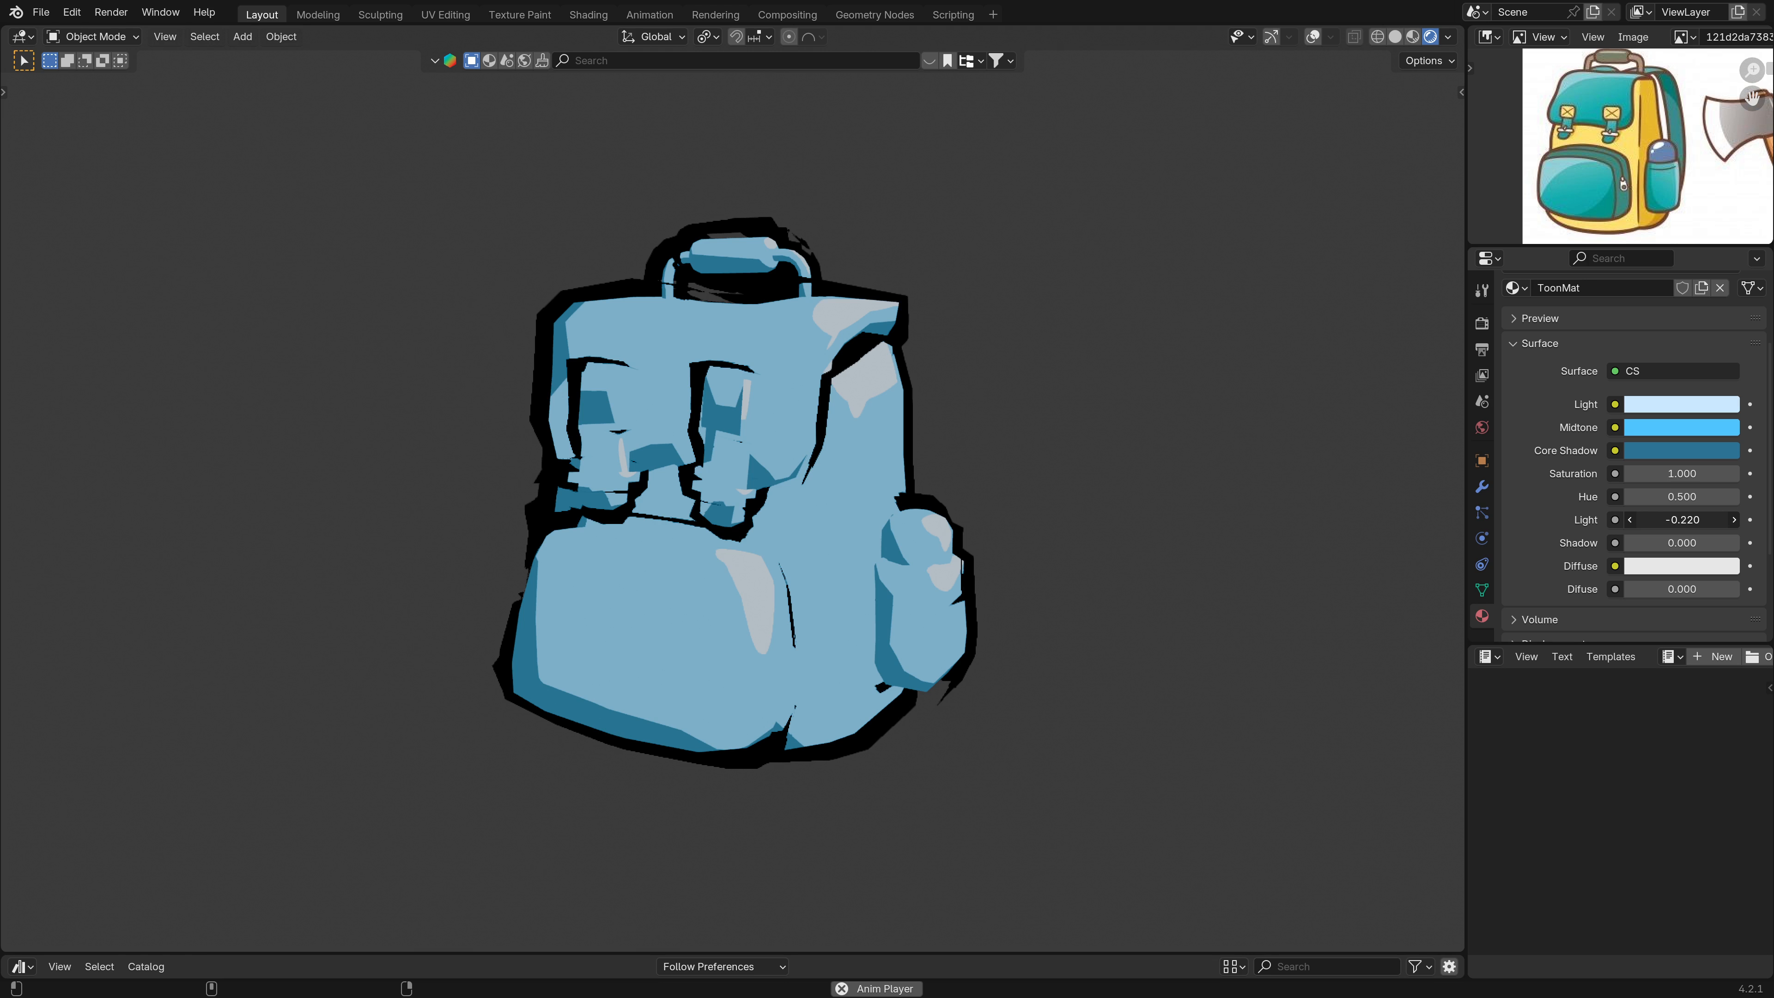
key("Escape")
left_click(1676, 520)
type("-")
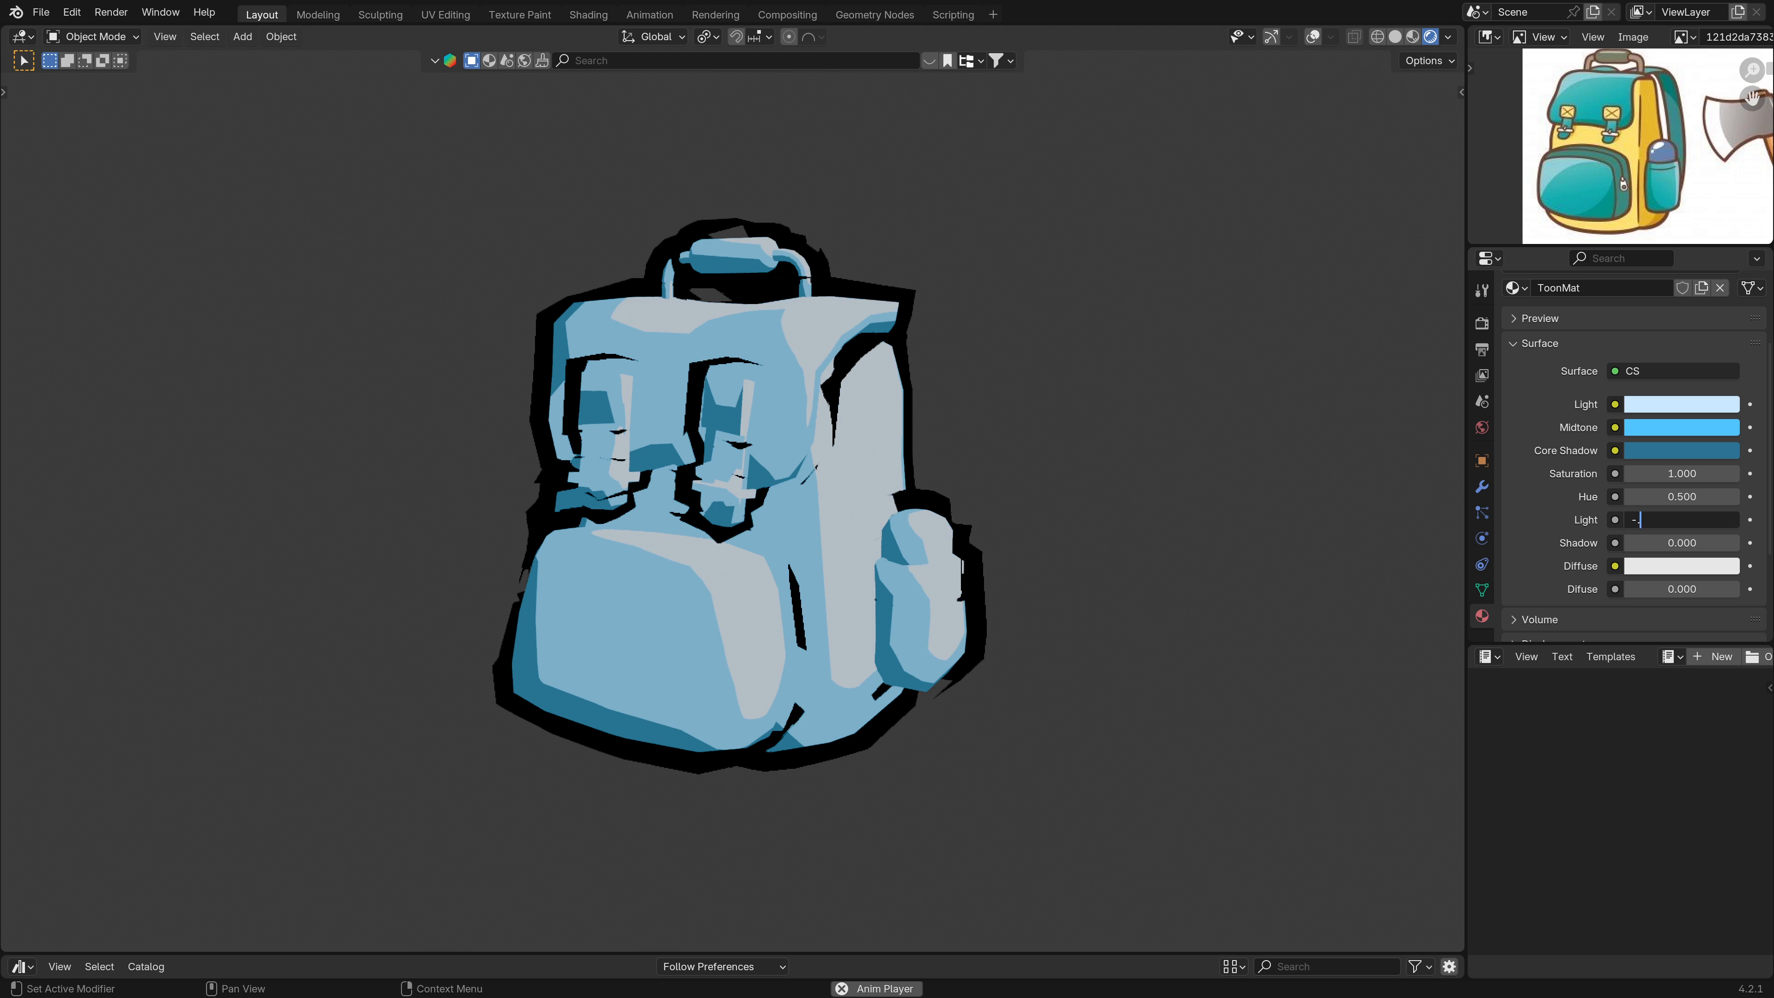
type("0.2")
key("Return")
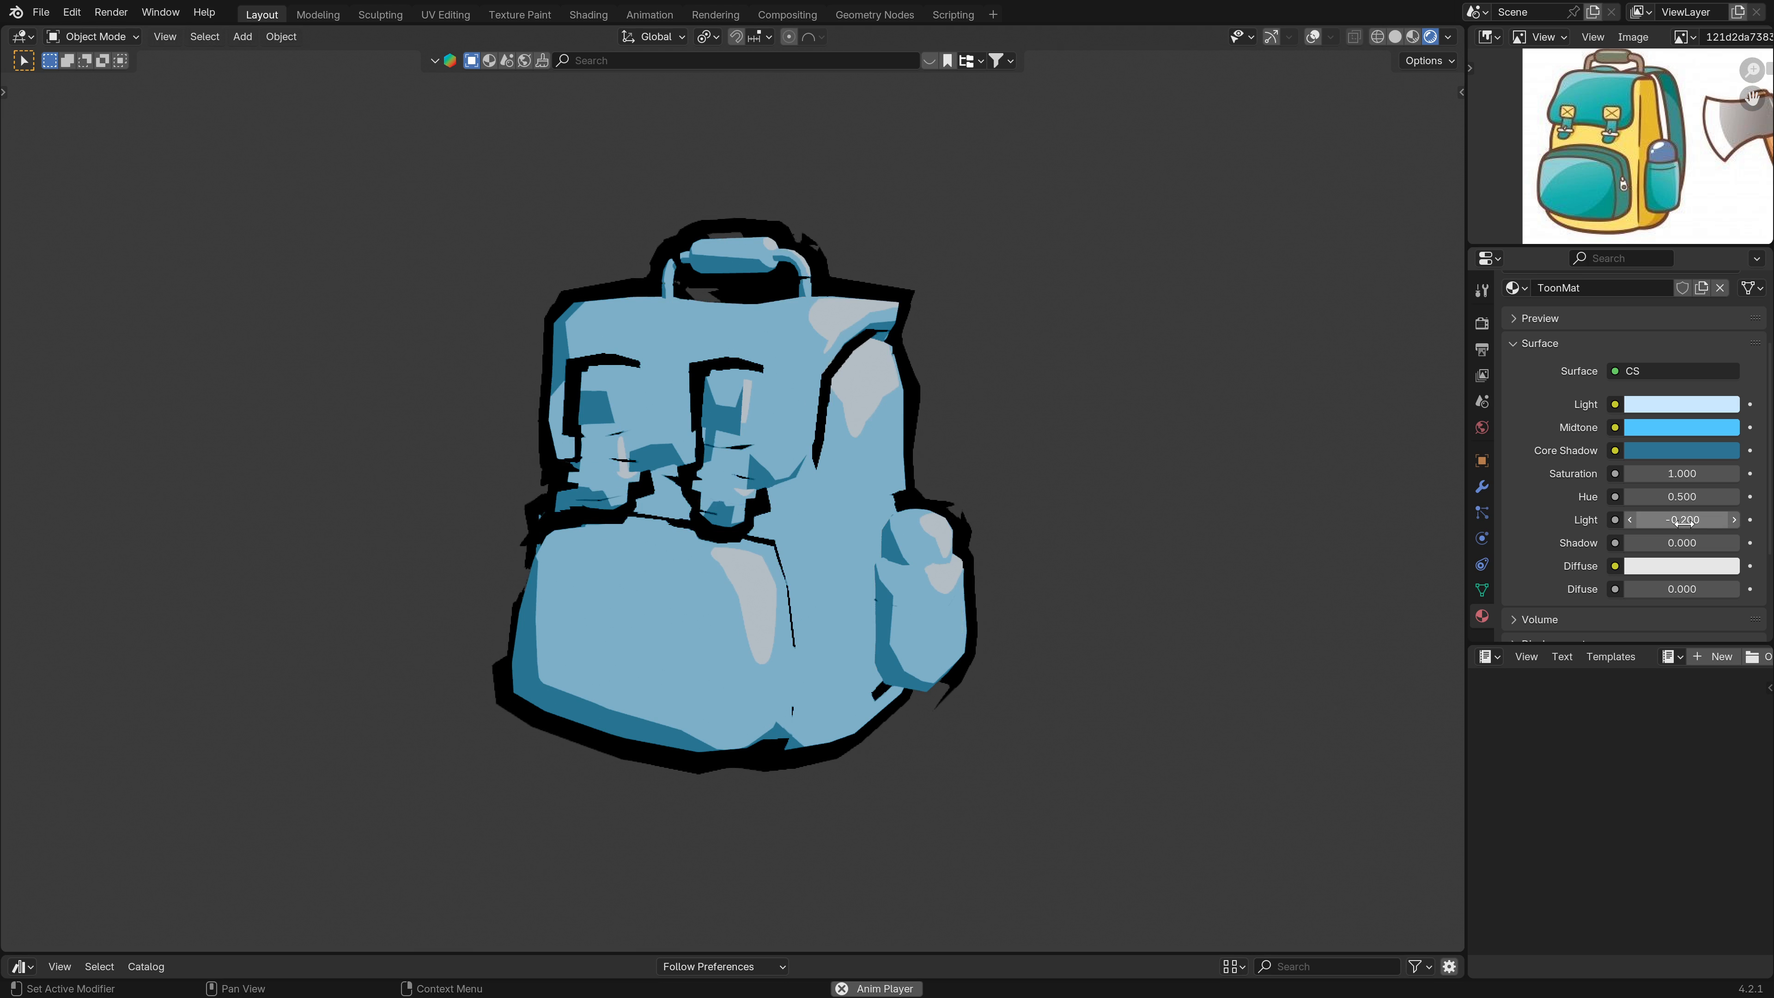
Set the ToonMat Light amount to -0.1 and Shadow to 0.6, and save the file.
left_click(1683, 521)
type("-.1")
key("Return")
left_click(1682, 543)
type(".6")
key("Return")
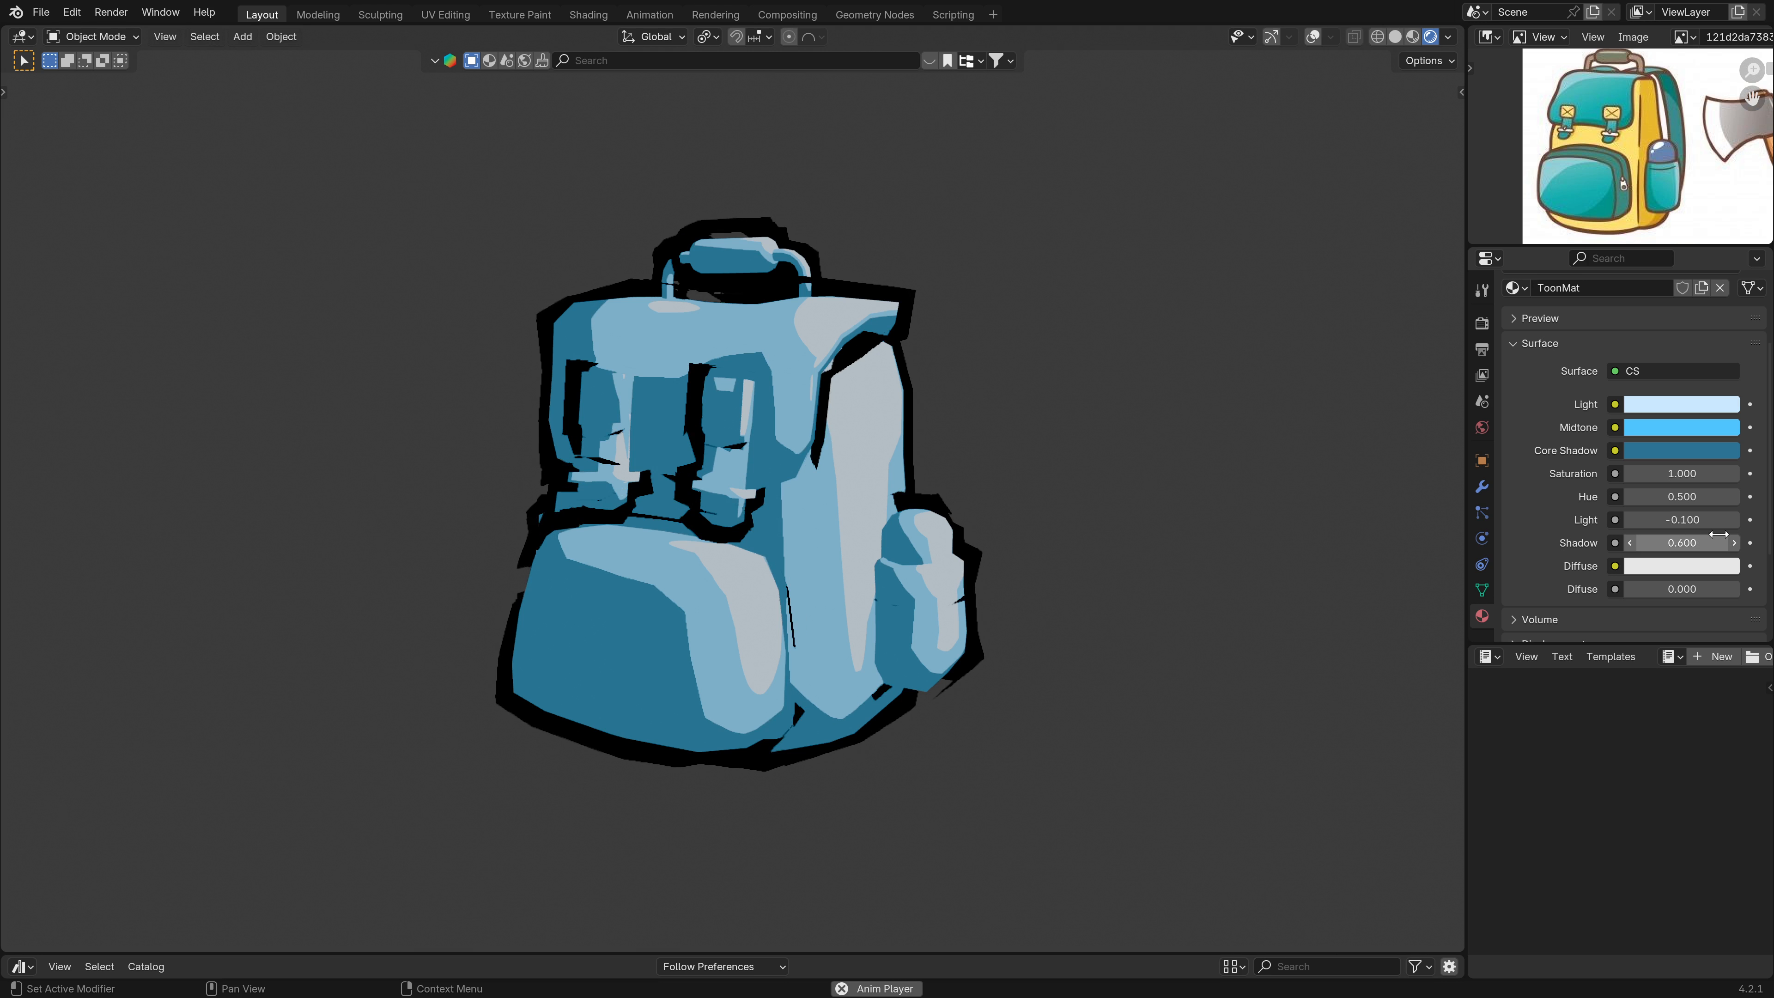
middle_click_drag(716, 629, 783, 594)
key("ctrl+s")
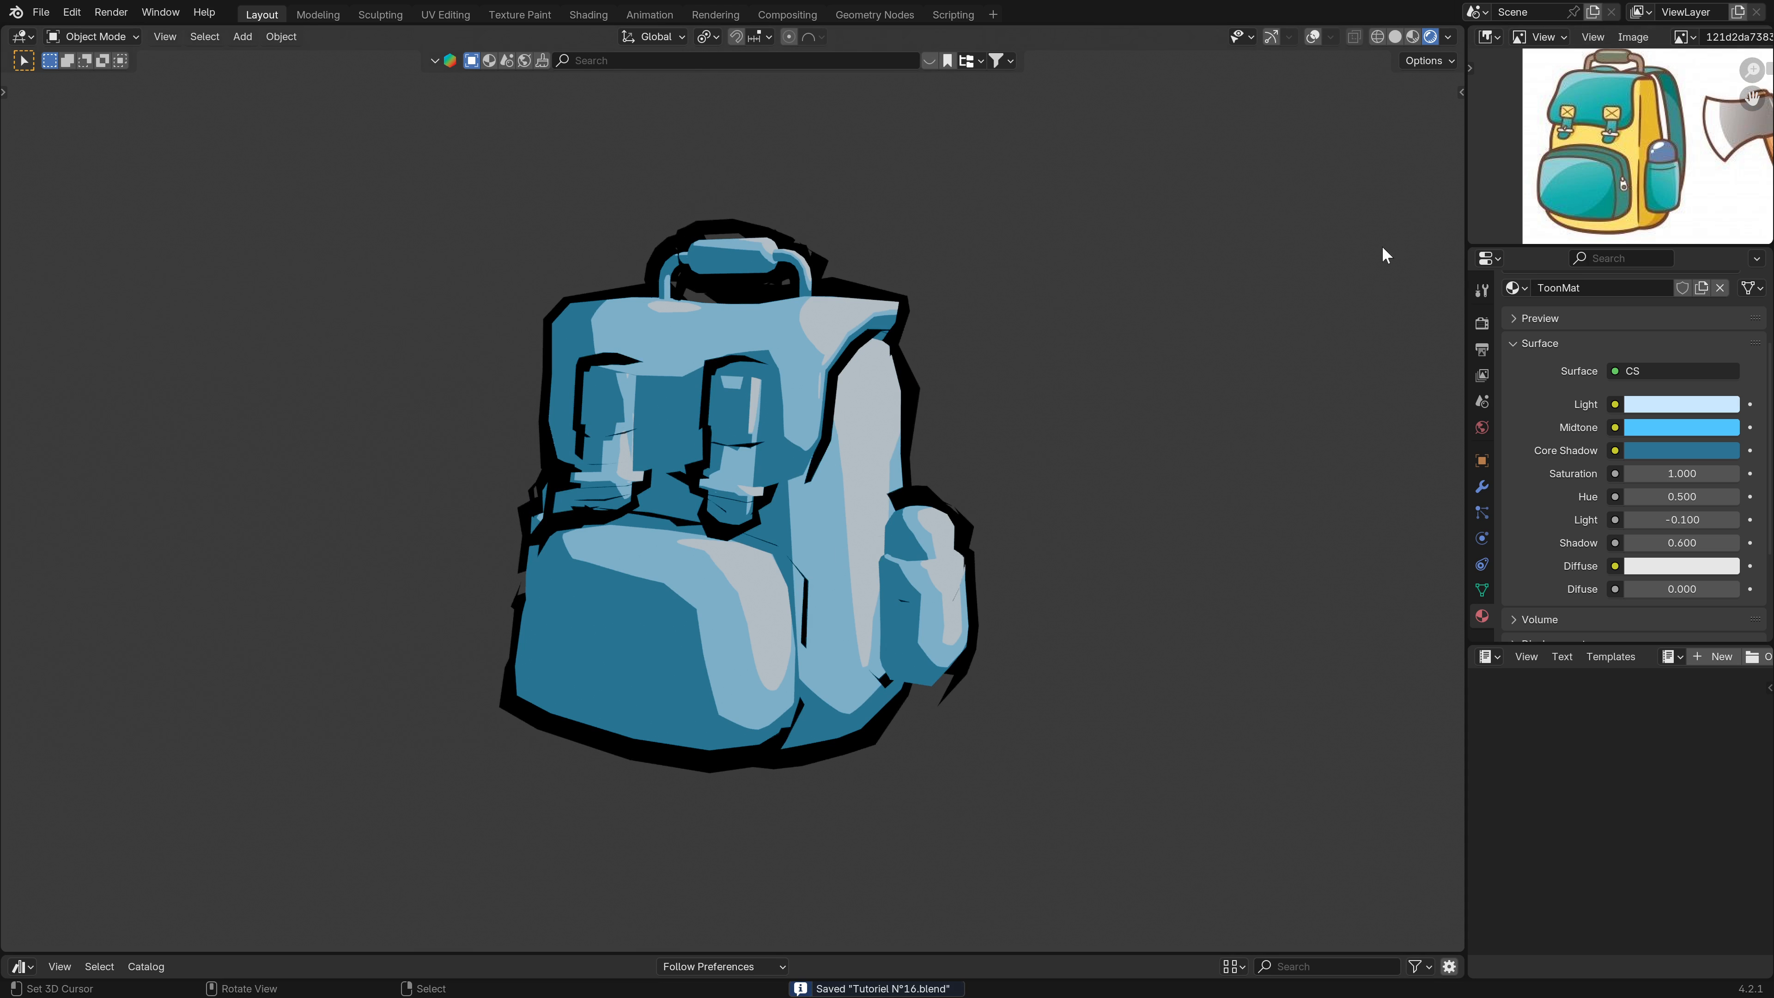
Sample the Core Shadow color from the teal front pocket in the reference image and set its value to 0.2.
scroll(767, 566, "up", 1)
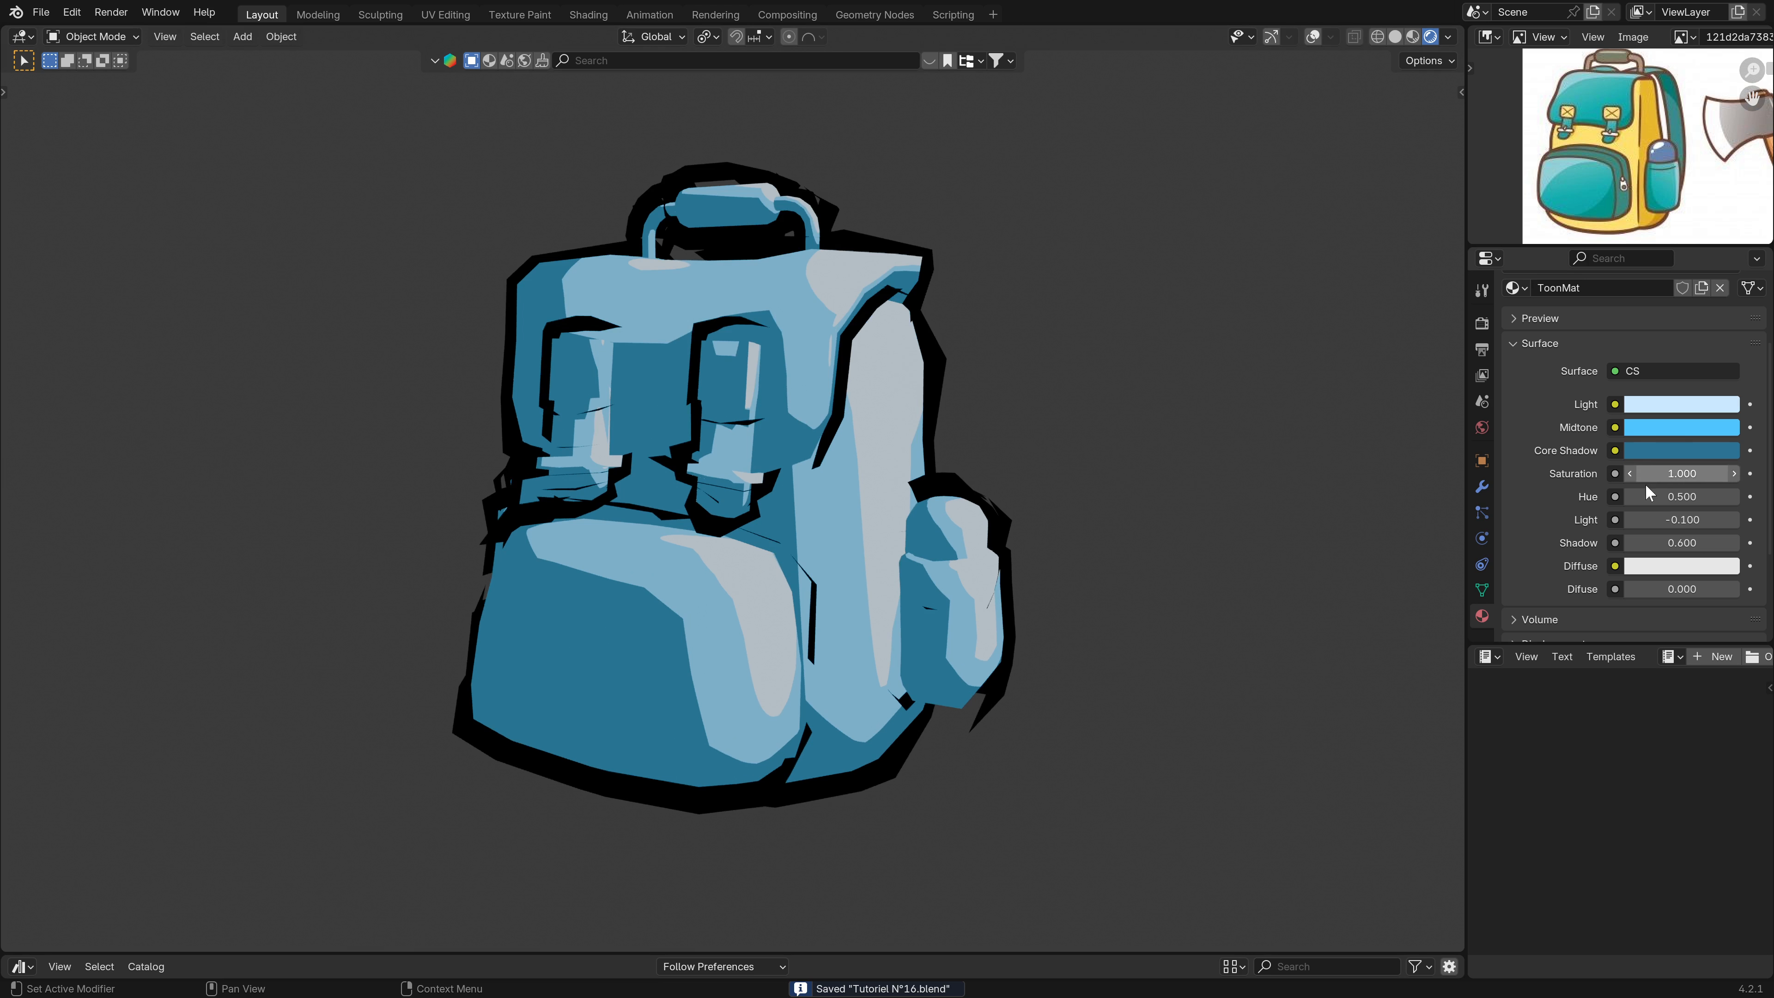
mouse_move(1685, 497)
left_mouse_down()
mouse_move(1755, 497)
mouse_move(1686, 498)
left_mouse_up()
scroll(1605, 204, "up", 2)
key("e")
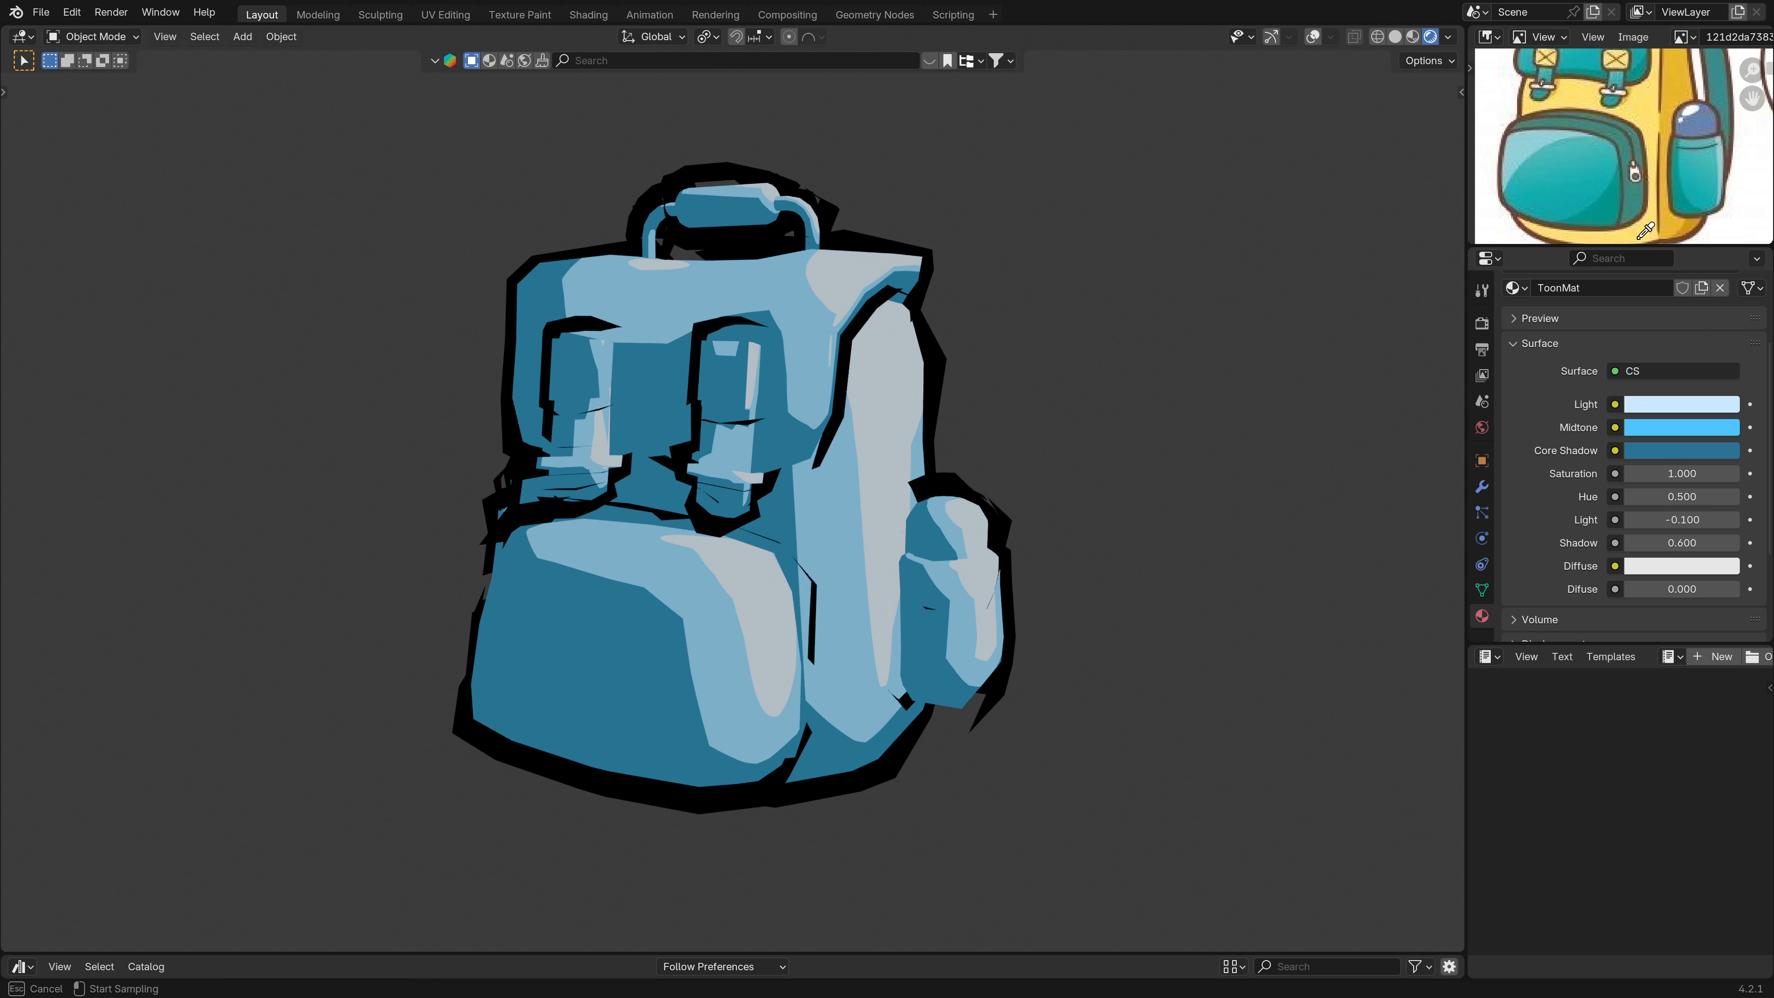
left_click(1614, 198)
left_click(1681, 405)
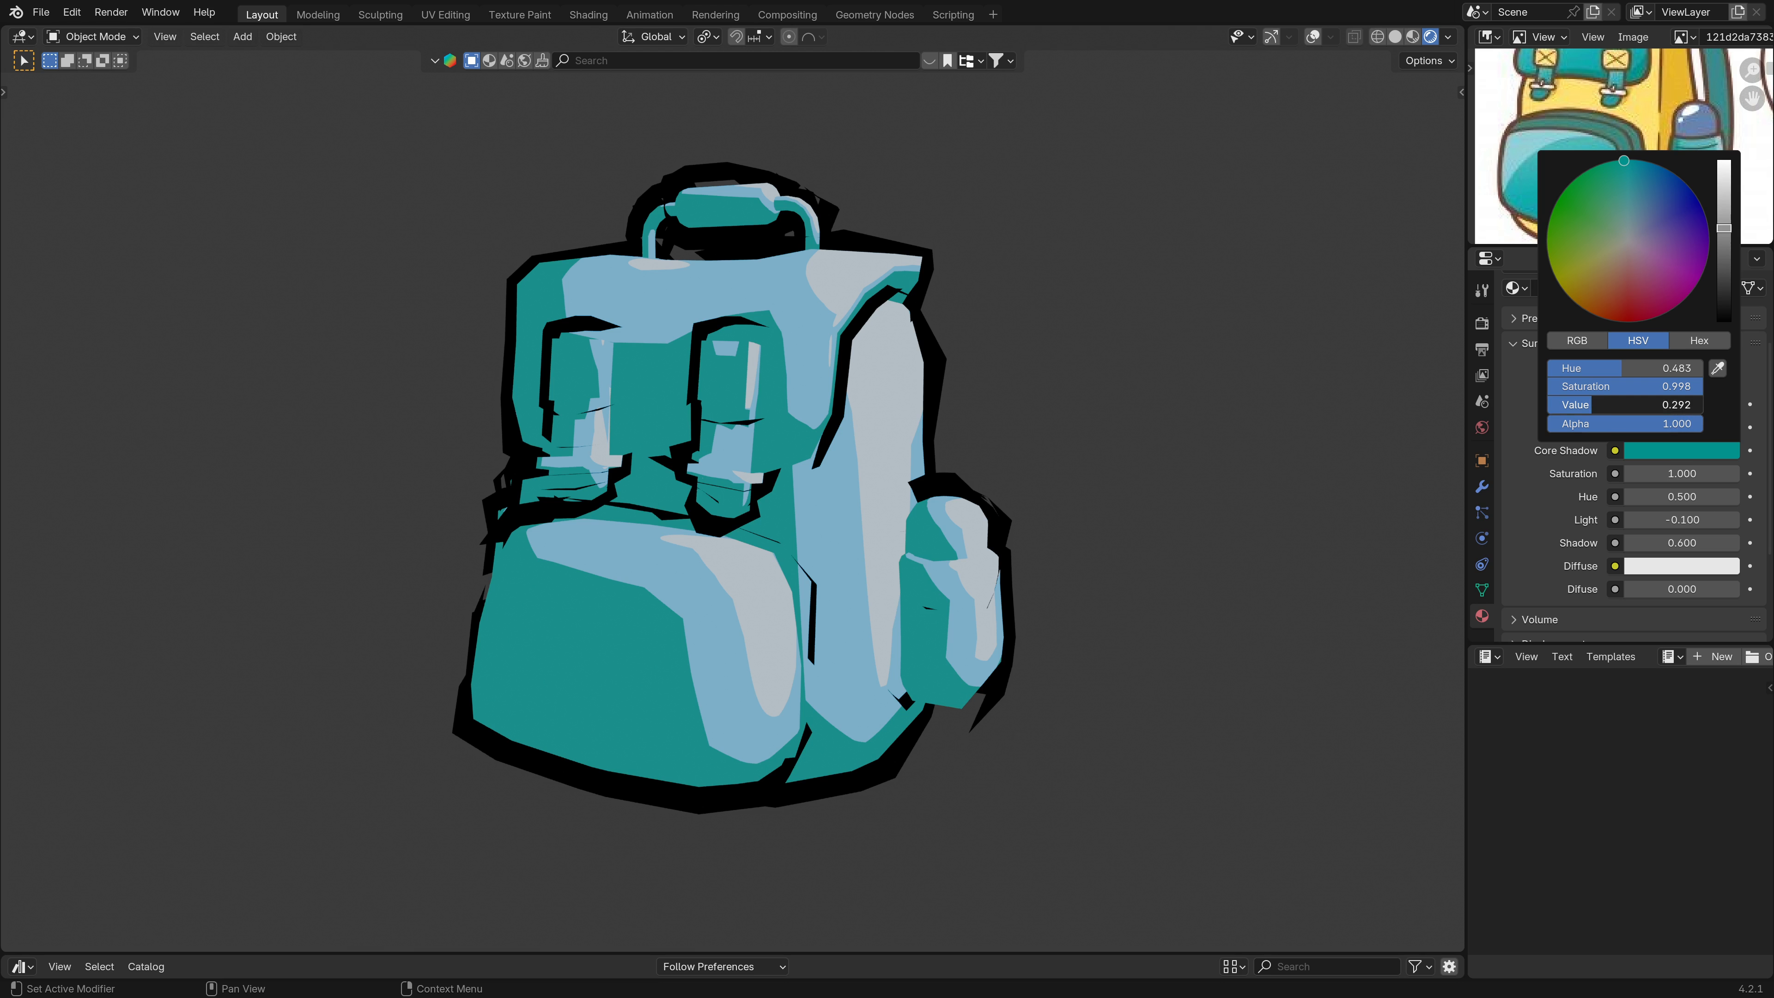
type("0.2")
key("Return")
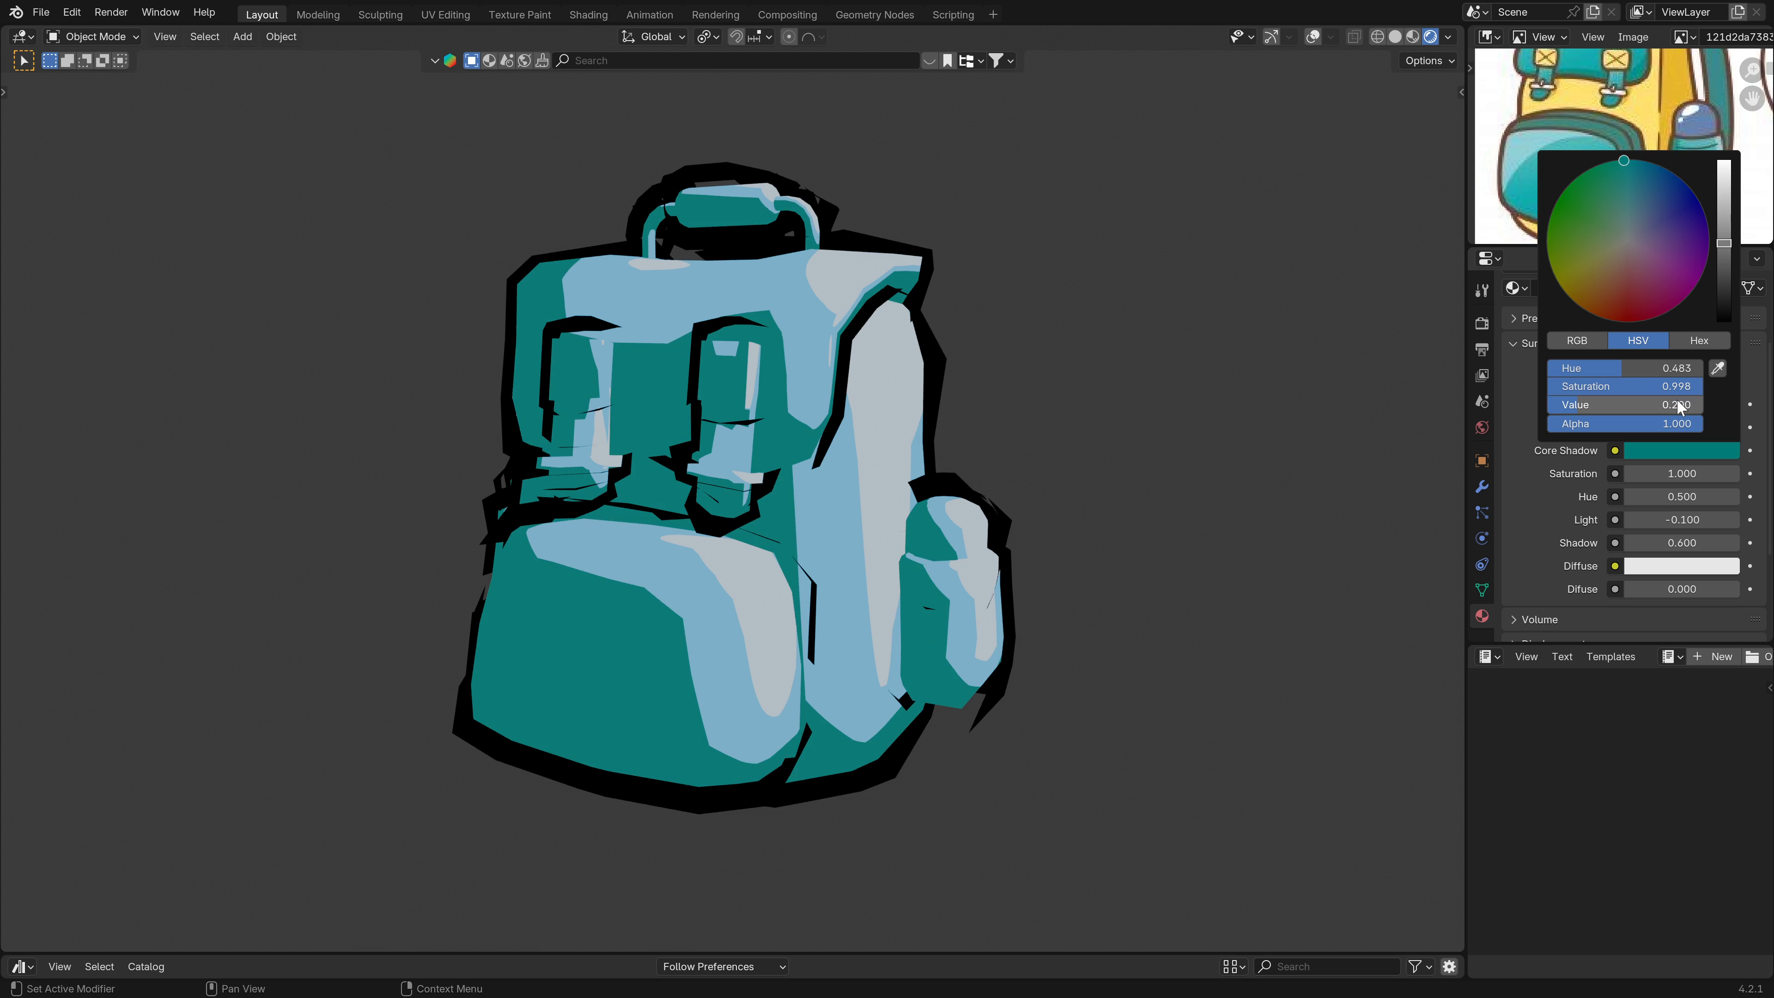
Sample the Midtone color from the reference image's teal front pocket and set its value to 0.5.
left_click(1660, 428)
left_click(1718, 344)
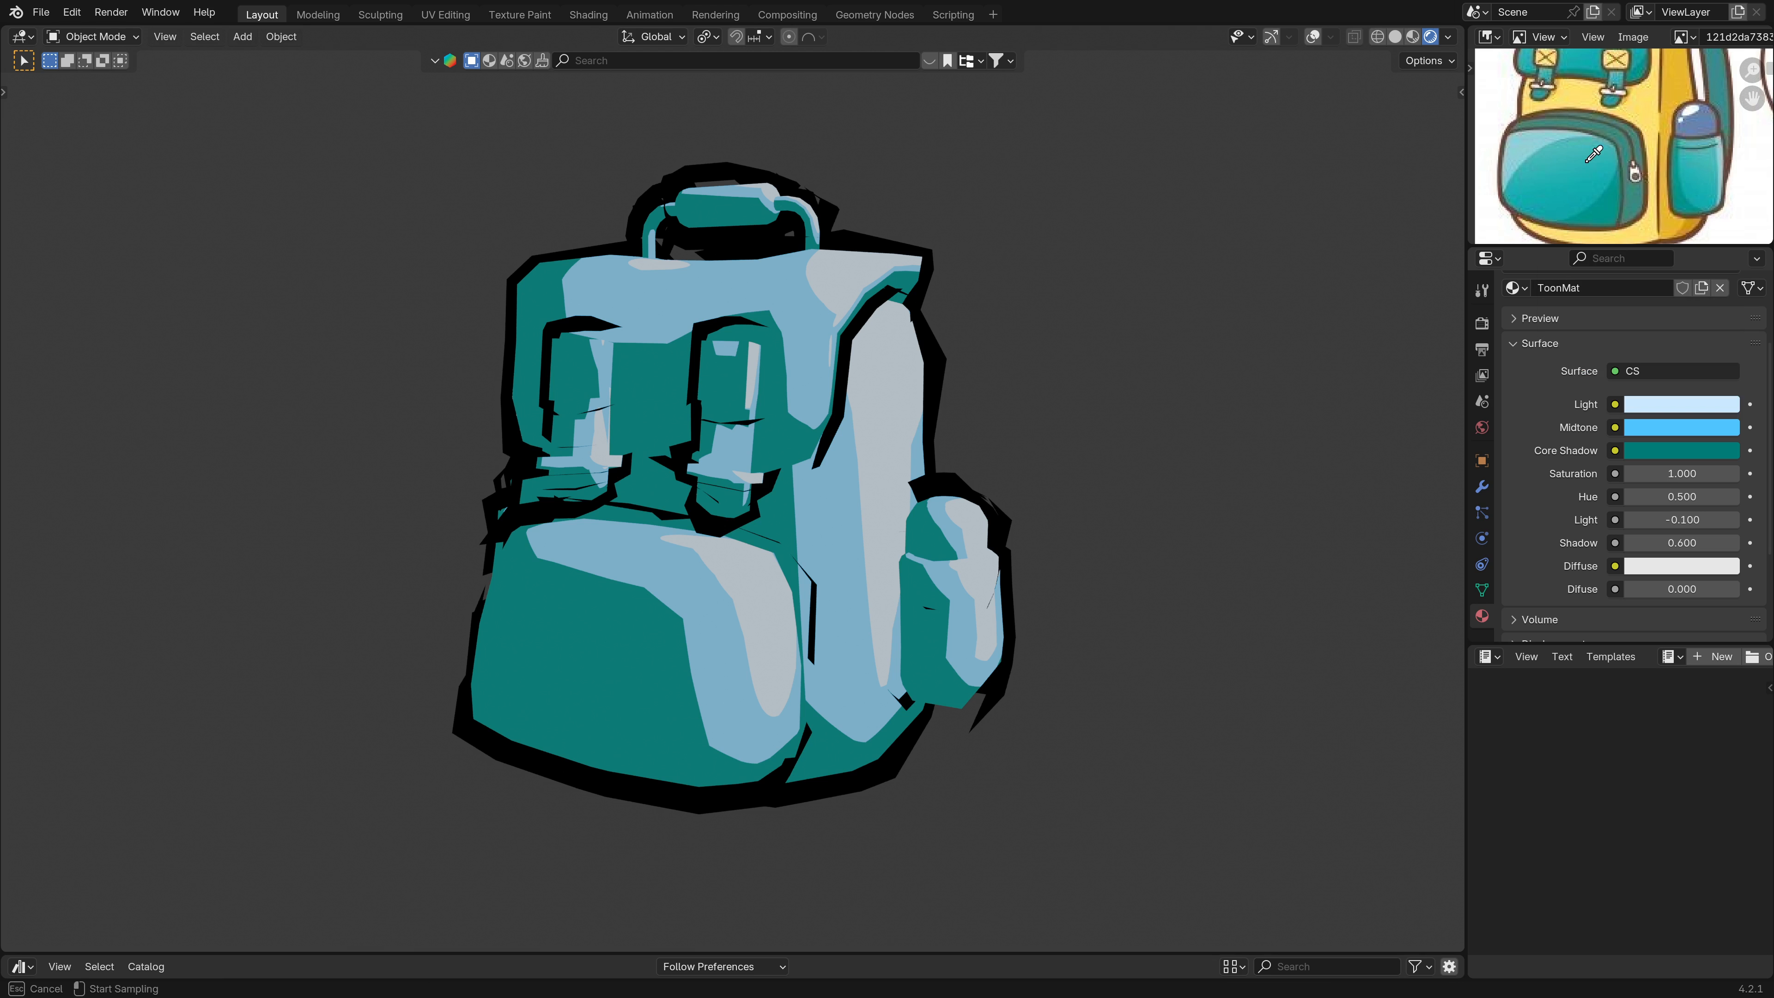
left_click(1560, 170)
left_click(1686, 432)
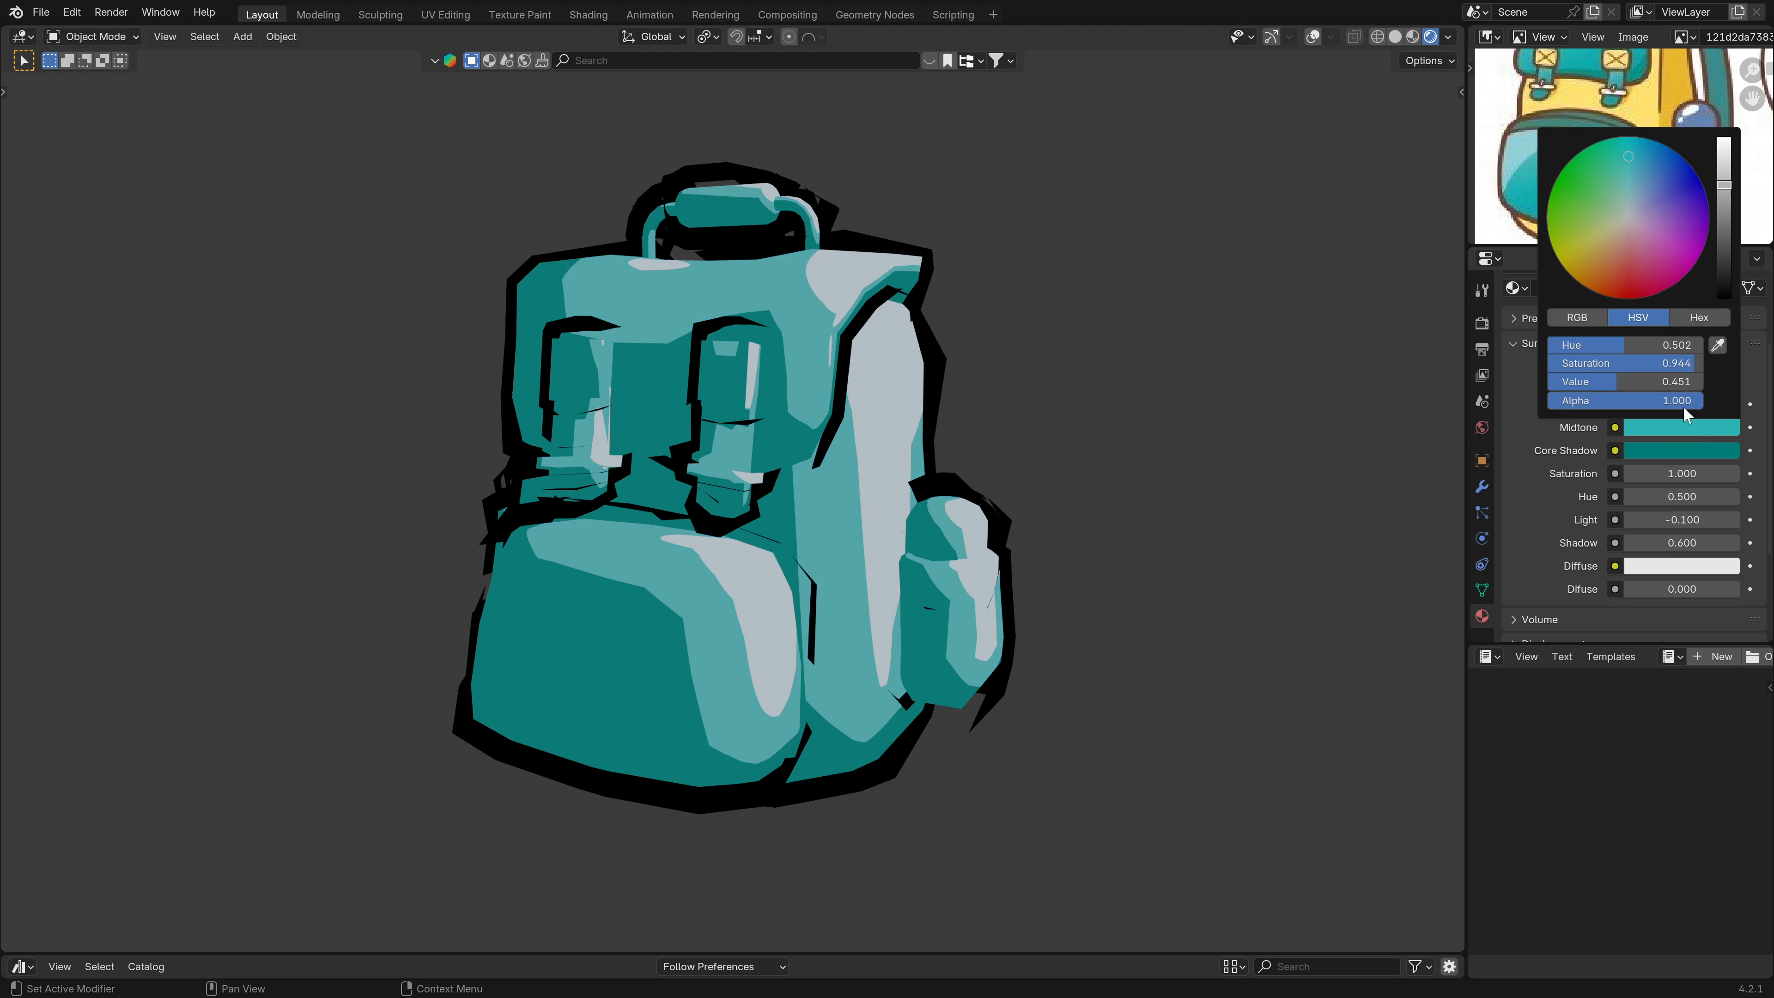
left_click(1683, 383)
type(".5")
key("Return")
Sample the Light color from the reference pocket's pale highlight and set its value to 0.9.
left_click(1686, 405)
left_click(1718, 322)
left_click(1525, 151)
left_click(1688, 408)
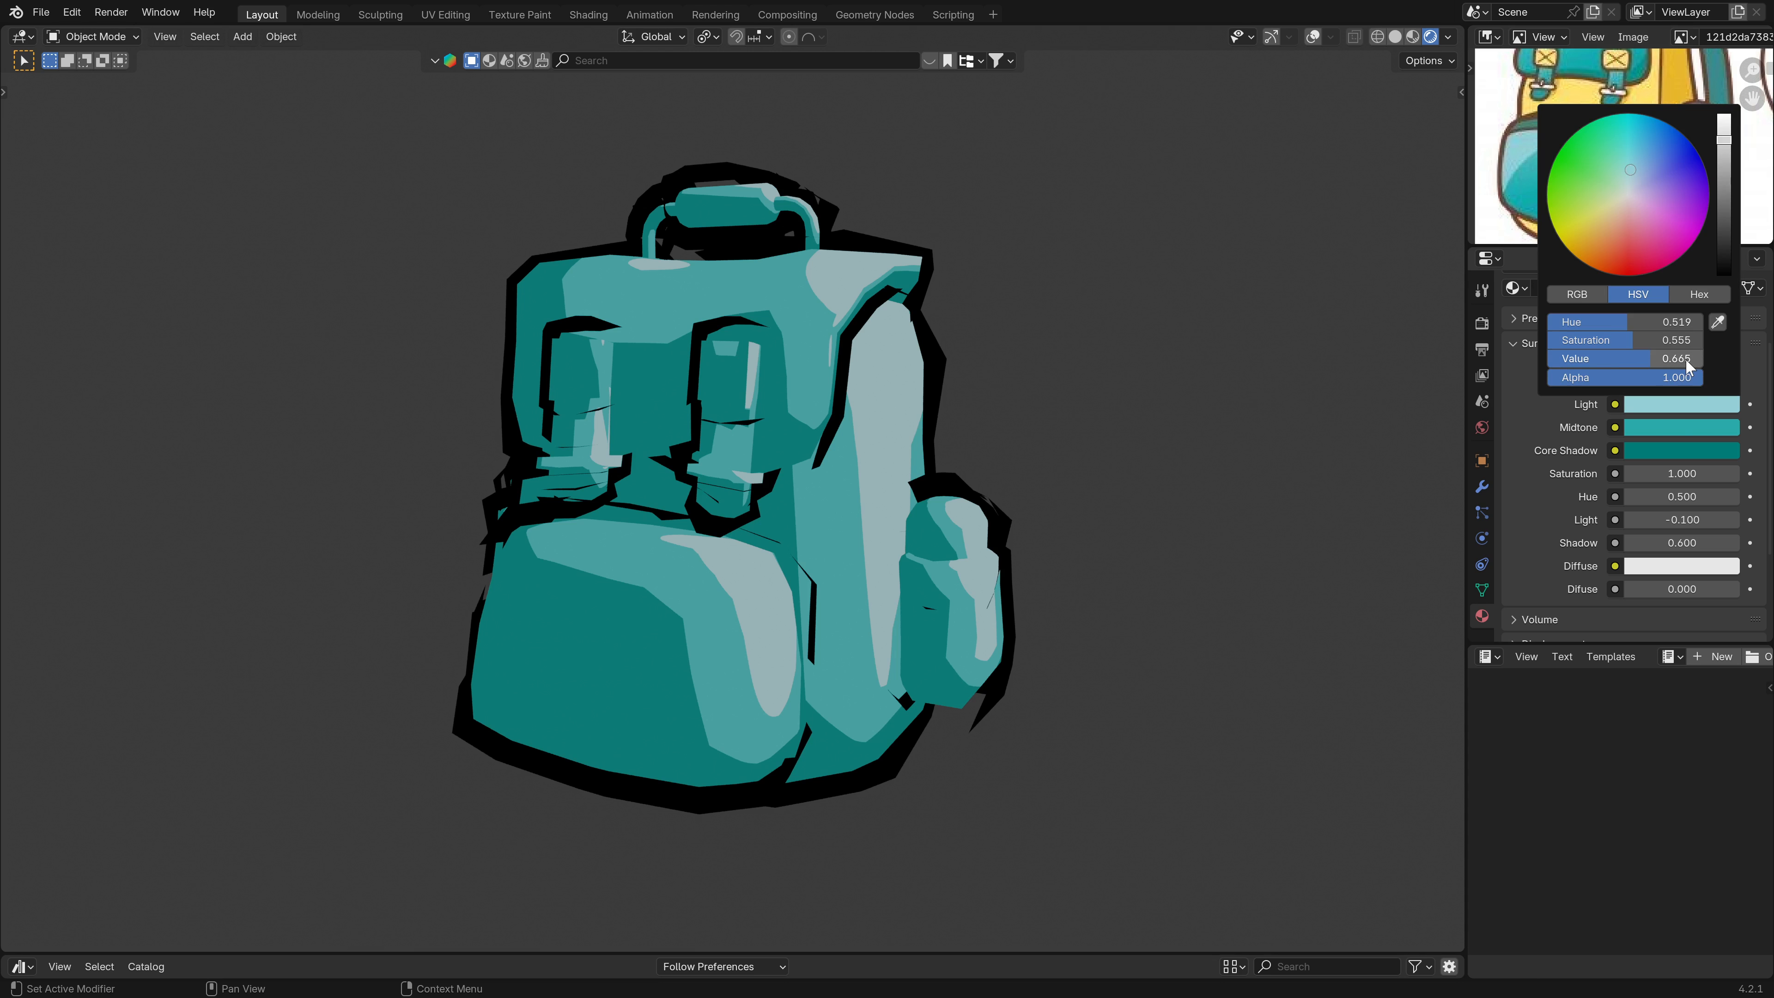
double_click(1688, 359)
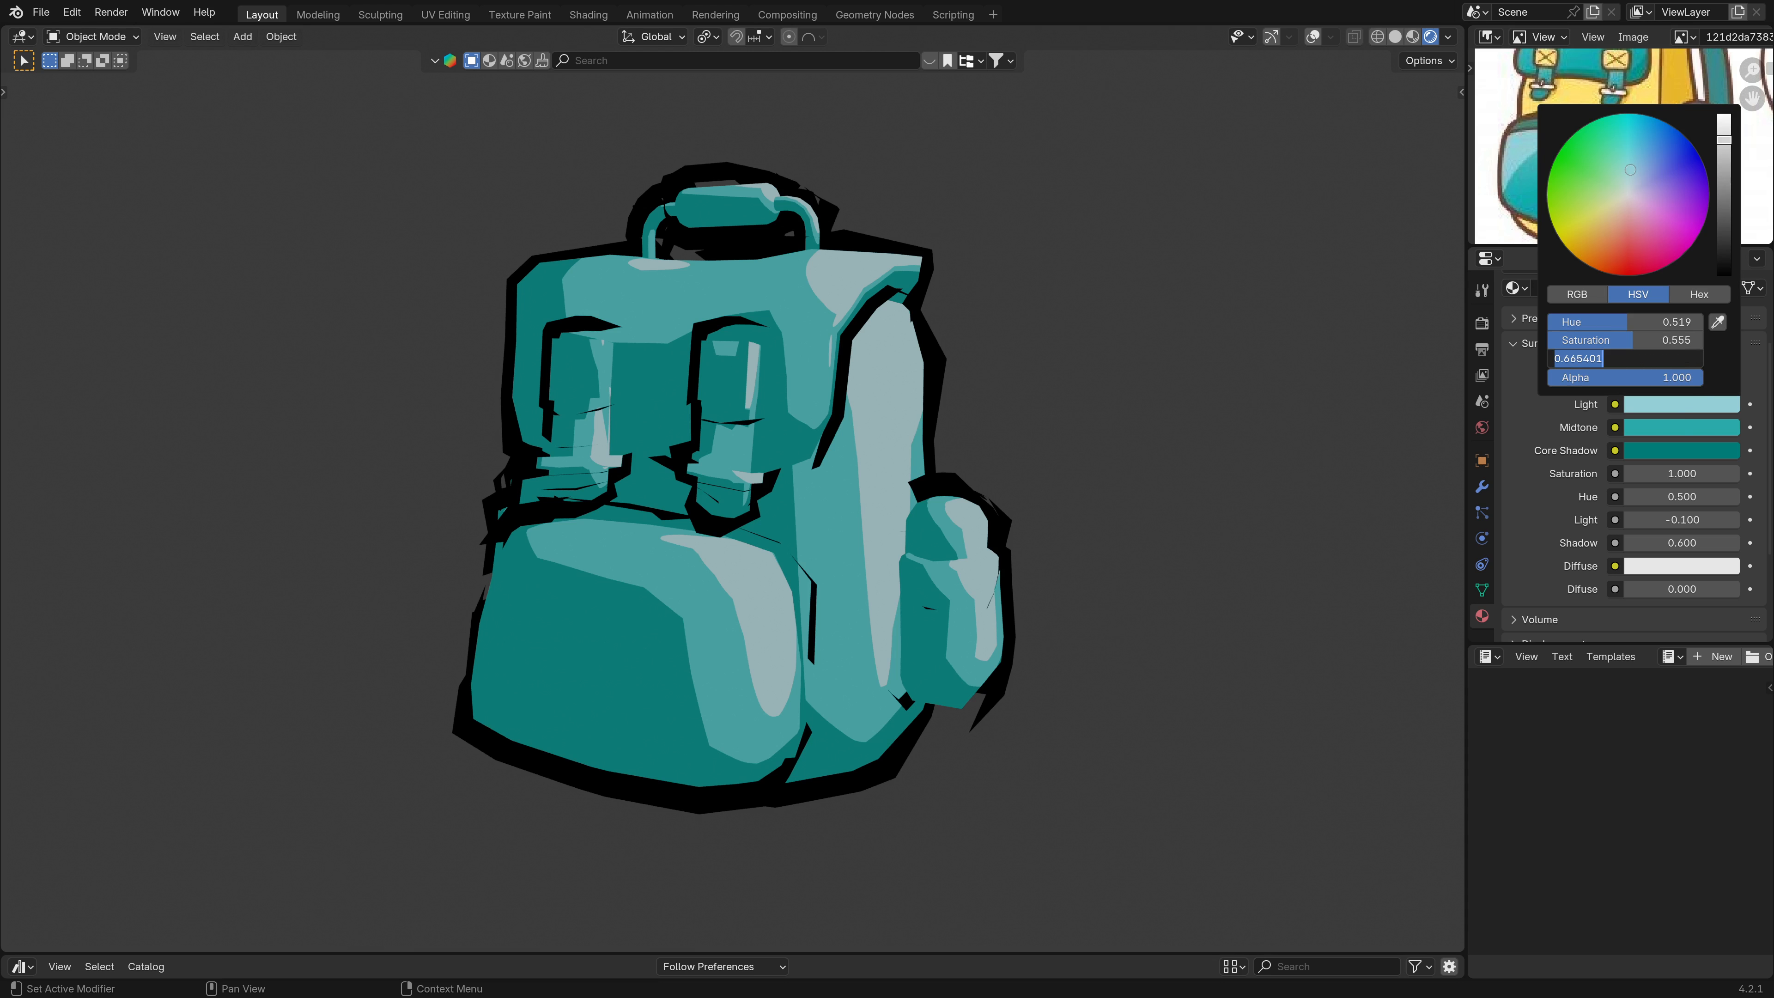
type(".8")
key("Return")
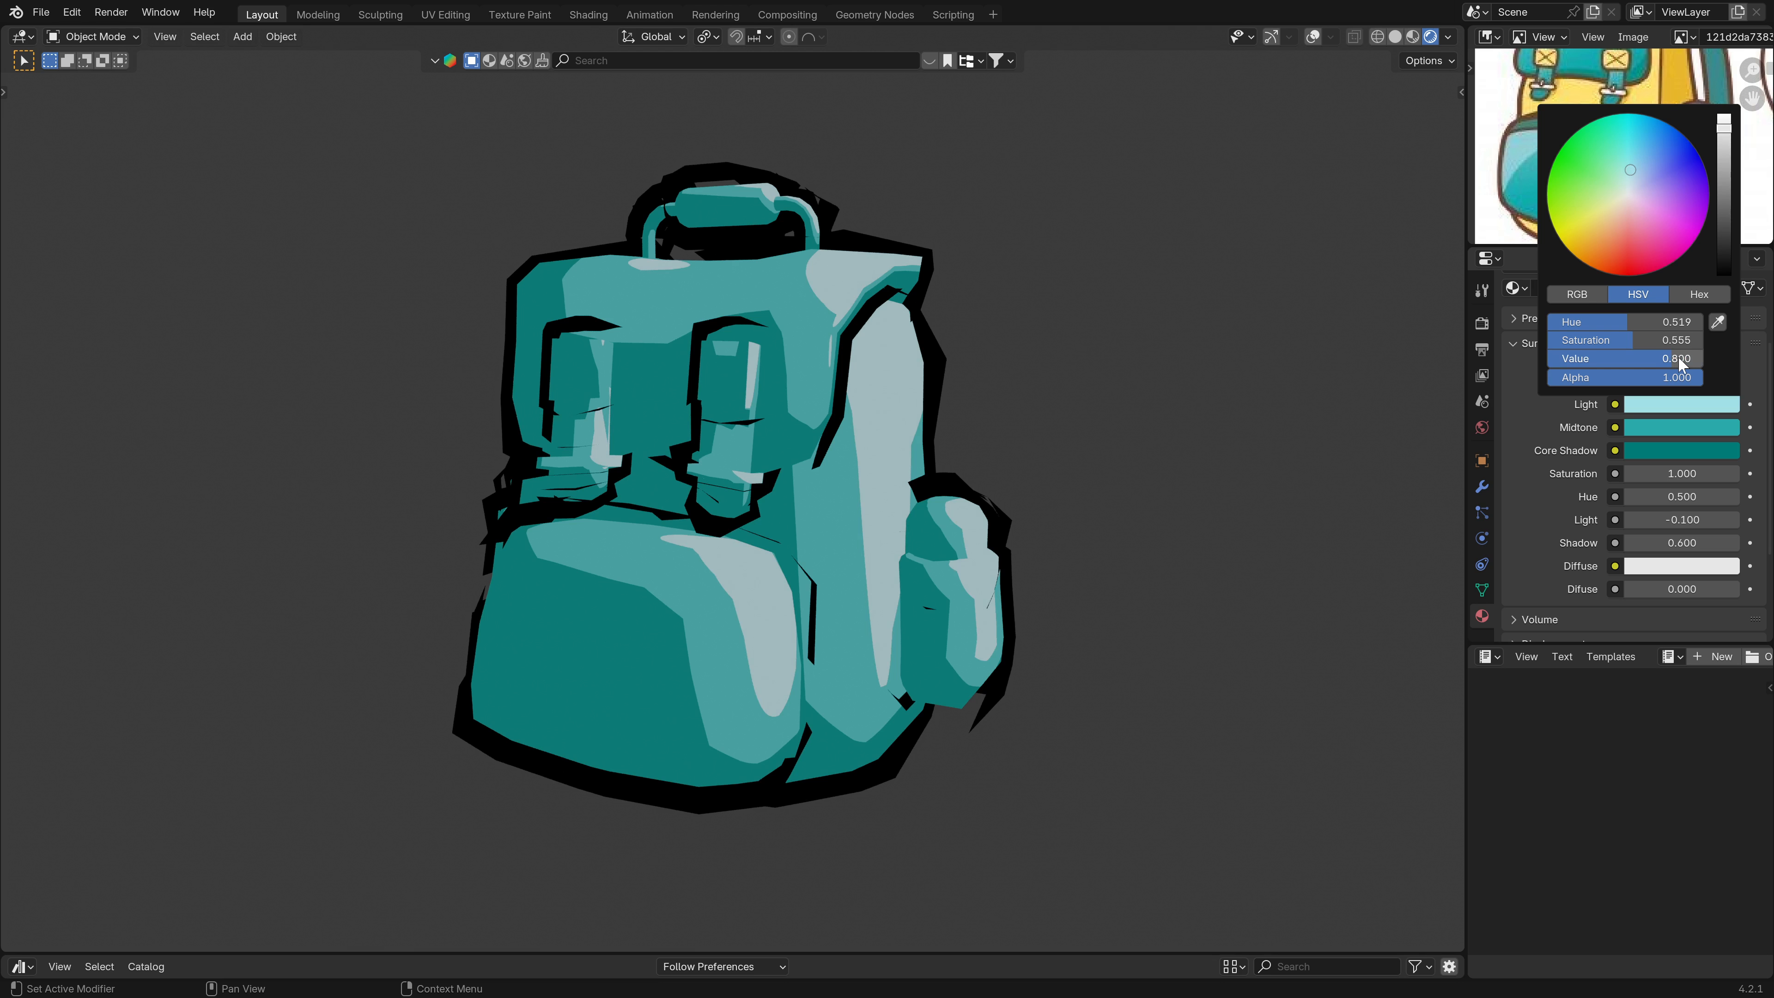
double_click(1682, 359)
type(".9")
key("Return")
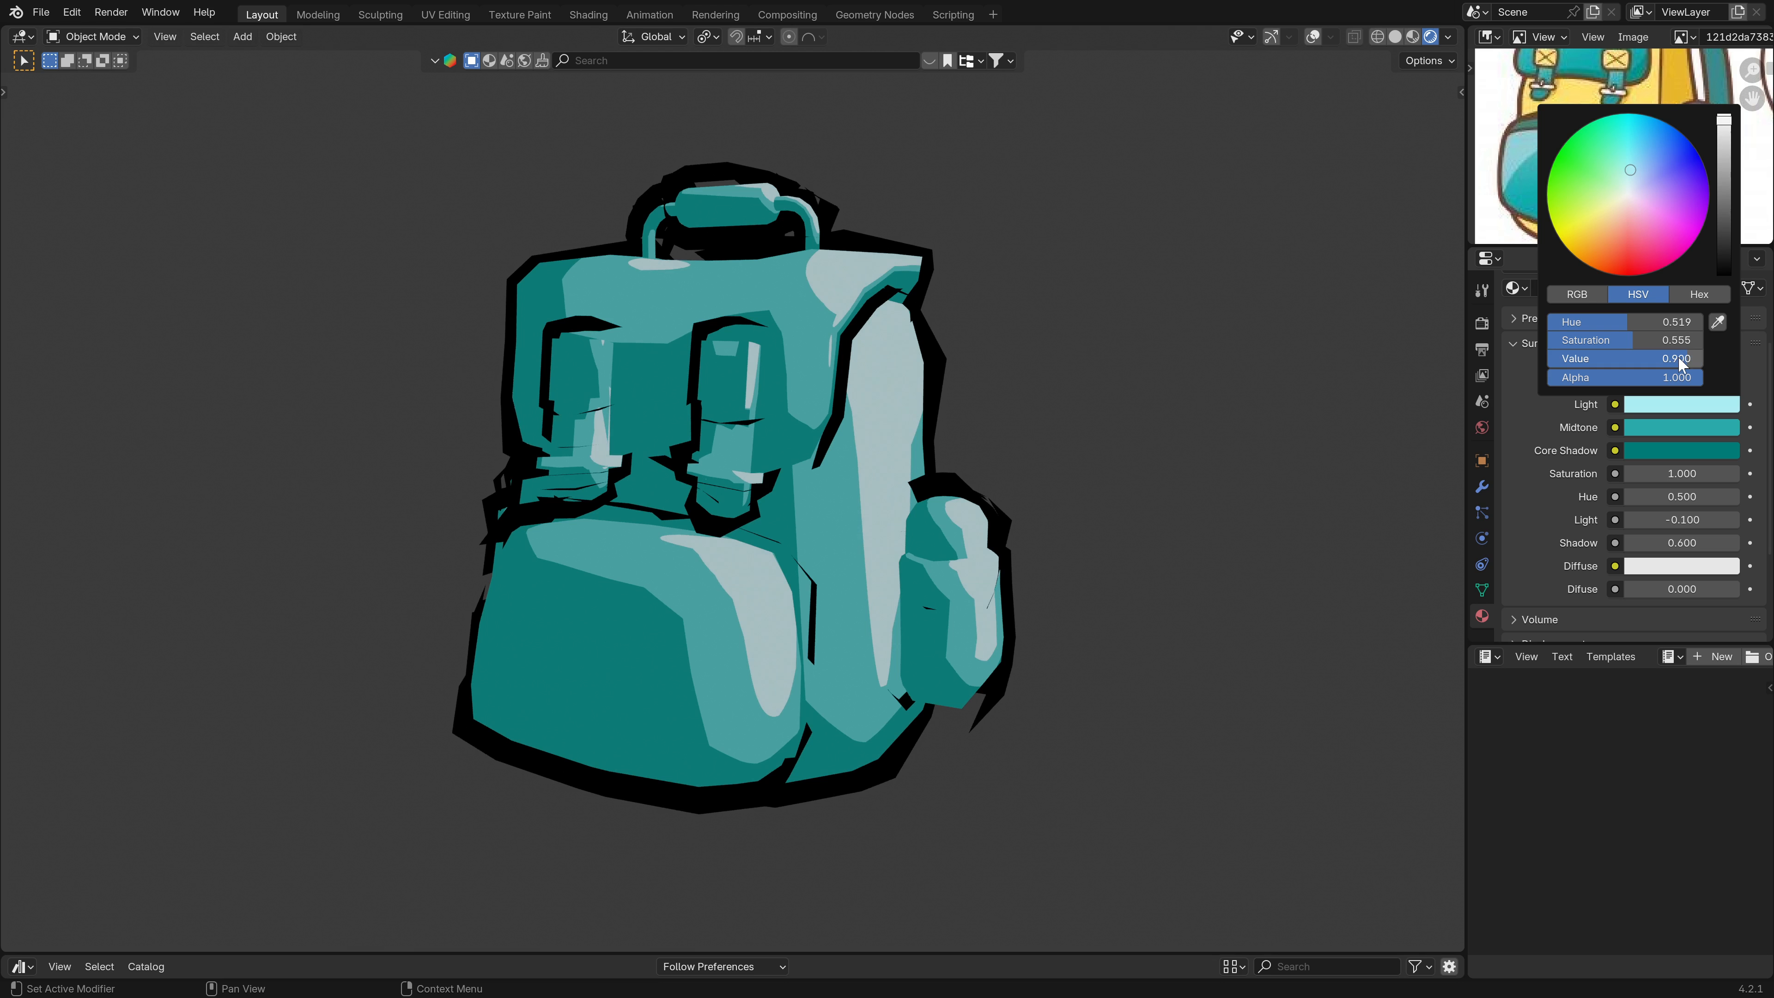
scroll(844, 543, "down", 3)
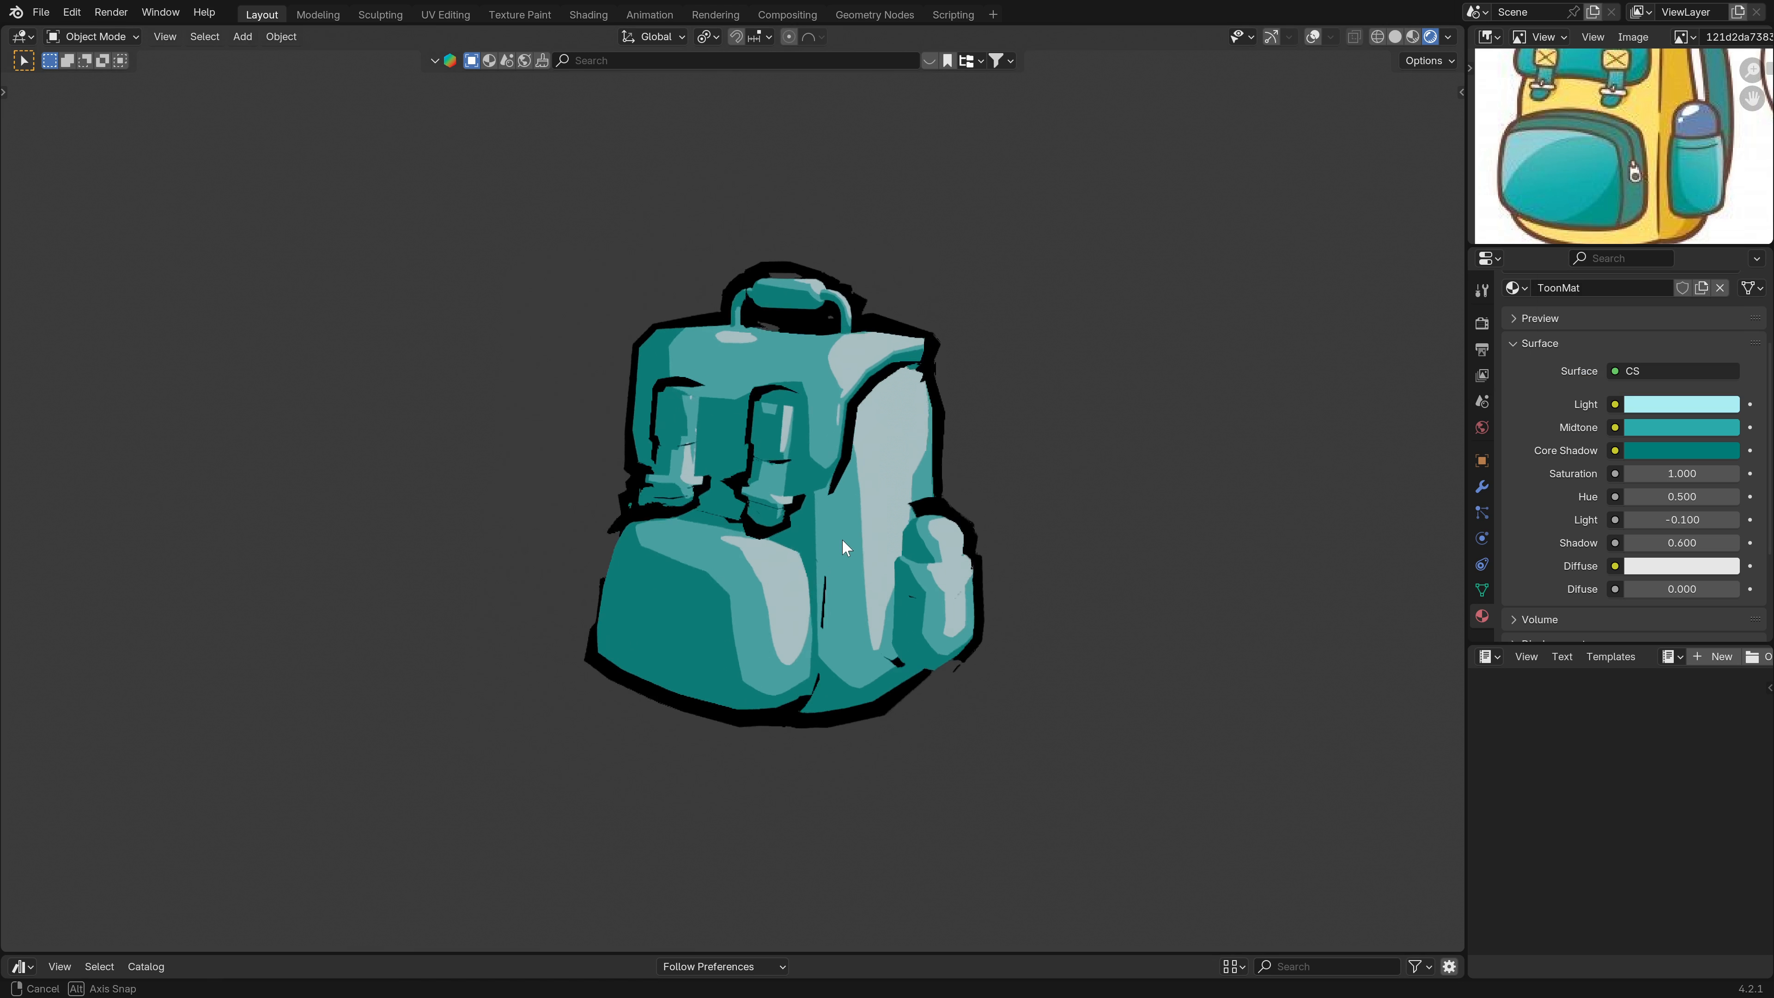
mouse_move(843, 543)
middle_mouse_down()
mouse_move(737, 552)
mouse_move(995, 538)
mouse_move(860, 537)
middle_mouse_up()
Add three empty material slots to the backpack and save the file.
left_click(1573, 350)
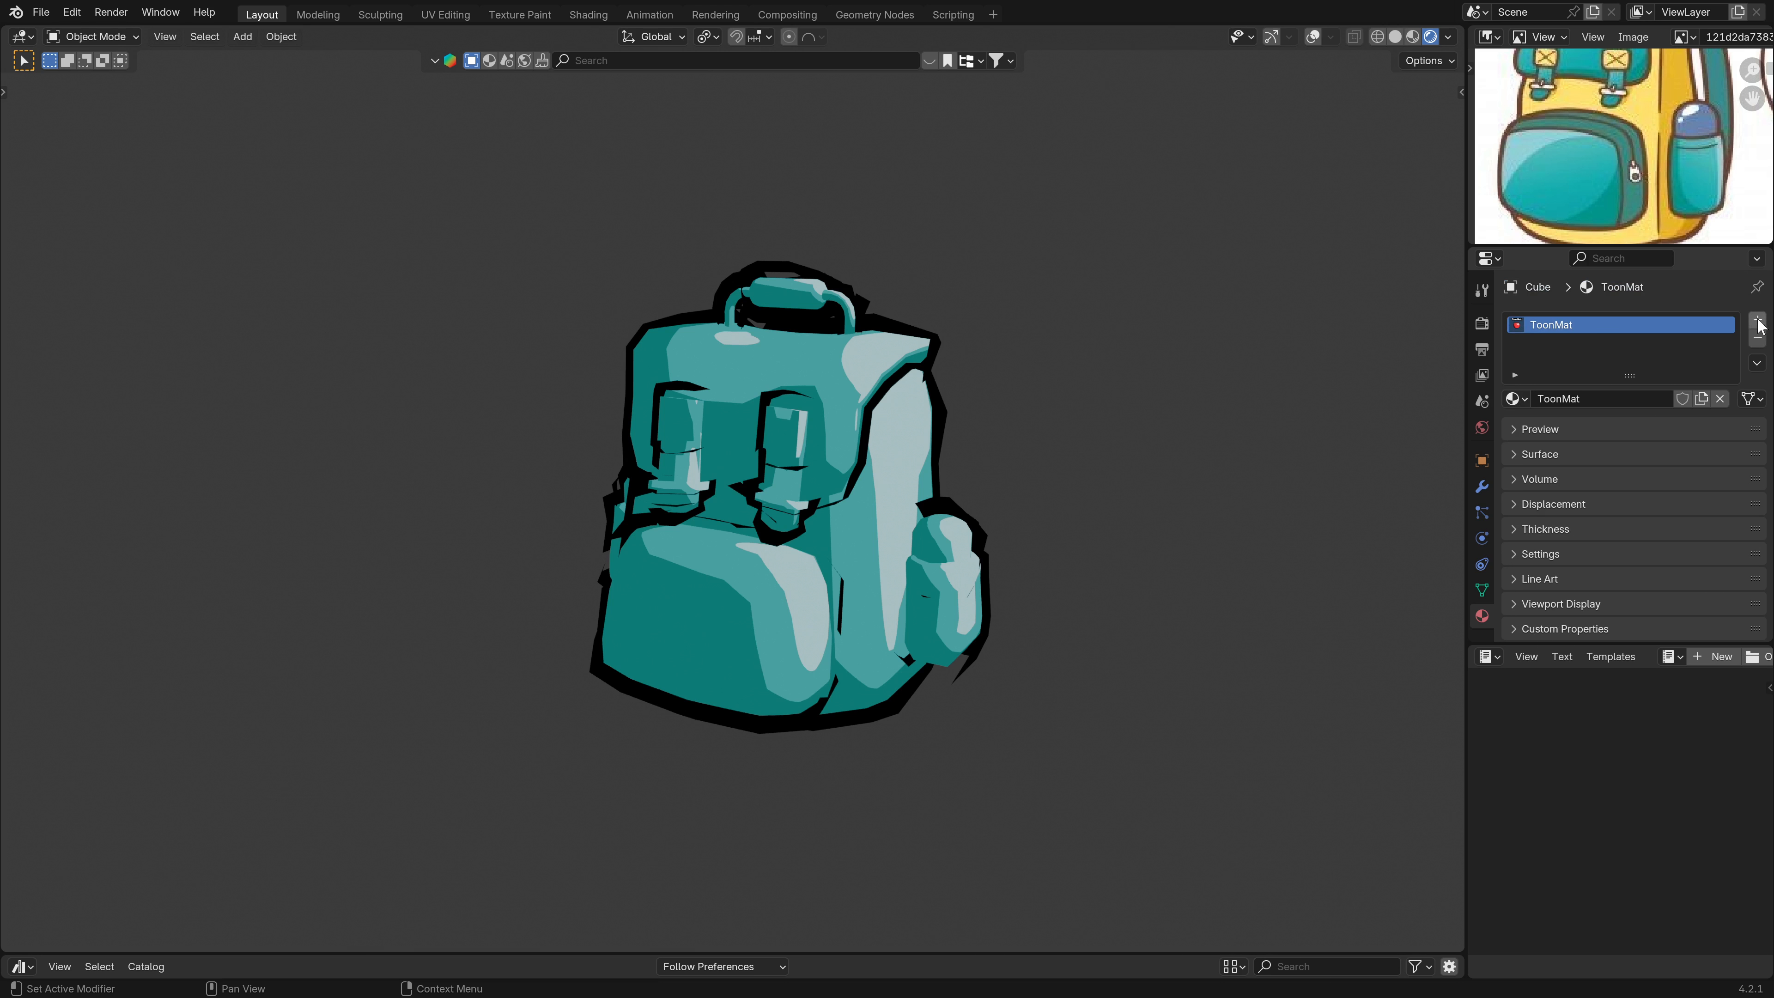
middle_click_drag(1629, 100, 1597, 132)
scroll(1645, 159, "down", 1)
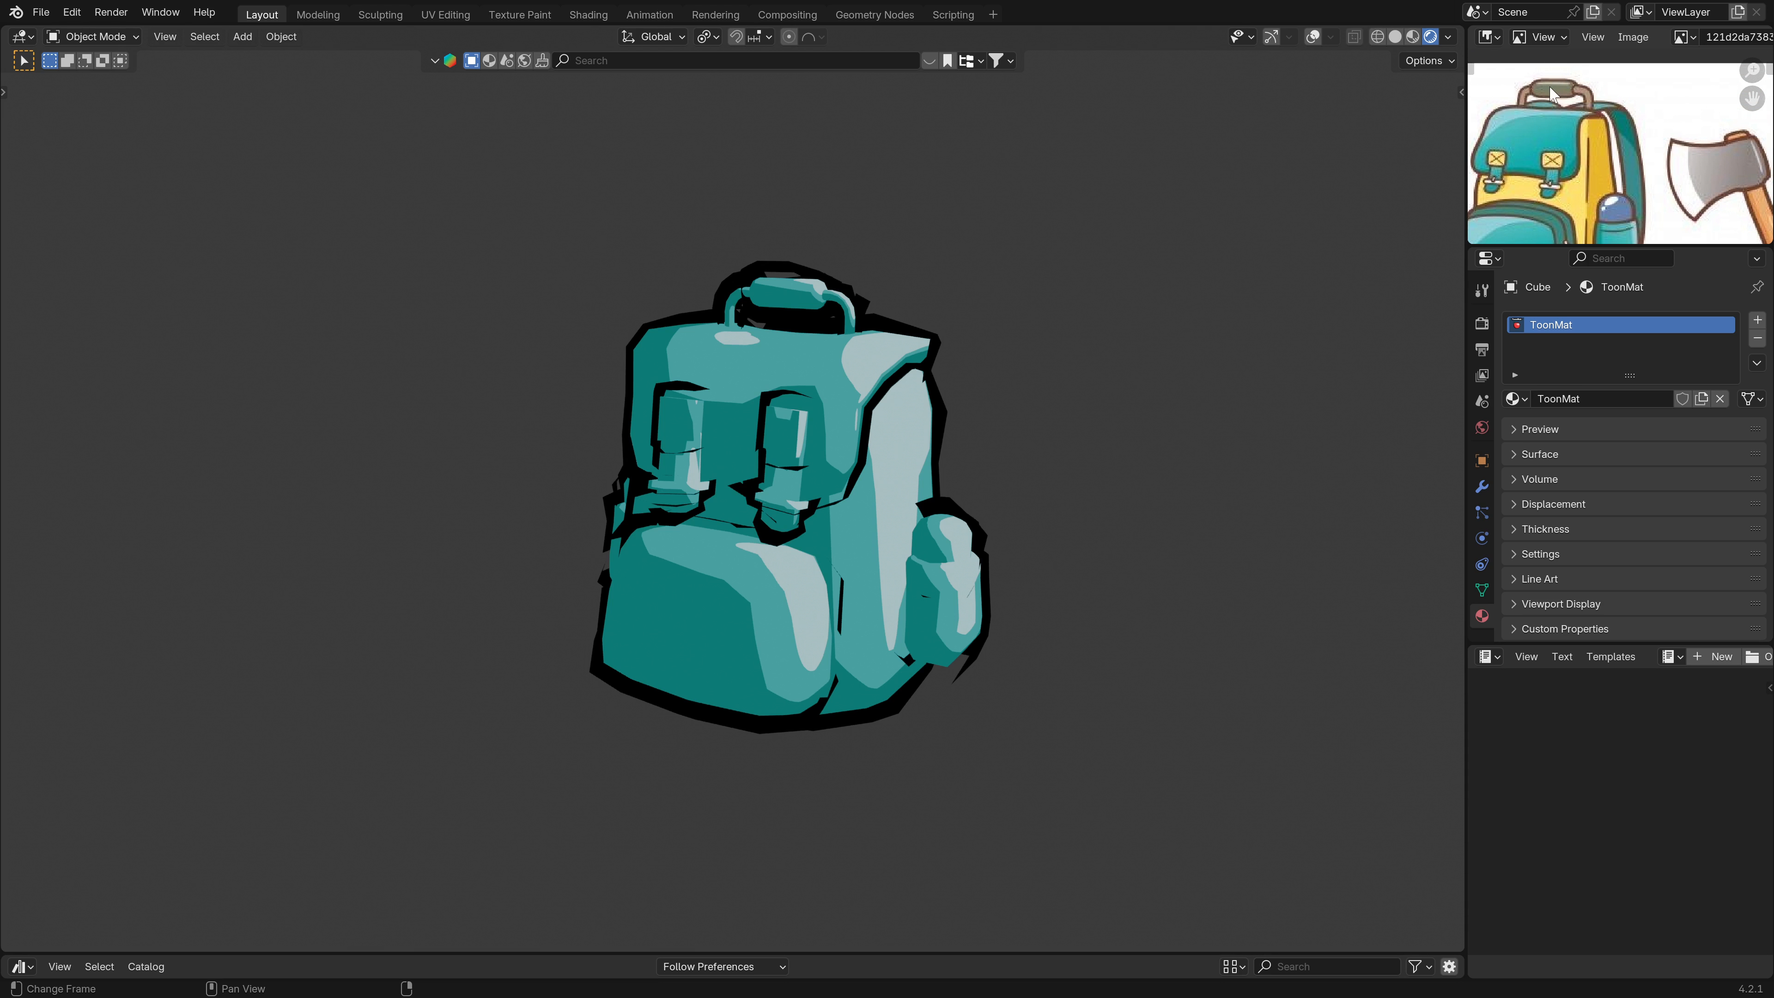
scroll(1594, 187, "down", 2)
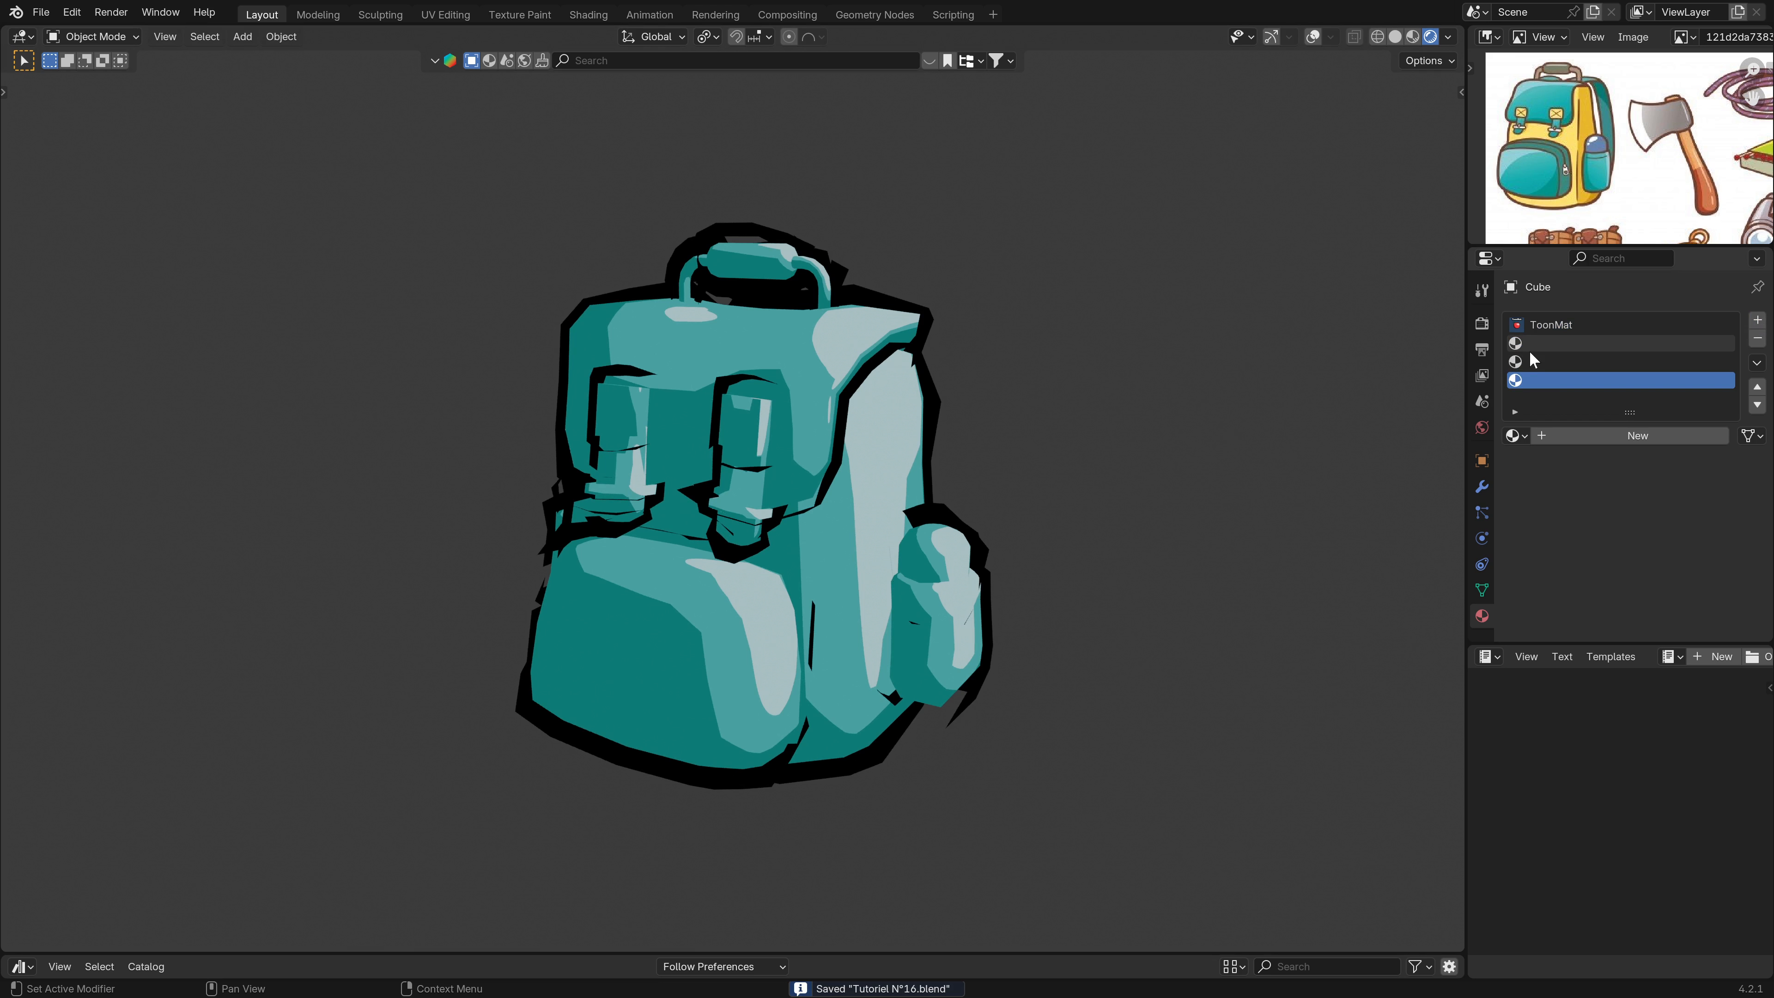
Rename the ToonMat material as Vert.
left_click(1541, 327)
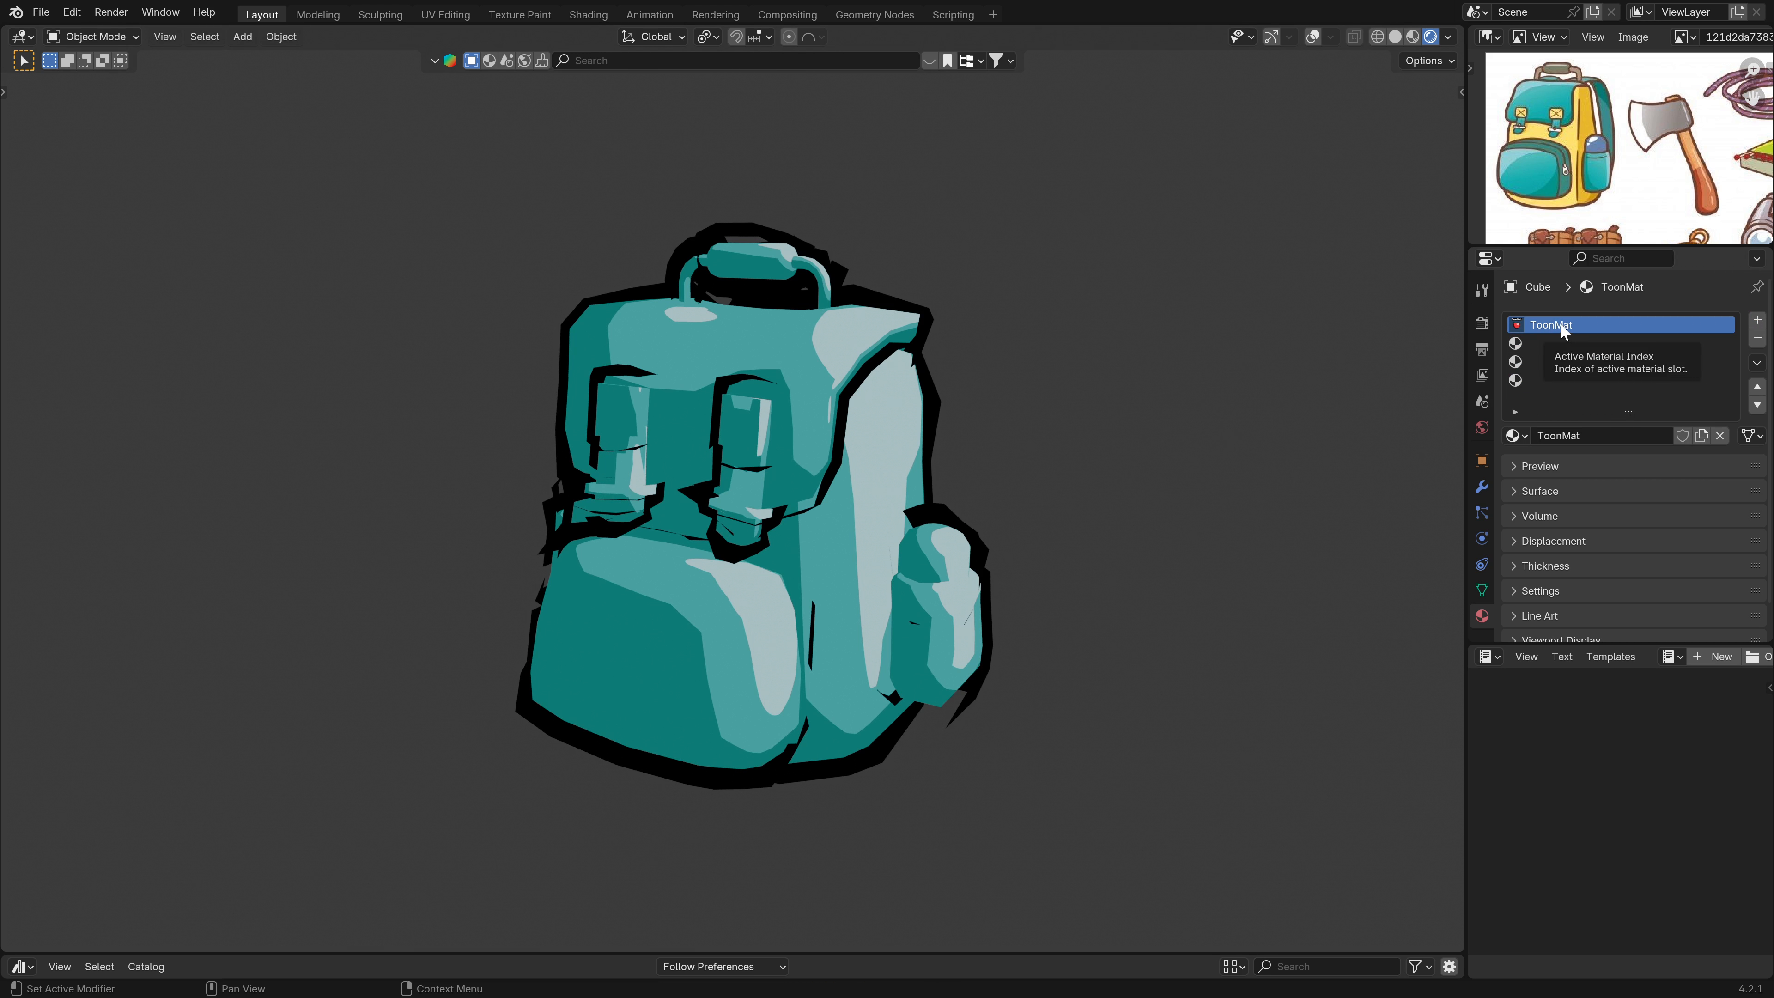
double_click(1560, 325)
type("Vert")
key("Return")
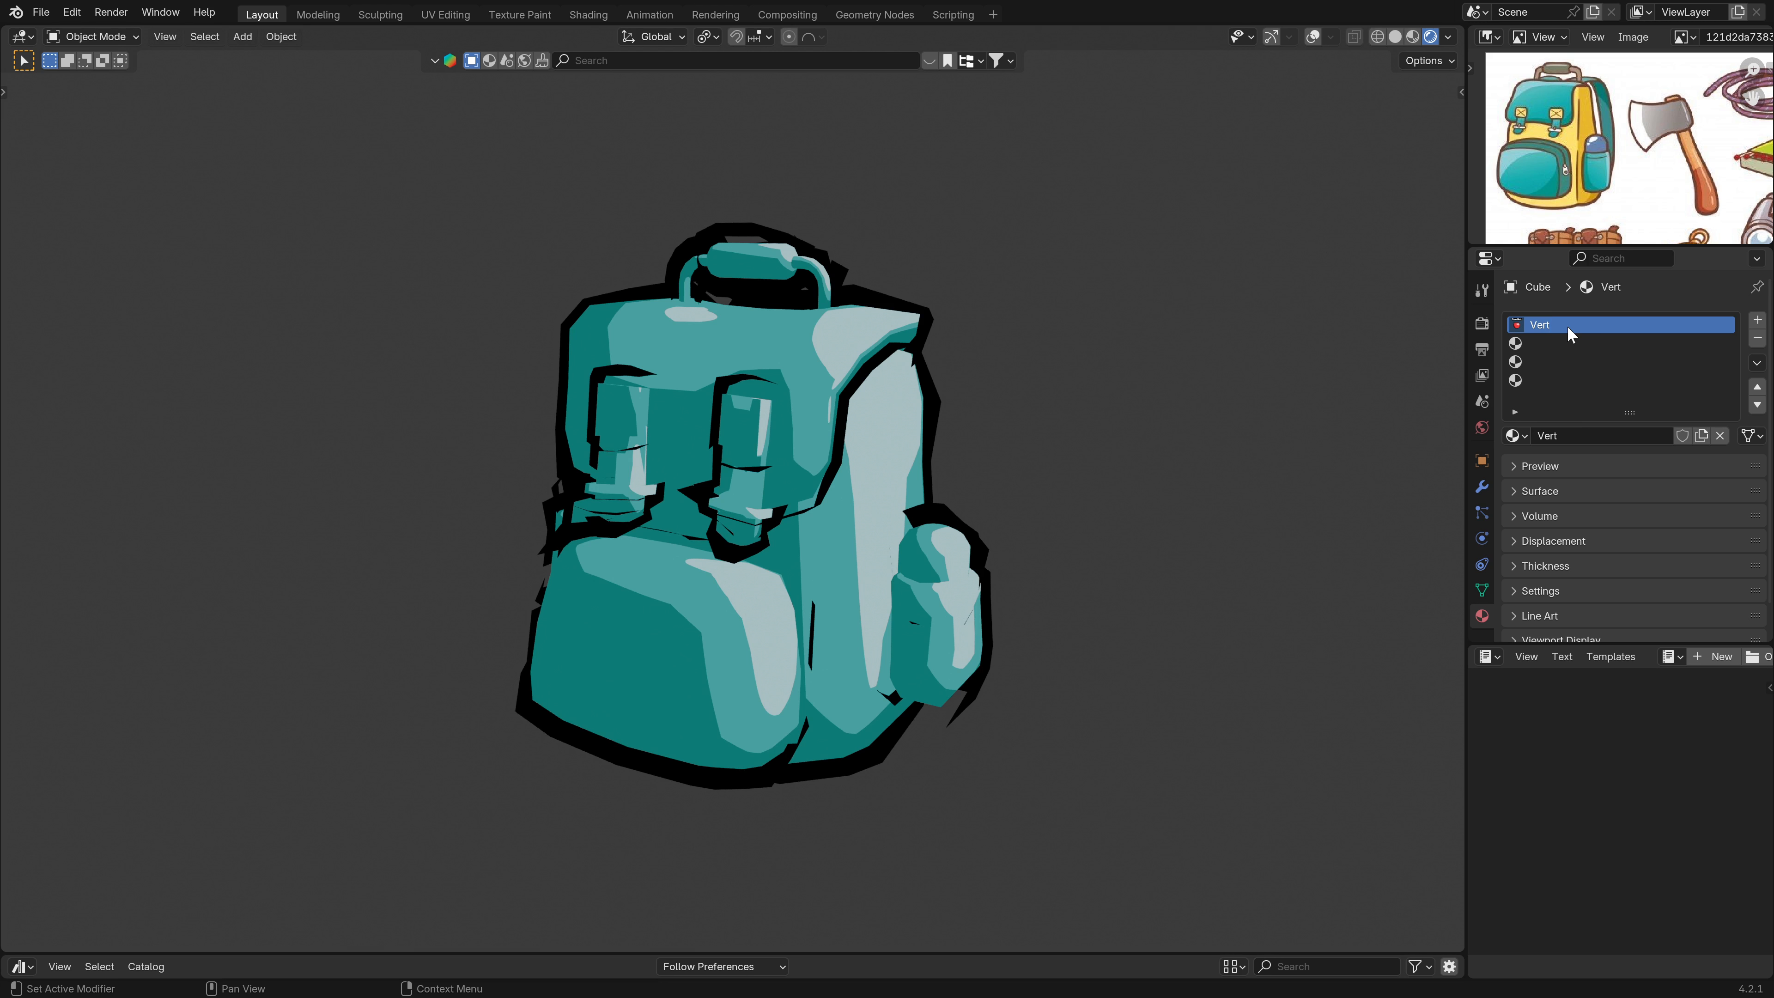
Assign the Vert material to the second slot and make it an independent copy.
left_click(1522, 344)
left_click(1517, 436)
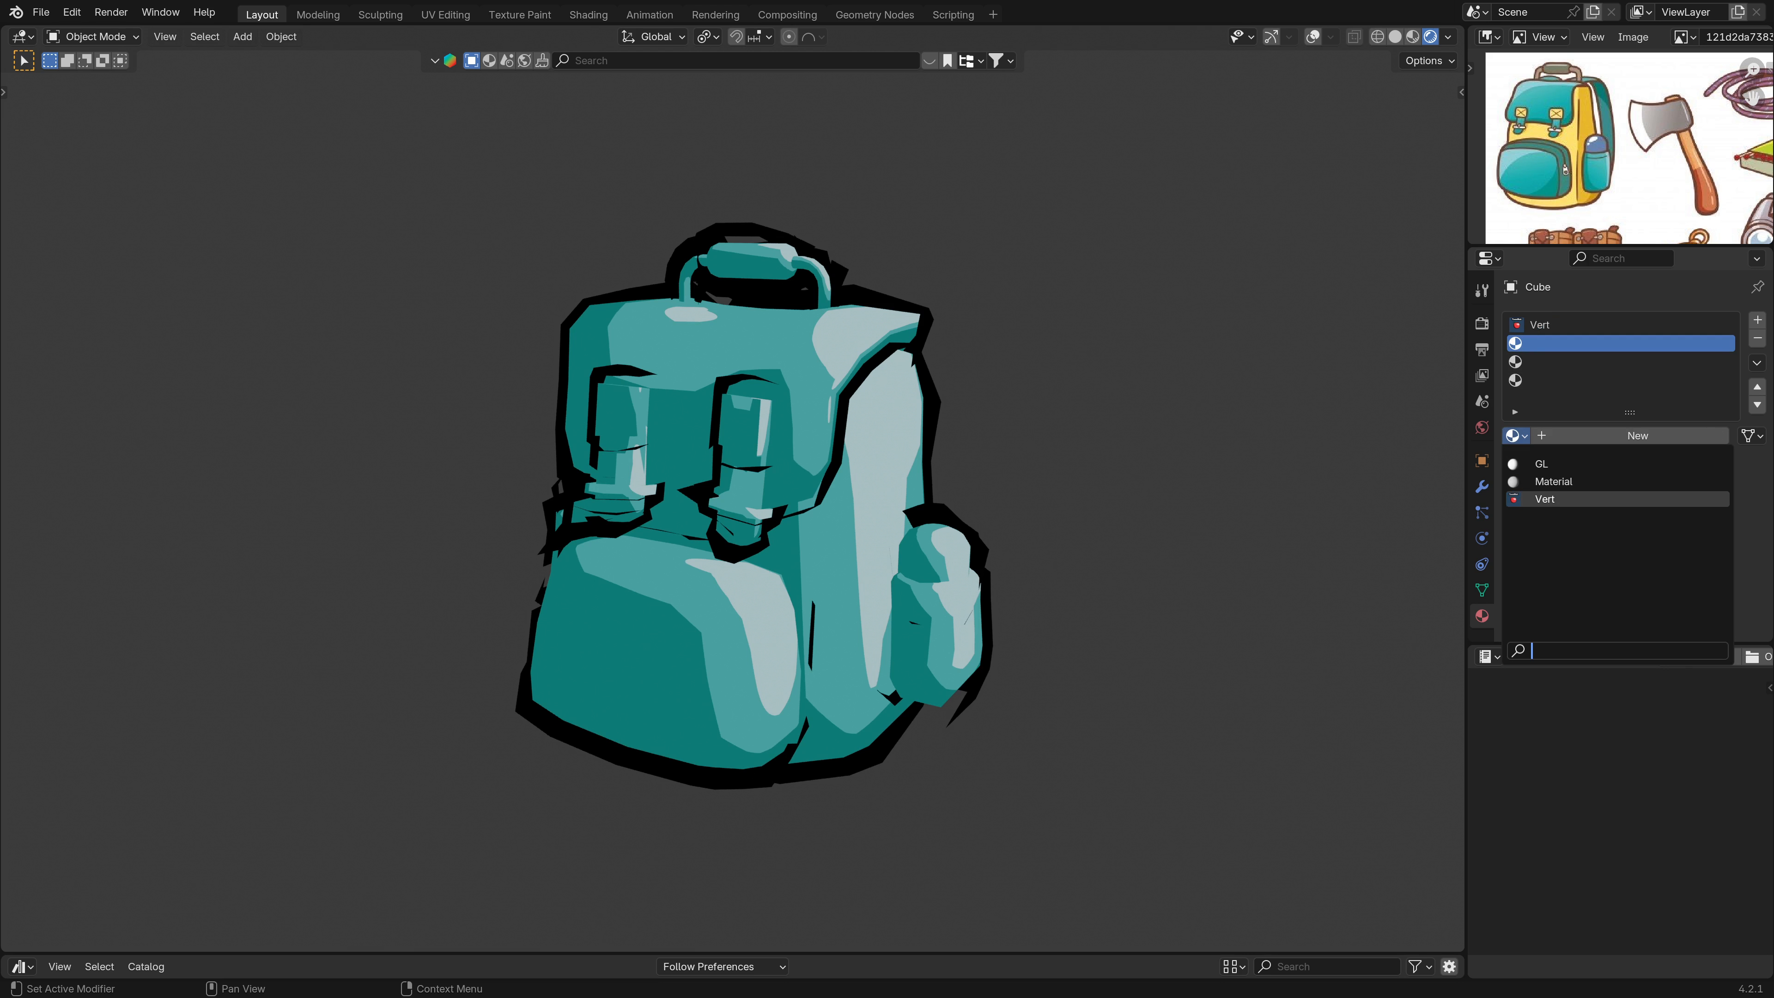
left_click(1544, 499)
left_click(1655, 438)
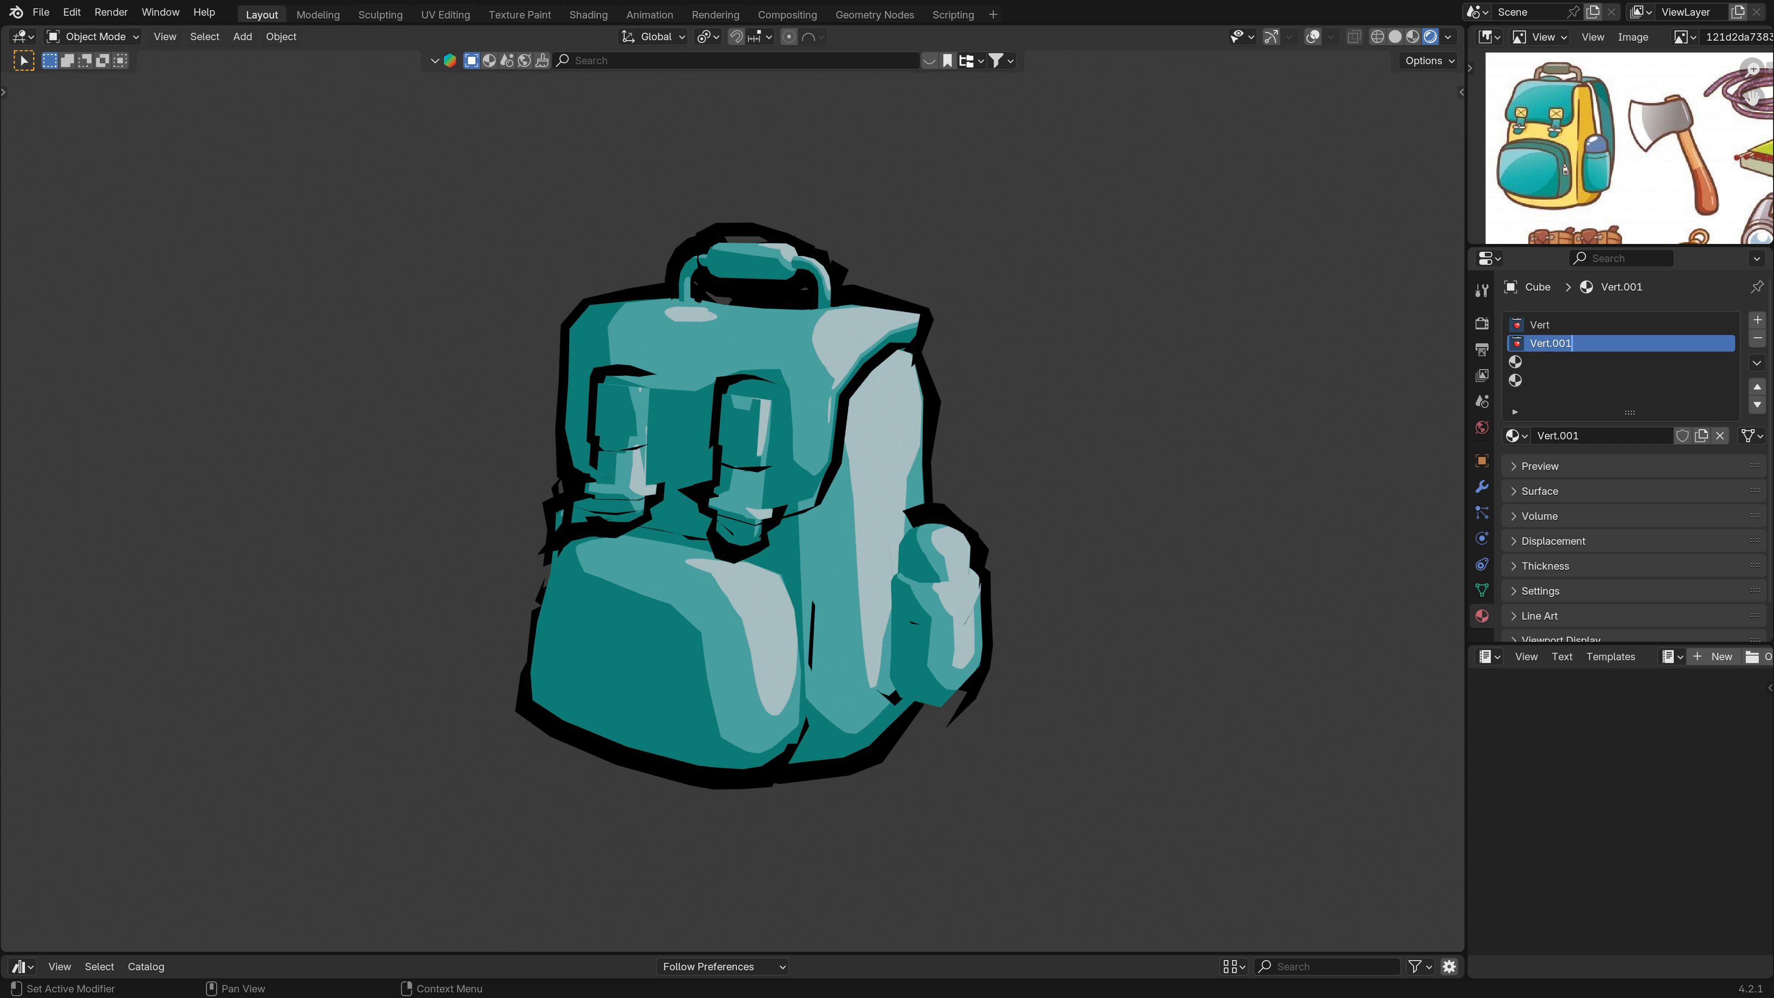
Rename the second slot's material as Jaune and give the third slot an independent copy of Vert.
type("Jaune")
key("Return")
left_click(1515, 362)
left_click(1512, 435)
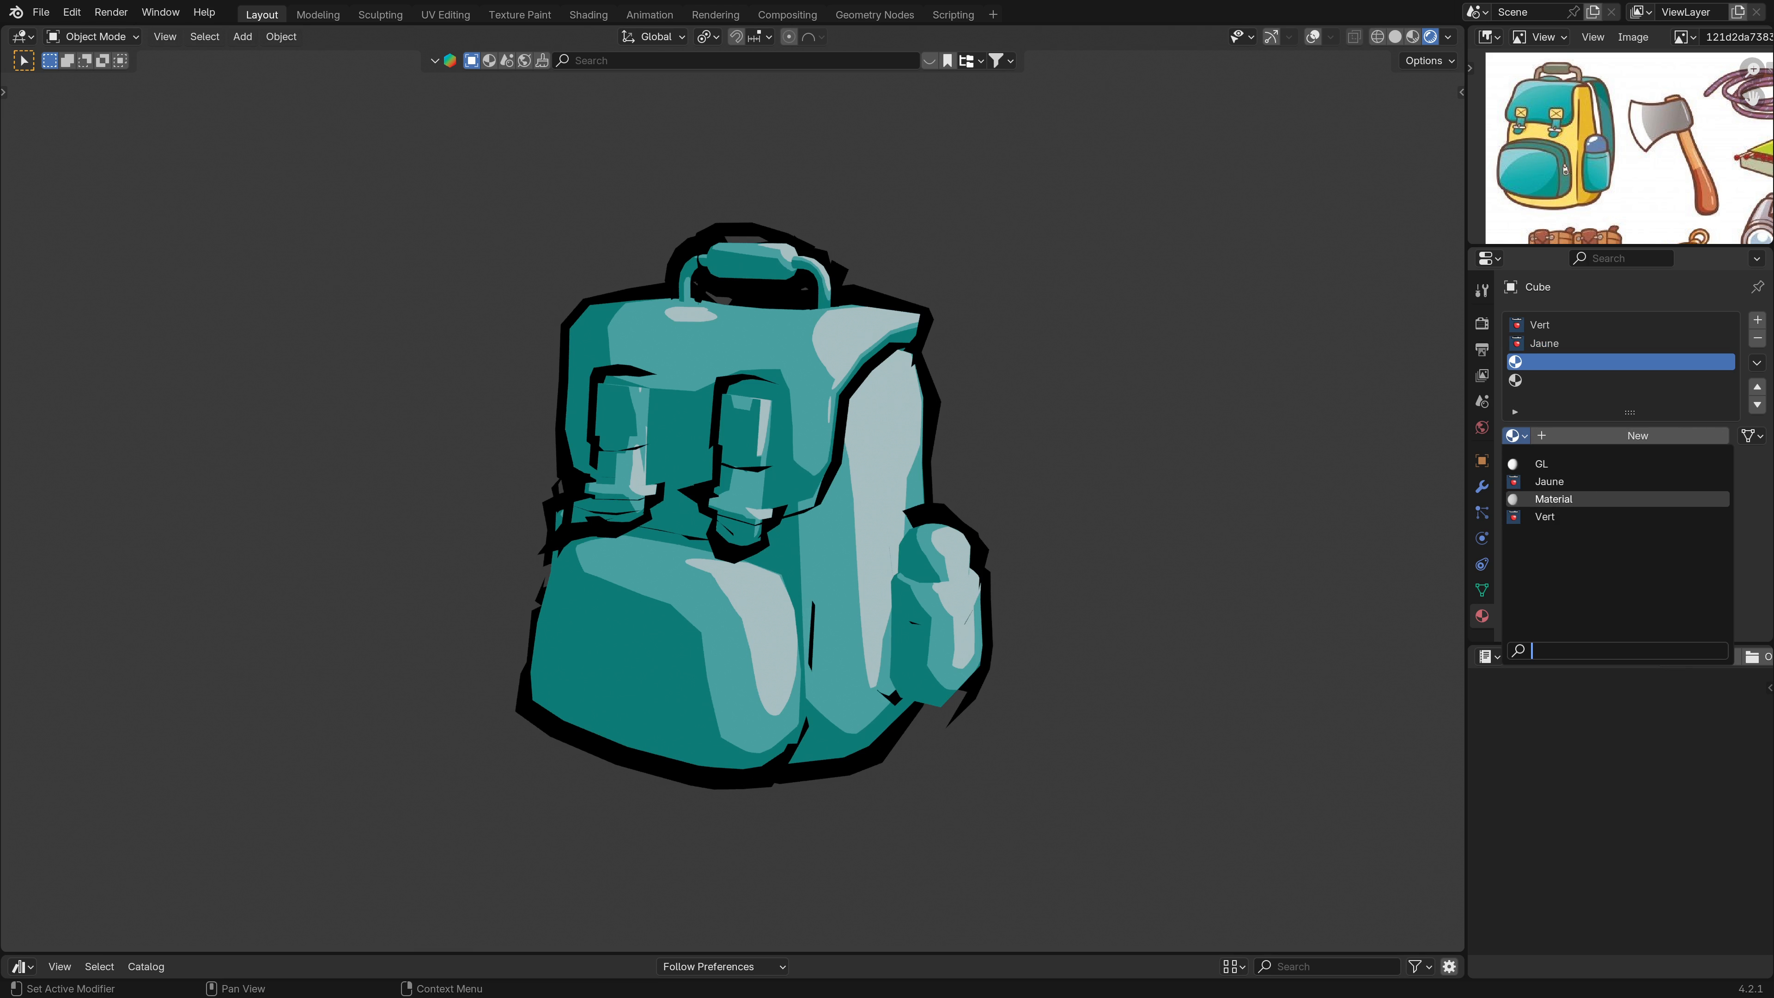
left_click(1582, 517)
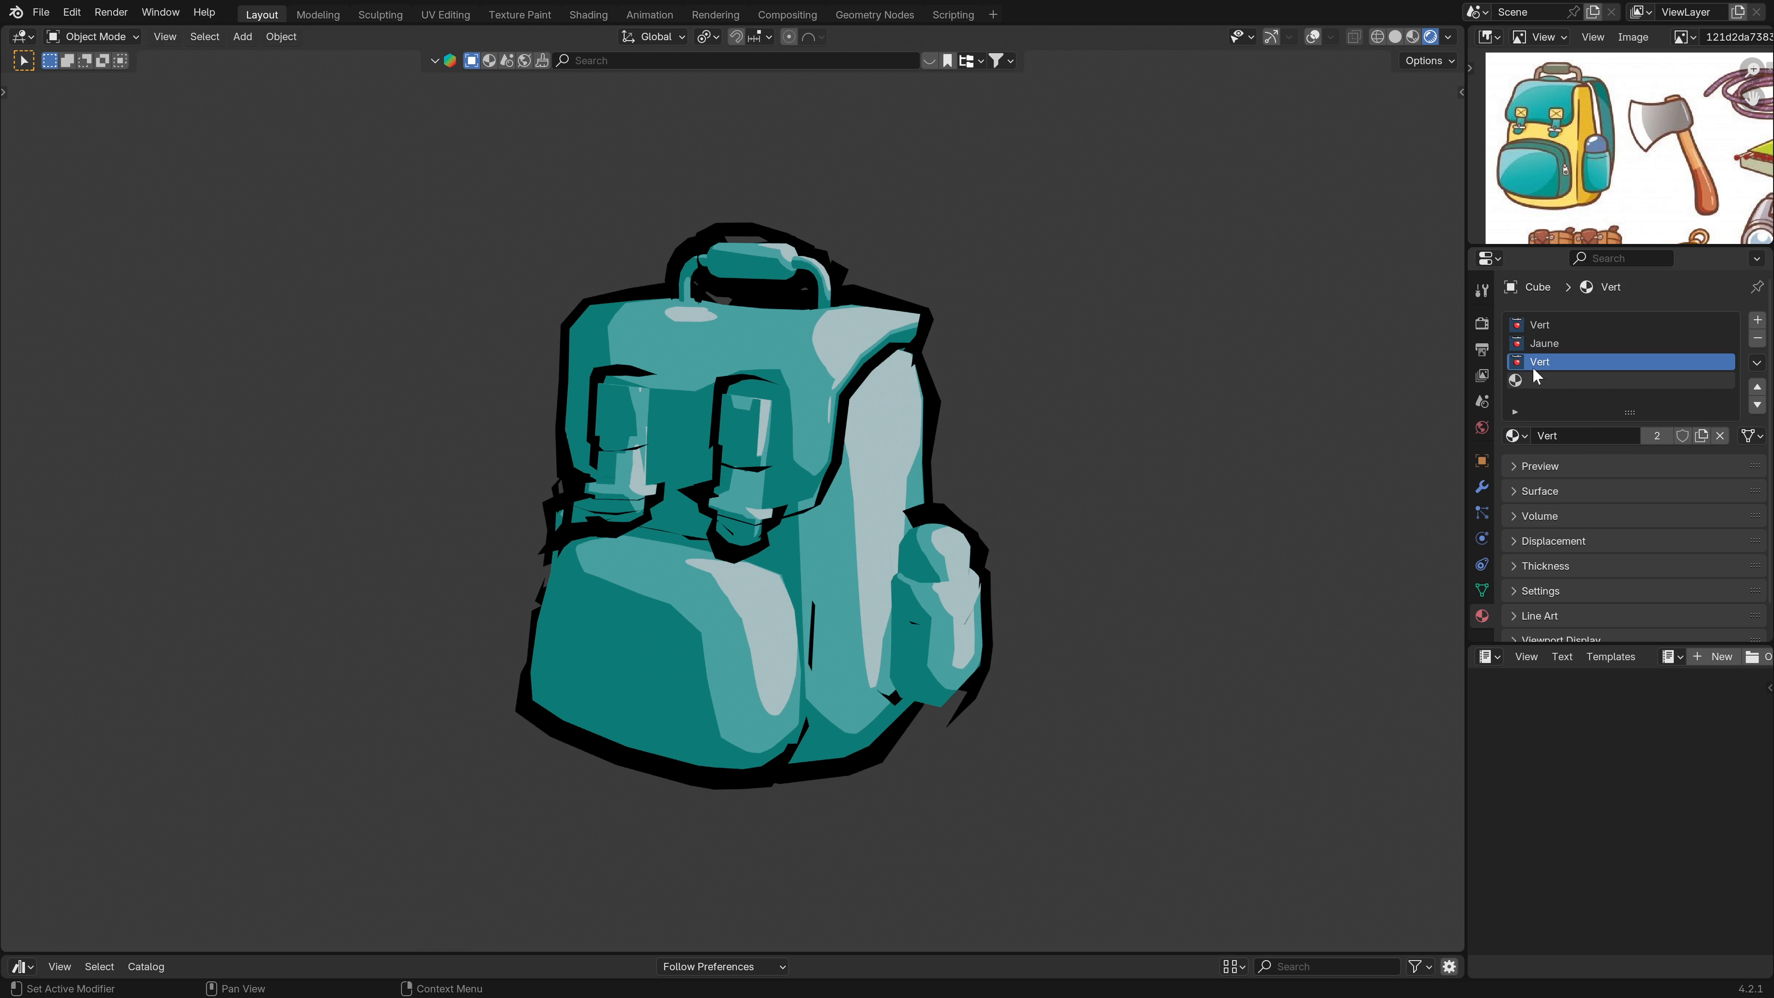
left_click(1657, 435)
Assign the Jaune material to the fourth slot and make it an independent copy.
left_click(1519, 381)
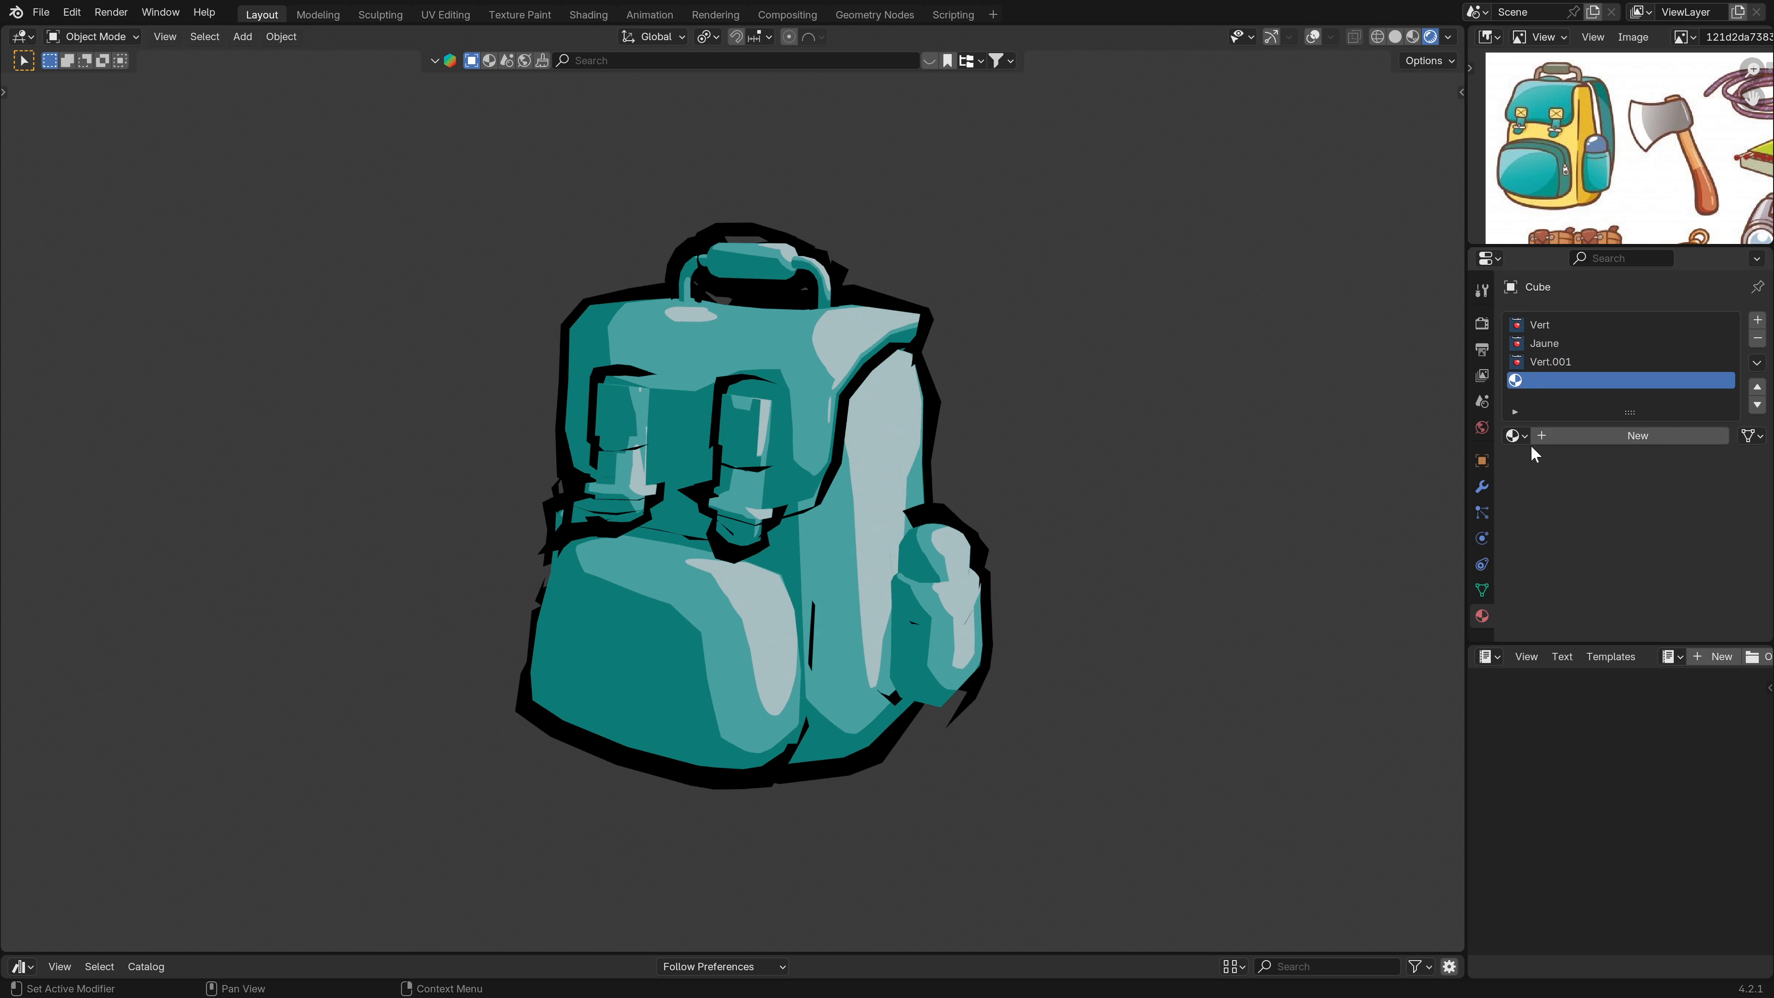
left_click(1514, 436)
left_click(1549, 481)
left_click(1657, 436)
Rename the third slot's material as Noir and the fourth slot's material as Gris.
double_click(1549, 363)
type("Noir")
key("Return")
left_click(1553, 380)
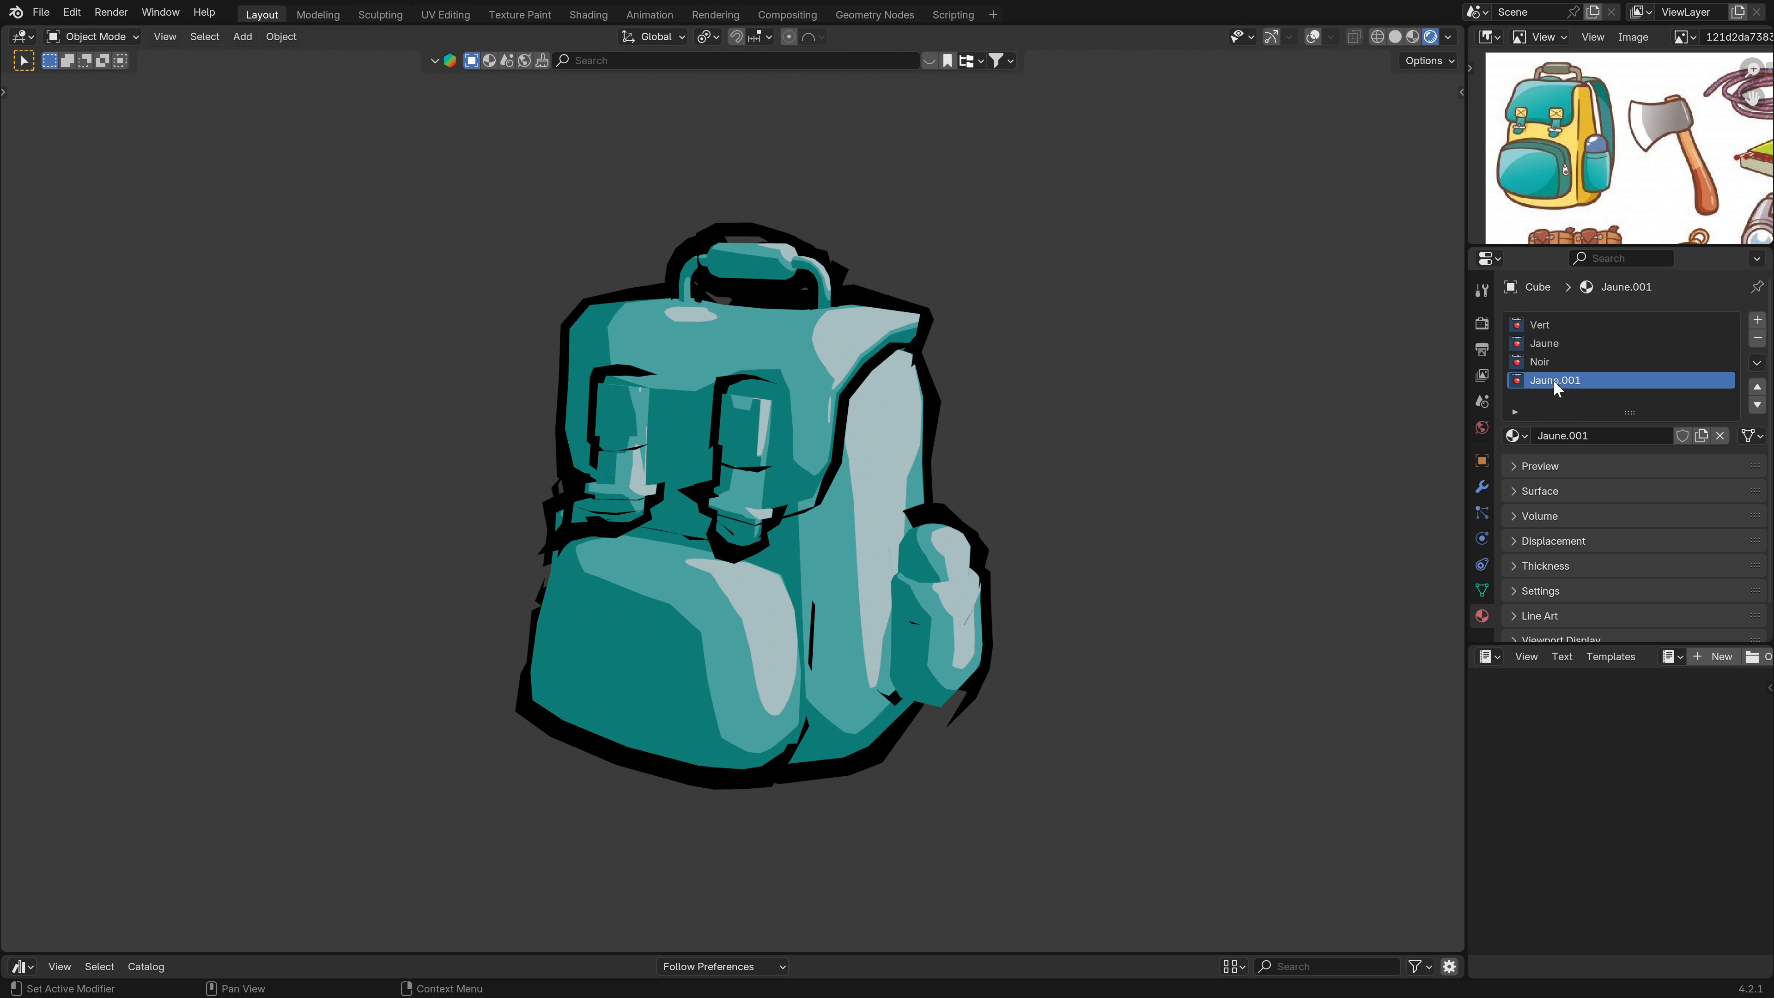
type("Gris")
key("Return")
Assign the Jaune material to all faces of the backpack's main body, selected as linked geometry.
left_click(1545, 343)
key("Tab")
left_click(1283, 36)
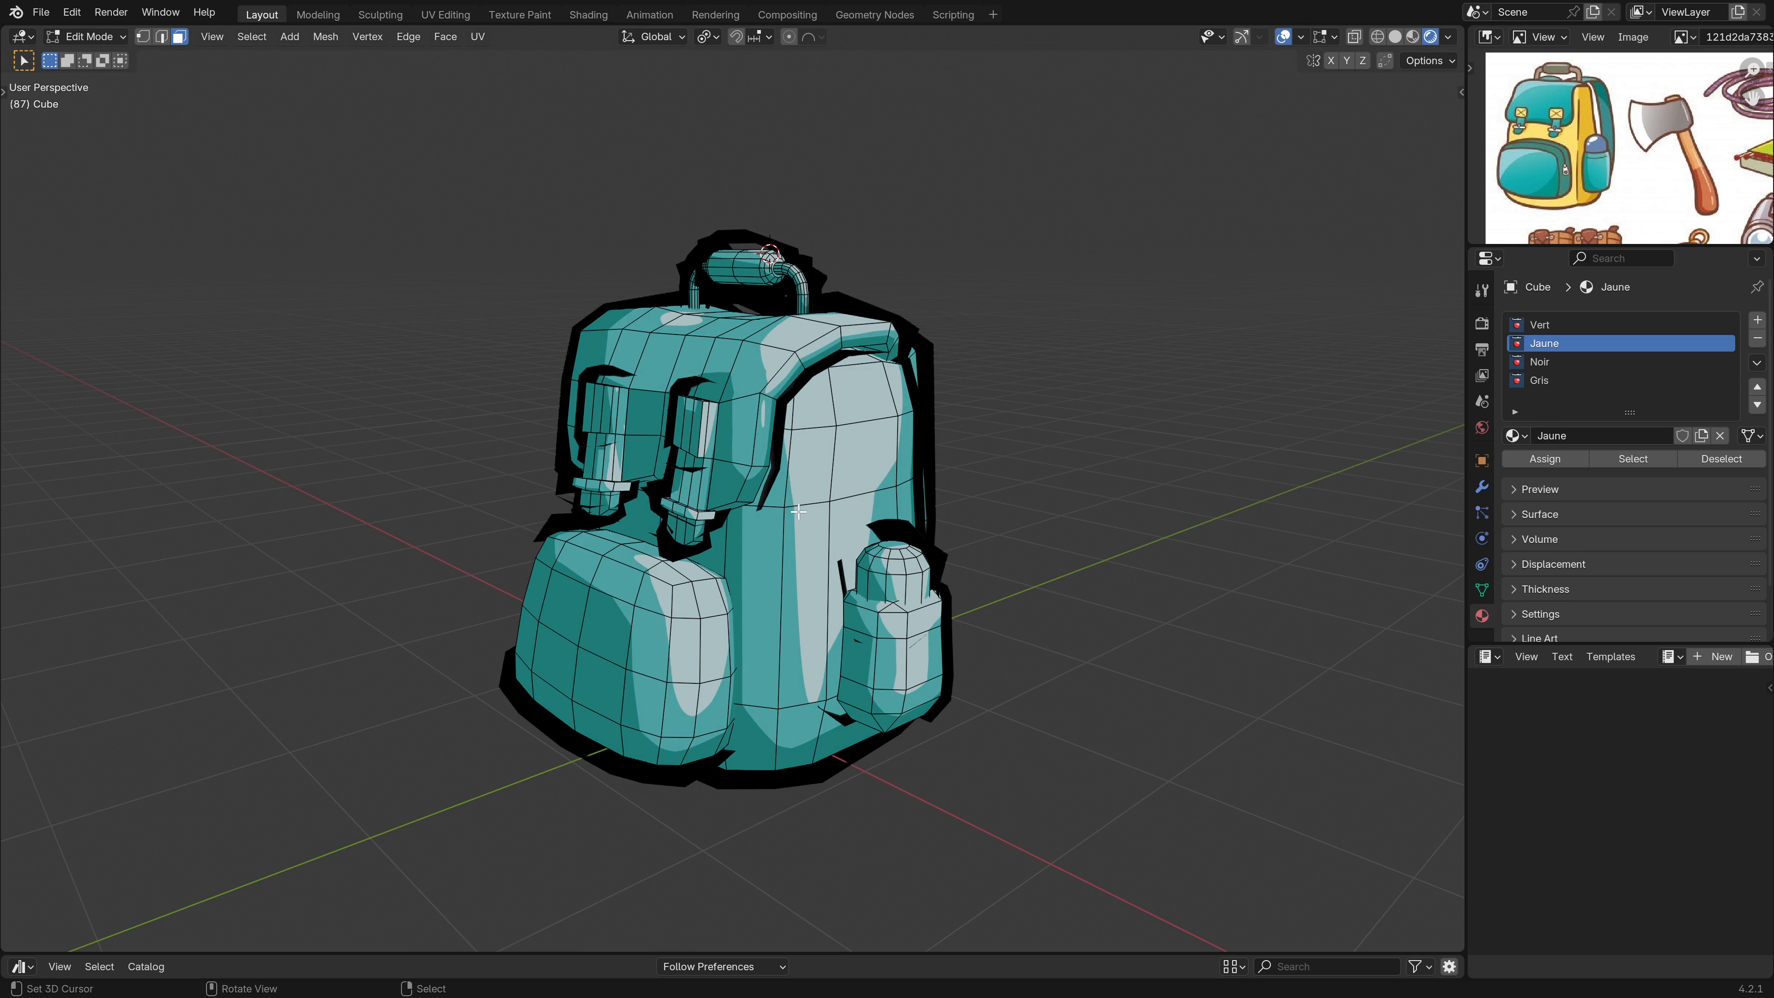
left_click(827, 491)
key("l")
middle_click_drag(792, 567, 856, 549)
left_click(1546, 343)
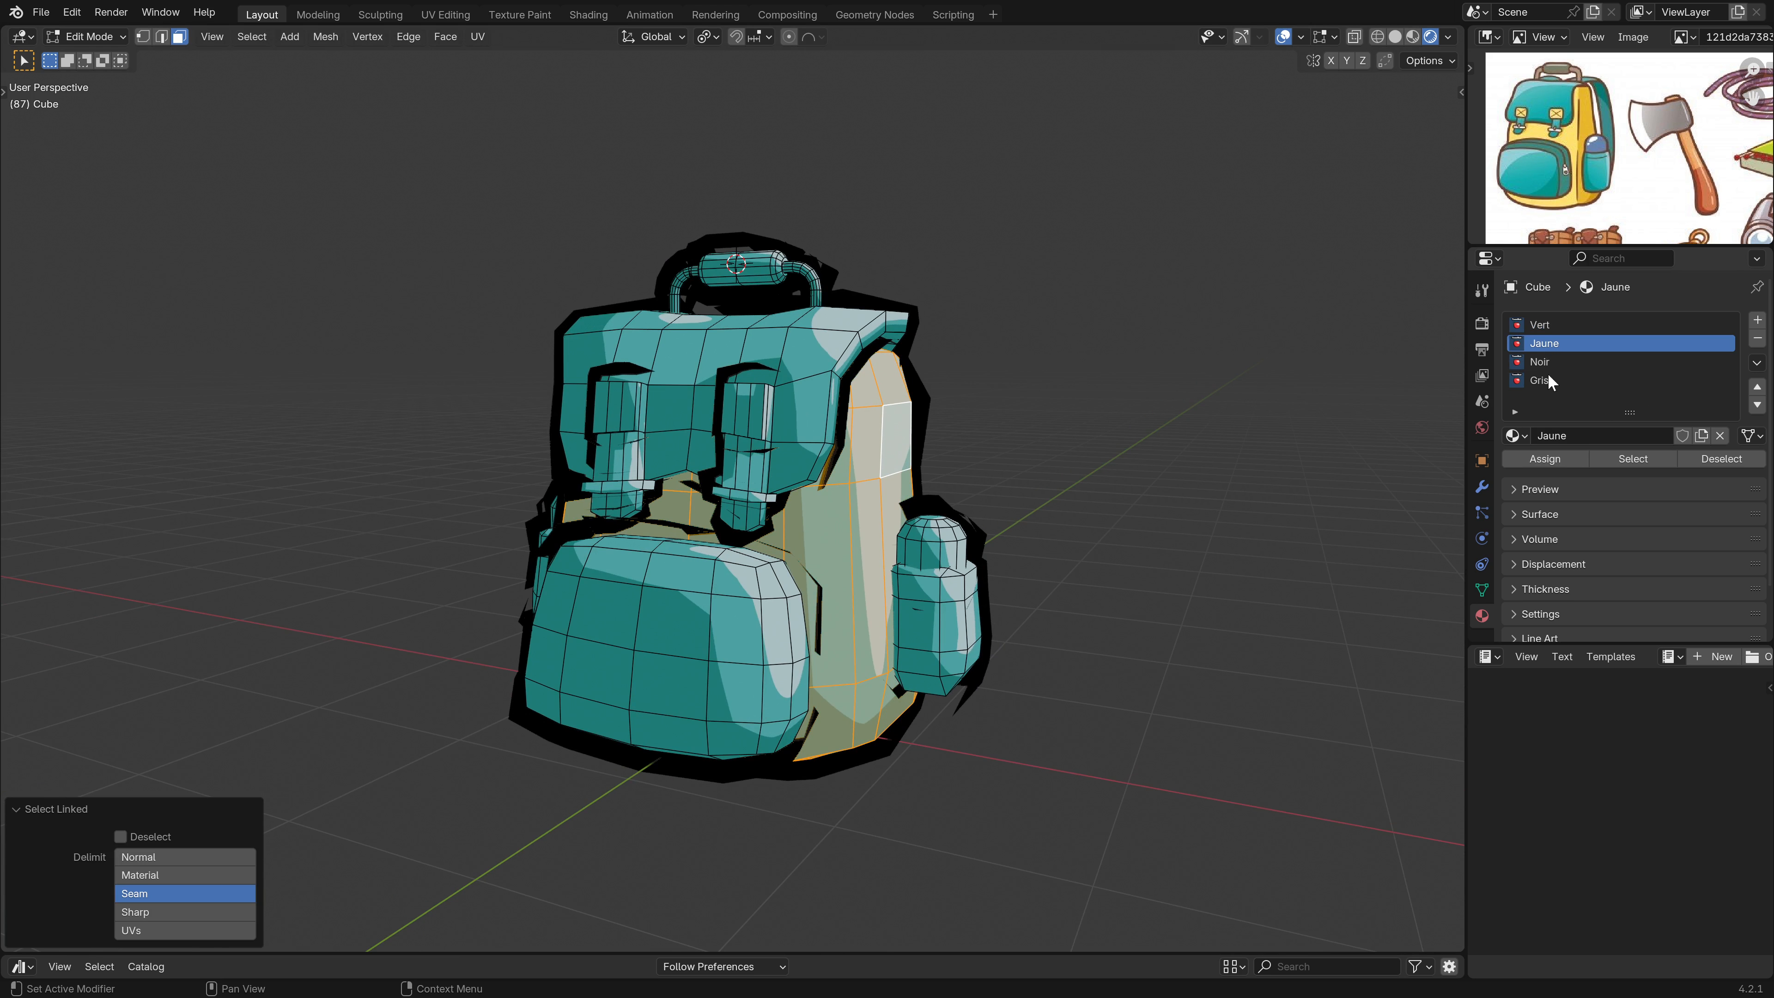
left_click(1552, 458)
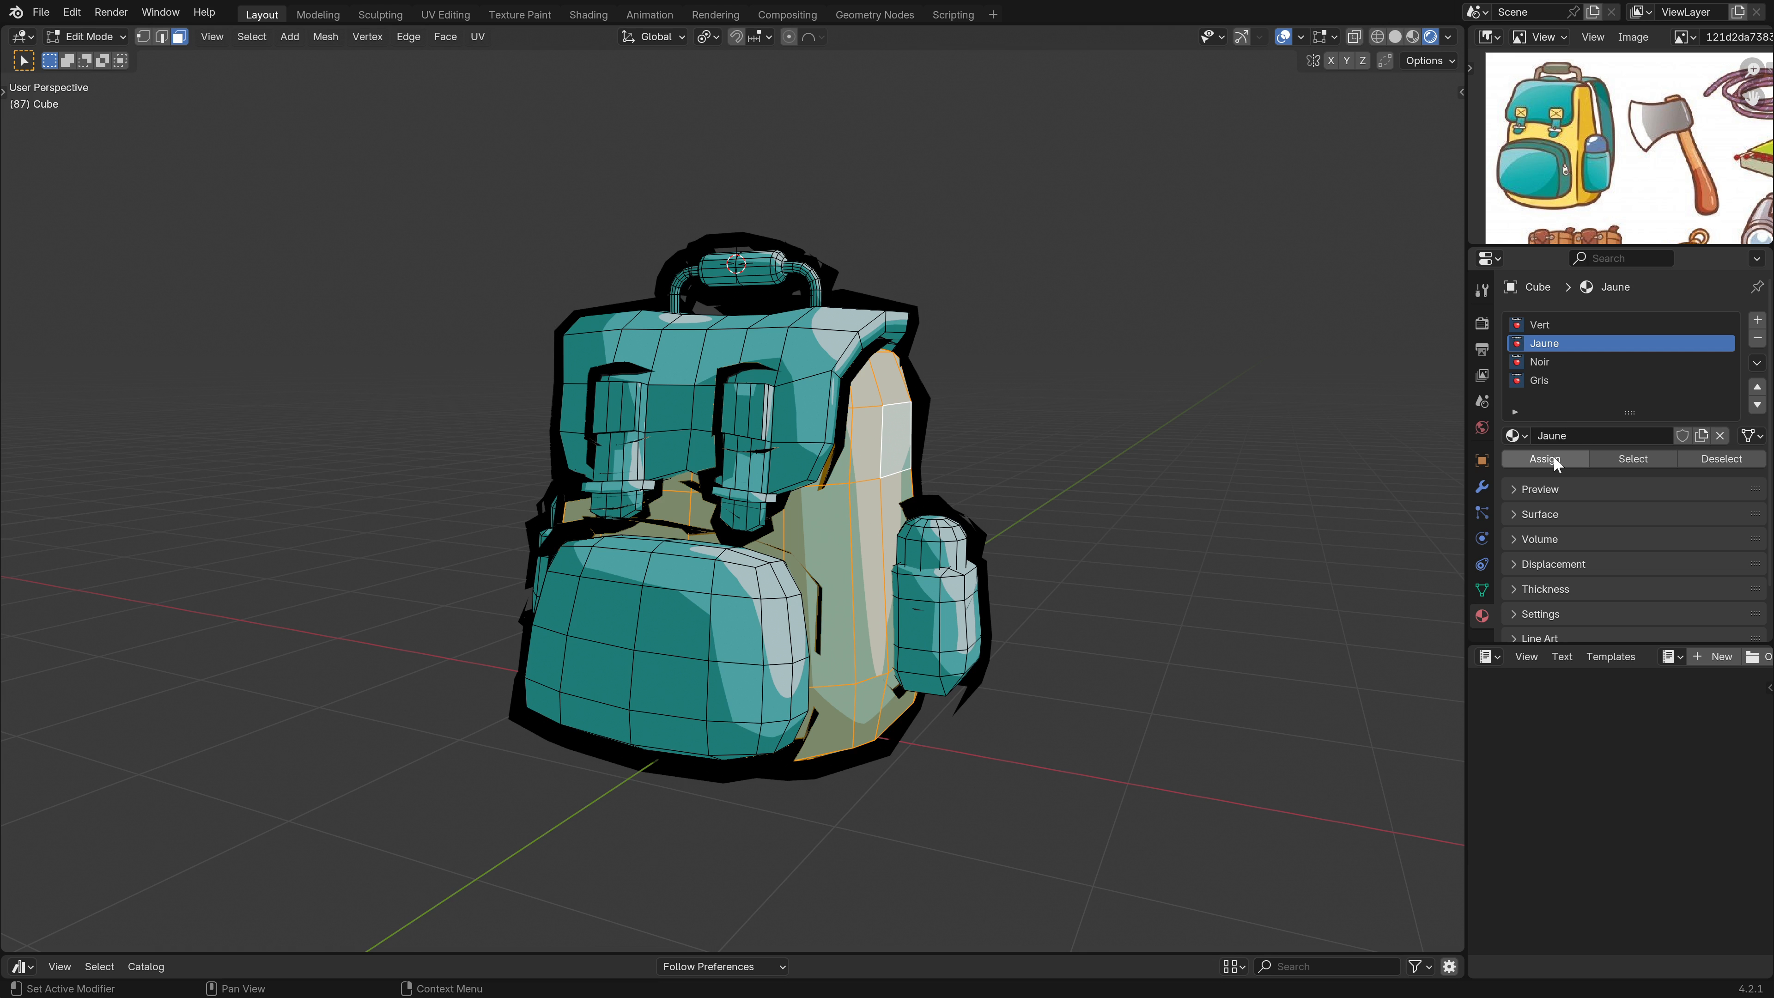
Set the Jaune material's Hue to 0.070, judging the colour with the viewport overlays hidden.
left_click(1531, 514)
scroll(1628, 495, "down", 4)
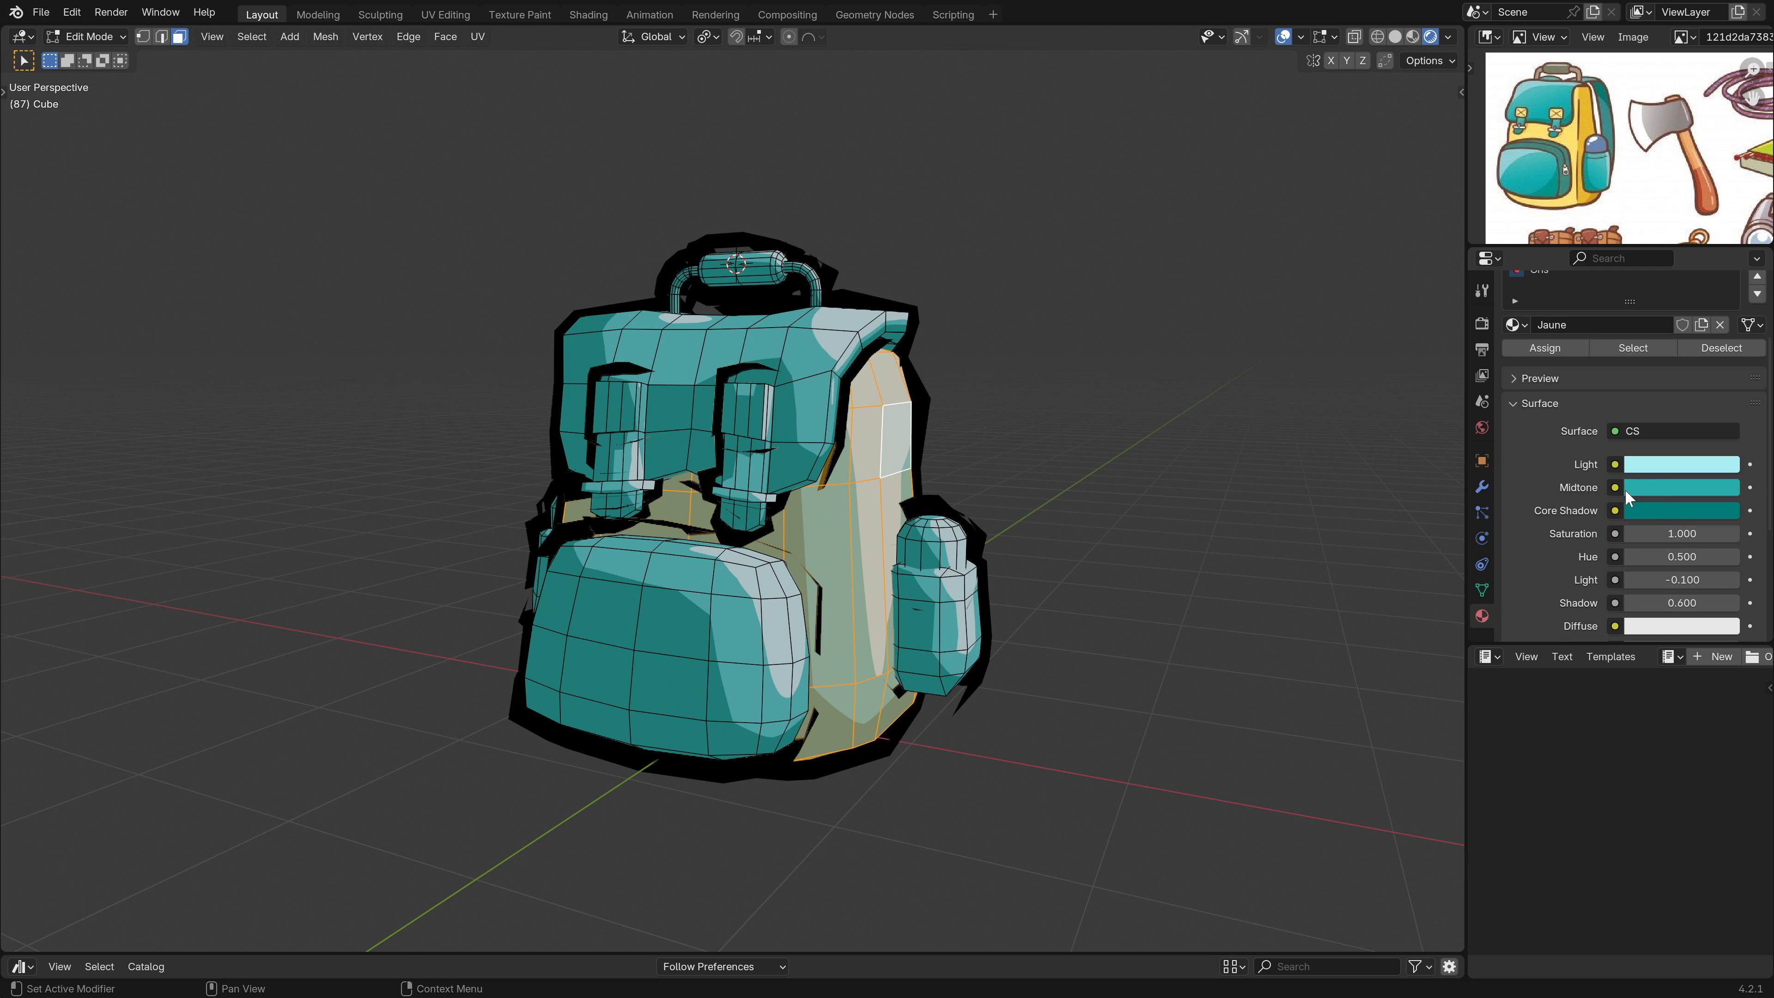
scroll(1627, 494, "down", 3)
left_click(1284, 39)
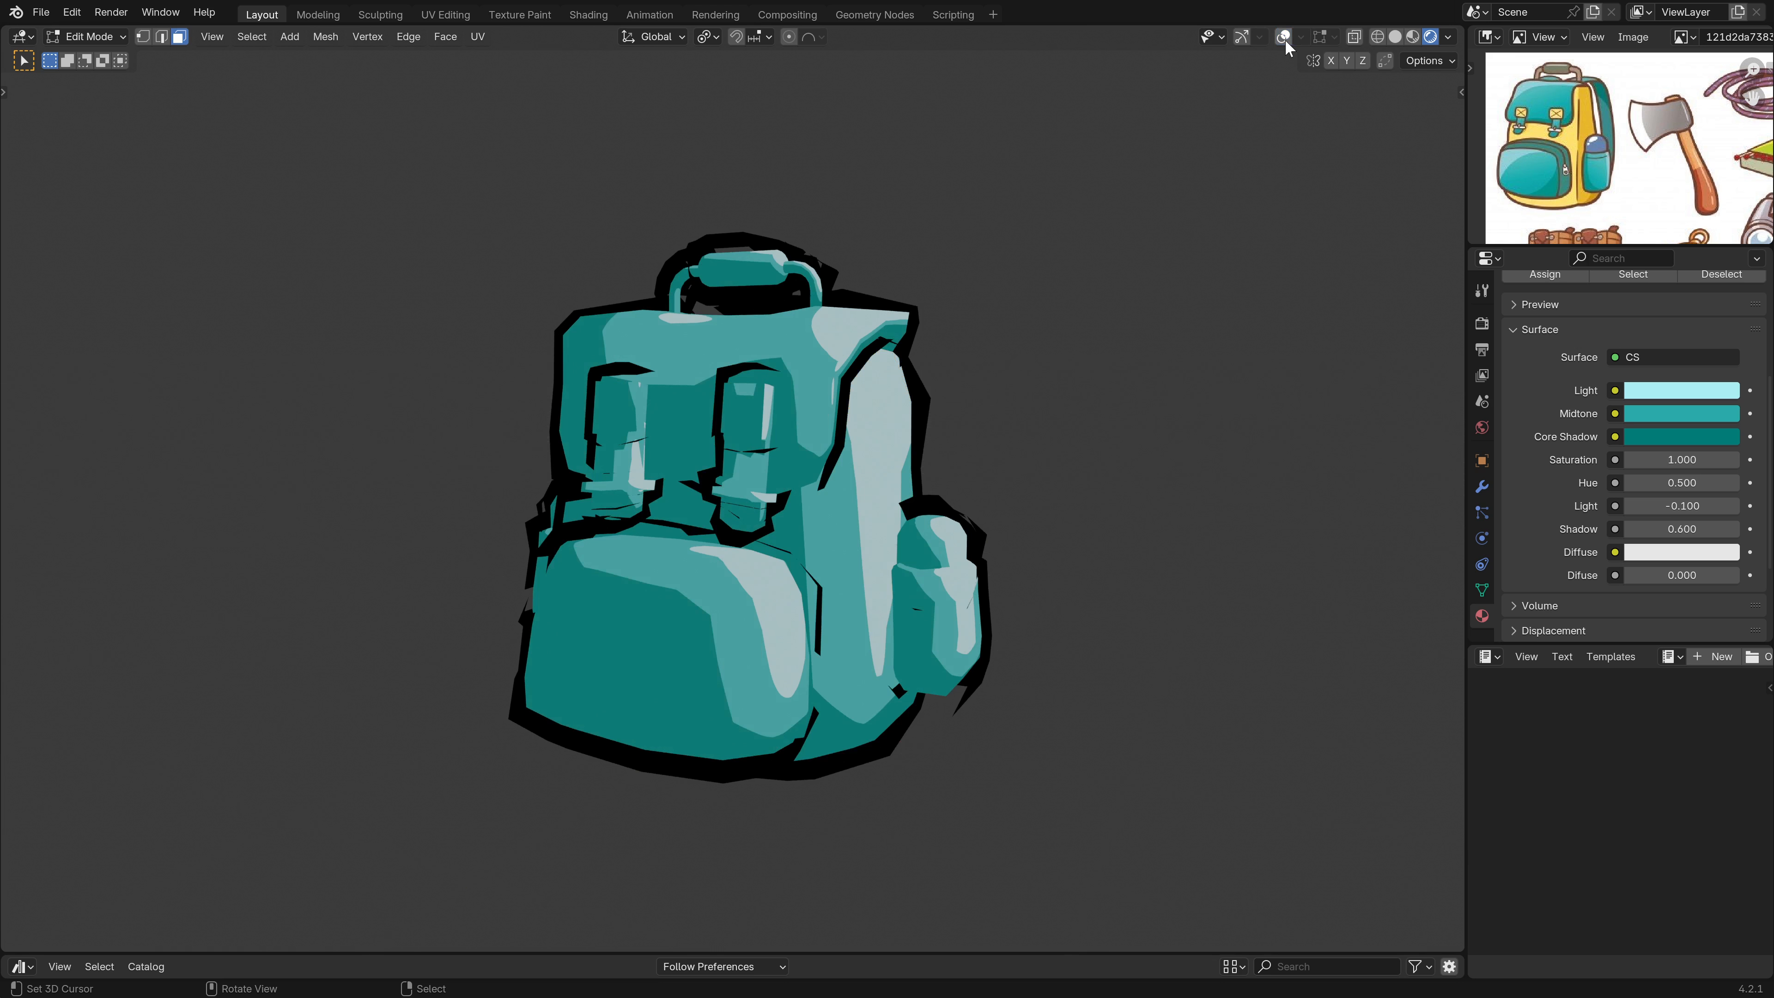
middle_click_drag(833, 561, 798, 563)
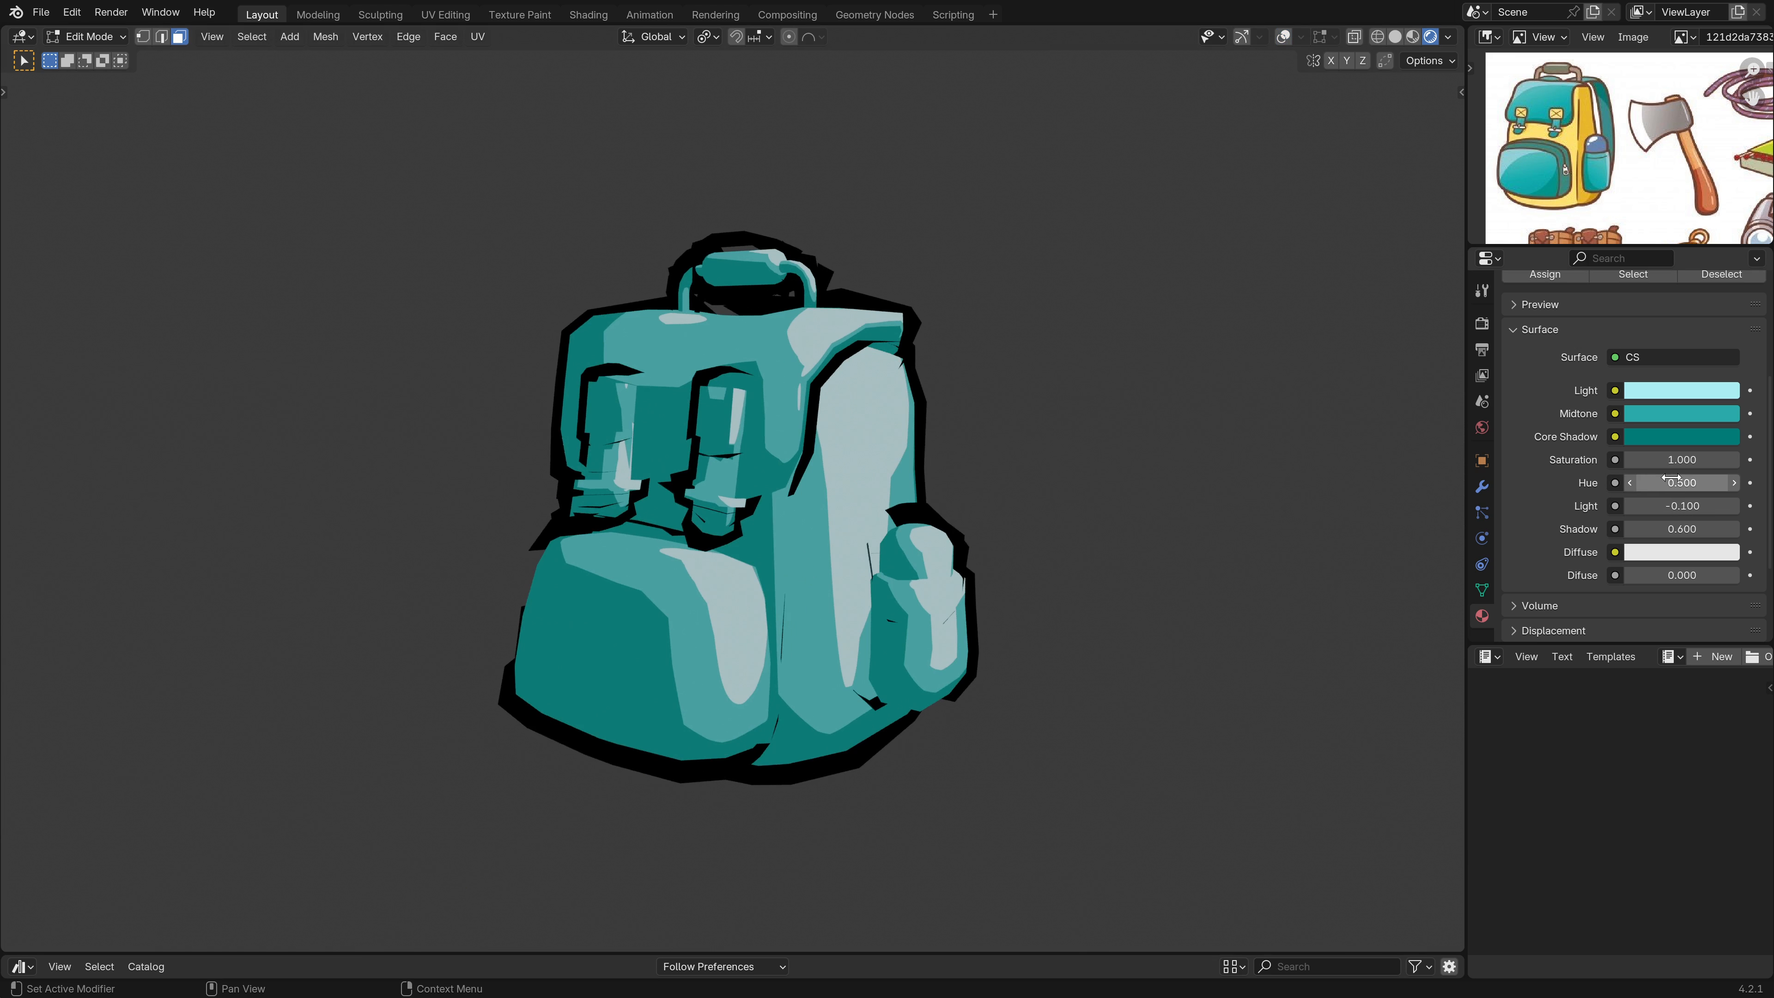
left_click_drag(1670, 478, 1607, 482)
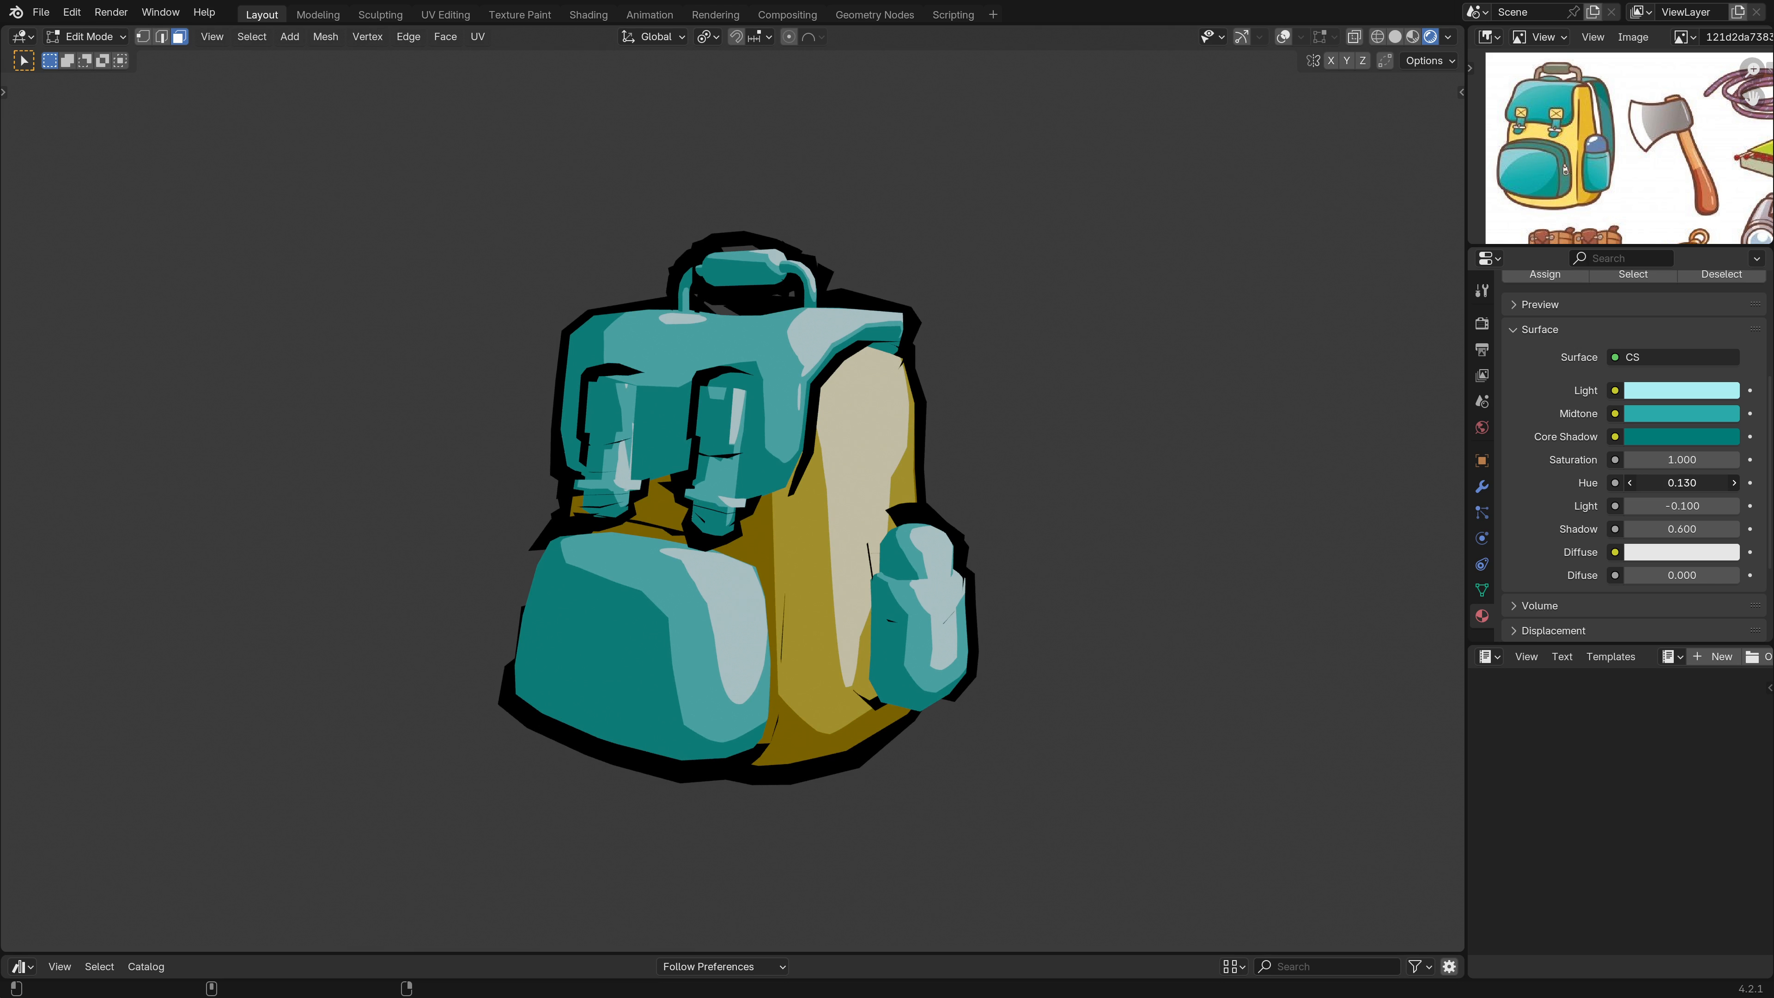
left_click_drag(1607, 482, 1590, 482)
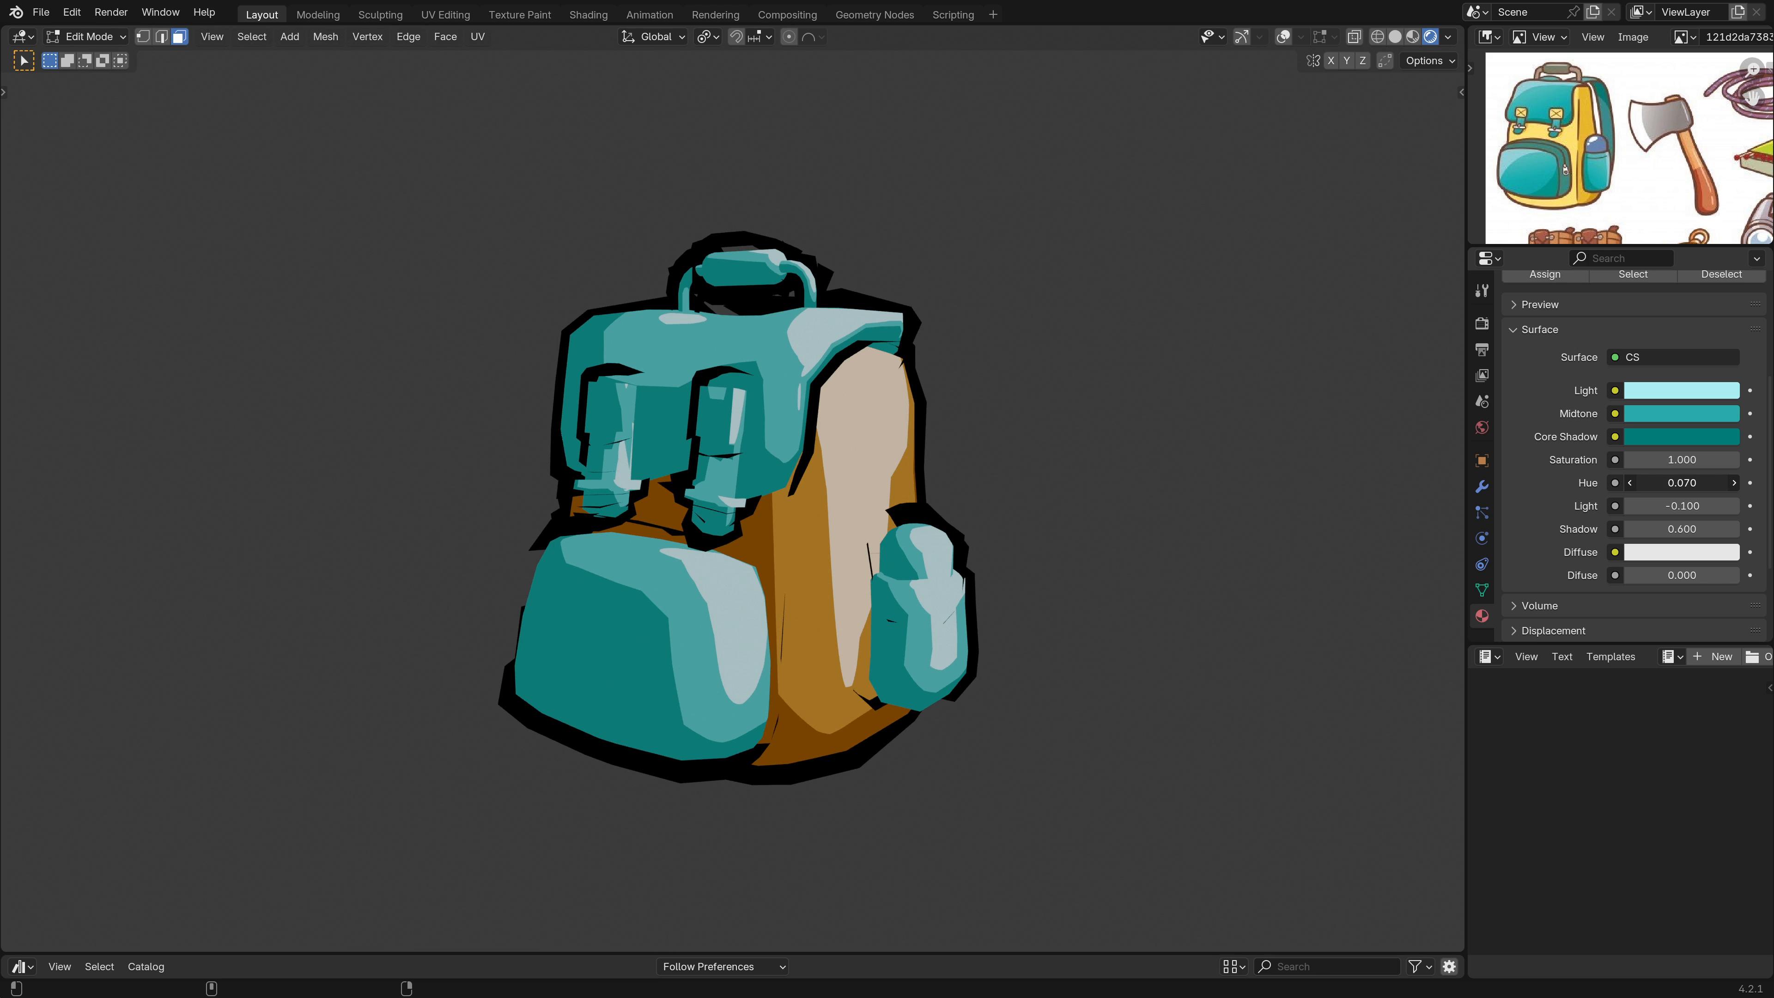
left_click_drag(1590, 482, 1670, 483)
scroll(803, 545, "down", 1)
middle_click_drag(804, 545, 843, 550)
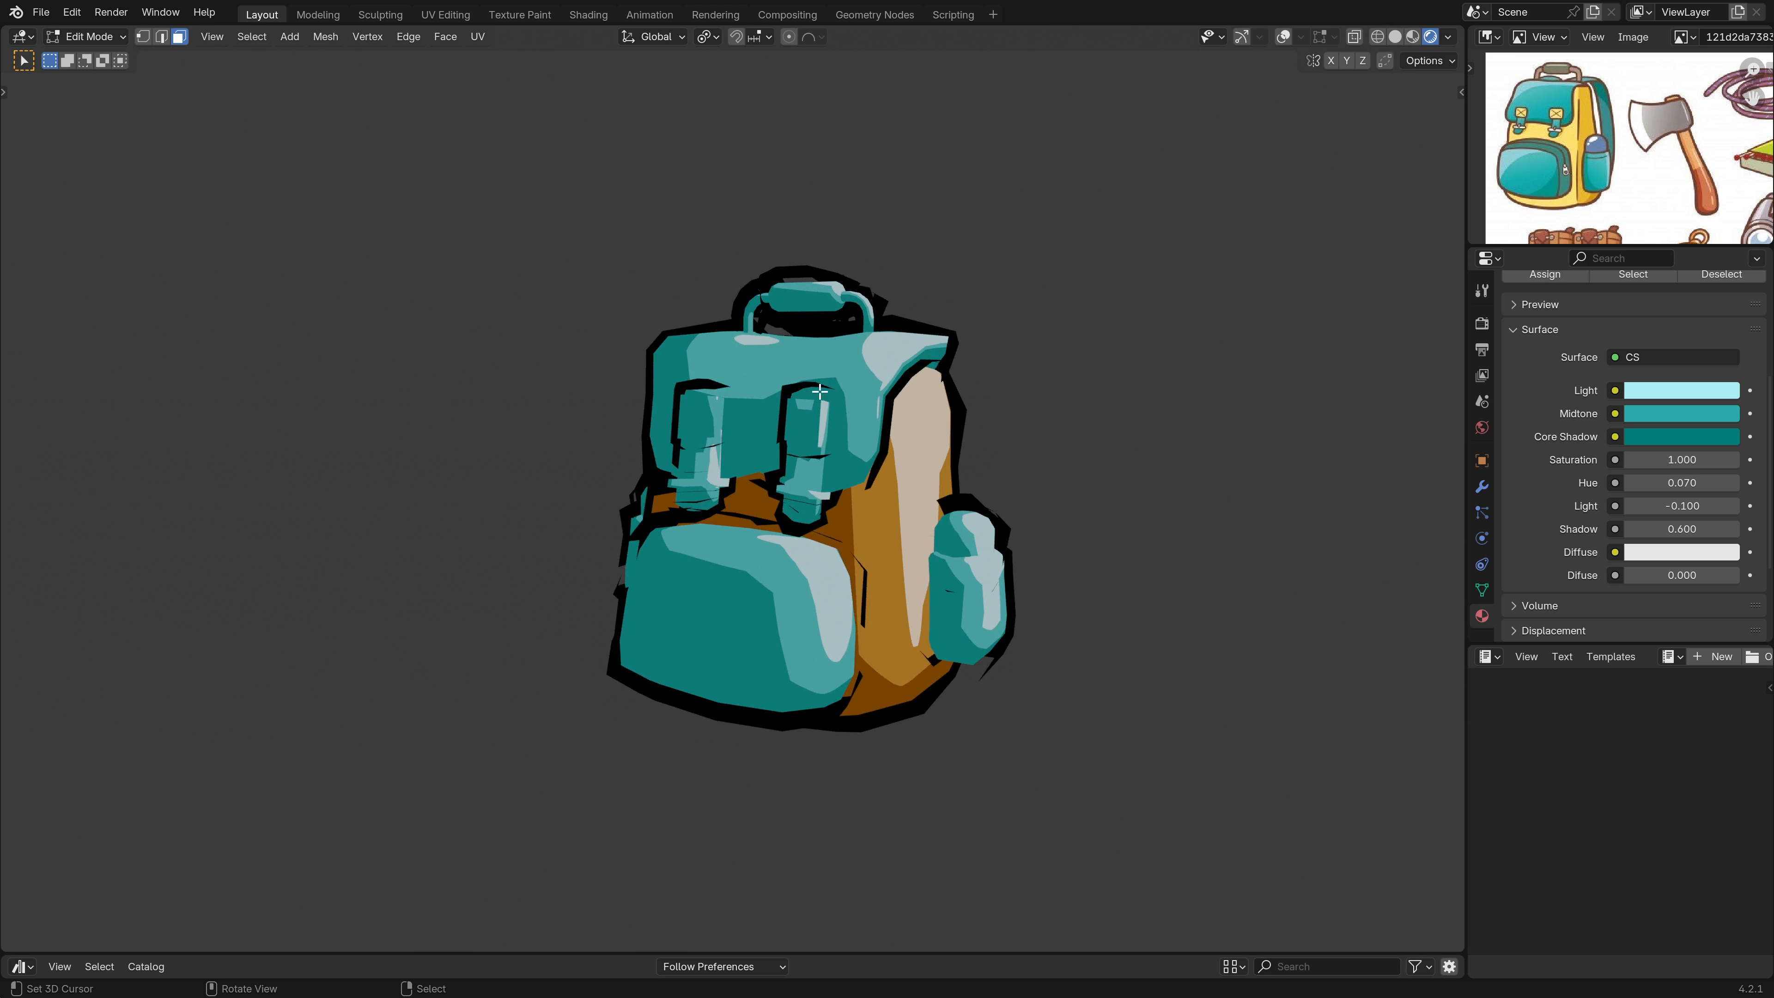
key("Tab")
left_click(1313, 37)
scroll(825, 355, "up", 3)
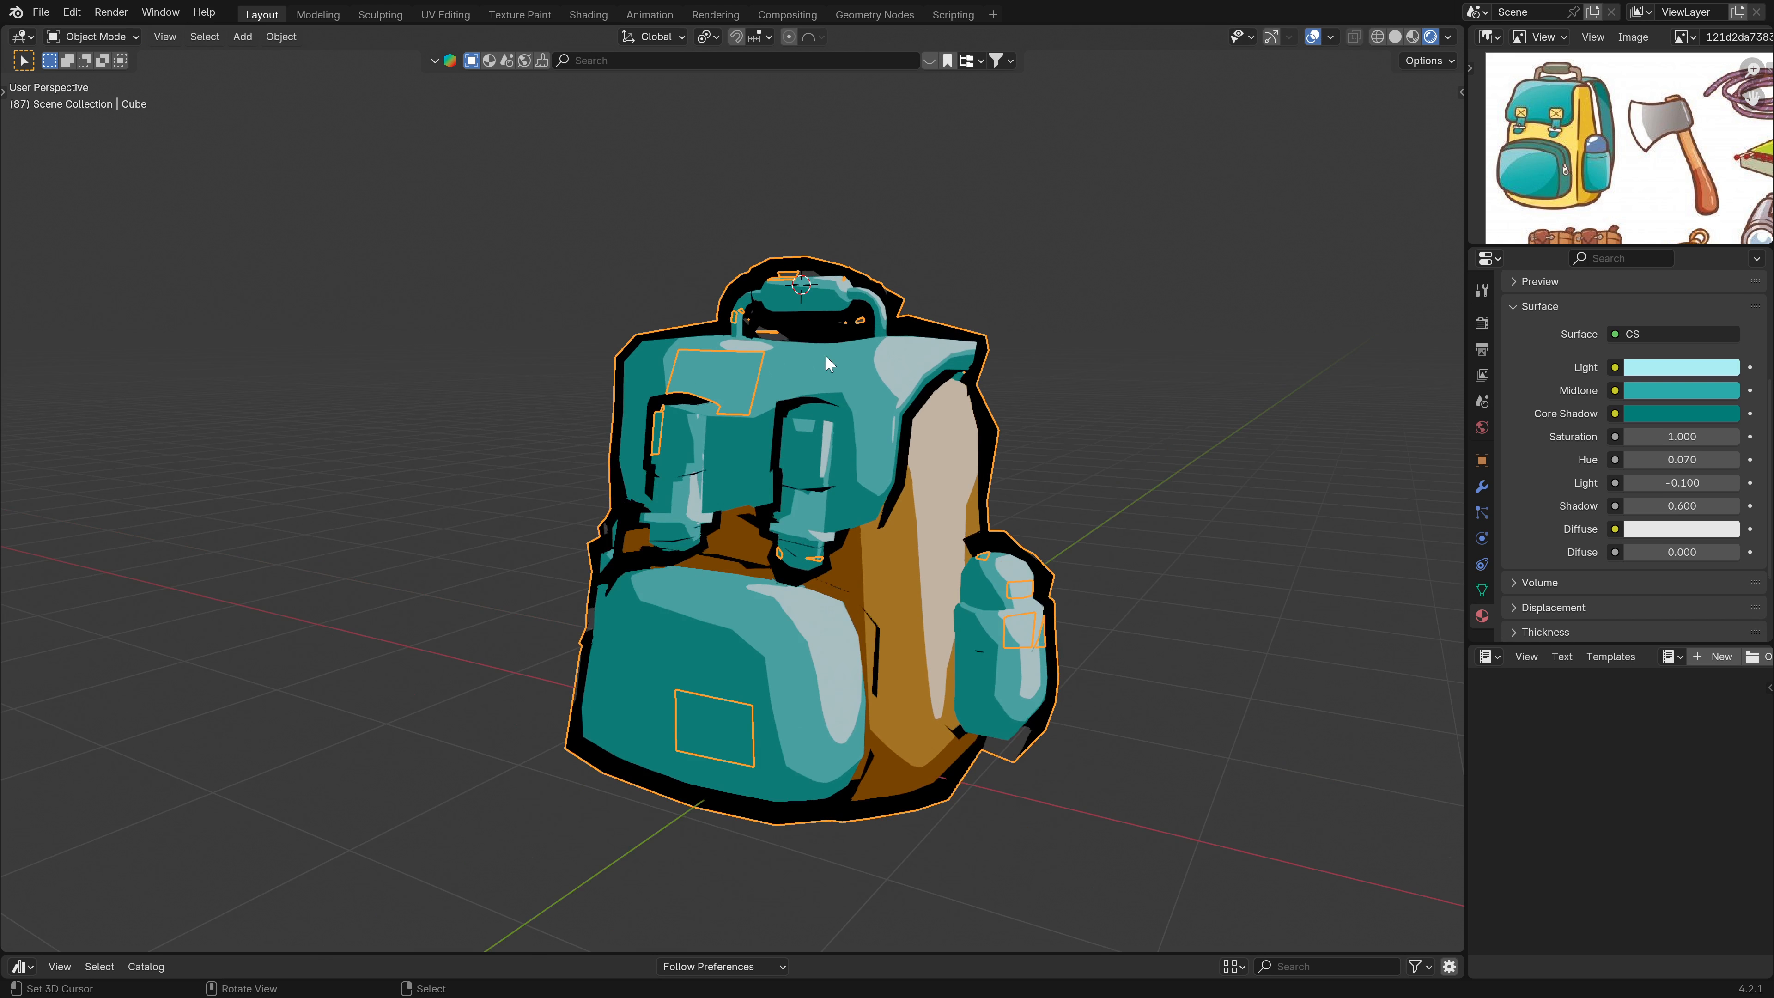
Select the raised upper blocks of both front straps and assign them the Jaune material.
key("Tab")
left_click(800, 465)
scroll(798, 462, "up", 2)
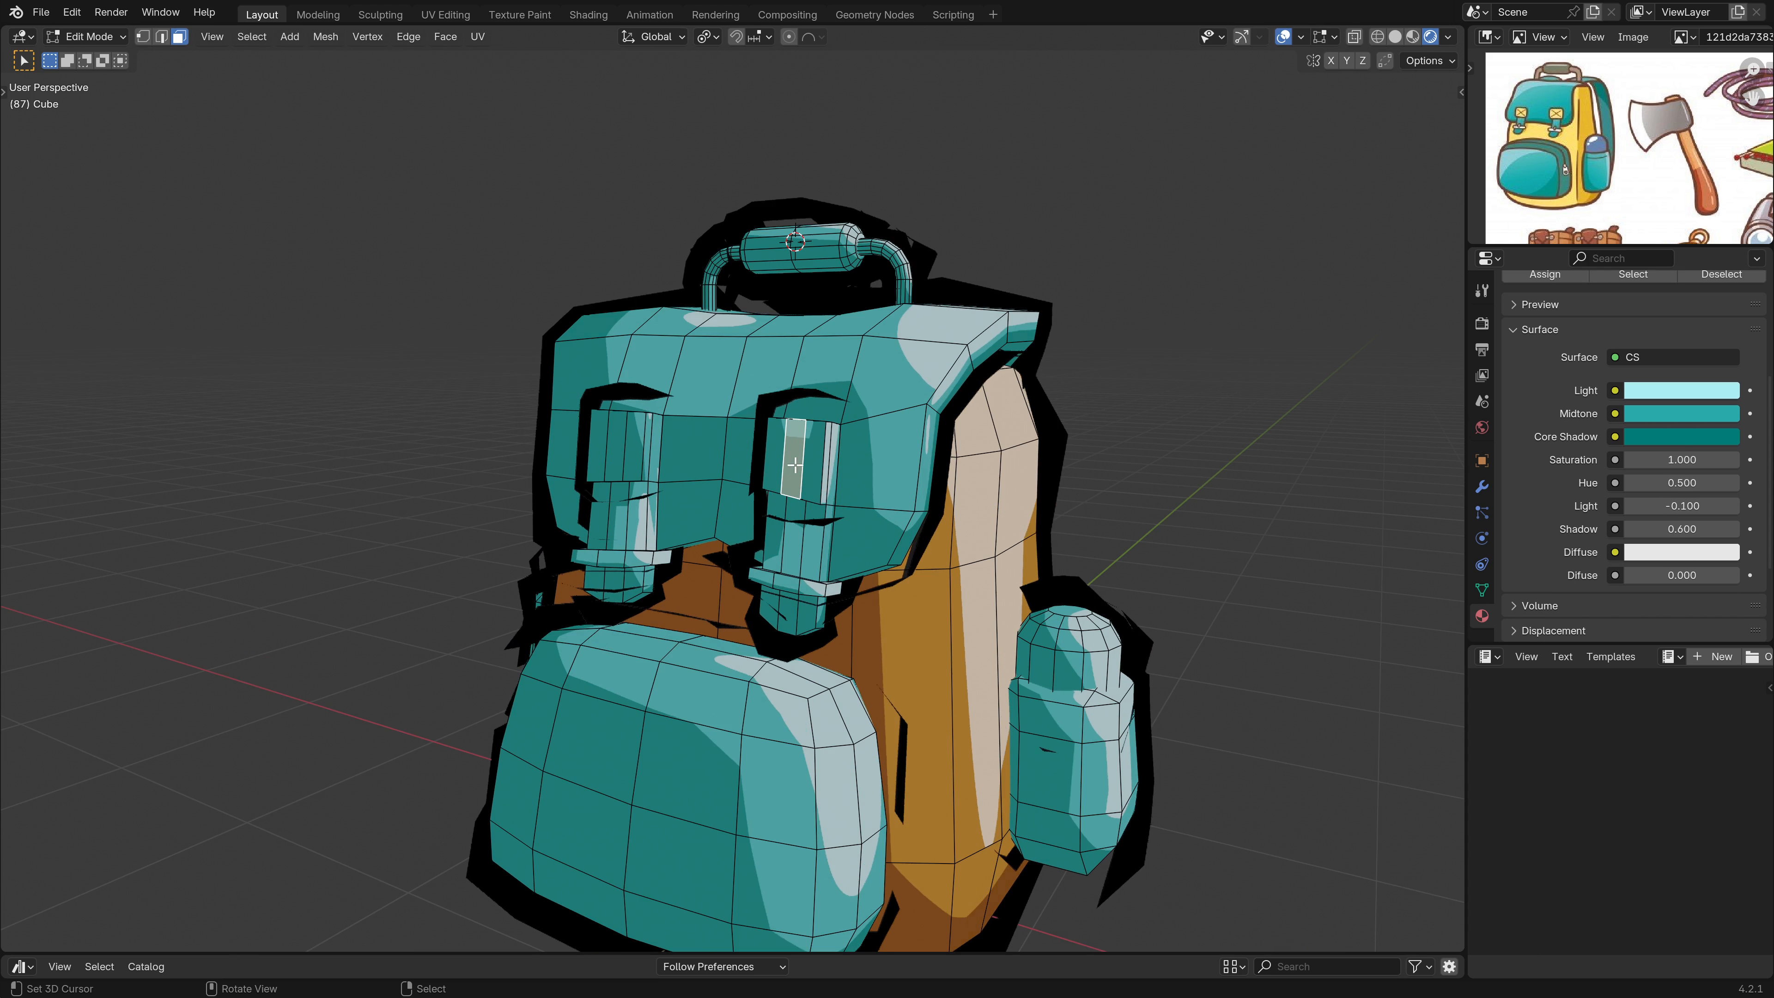
left_click(776, 439, "shift")
middle_click_drag(776, 439, 811, 412)
scroll(801, 452, "up", 3)
right_click(560, 422, "shift")
key("ctrl+KP_Add")
key("ctrl+KP_Add")
key("ctrl+KP_Add")
key("ctrl+KP_Add")
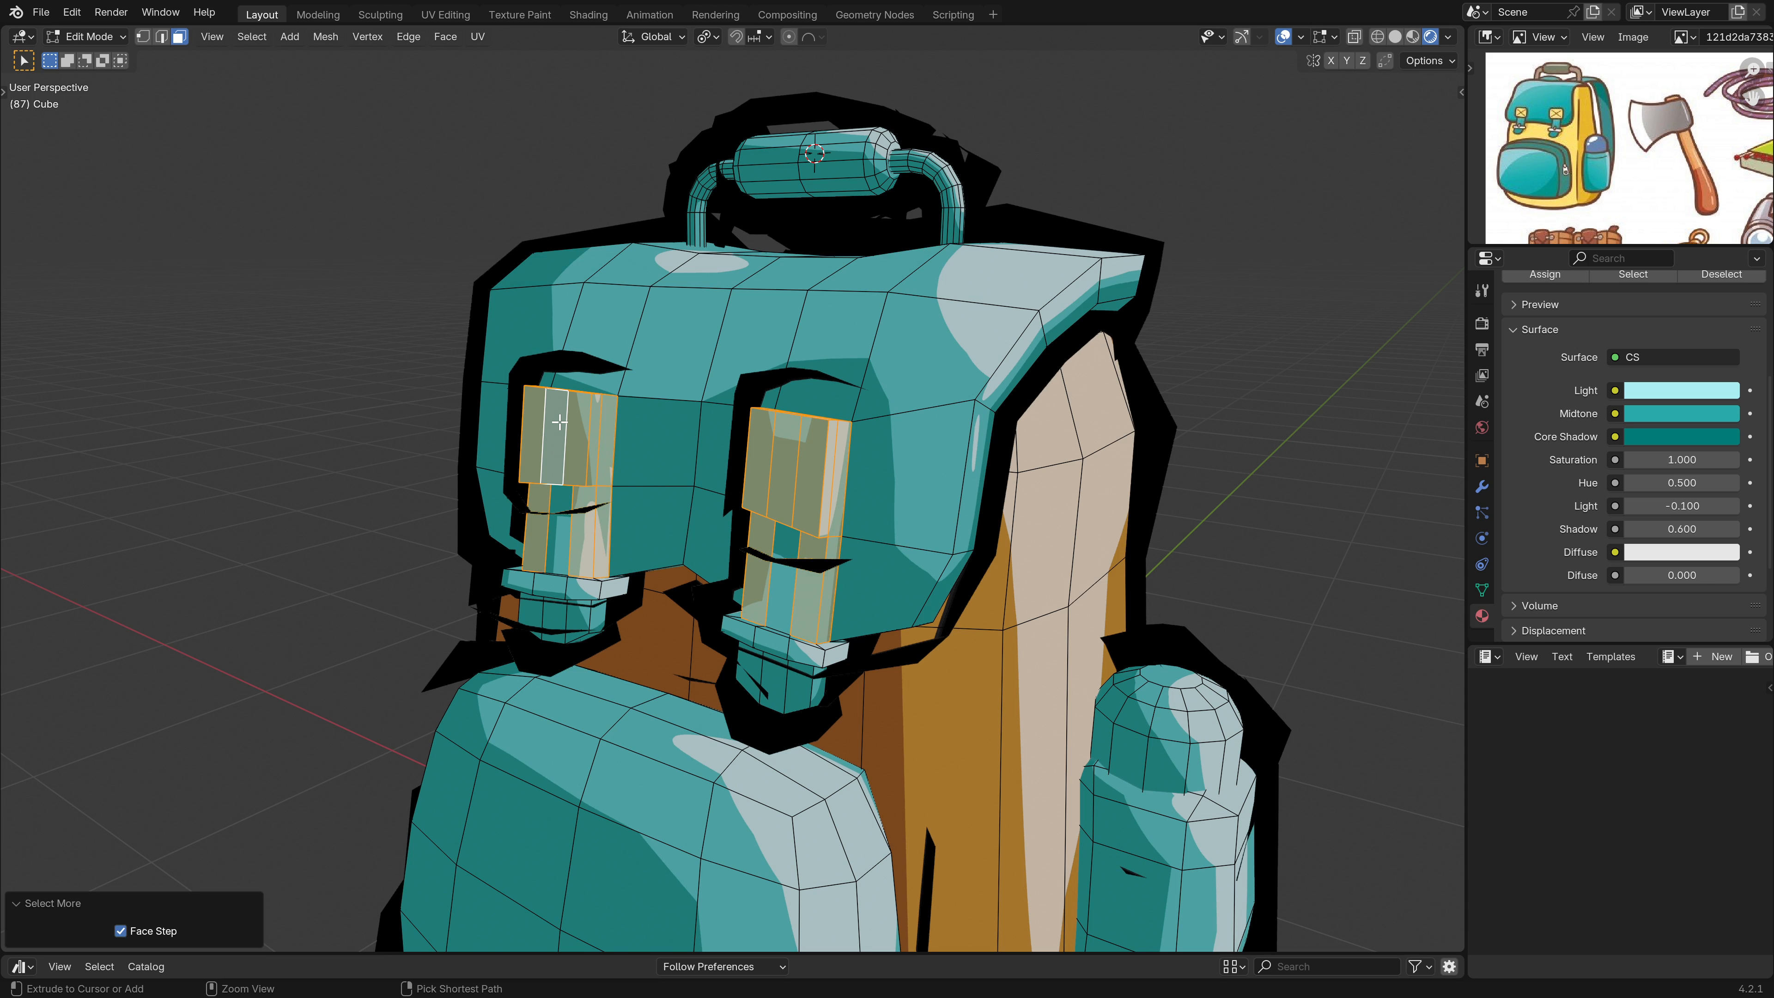
key("ctrl+KP_Add")
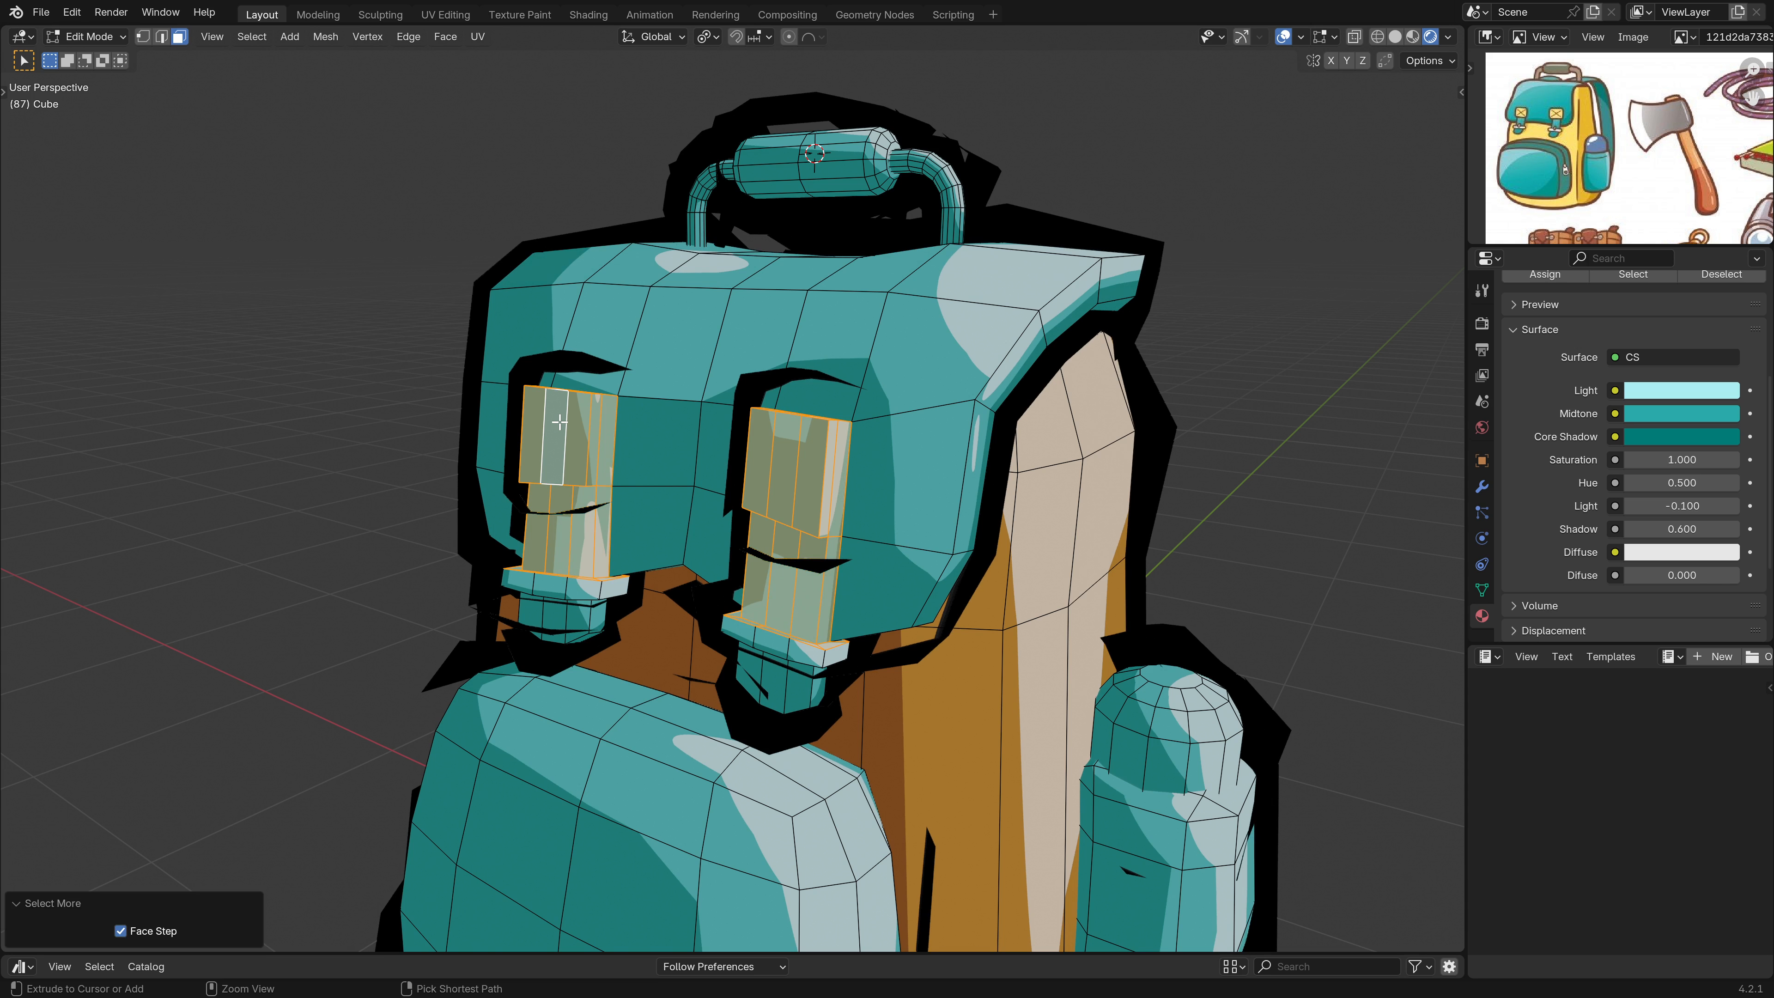
key("ctrl+KP_Subtract")
key("ctrl+KP_Subtract")
middle_click_drag(489, 518, 830, 485)
scroll(1584, 301, "up", 3)
left_click(1584, 301)
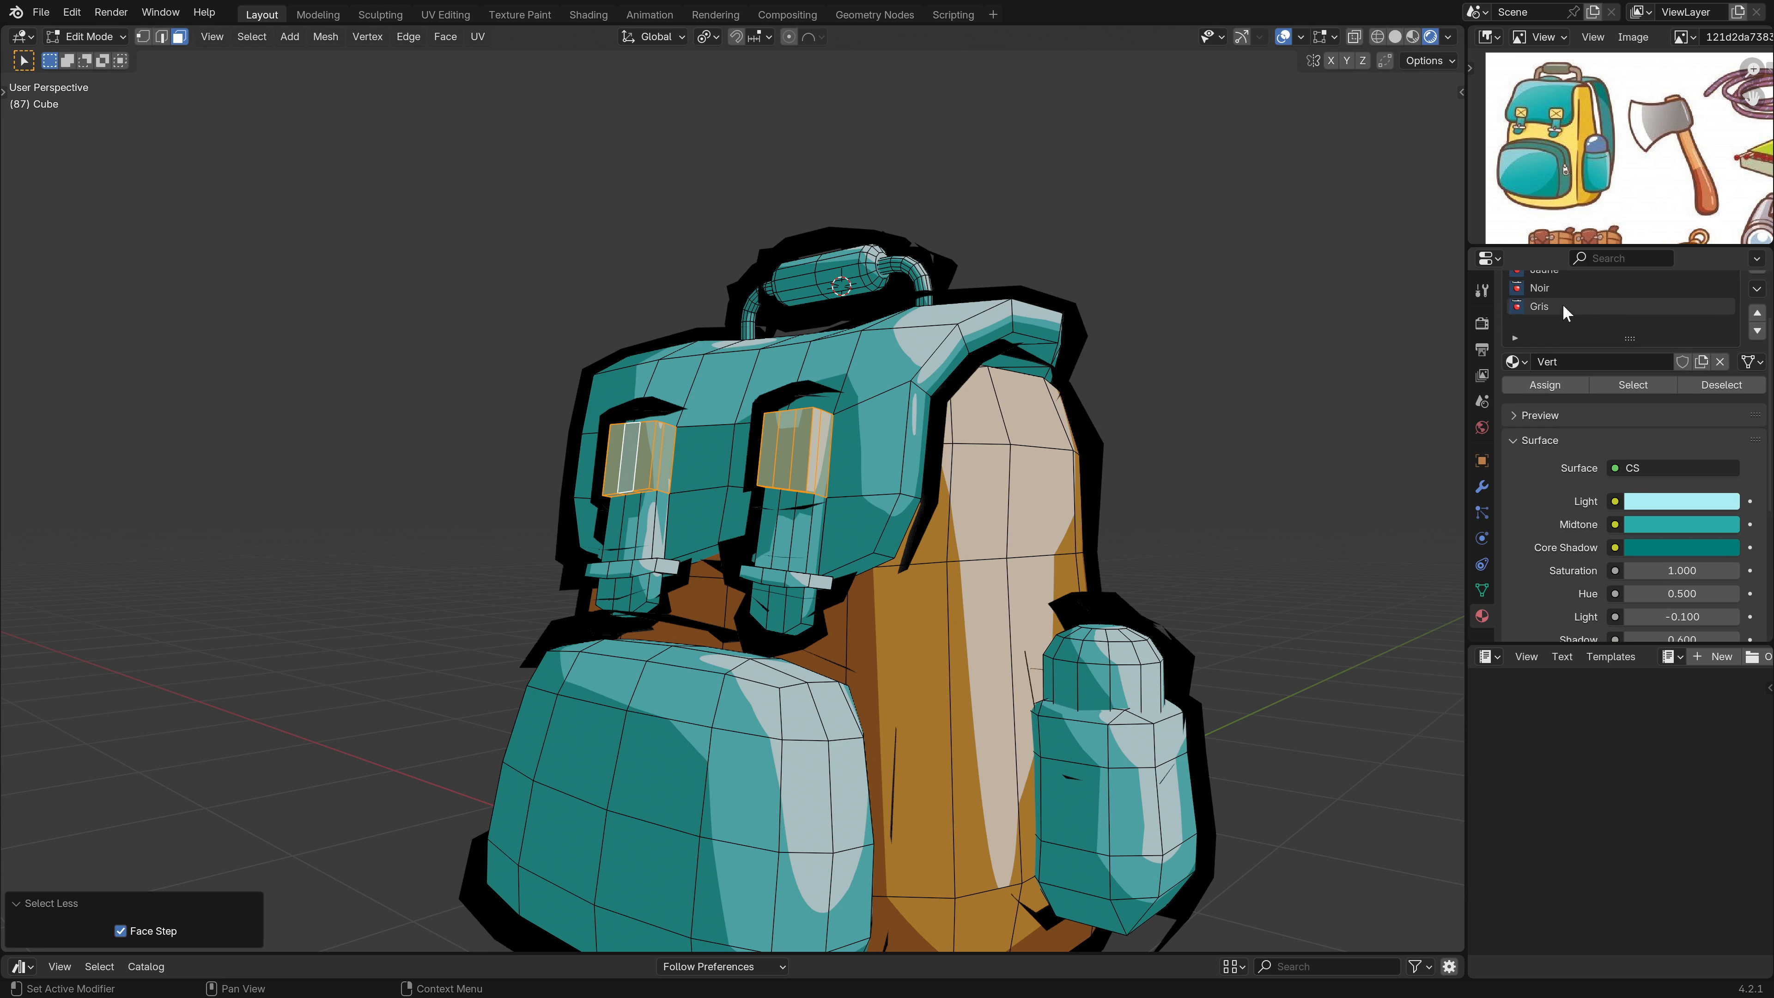
scroll(1562, 304, "up", 1)
left_click(1562, 307)
left_click(1550, 424)
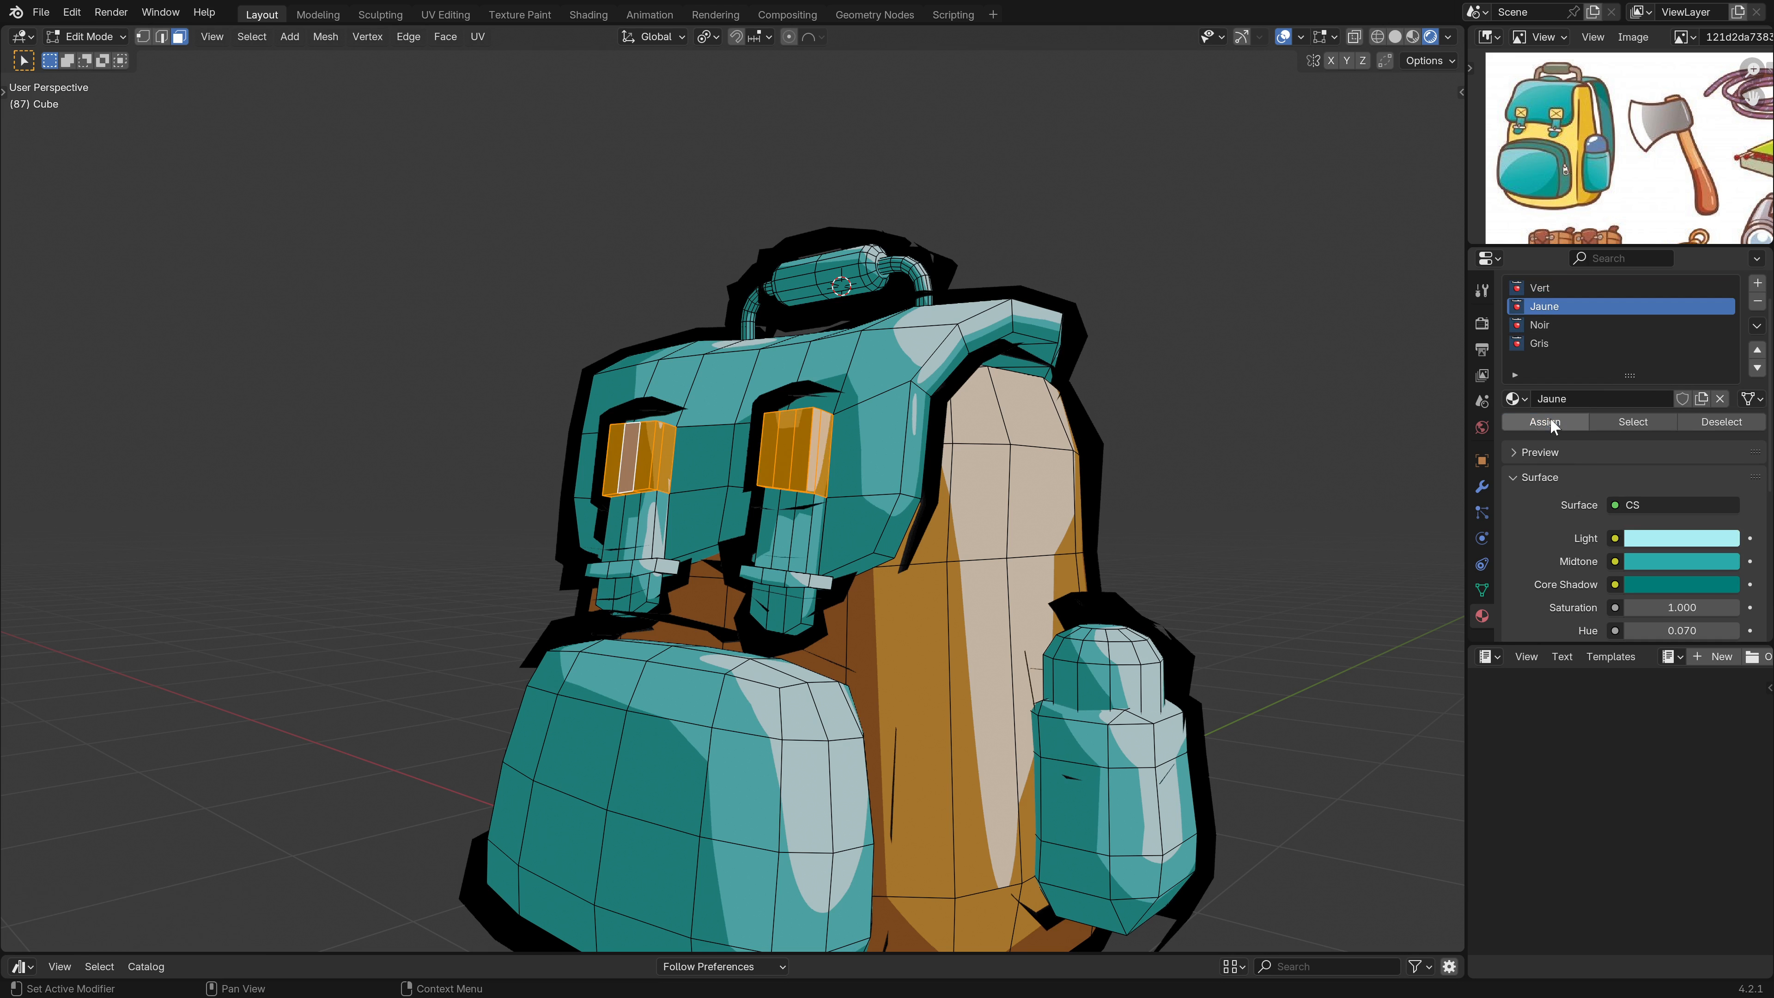
Leave mesh editing and save the file.
key("Tab")
scroll(886, 516, "down", 3)
middle_click_drag(886, 516, 1039, 453)
scroll(832, 552, "up", 2)
scroll(849, 556, "down", 1)
key("ctrl+s")
left_click(1038, 454)
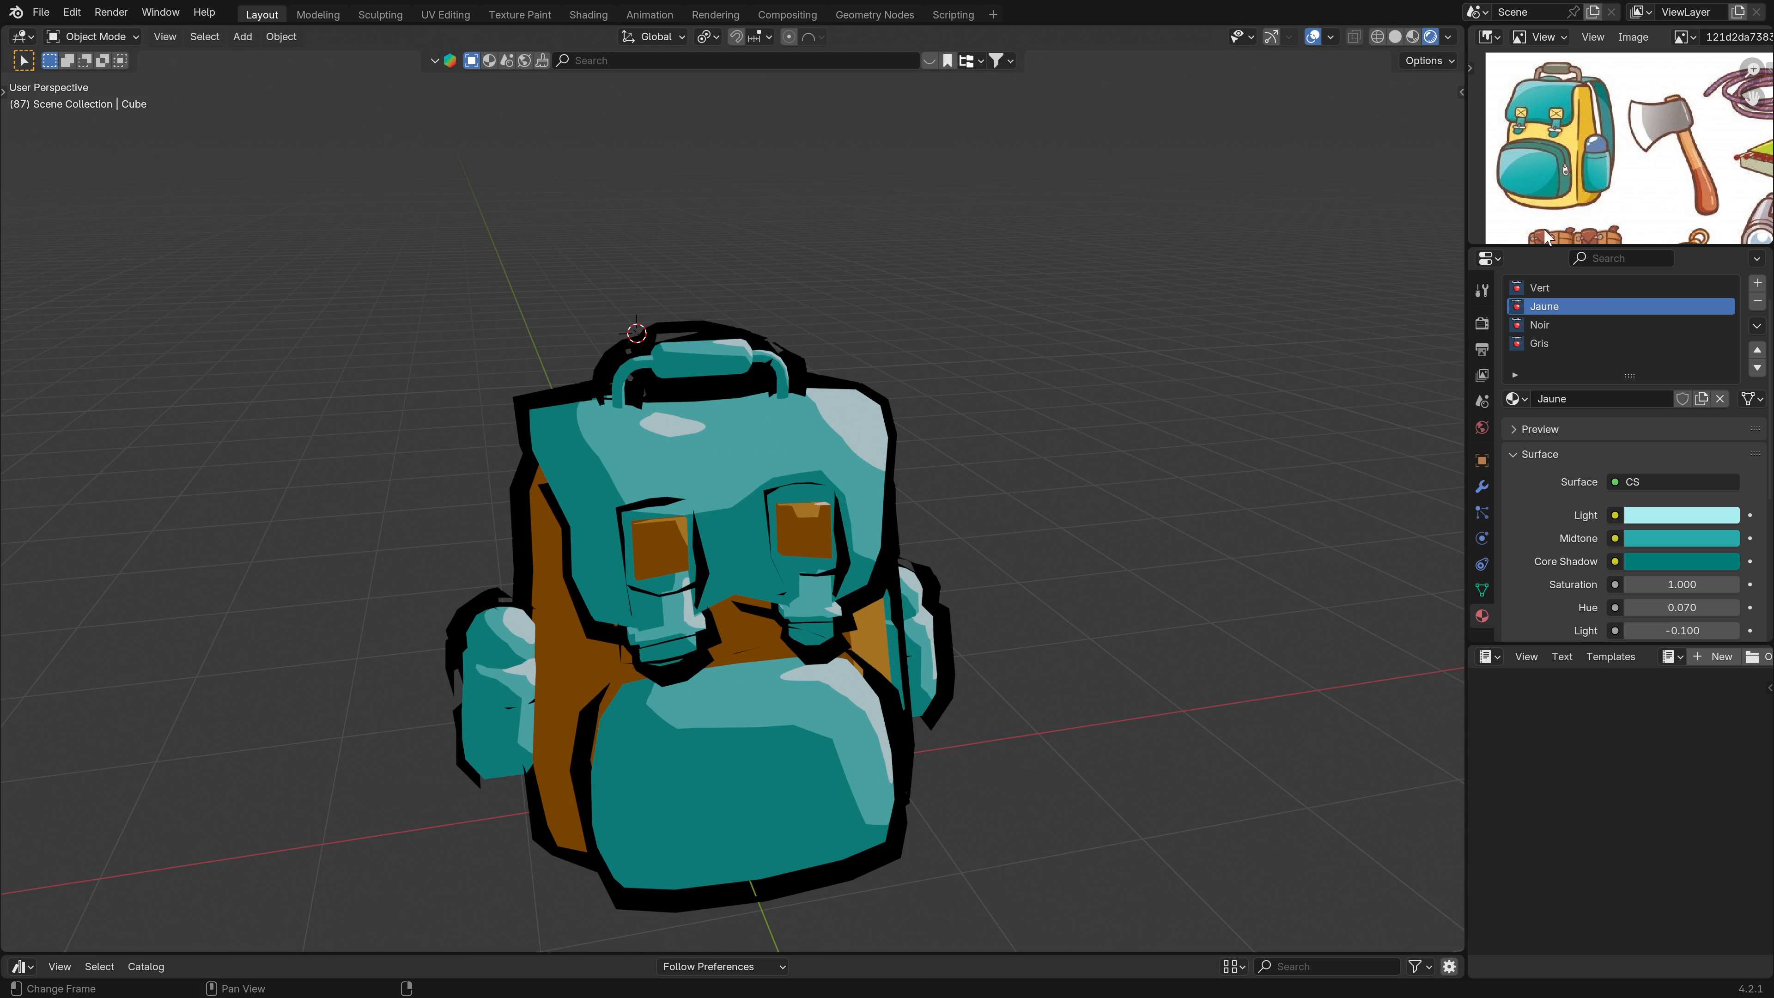
Select the whole thick grip of the carry handle and assign it the Noir material.
left_click(1545, 329)
middle_click_drag(1152, 503, 877, 579)
left_click(1036, 432)
scroll(1038, 500, "up", 1)
key("Tab")
scroll(761, 405, "up", 4)
middle_click_drag(721, 407, 605, 365)
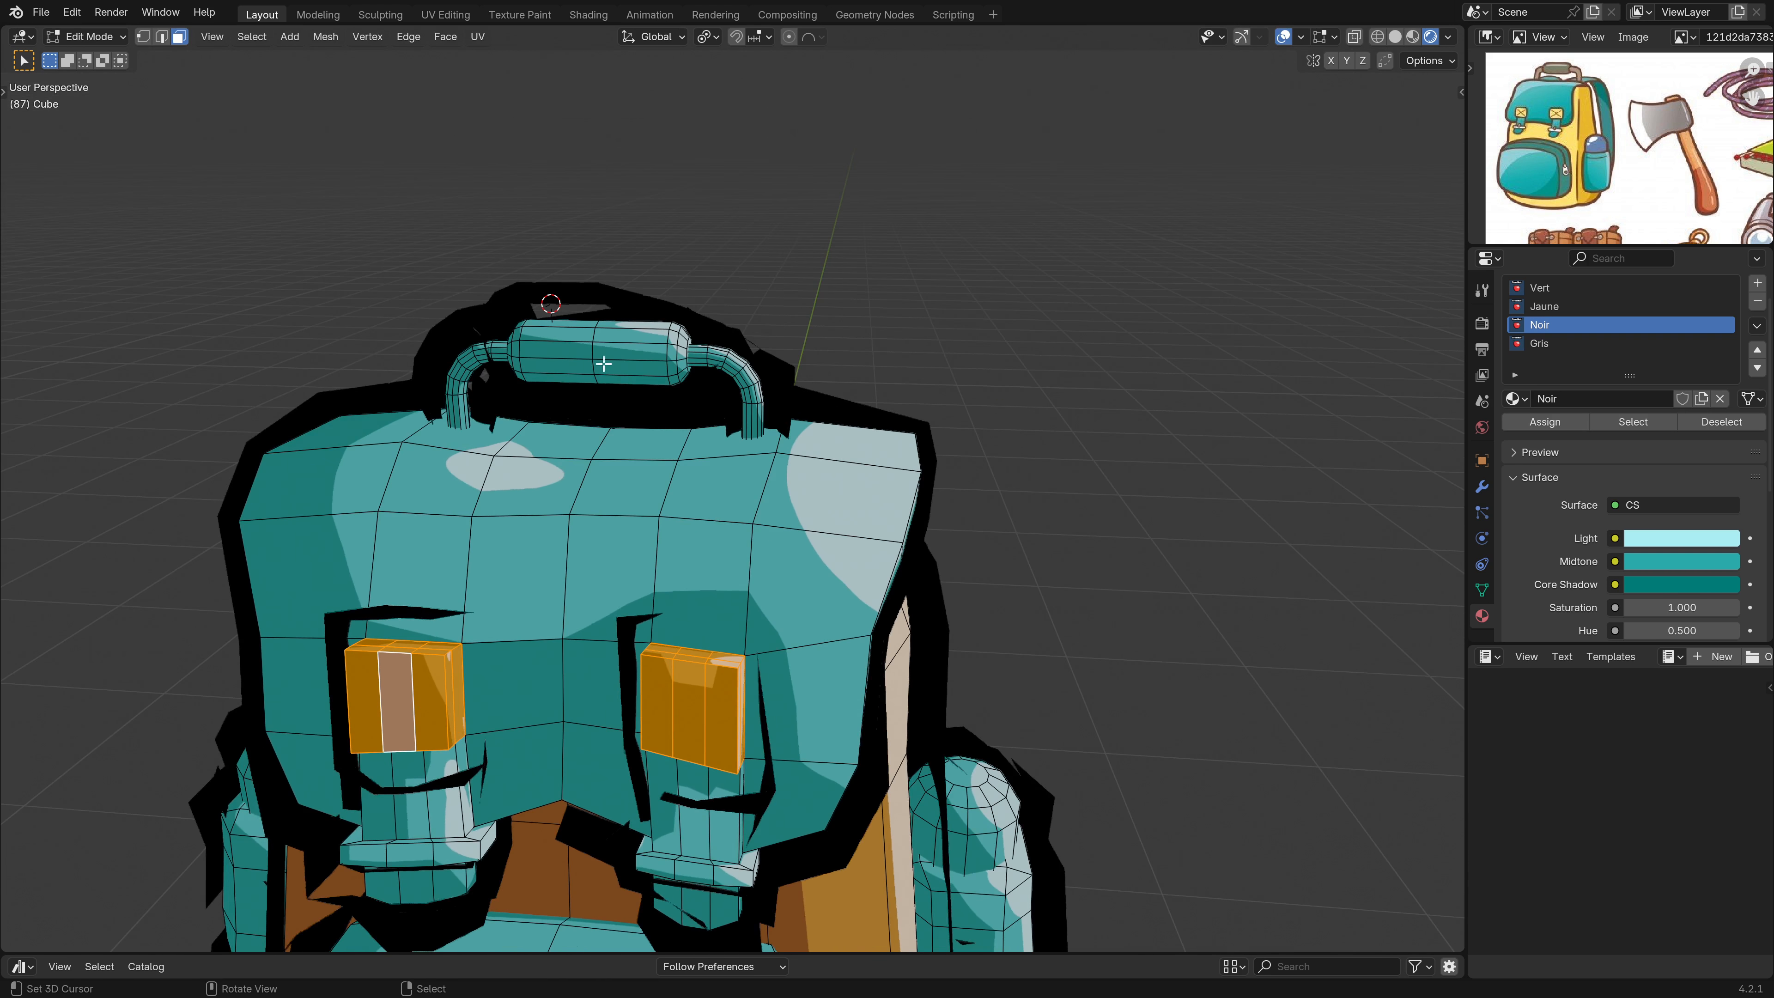
left_click(567, 341, "alt")
left_click(641, 345, "alt+shift")
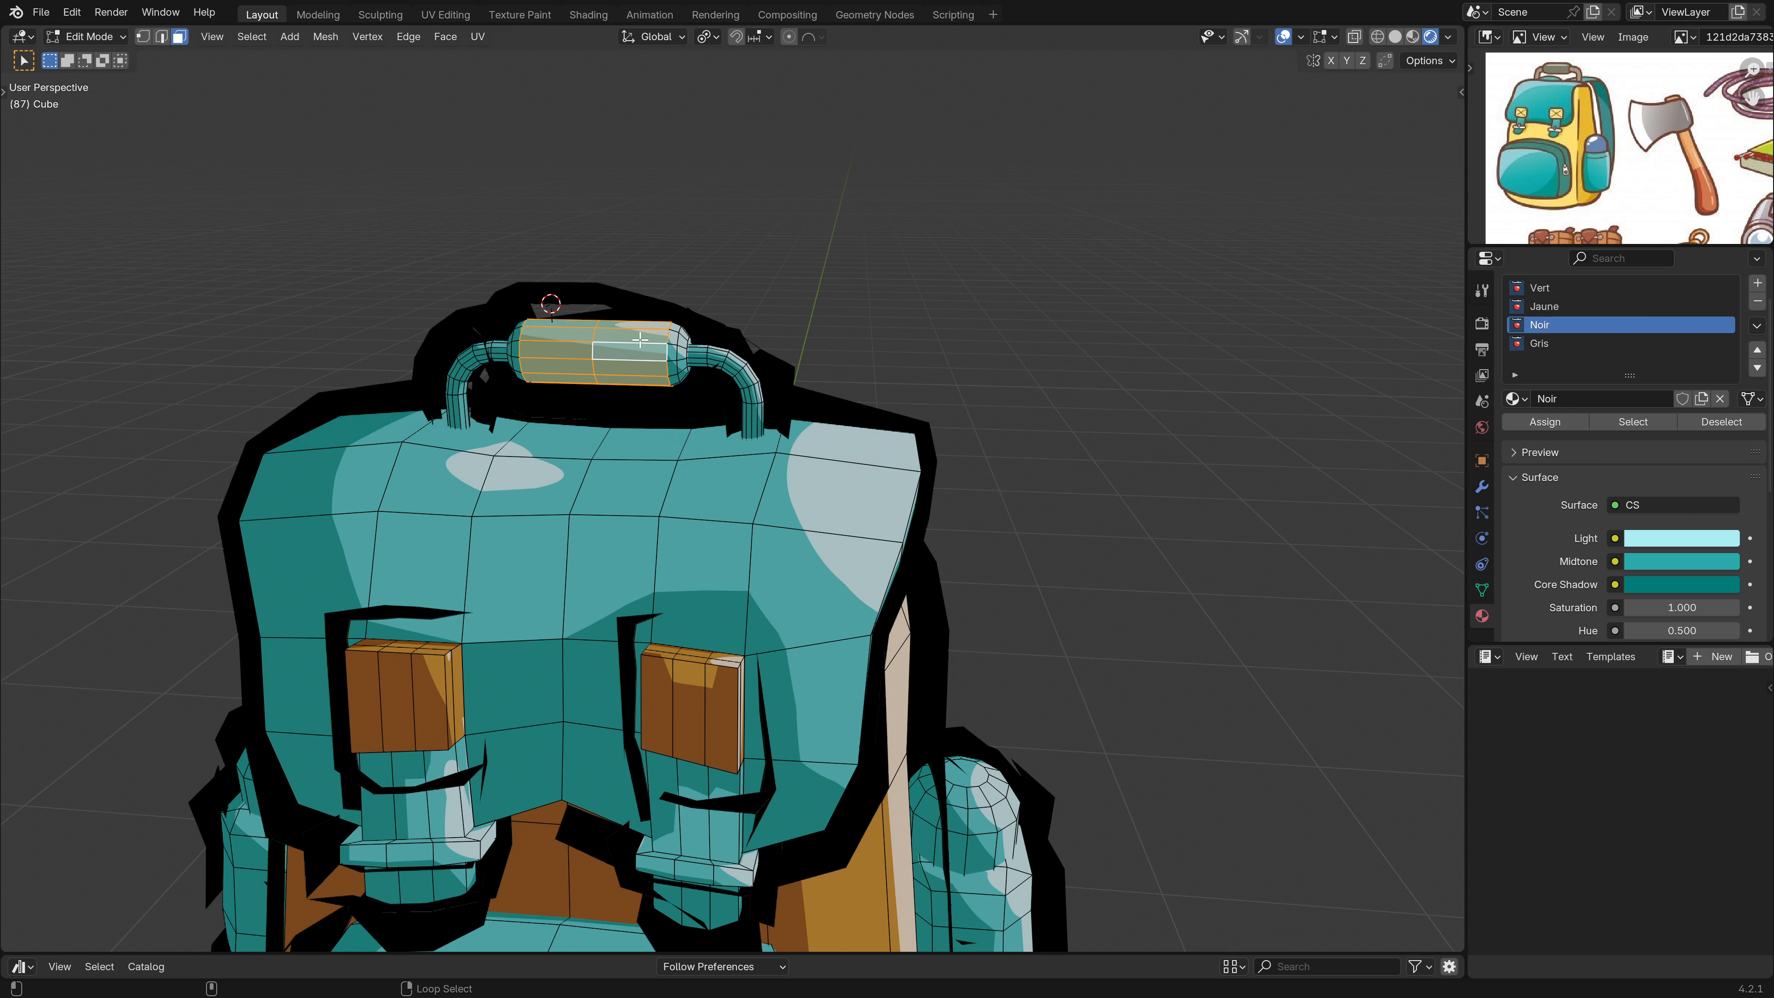
middle_click_drag(641, 345, 555, 371)
left_click(615, 337)
key("ctrl+l")
left_click(1557, 325)
Set the Noir material's Core Shadow to hue 0, saturation 0 and value 0.01.
scroll(1607, 483, "down", 4)
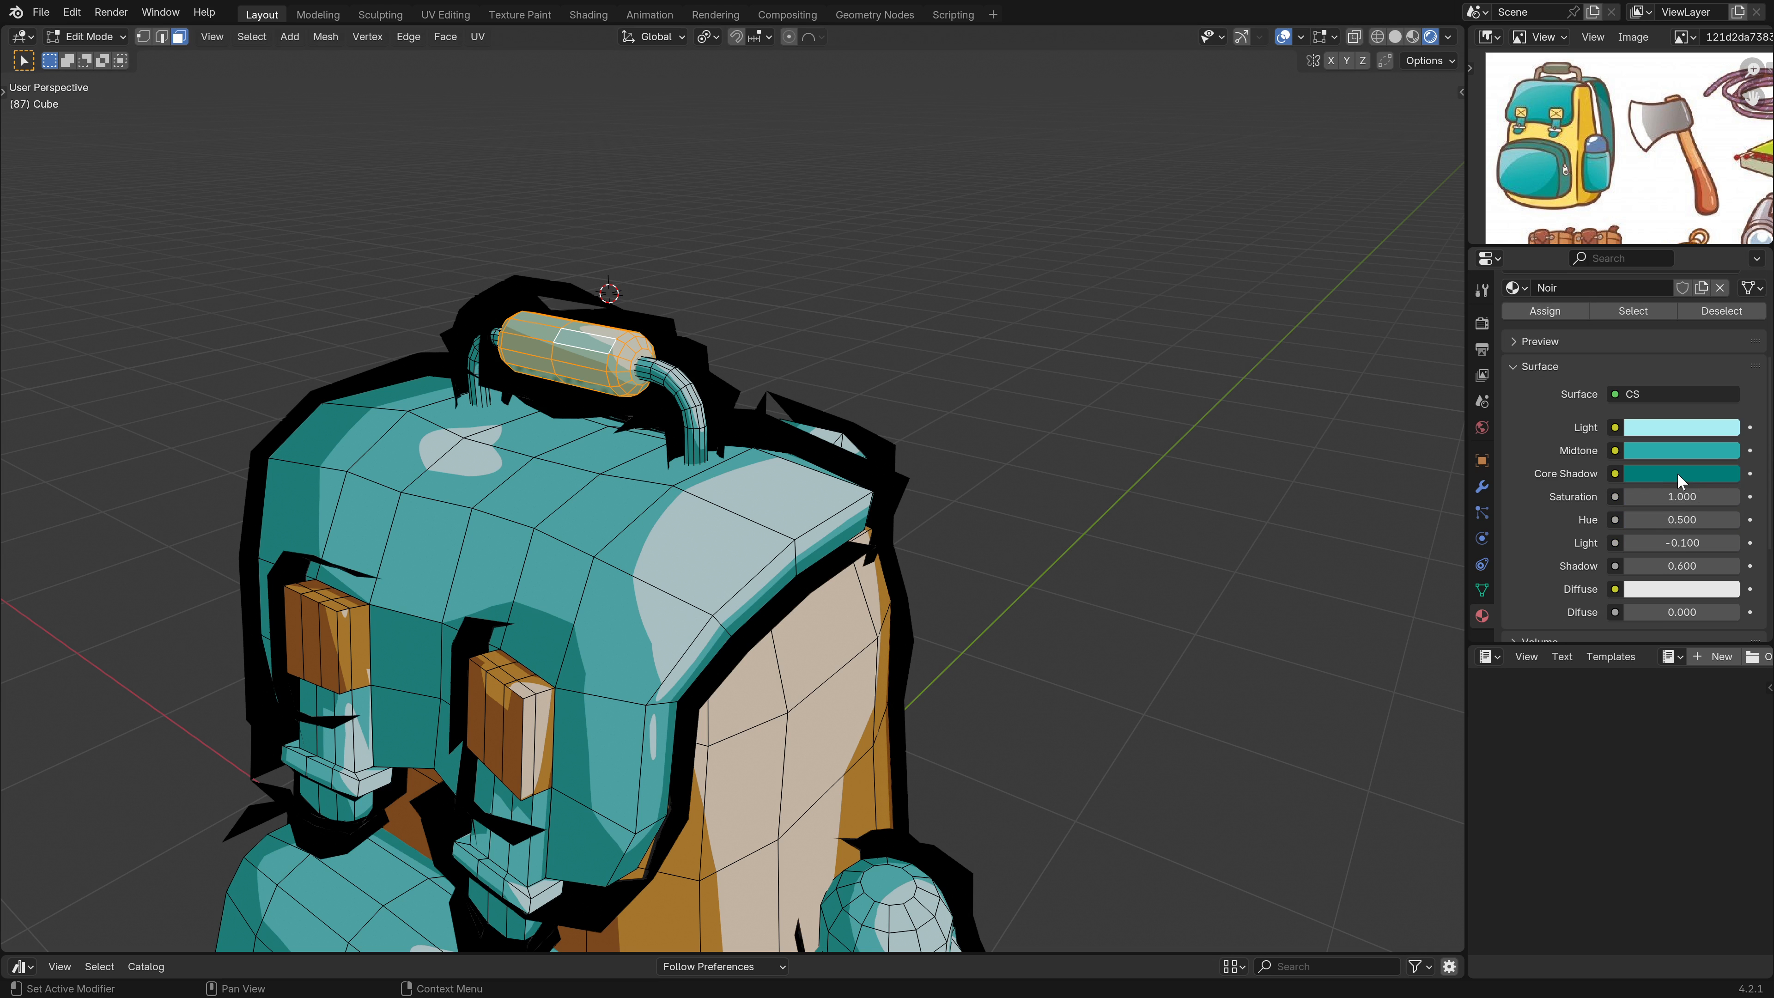
left_click(1662, 473)
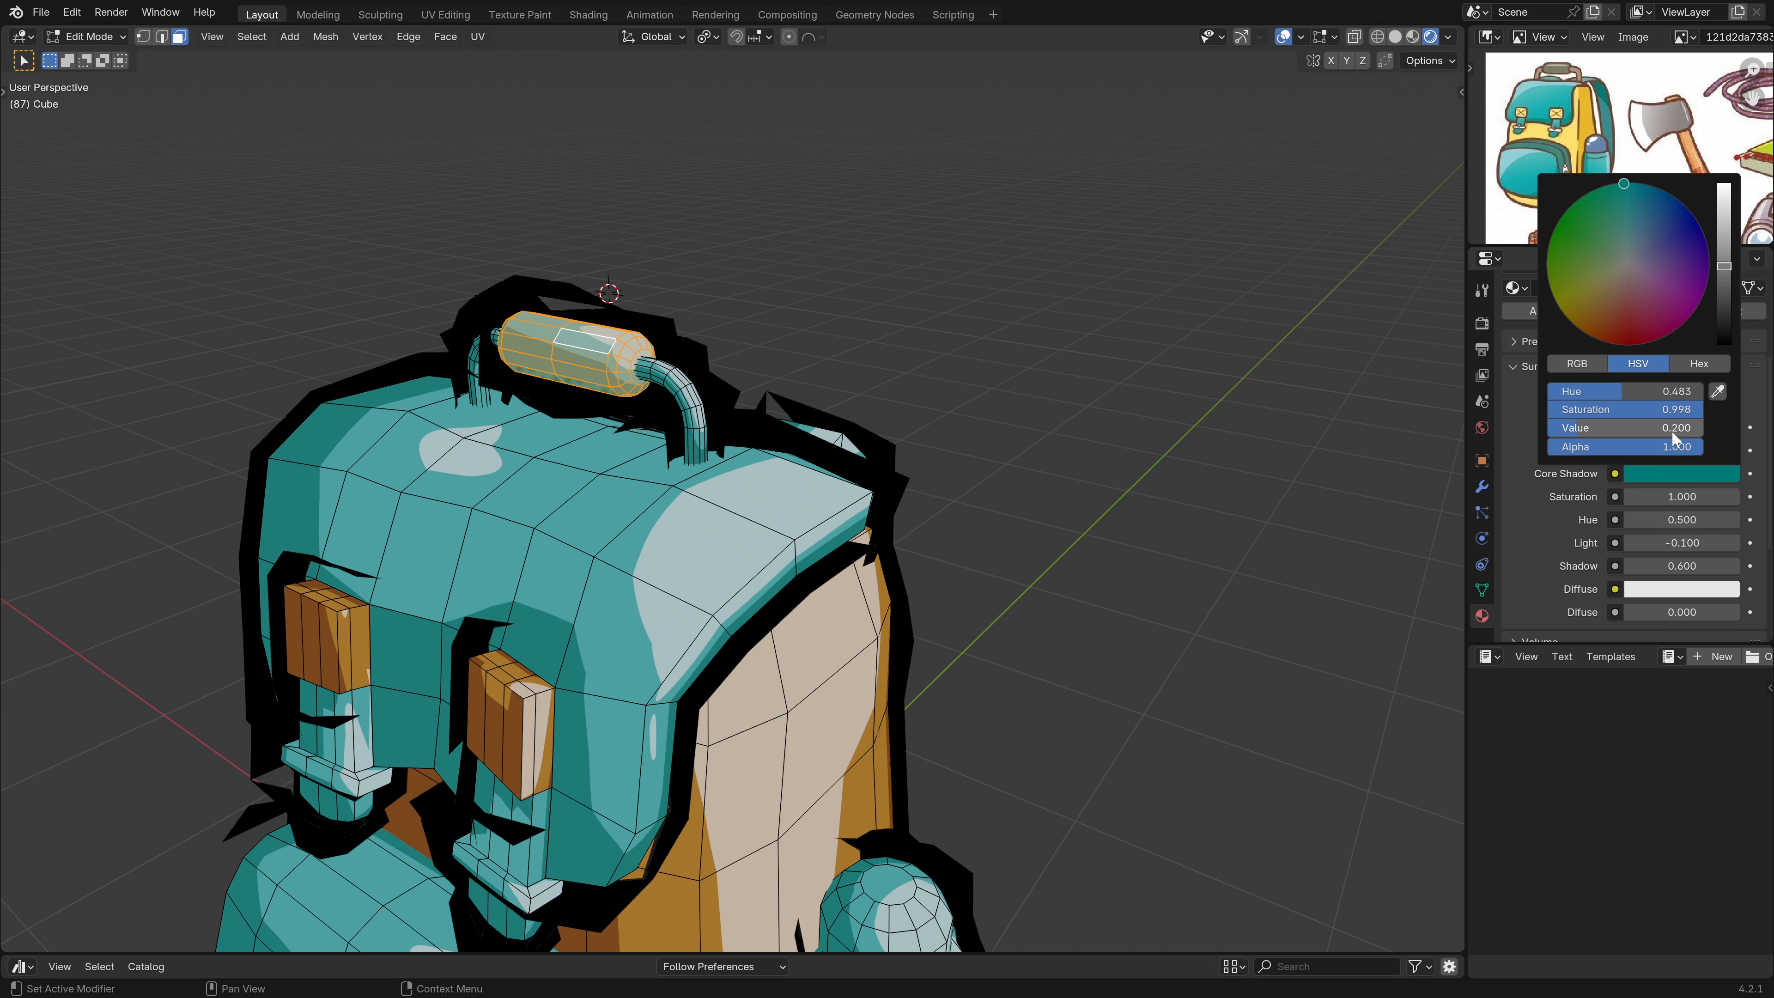
left_click_drag(1671, 409, 1549, 391)
left_click(1628, 428)
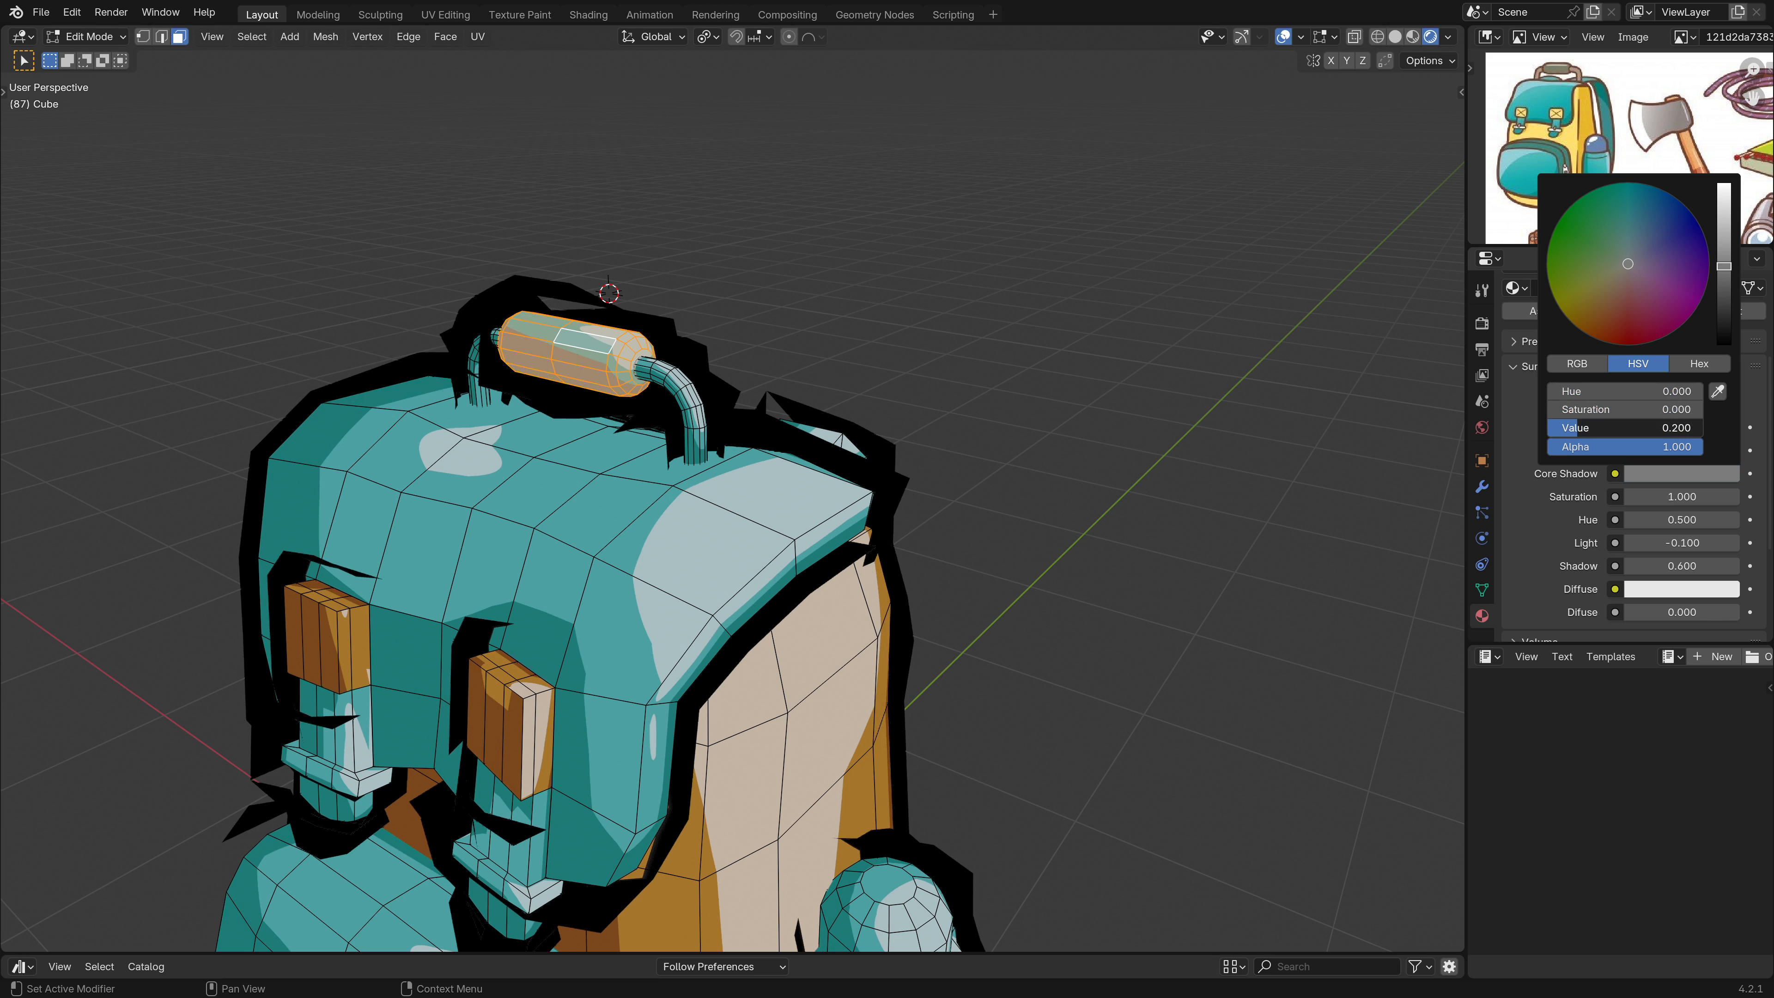
type(".01")
key("Return")
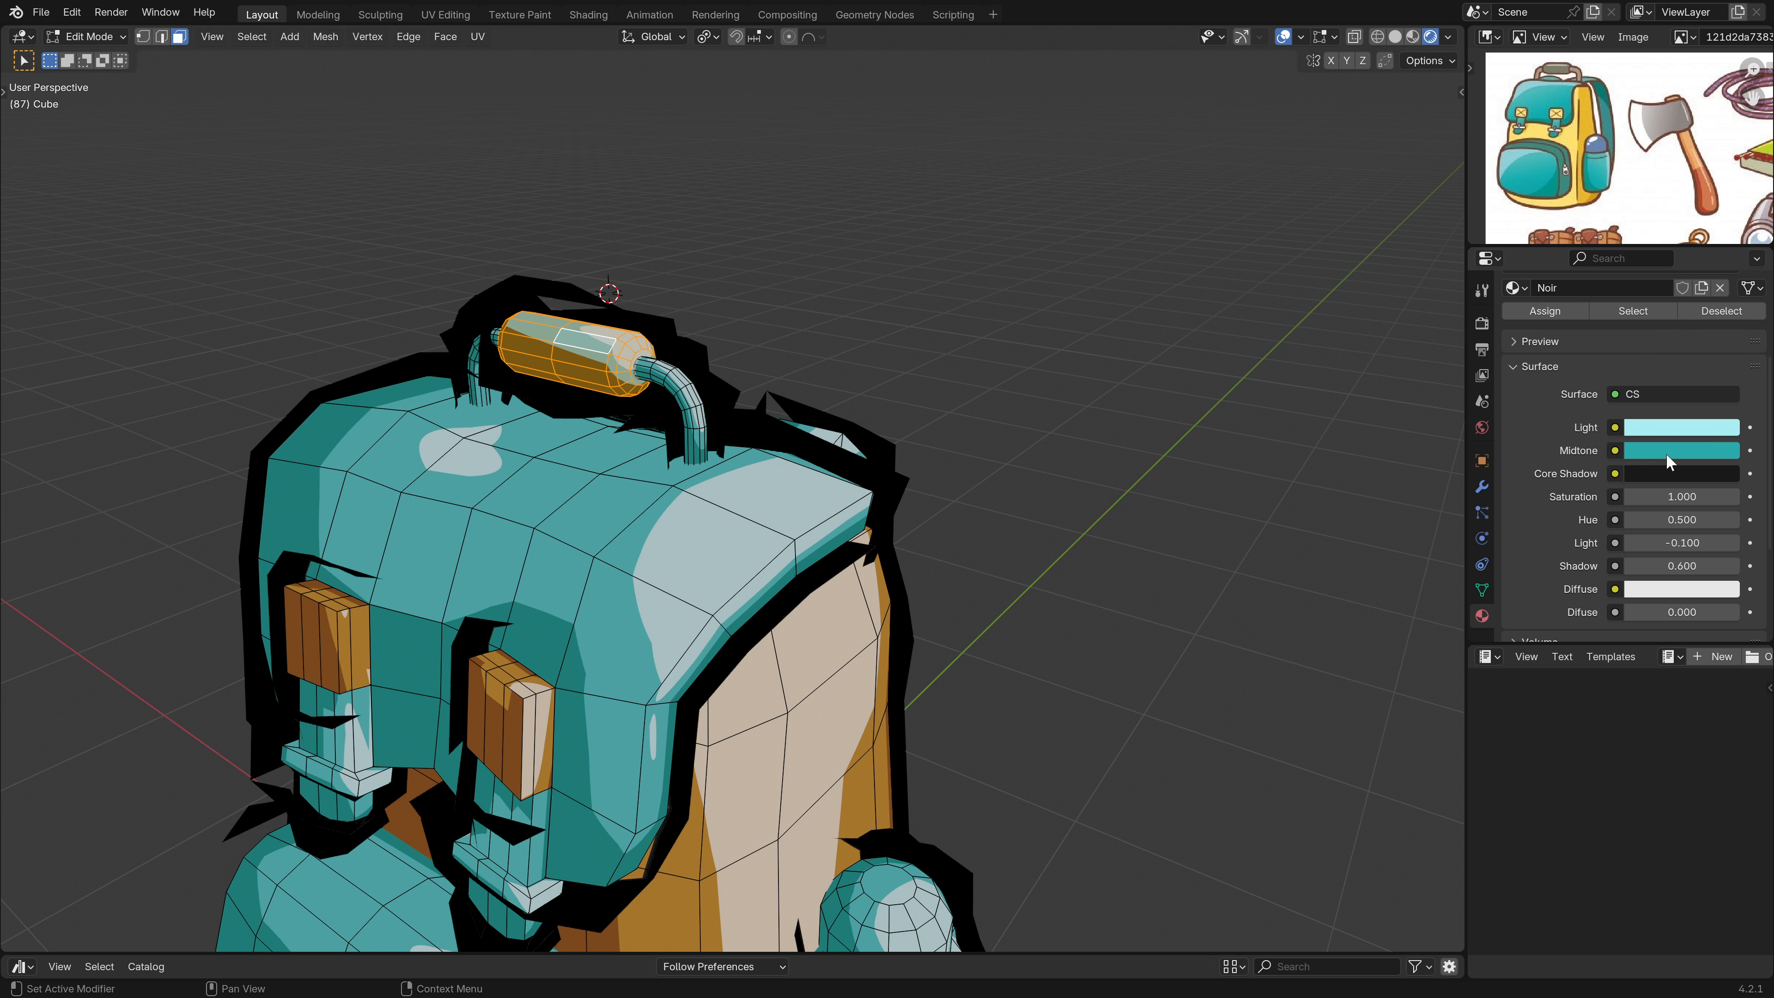
Set the Noir material's Midtone to hue 0, saturation 0 and value 0.05.
left_click(1666, 451)
left_click_drag(1680, 393, 1549, 368)
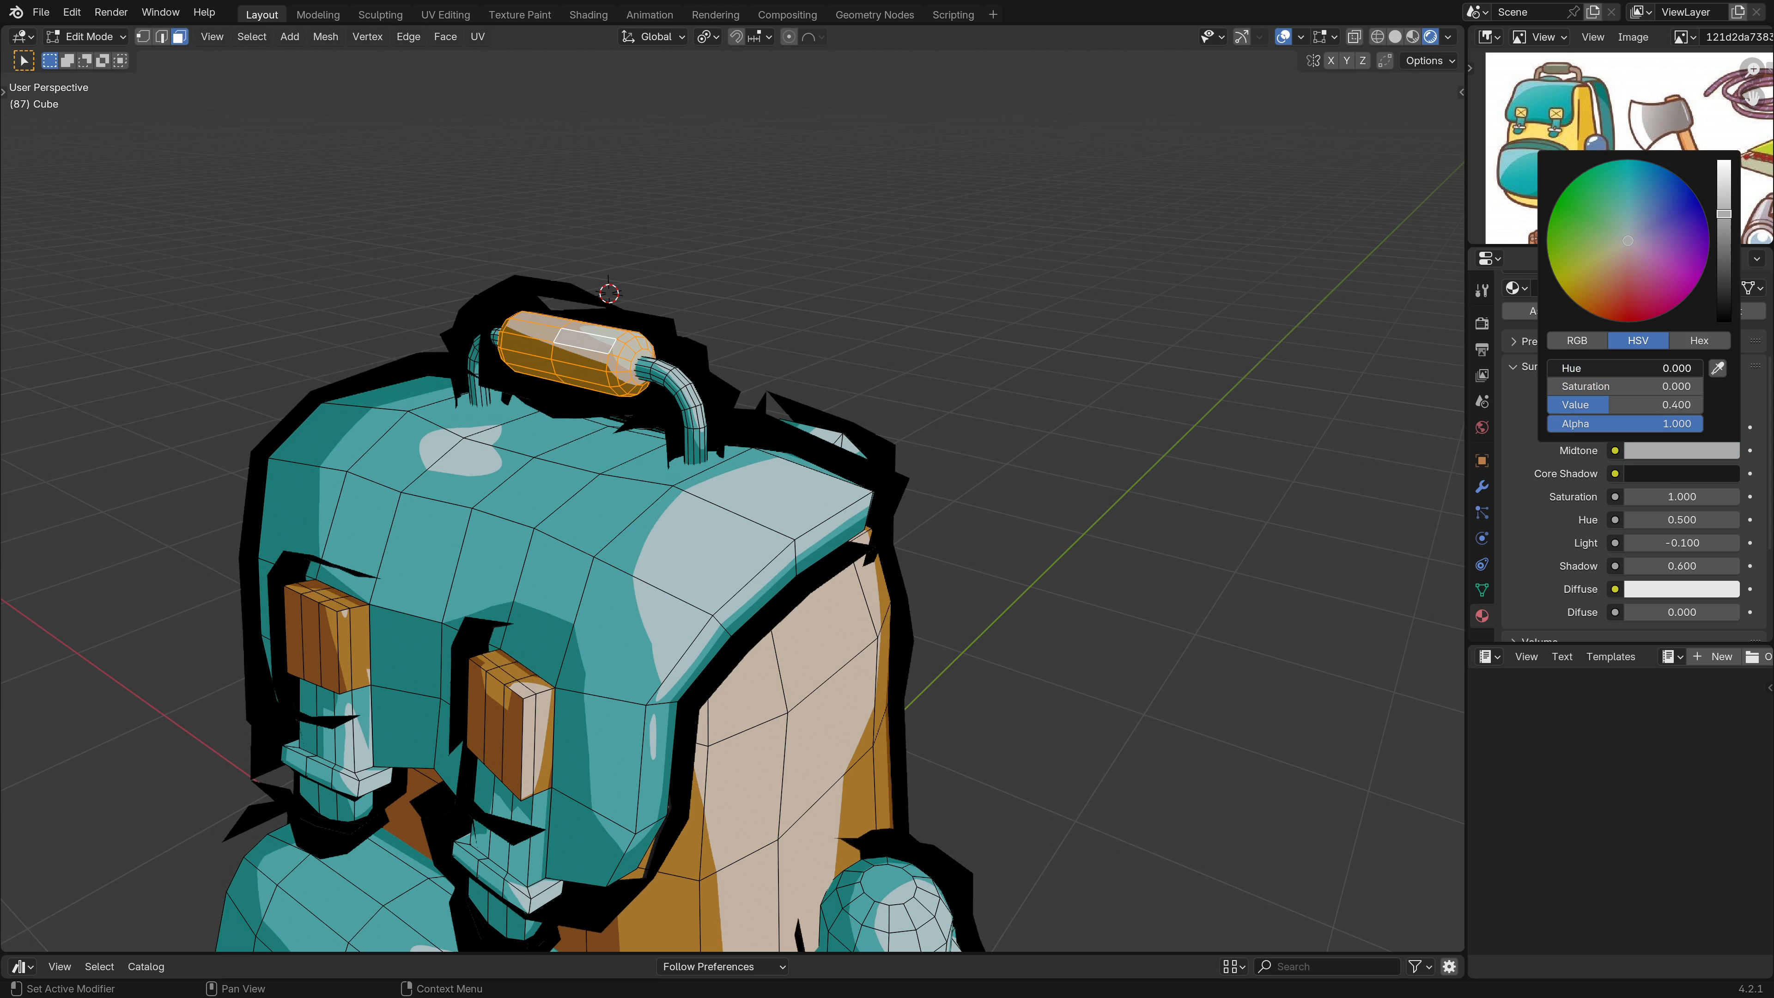
left_click(1628, 405)
type(".05")
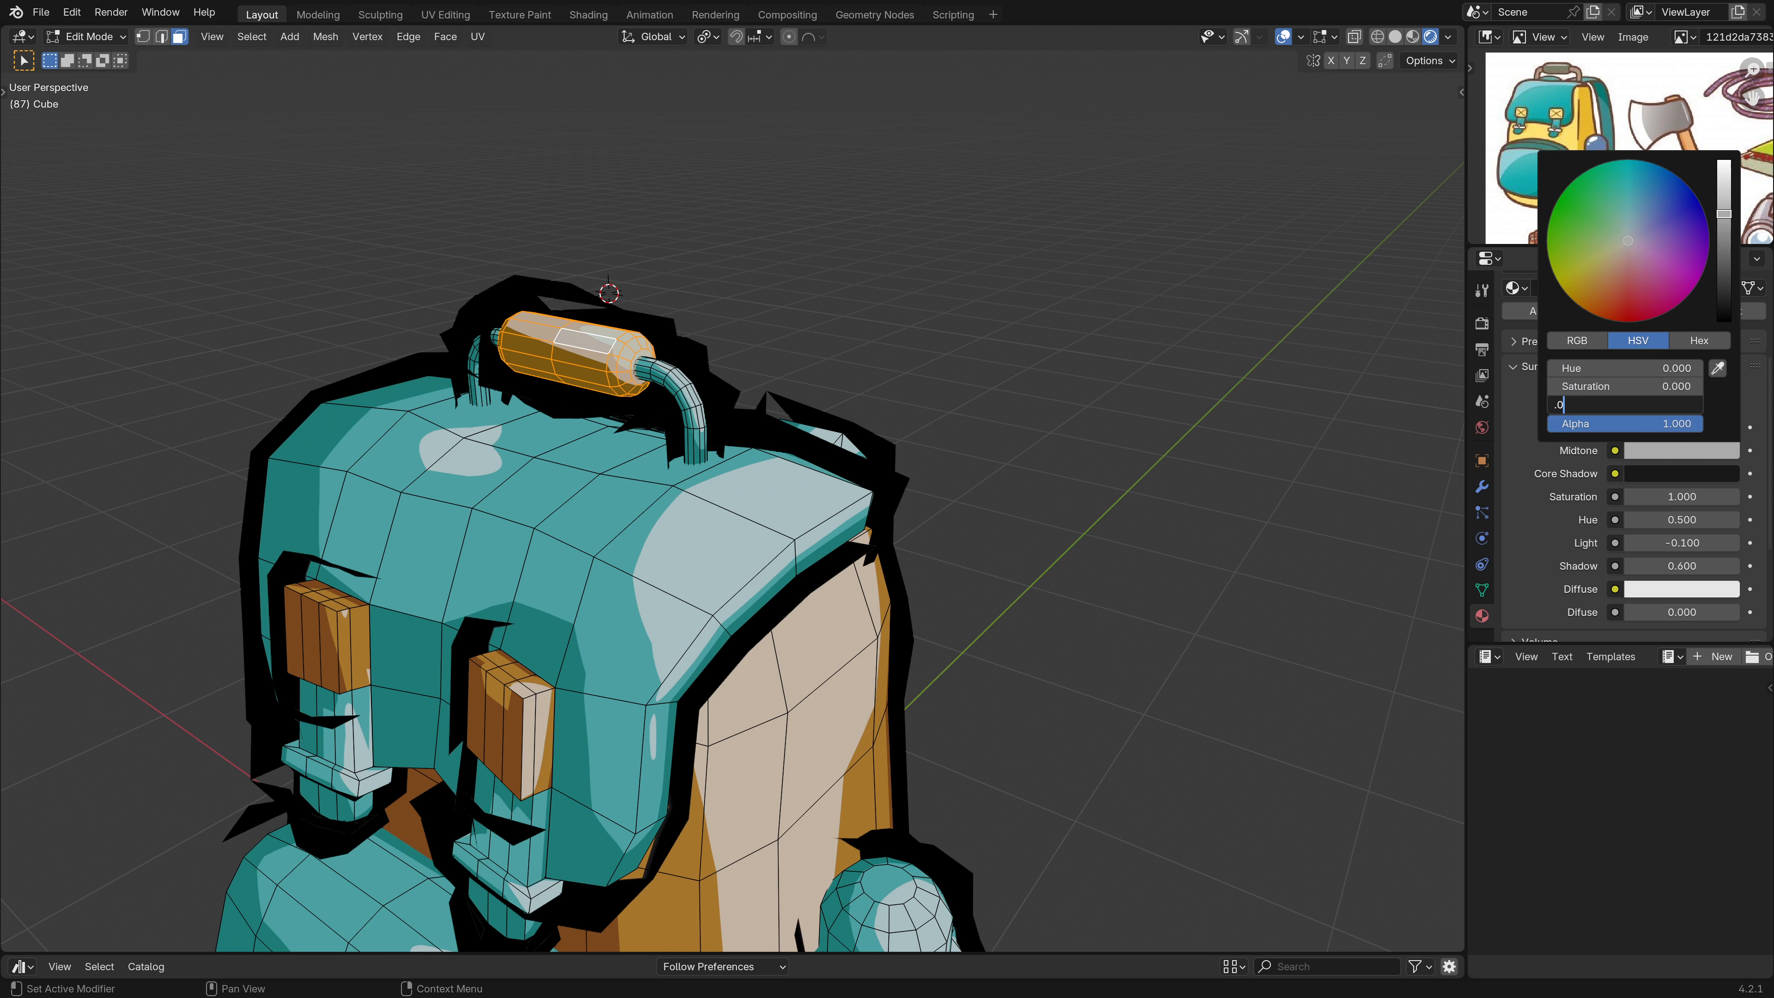
key("Return")
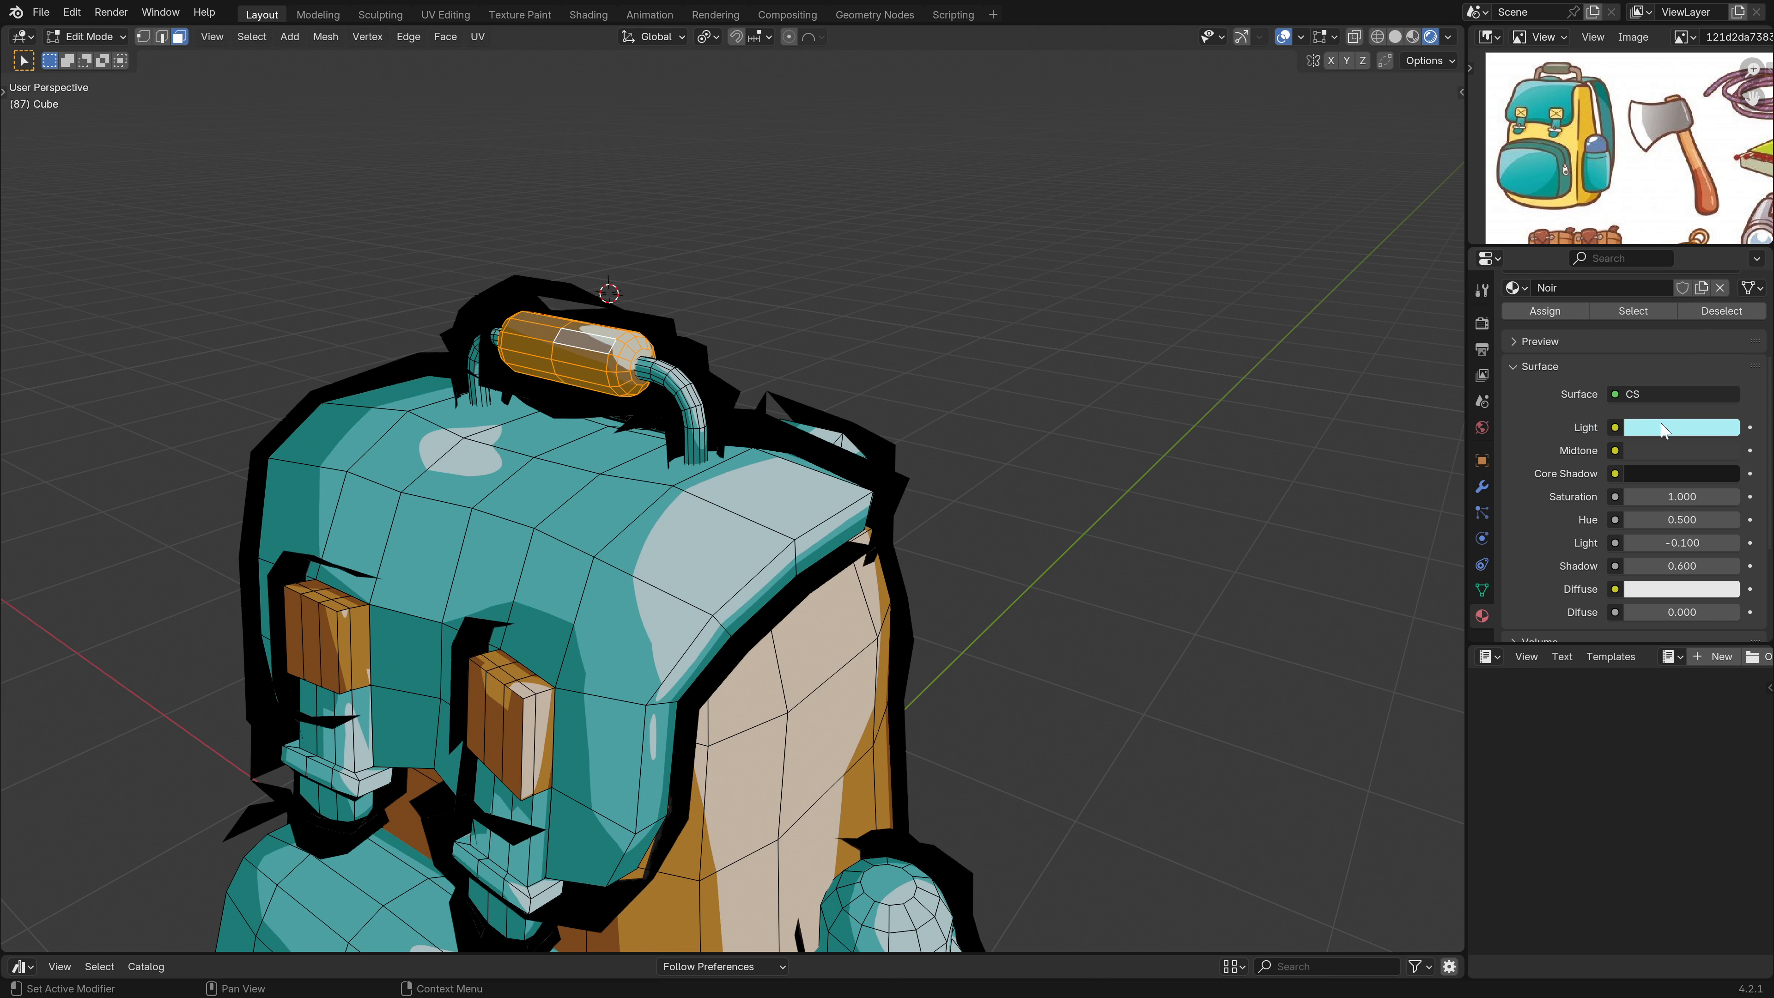
Set the Noir material's Light colour to hue 0, saturation 0 and value 0.5, and check the grip without overlays.
left_click(1666, 428)
left_click_drag(1676, 344, 1549, 345)
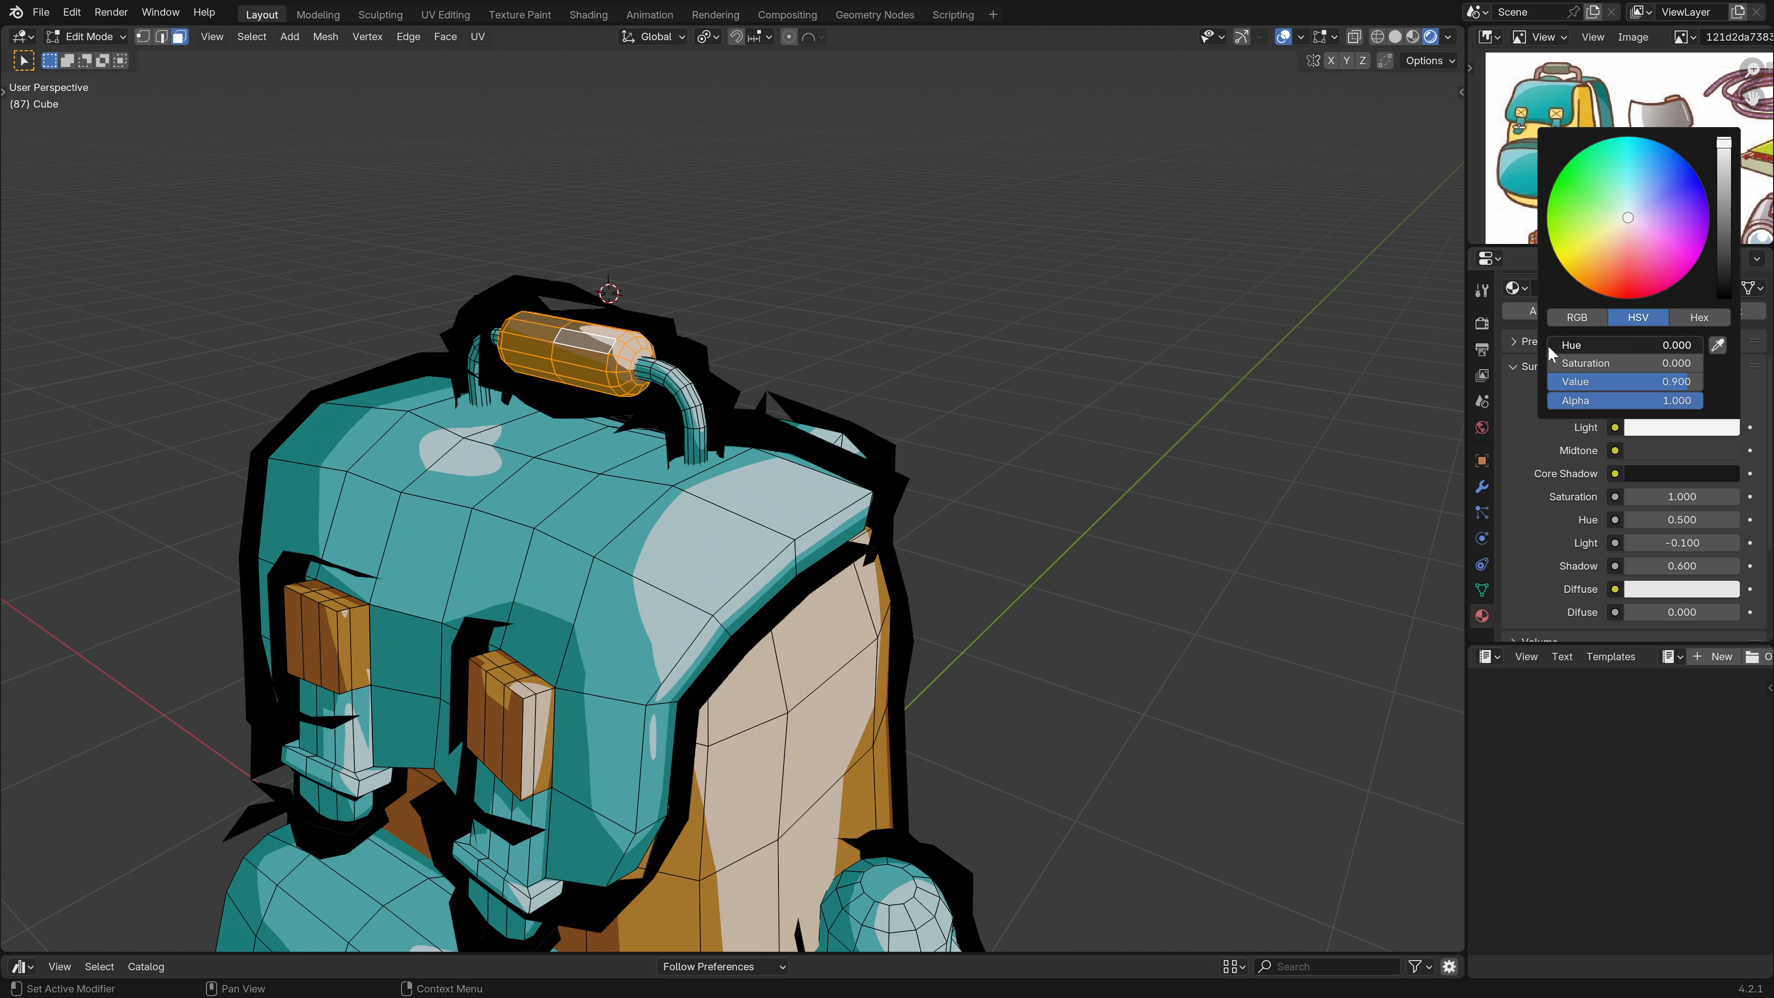
left_click(1627, 382)
type(".8")
key("Return")
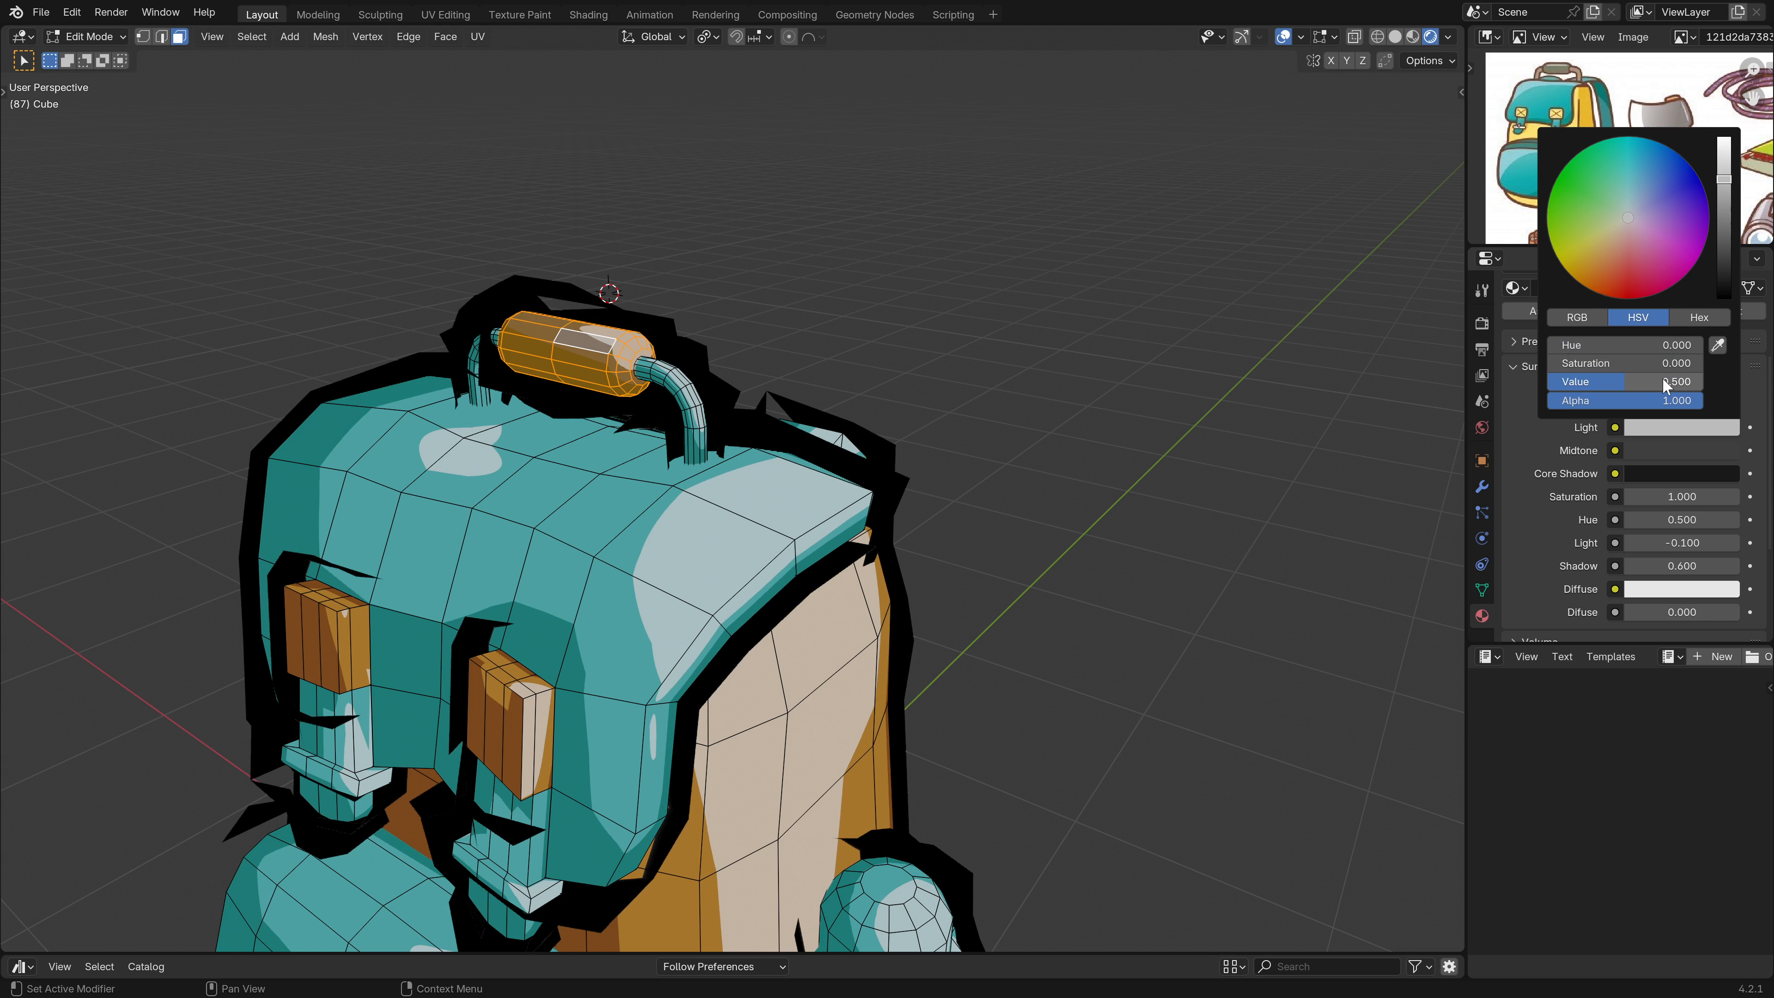
key("Tab")
scroll(656, 367, "down", 6)
key("shift+alt+z")
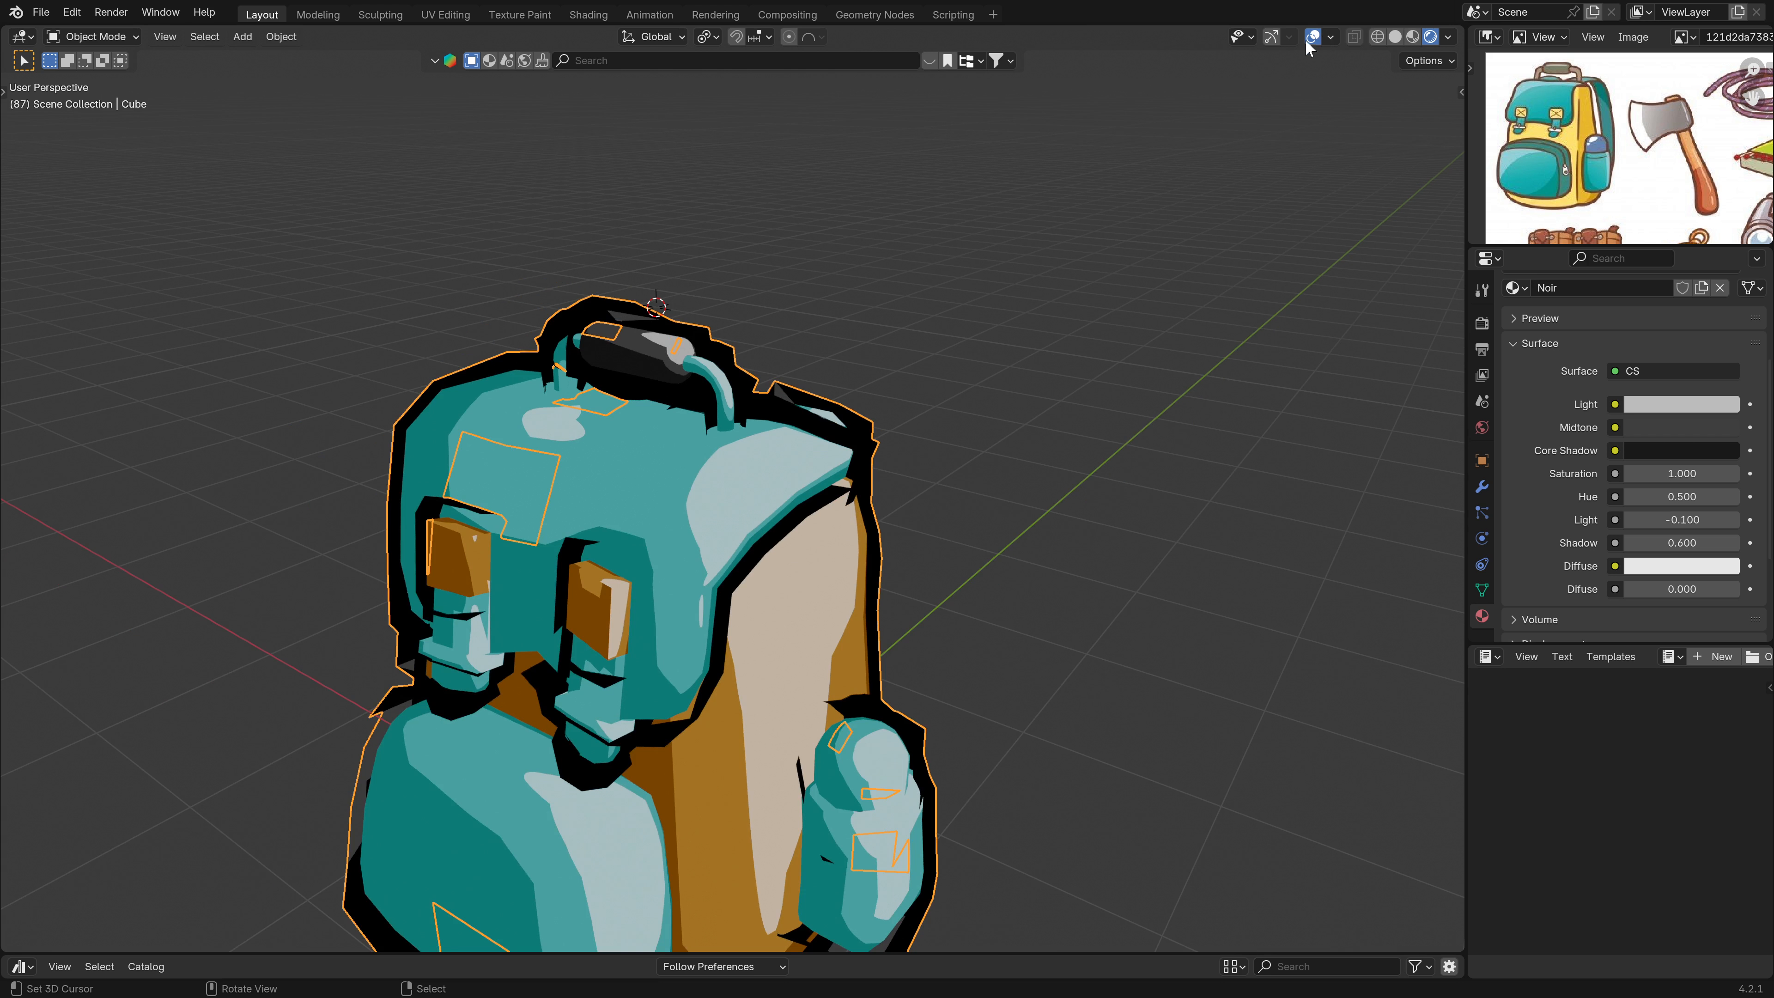
middle_click_drag(656, 368, 836, 398)
middle_click_drag(895, 417, 662, 416)
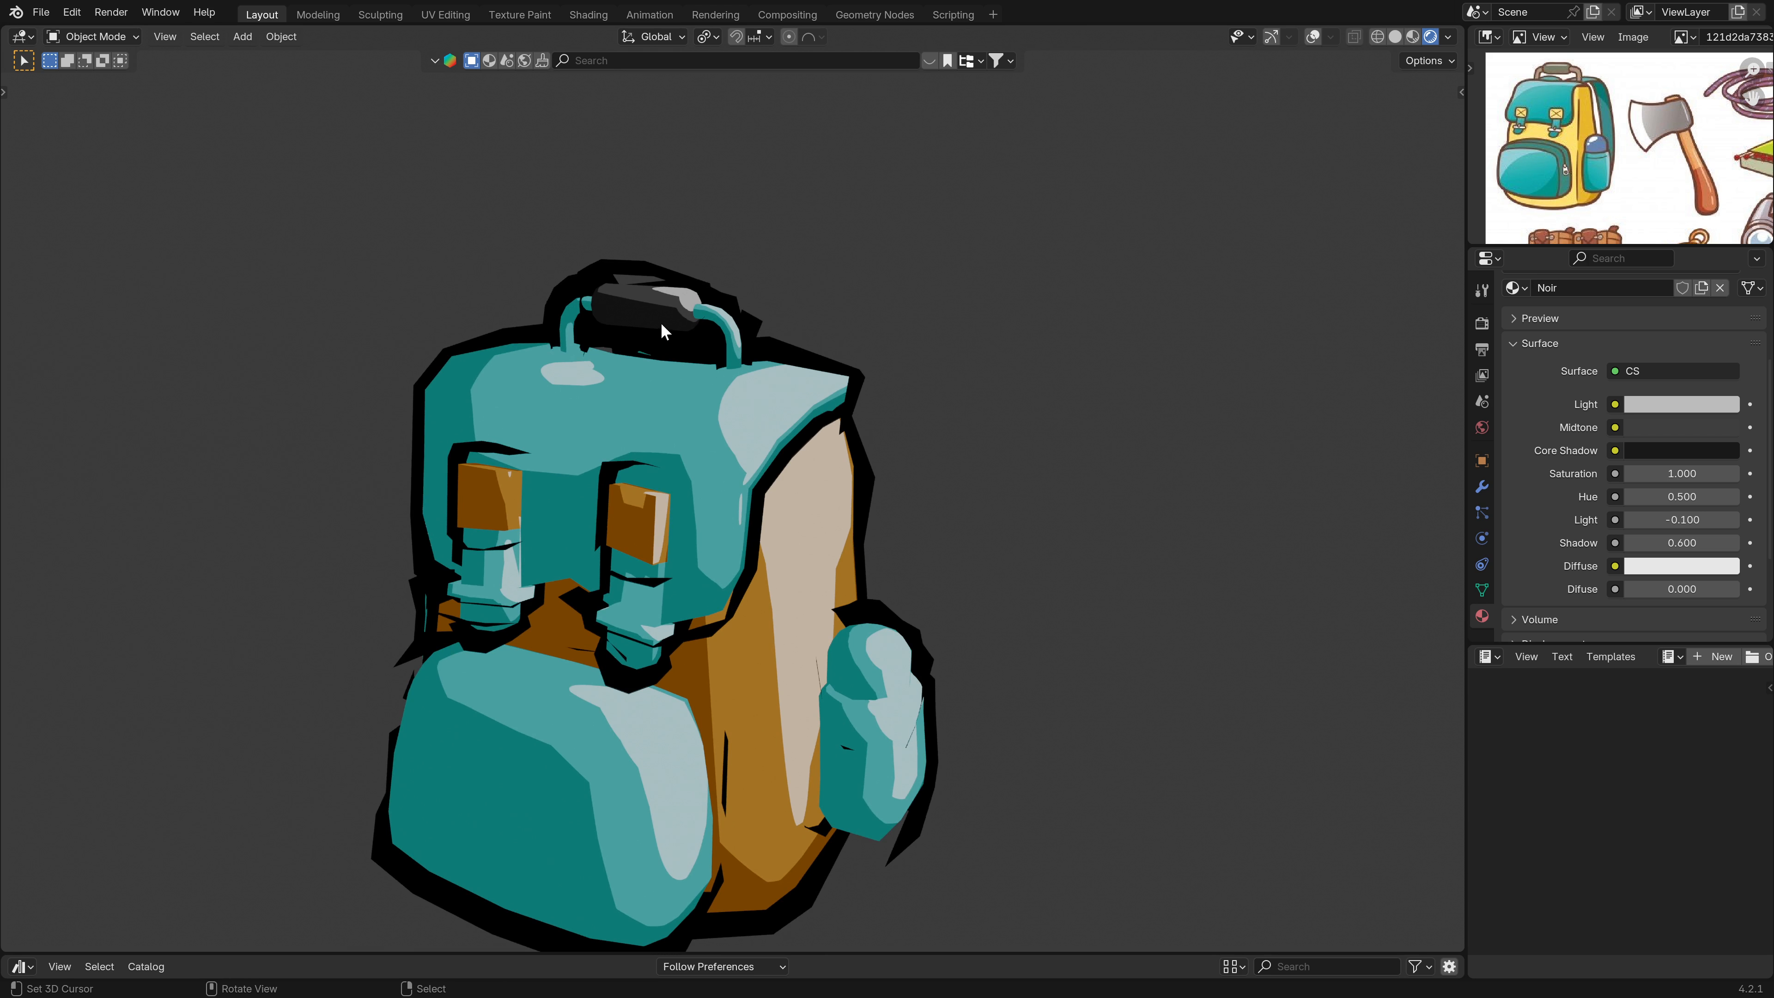
Show the overlays, select both thin tubes of the carry handle and assign them the Gris material.
key("Tab")
scroll(749, 306, "up", 1)
scroll(748, 305, "down", 2)
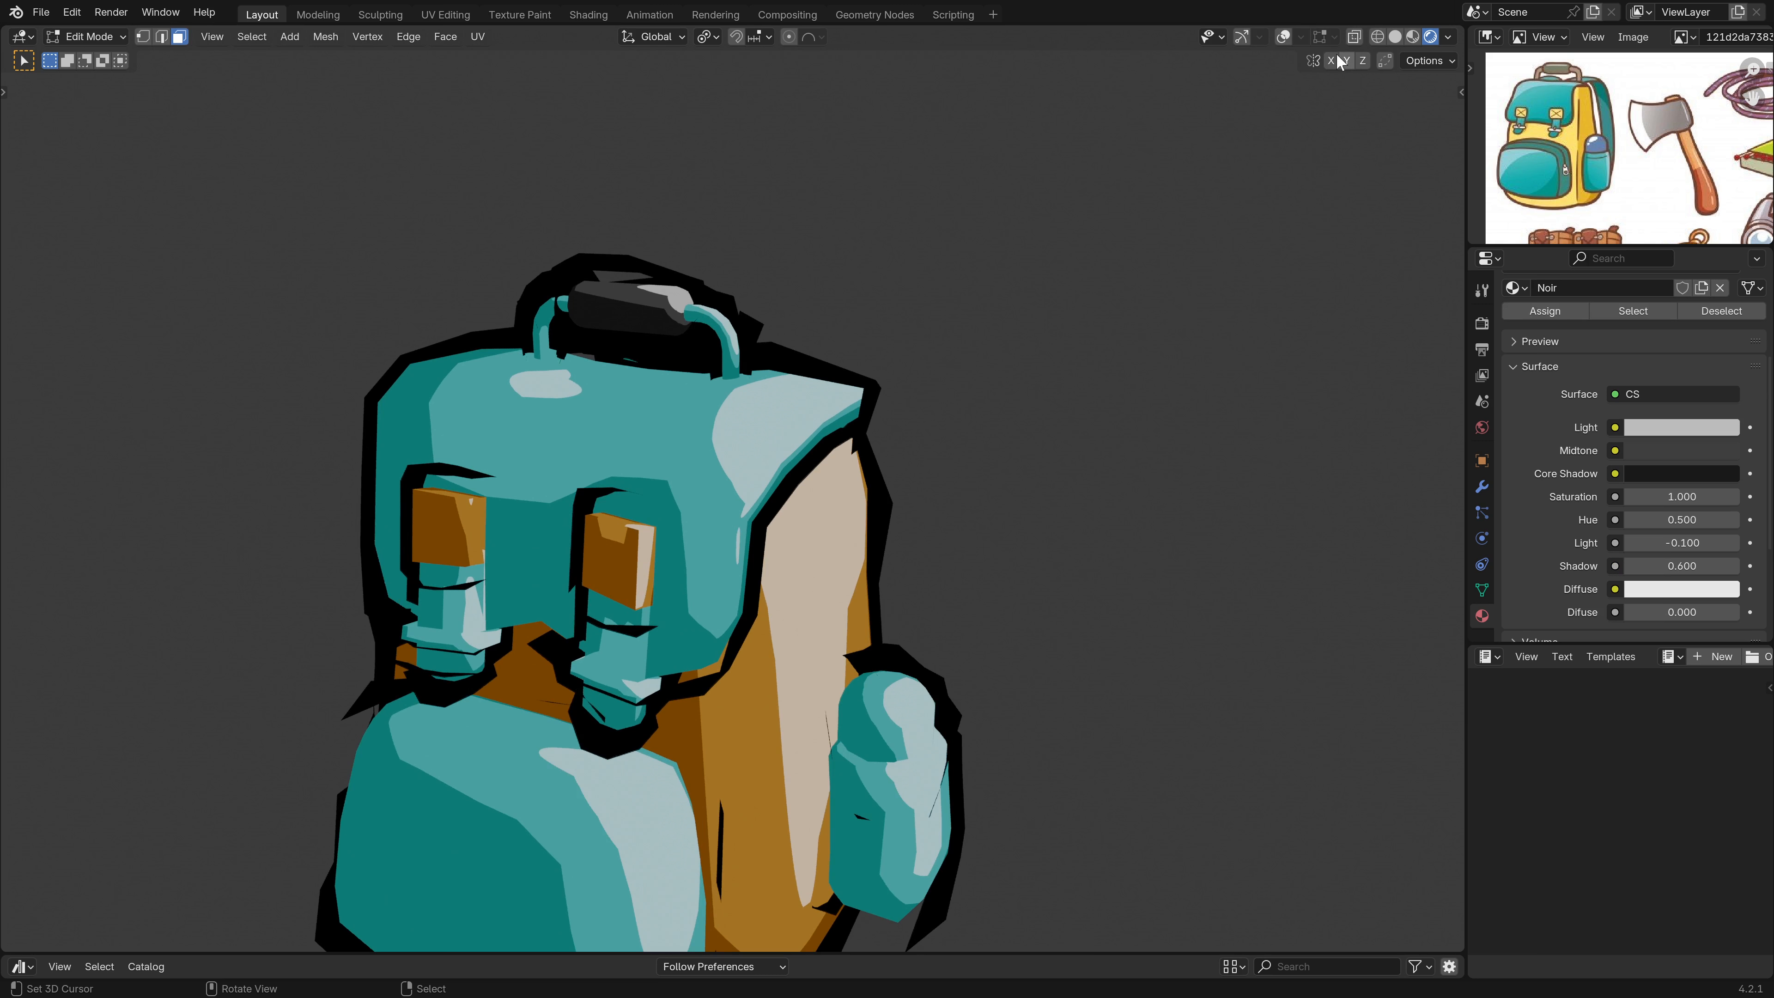
left_click(1283, 37)
scroll(699, 346, "up", 3)
left_click(711, 302)
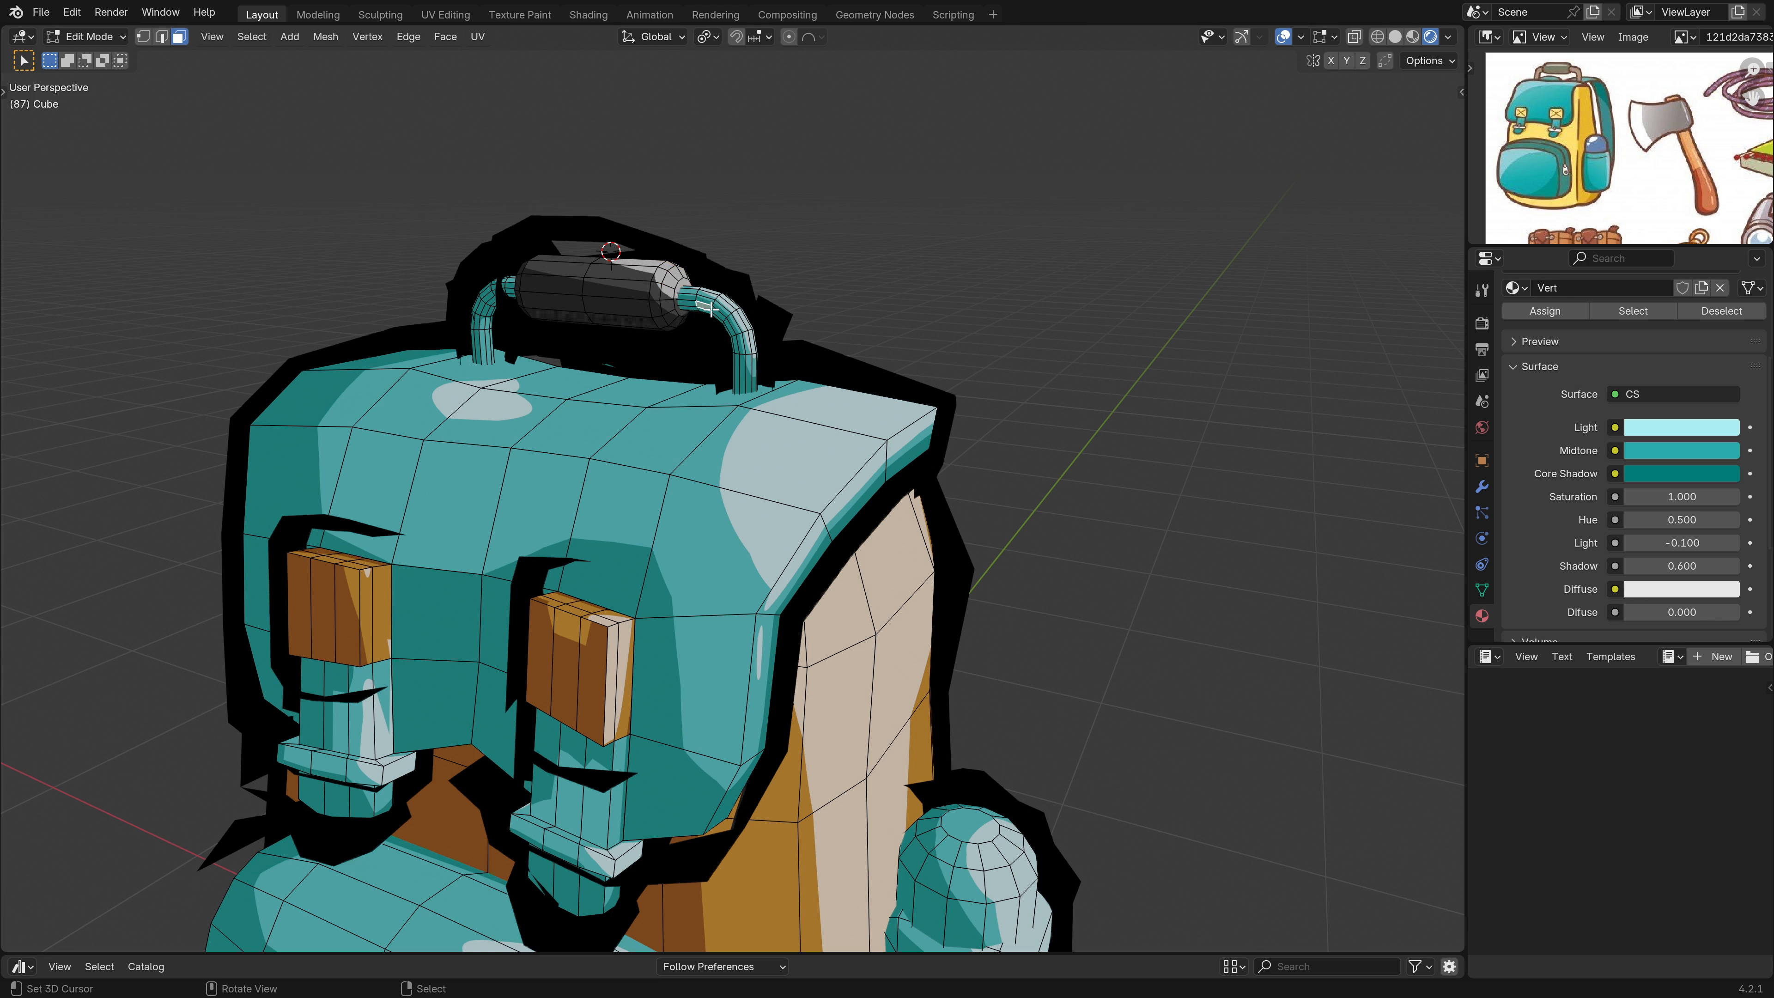
key("l")
key("l")
scroll(1725, 322, "up", 4)
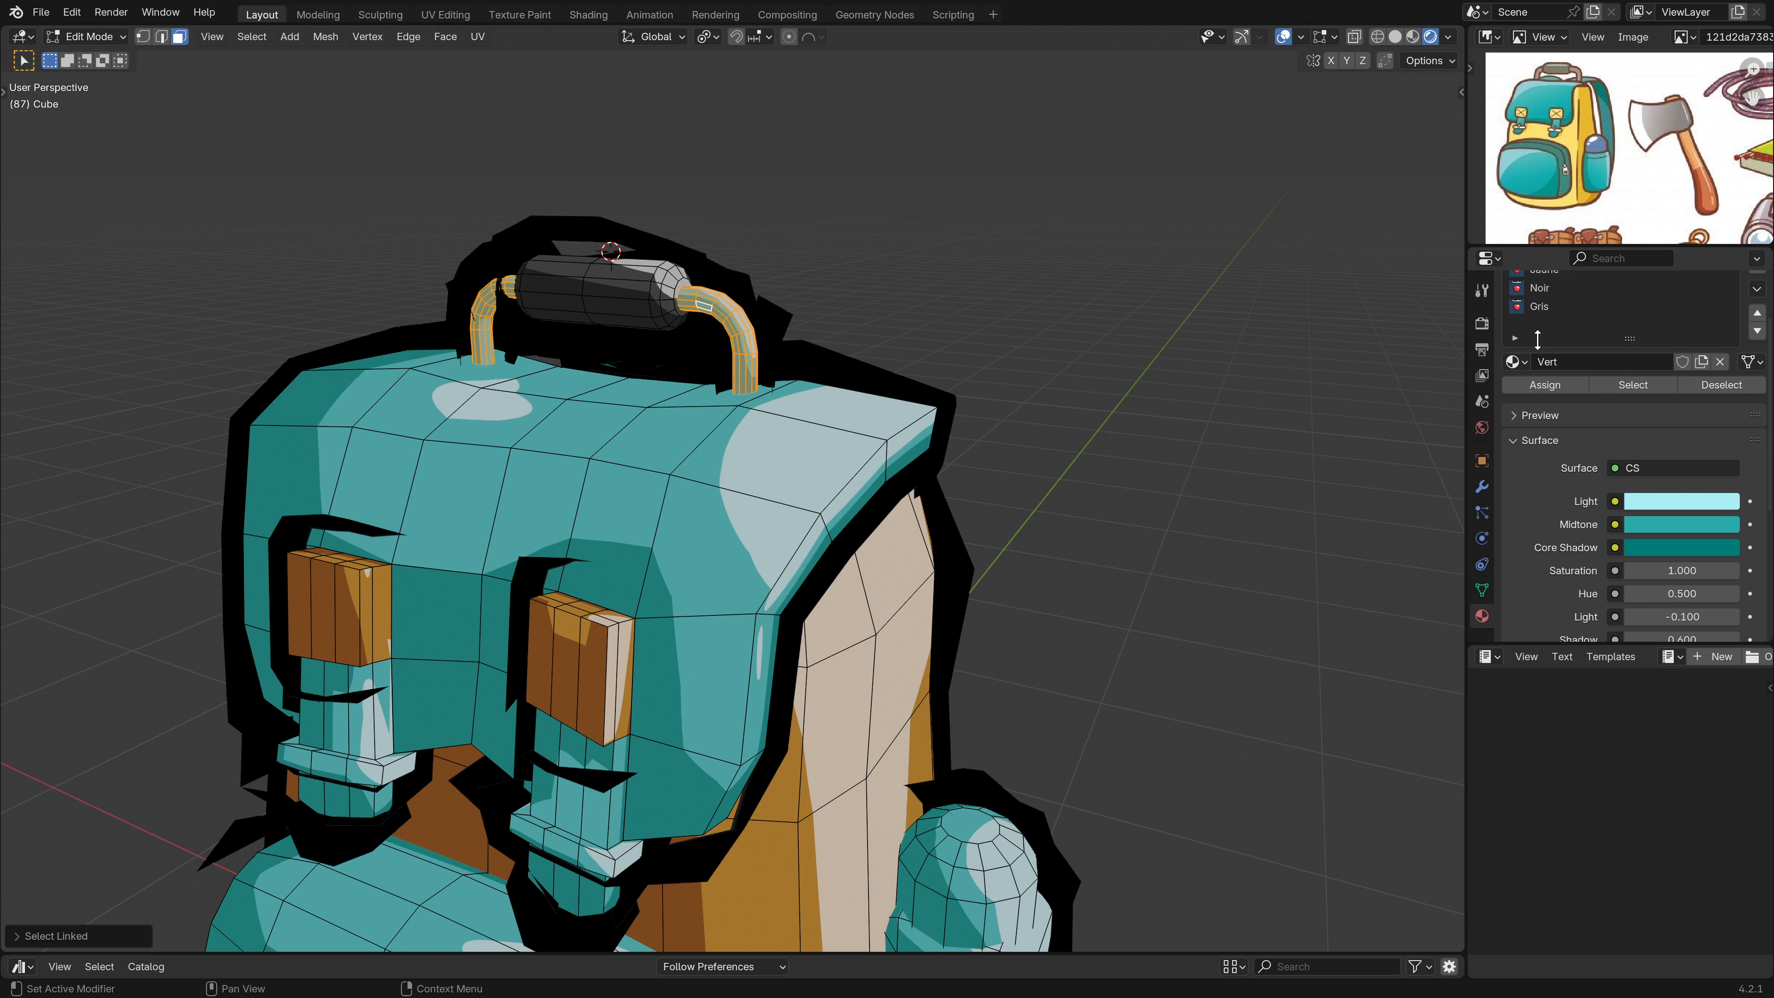
left_click(1571, 343)
left_click(1556, 419)
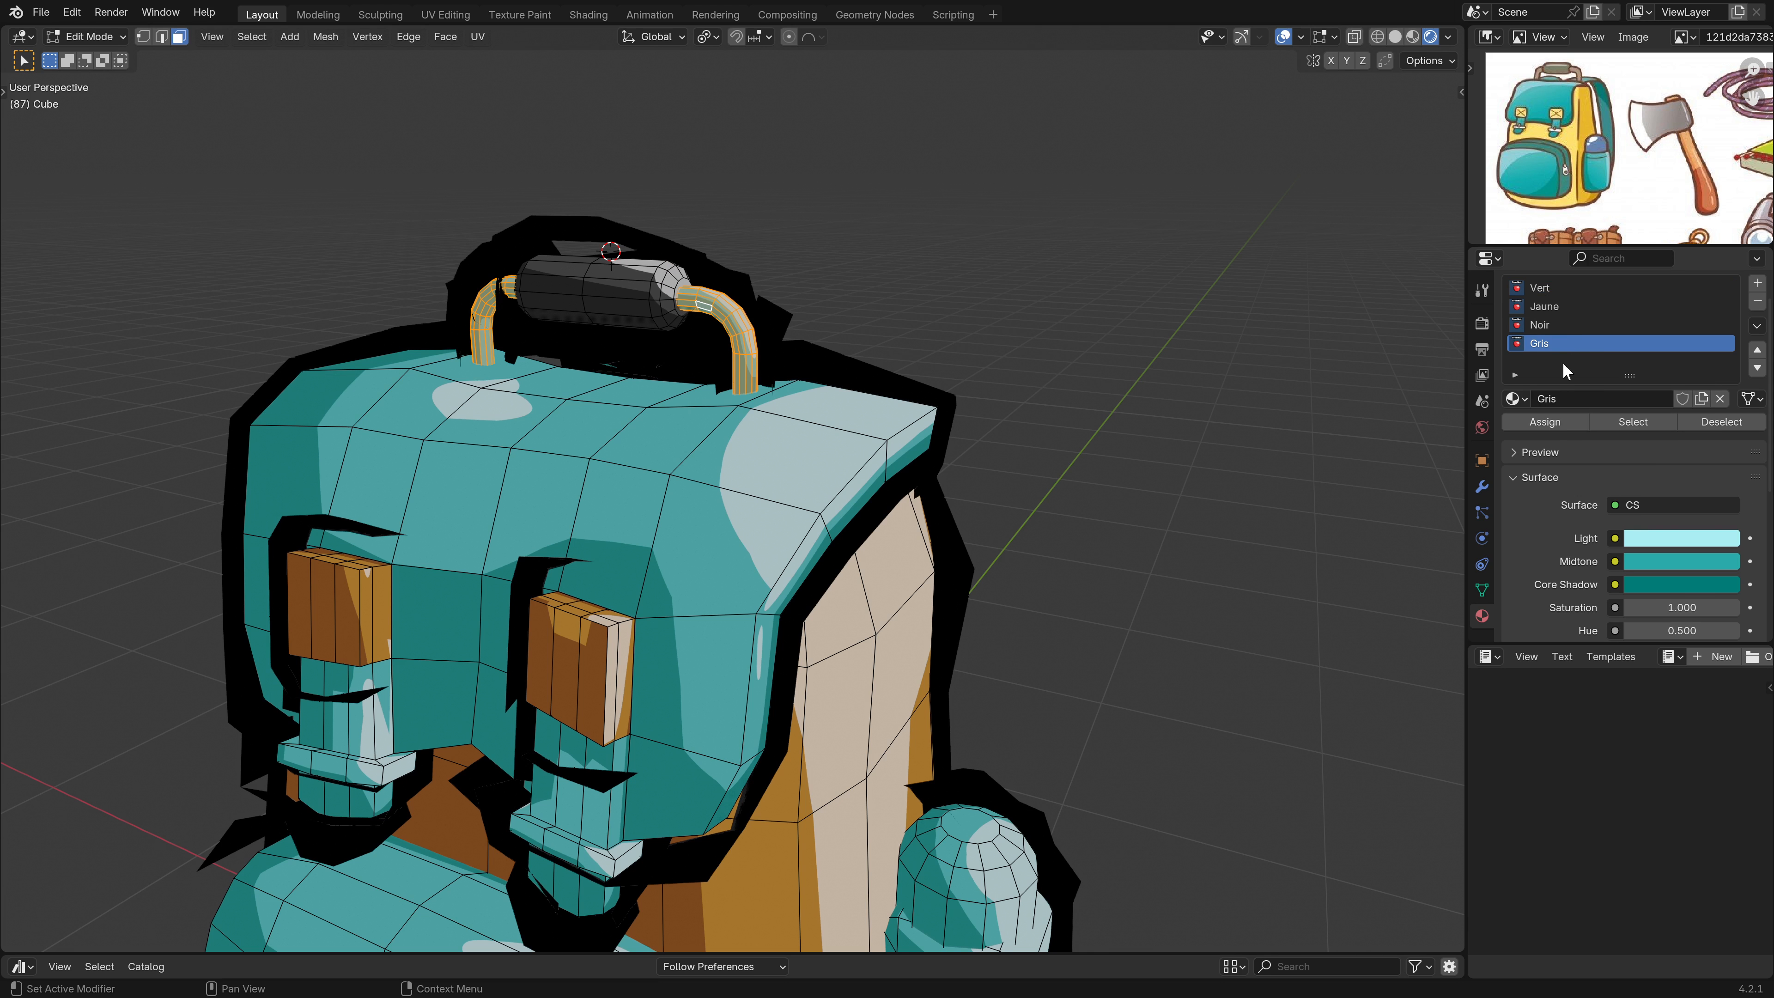
Try the Noir material on the carry handle's thin tubes.
left_click(1540, 324)
left_click(1572, 421)
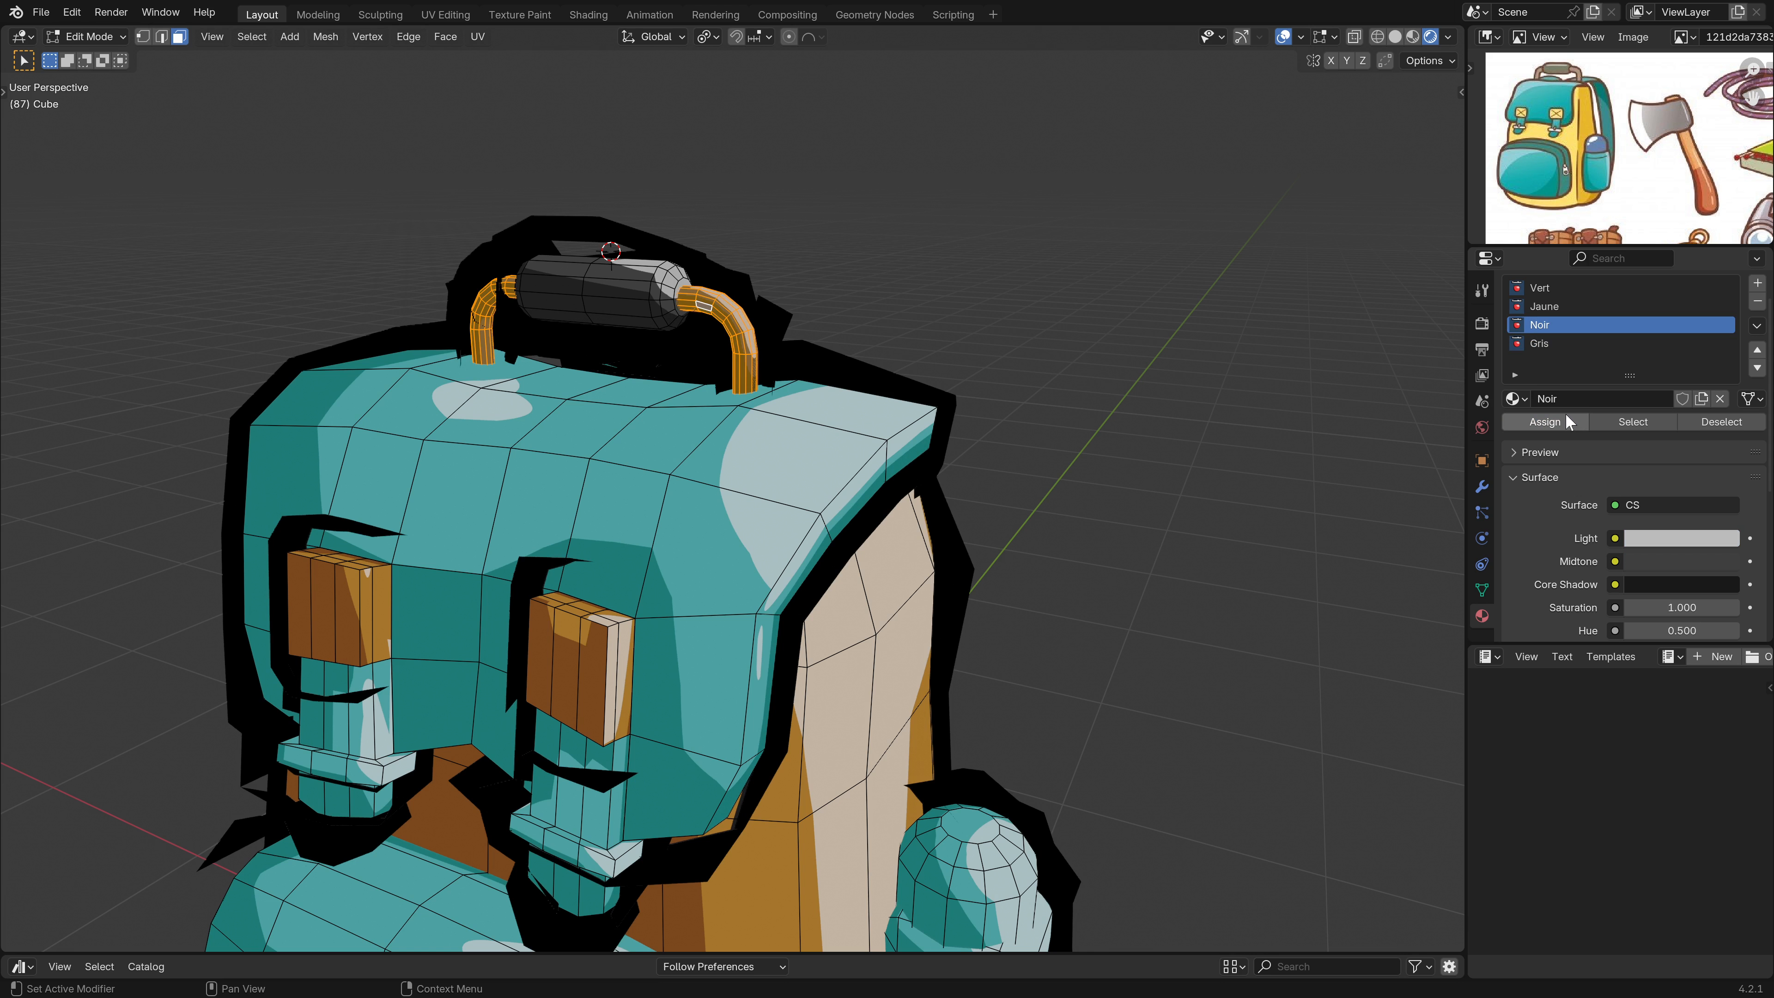
key("Tab")
scroll(768, 500, "down", 3)
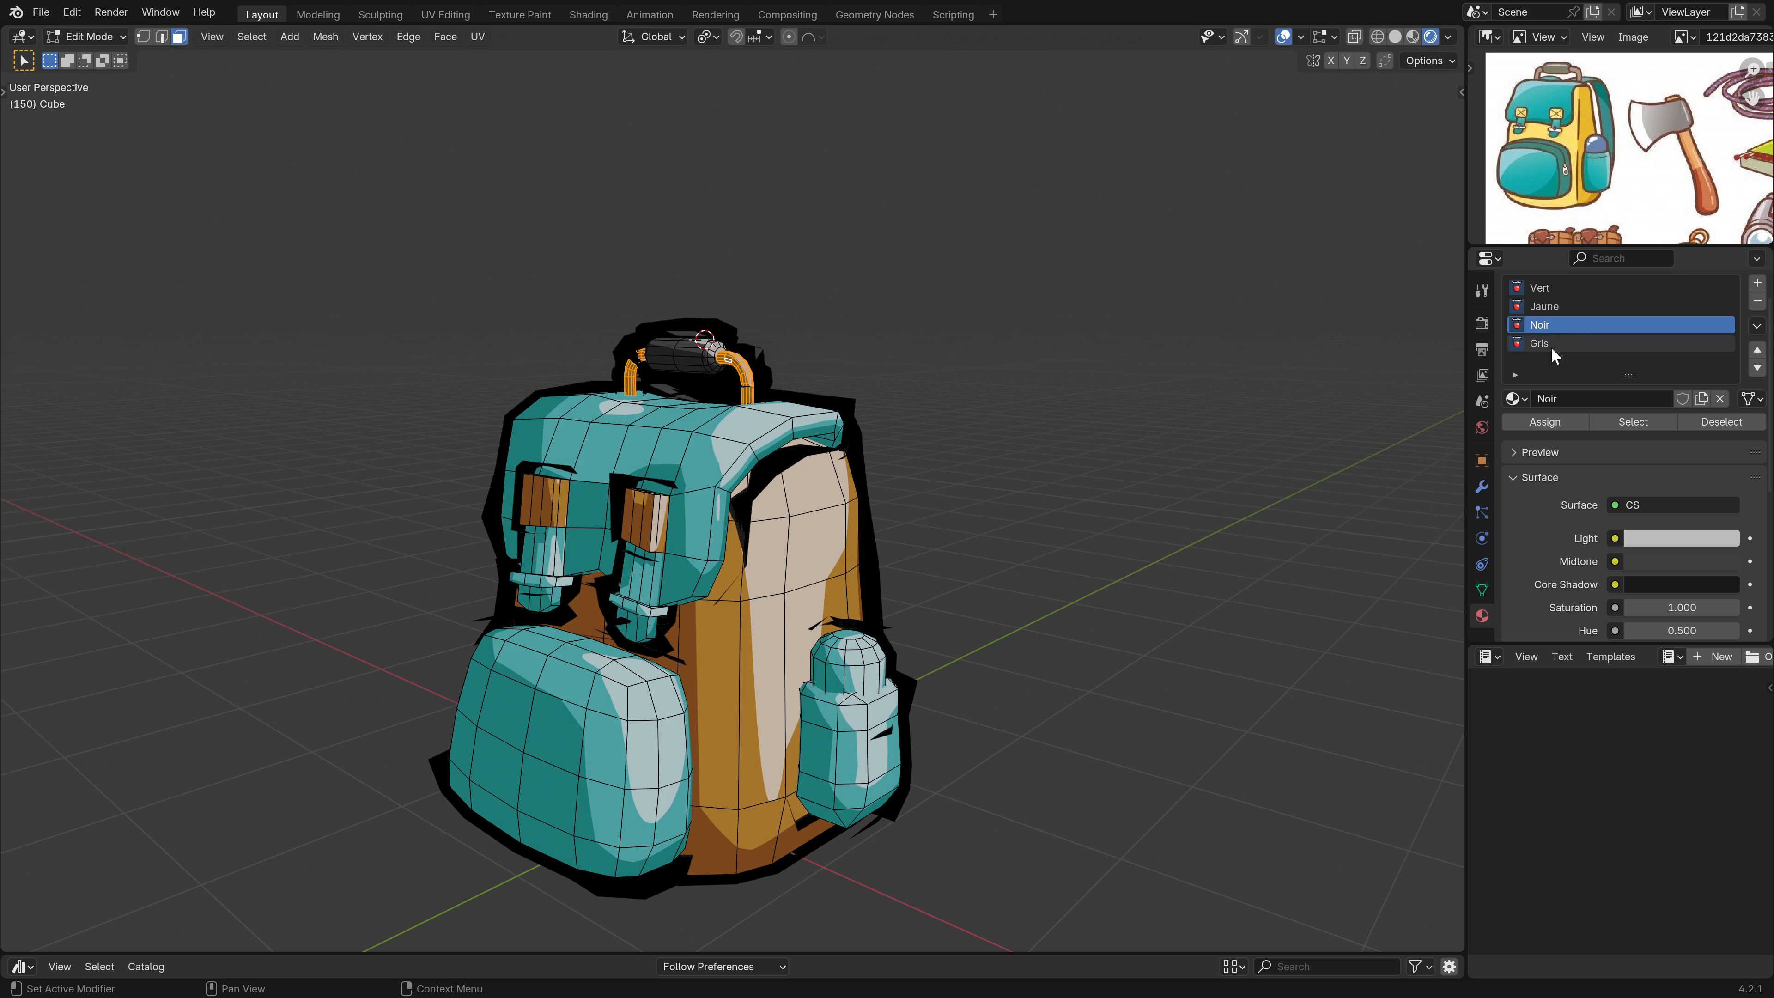
Assign the Gris material back to the carry handle's selected thin tubes.
left_click(1550, 349)
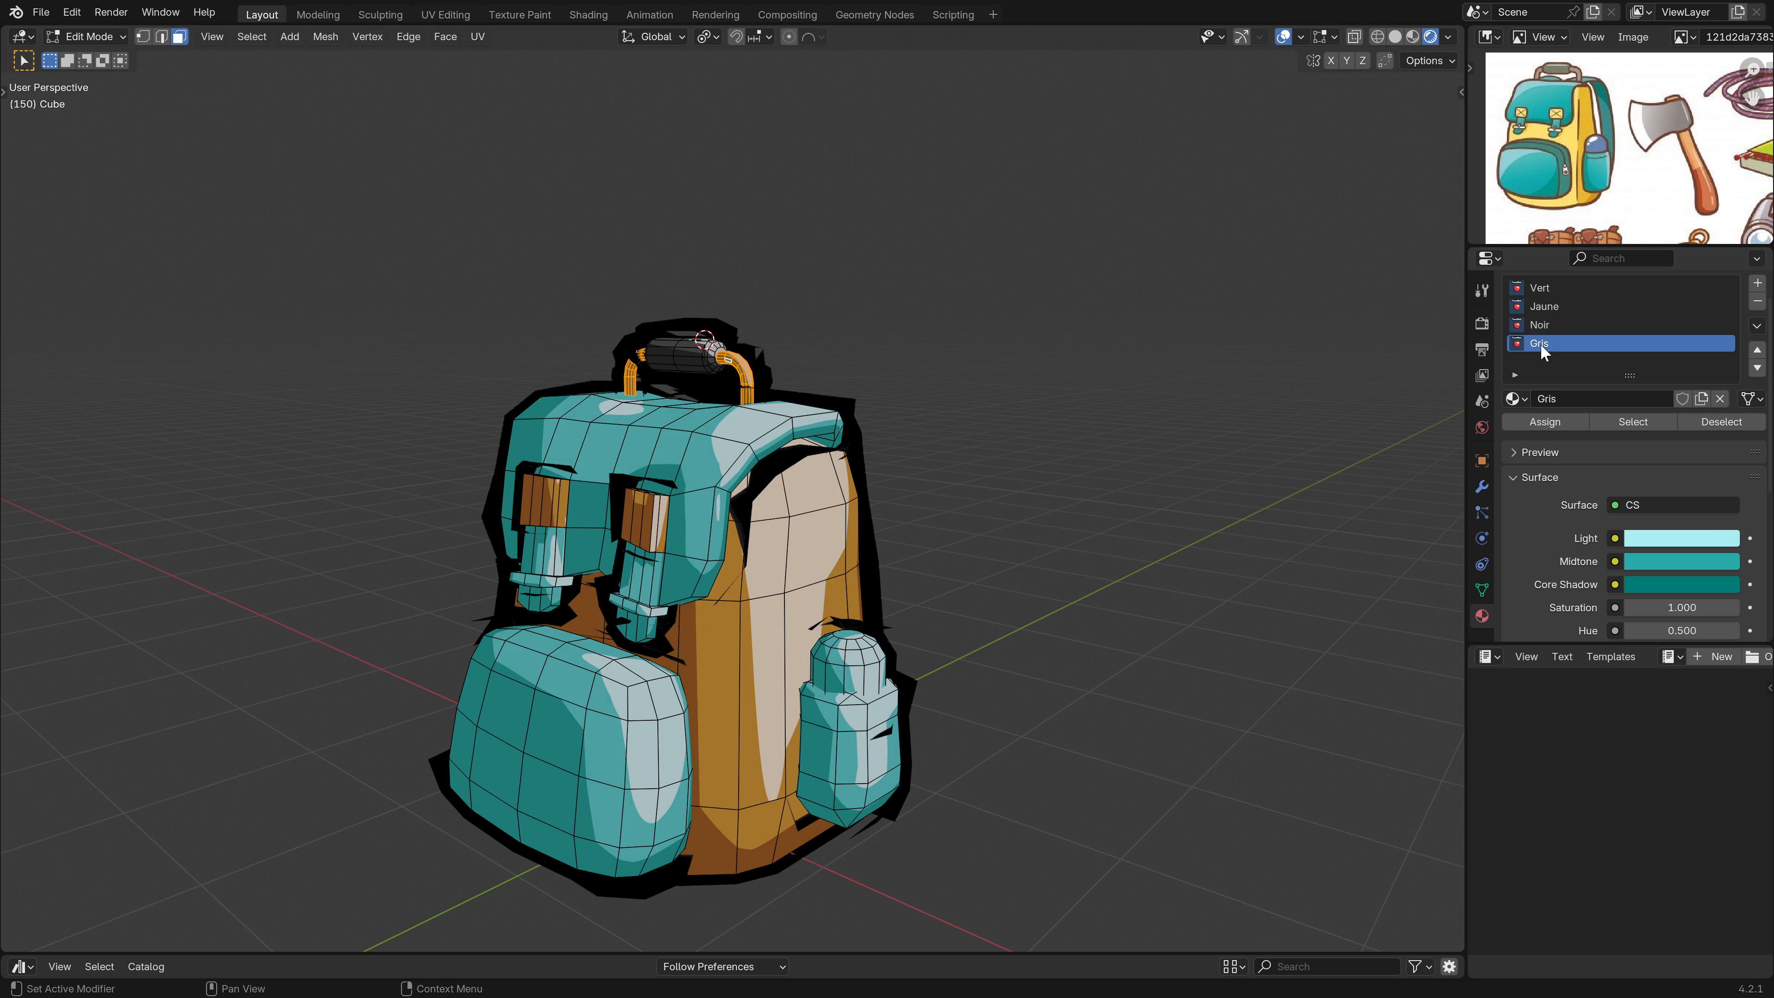
scroll(832, 580, "up", 1)
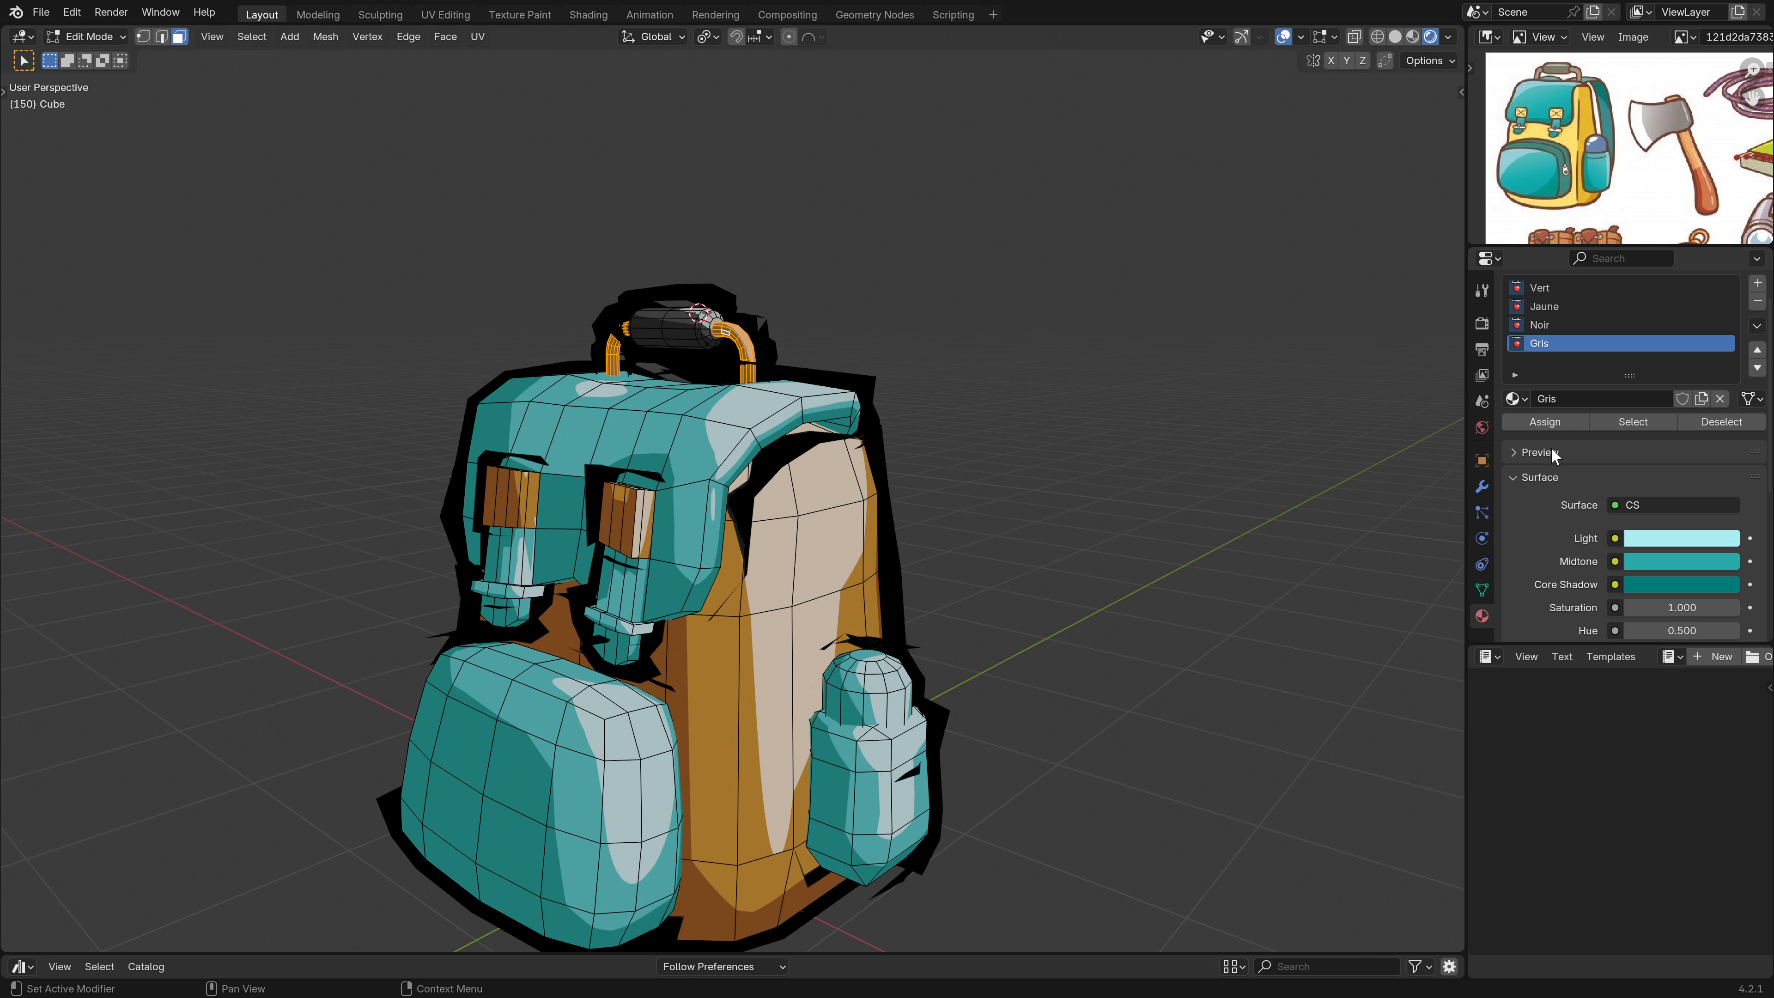
scroll(1554, 452, "down", 3)
scroll(1575, 461, "up", 3)
left_click(1545, 422)
Set the Gris material's Saturation to 0.05 and check the handle in Object Mode without overlays.
scroll(1607, 489, "down", 2)
double_click(1682, 535)
type("0.05")
key("Return")
left_click(1283, 36)
middle_click_drag(901, 447, 878, 418)
scroll(877, 419, "down", 3)
middle_click_drag(864, 517, 741, 601, "shift")
key("Tab")
scroll(728, 613, "up", 2)
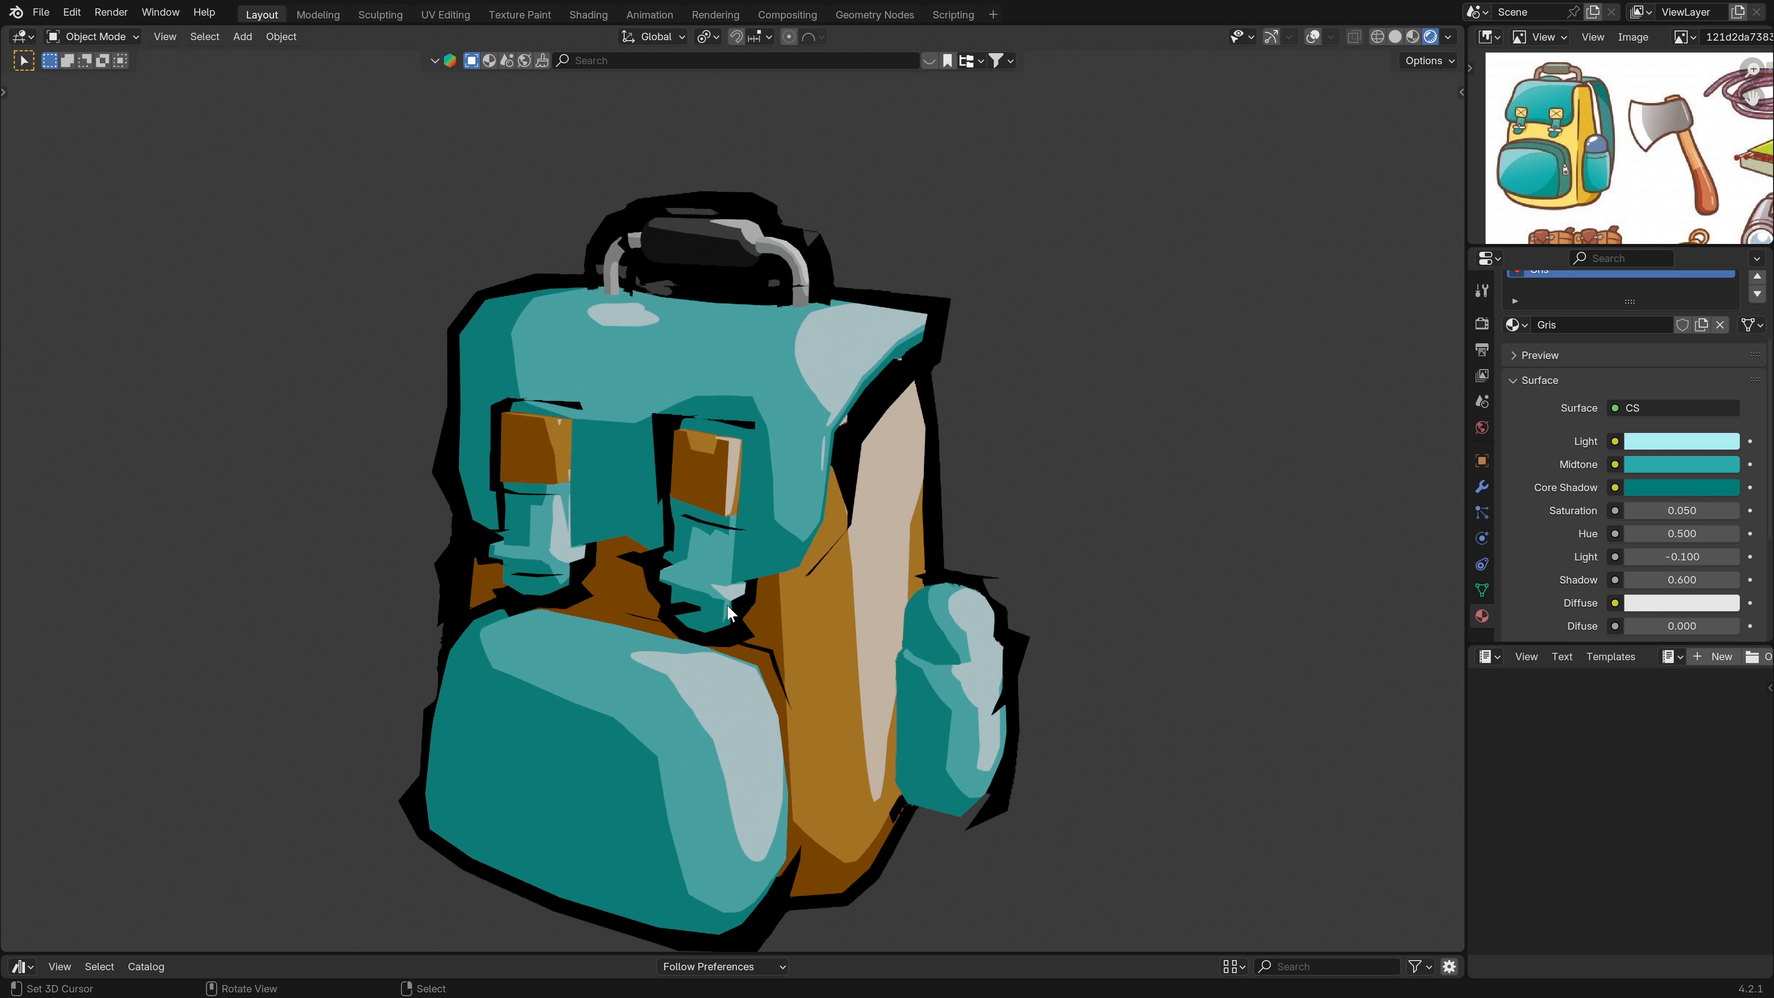
Select the whole buckle band around each of the two front straps and assign both the Gris material.
scroll(728, 613, "up", 1)
left_click(1313, 36)
scroll(707, 573, "up", 2)
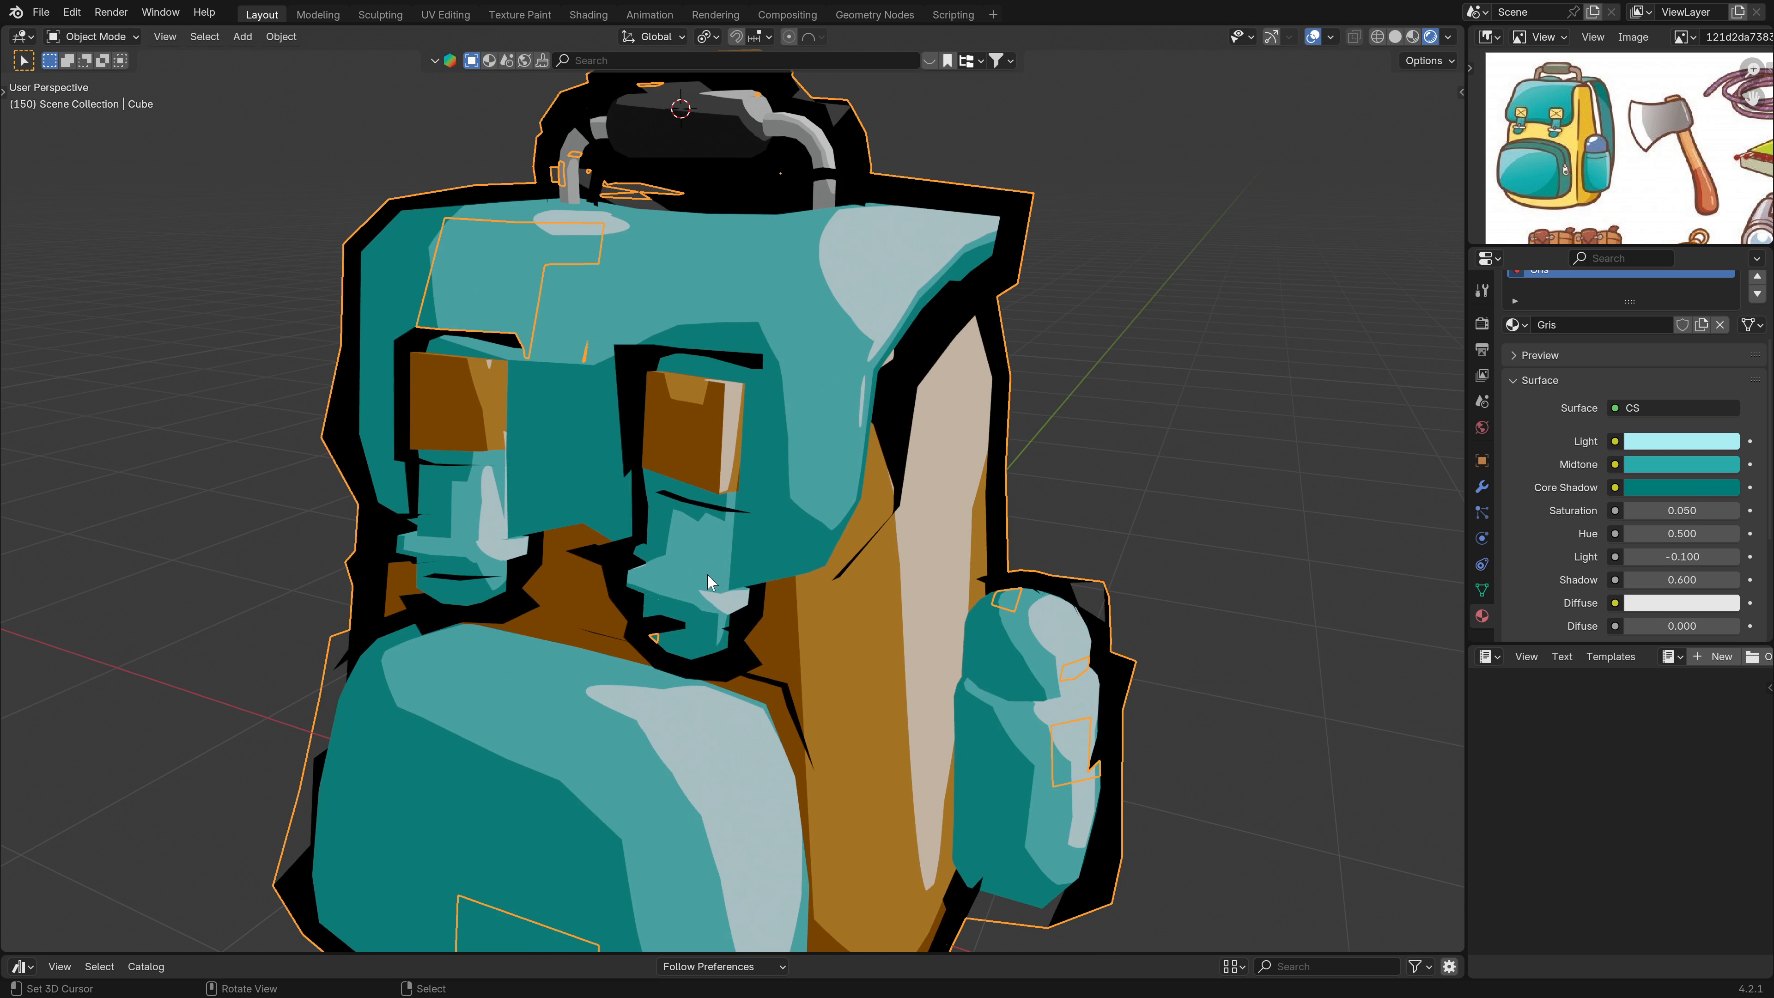
key("Tab")
scroll(733, 615, "up", 1)
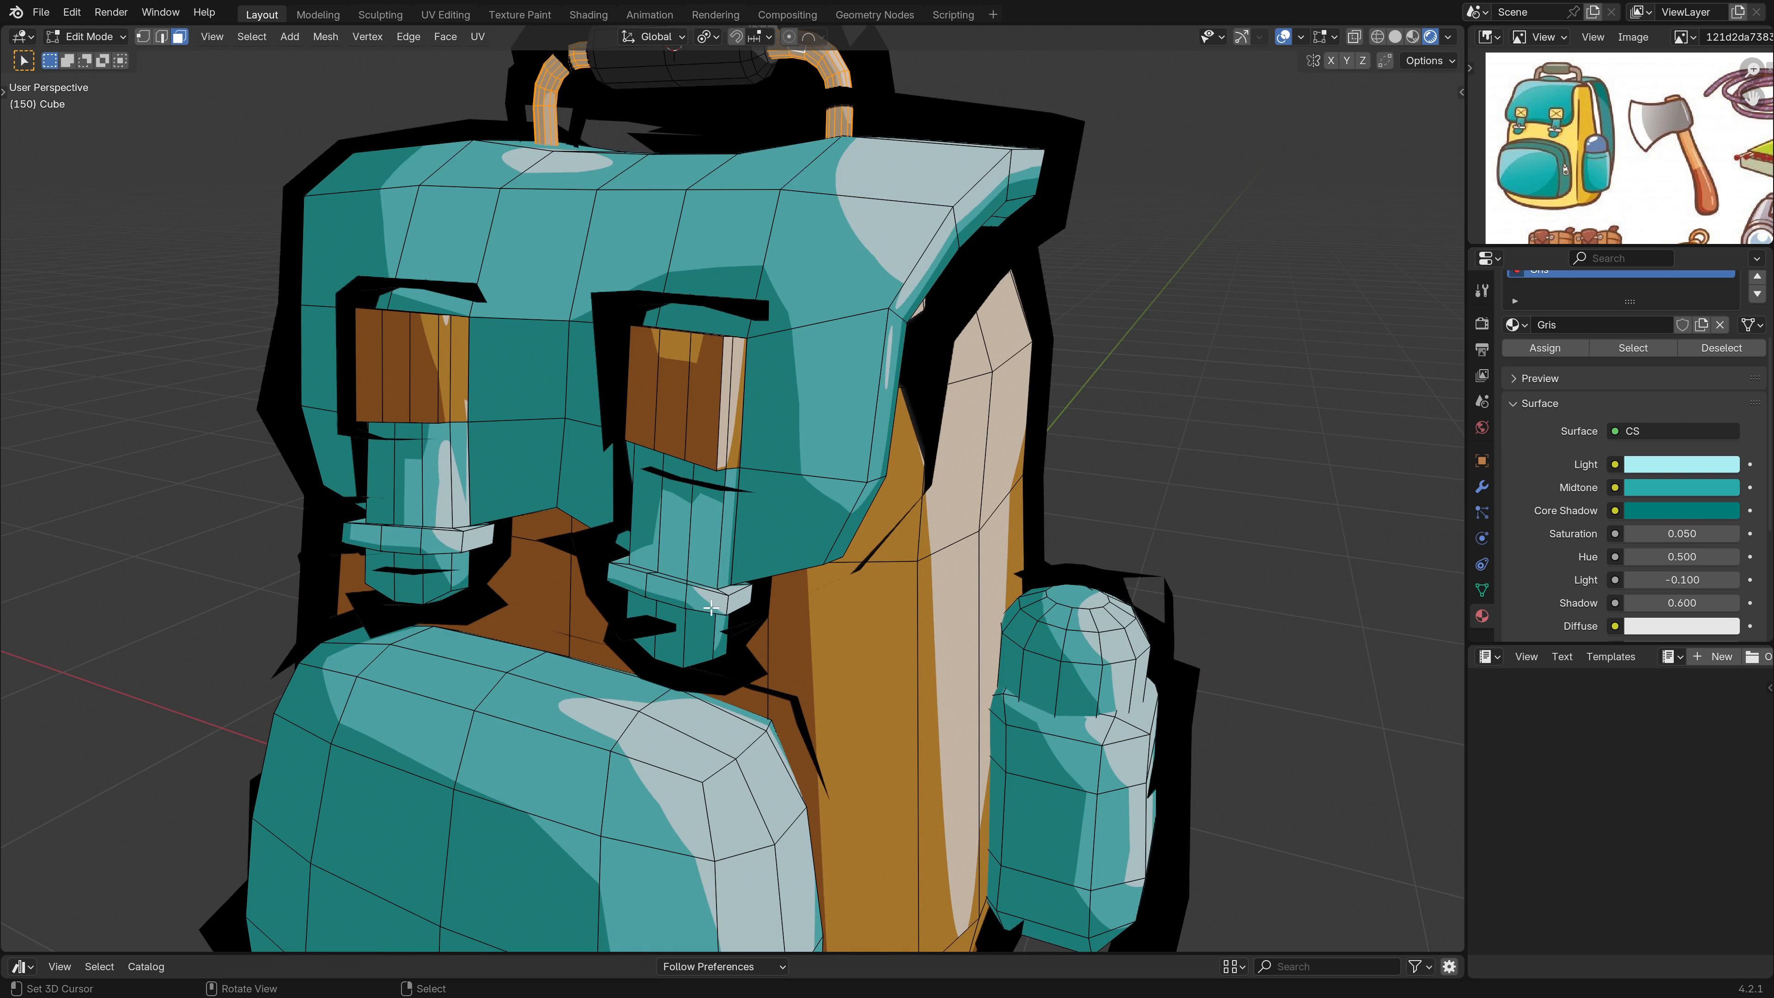
left_click(684, 599, "alt")
left_click(416, 533, "alt+shift")
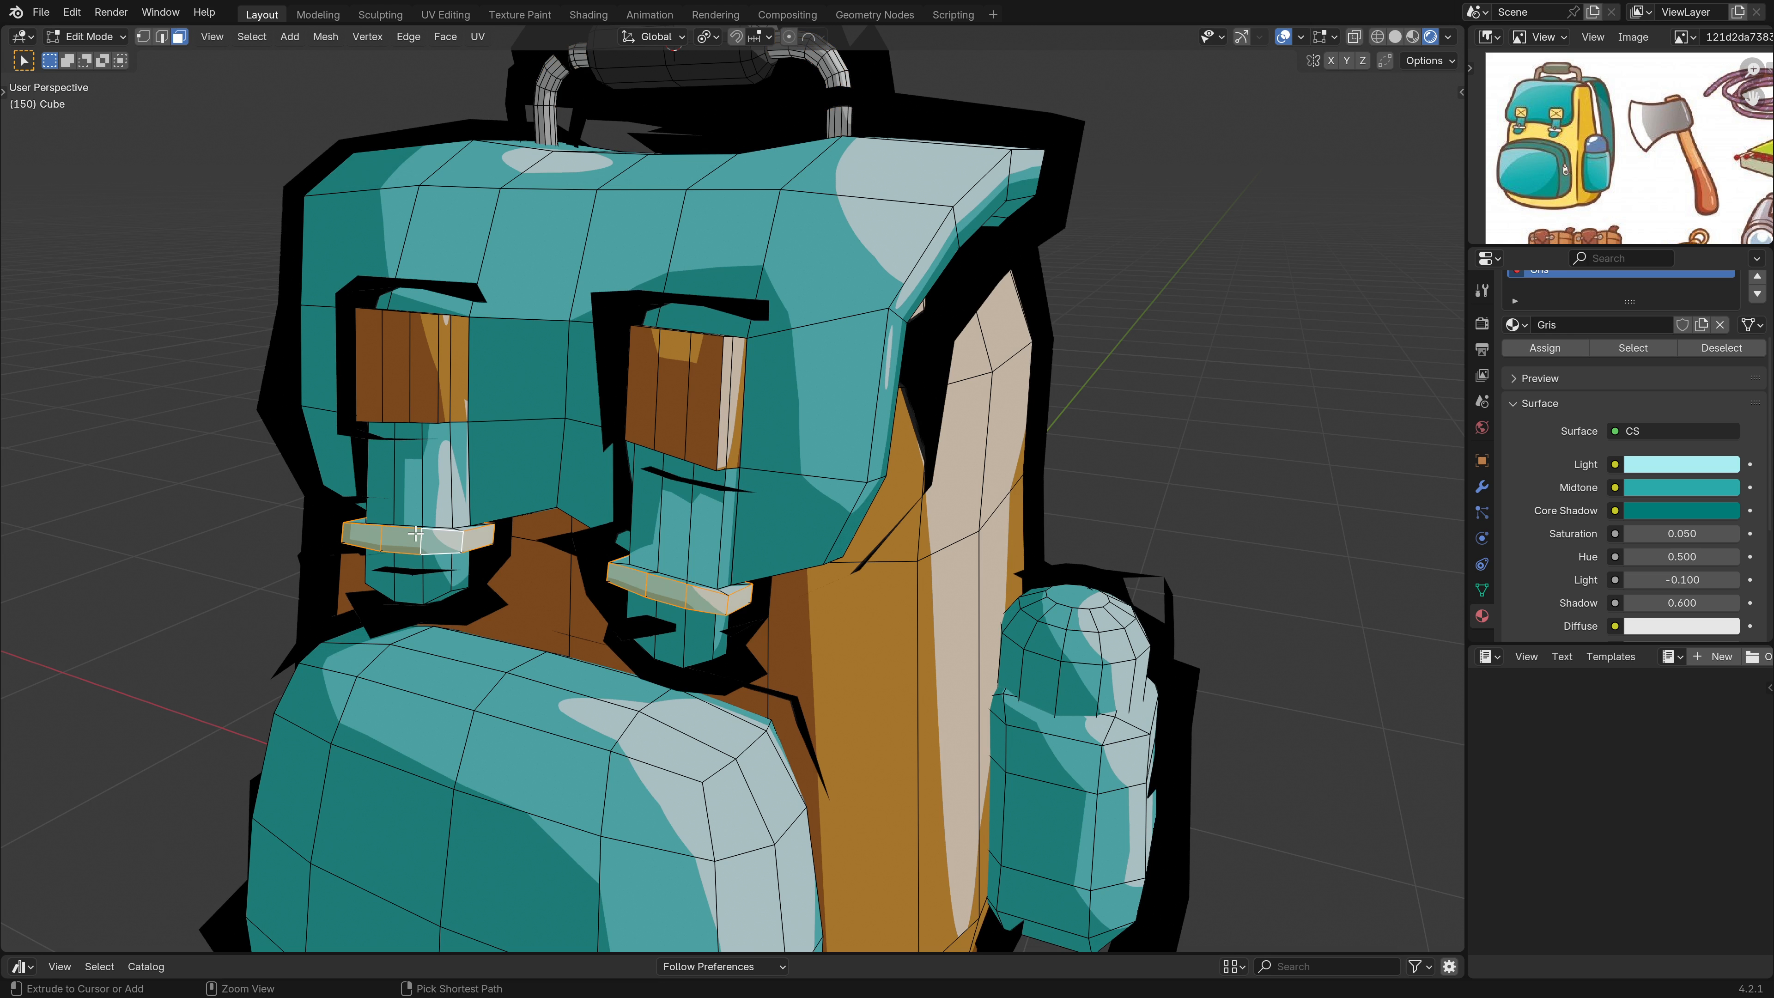
key("ctrl+KP_Add")
scroll(1566, 315, "up", 1)
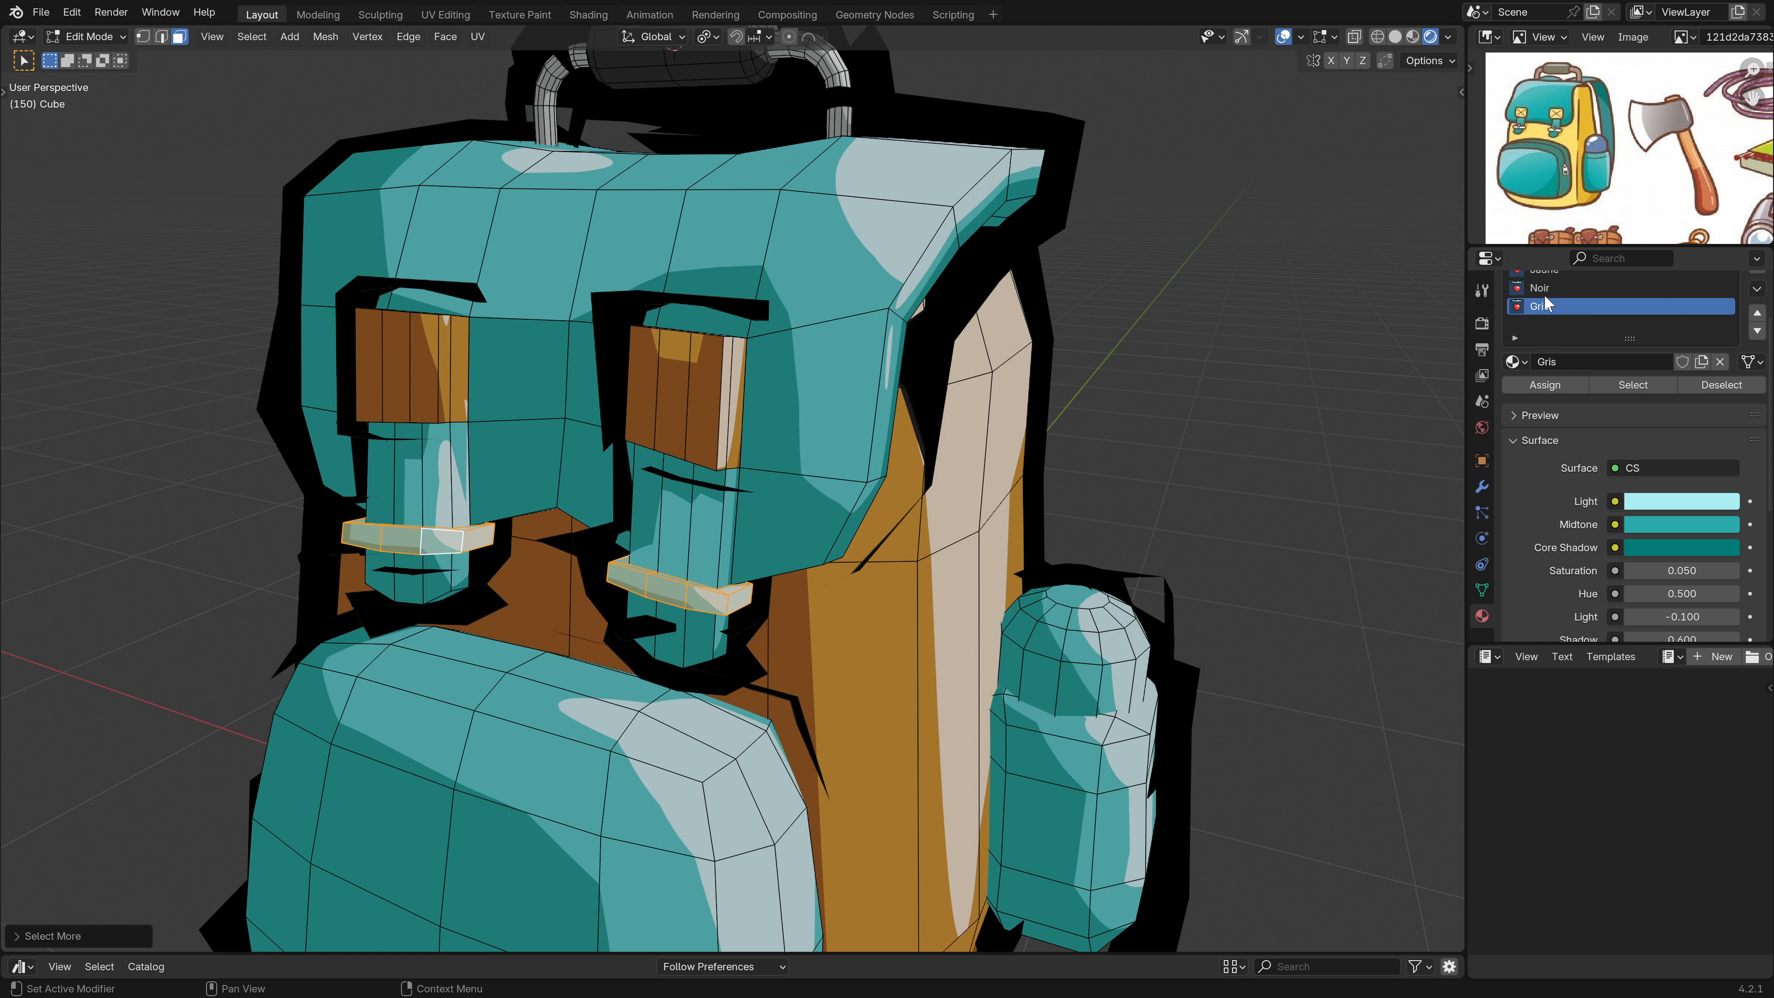
left_click(1545, 384)
key("Tab")
scroll(754, 649, "down", 8)
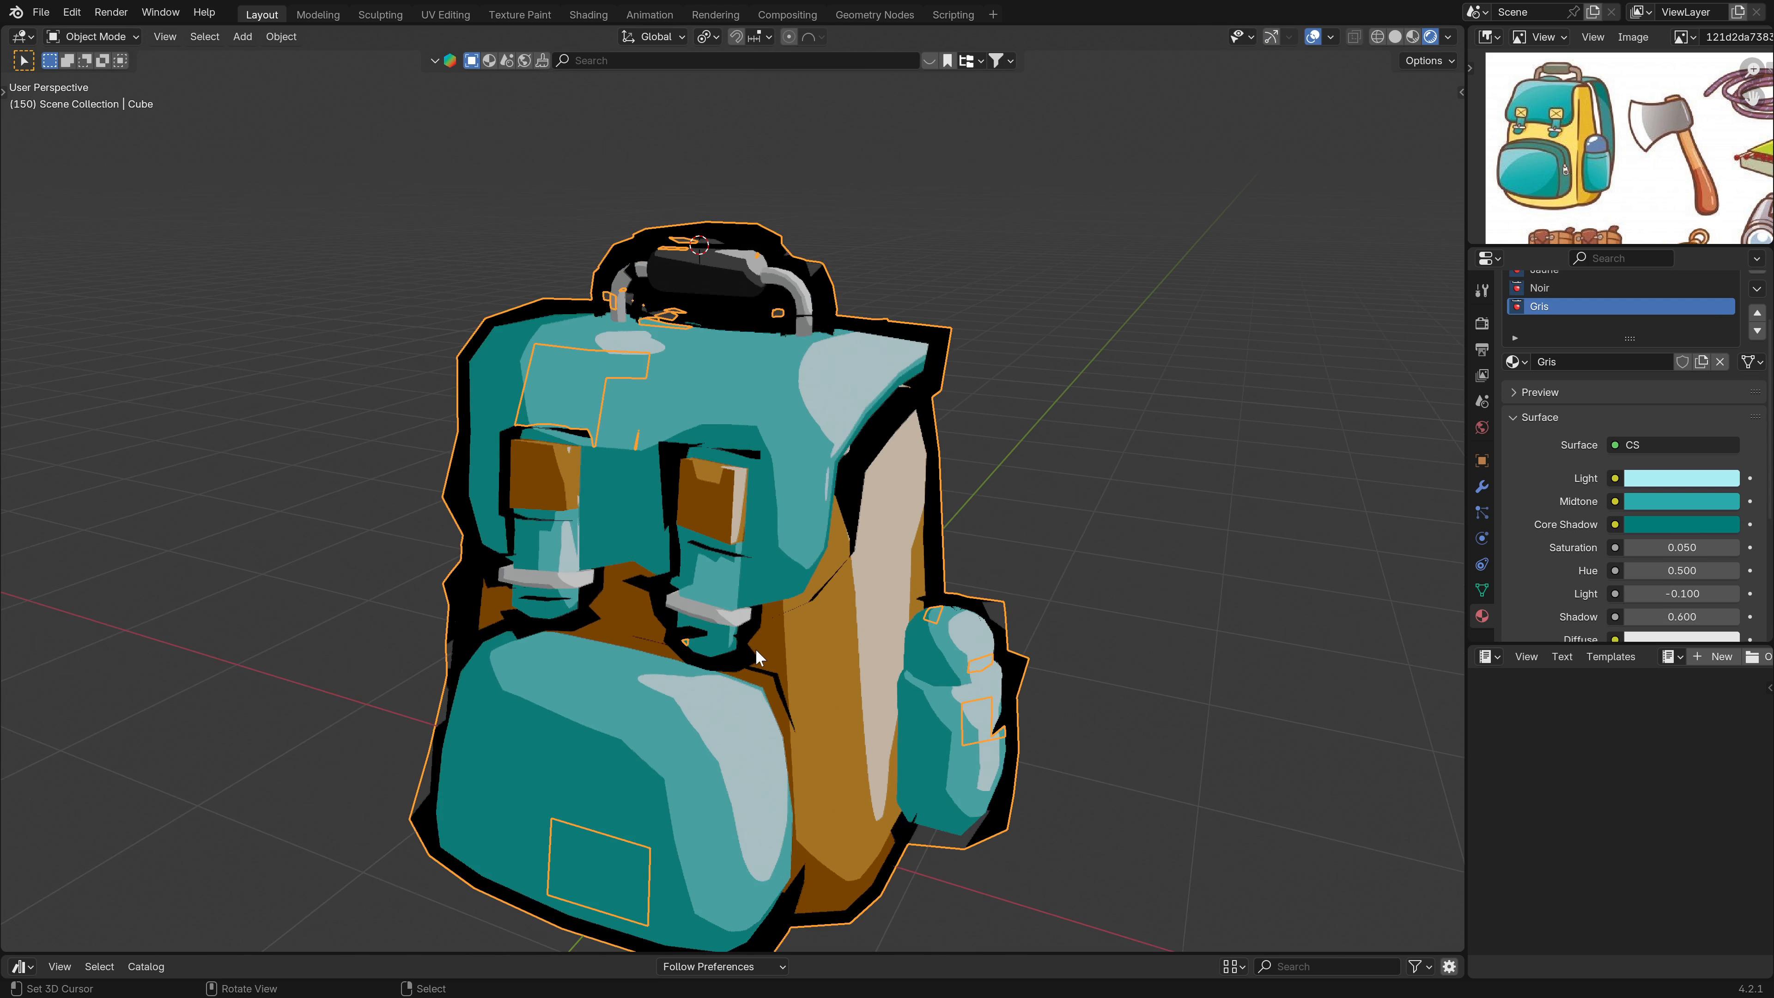
Check the backpack from its side and save the file.
middle_click_drag(755, 649, 986, 737)
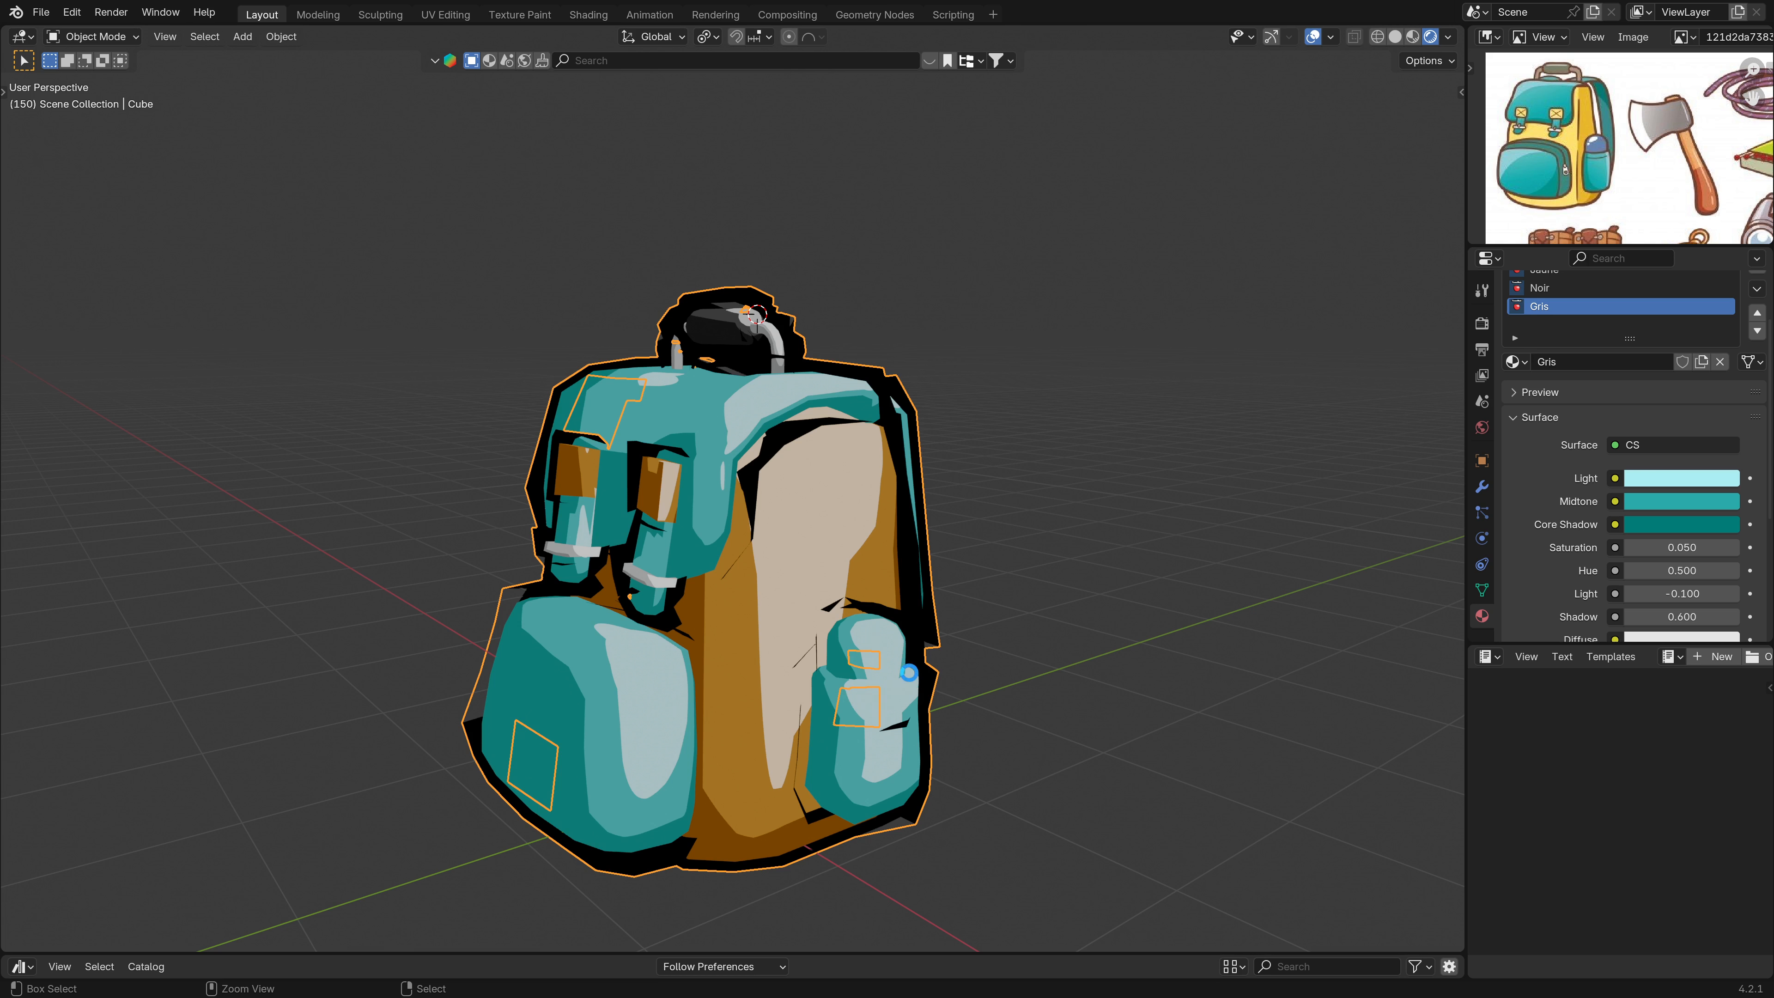
key("ctrl+s")
middle_click_drag(867, 637, 843, 578, "shift")
Add a material slot with an independent copy of the Vert material and rename it Bleu.
scroll(1566, 322, "up", 2)
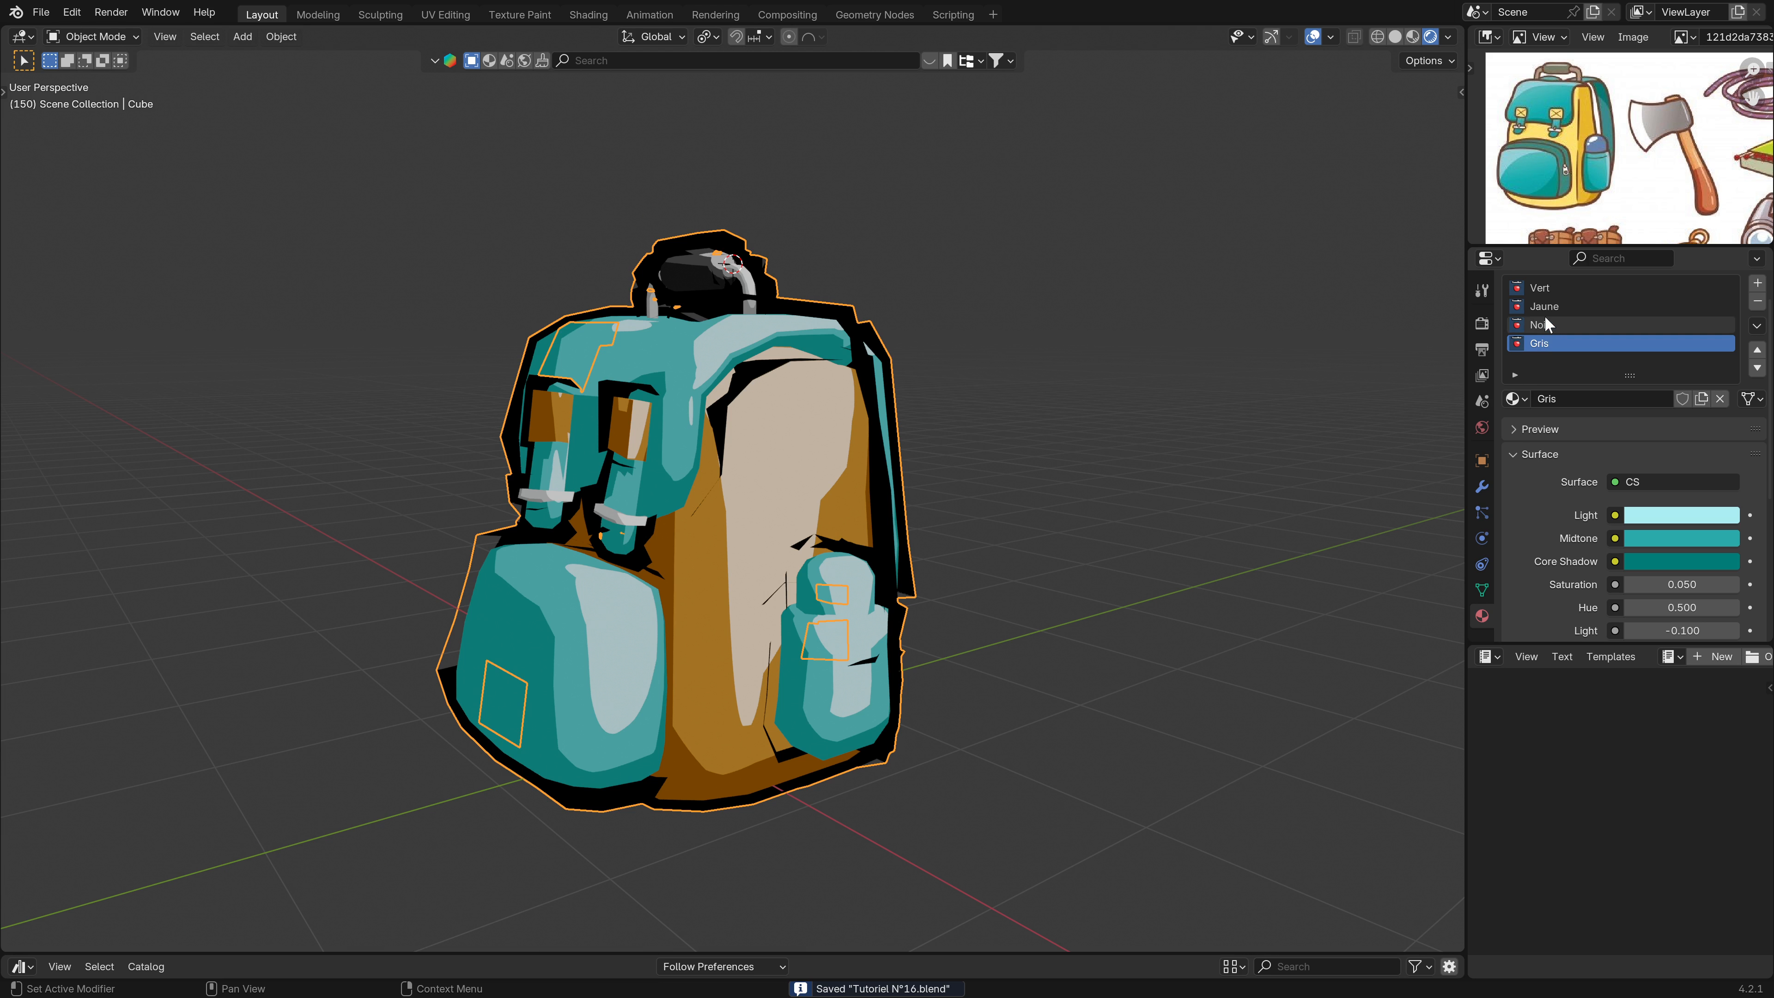
left_click(1758, 283)
left_click(1516, 435)
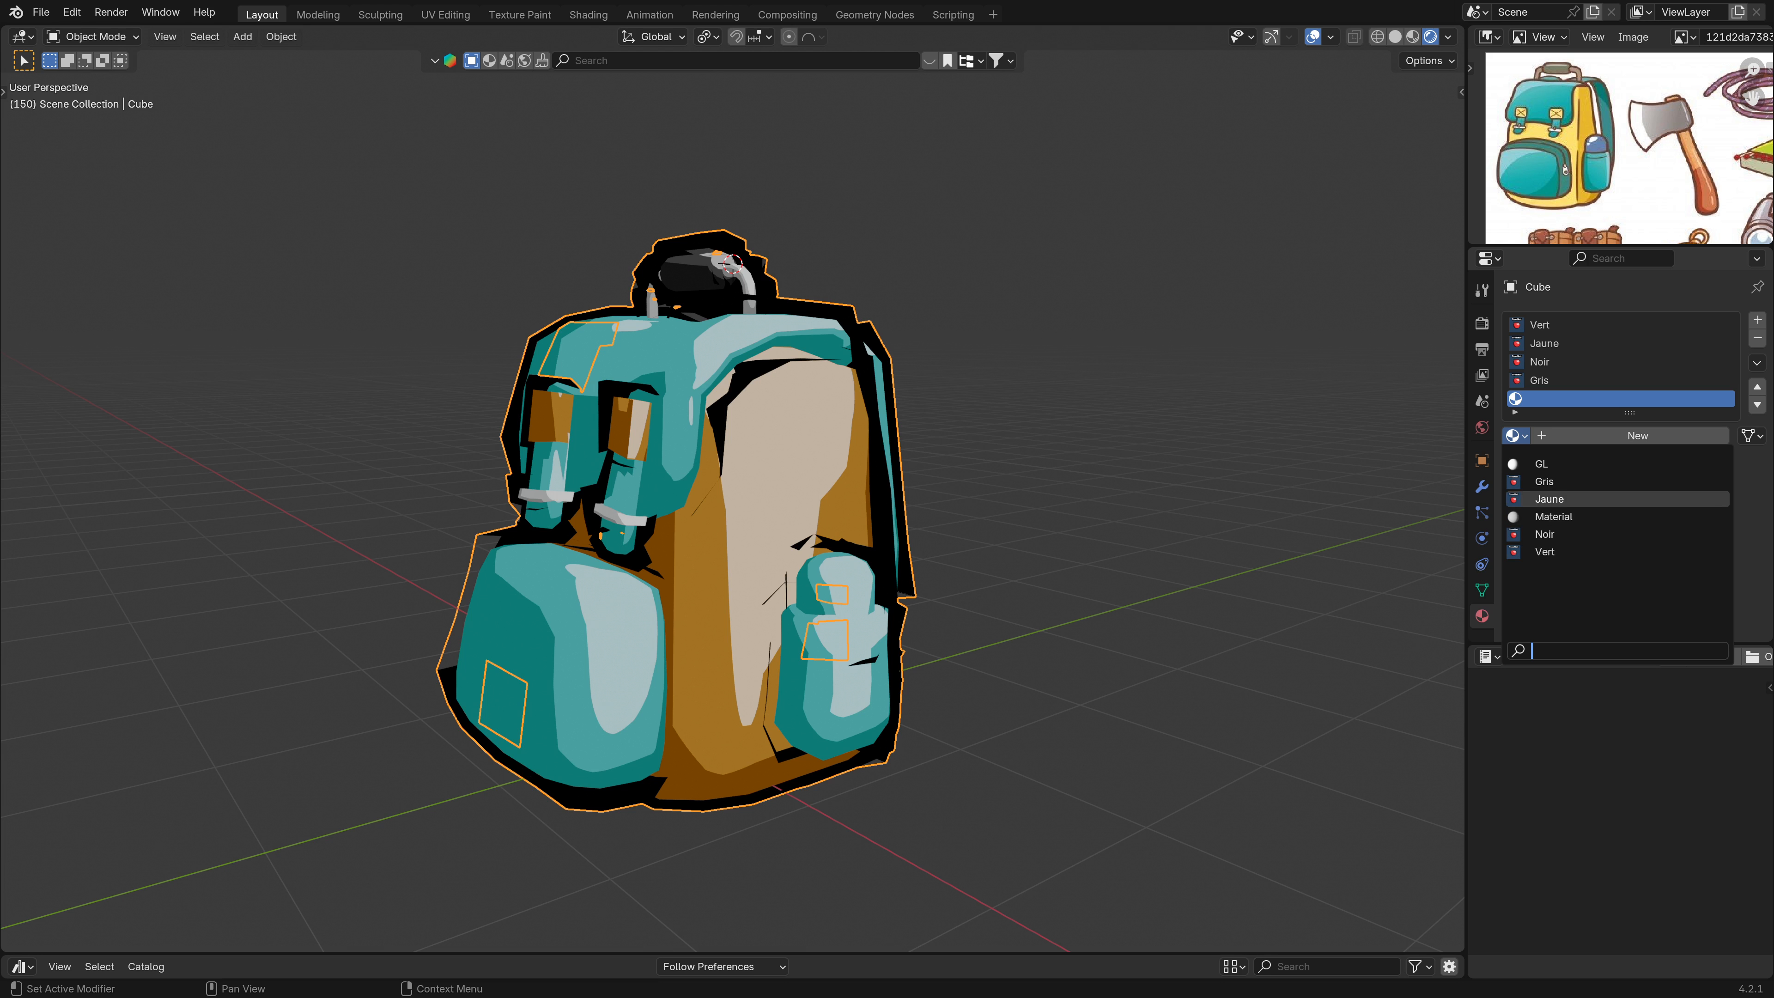
left_click(1558, 551)
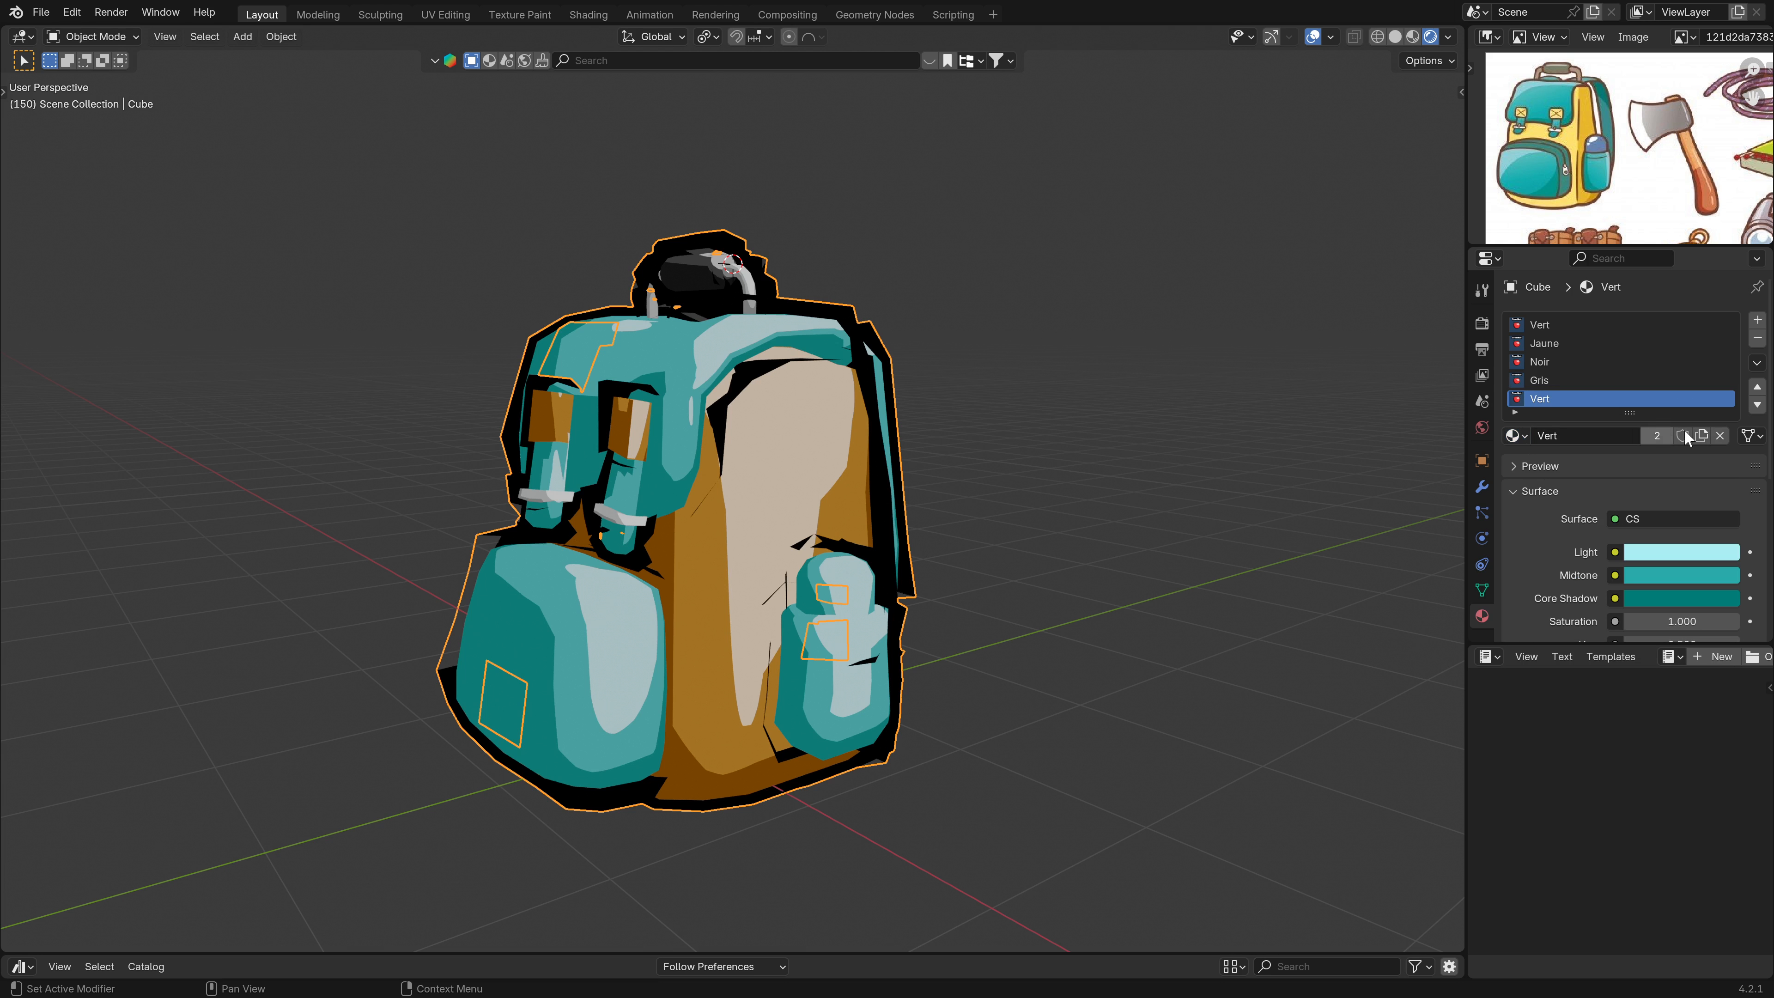
left_click(1659, 438)
left_click(1565, 437)
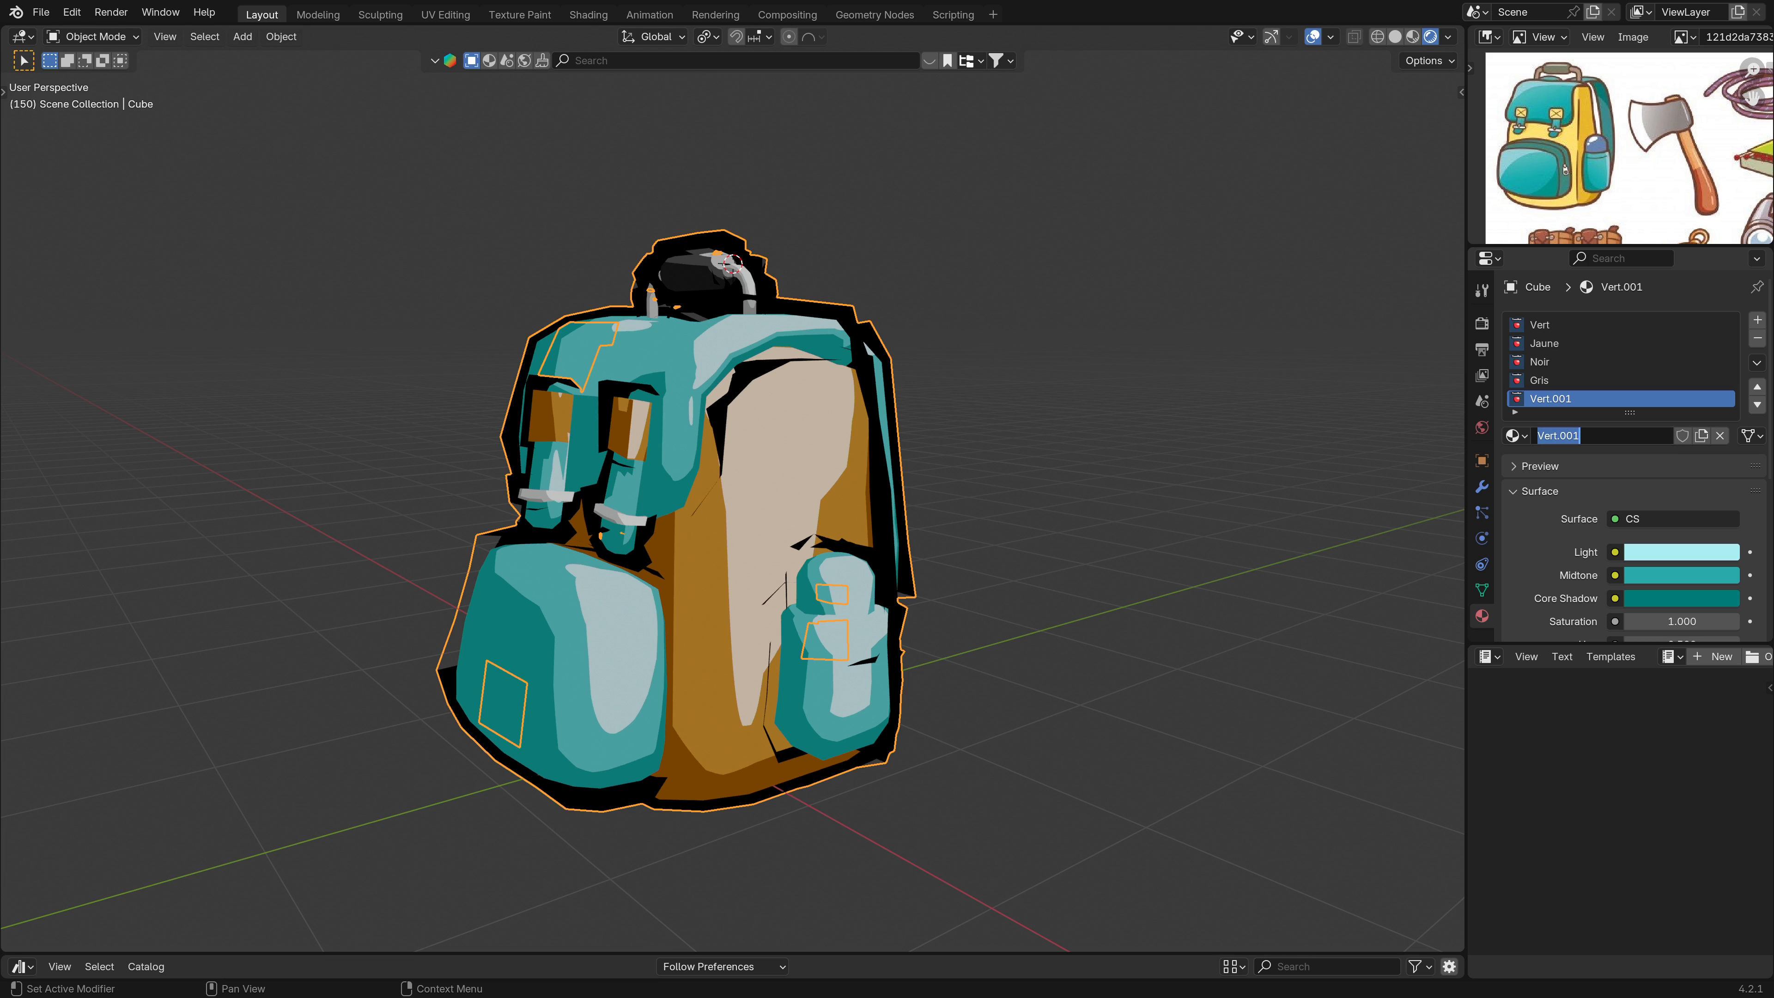
type("Bleu")
key("Return")
Assign Bleu to the rounded top of the side bottle and give its Light, Midtone and Core Shadow blue tones.
scroll(1572, 446, "down", 5)
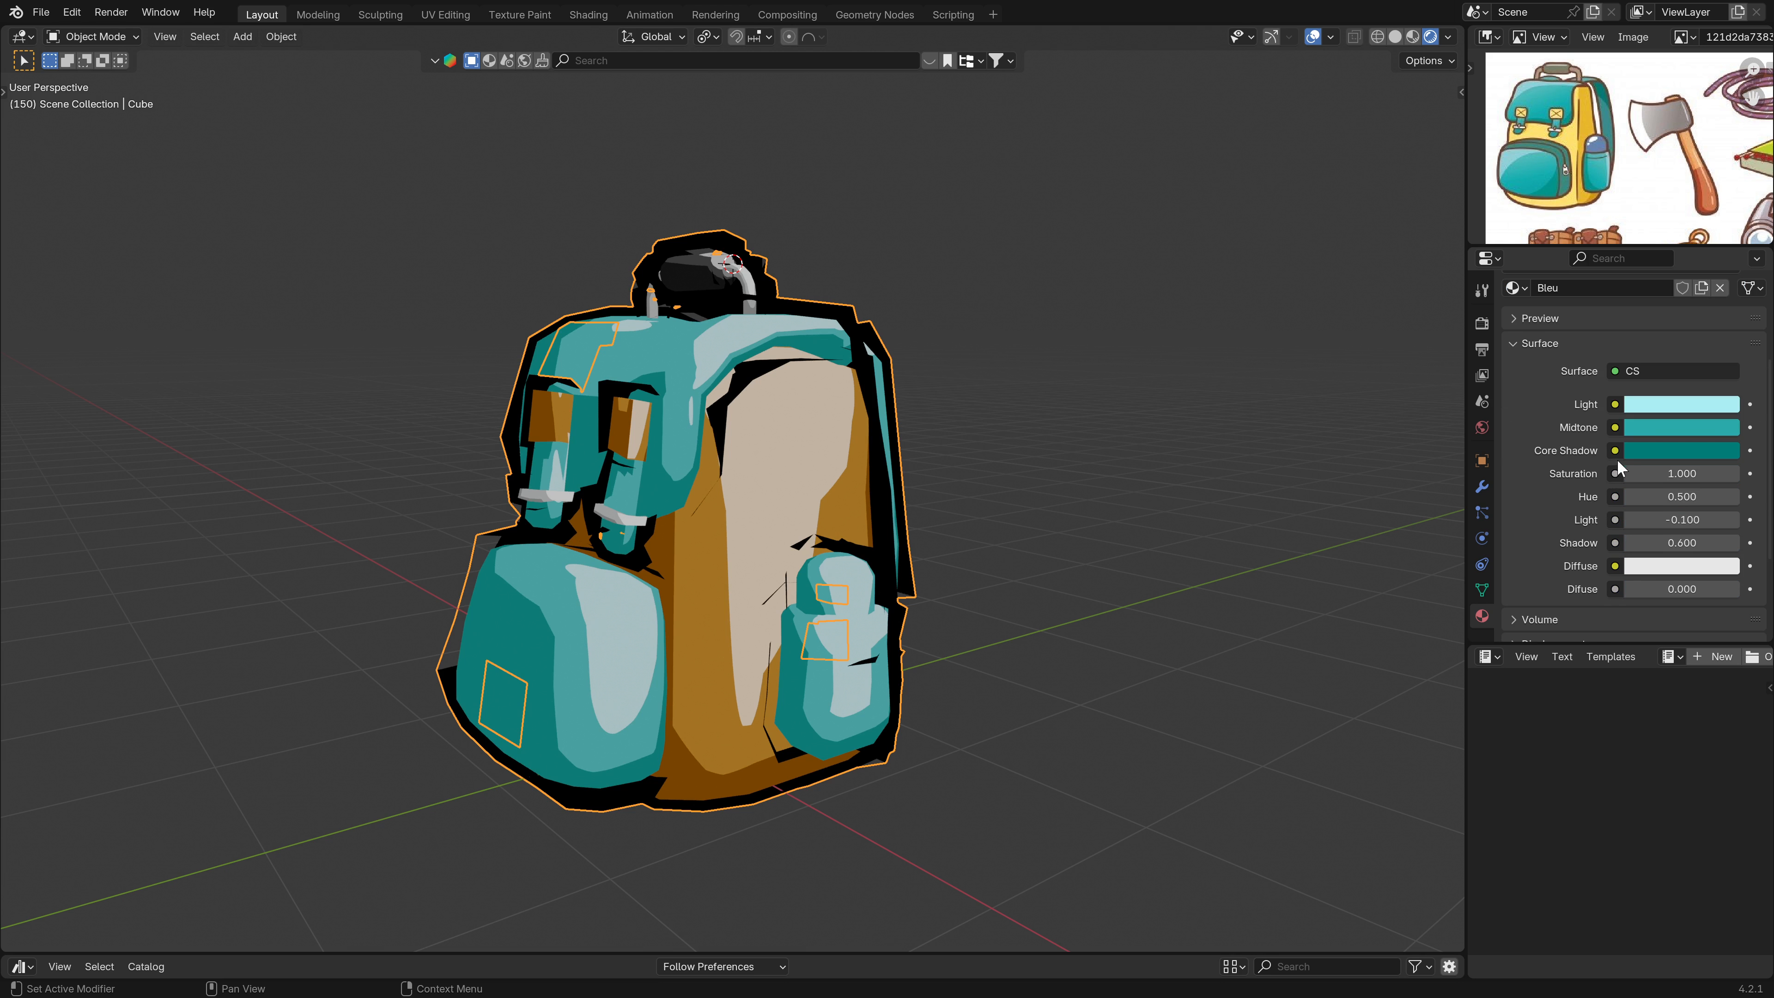
key("Tab")
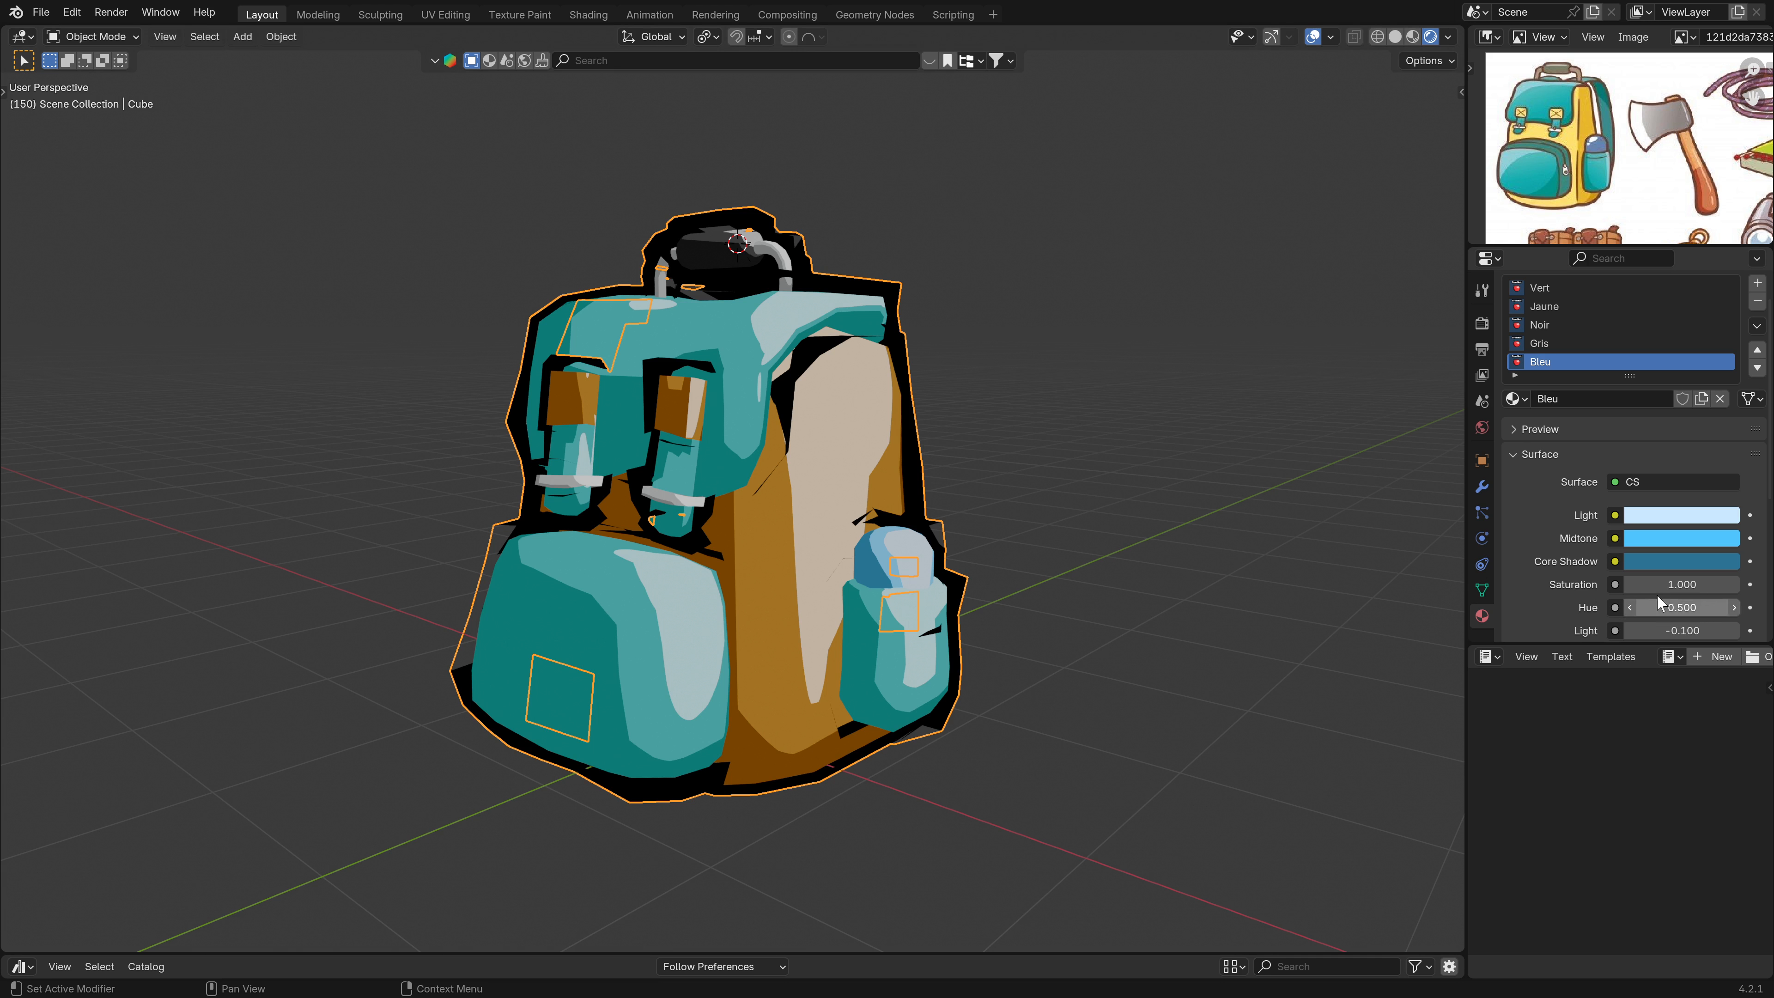
mouse_move(1681, 583)
left_mouse_down()
mouse_move(1728, 584)
mouse_move(1662, 583)
left_mouse_up()
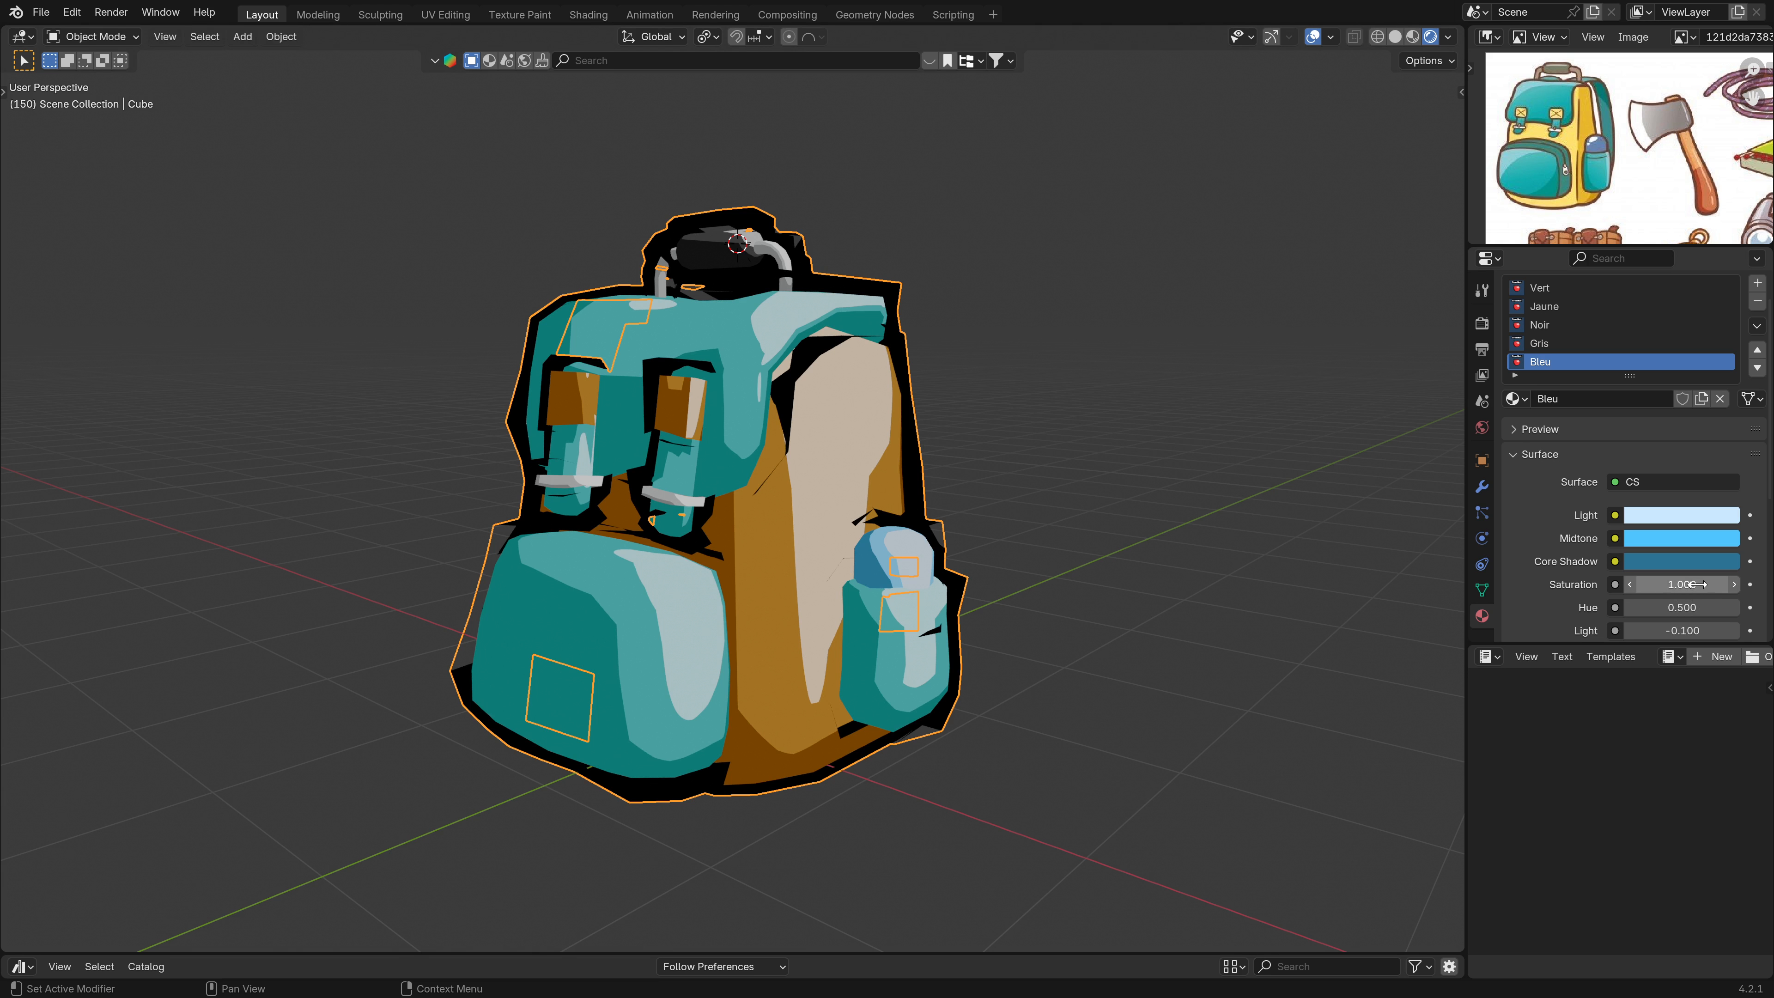
middle_click_drag(1157, 541, 1131, 482, "shift")
scroll(937, 540, "up", 1)
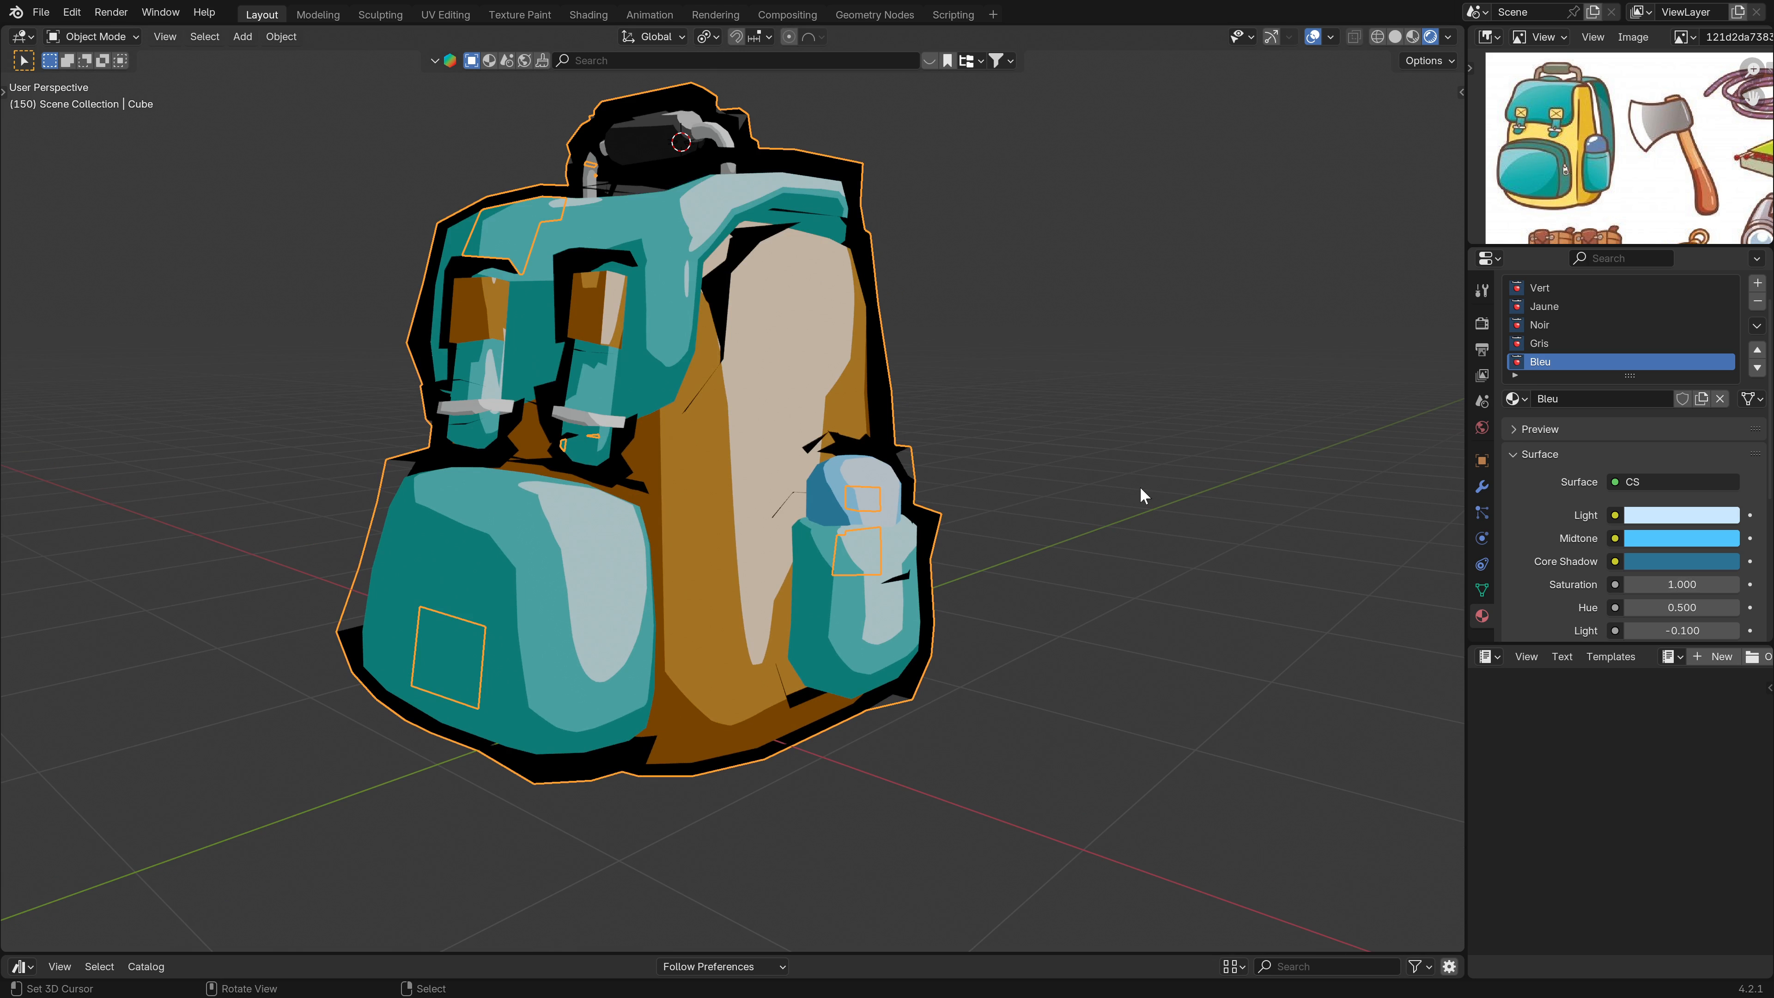
scroll(1139, 487, "down", 1)
Select the rounded bottle top on the backpack's opposite side and assign it the Bleu material.
left_click(1313, 37)
middle_click_drag(1061, 250, 91, 451)
scroll(698, 434, "up", 3)
key("Tab")
left_click(1281, 39)
right_click(527, 455)
key("l")
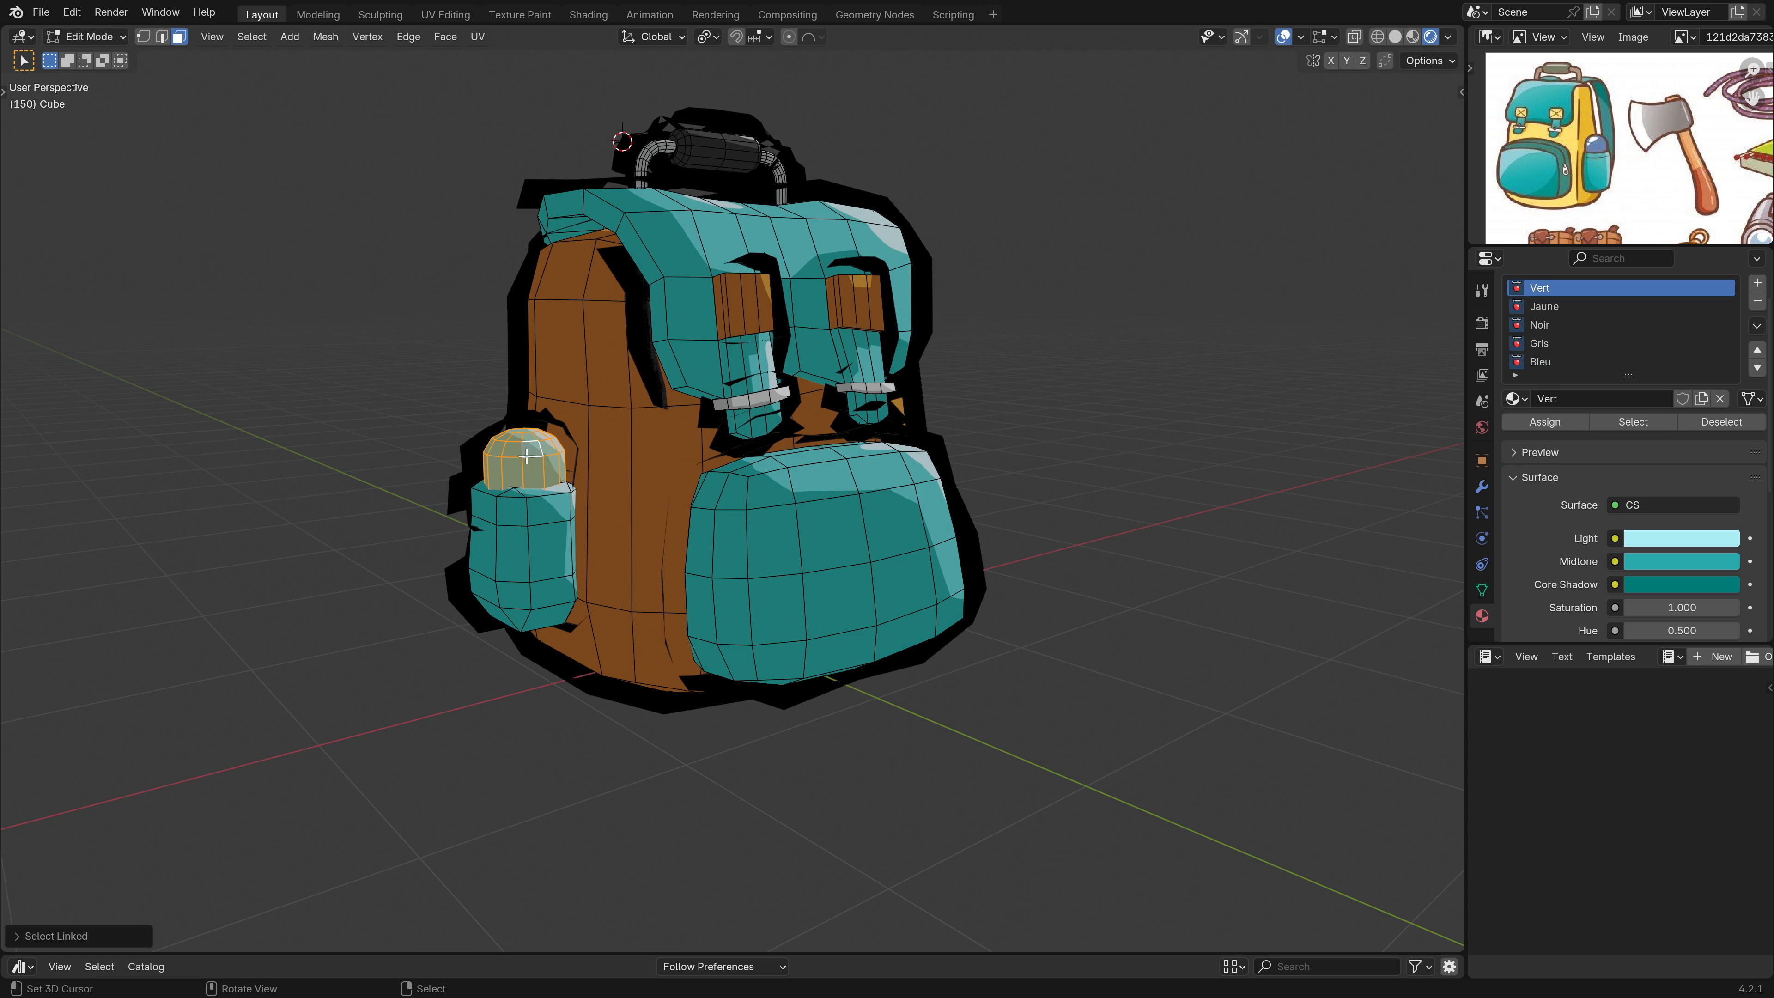
left_click(1543, 361)
left_click(1550, 424)
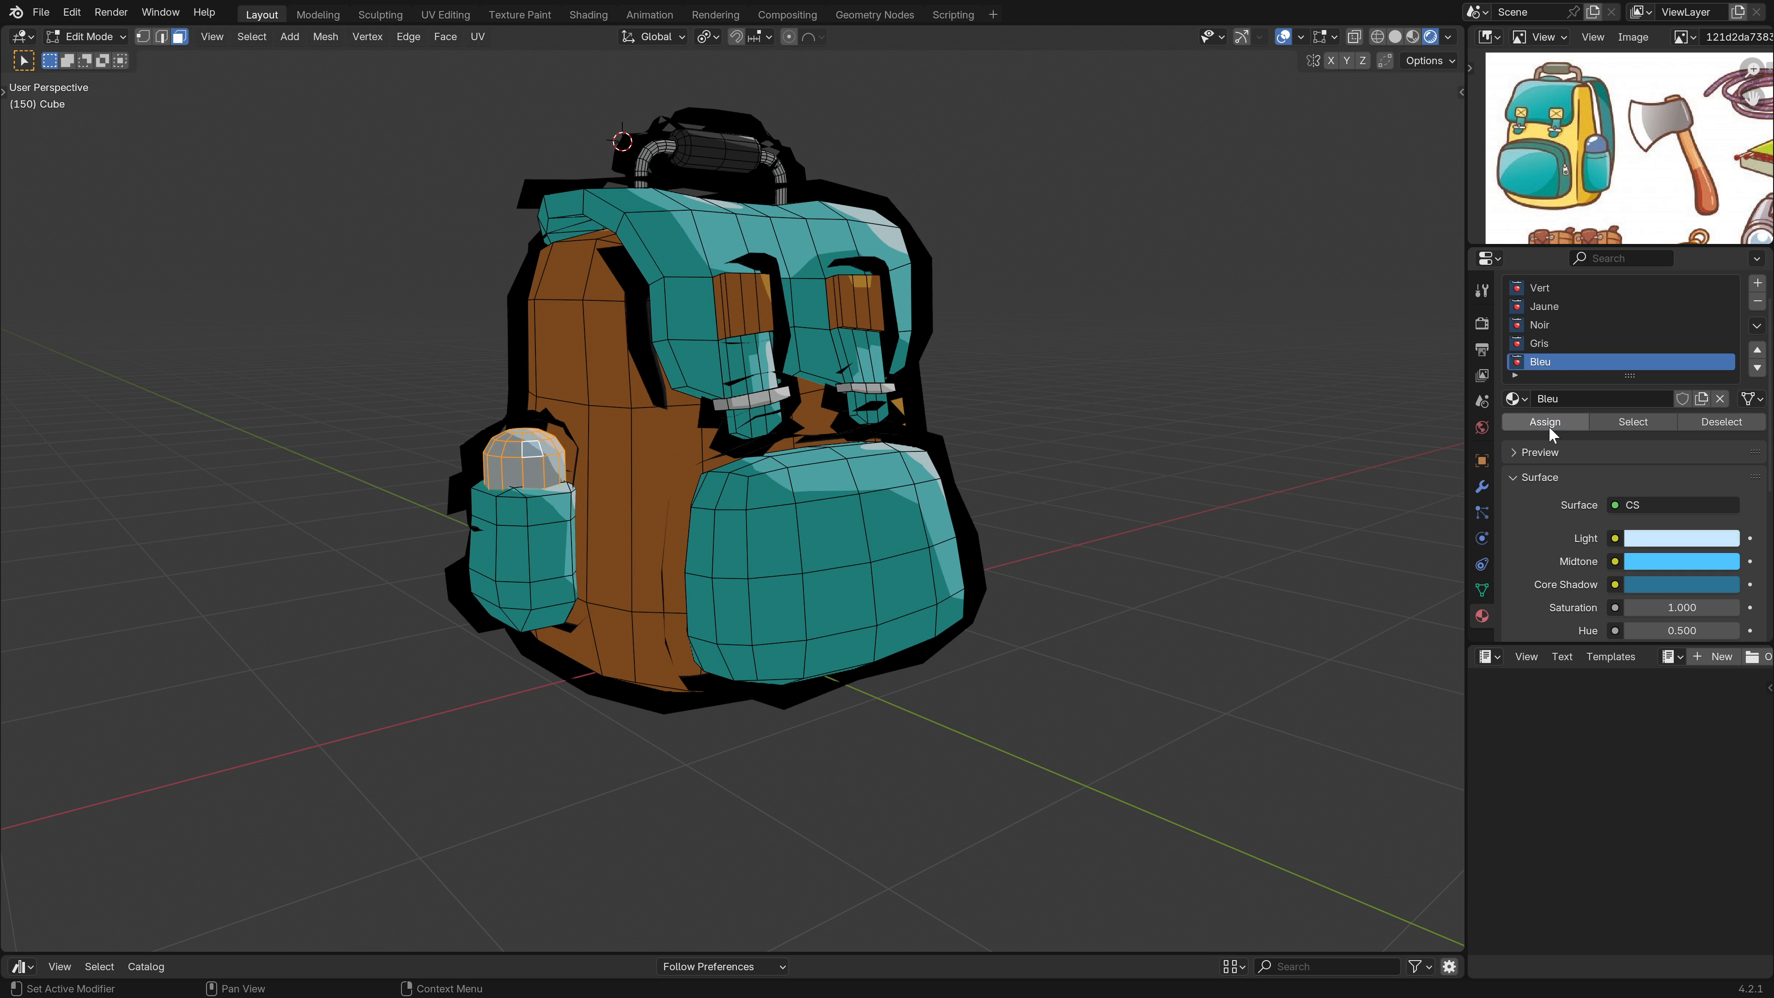
Return to Object Mode, hide the overlays to check the coloured backpack, and save the file.
key("Tab")
scroll(706, 558, "down", 3)
middle_click_drag(840, 544, 857, 503)
left_click(1314, 37)
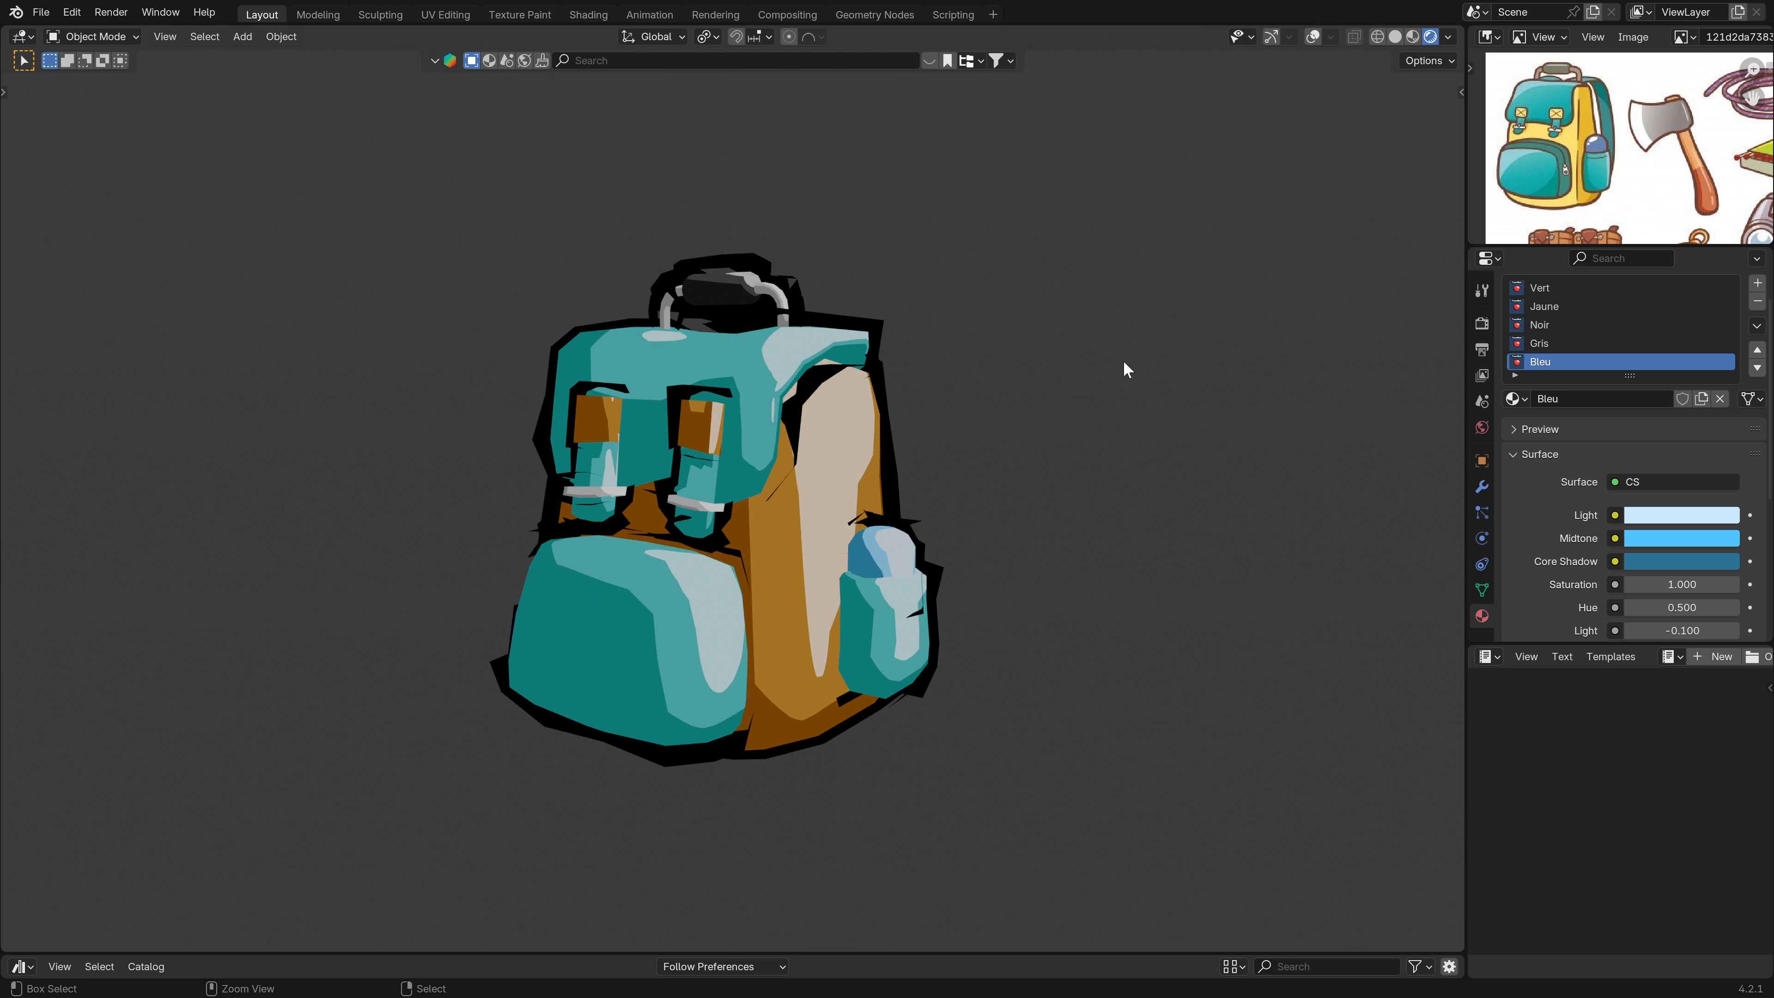
key("ctrl+s")
middle_click_drag(999, 464, 873, 391)
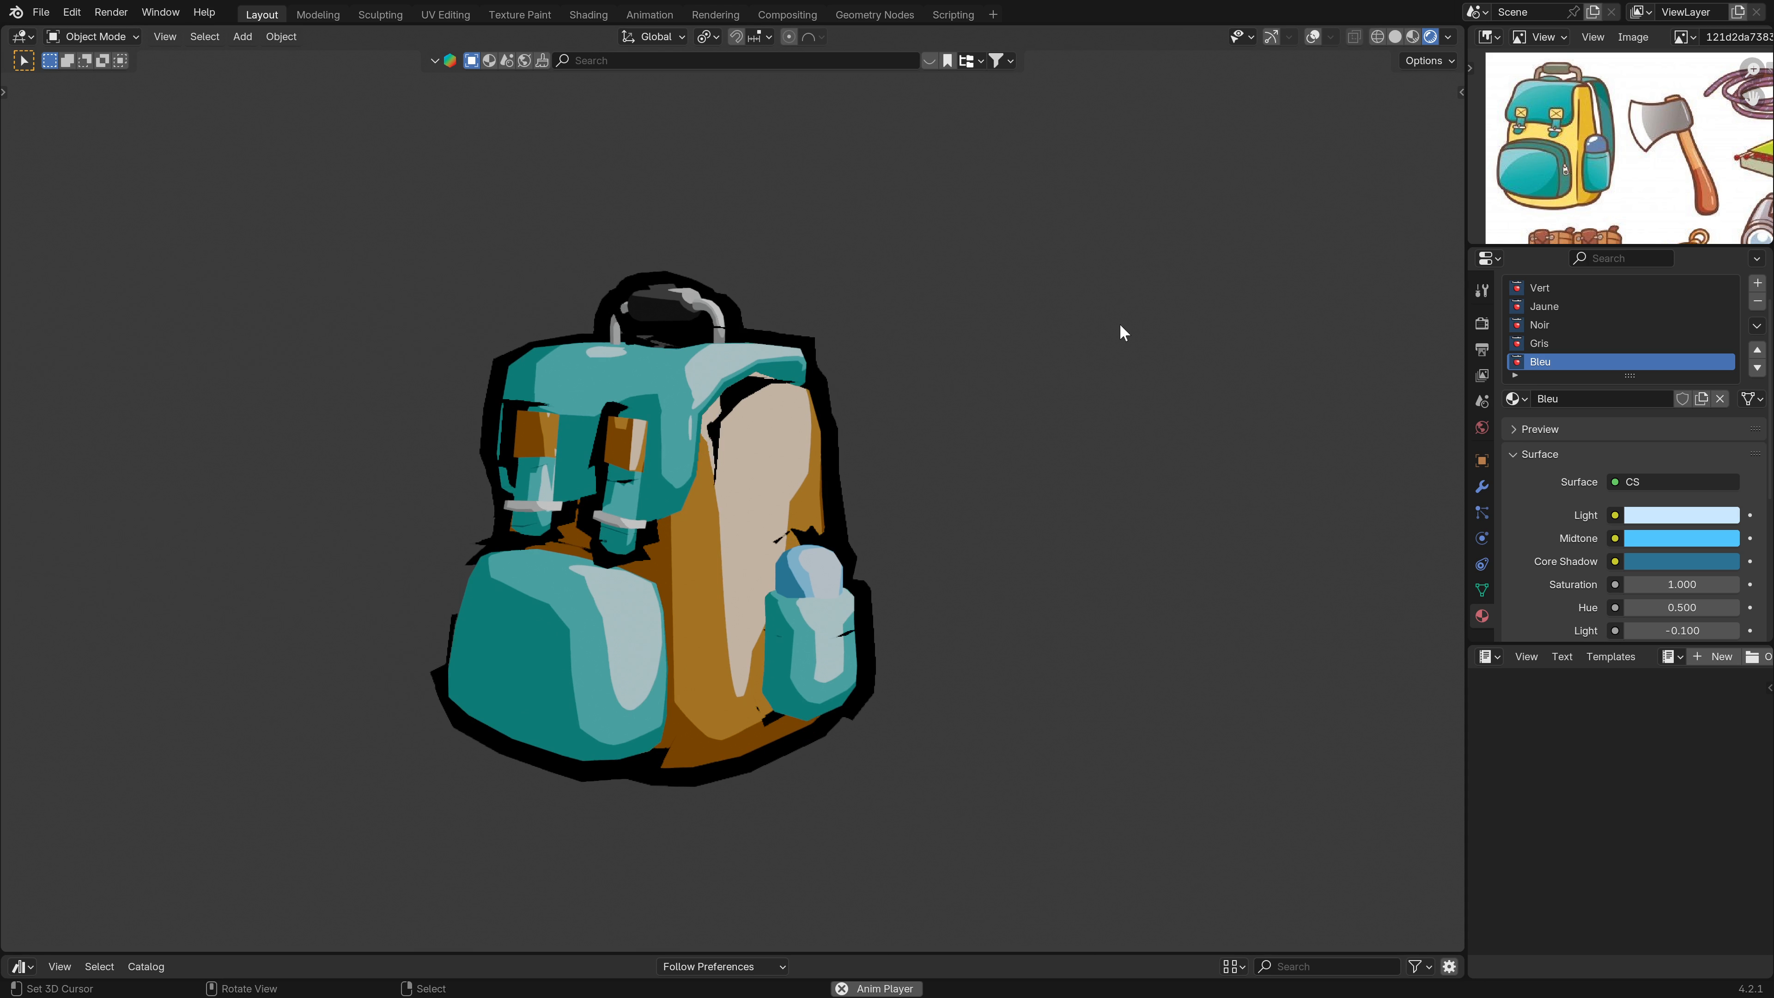
Examine the backpack's details and the other camping items in the reference image.
scroll(1556, 174, "up", 5)
middle_click_drag(1555, 175, 1661, 168)
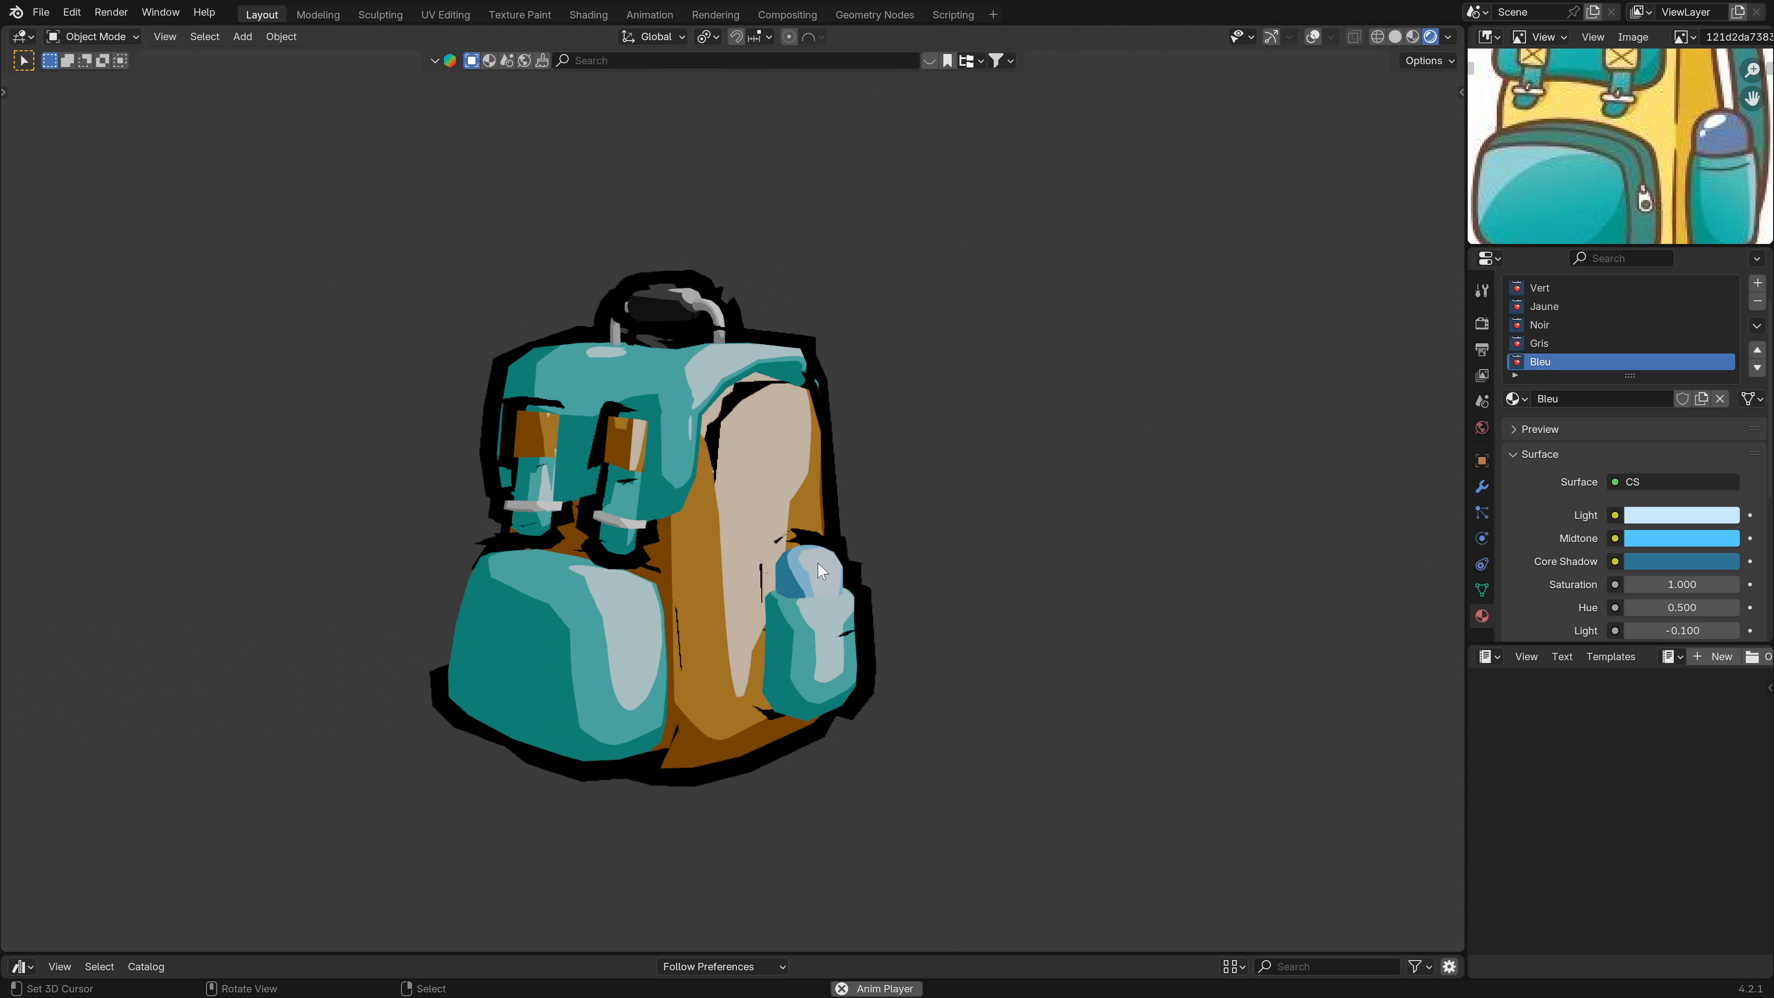
scroll(1638, 126, "down", 2)
scroll(1638, 126, "down", 2)
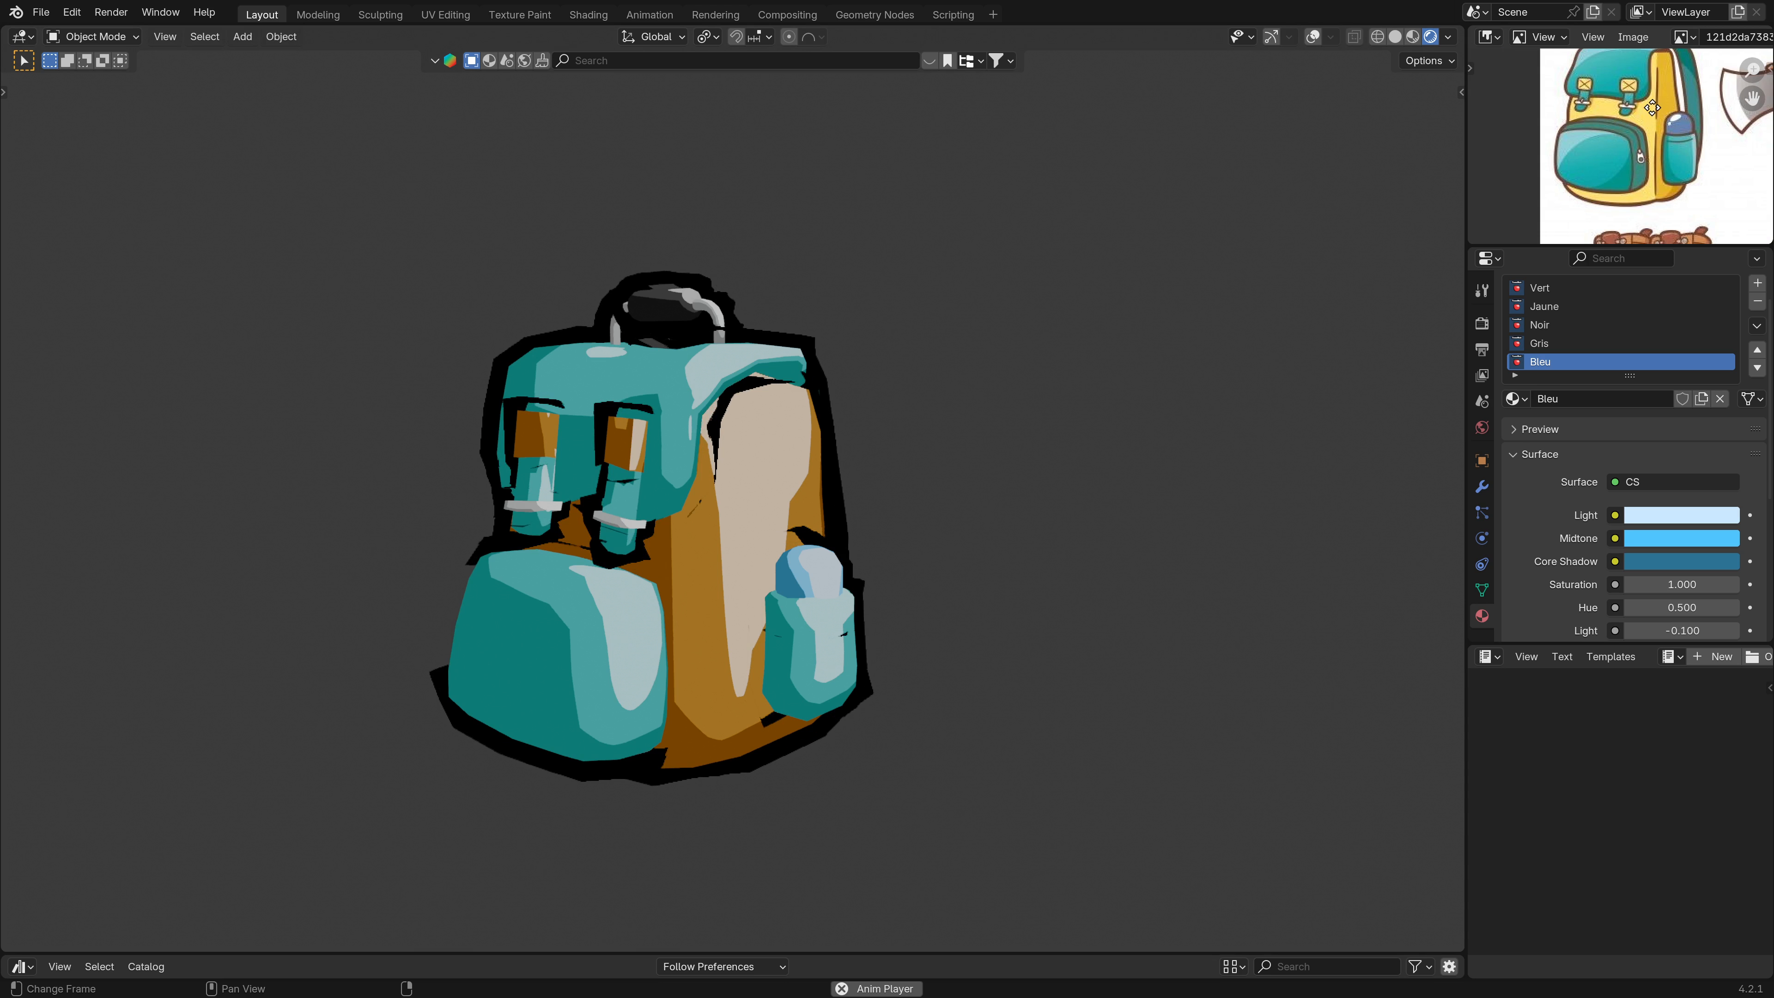
middle_click_drag(1638, 126, 1568, 123)
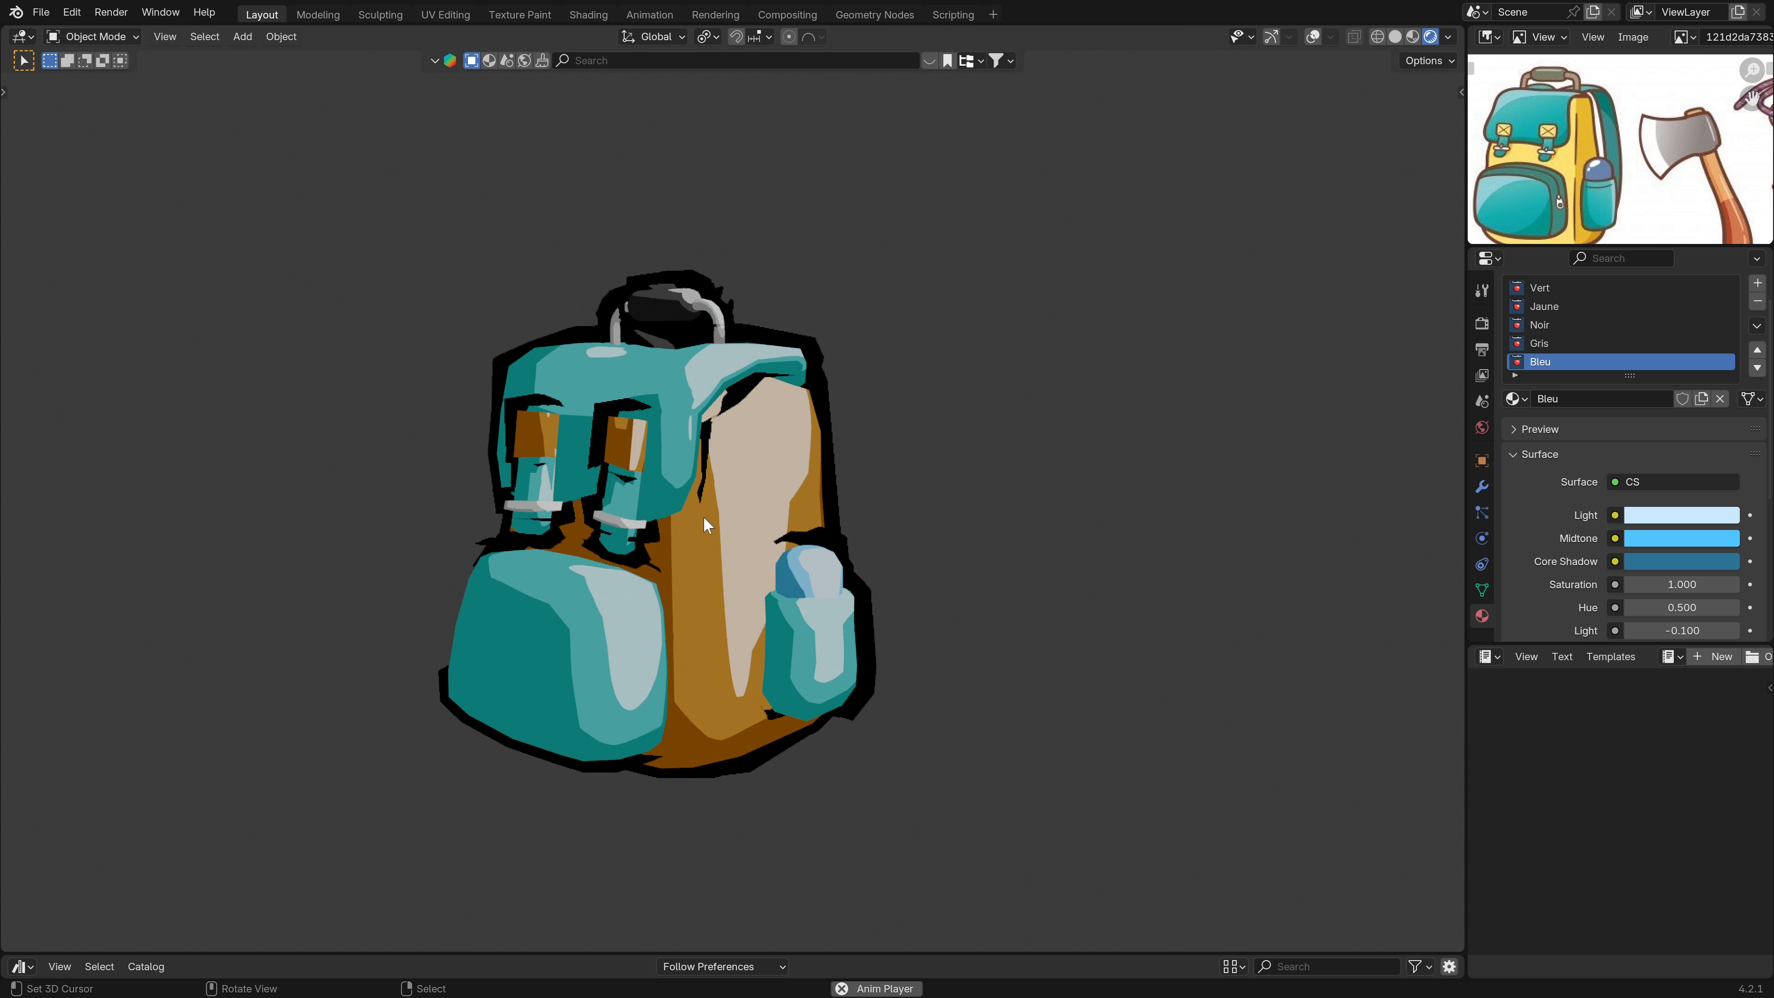
scroll(1619, 183, "down", 3)
middle_click_drag(1619, 183, 1599, 168)
scroll(1596, 162, "up", 1)
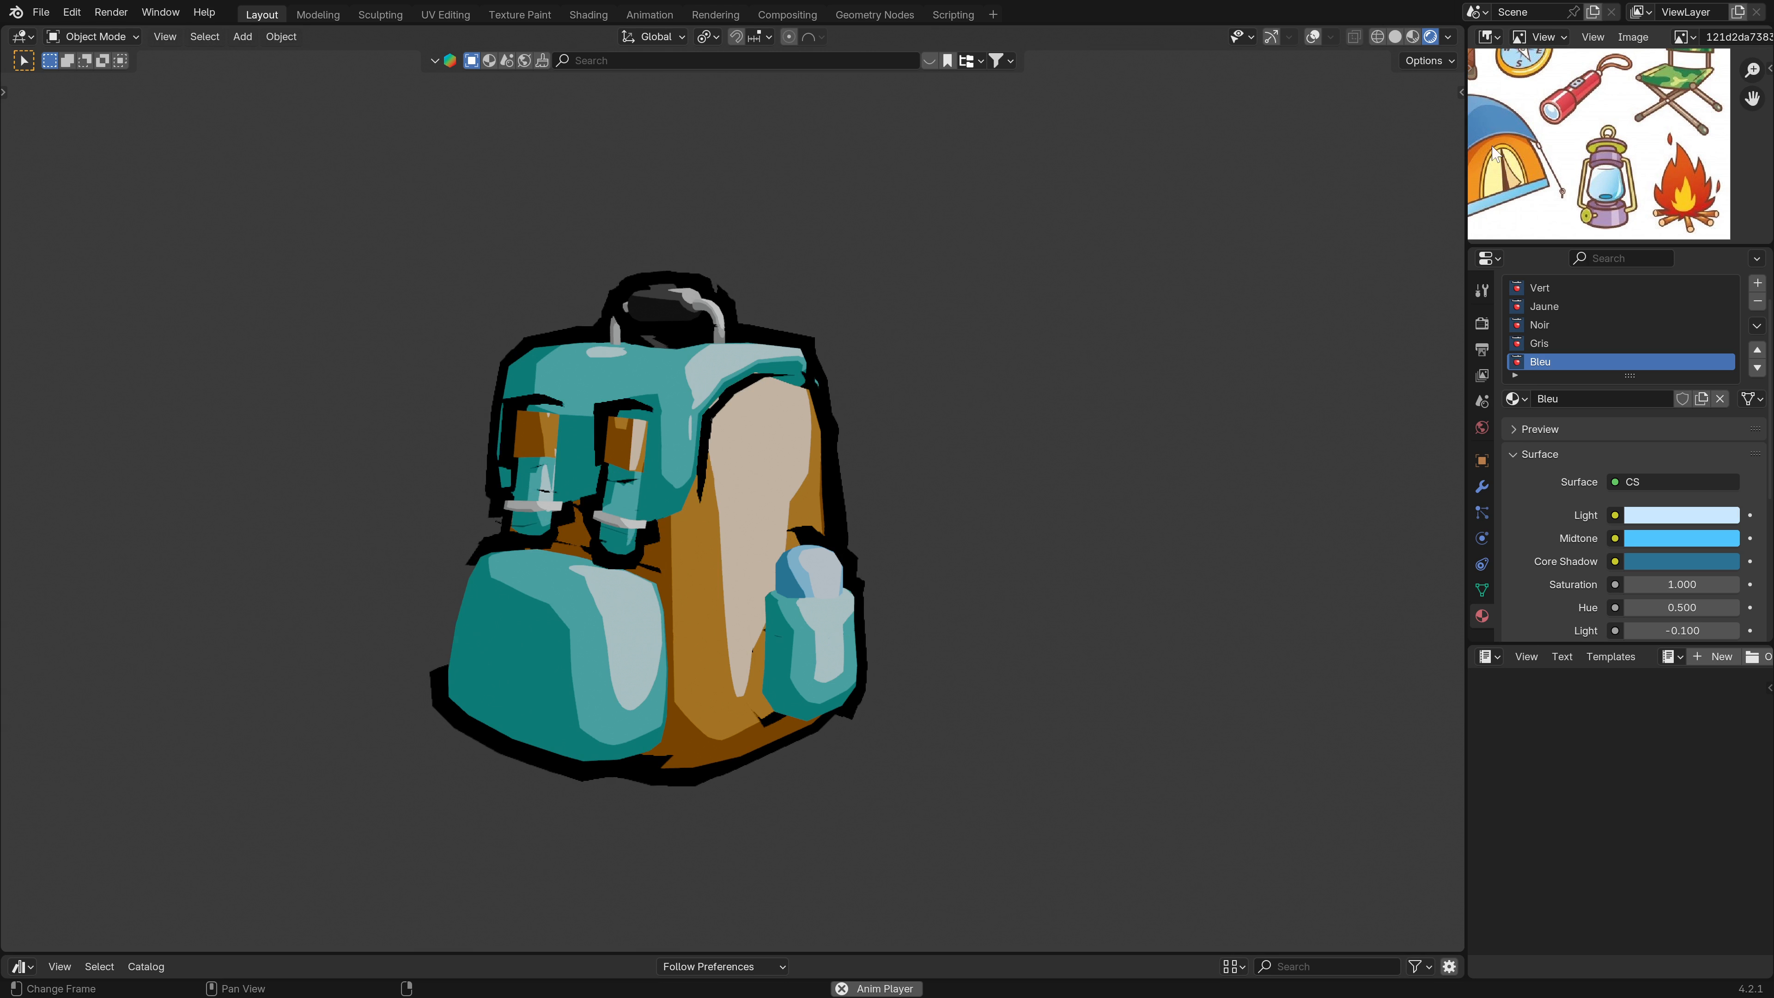
middle_click_drag(1512, 154, 1566, 147)
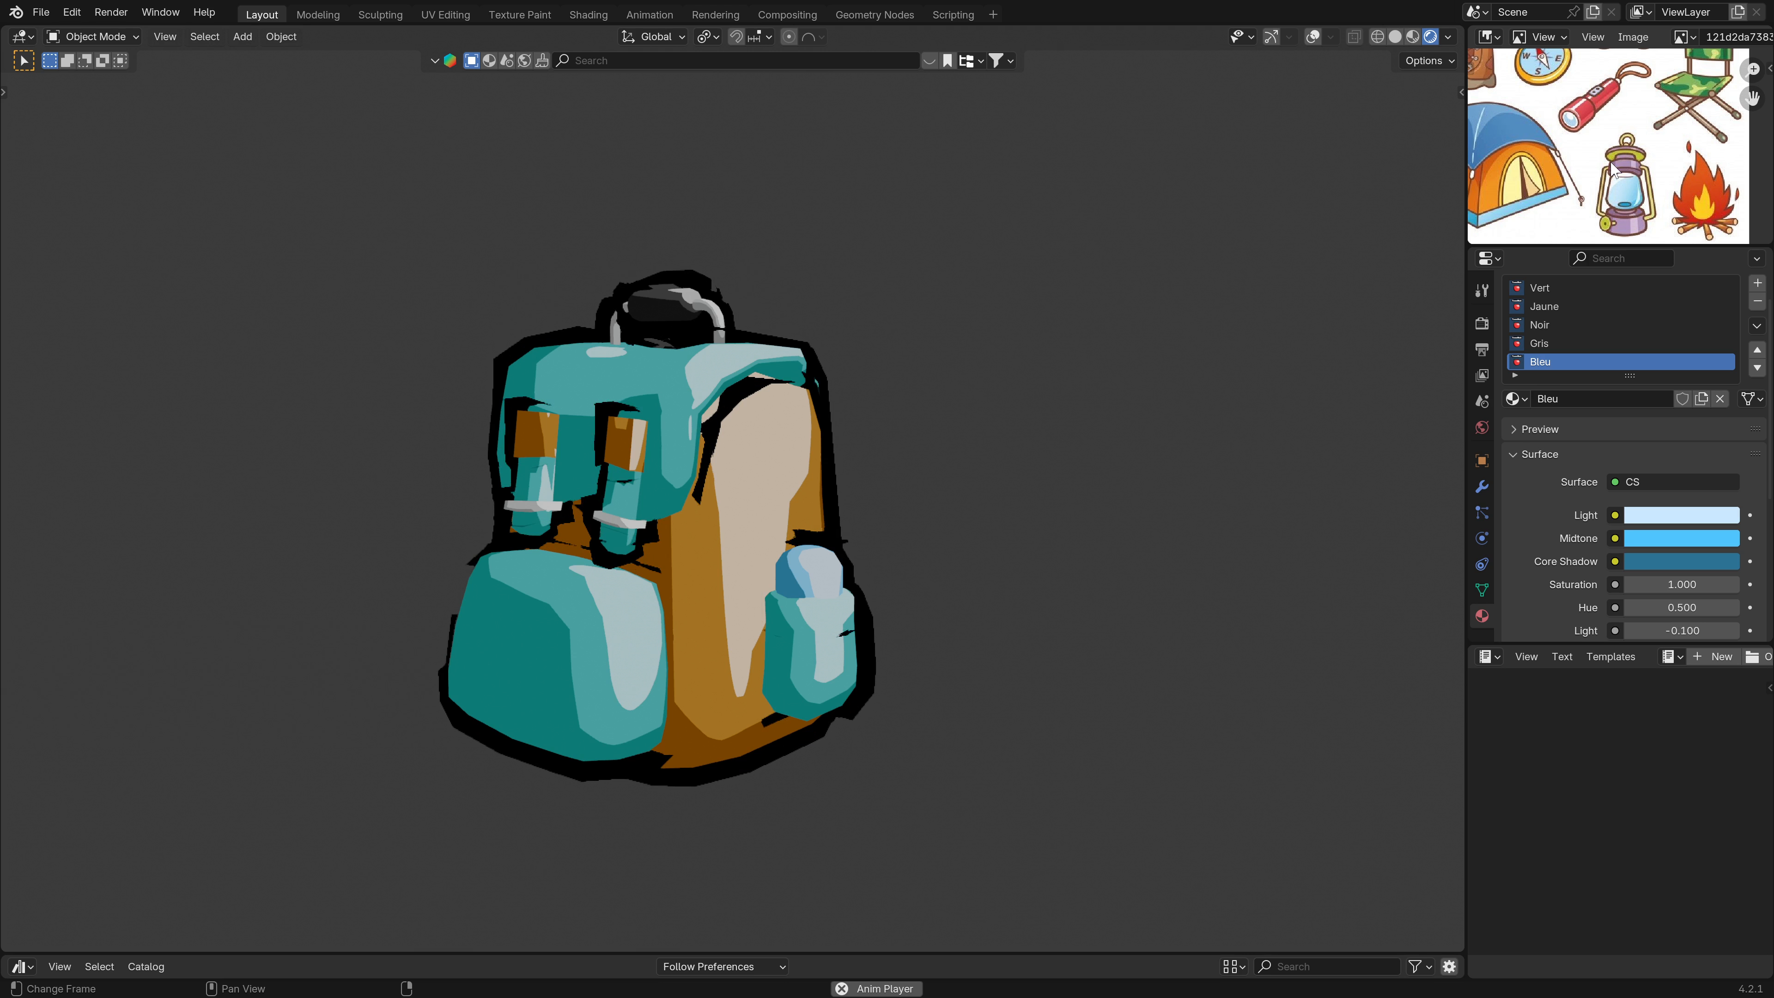
scroll(1619, 148, "down", 2)
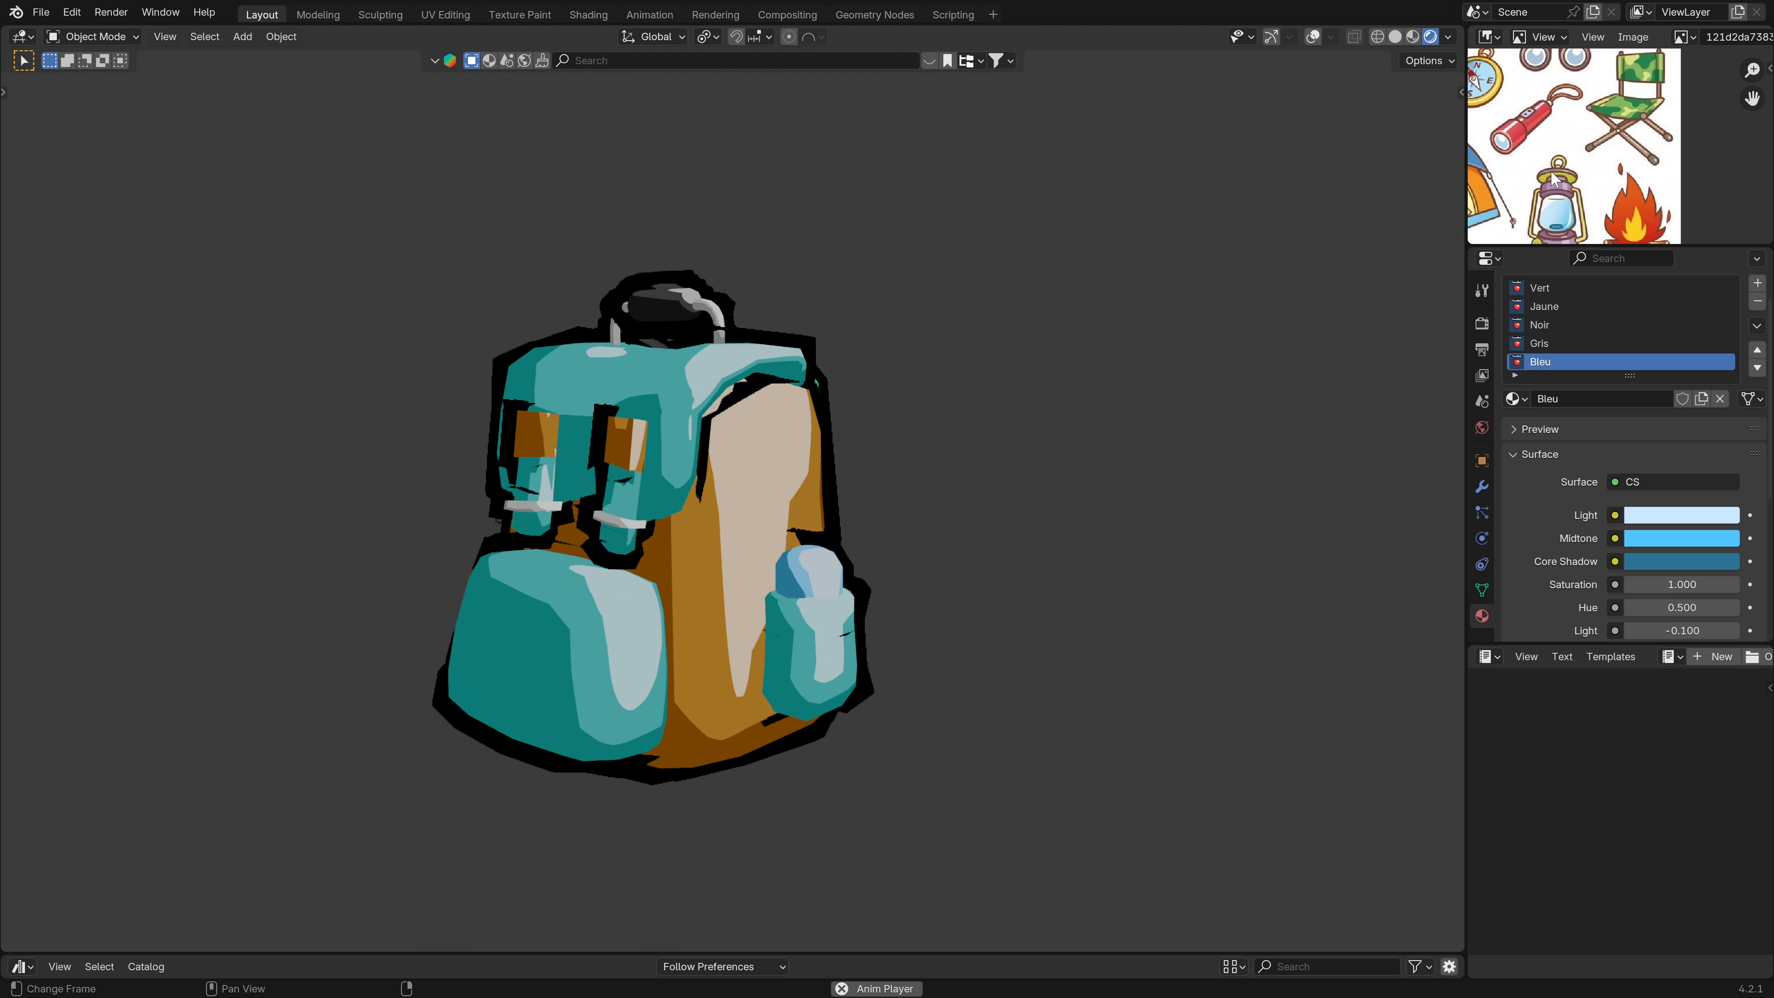
scroll(1635, 209, "down", 2)
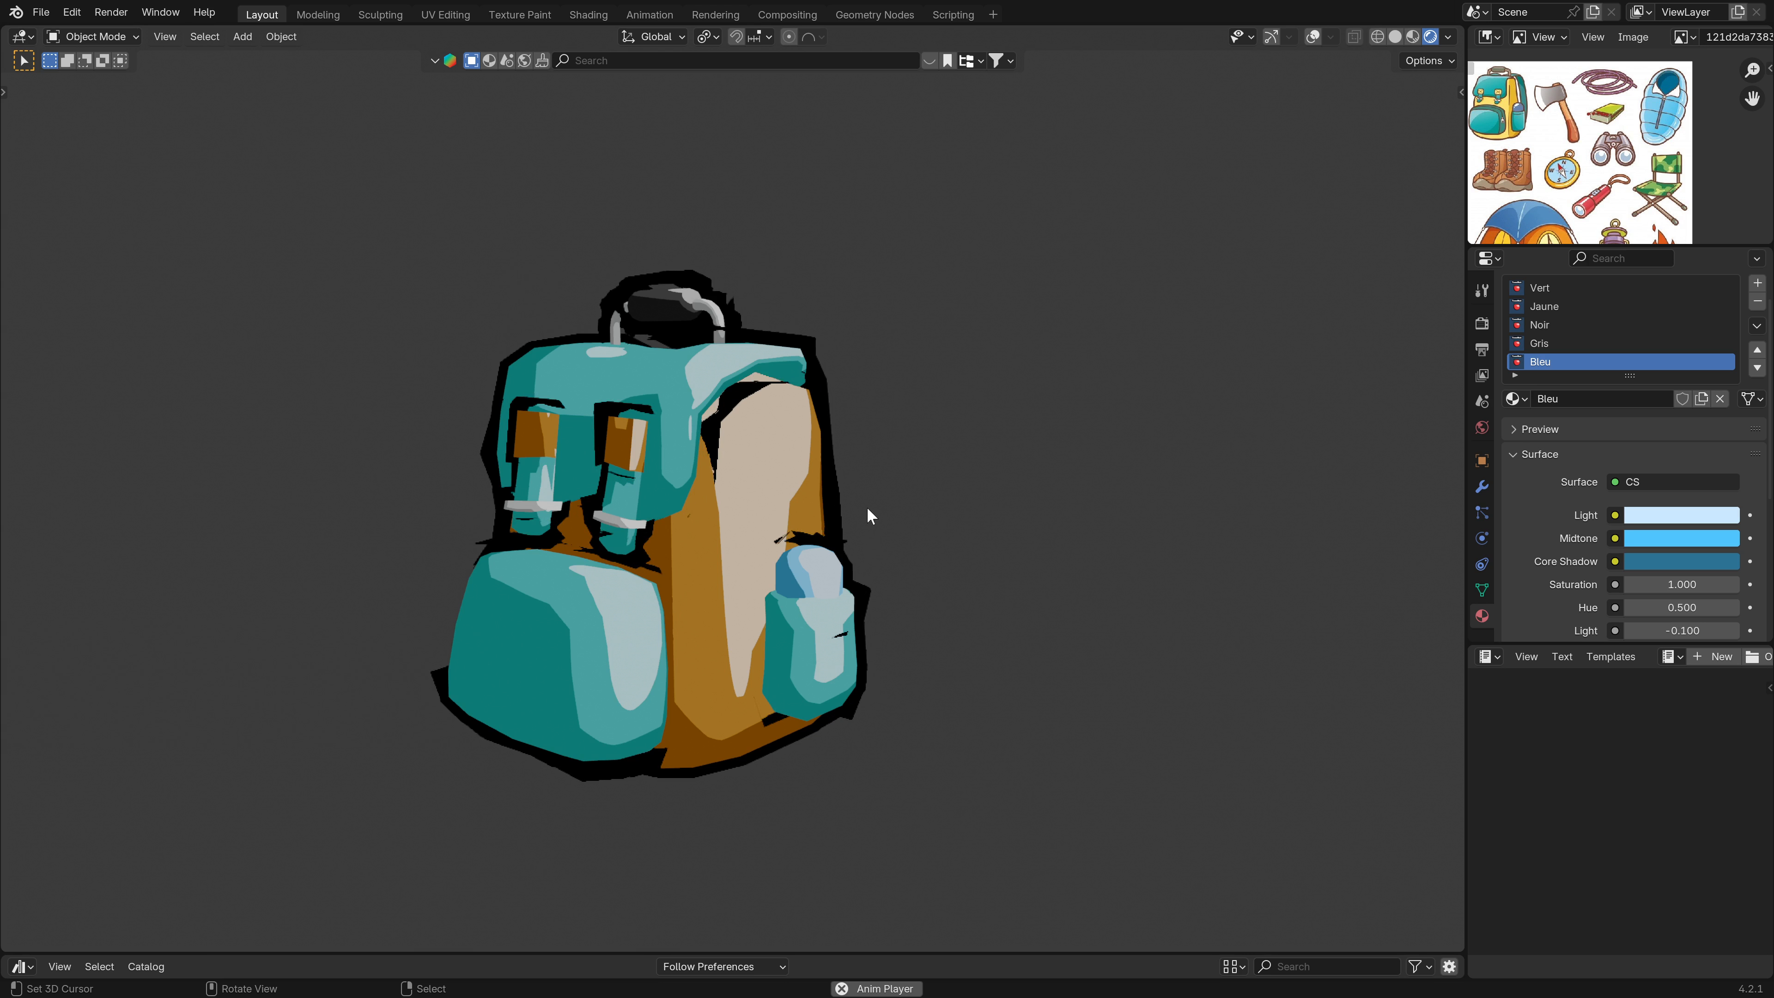